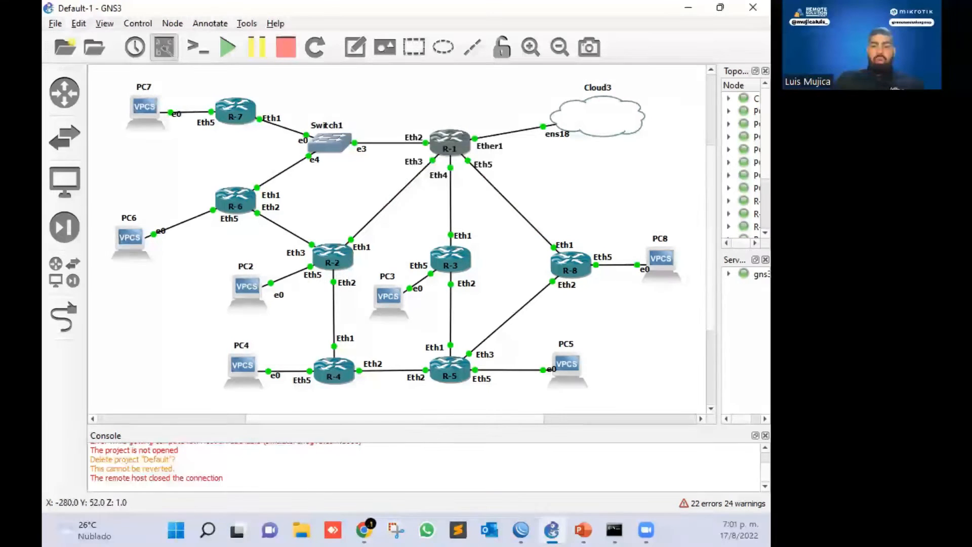
Bring up the lab guide Laboratorio modulo 2.pdf in Acrobat Reader from File Explorer
{"action": "left_click", "coordinate": [301, 530]}
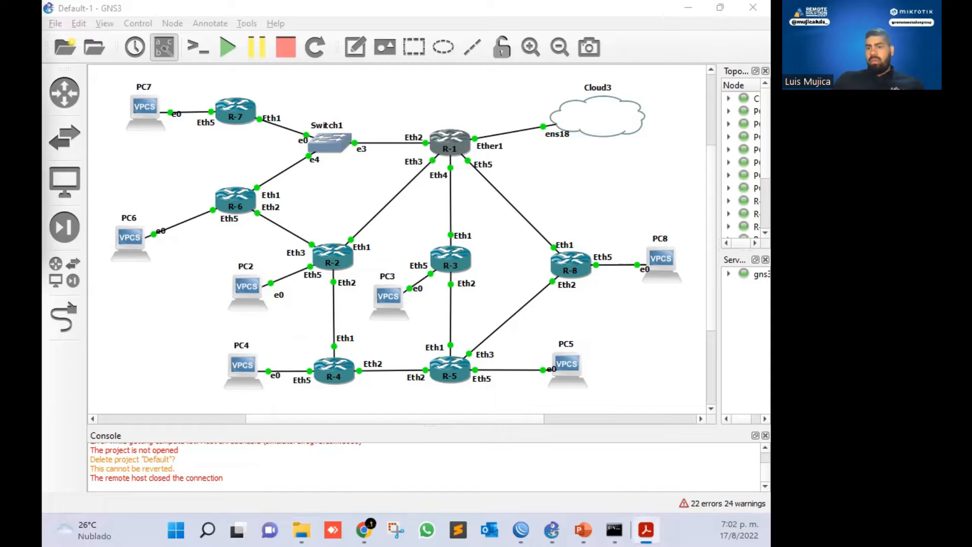
{"action": "key", "text": "super+Right"}
{"action": "key", "text": "super+Right"}
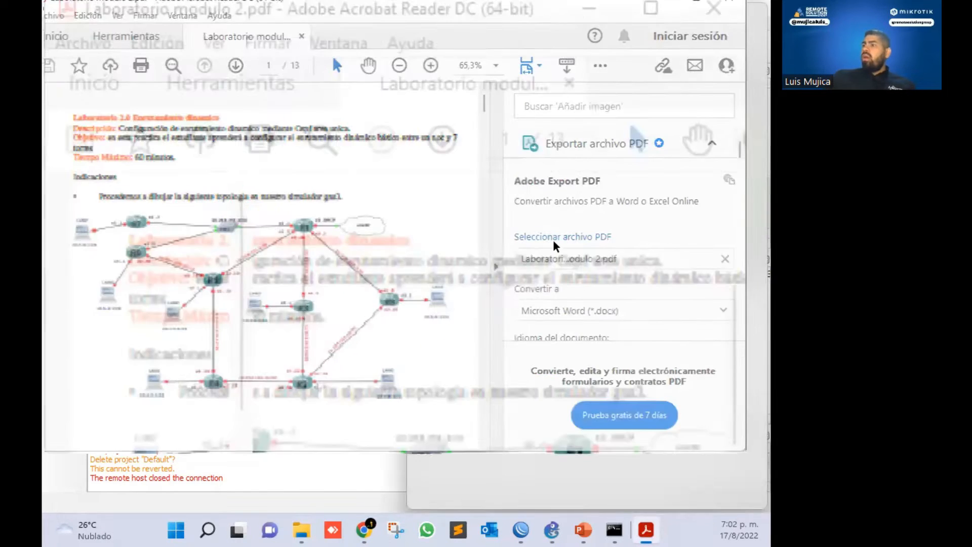
Maximise the lab guide, hide the tools pane, and scroll through its pages
{"action": "left_click", "coordinate": [634, 7]}
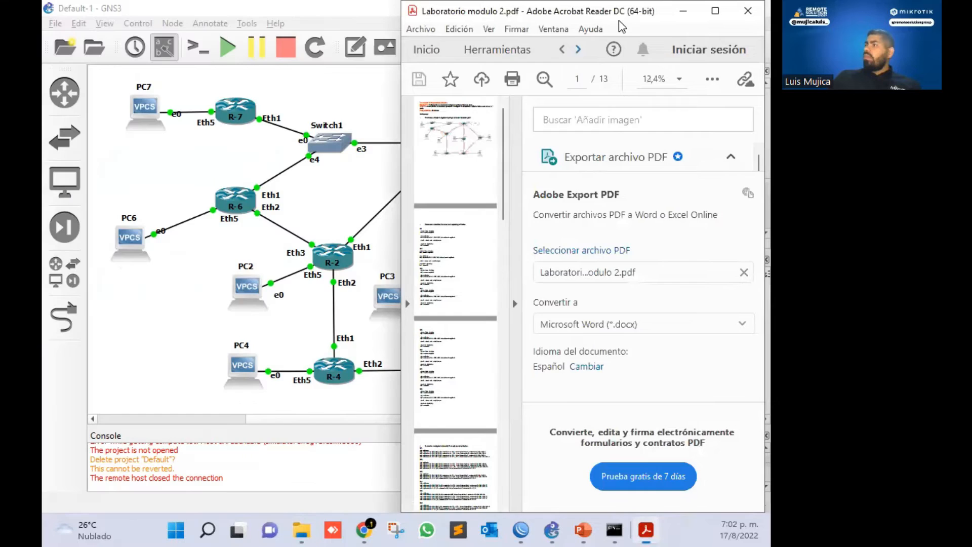
{"action": "double_click", "coordinate": [619, 19]}
{"action": "left_click", "coordinate": [522, 303]}
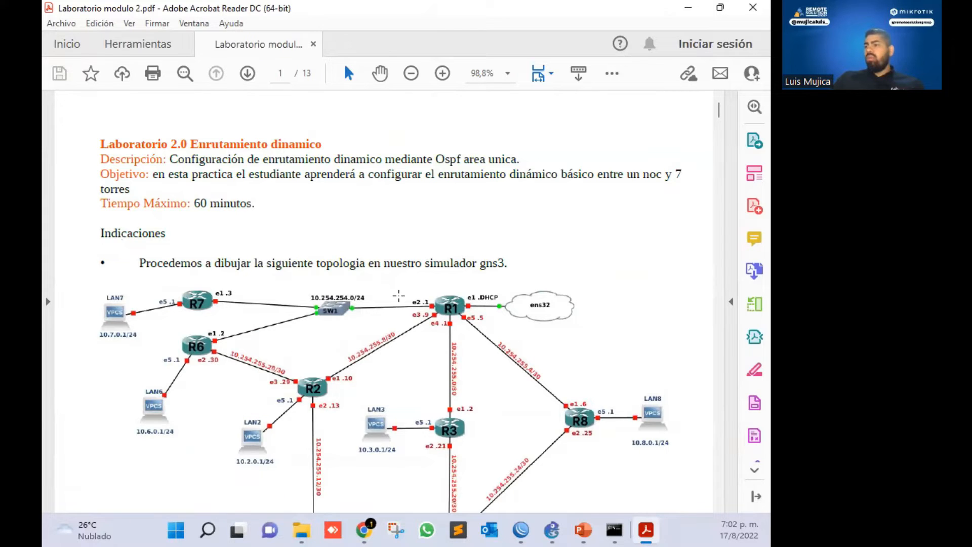
{"action": "scroll", "coordinate": [405, 286], "scroll_direction": "down", "scroll_amount": 3}
{"action": "scroll", "coordinate": [420, 293], "scroll_direction": "up", "scroll_amount": 3}
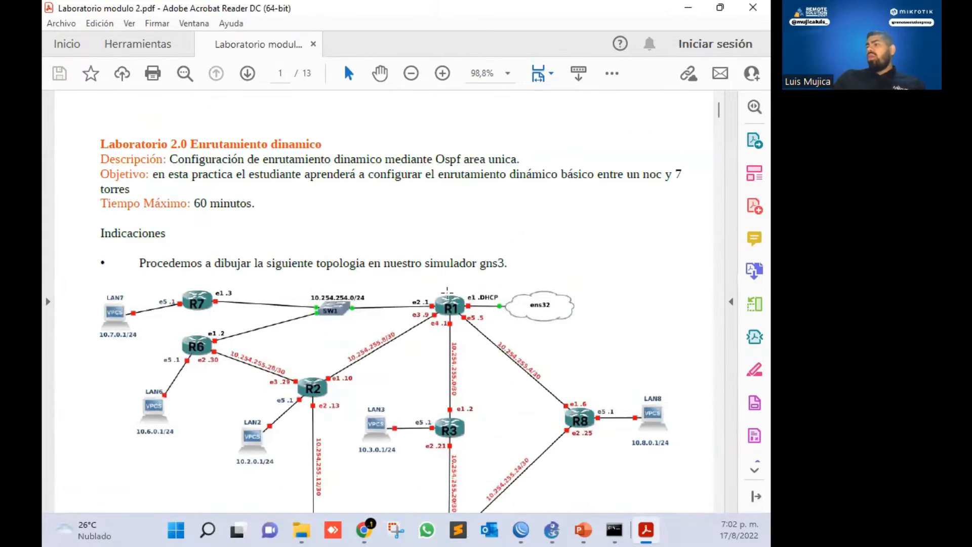
{"action": "scroll", "coordinate": [428, 305], "scroll_direction": "down", "scroll_amount": 15}
{"action": "scroll", "coordinate": [491, 286], "scroll_direction": "down", "scroll_amount": 20}
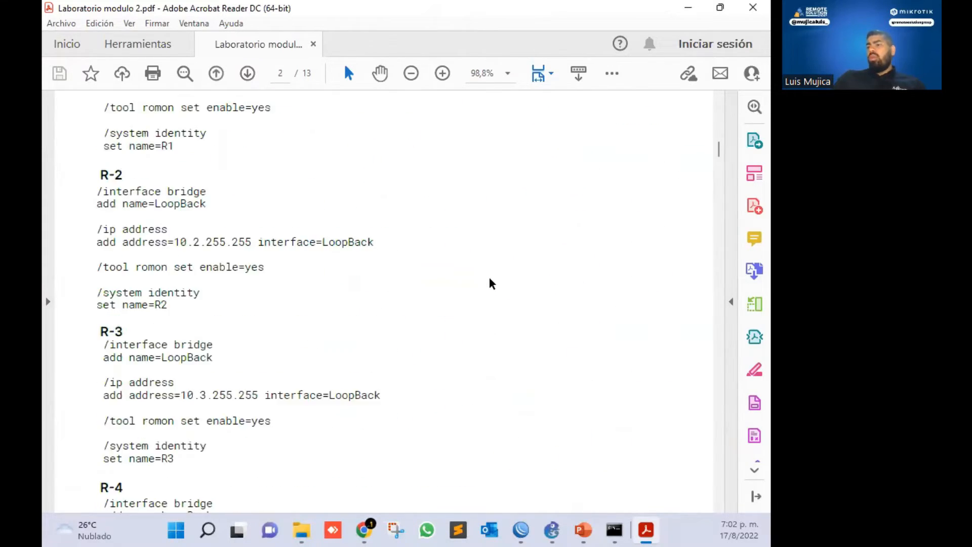
{"action": "scroll", "coordinate": [491, 281], "scroll_direction": "down", "scroll_amount": 20}
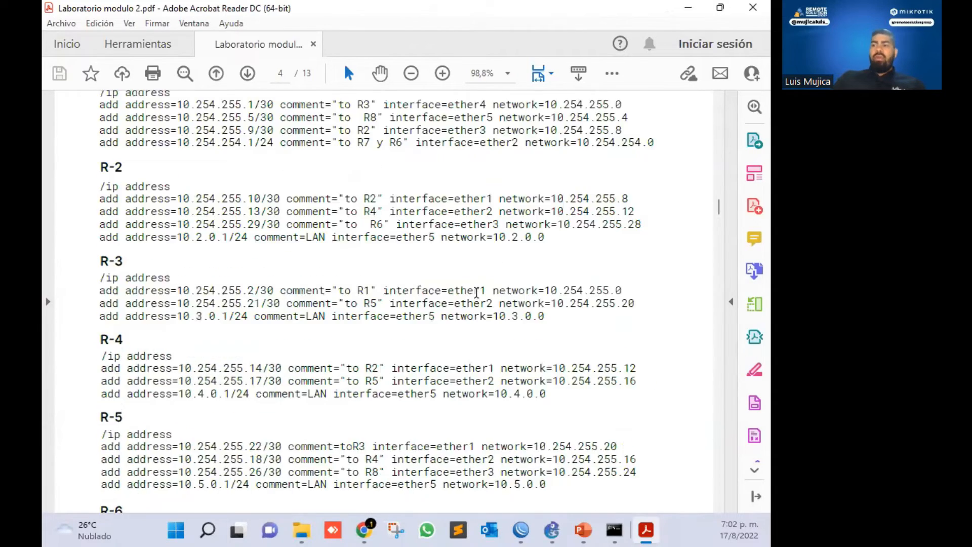
{"action": "scroll", "coordinate": [448, 376], "scroll_direction": "up", "scroll_amount": 20}
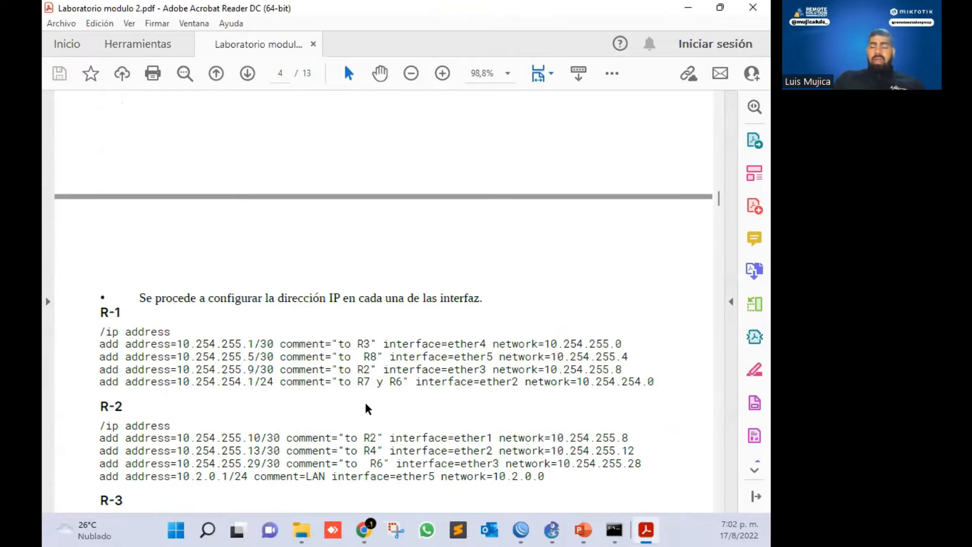
{"action": "scroll", "coordinate": [395, 420], "scroll_direction": "up", "scroll_amount": 15}
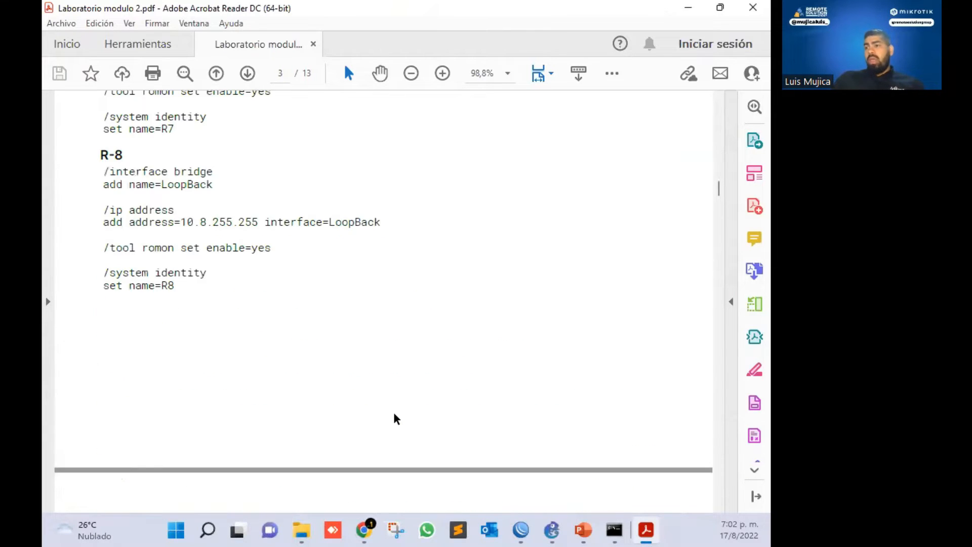
{"action": "scroll", "coordinate": [405, 380], "scroll_direction": "up", "scroll_amount": 12}
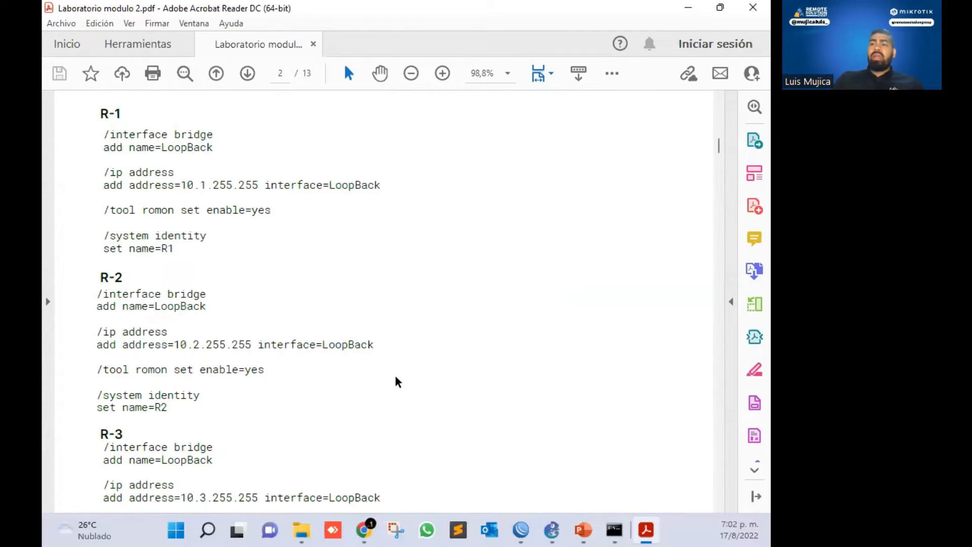
{"action": "scroll", "coordinate": [311, 319], "scroll_direction": "down", "scroll_amount": 4}
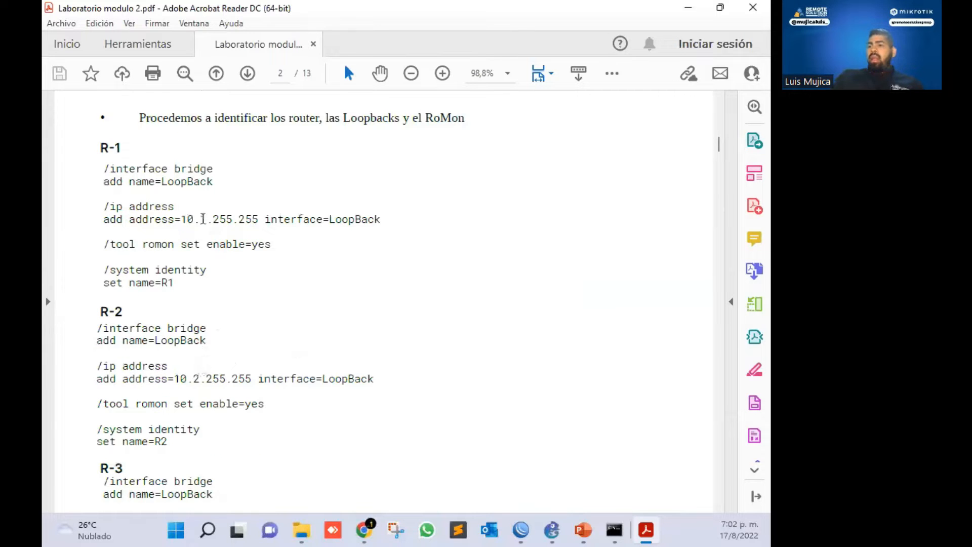
Select R-1's loopback, RoMON and identity command block on page 2
{"action": "left_click_drag", "start_coordinate": [103, 169], "coordinate": [215, 267]}
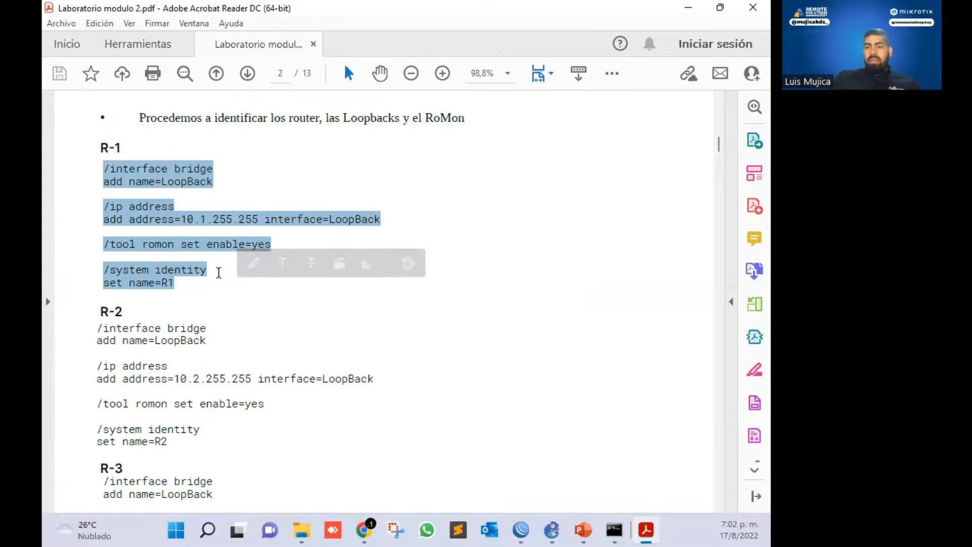
{"action": "key", "text": "alt+Tab"}
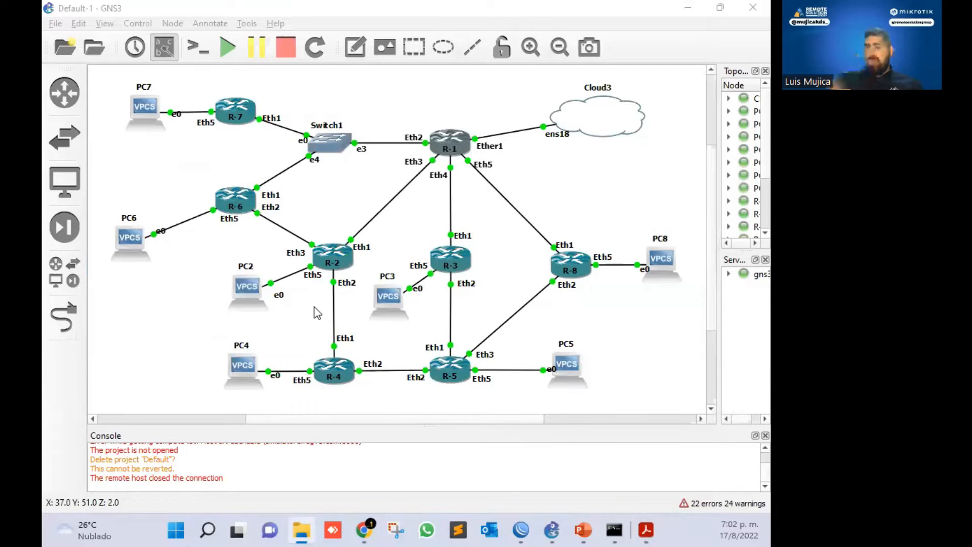
{"action": "left_click", "coordinate": [646, 529]}
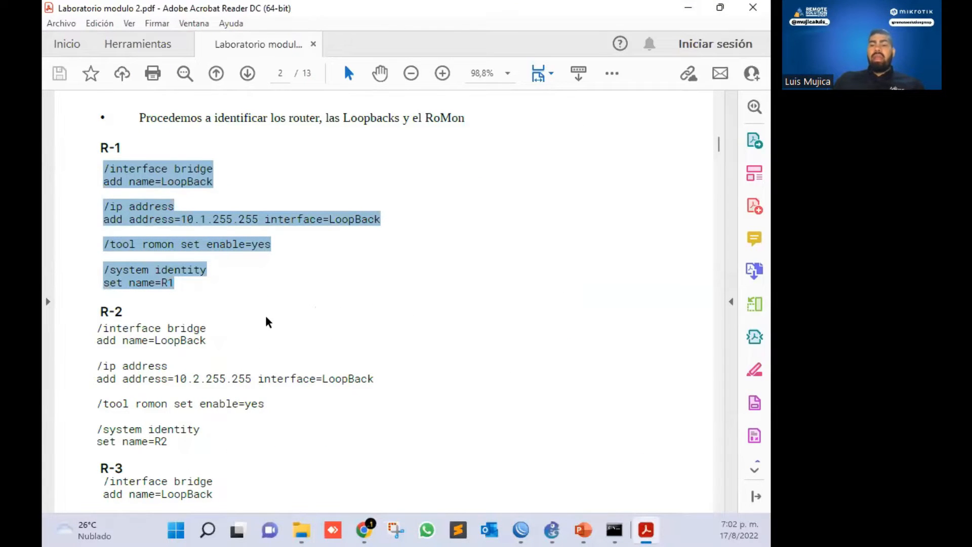
Highlight R-1's 'tool romon set enable=yes' command, then minimise the guide to show the topology
{"action": "left_click", "coordinate": [301, 247]}
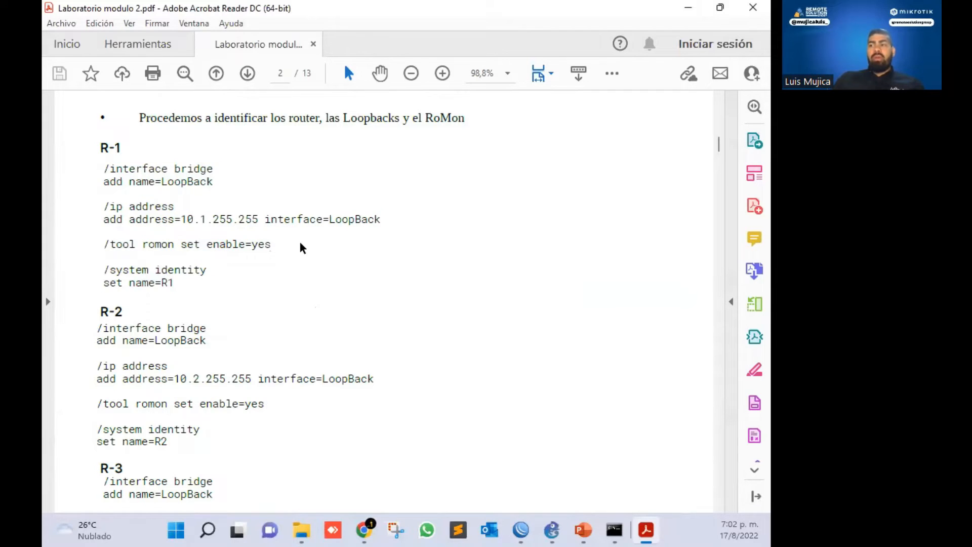
{"action": "left_click_drag", "start_coordinate": [113, 244], "coordinate": [287, 245]}
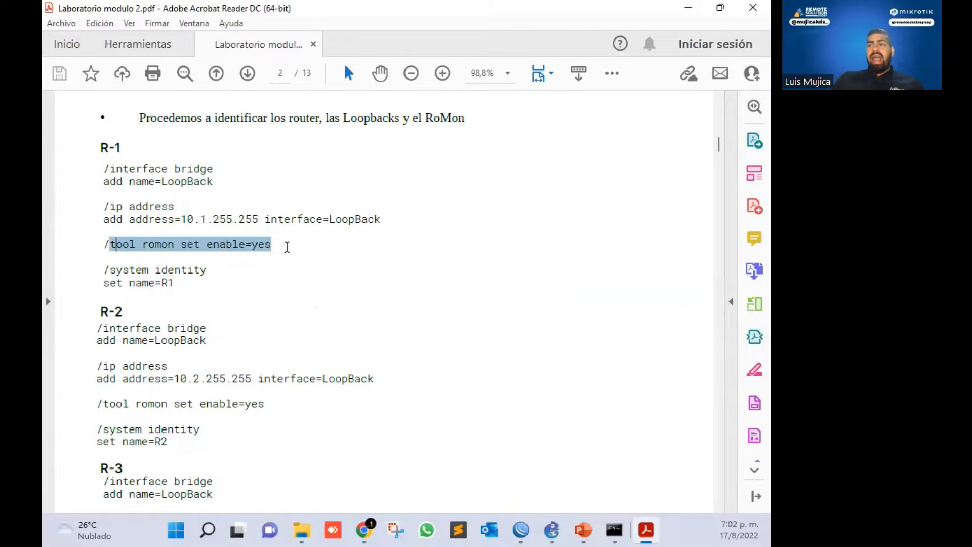
{"action": "left_click", "coordinate": [248, 280]}
{"action": "left_click", "coordinate": [686, 9]}
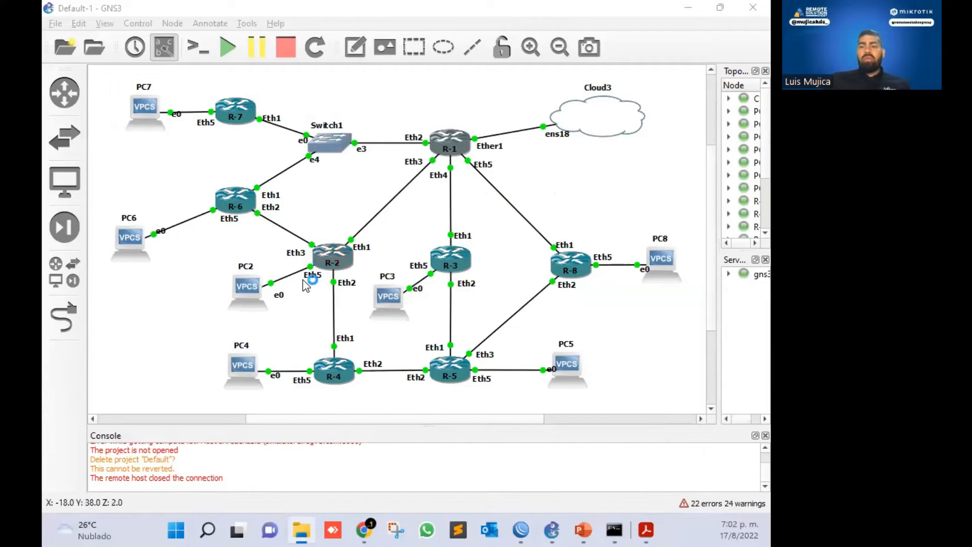
{"action": "left_click", "coordinate": [347, 189]}
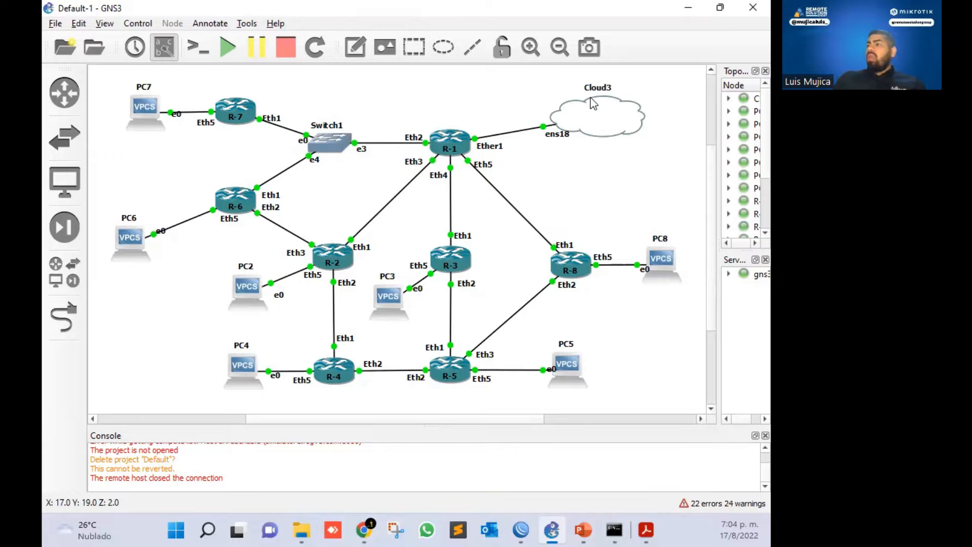
{"action": "left_click", "coordinate": [445, 135]}
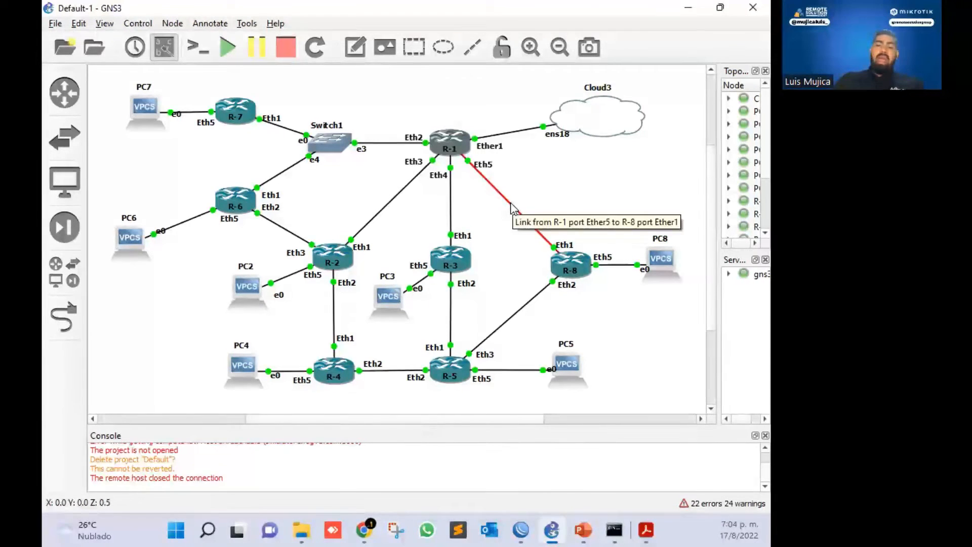
{"action": "mouse_move", "coordinate": [451, 144]}
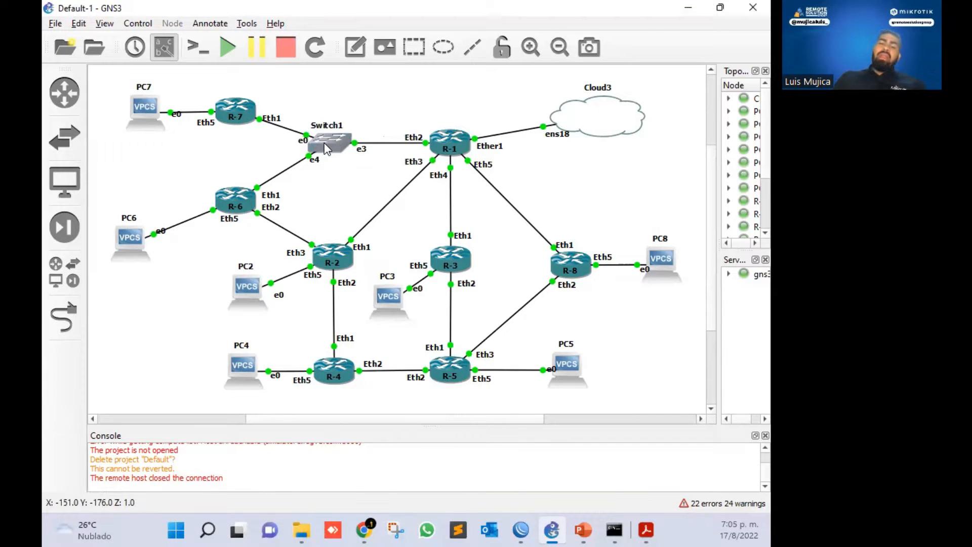
{"action": "mouse_move", "coordinate": [325, 146]}
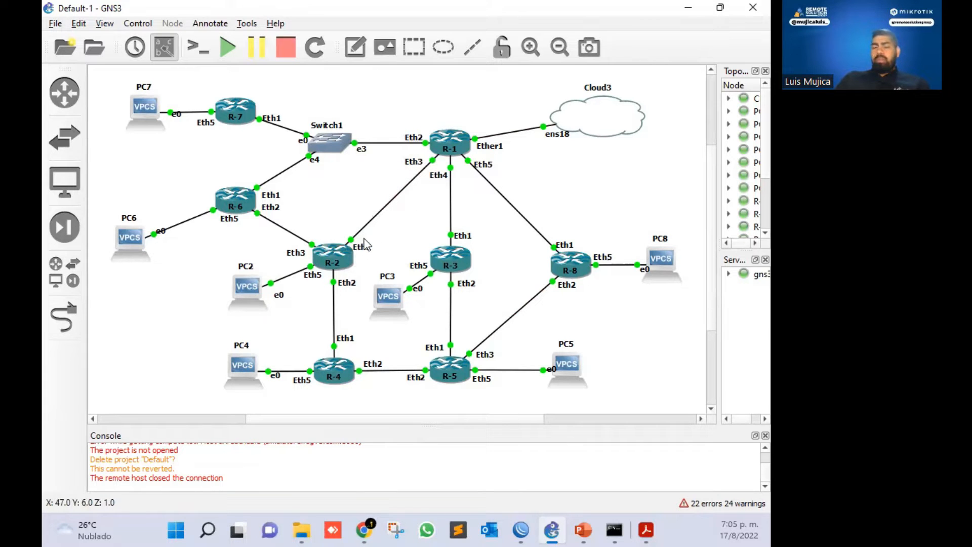
{"action": "left_click", "coordinate": [307, 528]}
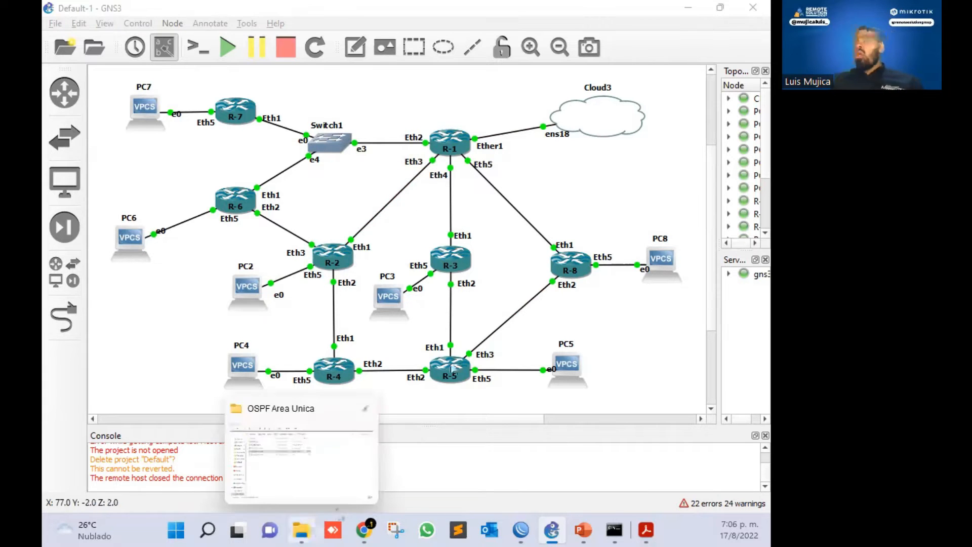
{"action": "left_click", "coordinate": [438, 167]}
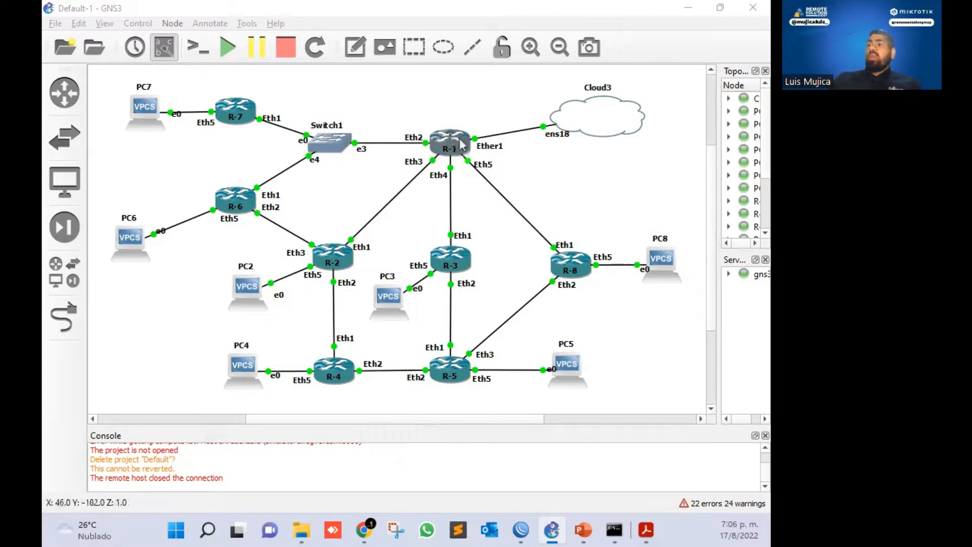
{"action": "left_click", "coordinate": [446, 144]}
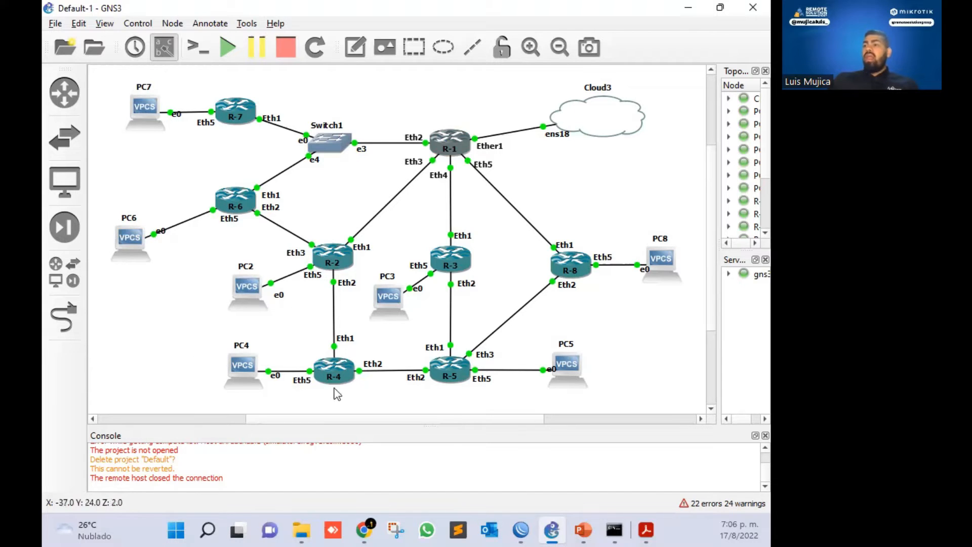
{"action": "mouse_move", "coordinate": [669, 257]}
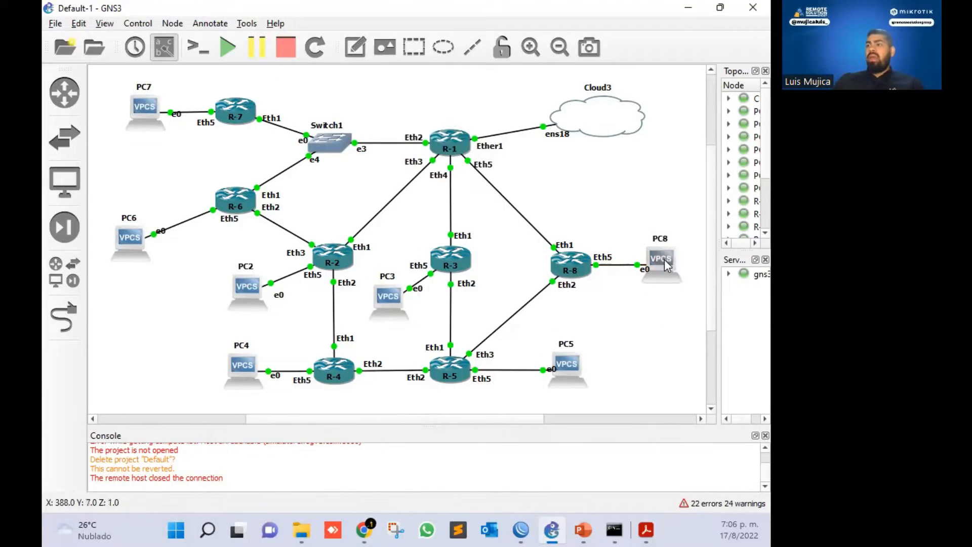
{"action": "left_click", "coordinate": [624, 192]}
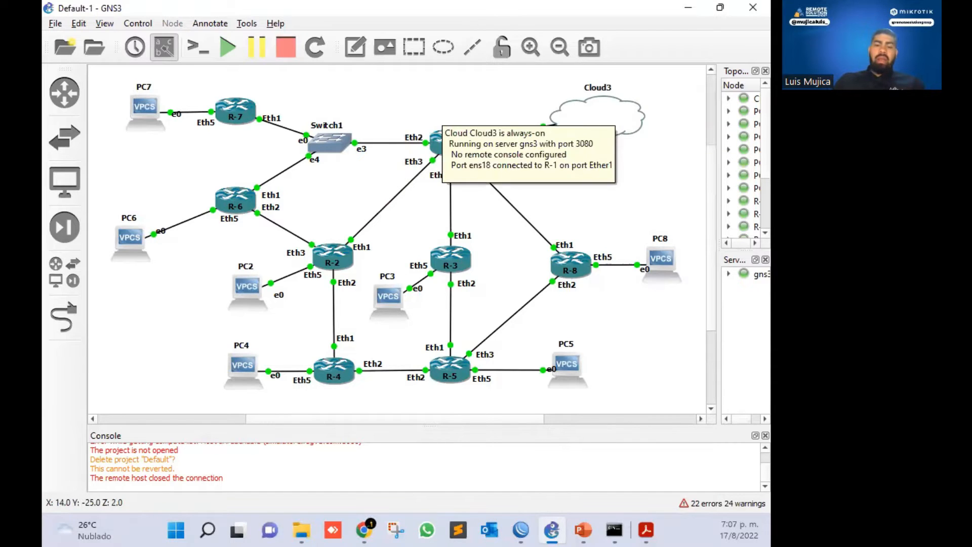
{"action": "left_click", "coordinate": [521, 530]}
{"action": "left_click", "coordinate": [555, 218]}
{"action": "scroll", "coordinate": [555, 218], "scroll_direction": "down", "scroll_amount": 1}
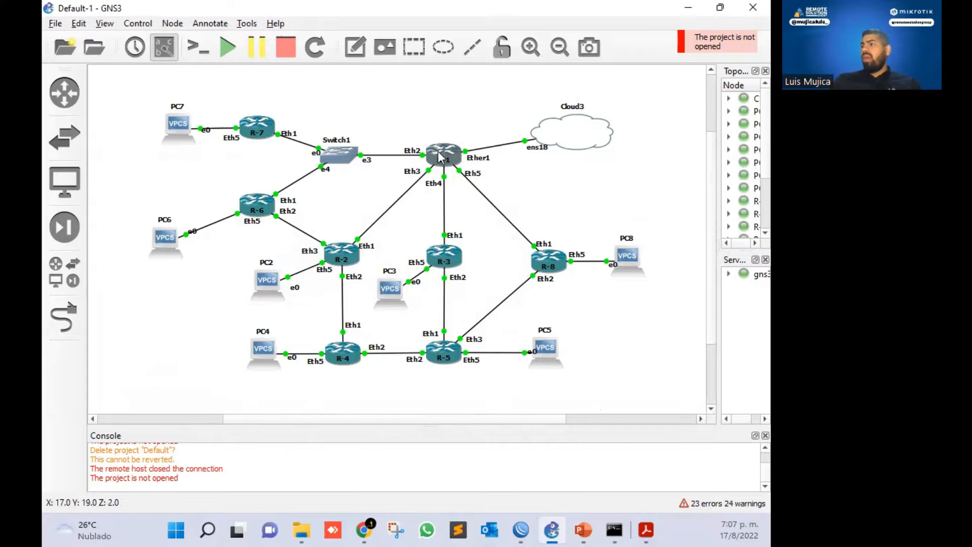
Open a console on R-1, log in, and list its IP addresses with 'ip a'
{"action": "double_click", "coordinate": [435, 147]}
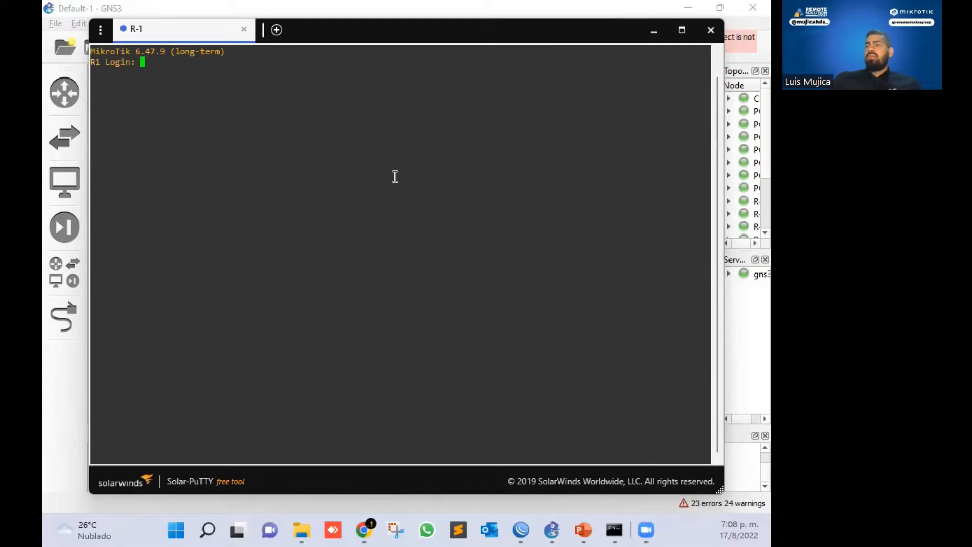
{"action": "type", "text": "dmin"}
{"action": "key", "text": "Return"}
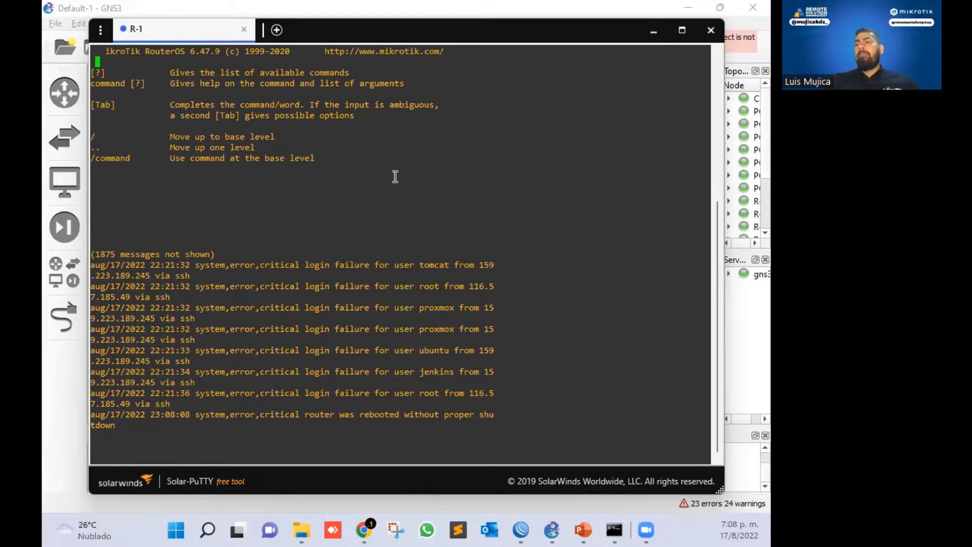
{"action": "type", "text": "ip add print"}
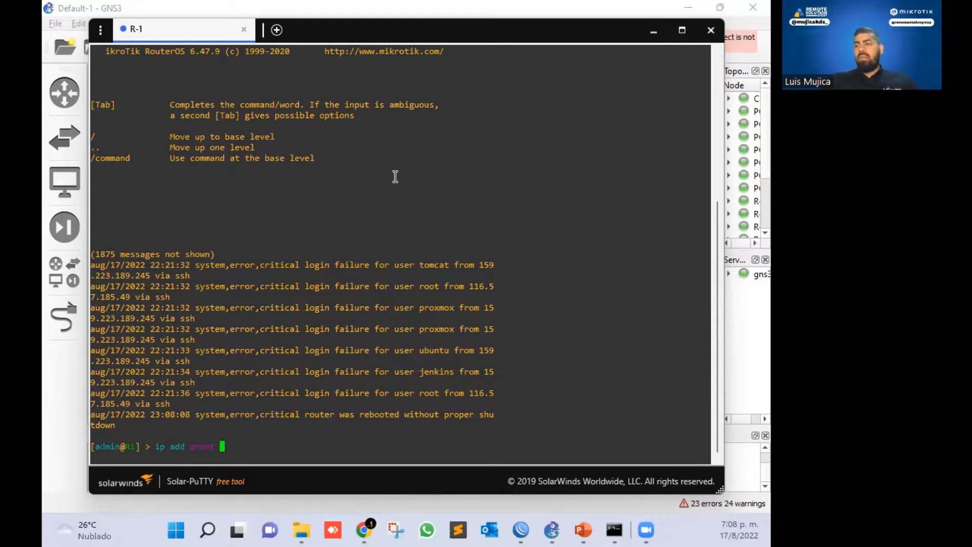
{"action": "key", "text": "Return"}
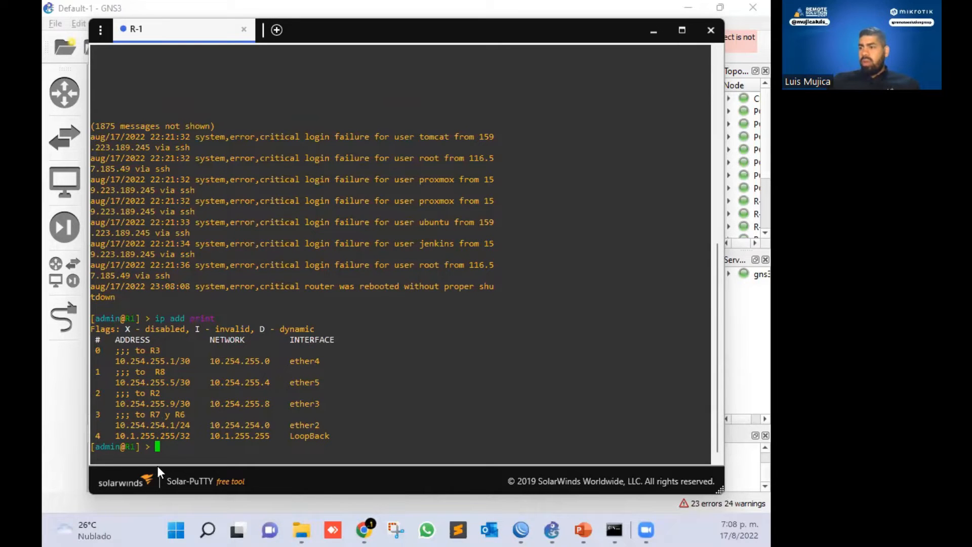
Re-list R1's addresses, copy the DHCP address 131.72.171.94 on ether1, and close the terminal
{"action": "left_click", "coordinate": [652, 32]}
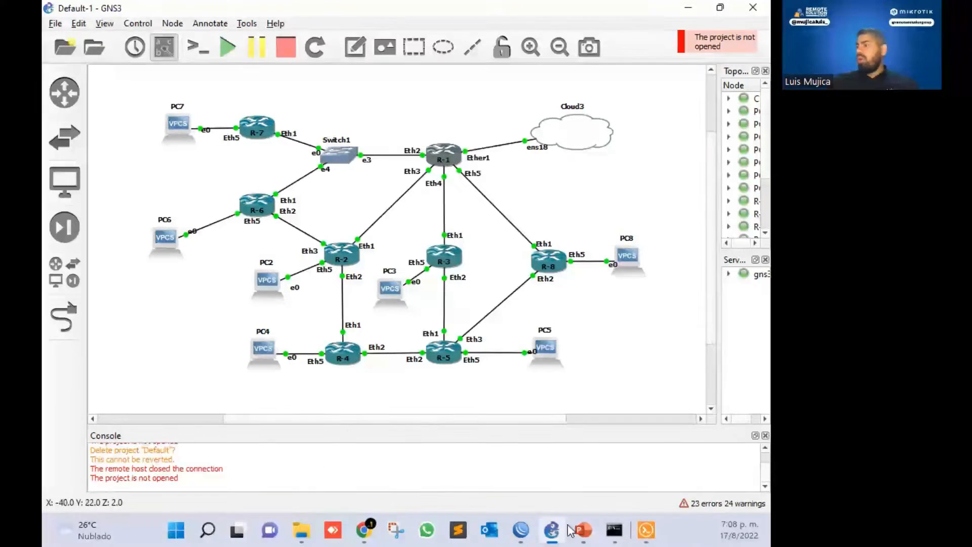
{"action": "left_click", "coordinate": [645, 529]}
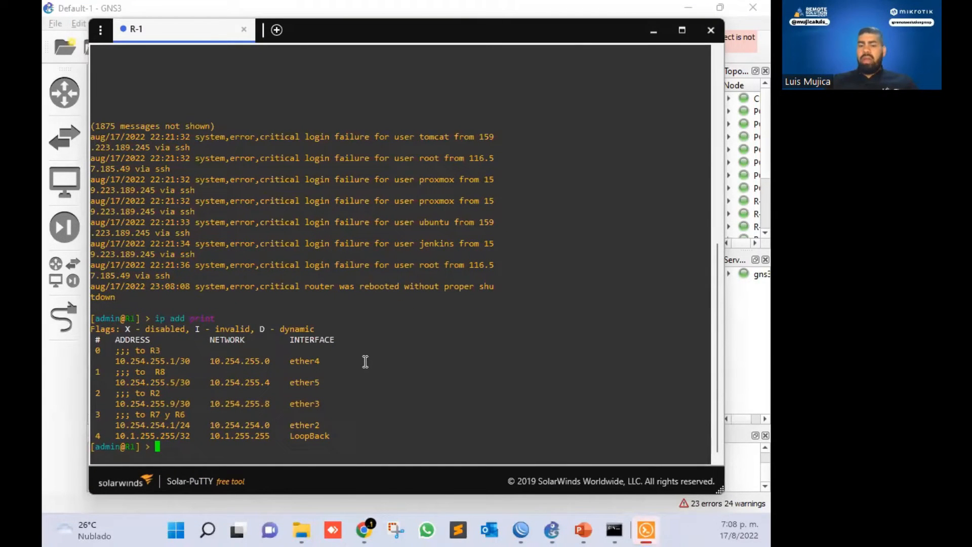
{"action": "type", "text": "ip dhcp-cli"}
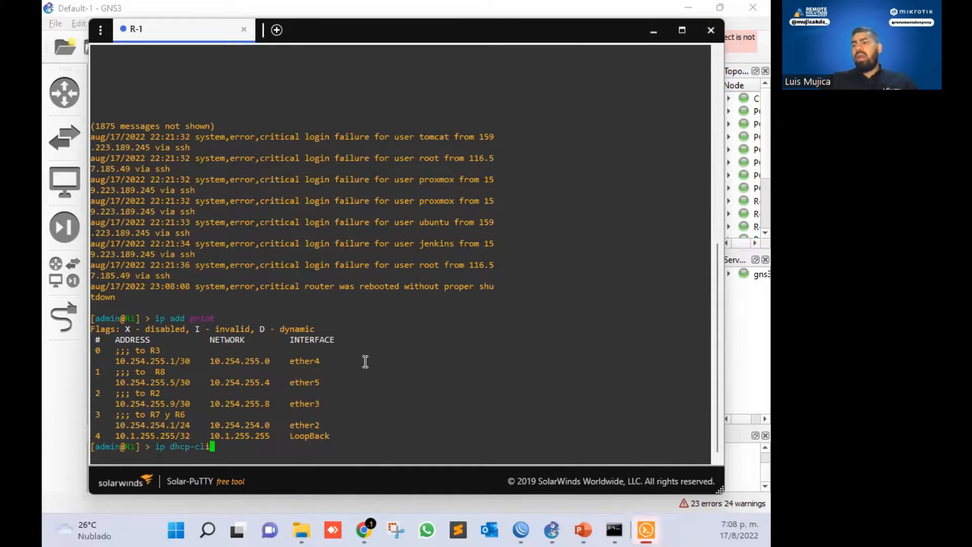
{"action": "type", "text": "ent print"}
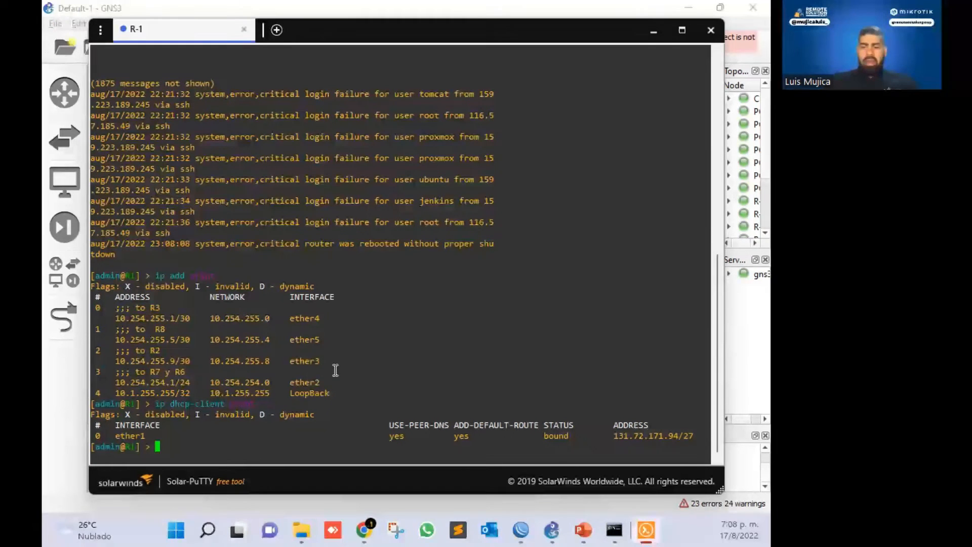
{"action": "type", "text": "ip add print"}
{"action": "key", "text": "Return"}
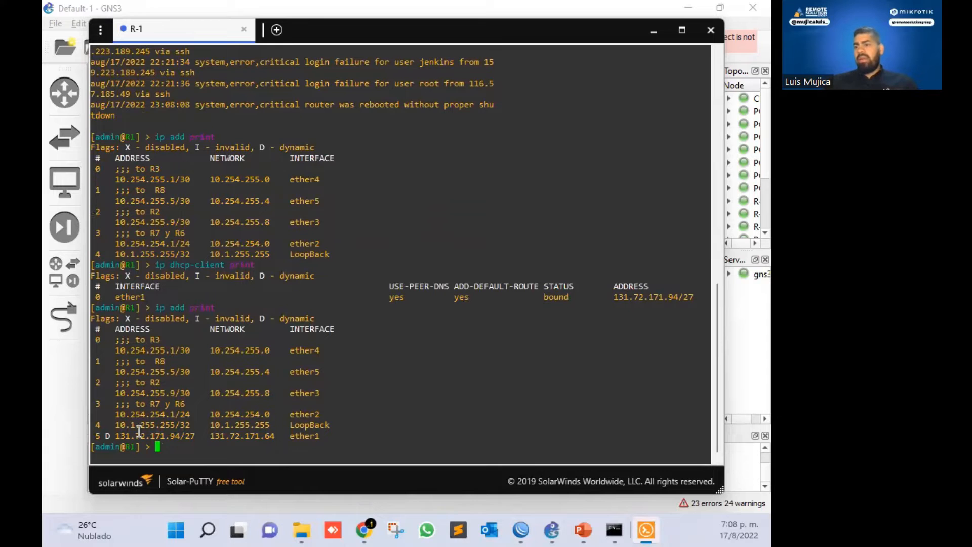
{"action": "left_click_drag", "start_coordinate": [118, 435], "coordinate": [183, 437]}
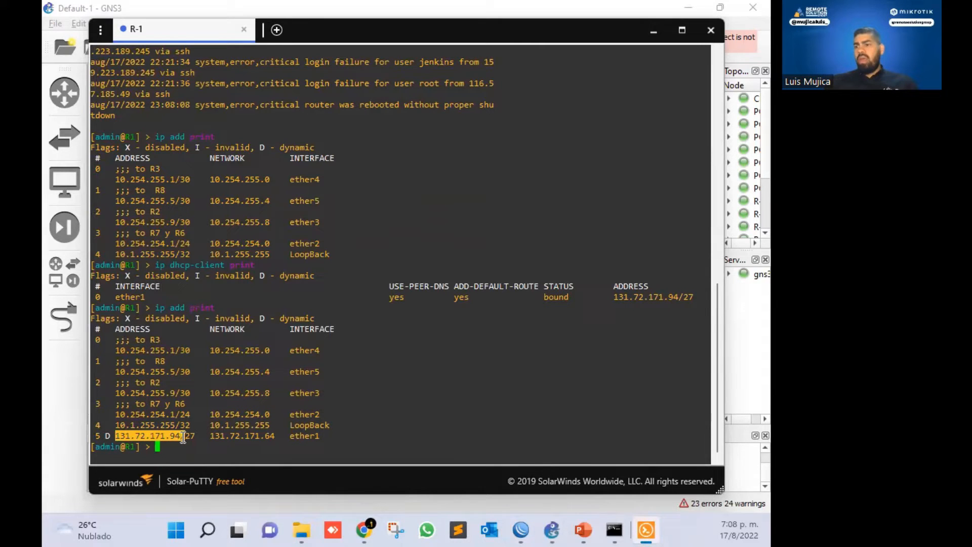
{"action": "right_click", "coordinate": [178, 436]}
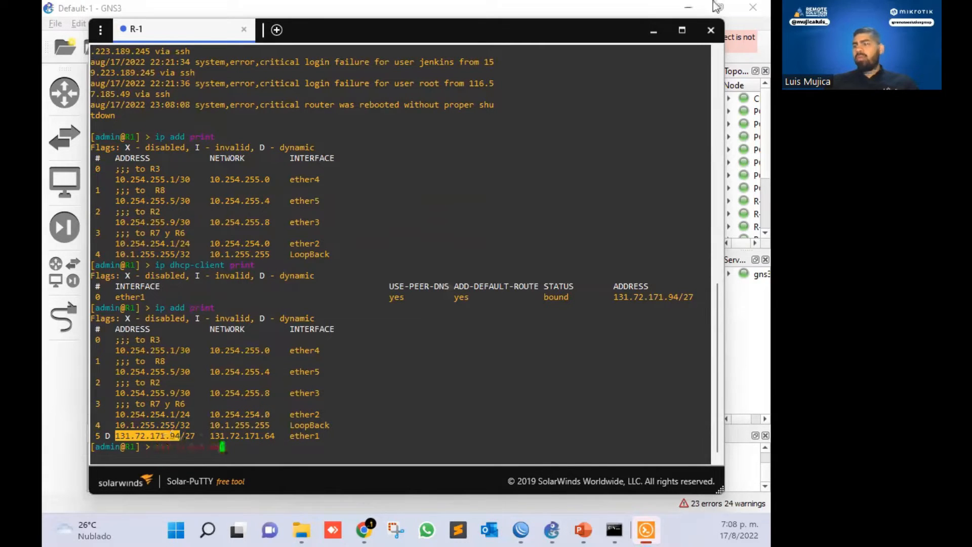
{"action": "left_click", "coordinate": [713, 33]}
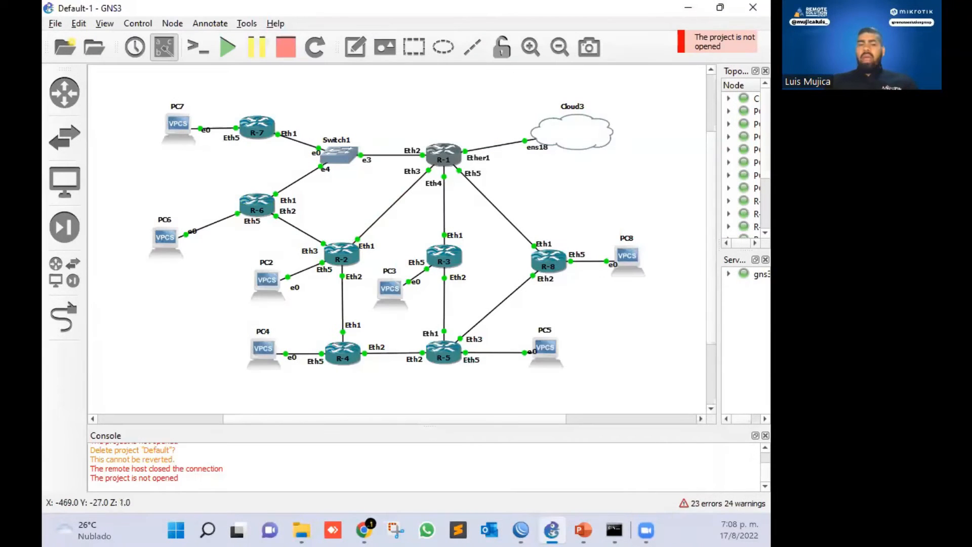
Connect WinBox to RoMON agent 131.72.171.94 and open a session on neighbour R2
{"action": "left_click", "coordinate": [521, 529]}
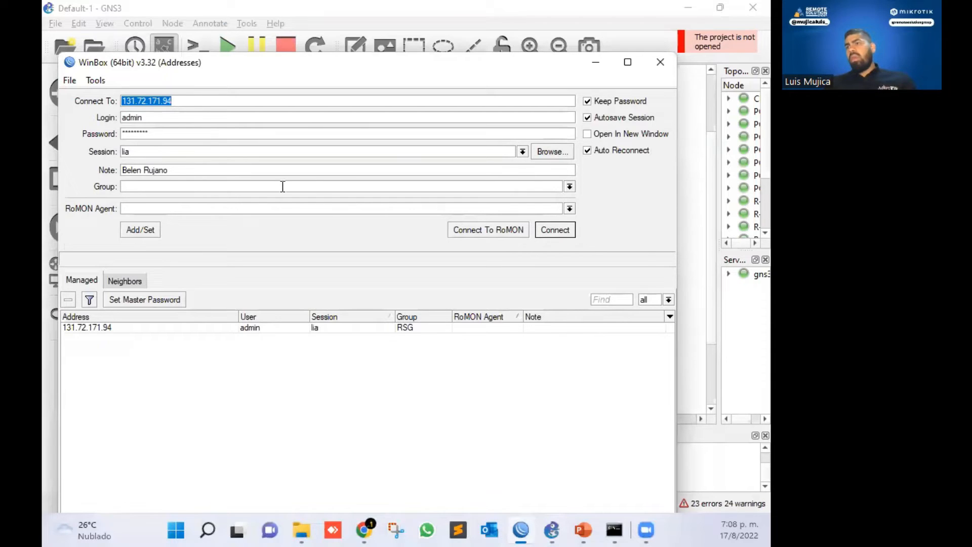
{"action": "type", "text": "131.72.171.94"}
{"action": "left_click", "coordinate": [495, 227]}
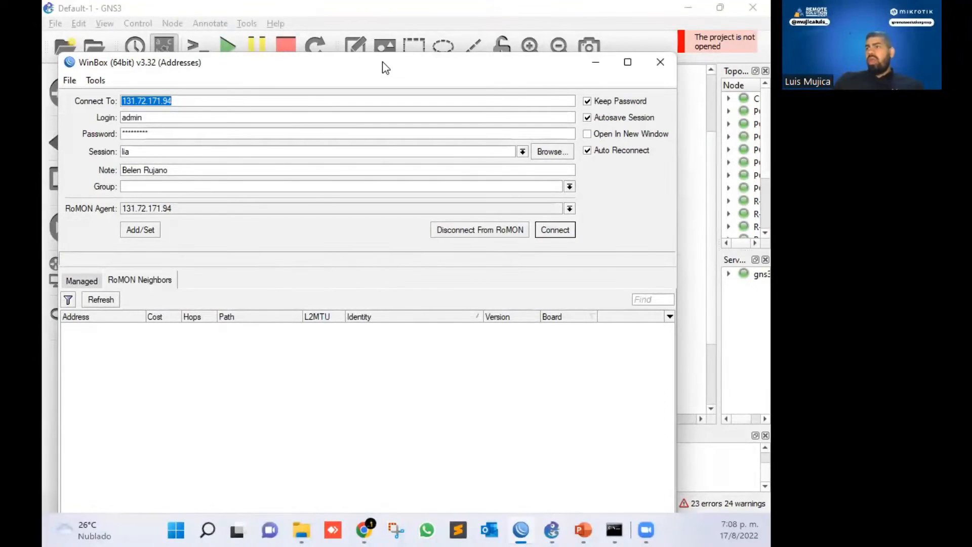
{"action": "left_click_drag", "start_coordinate": [384, 66], "coordinate": [404, 20]}
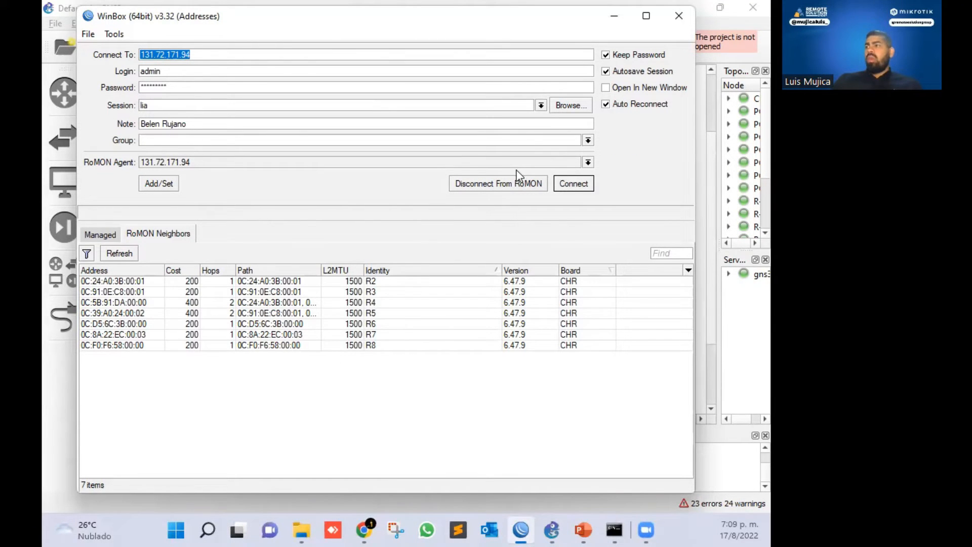
{"action": "left_click", "coordinate": [380, 282]}
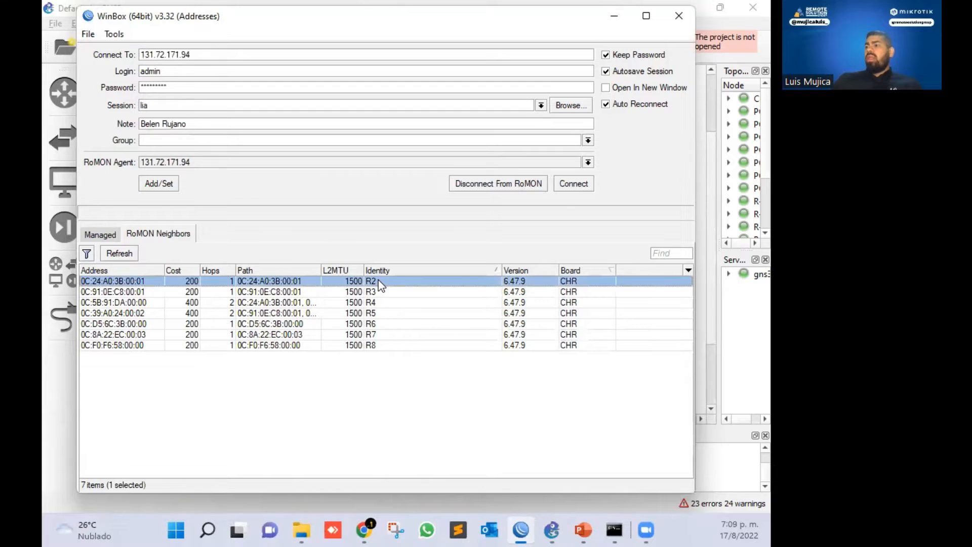
{"action": "left_click", "coordinate": [590, 183]}
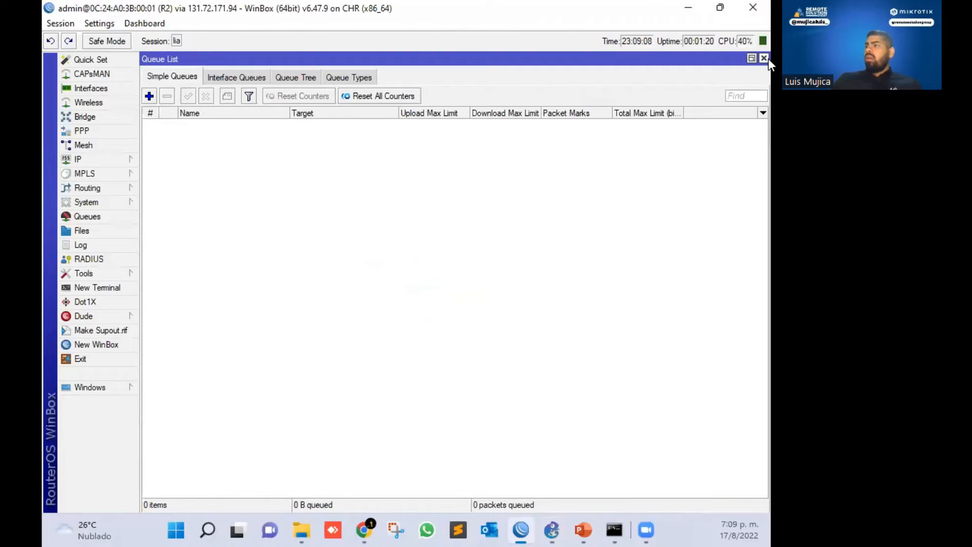
{"action": "left_click", "coordinate": [764, 58]}
{"action": "left_click", "coordinate": [764, 58]}
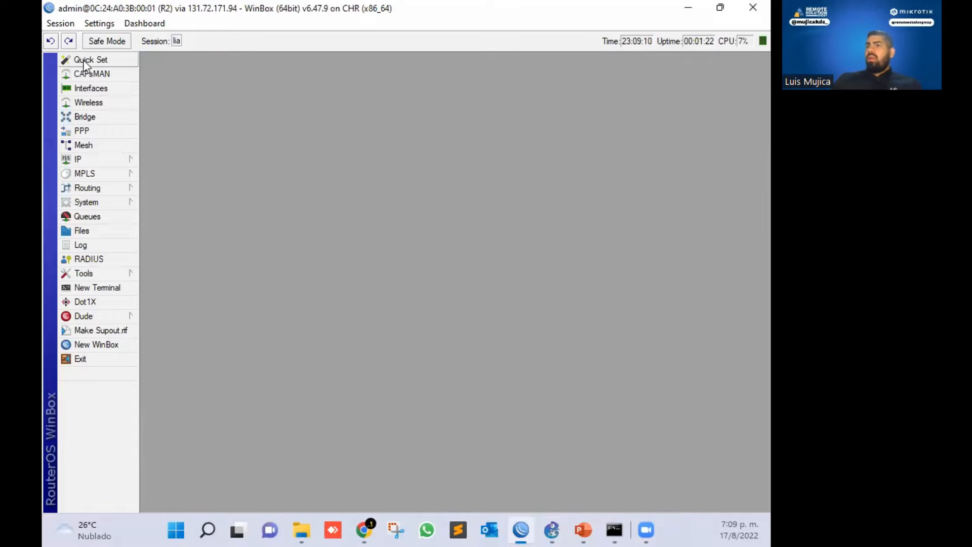
Open R2's interface list, its IP addresses with LAN 10.2.0.1/24, and DHCP server dhcp1
{"action": "left_click", "coordinate": [92, 90]}
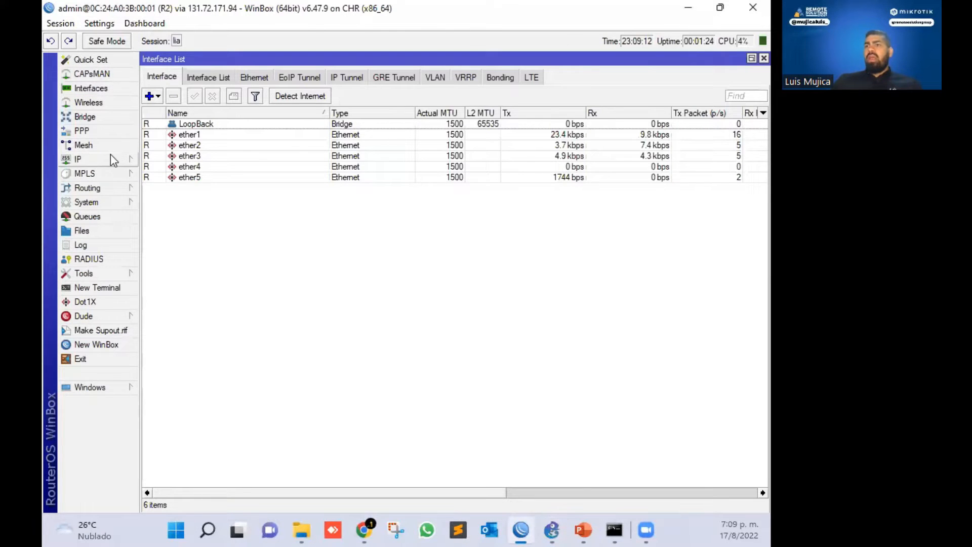
{"action": "left_click", "coordinate": [720, 7]}
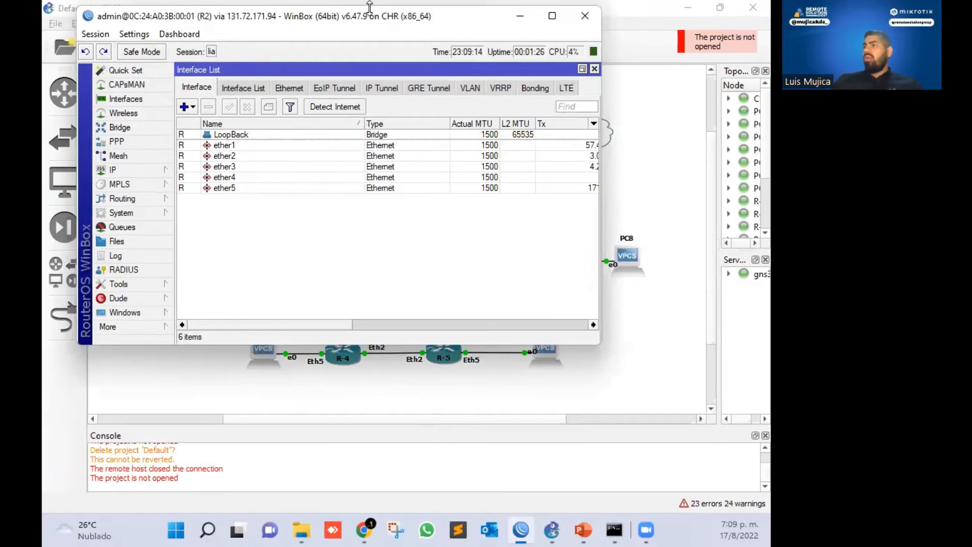
{"action": "left_click_drag", "start_coordinate": [383, 16], "coordinate": [544, 61]}
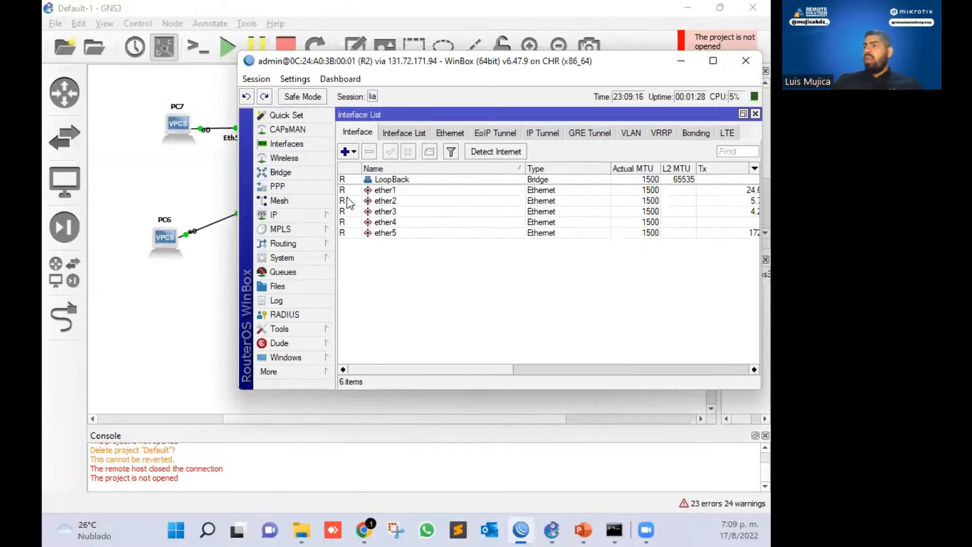
{"action": "left_click", "coordinate": [330, 215]}
{"action": "left_click", "coordinate": [373, 198]}
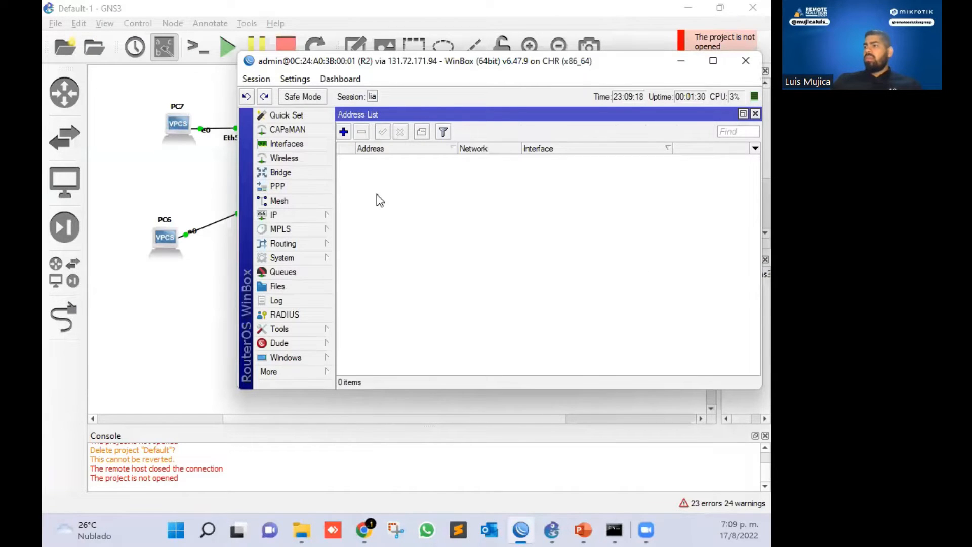
{"action": "left_click", "coordinate": [384, 168]}
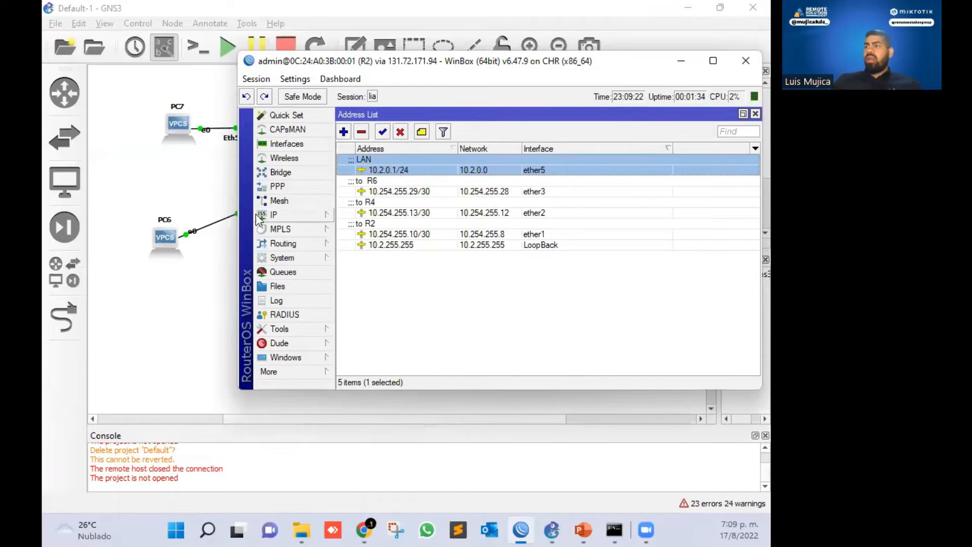
{"action": "left_click", "coordinate": [284, 216]}
{"action": "left_click", "coordinate": [402, 247]}
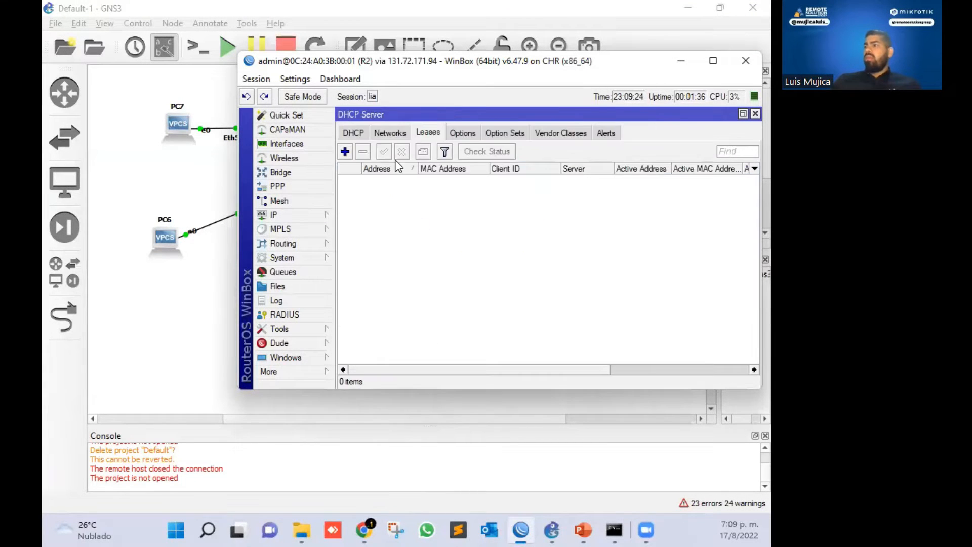
{"action": "left_click", "coordinate": [361, 137]}
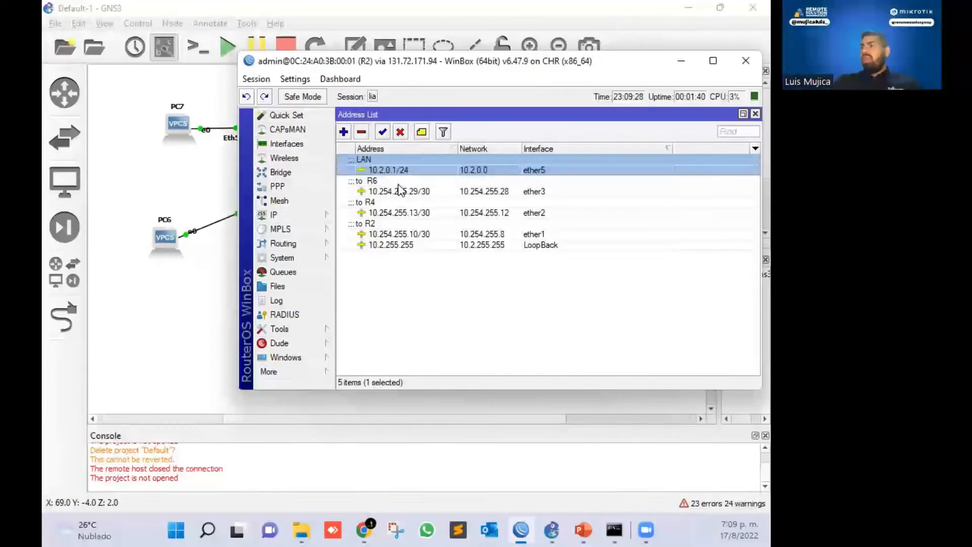
Check R2's addresses to R6, 10.254.255.13/30, 10.254.255.10/30 and loopback 10.2.255.255, then maximise WinBox
{"action": "left_click", "coordinate": [408, 191]}
{"action": "left_click_drag", "start_coordinate": [476, 64], "coordinate": [595, 90]}
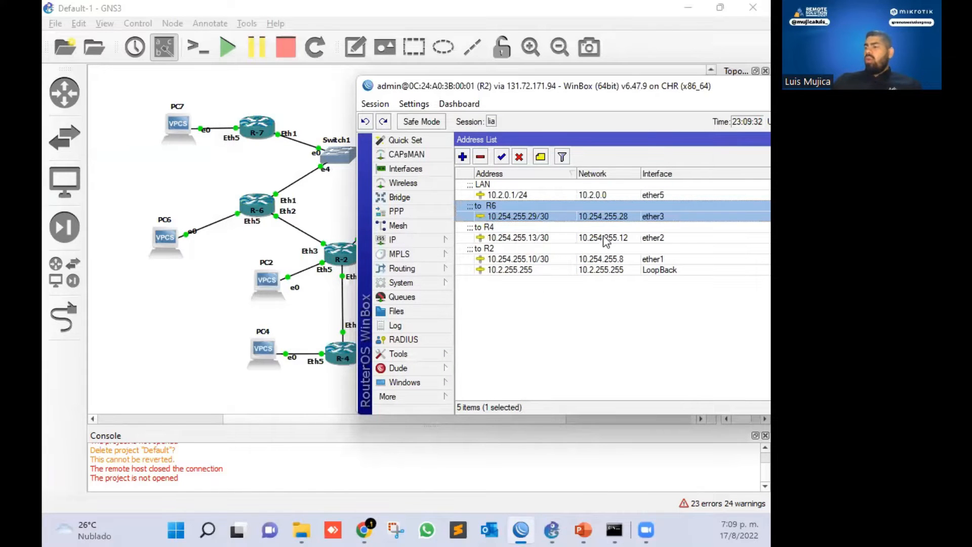
{"action": "left_click", "coordinate": [549, 238]}
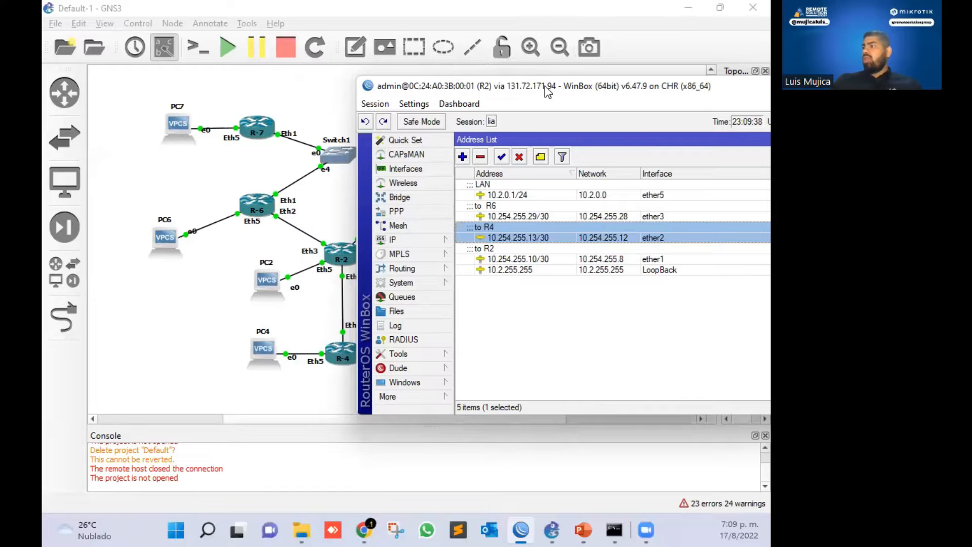
{"action": "left_click_drag", "start_coordinate": [547, 90], "coordinate": [654, 62]}
{"action": "left_click", "coordinate": [657, 230]}
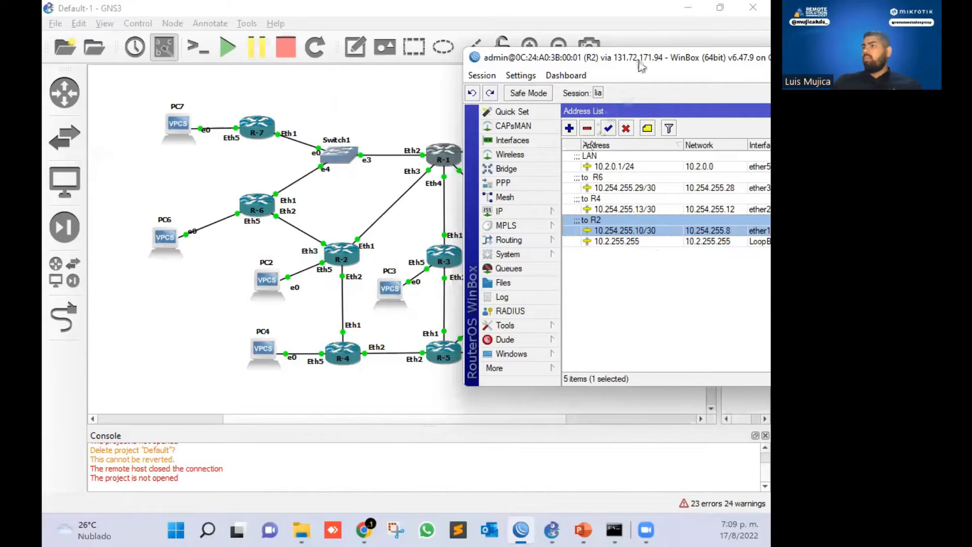
{"action": "left_click_drag", "start_coordinate": [636, 64], "coordinate": [407, 129]}
{"action": "left_click", "coordinate": [369, 295]}
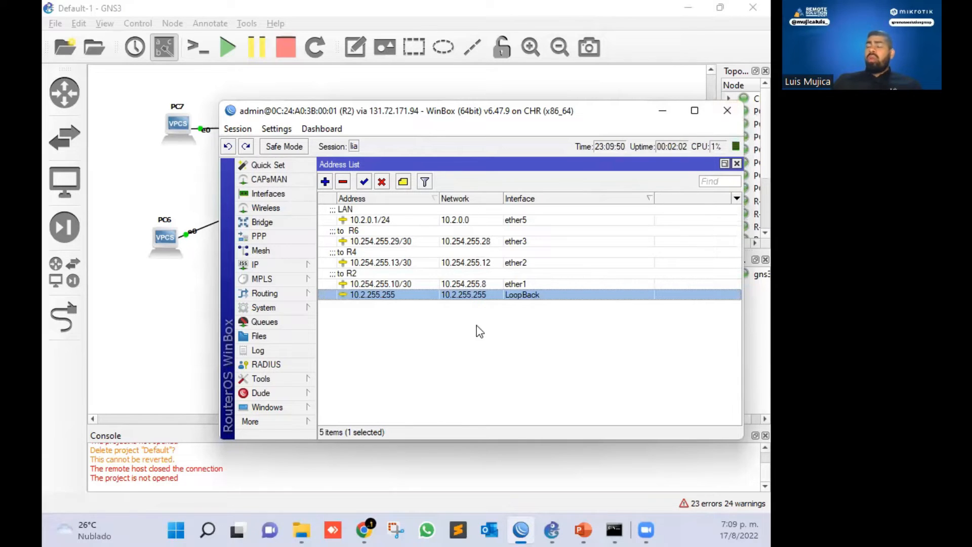
{"action": "left_click", "coordinate": [693, 112]}
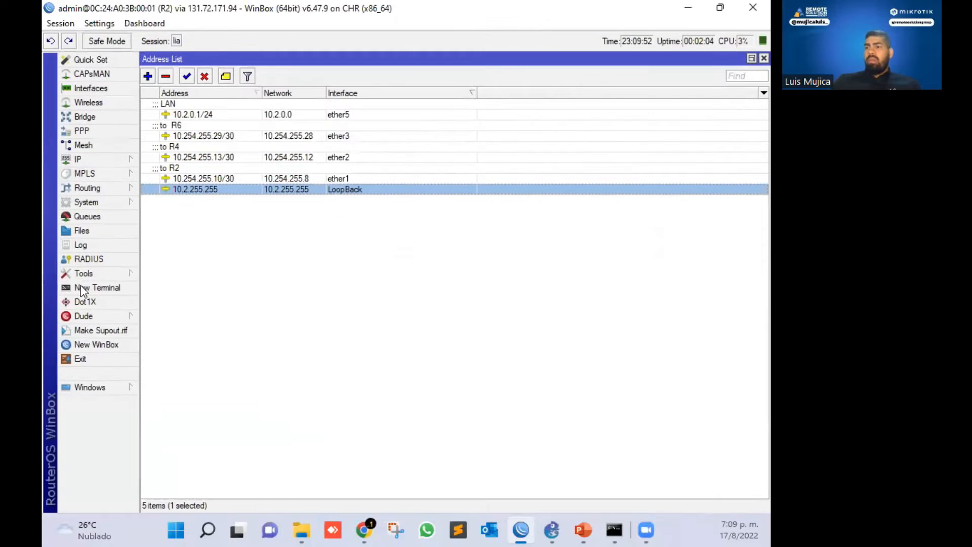
Run 'export' in a new R2 terminal to print its full configuration
{"action": "left_click", "coordinate": [116, 288]}
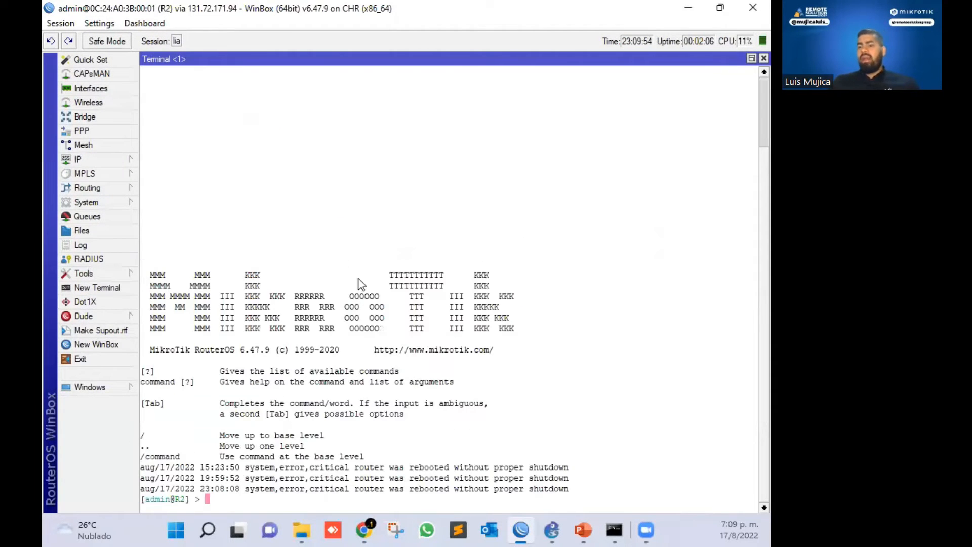
{"action": "type", "text": "ex"}
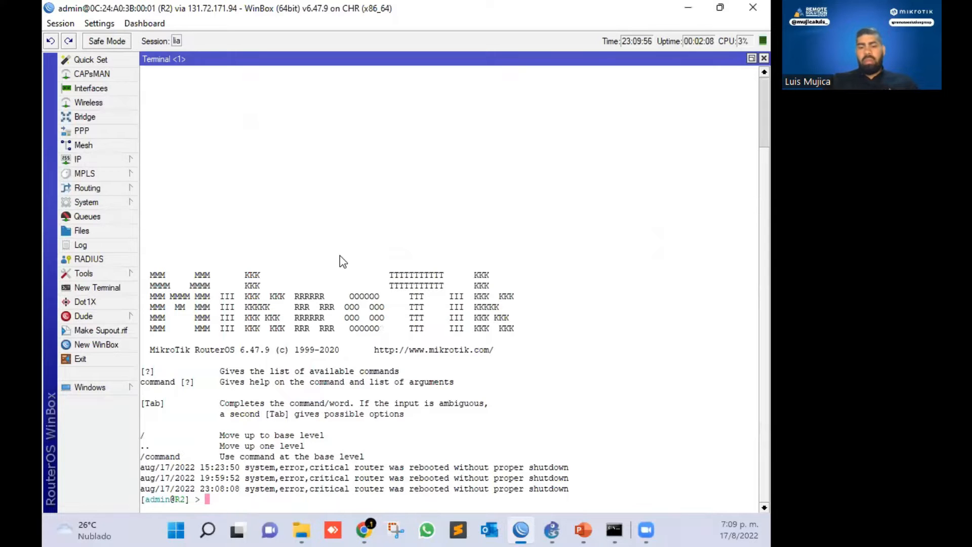
{"action": "type", "text": "port"}
{"action": "key", "text": "Return"}
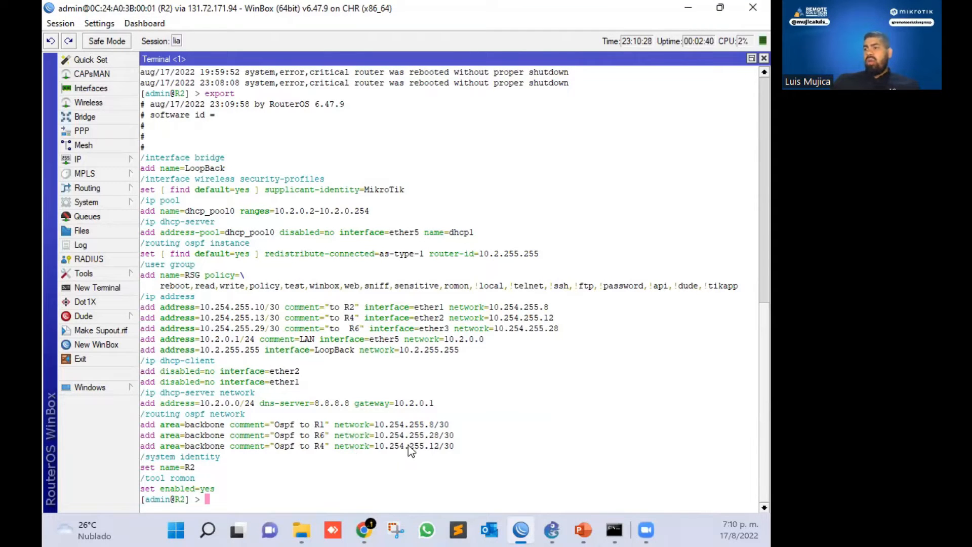
Inspect R2's routing table, including learned routes to 10.4.0.0/24 and 10.4.255.255
{"action": "left_click", "coordinate": [764, 58]}
{"action": "left_click", "coordinate": [77, 159]}
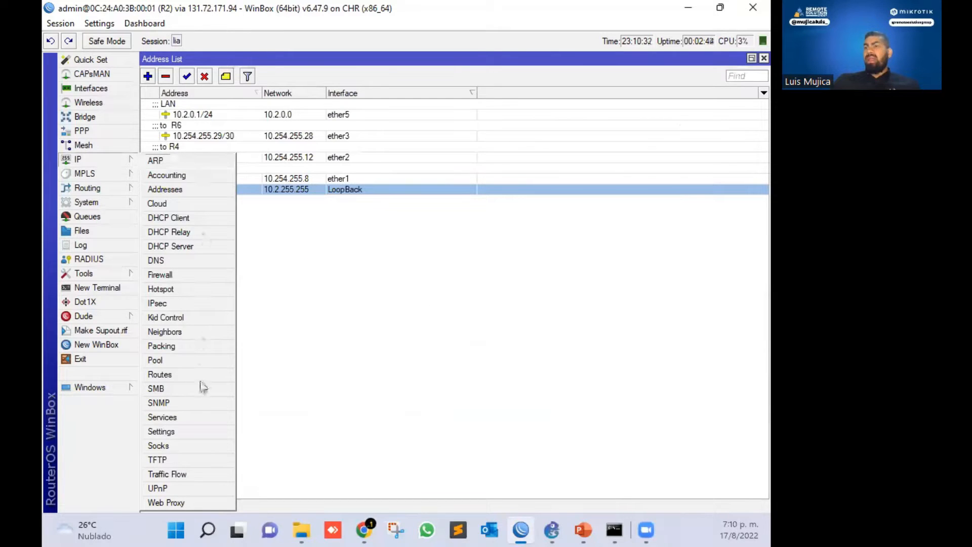
{"action": "left_click", "coordinate": [160, 375]}
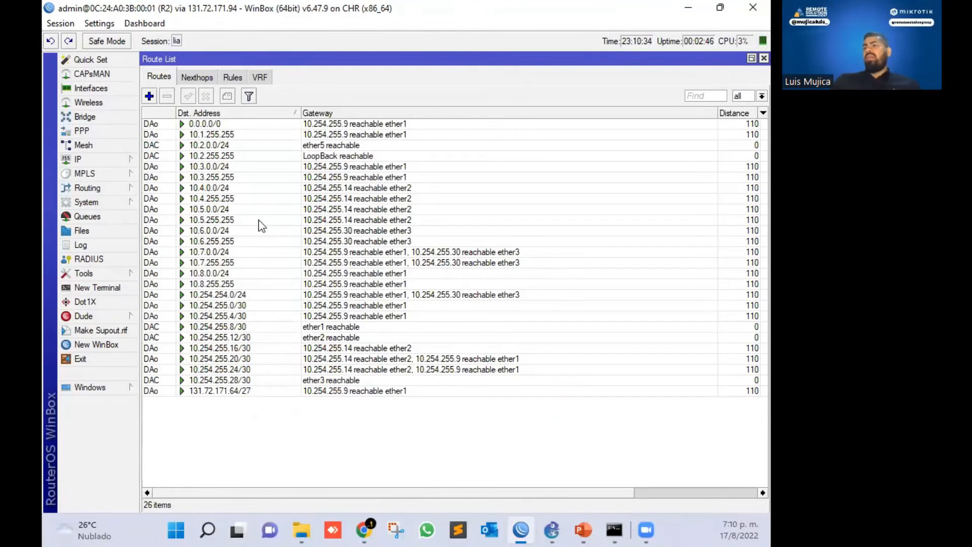
{"action": "left_click", "coordinate": [157, 155]}
{"action": "left_click", "coordinate": [157, 188]}
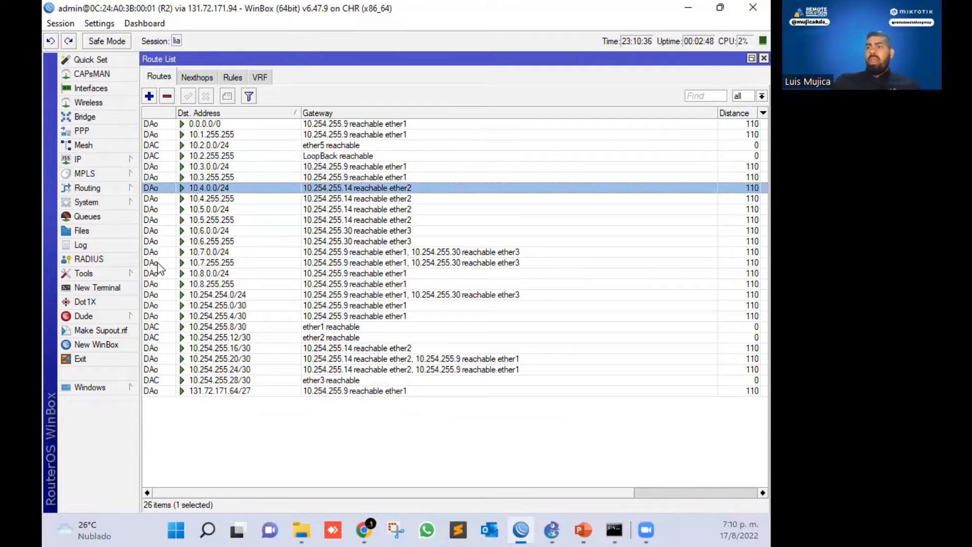
{"action": "left_click", "coordinate": [157, 262]}
{"action": "left_click", "coordinate": [383, 197]}
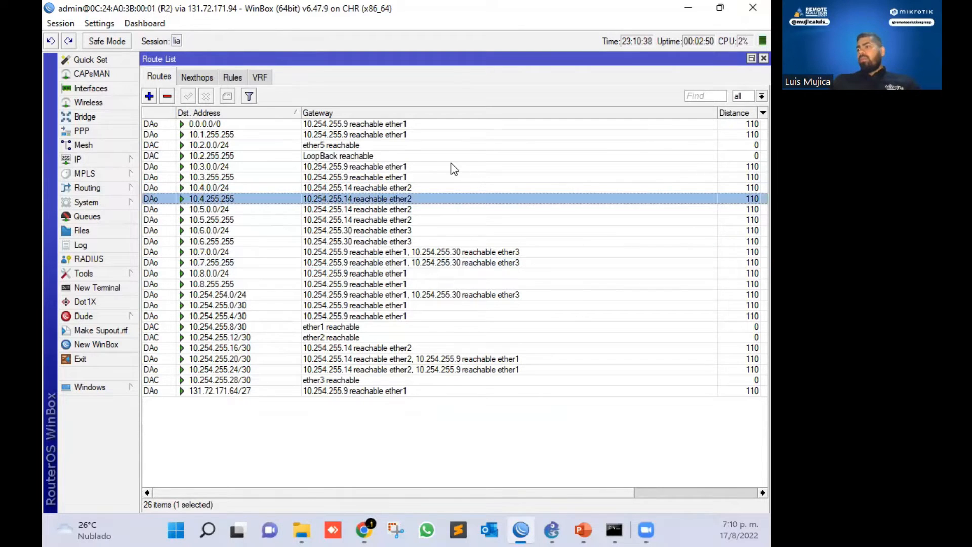
Close the open lists, reopen the interface list, and open Routing > OSPF
{"action": "left_click", "coordinate": [764, 58]}
{"action": "left_click", "coordinate": [571, 272]}
{"action": "left_click", "coordinate": [763, 59]}
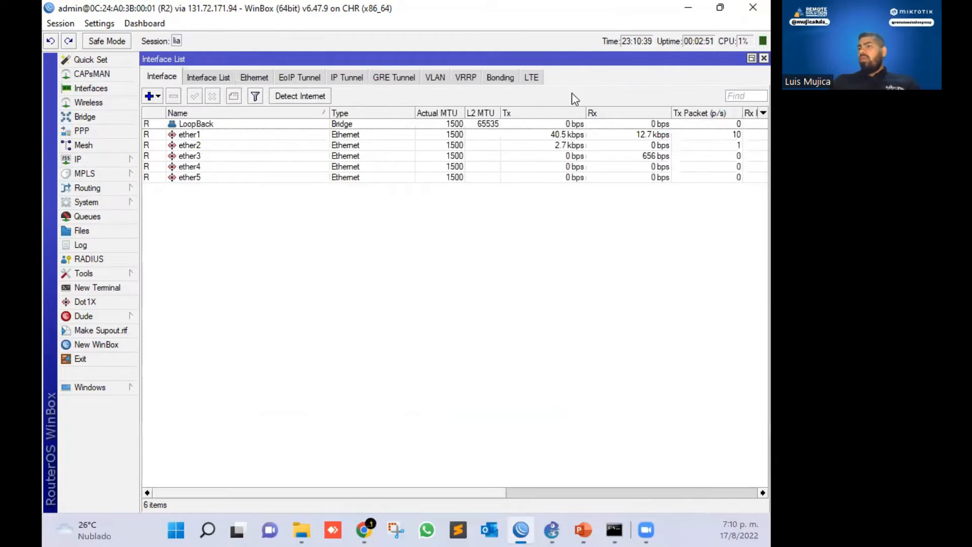
{"action": "left_click", "coordinate": [764, 58]}
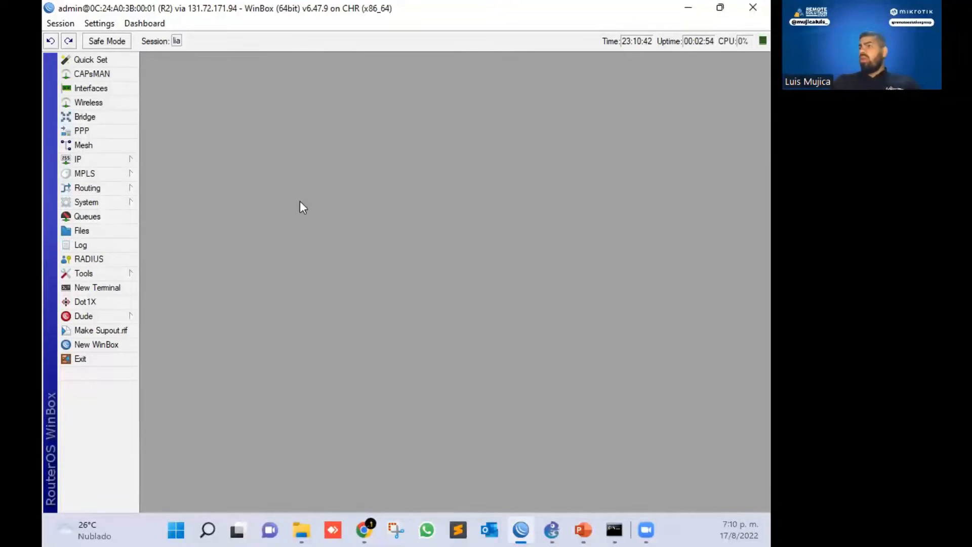
{"action": "left_click", "coordinate": [103, 89]}
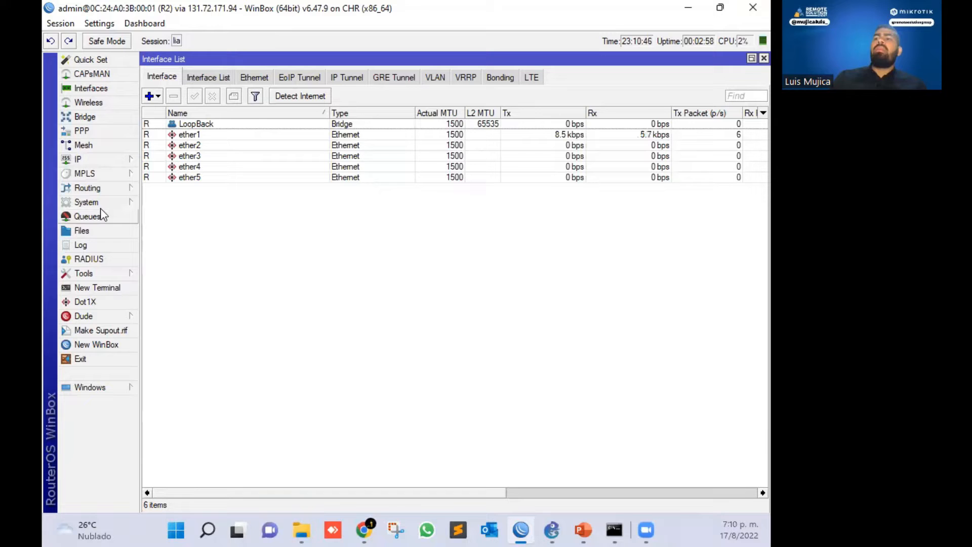
{"action": "left_click", "coordinate": [101, 186]}
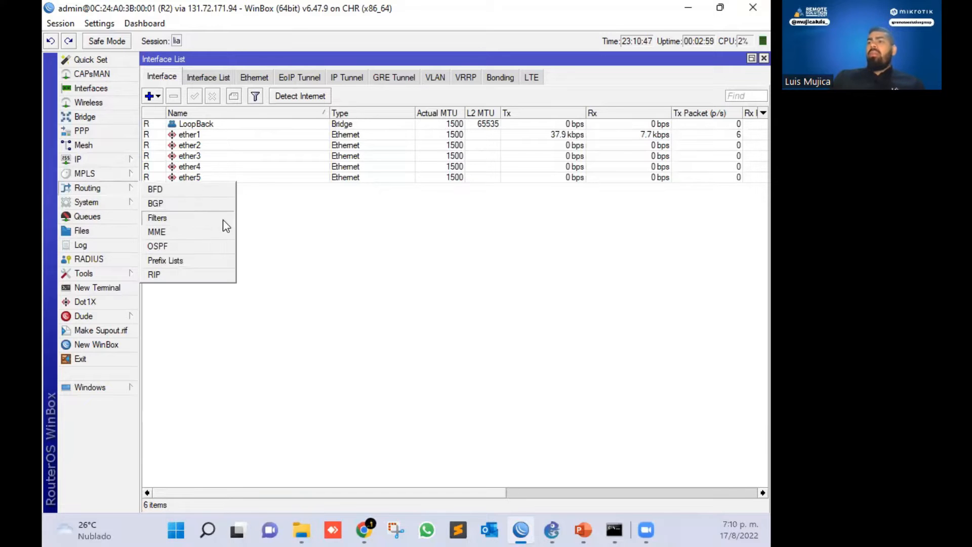
{"action": "left_click", "coordinate": [188, 245]}
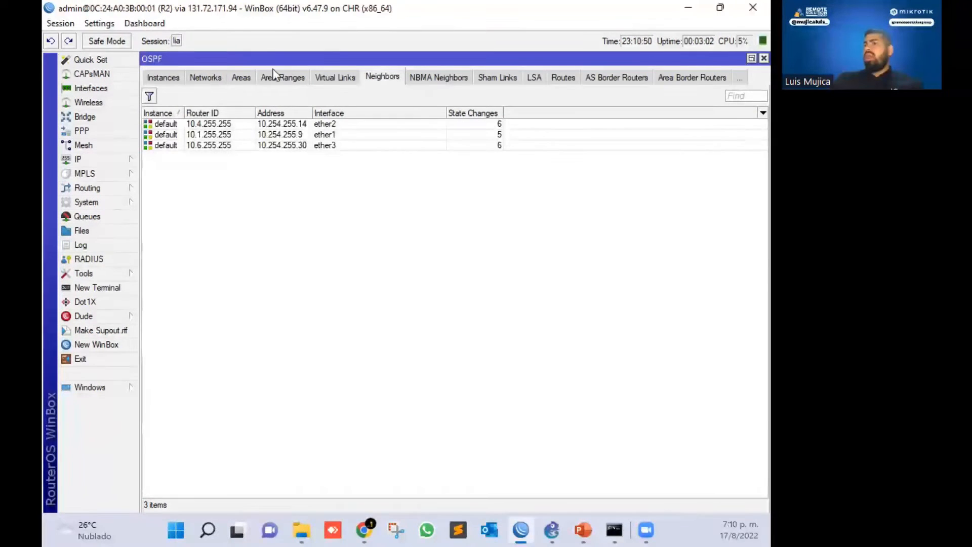
Check R2's OSPF networks, instances and interfaces tabs, then open its IP address list
{"action": "left_click", "coordinate": [200, 81]}
{"action": "left_click", "coordinate": [163, 80]}
{"action": "left_click", "coordinate": [154, 79]}
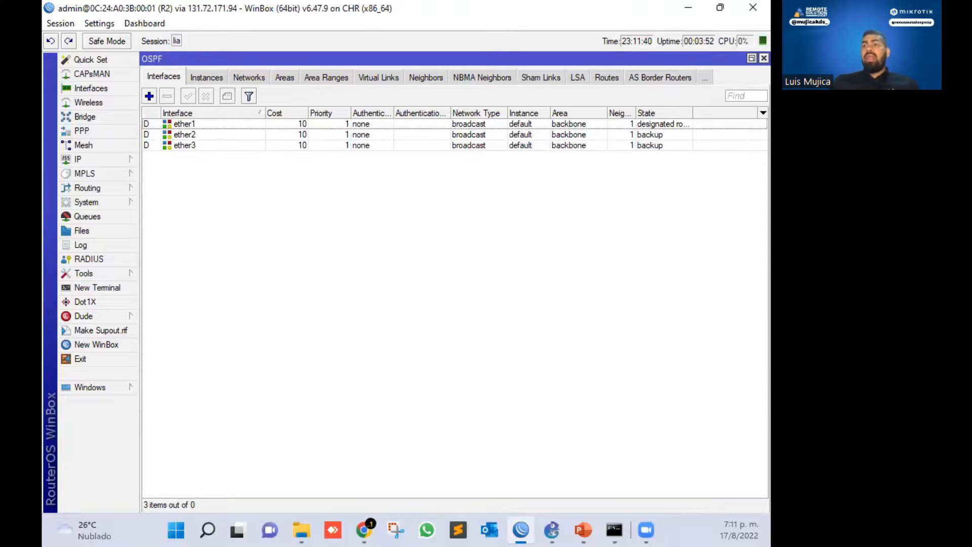
{"action": "left_click", "coordinate": [83, 159]}
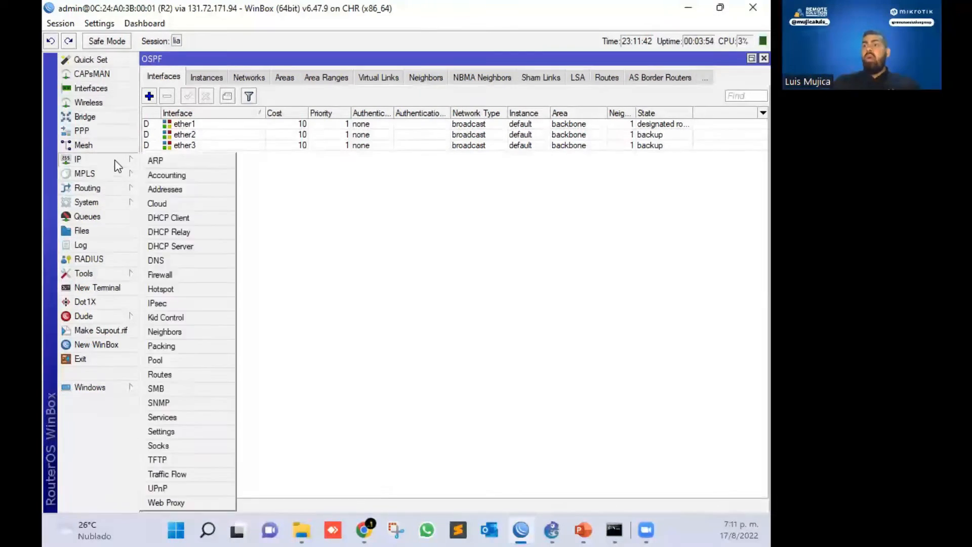
{"action": "left_click", "coordinate": [175, 187]}
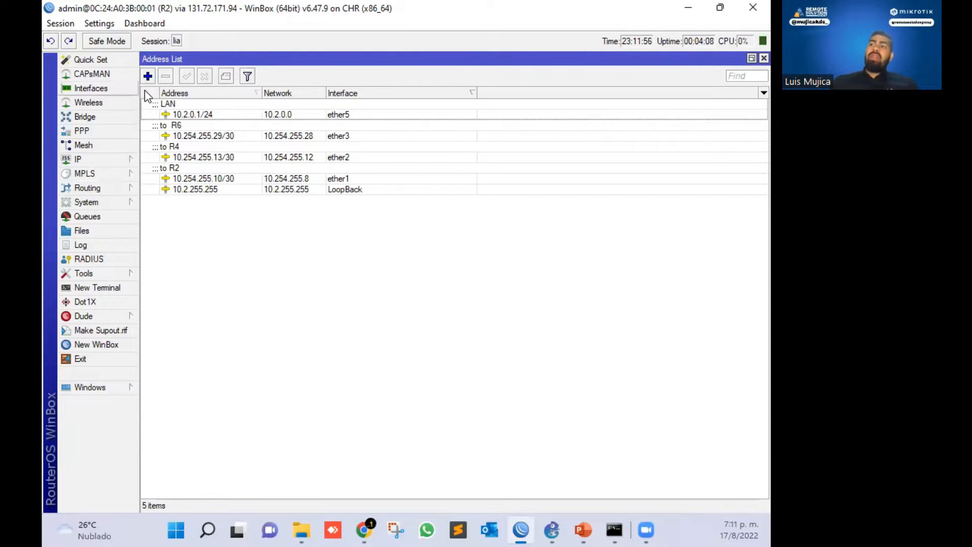
{"action": "left_click", "coordinate": [187, 115]}
{"action": "left_click", "coordinate": [197, 157]}
{"action": "left_click", "coordinate": [197, 178]}
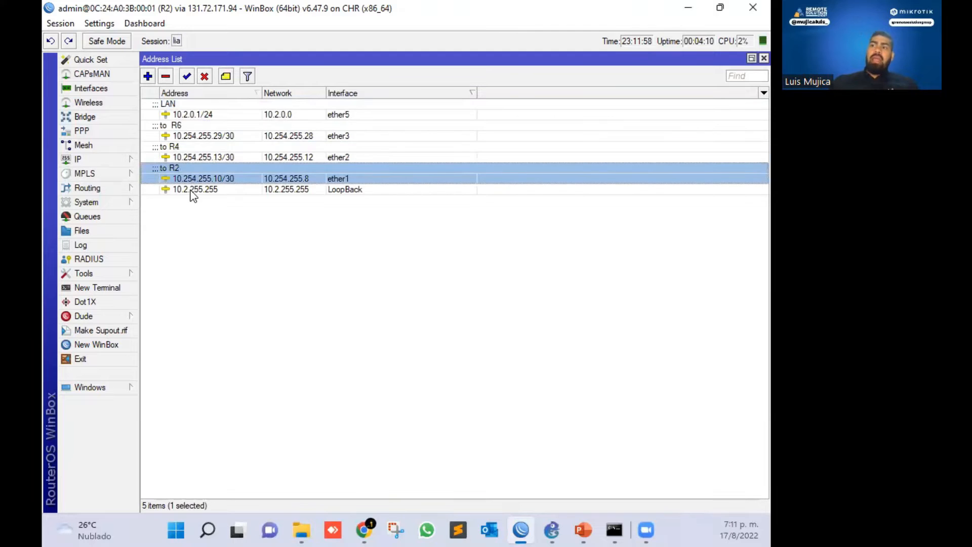
{"action": "left_click", "coordinate": [195, 188]}
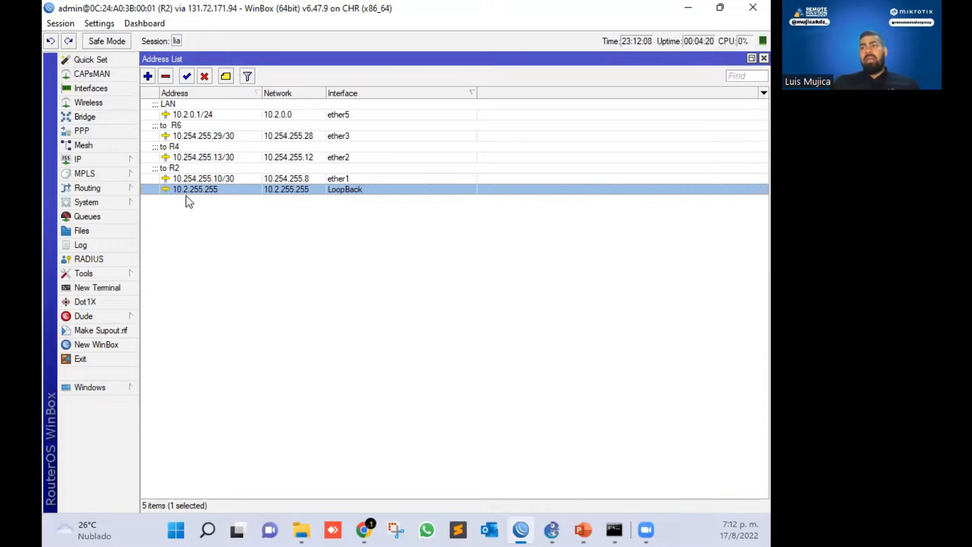
{"action": "left_click", "coordinate": [104, 188]}
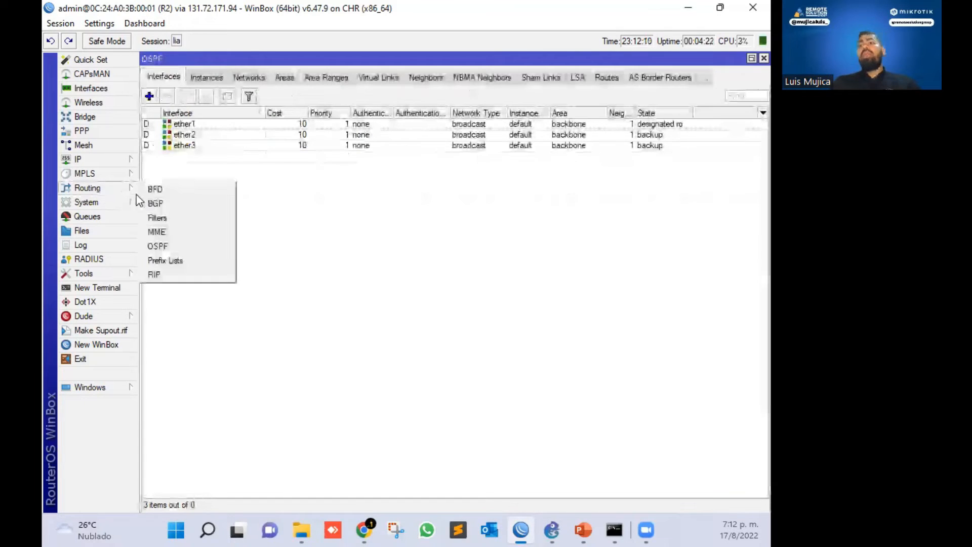
{"action": "left_click", "coordinate": [336, 223]}
{"action": "left_click", "coordinate": [249, 77]}
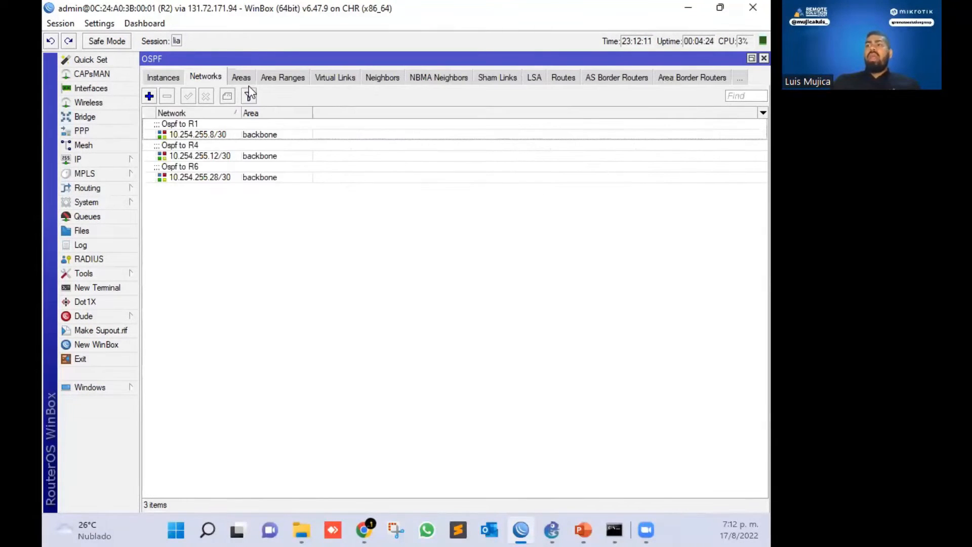
{"action": "left_click", "coordinate": [206, 134]}
{"action": "left_click", "coordinate": [237, 156]}
{"action": "left_click", "coordinate": [215, 178]}
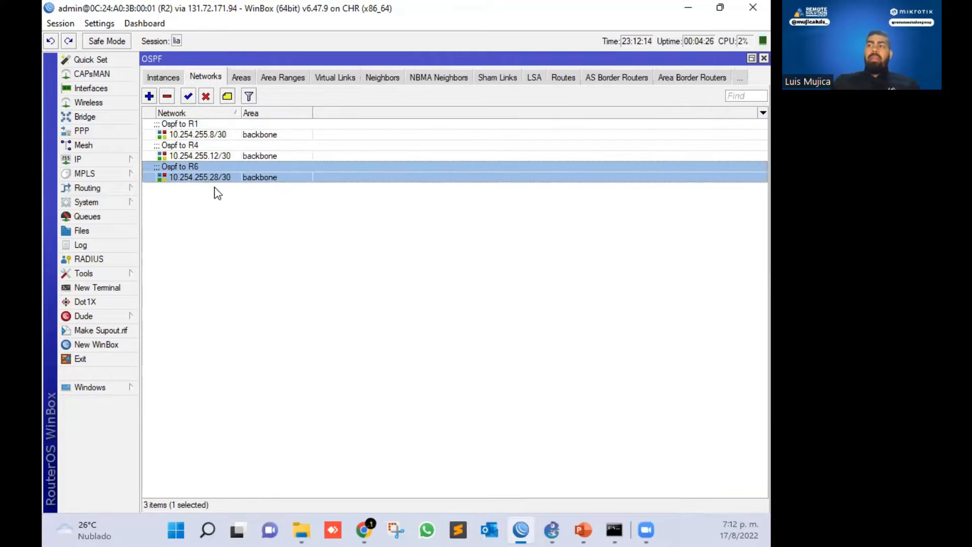
{"action": "left_click", "coordinate": [206, 154]}
{"action": "left_click", "coordinate": [211, 129]}
{"action": "left_click", "coordinate": [215, 155]}
{"action": "left_click", "coordinate": [214, 150]}
{"action": "left_click", "coordinate": [213, 146]}
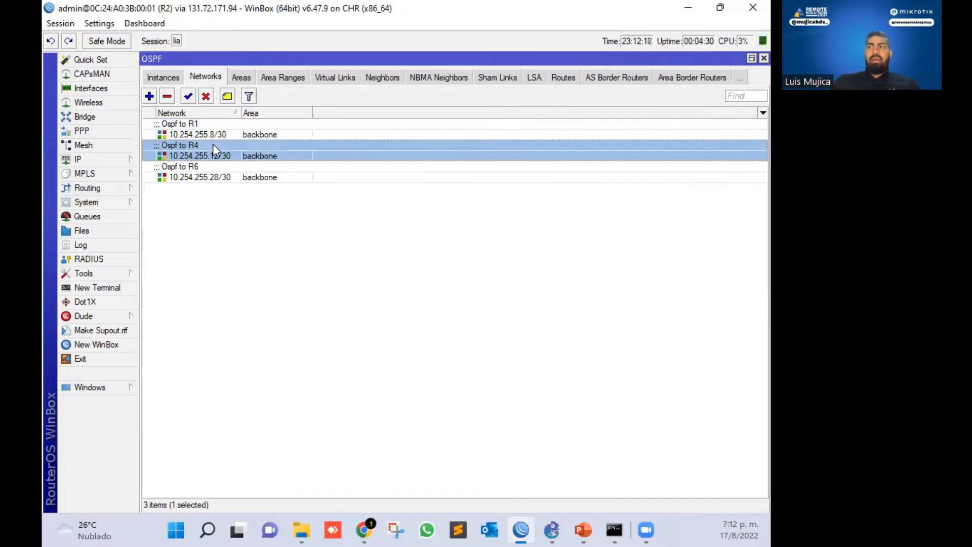
{"action": "double_click", "coordinate": [255, 134]}
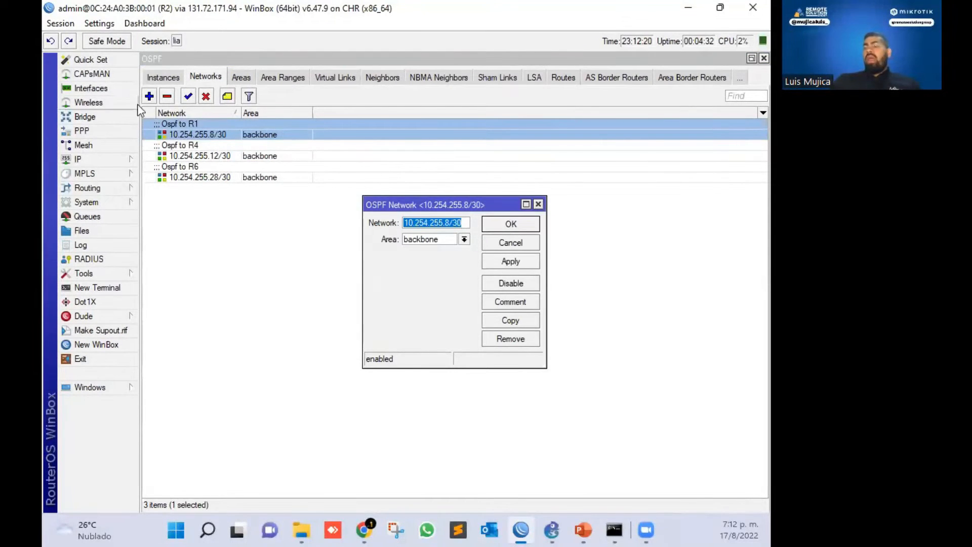
{"action": "left_click", "coordinate": [538, 204]}
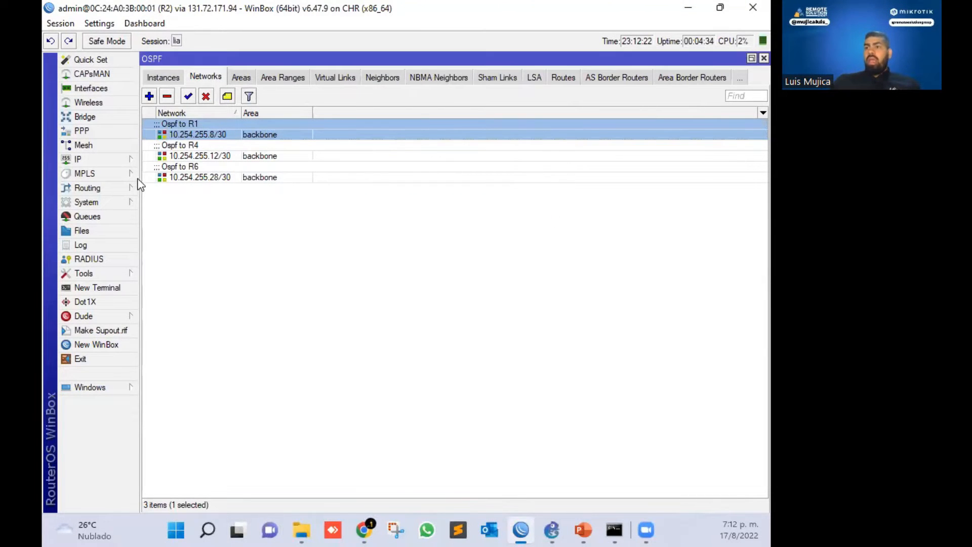
{"action": "left_click", "coordinate": [110, 158]}
{"action": "left_click", "coordinate": [187, 188]}
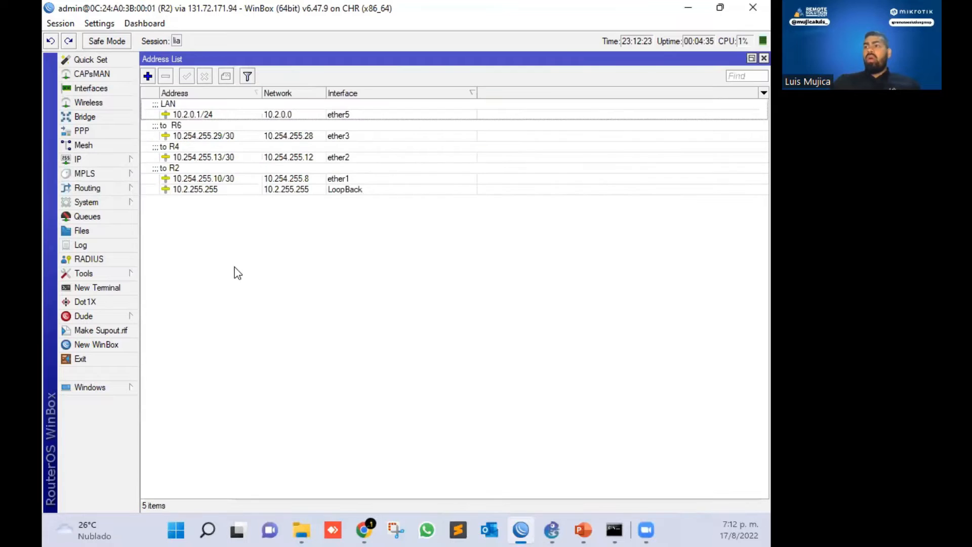
Change 10.254.255.10/30's comment from 'to R2' to 'to R1', then open OSPF network 10.254.255.8/30
{"action": "left_click", "coordinate": [192, 180]}
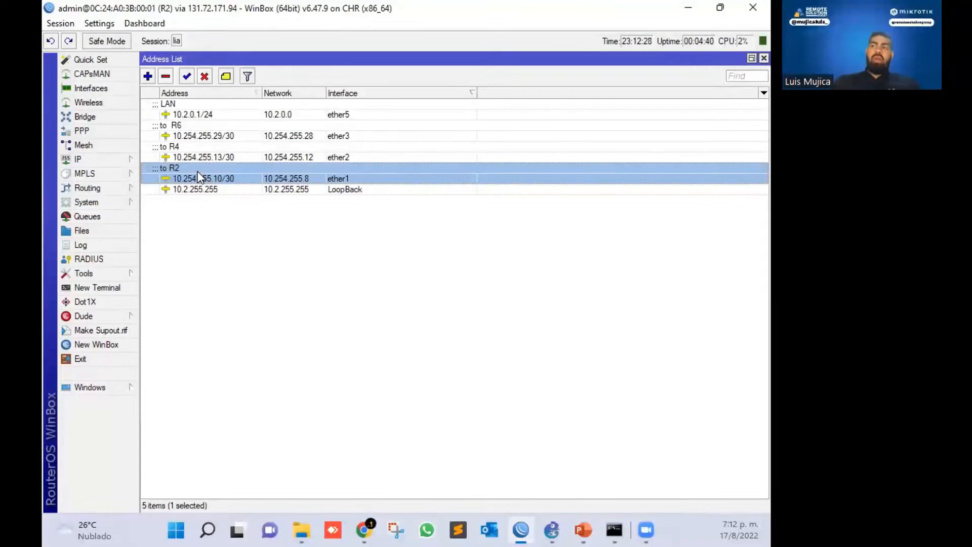
{"action": "left_click", "coordinate": [226, 76]}
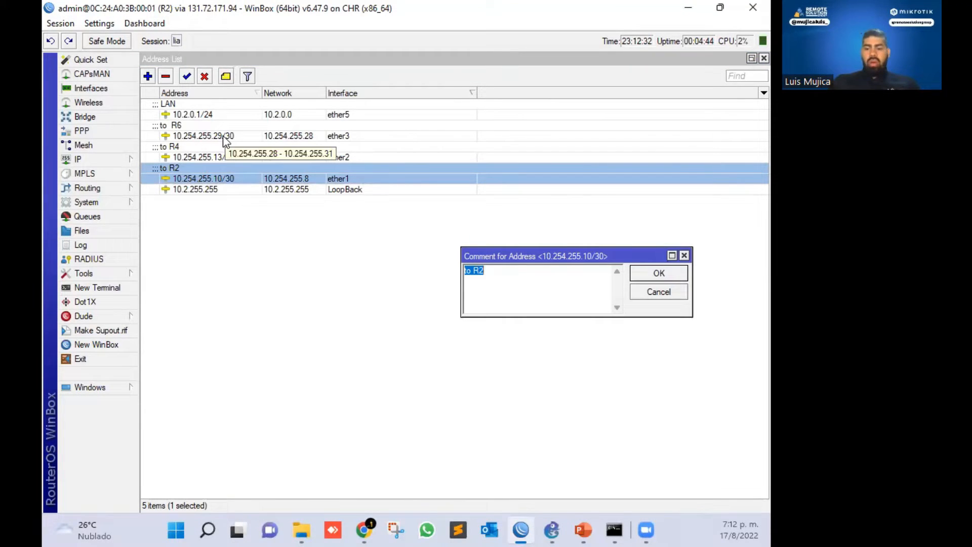
{"action": "key", "text": "Right"}
{"action": "key", "text": "BackSpace"}
{"action": "type", "text": "1"}
{"action": "key", "text": "Return"}
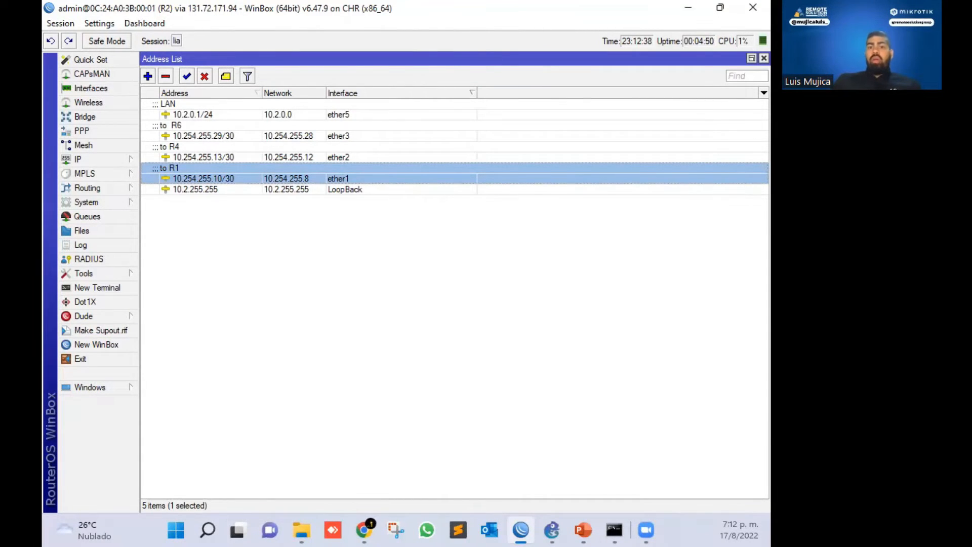
{"action": "key", "text": "Escape"}
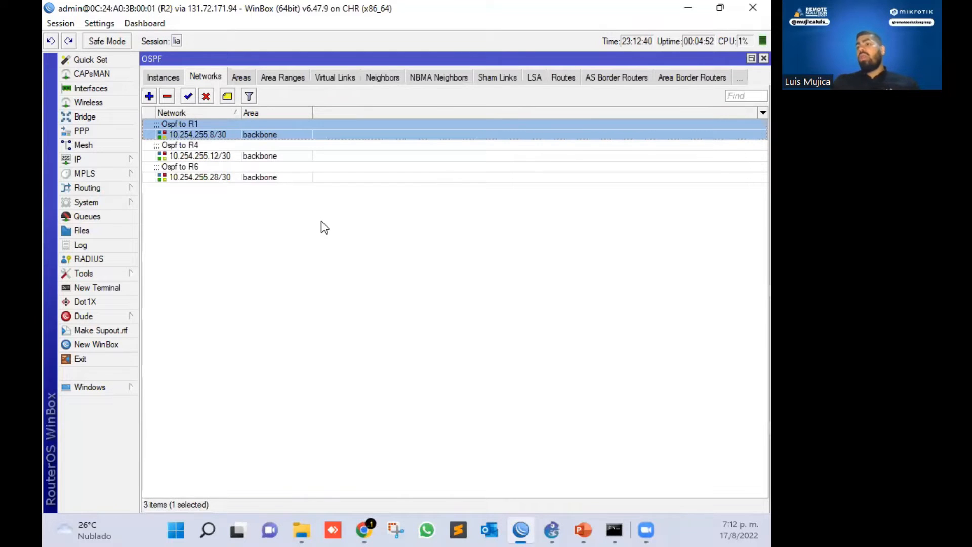
{"action": "double_click", "coordinate": [248, 128]}
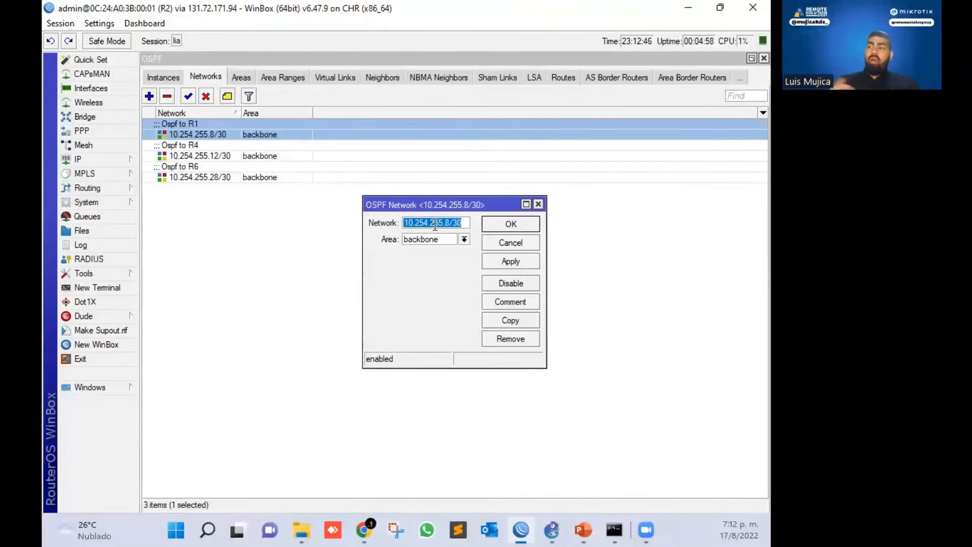
{"action": "left_click", "coordinate": [415, 238]}
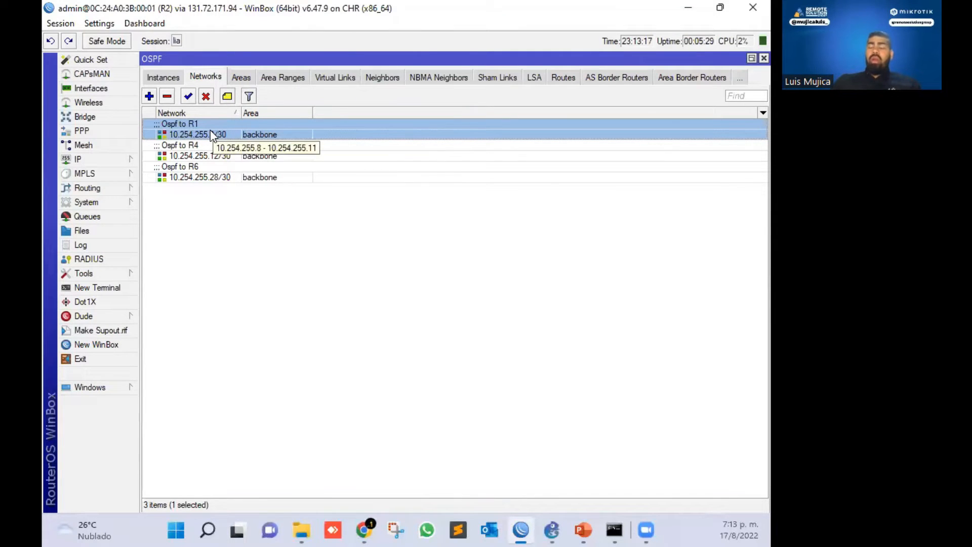
{"action": "left_click", "coordinate": [221, 154]}
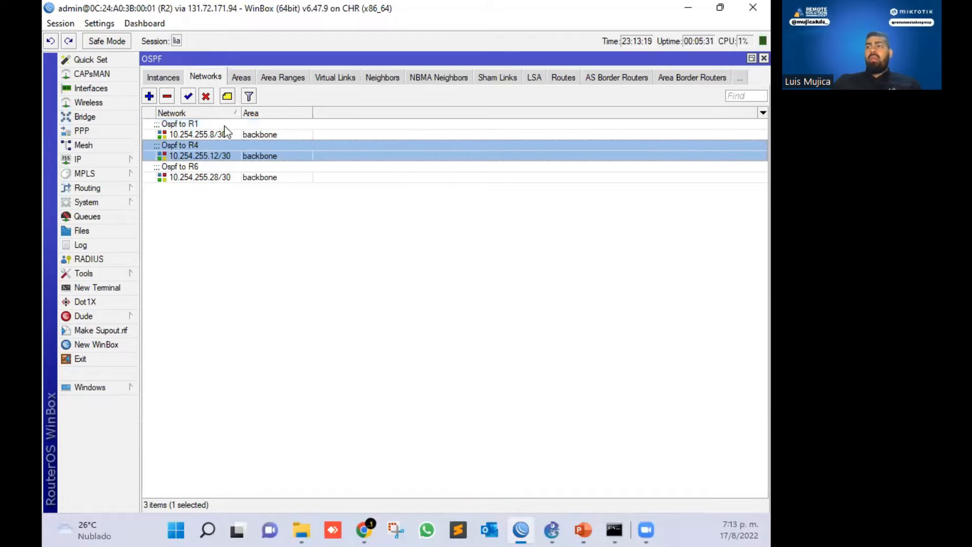
{"action": "left_click", "coordinate": [220, 135]}
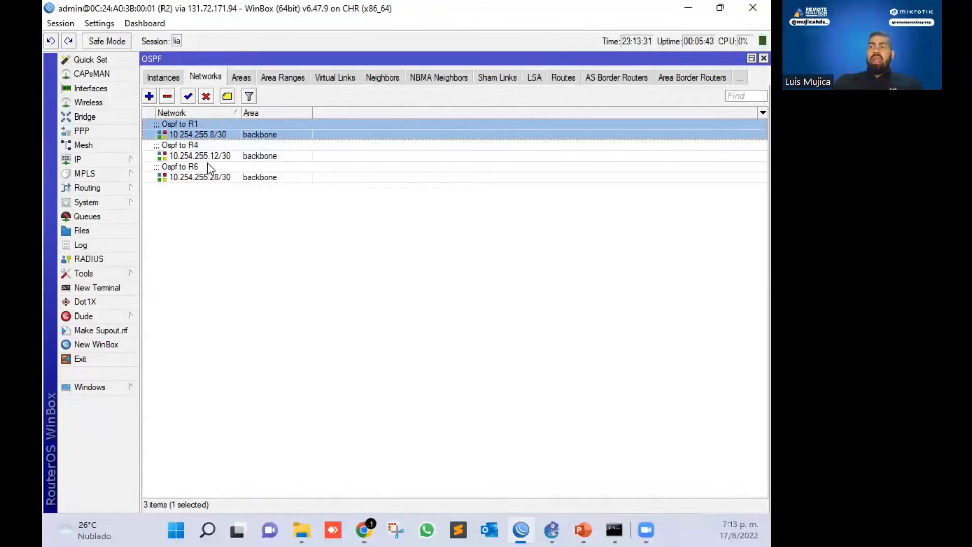
{"action": "mouse_move", "coordinate": [207, 182]}
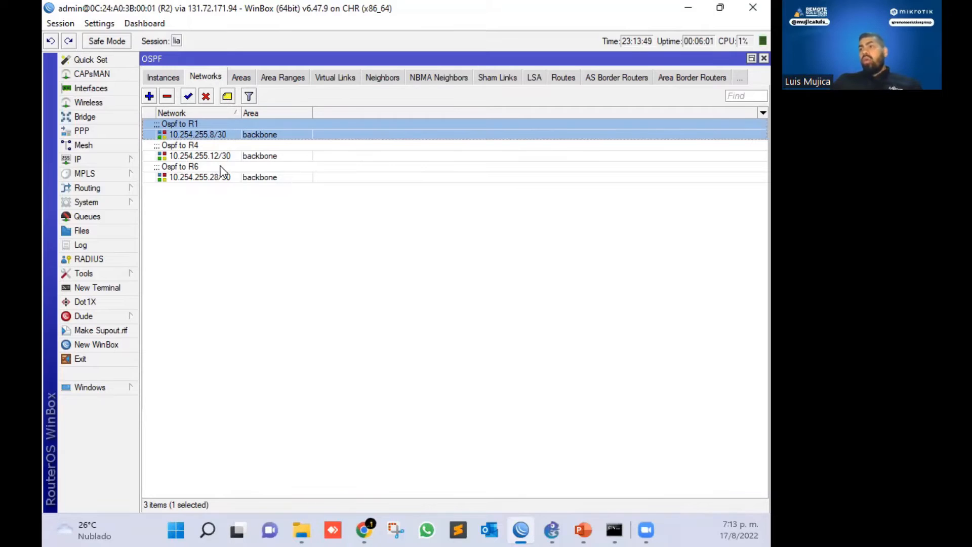
{"action": "left_click", "coordinate": [207, 154]}
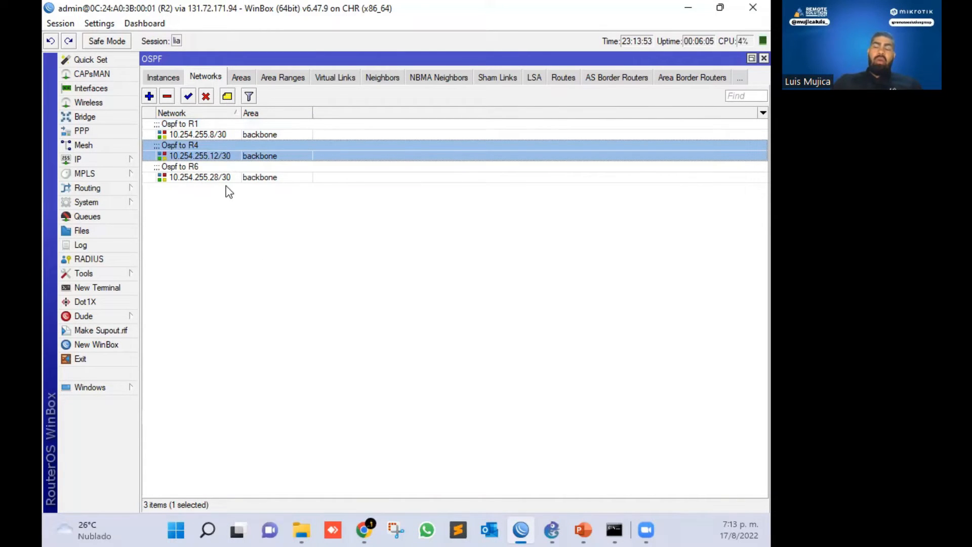
Copy R2's LAN address 10.2.0.1/24 and add it as OSPF network 10.2.0.0/24 in the backbone area
{"action": "left_click", "coordinate": [78, 159]}
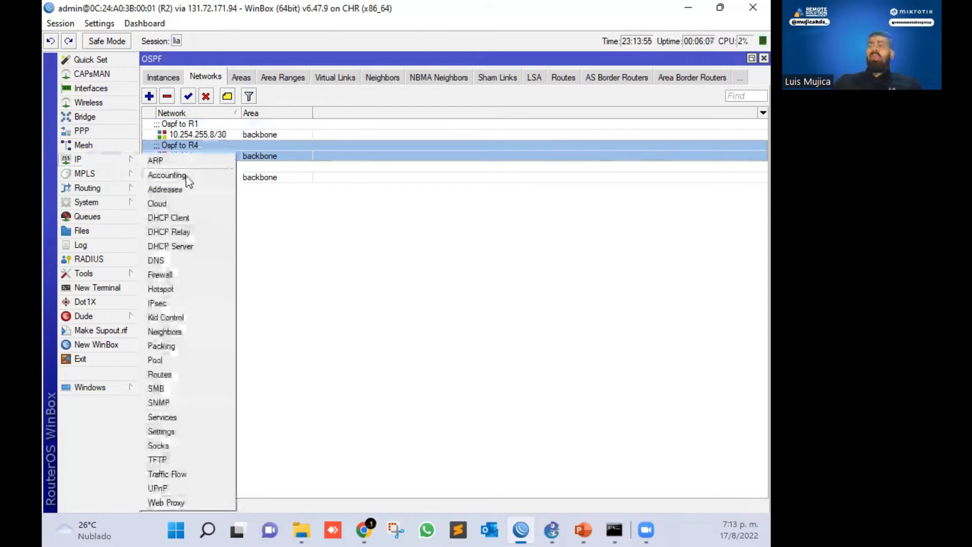
{"action": "left_click", "coordinate": [167, 186]}
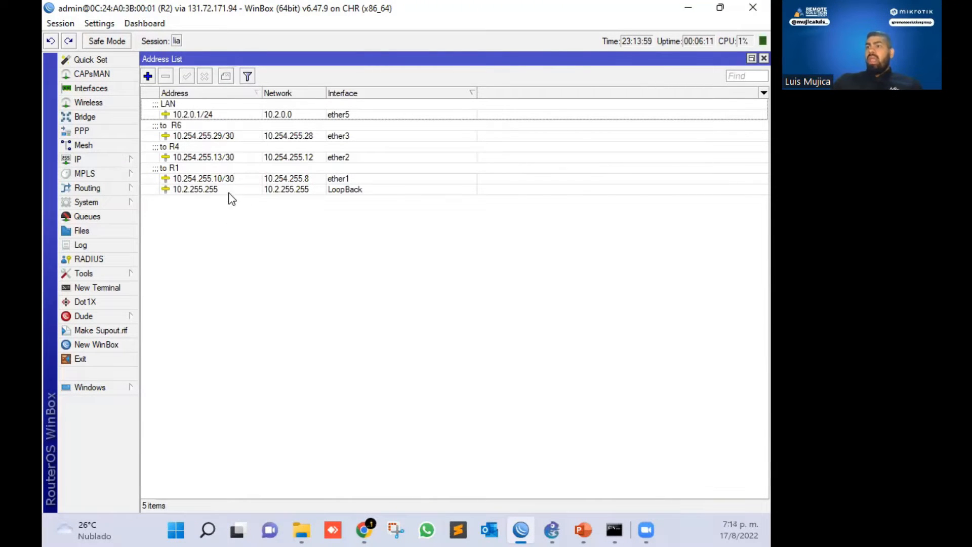
{"action": "left_click", "coordinate": [200, 113]}
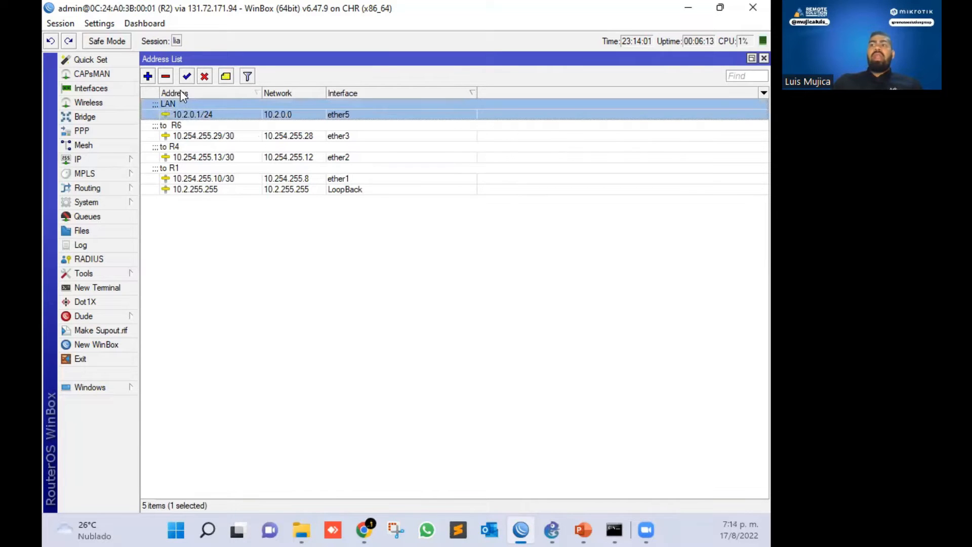
{"action": "double_click", "coordinate": [199, 113]}
{"action": "key", "text": "ctrl+c"}
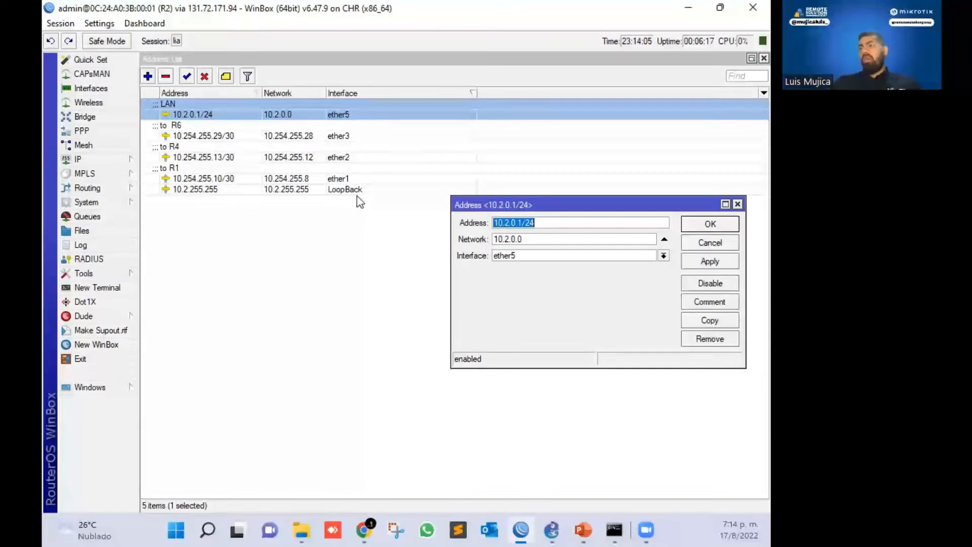
{"action": "key", "text": "Escape"}
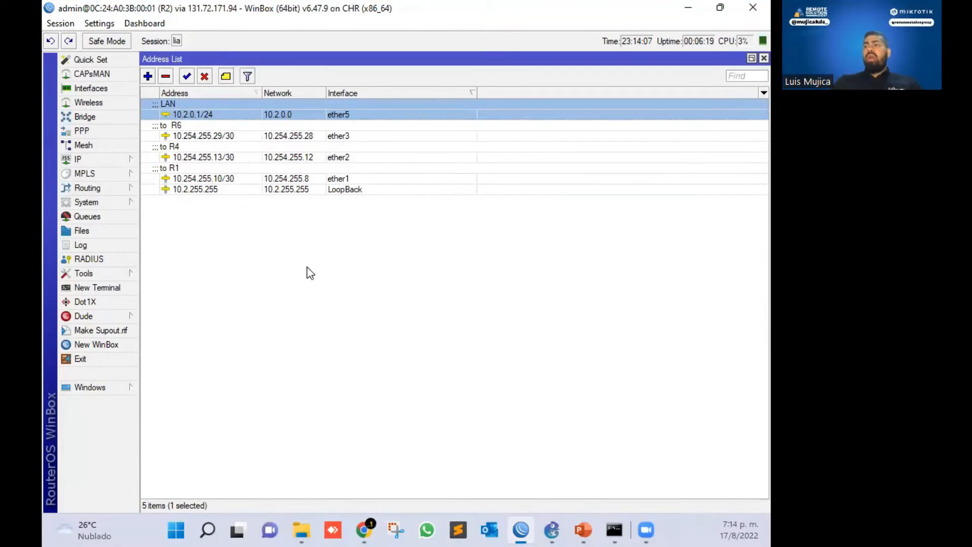
{"action": "key", "text": "Escape"}
{"action": "left_click", "coordinate": [149, 96]}
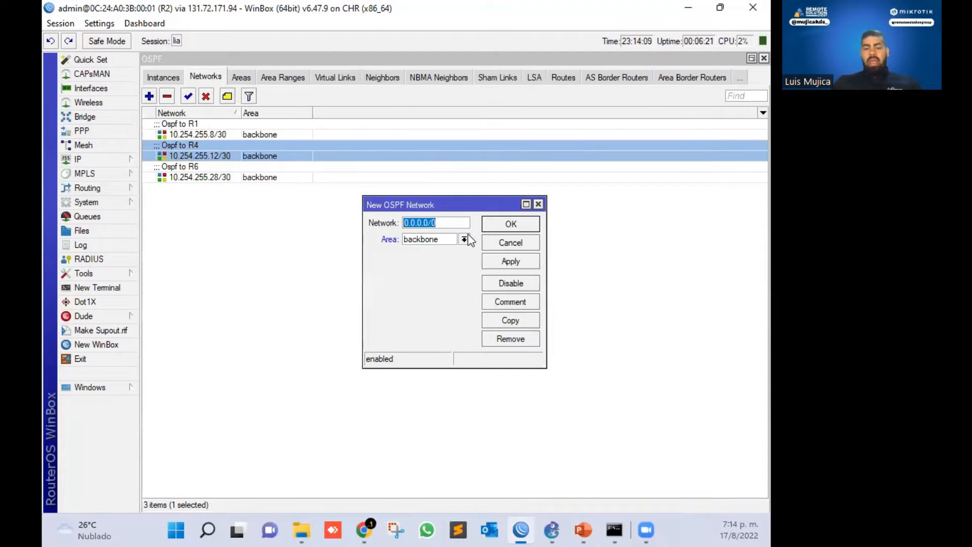
{"action": "key", "text": "ctrl+v"}
{"action": "key", "text": "BackSpace"}
{"action": "type", "text": "0"}
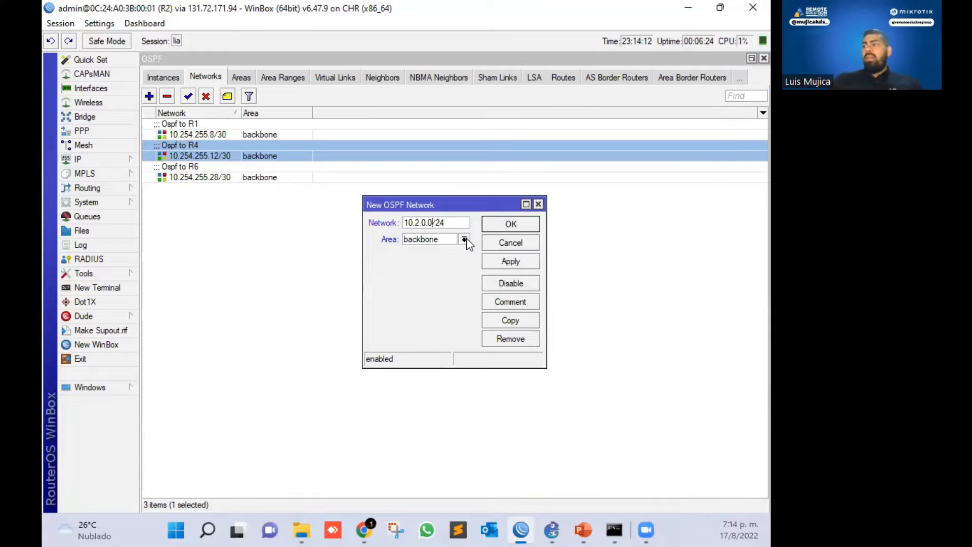
{"action": "left_click", "coordinate": [506, 228]}
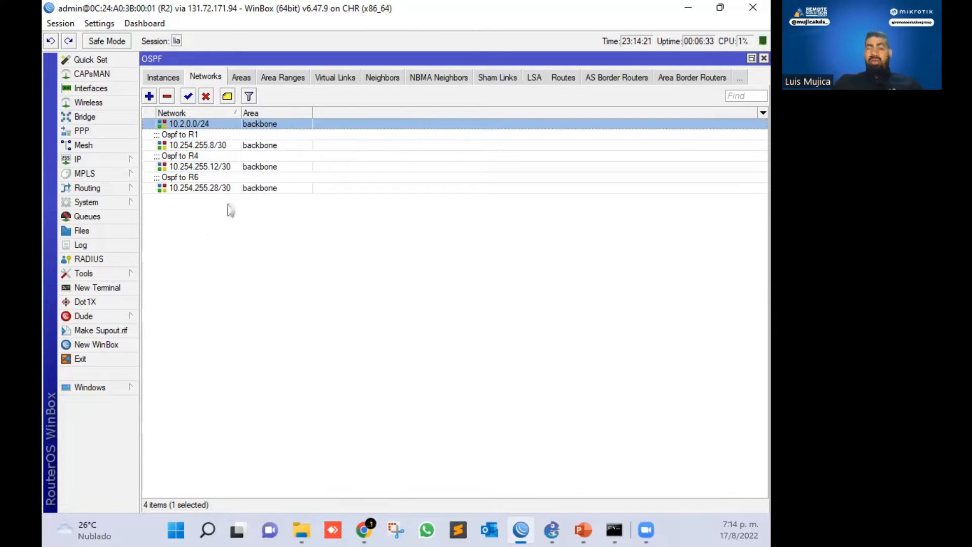
Copy the dynamic ether5 OSPF interface into a new passive ether5 entry and close the original
{"action": "left_click", "coordinate": [162, 75]}
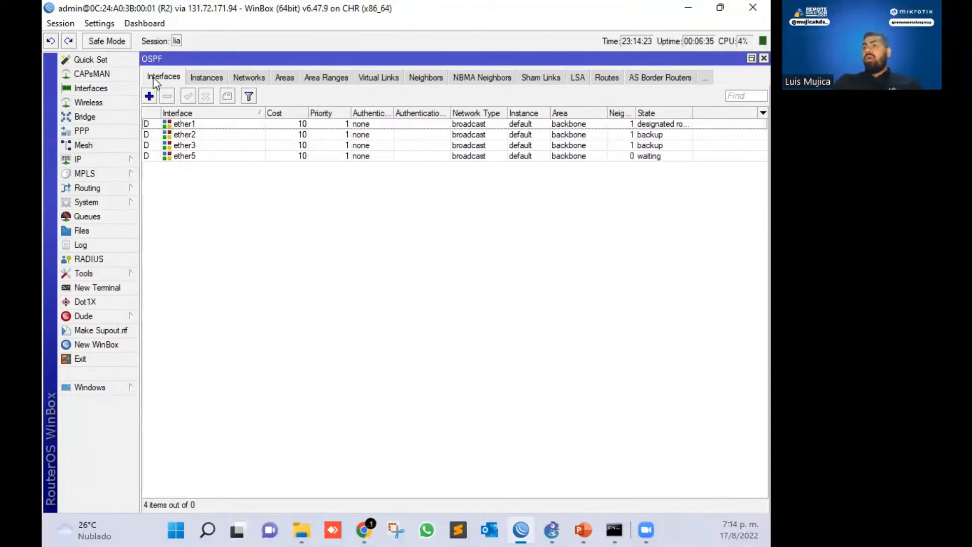
{"action": "left_click", "coordinate": [587, 158]}
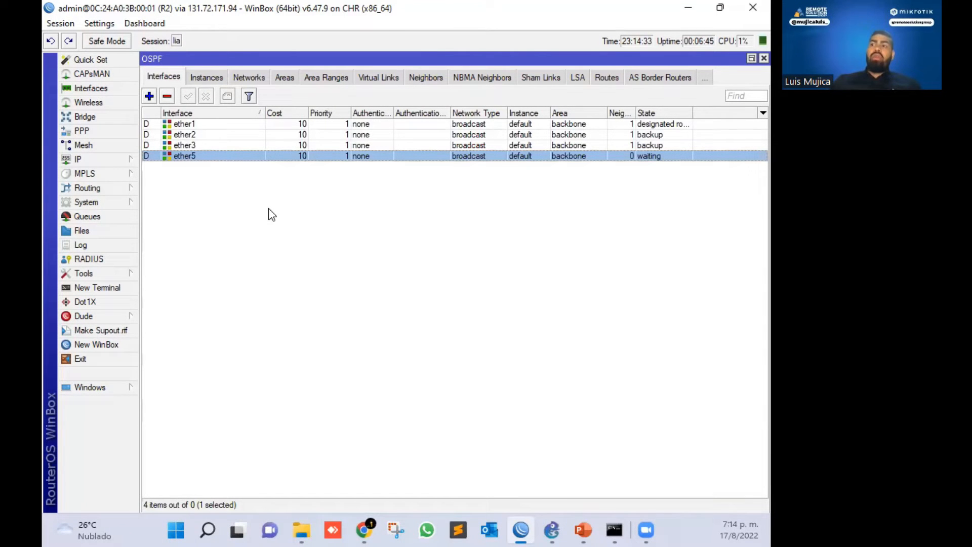
{"action": "double_click", "coordinate": [196, 159]}
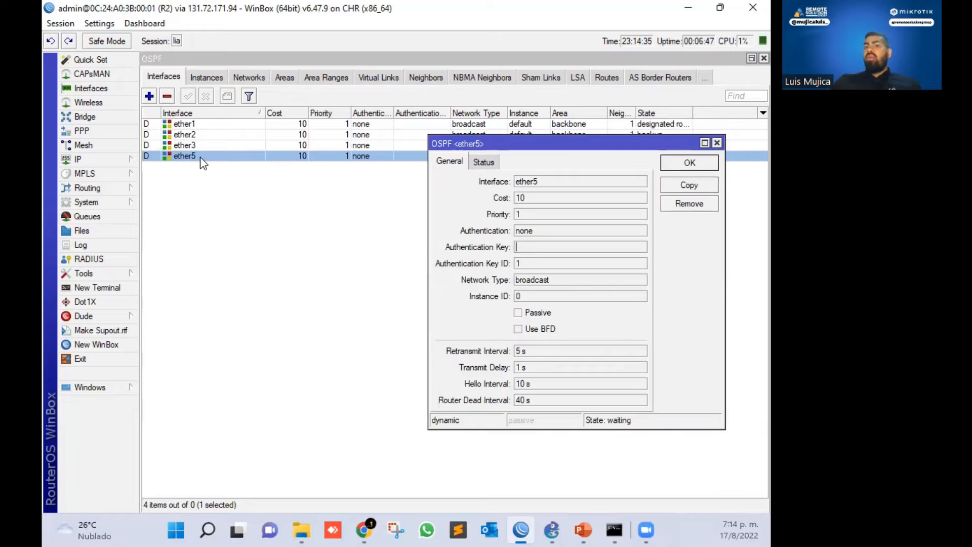
{"action": "left_click", "coordinate": [688, 186]}
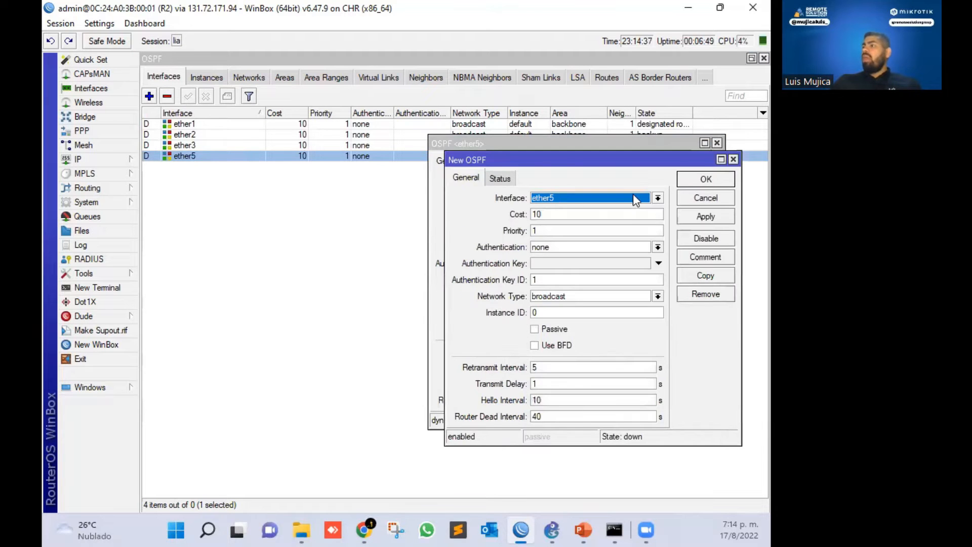
{"action": "left_click", "coordinate": [637, 197]}
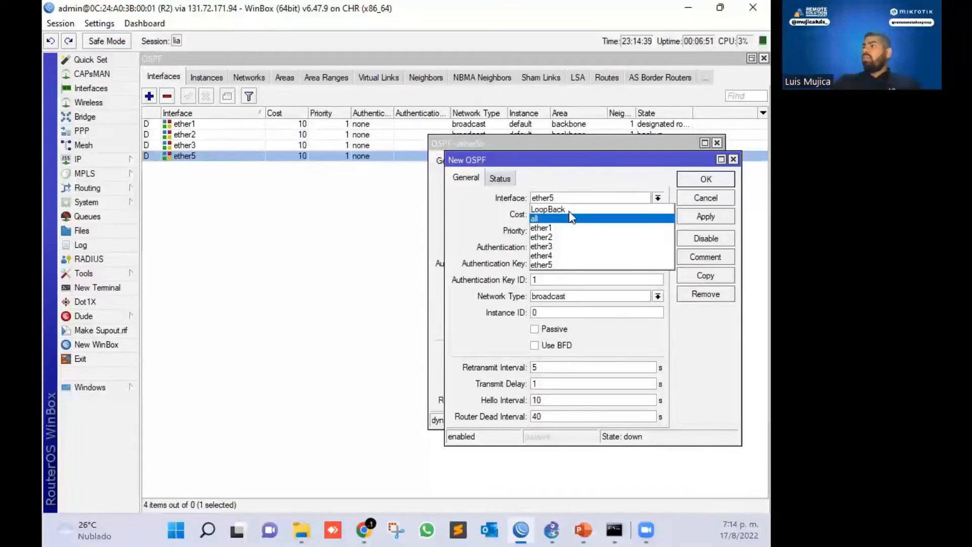
{"action": "left_click", "coordinate": [575, 193]}
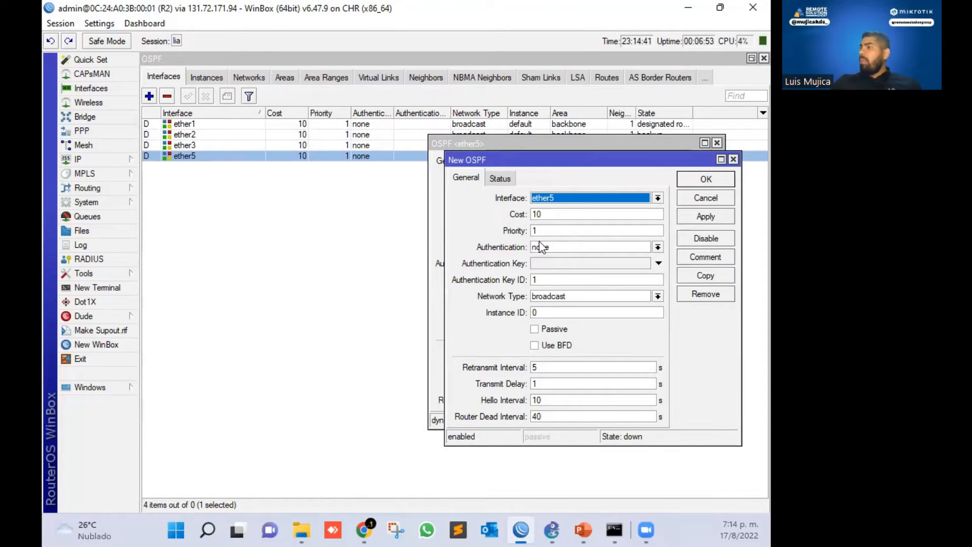
{"action": "left_click", "coordinate": [553, 330]}
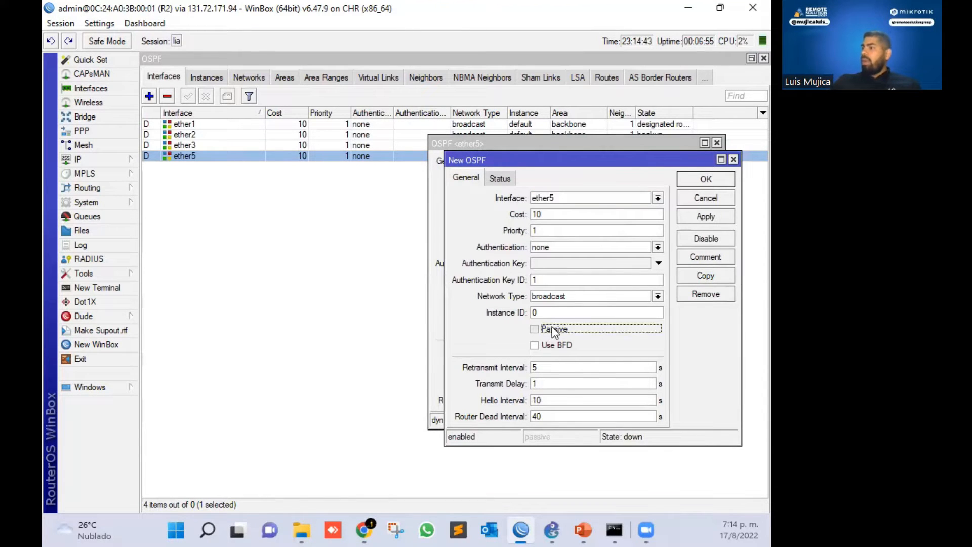
{"action": "left_click", "coordinate": [691, 178]}
{"action": "left_click", "coordinate": [688, 165]}
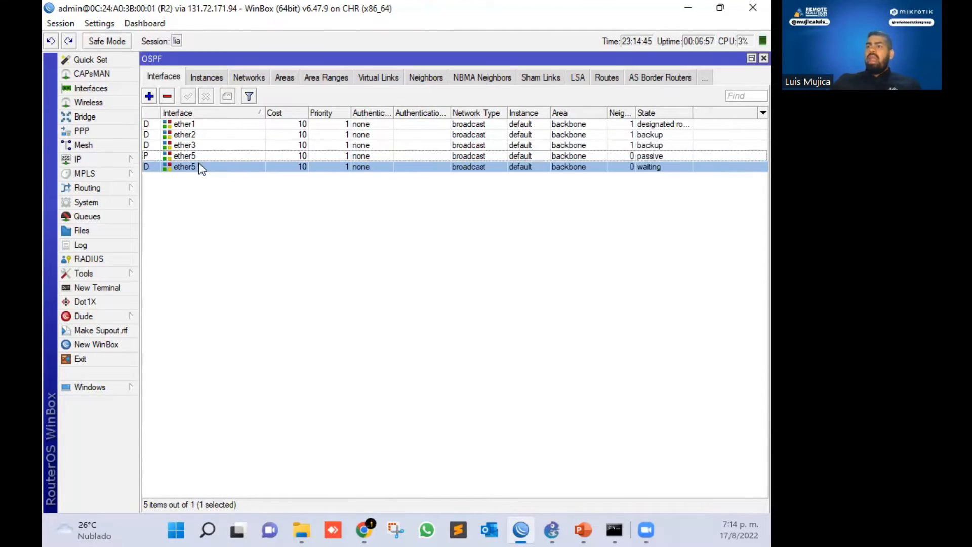
{"action": "left_click", "coordinate": [201, 155]}
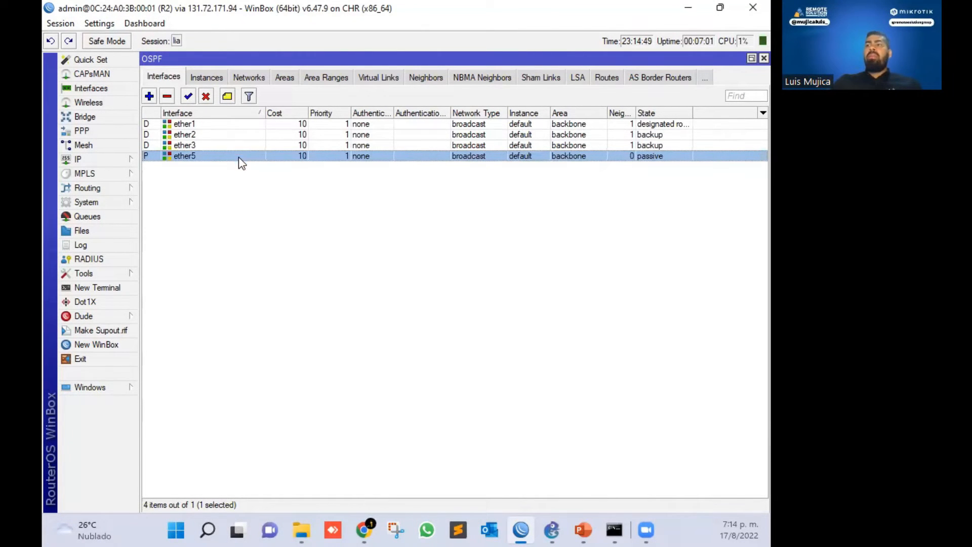
Turn the ether1 OSPF interface into a static entry by copying it
{"action": "left_click", "coordinate": [198, 124]}
{"action": "left_click", "coordinate": [195, 146], "text": "shift"}
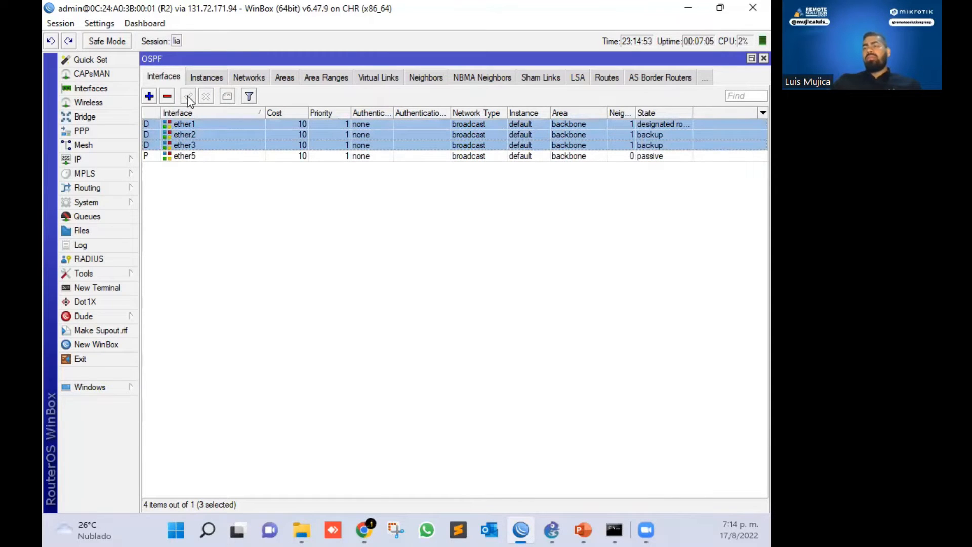
{"action": "right_click", "coordinate": [174, 129]}
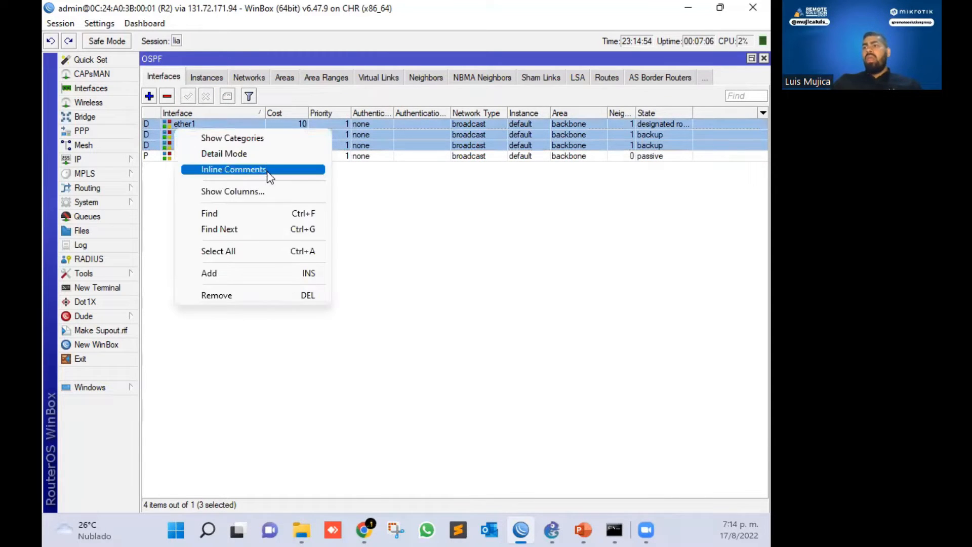
{"action": "left_click", "coordinate": [514, 369]}
{"action": "double_click", "coordinate": [194, 124]}
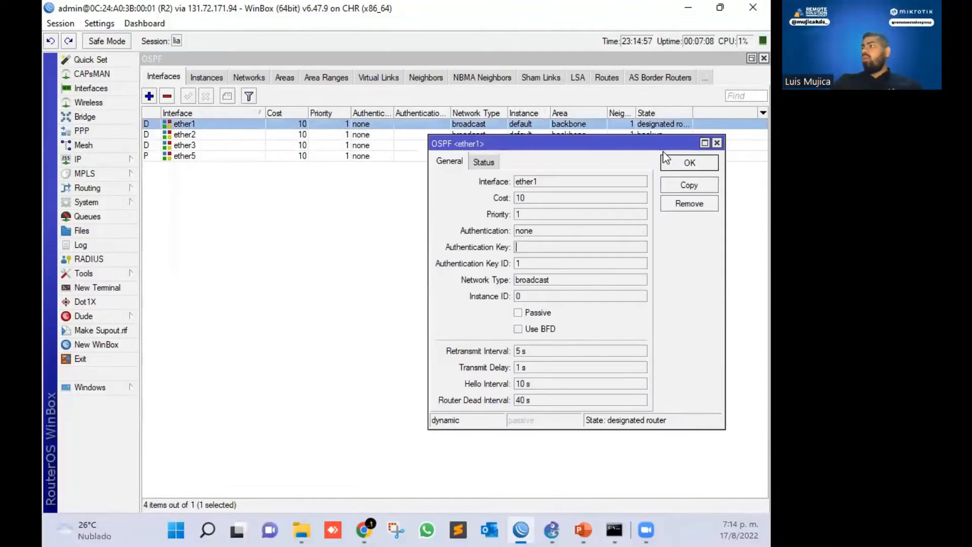
{"action": "left_click", "coordinate": [689, 185]}
{"action": "left_click", "coordinate": [703, 178]}
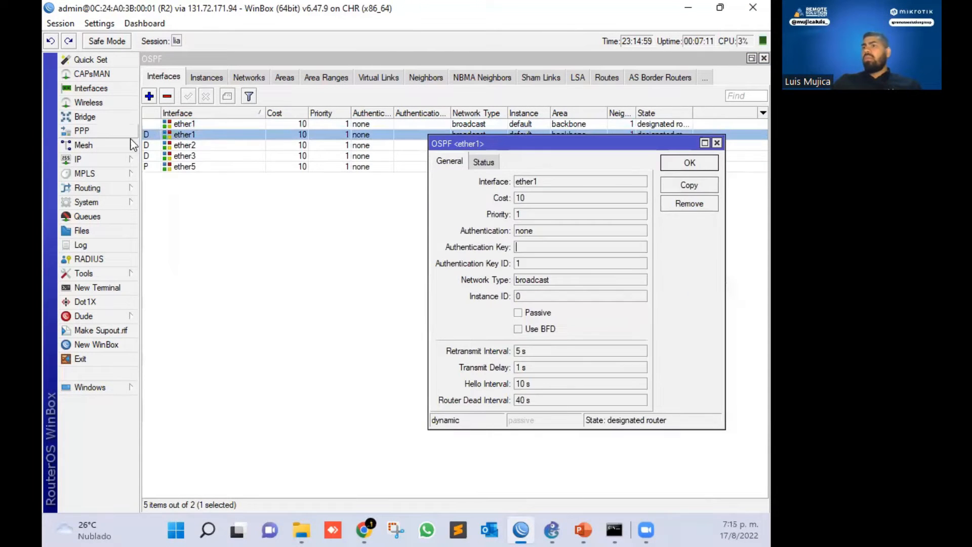
Make static copies of the ether2 and ether3 OSPF interface entries
{"action": "double_click", "coordinate": [191, 146]}
{"action": "left_click", "coordinate": [723, 203]}
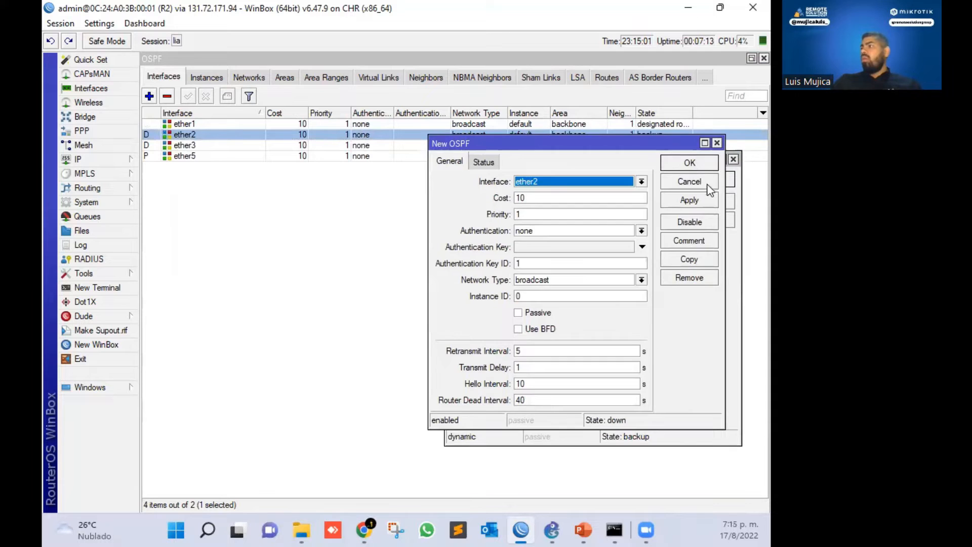
{"action": "left_click", "coordinate": [689, 163]}
{"action": "left_click", "coordinate": [721, 178]}
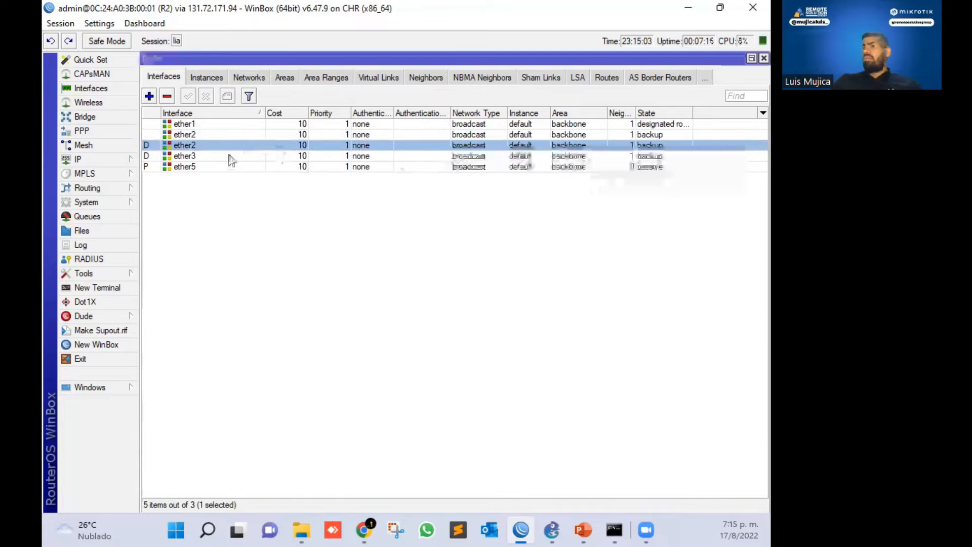
{"action": "double_click", "coordinate": [228, 156]}
{"action": "double_click", "coordinate": [264, 147]}
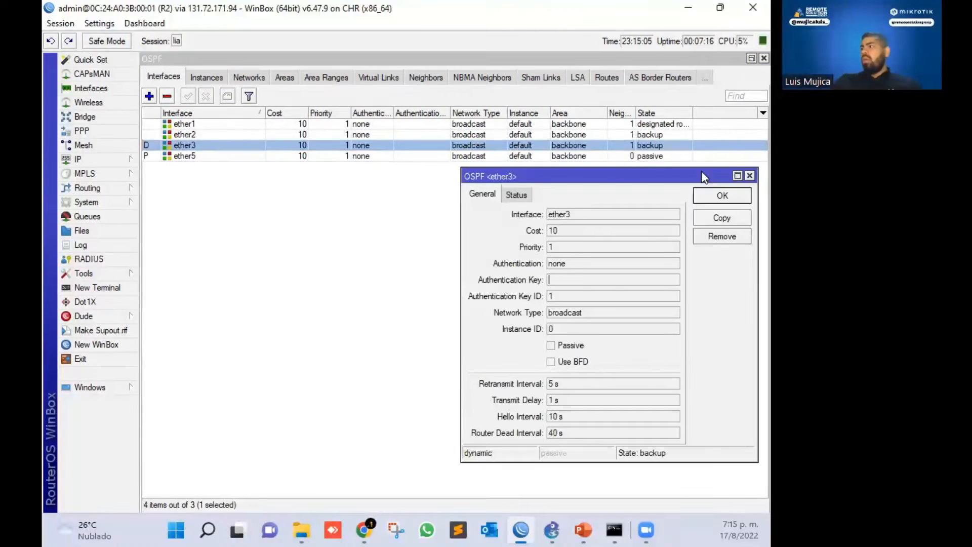
{"action": "left_click", "coordinate": [723, 217]}
{"action": "left_click", "coordinate": [400, 211]}
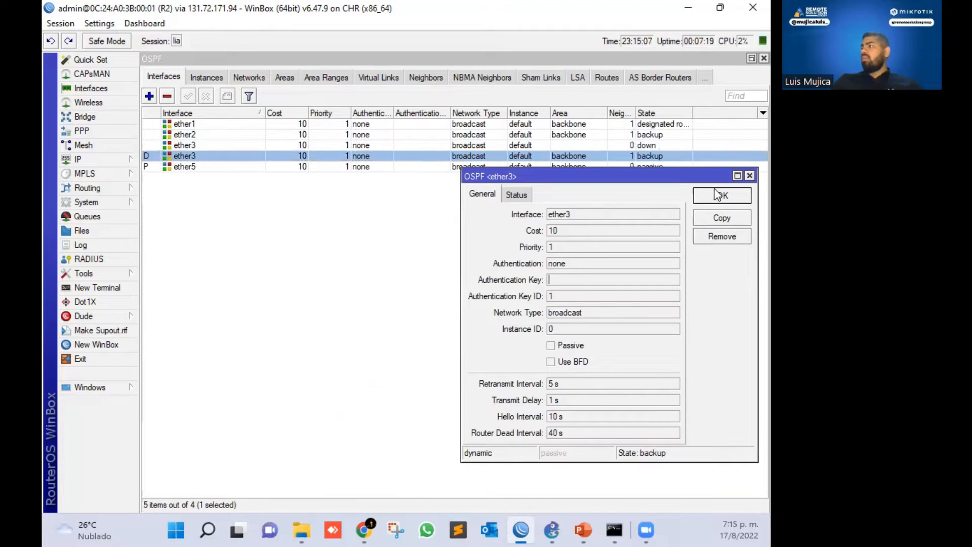
{"action": "left_click", "coordinate": [722, 196]}
Change the passive OSPF interface entry from ether5 to all interfaces
{"action": "double_click", "coordinate": [175, 167]}
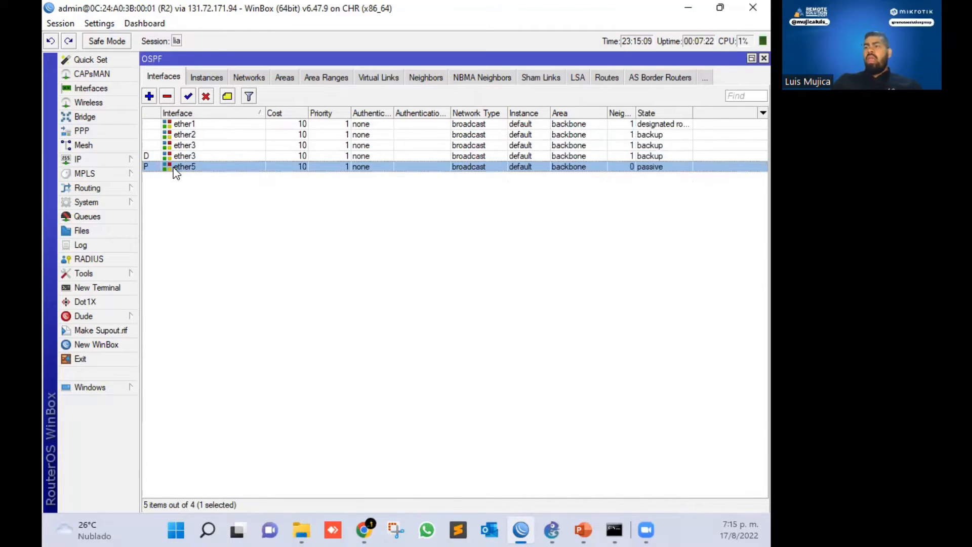
{"action": "left_click", "coordinate": [615, 198]}
{"action": "left_click", "coordinate": [562, 210]}
{"action": "left_click", "coordinate": [572, 197]}
{"action": "left_click", "coordinate": [570, 219]}
{"action": "left_click", "coordinate": [705, 179]}
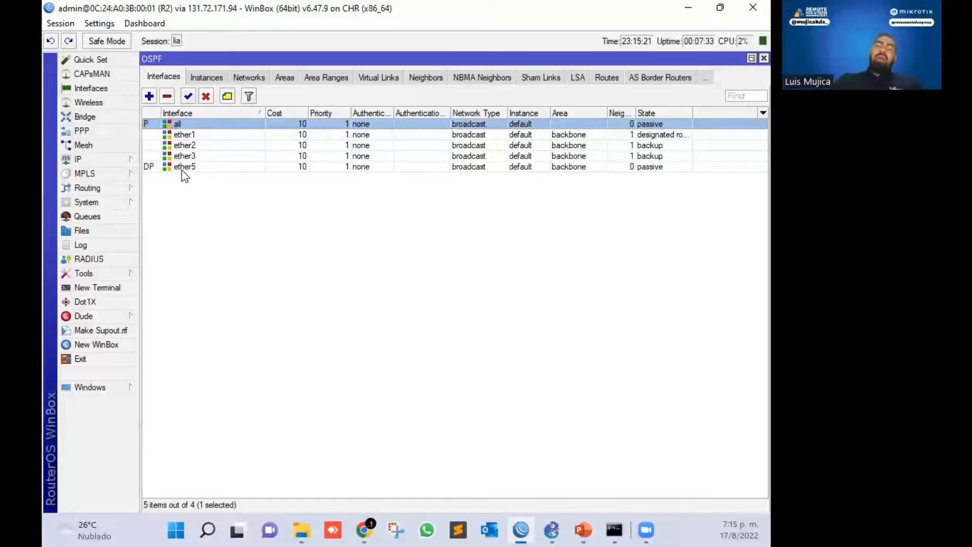
{"action": "left_click", "coordinate": [195, 135]}
{"action": "left_click", "coordinate": [195, 145]}
{"action": "left_click", "coordinate": [196, 156]}
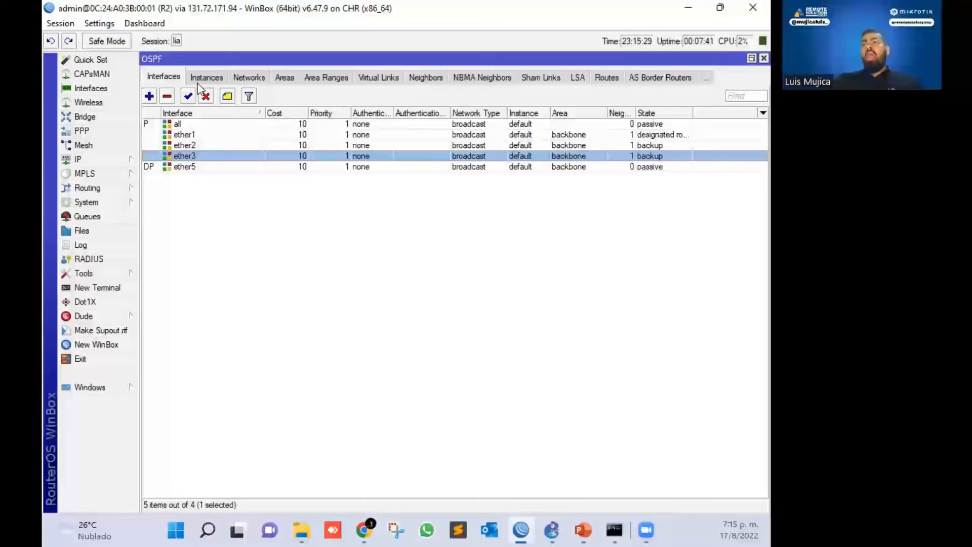
Review the default OSPF instance: default route redistribution never, connected routes as type 1
{"action": "left_click", "coordinate": [215, 78]}
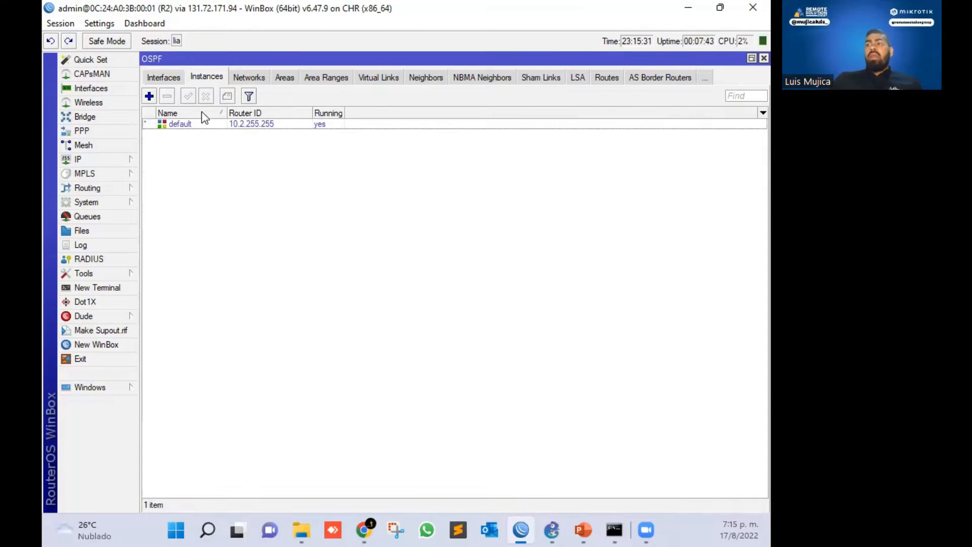
{"action": "double_click", "coordinate": [278, 126]}
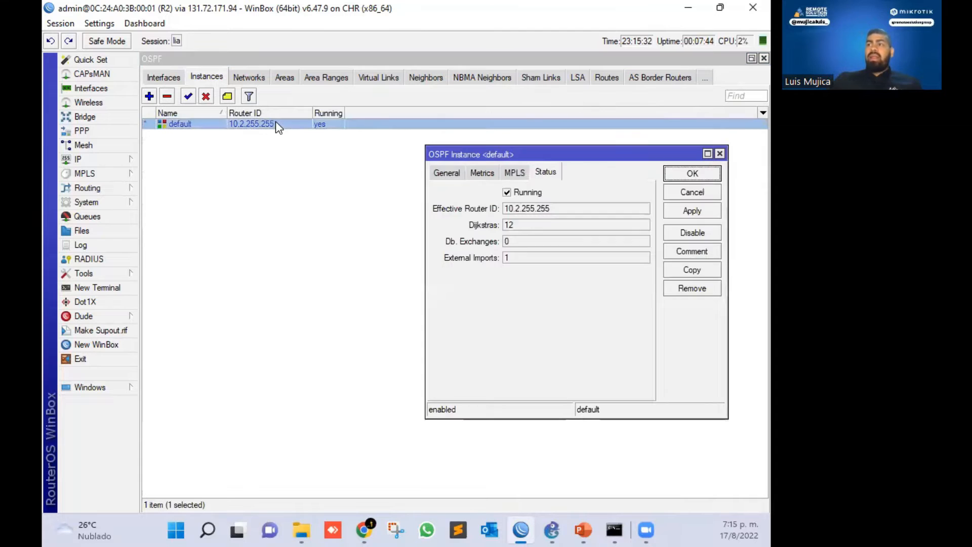
{"action": "left_click", "coordinate": [449, 175]}
{"action": "left_click_drag", "start_coordinate": [582, 155], "coordinate": [344, 104]}
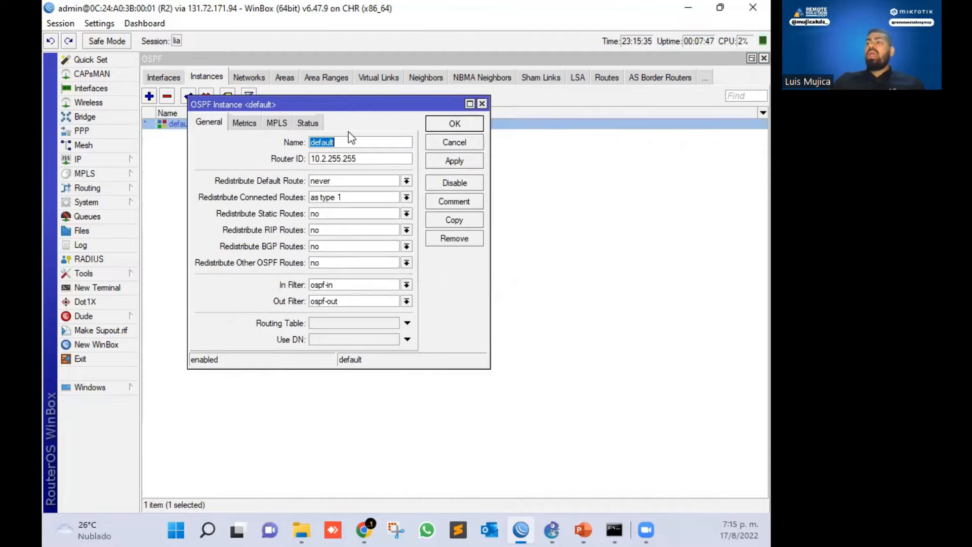
{"action": "left_click", "coordinate": [318, 181]}
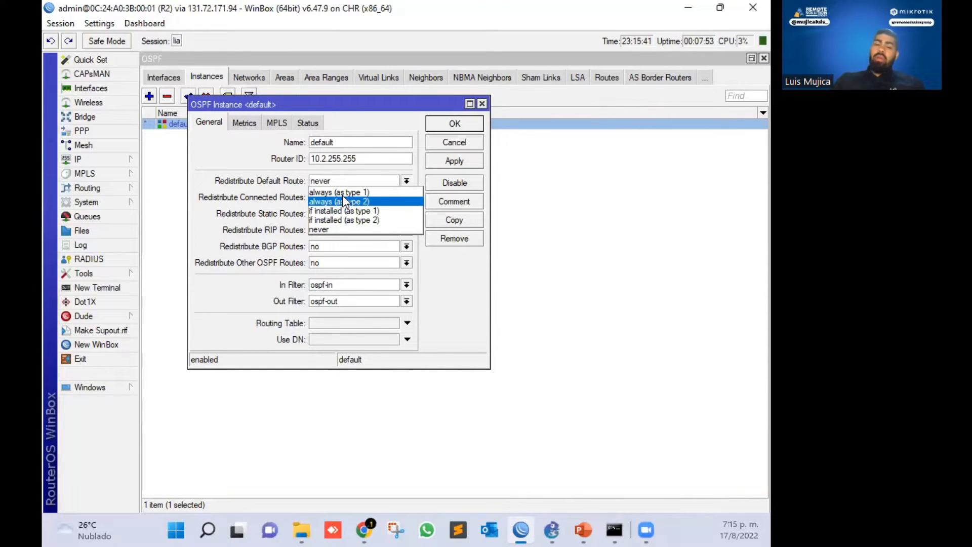
{"action": "left_click", "coordinate": [690, 11]}
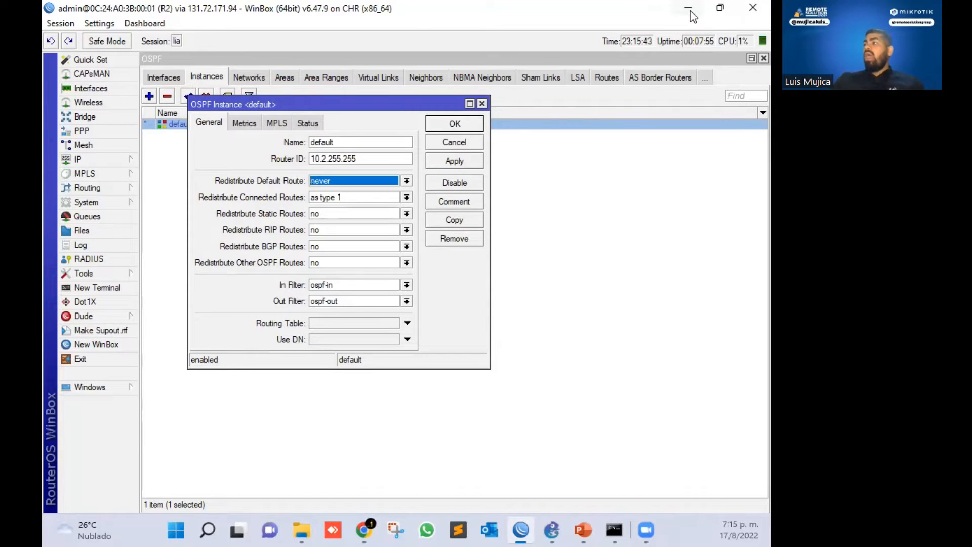
{"action": "left_click", "coordinate": [689, 11]}
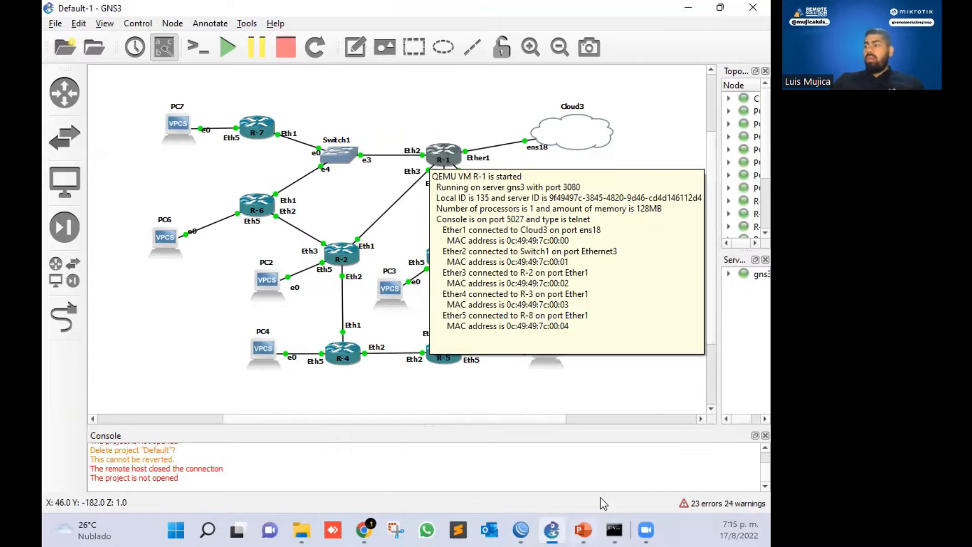
{"action": "left_click", "coordinate": [521, 530]}
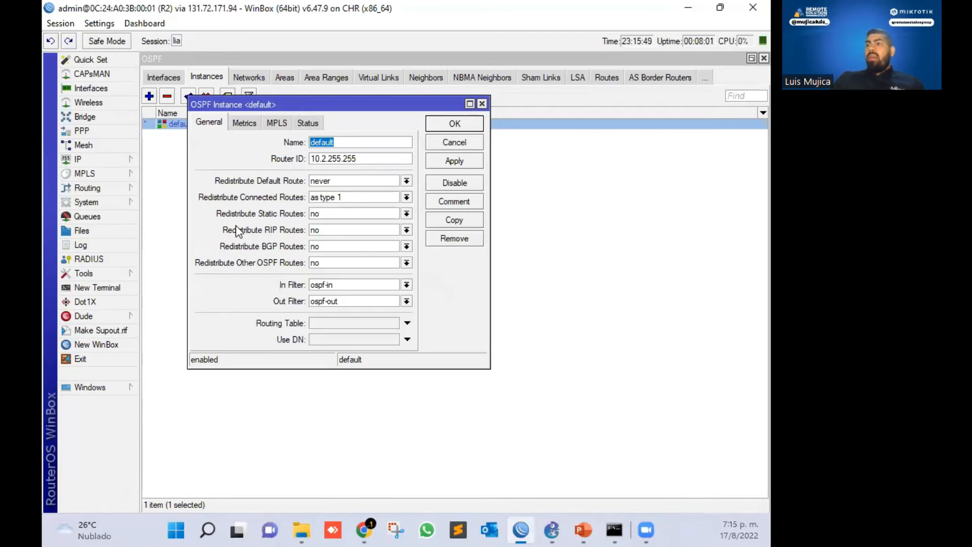
{"action": "left_click", "coordinate": [363, 198]}
{"action": "left_click", "coordinate": [363, 199]}
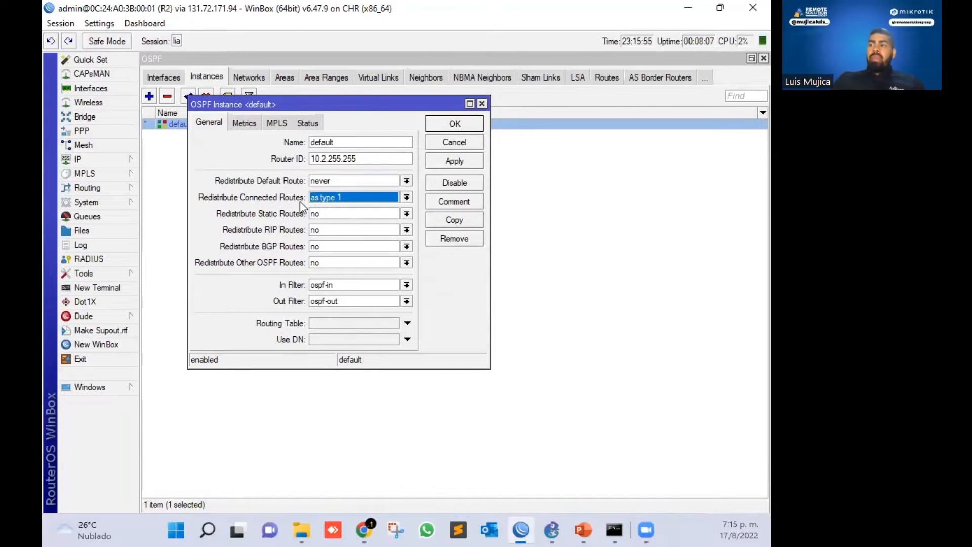
View R2's IP address list, check the static-route redistribution choices, and open IP > Routes
{"action": "left_click", "coordinate": [97, 160]}
{"action": "left_click", "coordinate": [184, 187]}
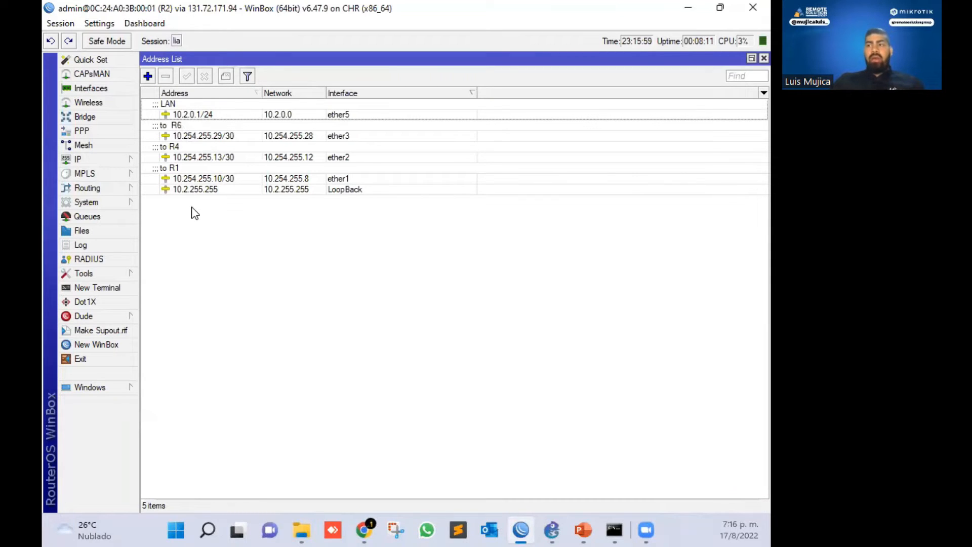
{"action": "left_click", "coordinate": [763, 58]}
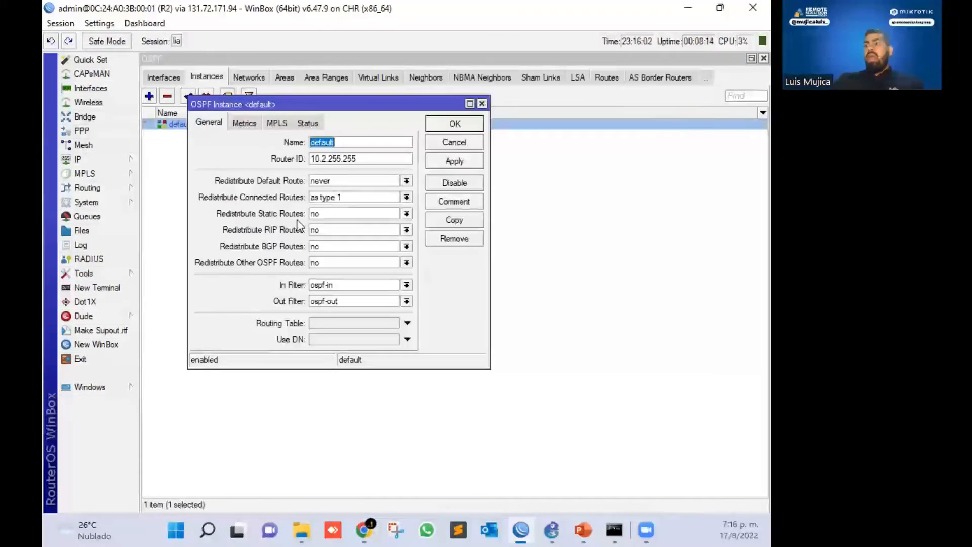
{"action": "left_click", "coordinate": [337, 212]}
{"action": "left_click", "coordinate": [103, 160]}
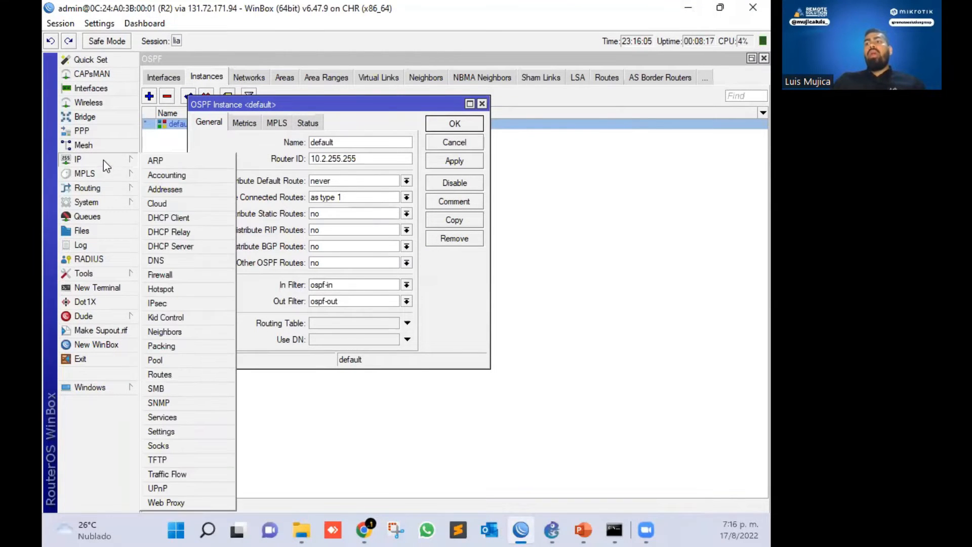
{"action": "left_click", "coordinate": [185, 378]}
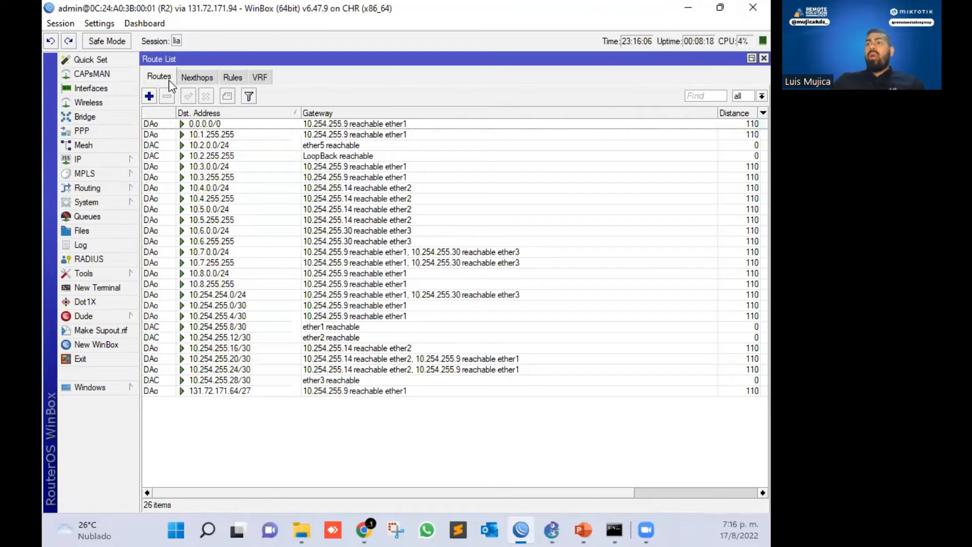
Create a static route 190.130.240.0/29 with gateway 10.2.0.254 in R2's Route List
{"action": "left_click", "coordinate": [148, 96]}
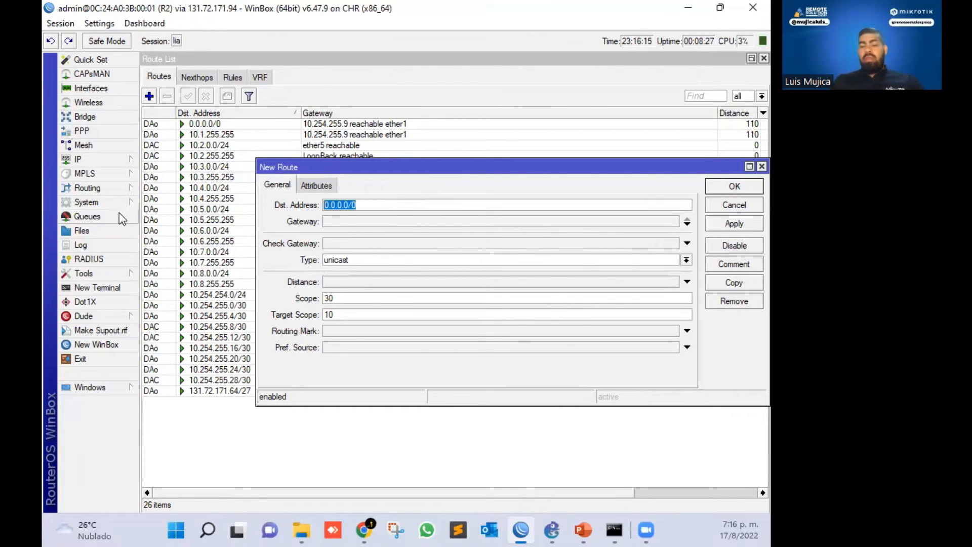
{"action": "type", "text": "190.130.240"}
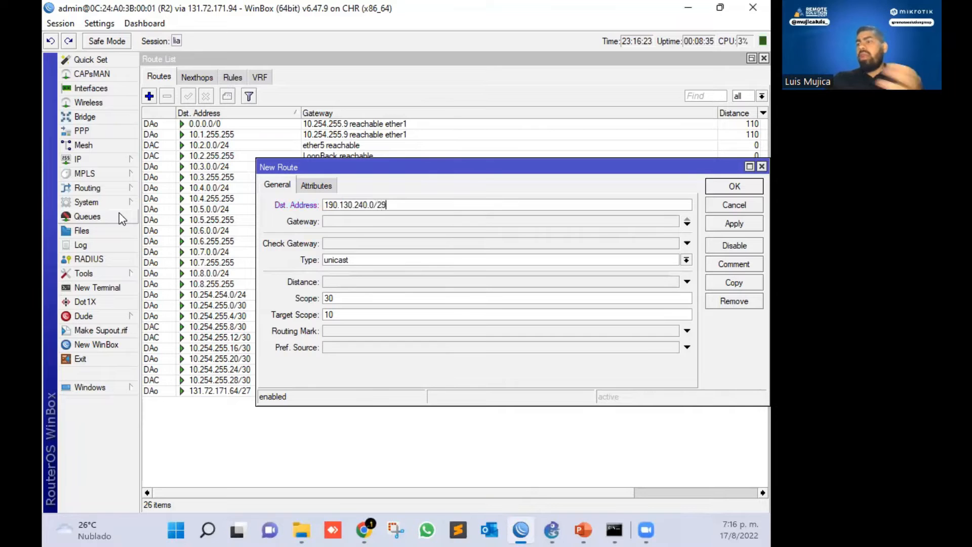
{"action": "left_click", "coordinate": [345, 221]}
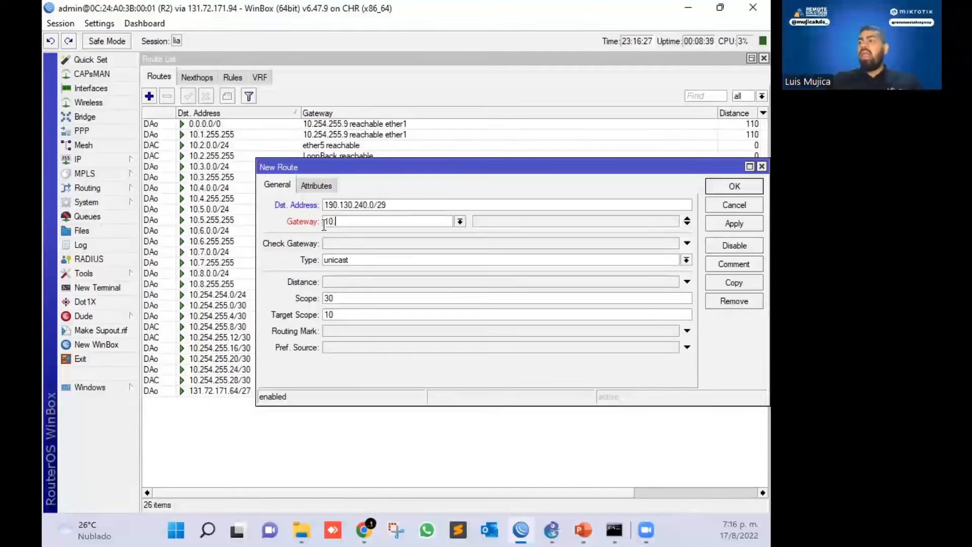
{"action": "type", "text": "10.2.254"}
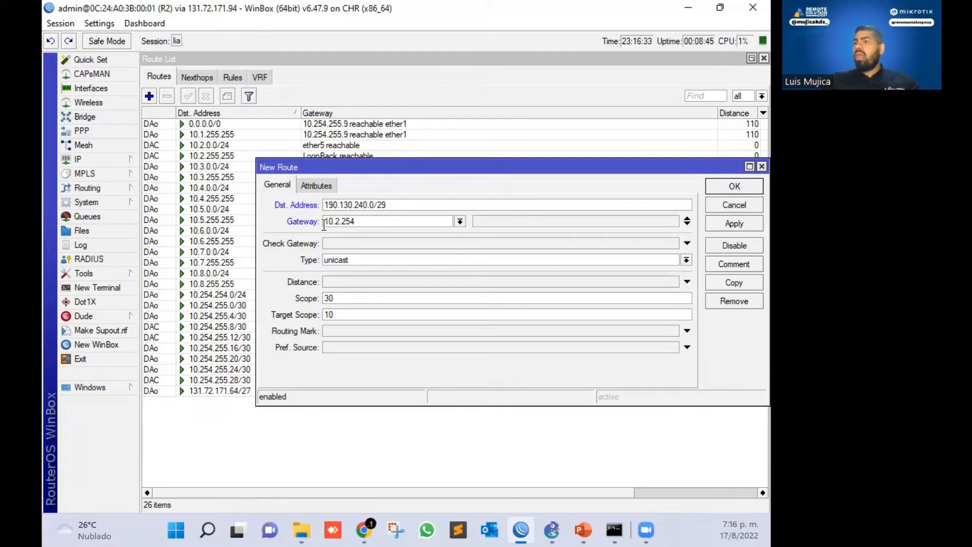
{"action": "type", "text": ".00"}
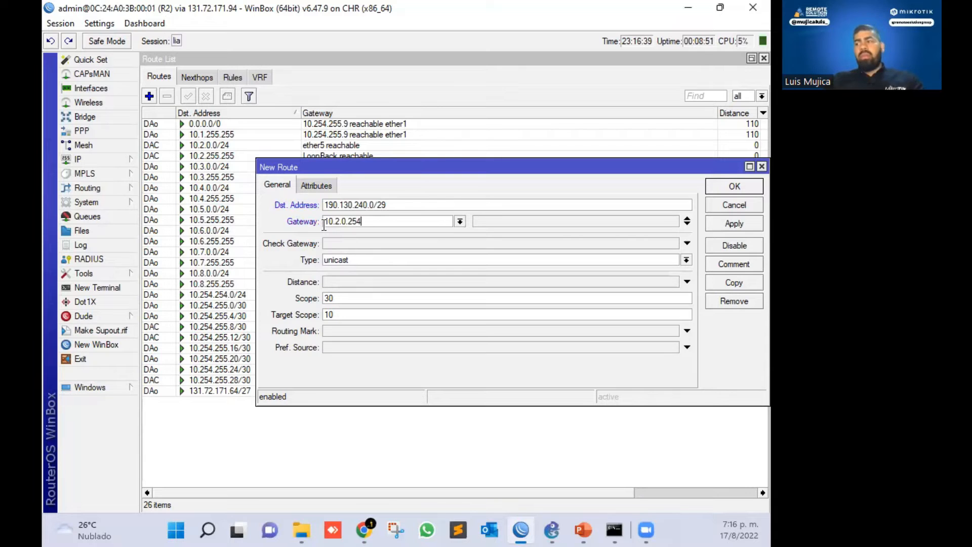
{"action": "left_click", "coordinate": [733, 223]}
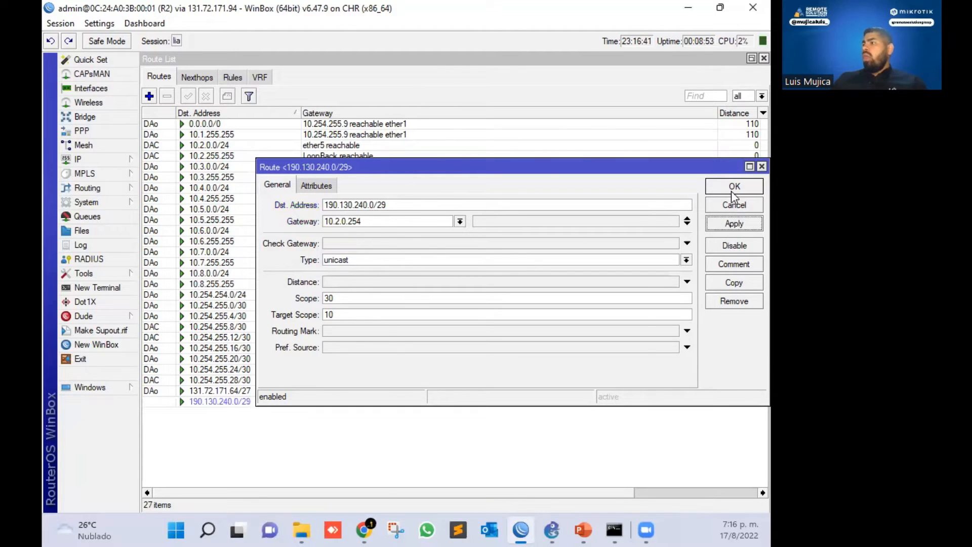
{"action": "key", "text": "Return"}
{"action": "left_click", "coordinate": [232, 403]}
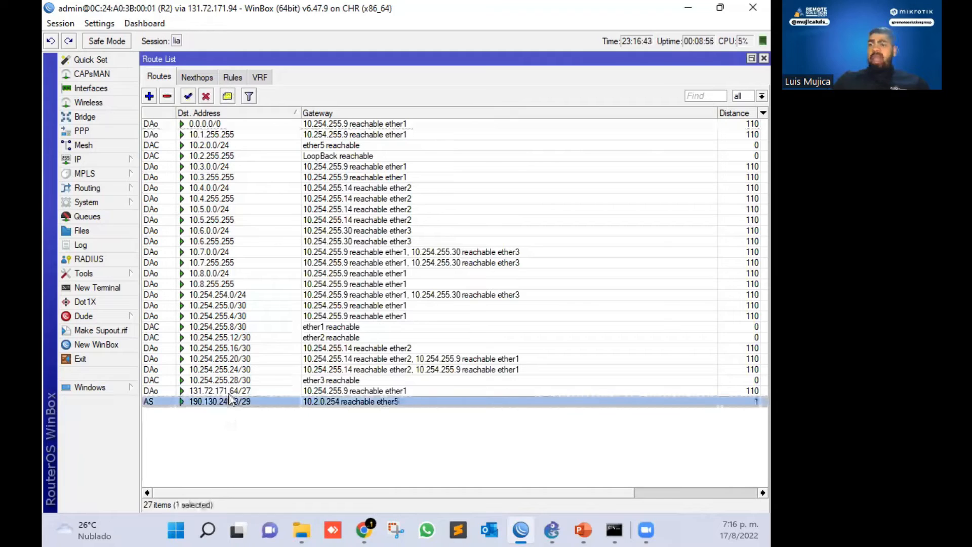
Open the new route's settings, then go to Routing > OSPF and view the Networks list
{"action": "double_click", "coordinate": [232, 402]}
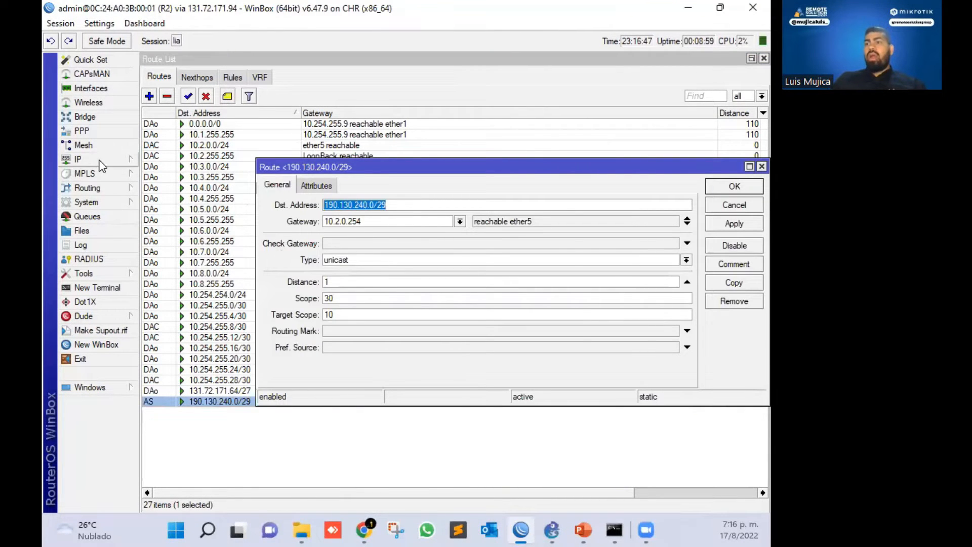
{"action": "left_click", "coordinate": [78, 159]}
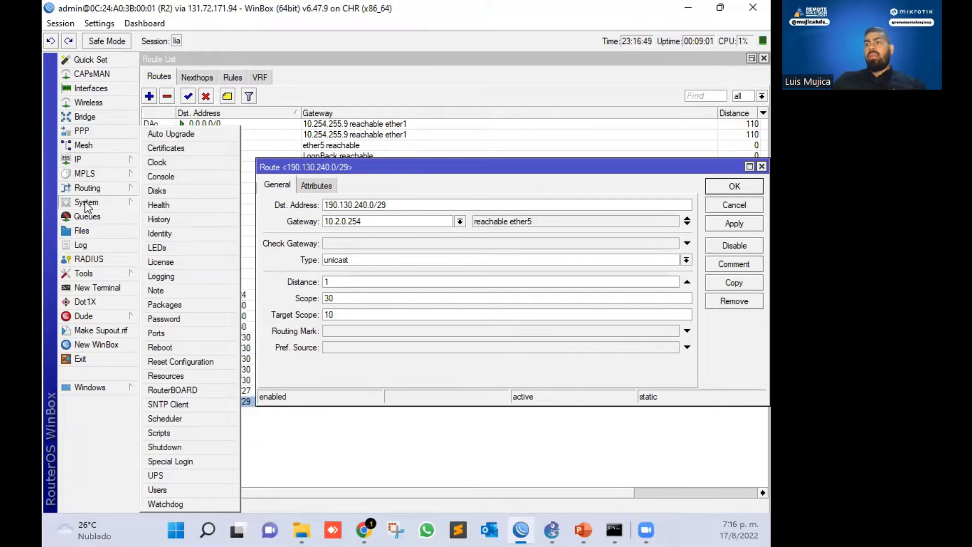
{"action": "mouse_move", "coordinate": [101, 188]}
{"action": "left_click", "coordinate": [177, 246]}
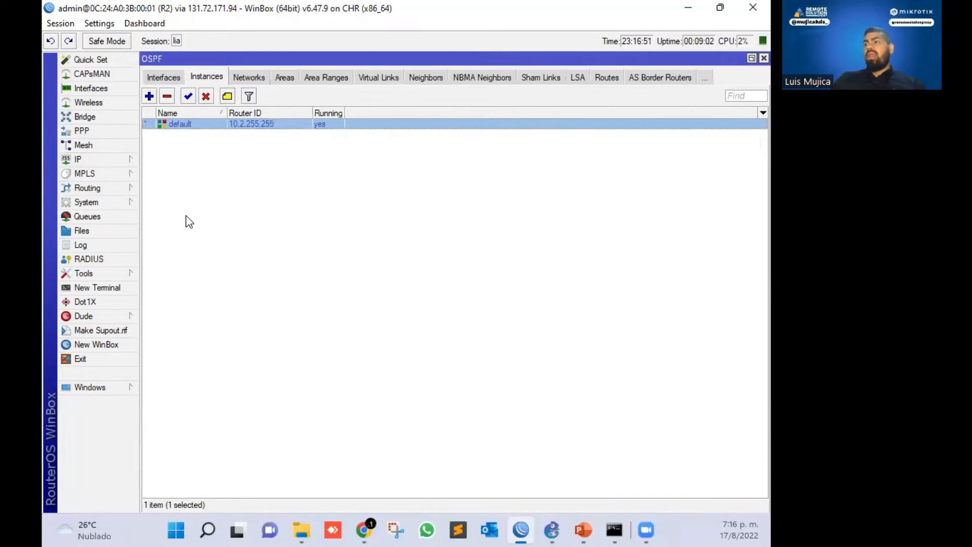
{"action": "left_click", "coordinate": [247, 77]}
{"action": "left_click", "coordinate": [240, 234]}
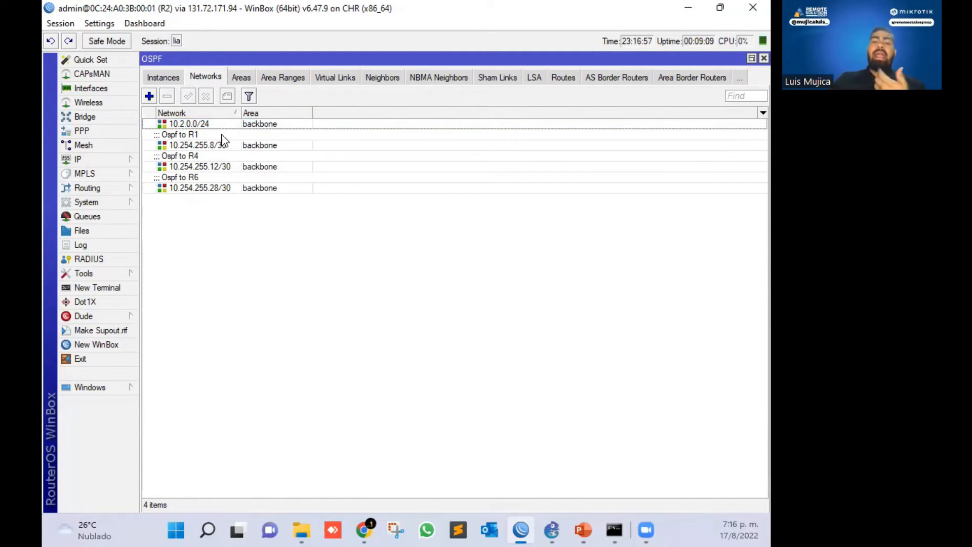
Set the default OSPF instance's Redistribute Static Routes to as type 1
{"action": "left_click", "coordinate": [168, 79]}
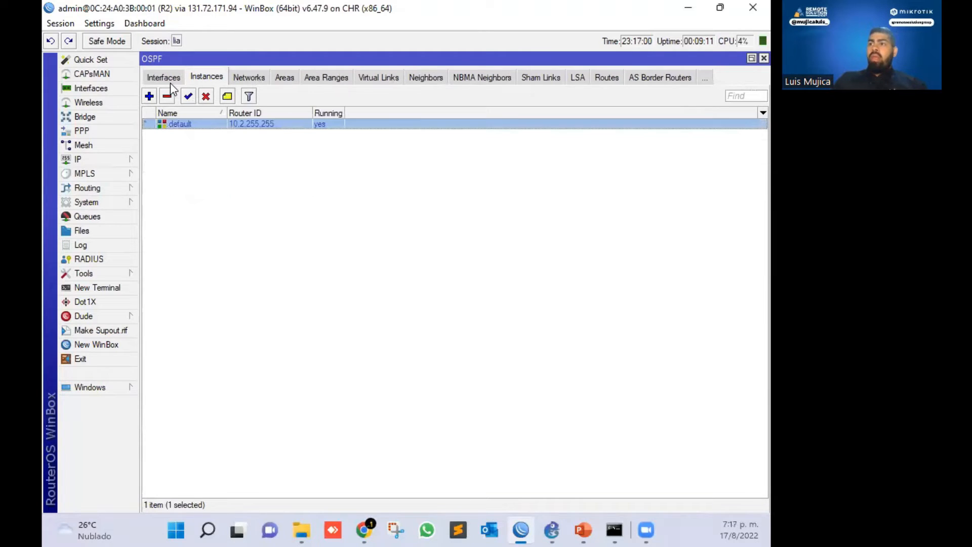
{"action": "double_click", "coordinate": [208, 126]}
{"action": "left_click", "coordinate": [326, 214]}
{"action": "left_click", "coordinate": [335, 225]}
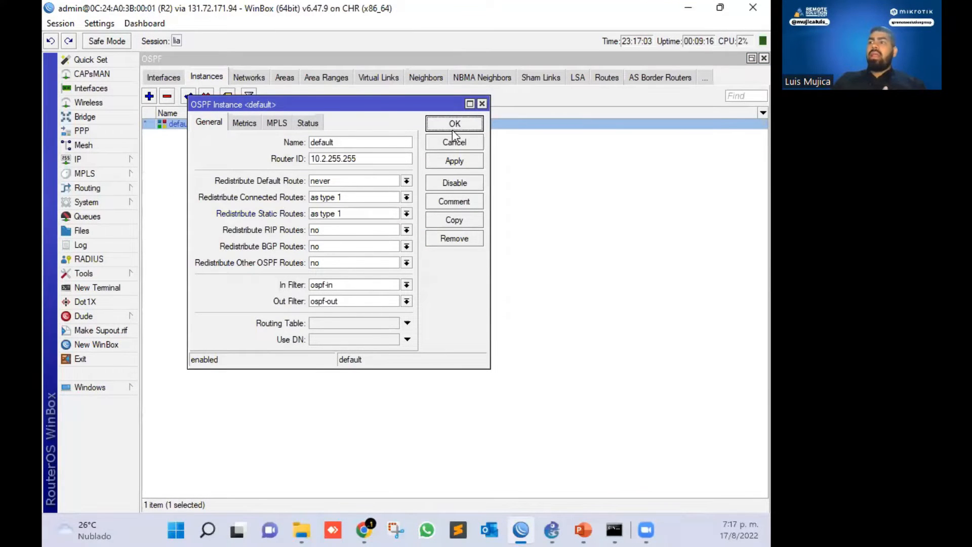
{"action": "left_click", "coordinate": [452, 126]}
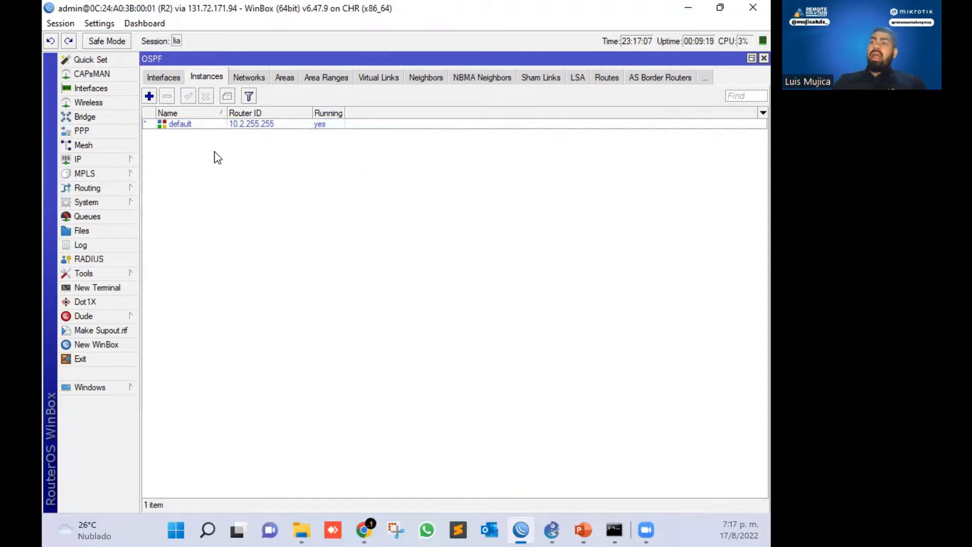
{"action": "left_click", "coordinate": [80, 158]}
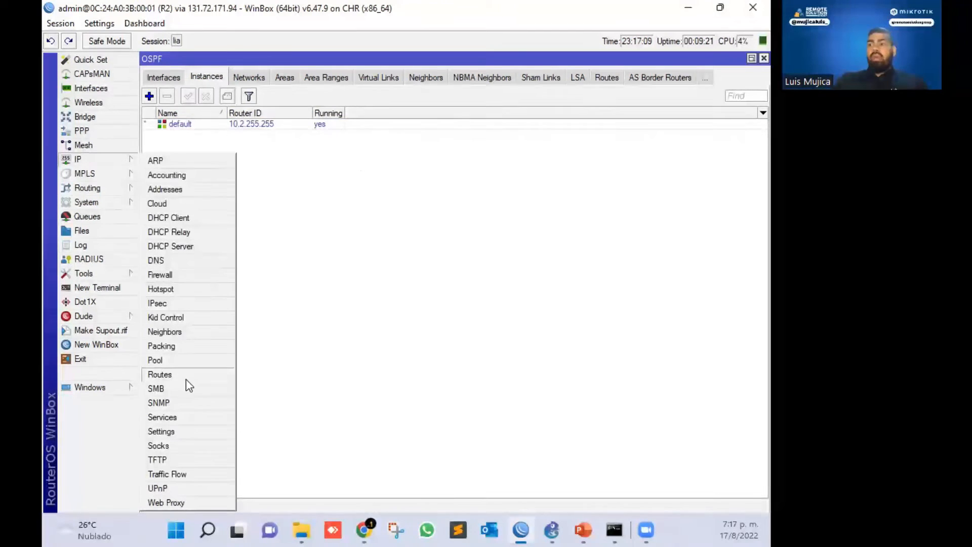
{"action": "left_click", "coordinate": [238, 125]}
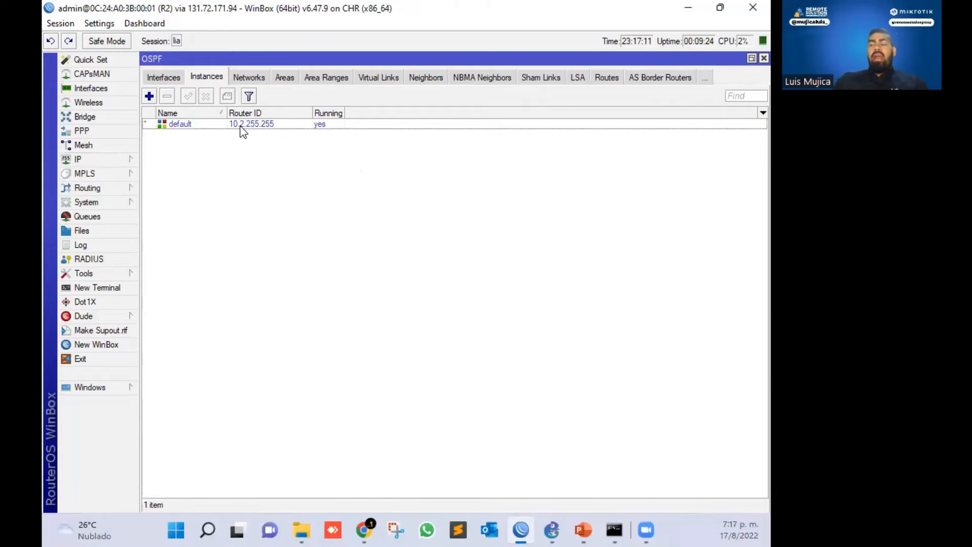
{"action": "double_click", "coordinate": [240, 125]}
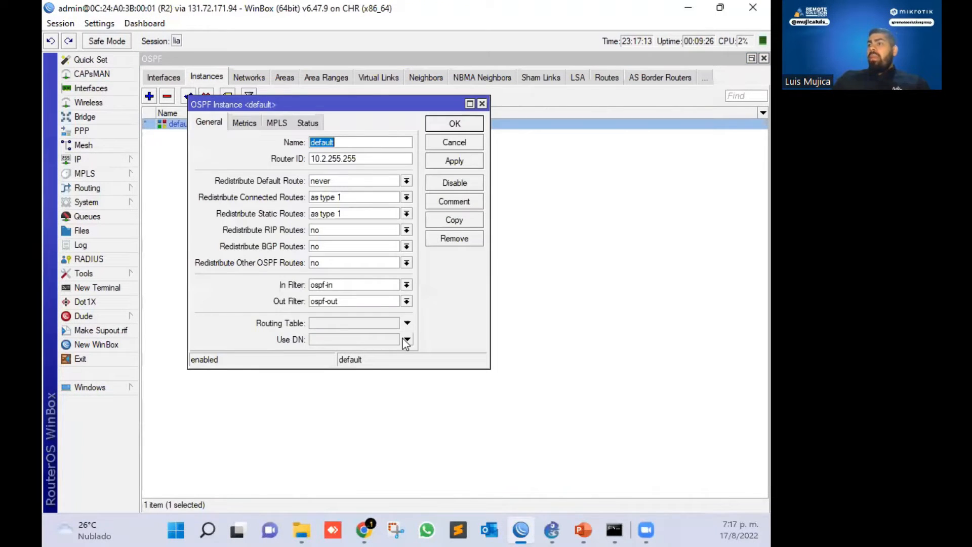
Leave RIP, BGP and other-OSPF redistribution at no, then minimize WinBox to show the topology
{"action": "left_click", "coordinate": [350, 235]}
{"action": "left_click", "coordinate": [351, 235]}
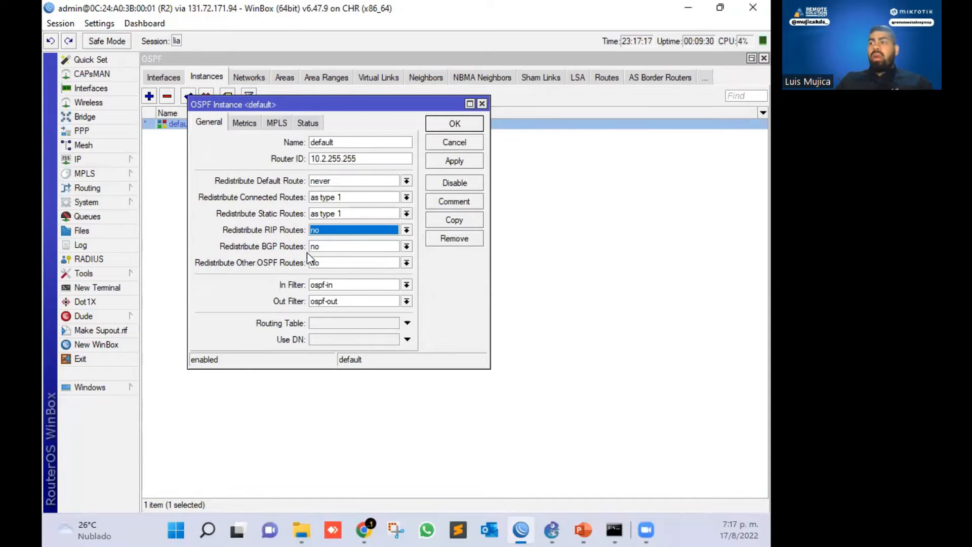
{"action": "left_click", "coordinate": [334, 248]}
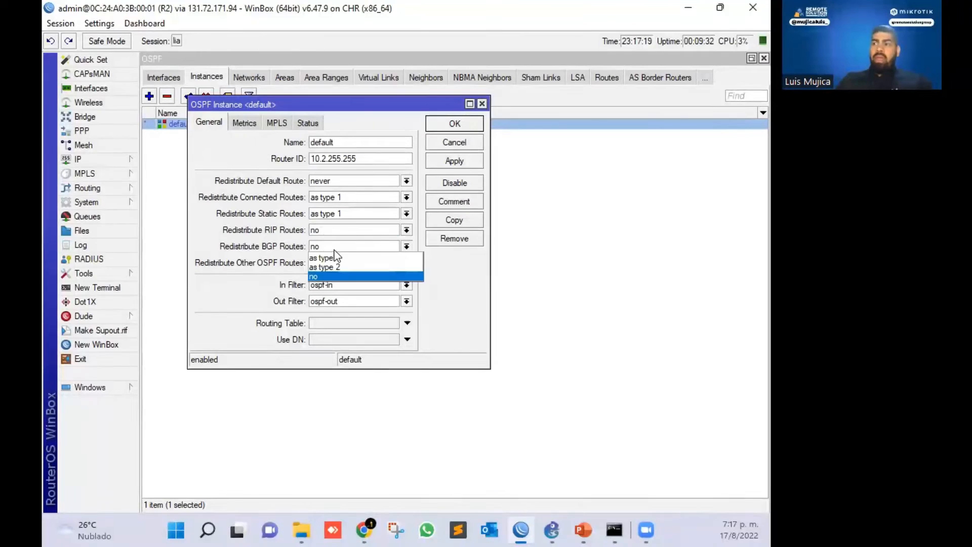
{"action": "left_click", "coordinate": [231, 286]}
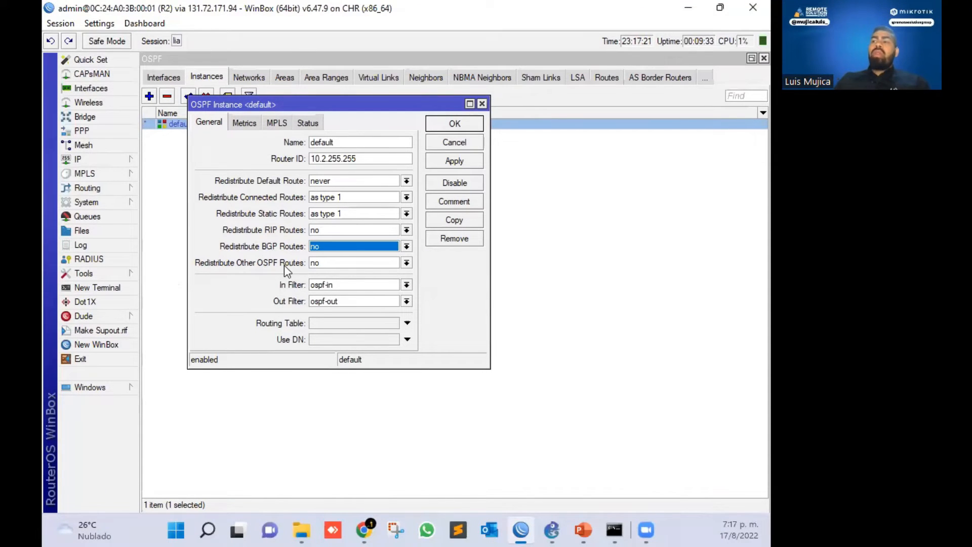
{"action": "left_click", "coordinate": [358, 260]}
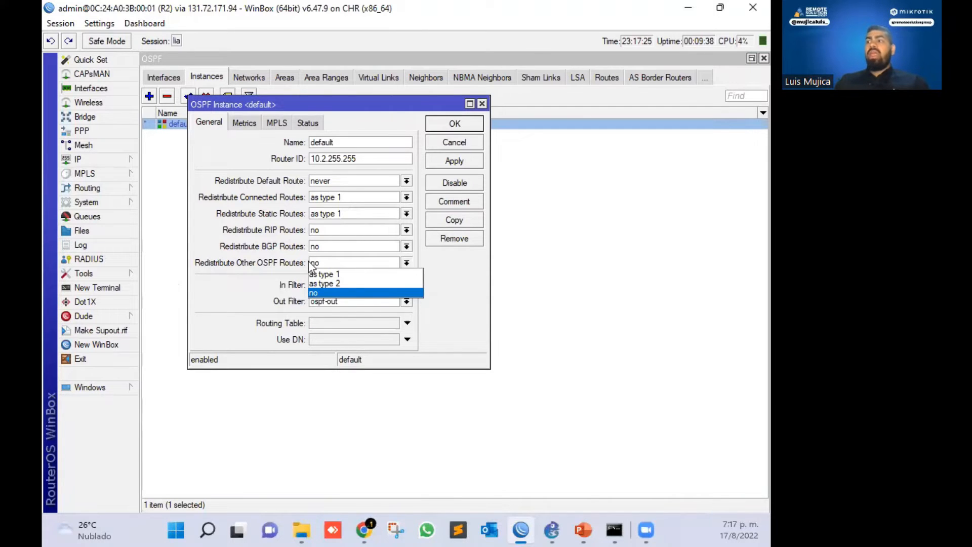
{"action": "left_click", "coordinate": [679, 7]}
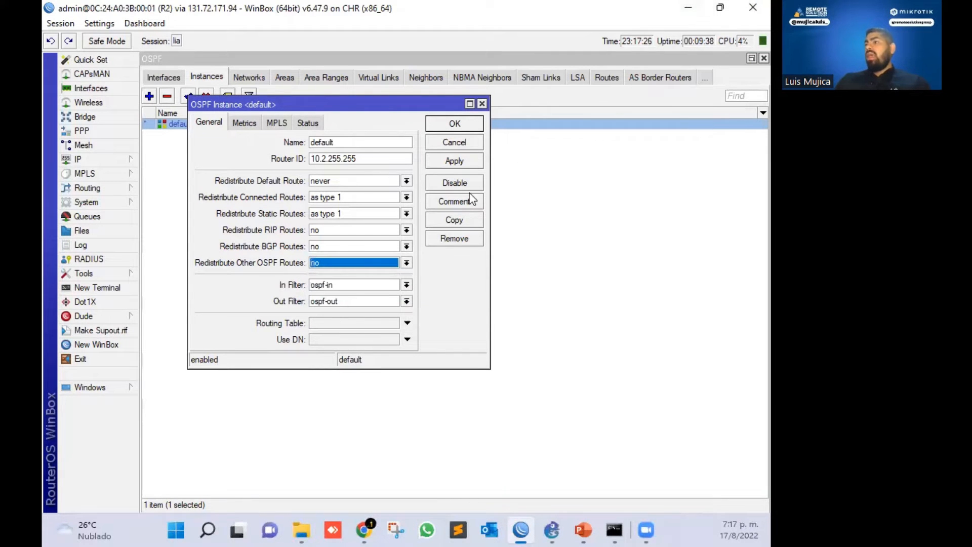
{"action": "left_click", "coordinate": [688, 9]}
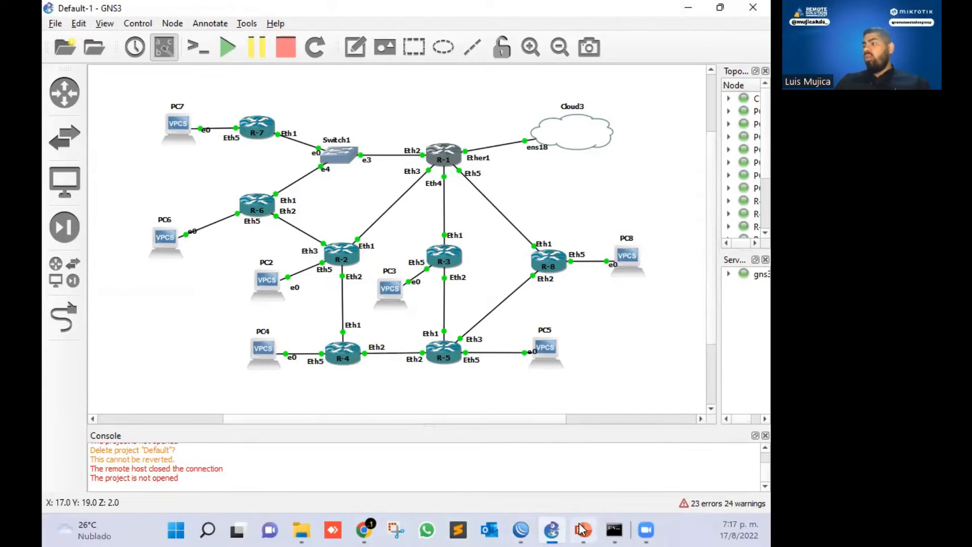
Copy the 190.130.240.0/29 route into a new route 190.130.240.8/29 via 10.2.0.253
{"action": "left_click", "coordinate": [520, 529]}
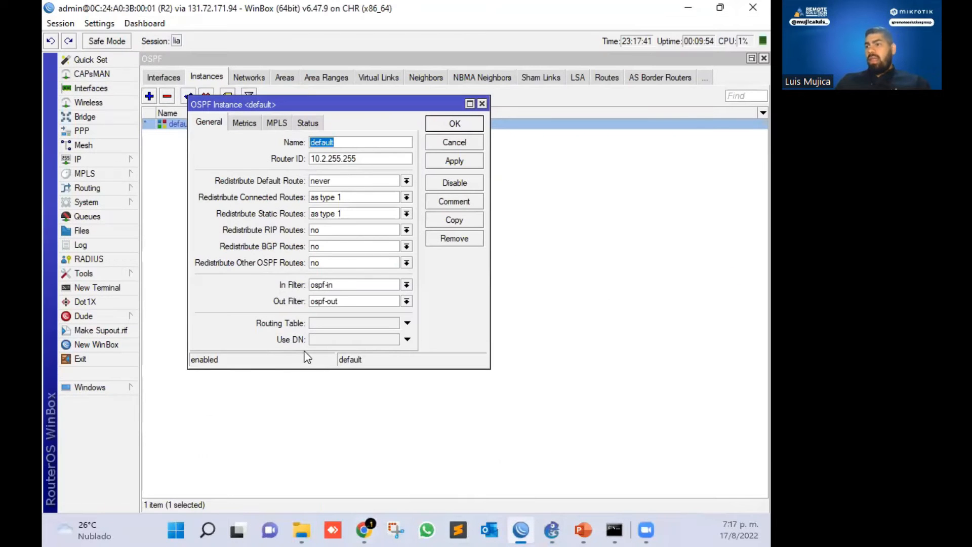
{"action": "left_click_drag", "start_coordinate": [405, 105], "coordinate": [532, 165]}
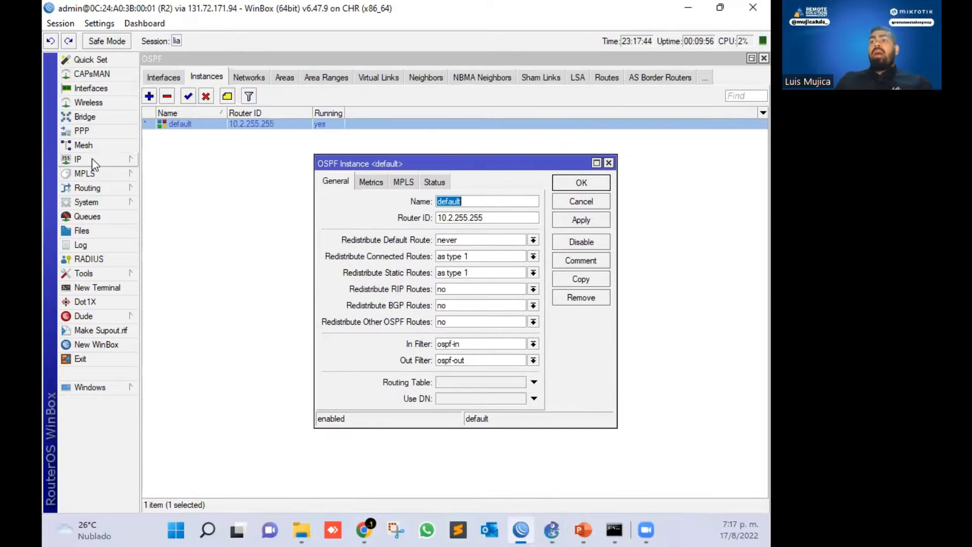
{"action": "left_click", "coordinate": [99, 160]}
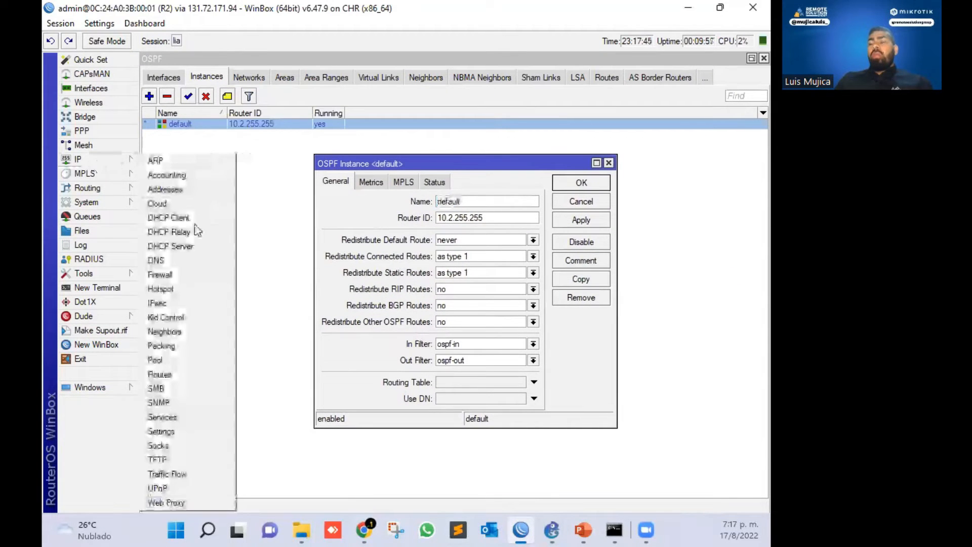
{"action": "left_click", "coordinate": [185, 375]}
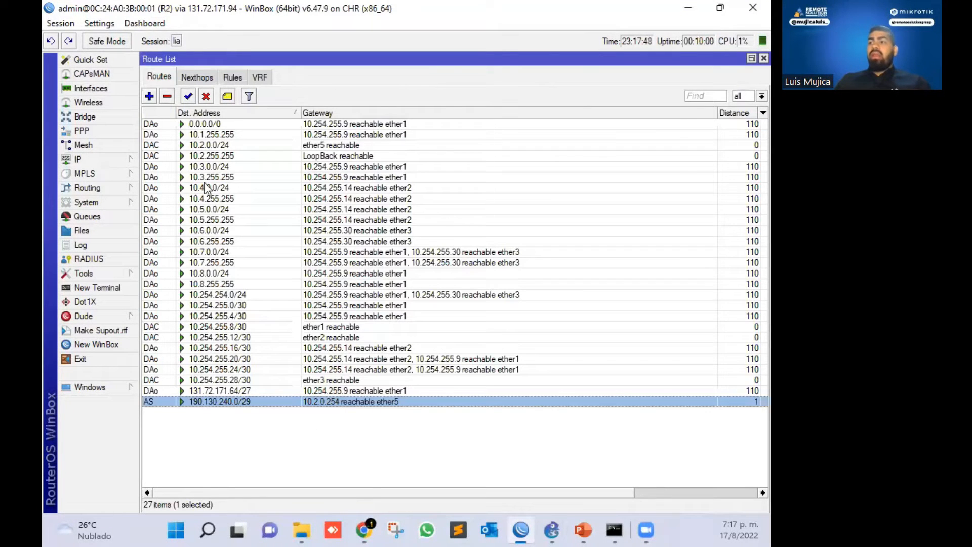
{"action": "double_click", "coordinate": [217, 402]}
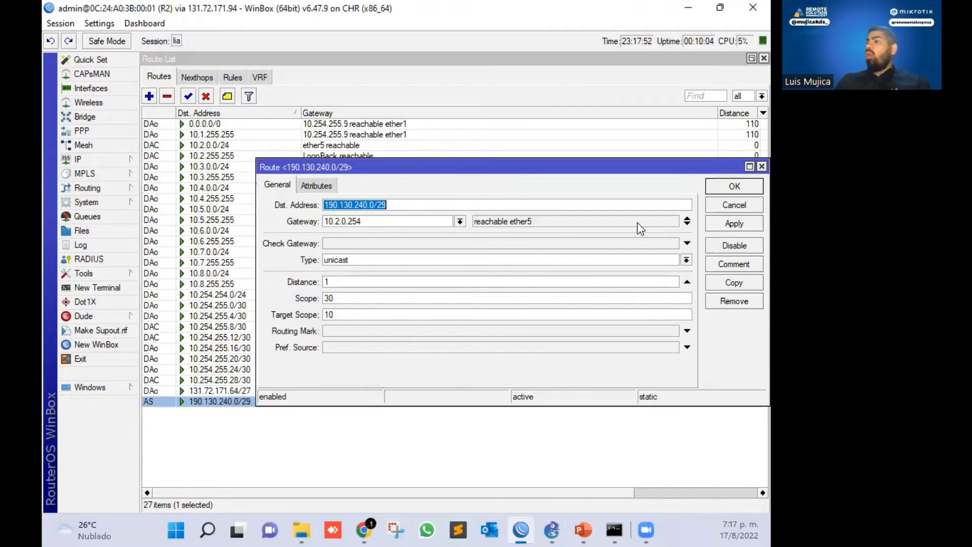
{"action": "left_click", "coordinate": [734, 282]}
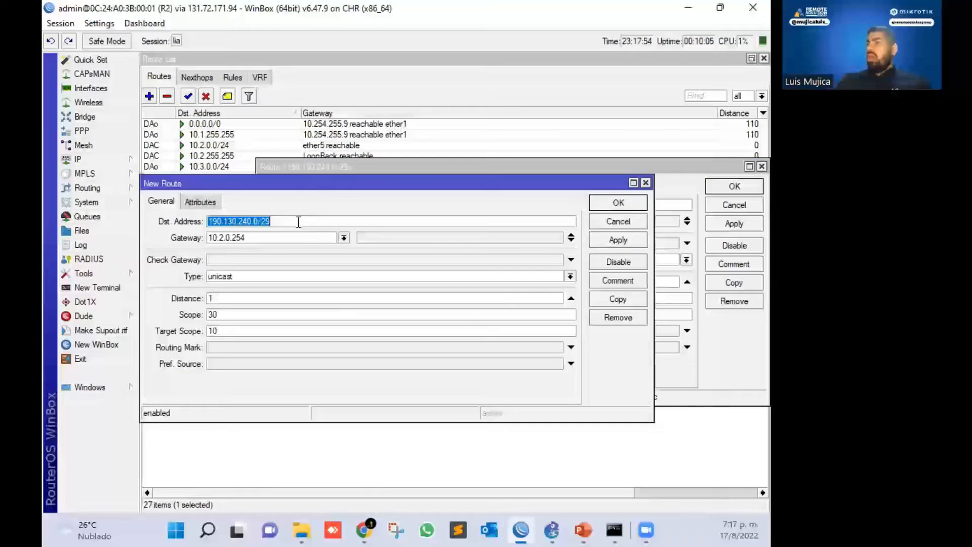
{"action": "left_click", "coordinate": [258, 222]}
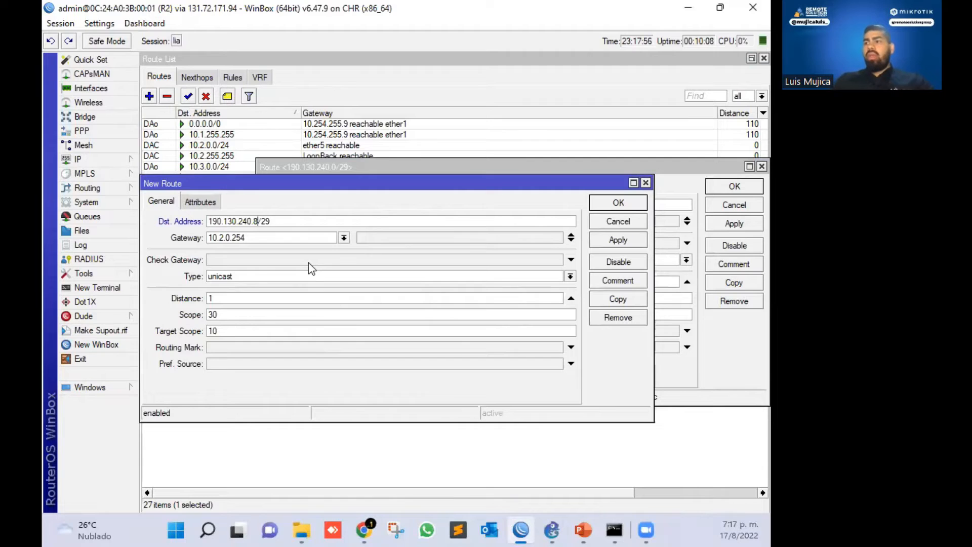
{"action": "left_click", "coordinate": [274, 242]}
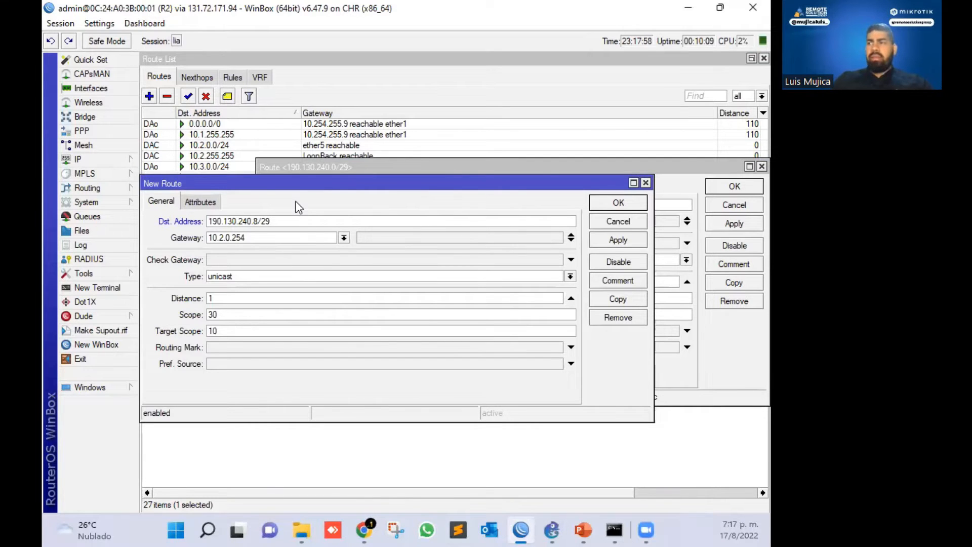
{"action": "key", "text": "BackSpace"}
{"action": "type", "text": "3"}
{"action": "key", "text": "Return"}
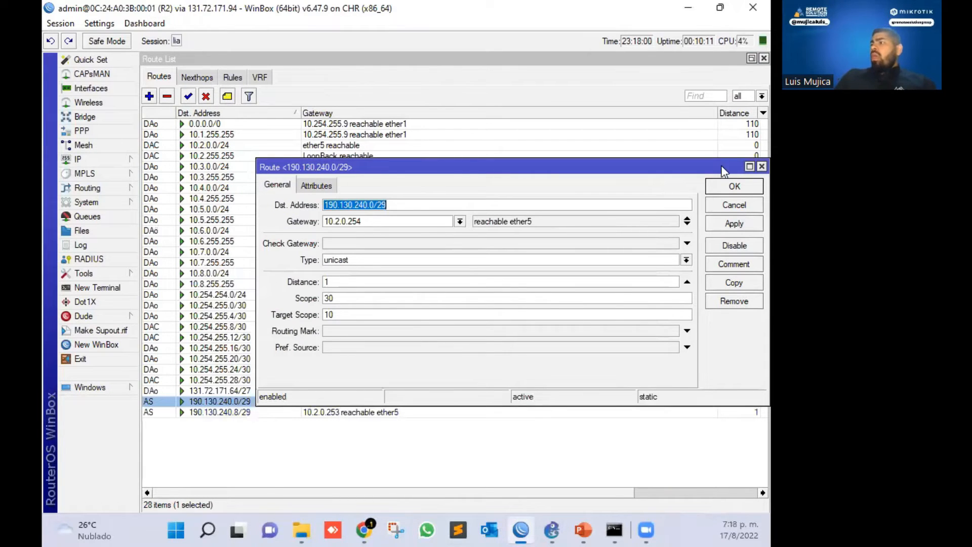
{"action": "left_click", "coordinate": [744, 188]}
Reopen the default OSPF instance and inspect its In Filter ospf-in and Out Filter ospf-out
{"action": "left_click", "coordinate": [297, 413]}
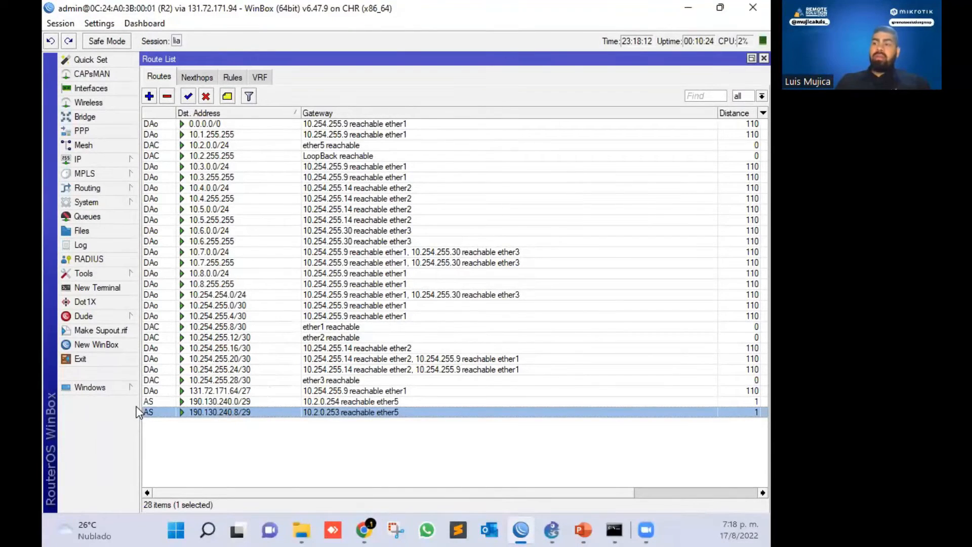
{"action": "left_click", "coordinate": [101, 189]}
{"action": "left_click", "coordinate": [157, 246]}
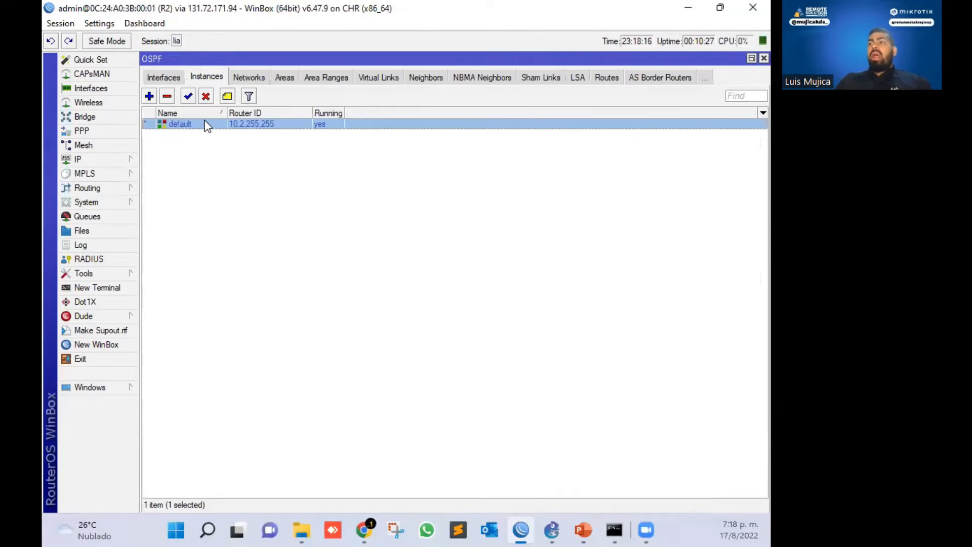
{"action": "double_click", "coordinate": [206, 124]}
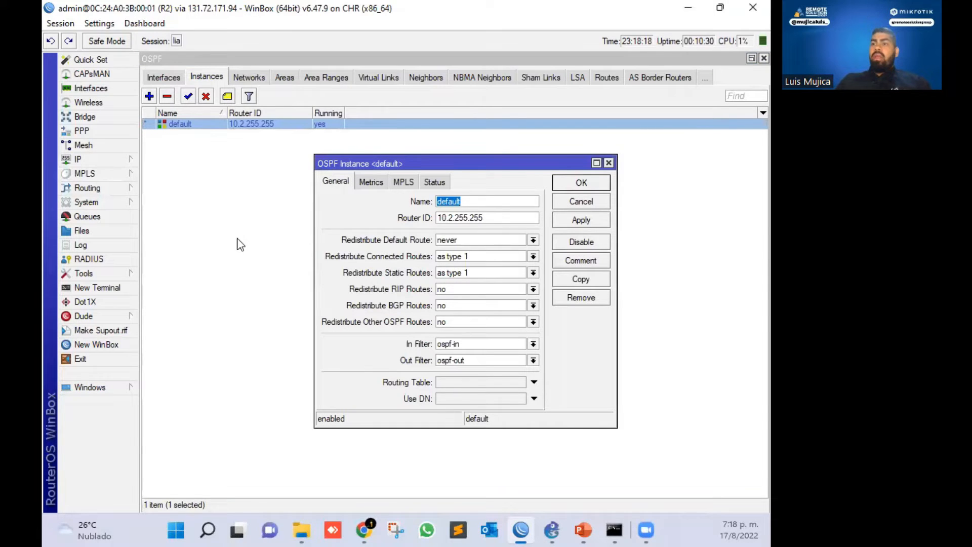
{"action": "left_click", "coordinate": [79, 160]}
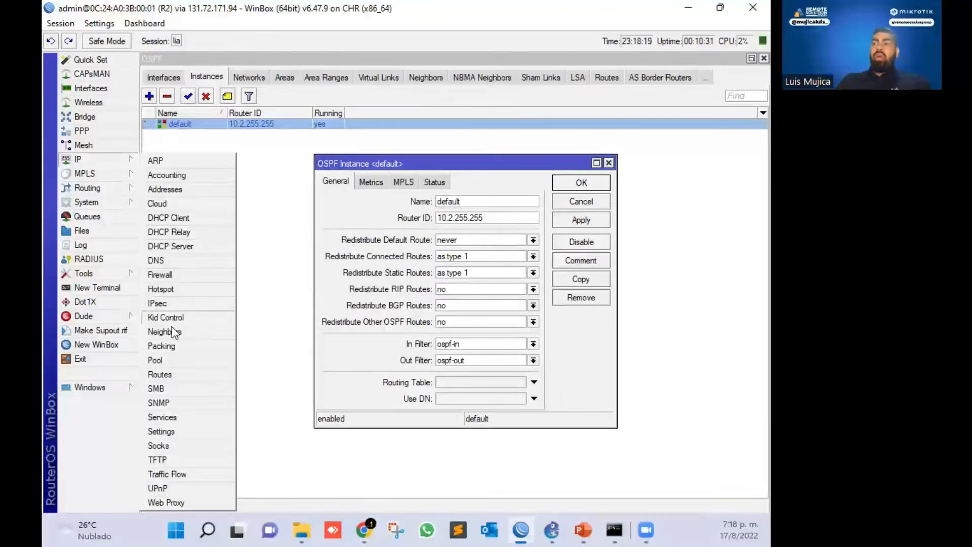
{"action": "left_click", "coordinate": [169, 375]}
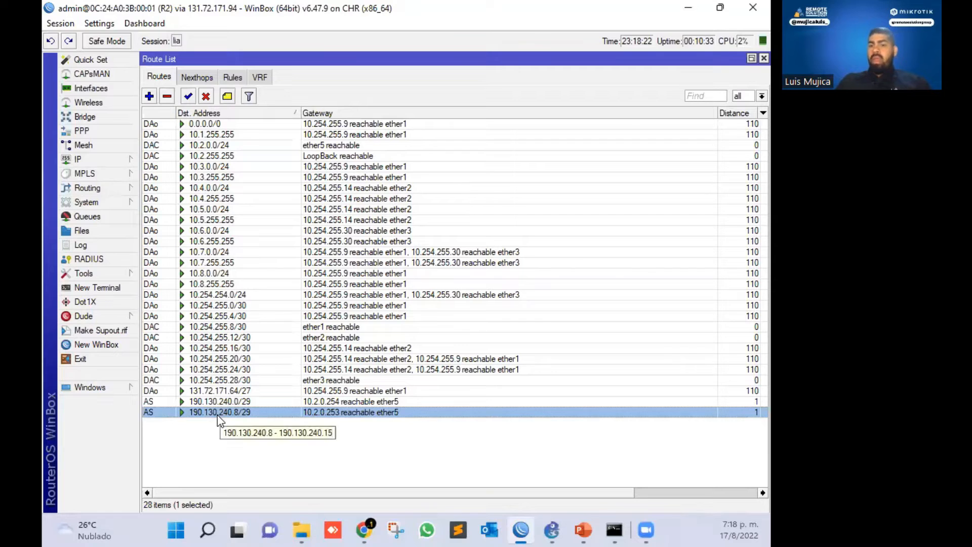
{"action": "left_click", "coordinate": [764, 59]}
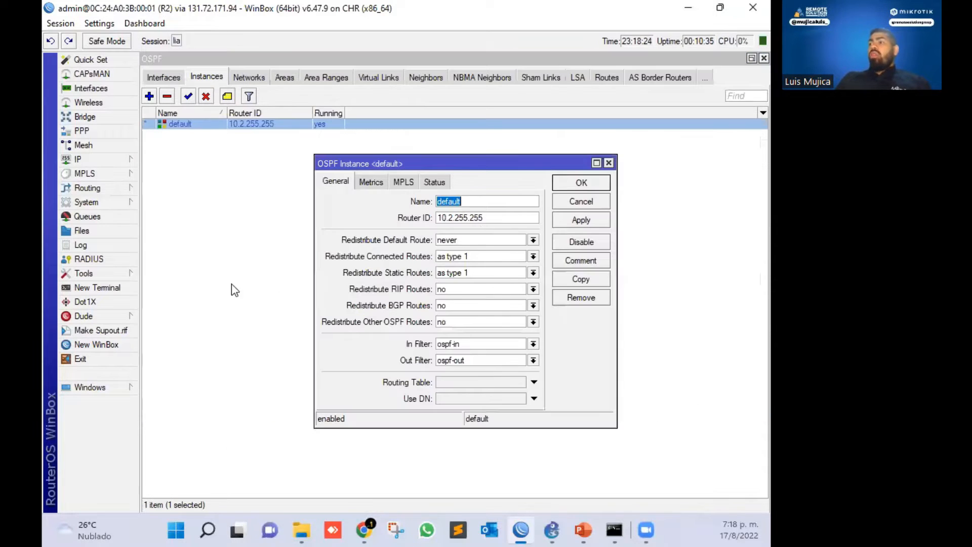
{"action": "left_click", "coordinate": [492, 347]}
{"action": "left_click", "coordinate": [482, 359]}
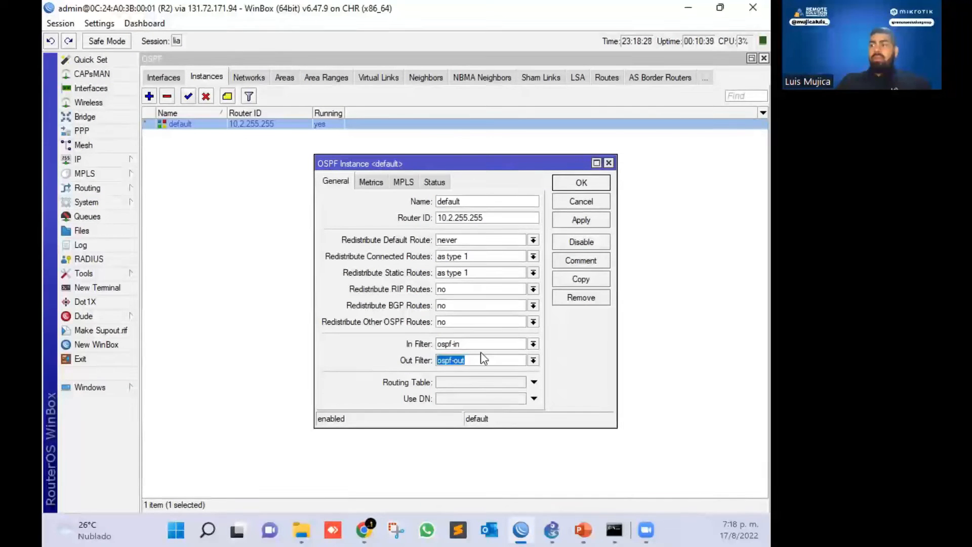
{"action": "left_click_drag", "start_coordinate": [469, 344], "coordinate": [425, 360]}
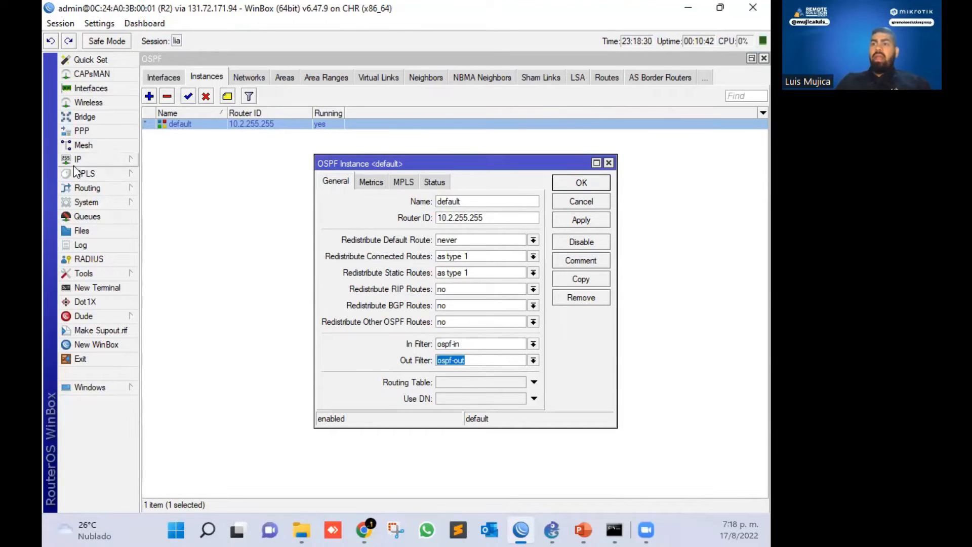
Start a new route filter in the ospf-out chain
{"action": "left_click", "coordinate": [86, 187]}
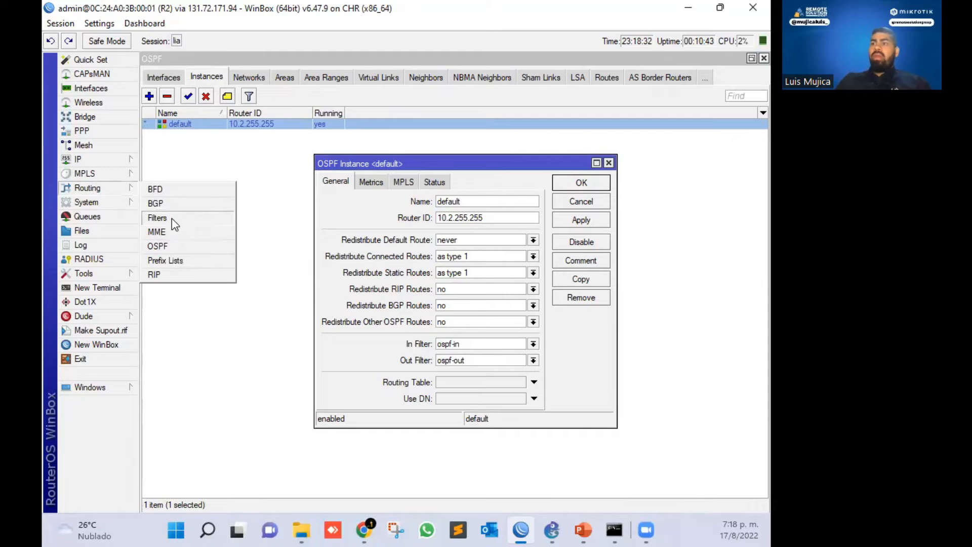
{"action": "left_click", "coordinate": [172, 218]}
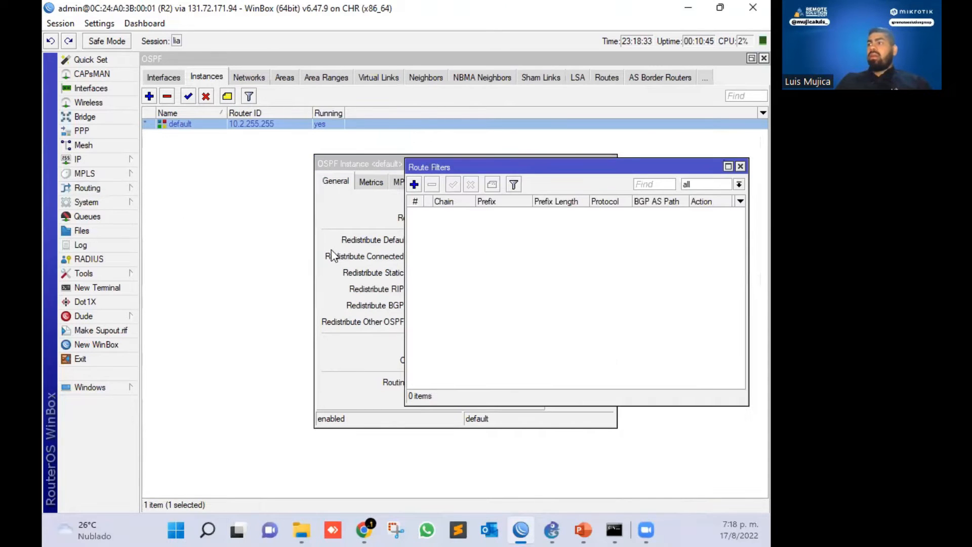
{"action": "left_click", "coordinate": [414, 184]}
{"action": "left_click_drag", "start_coordinate": [400, 96], "coordinate": [302, 85]}
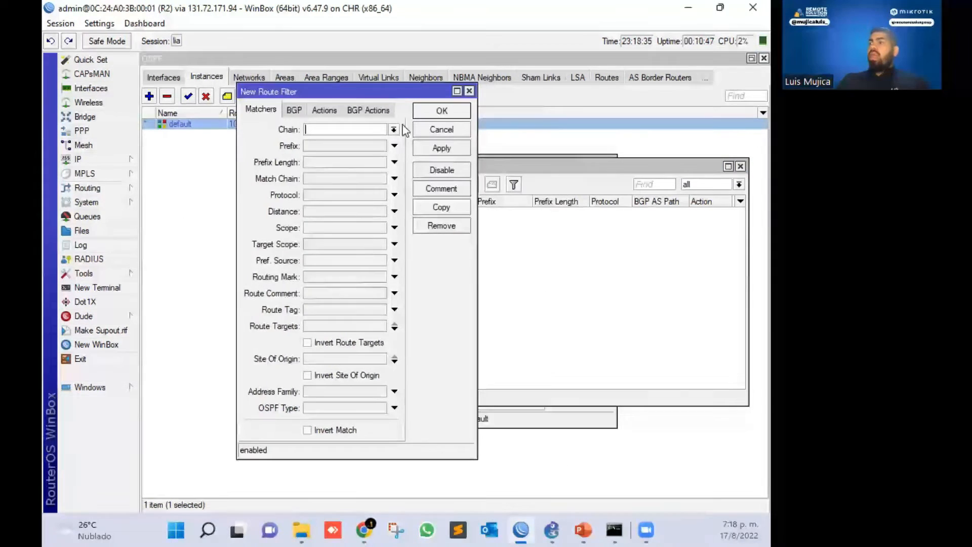
{"action": "left_click", "coordinate": [394, 130]}
{"action": "left_click", "coordinate": [326, 168]}
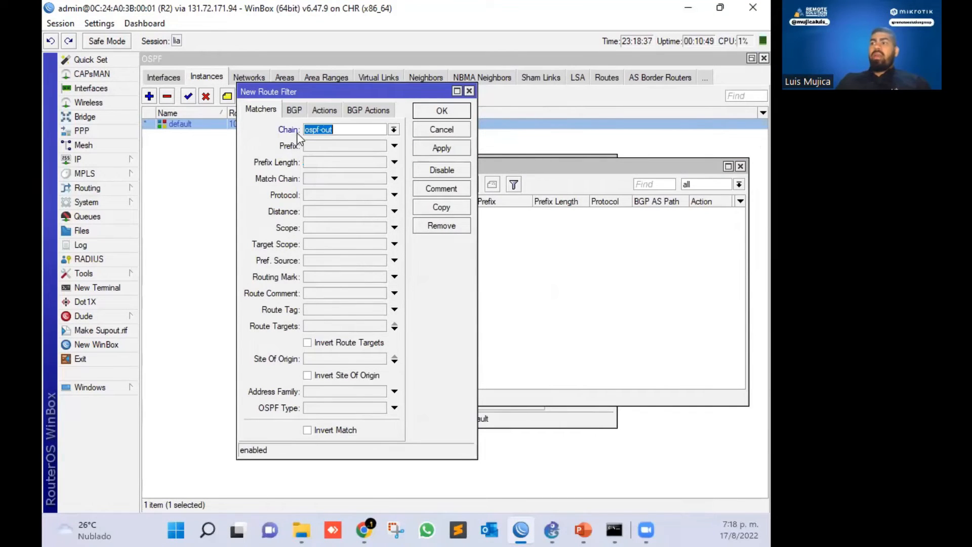
{"action": "left_click", "coordinate": [332, 147]}
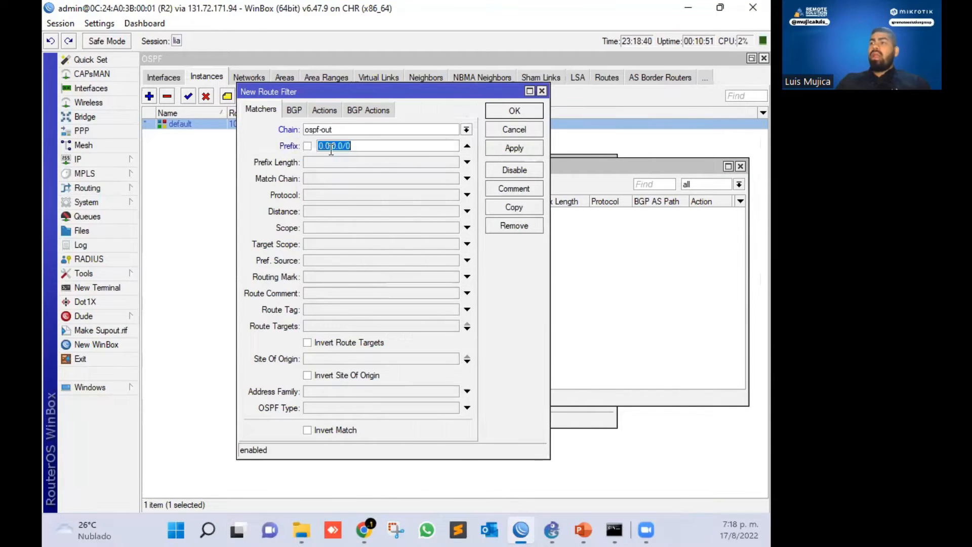
Copy the 190.130.240.8/29 route and paste it as the filter's prefix
{"action": "left_click", "coordinate": [108, 158]}
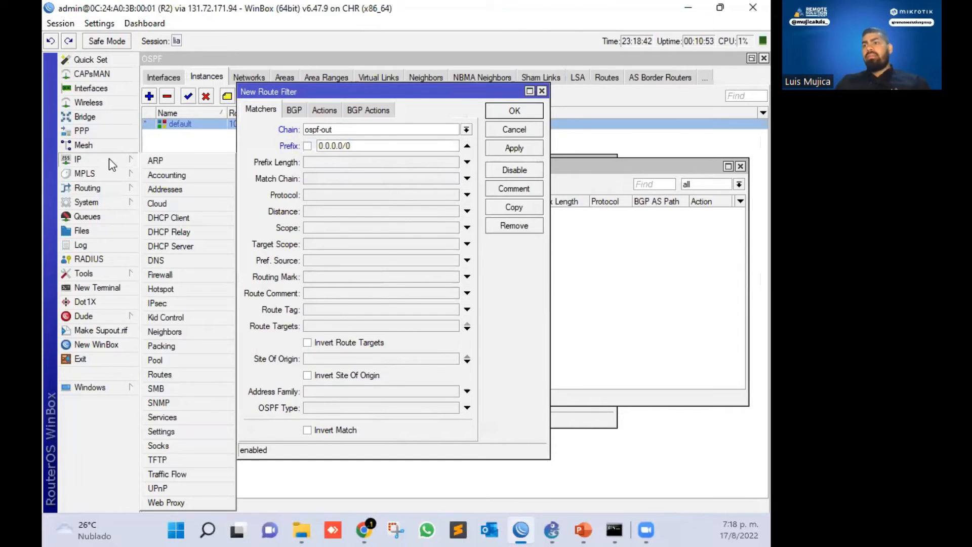
{"action": "left_click", "coordinate": [177, 377]}
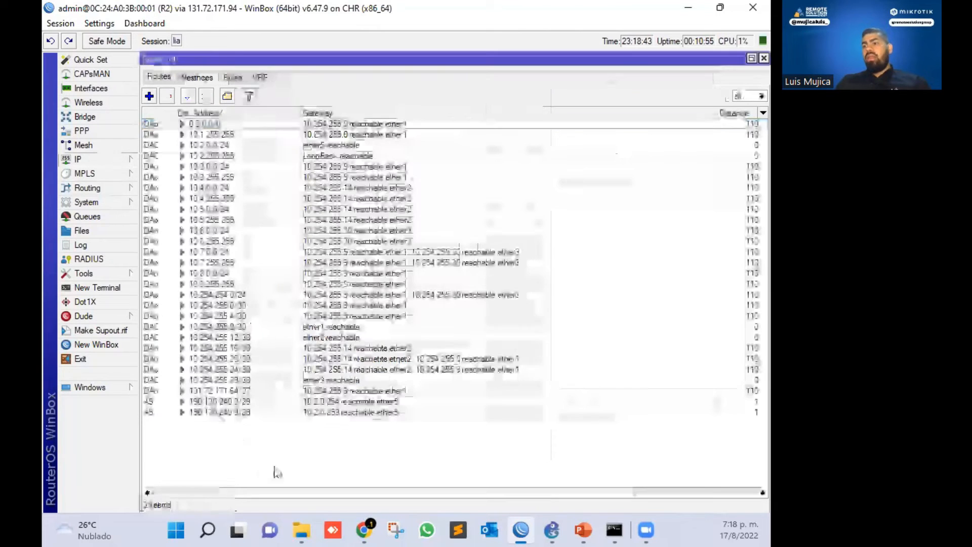
{"action": "double_click", "coordinate": [228, 411]}
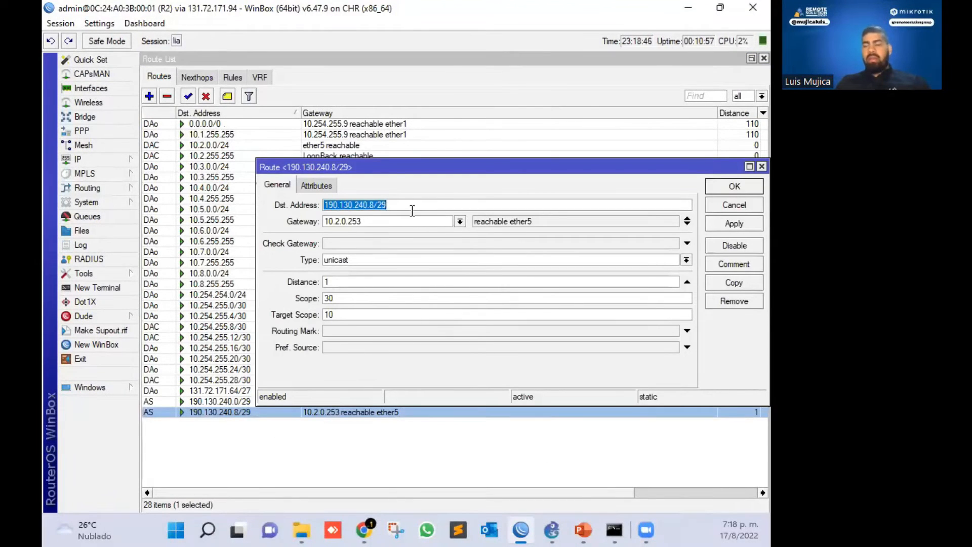
{"action": "key", "text": "Escape"}
{"action": "key", "text": "Escape"}
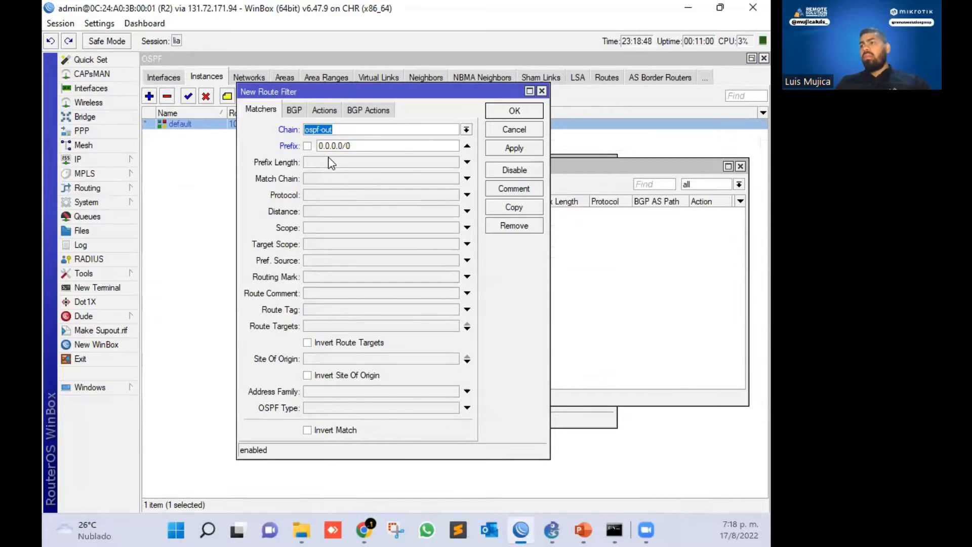
{"action": "left_click", "coordinate": [329, 161]}
{"action": "left_click", "coordinate": [381, 147]}
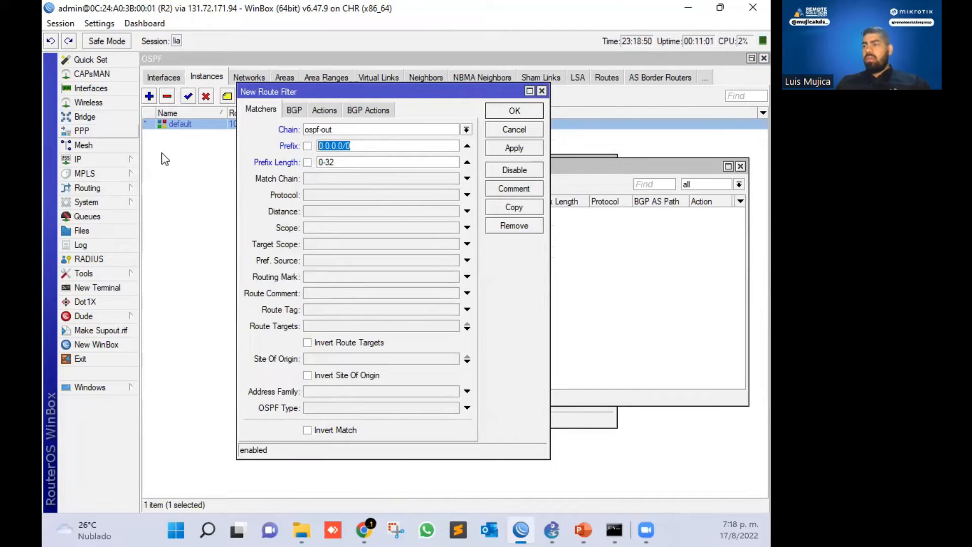
{"action": "type", "text": "190.130.240.8/29"}
Clear the prefix length condition, set the action to discard, and save the filter
{"action": "left_click", "coordinate": [467, 162]}
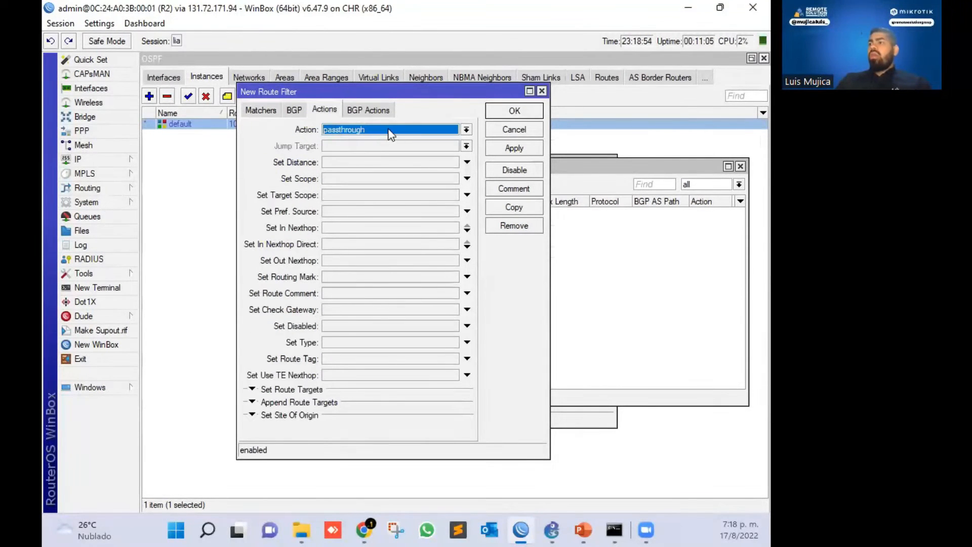
{"action": "left_click", "coordinate": [390, 131]}
{"action": "left_click", "coordinate": [339, 151]}
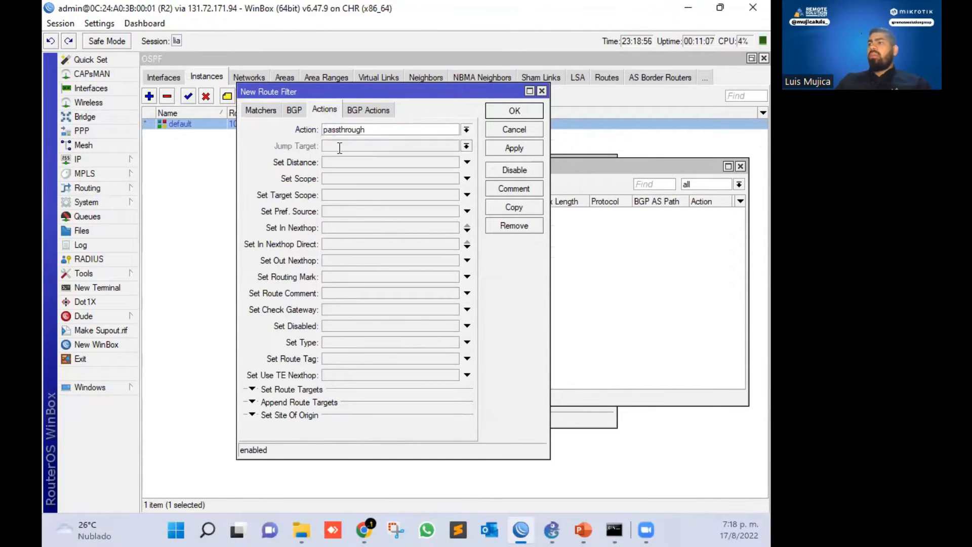
{"action": "left_click", "coordinate": [532, 149]}
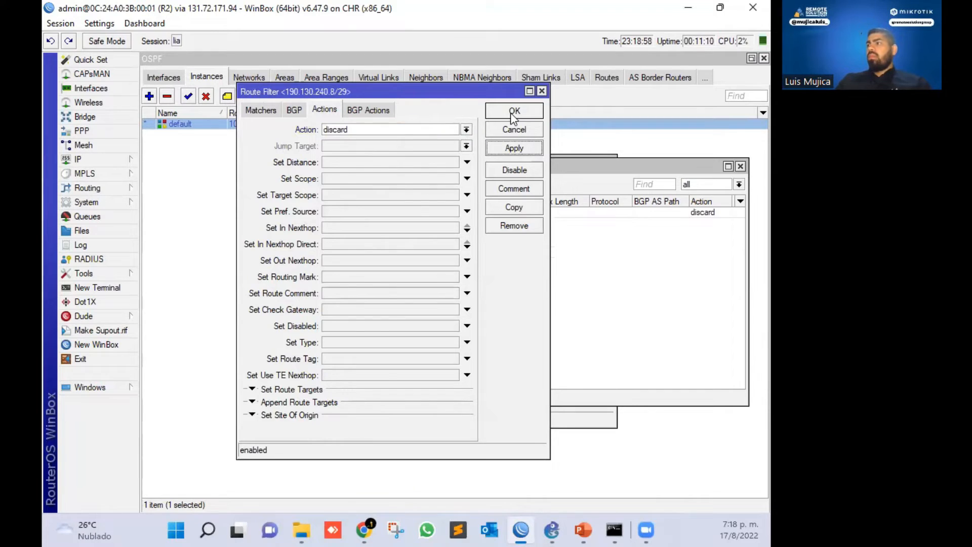
{"action": "left_click", "coordinate": [512, 112]}
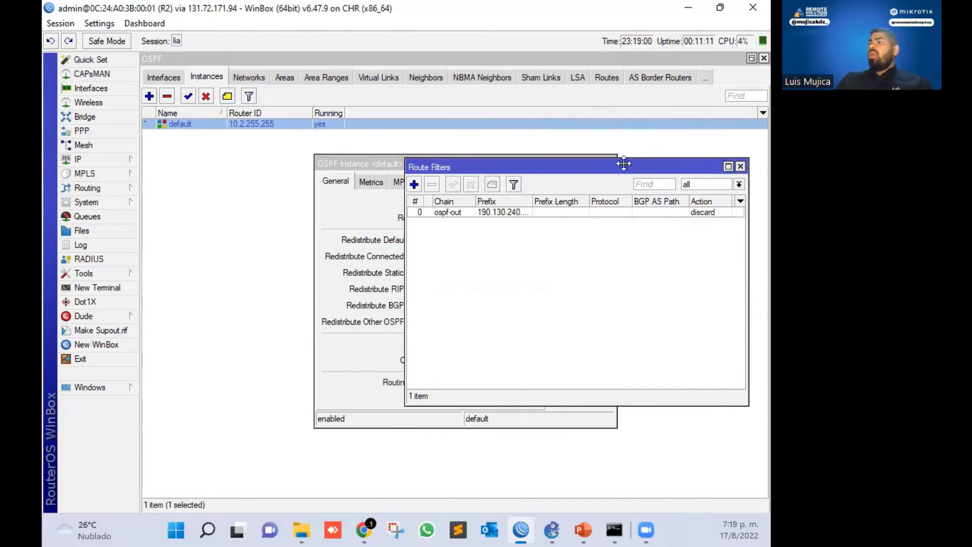
{"action": "left_click_drag", "start_coordinate": [633, 168], "coordinate": [458, 161]}
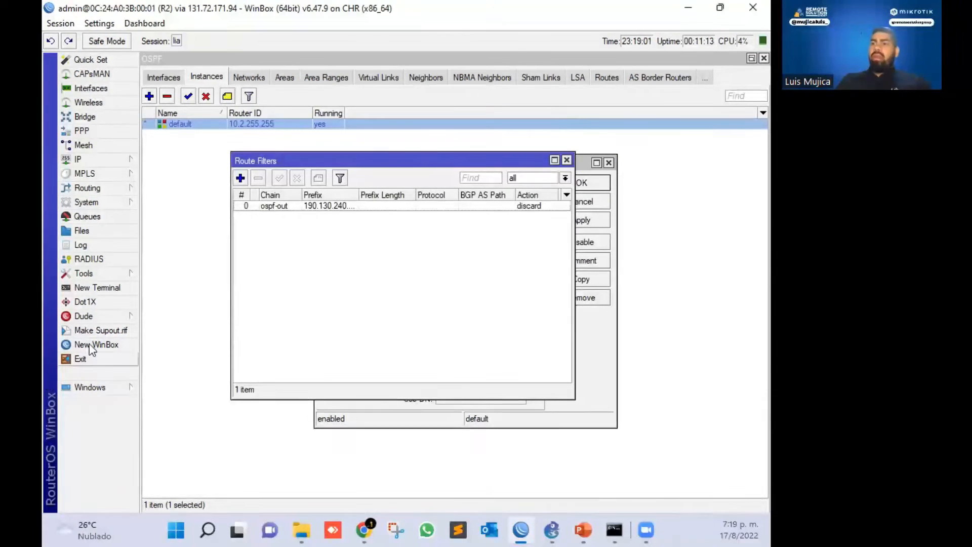
{"action": "left_click", "coordinate": [124, 342]}
Connect to R1 and view its routing table, including 131.72.171.64/27 and 190.130.240.0/29
{"action": "left_click", "coordinate": [578, 187]}
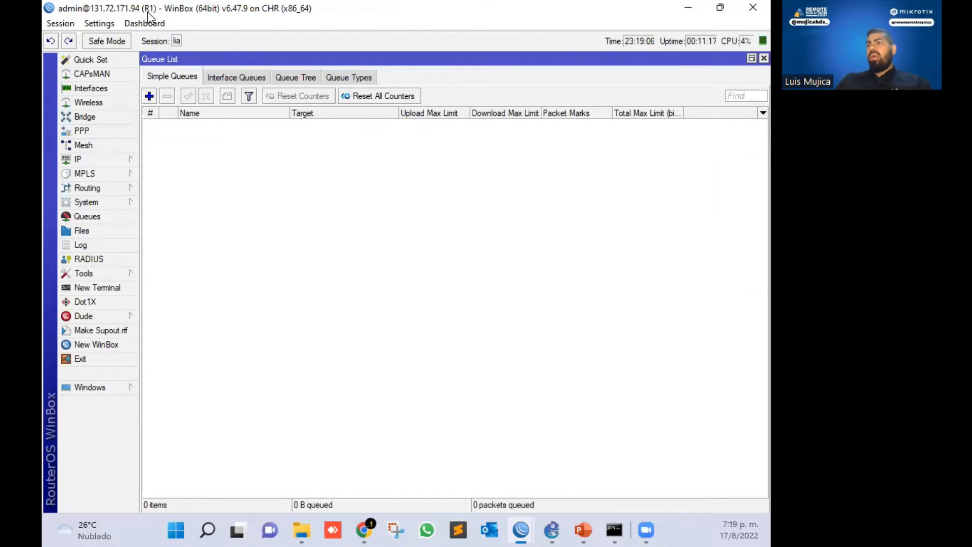
{"action": "left_click", "coordinate": [79, 159]}
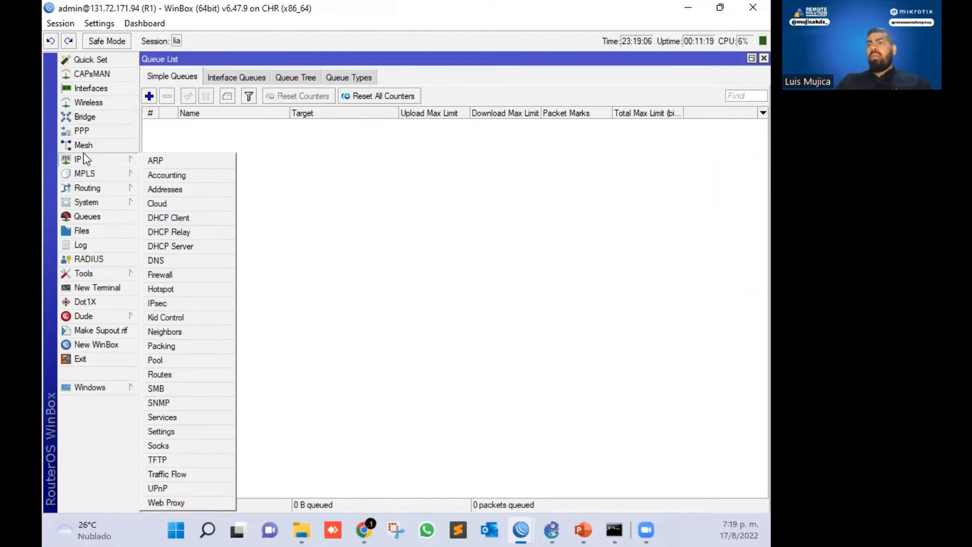
{"action": "left_click", "coordinate": [177, 375]}
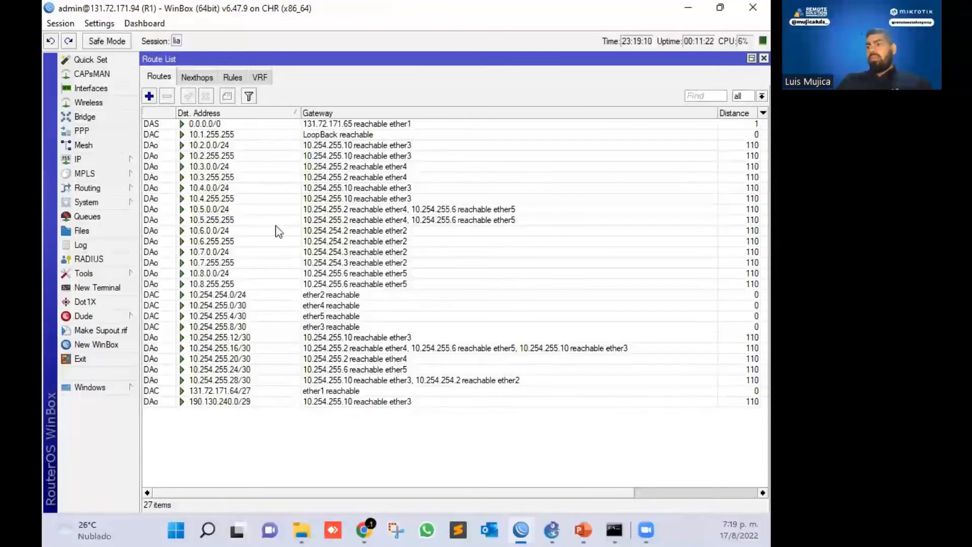
{"action": "left_click", "coordinate": [305, 394]}
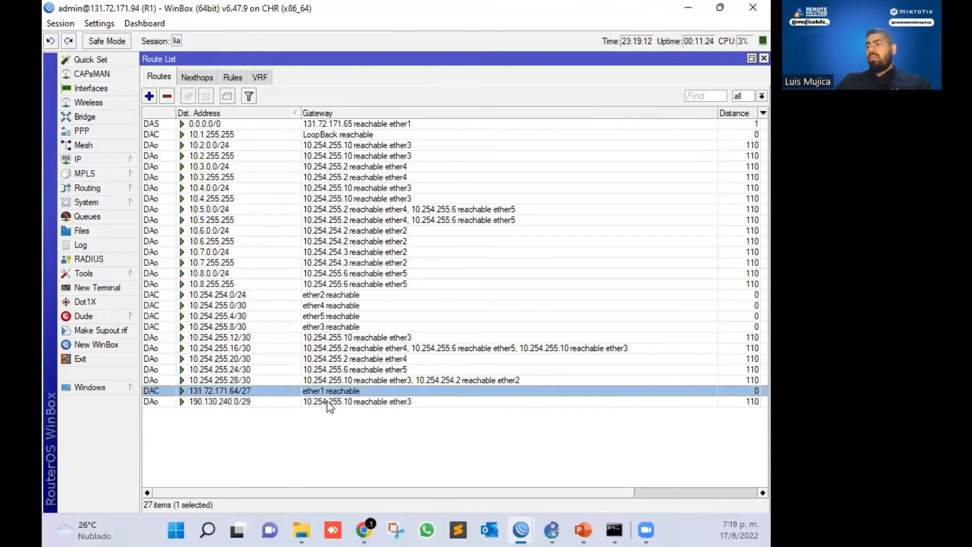
{"action": "left_click", "coordinate": [325, 402]}
Tile the R1 and R2 WinBox windows side by side
{"action": "left_click", "coordinate": [721, 8]}
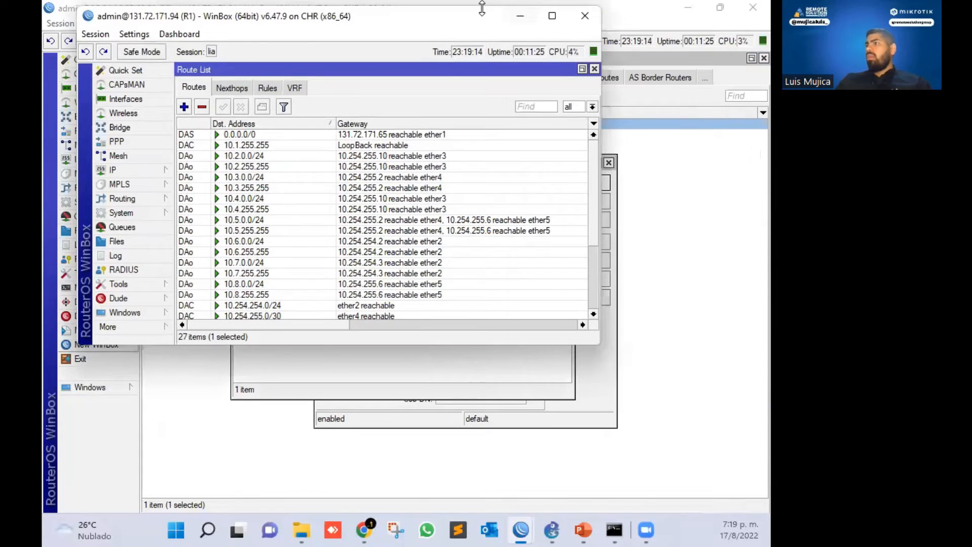
{"action": "left_click_drag", "start_coordinate": [458, 27], "coordinate": [446, 63]}
{"action": "left_click", "coordinate": [499, 14]}
{"action": "key", "text": "super+Right"}
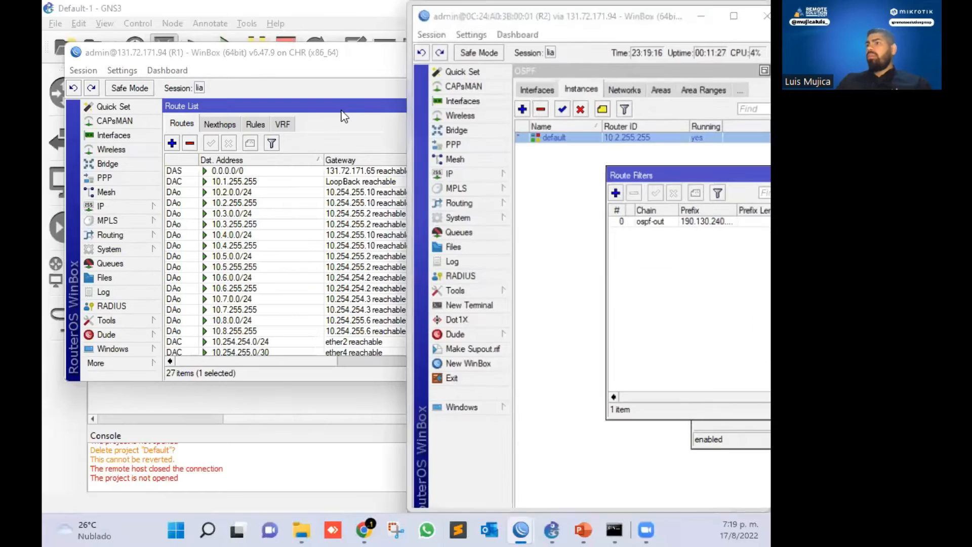
{"action": "left_click", "coordinate": [222, 139]}
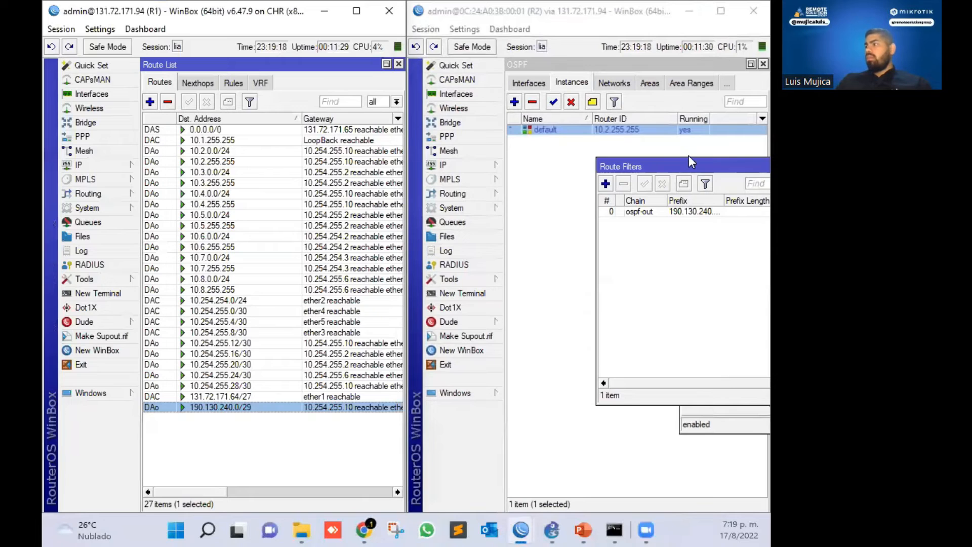
Disable R2's ospf-out discard filter, confirm R1 gains 190.130.240.8/29, and close R1
{"action": "left_click_drag", "start_coordinate": [691, 161], "coordinate": [618, 135]}
{"action": "left_click", "coordinate": [597, 185]}
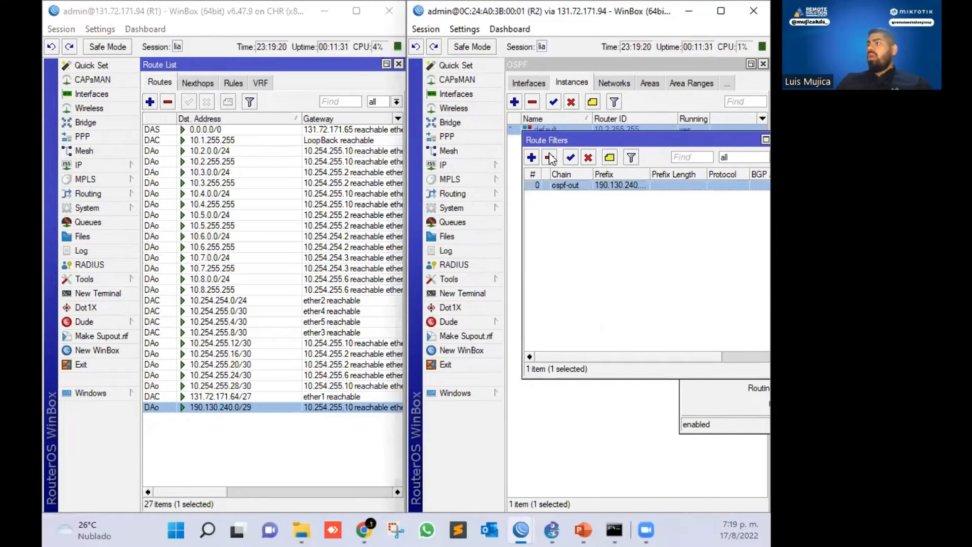
{"action": "left_click", "coordinate": [587, 158]}
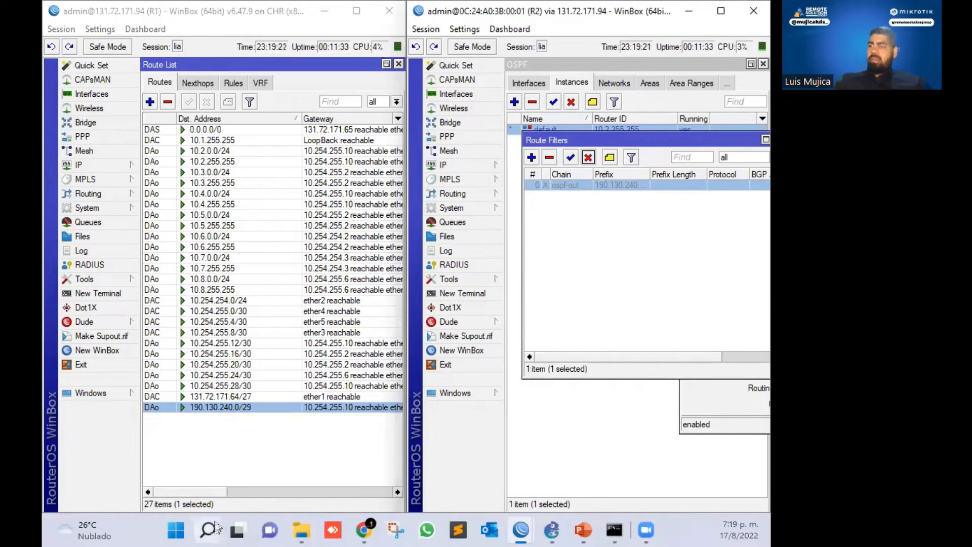
{"action": "left_click", "coordinate": [304, 446]}
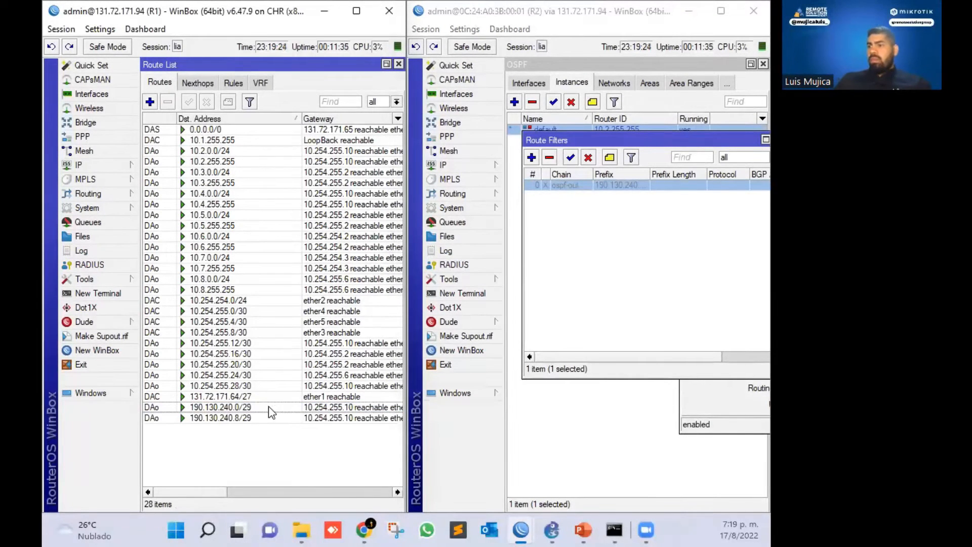
{"action": "left_click", "coordinate": [259, 418]}
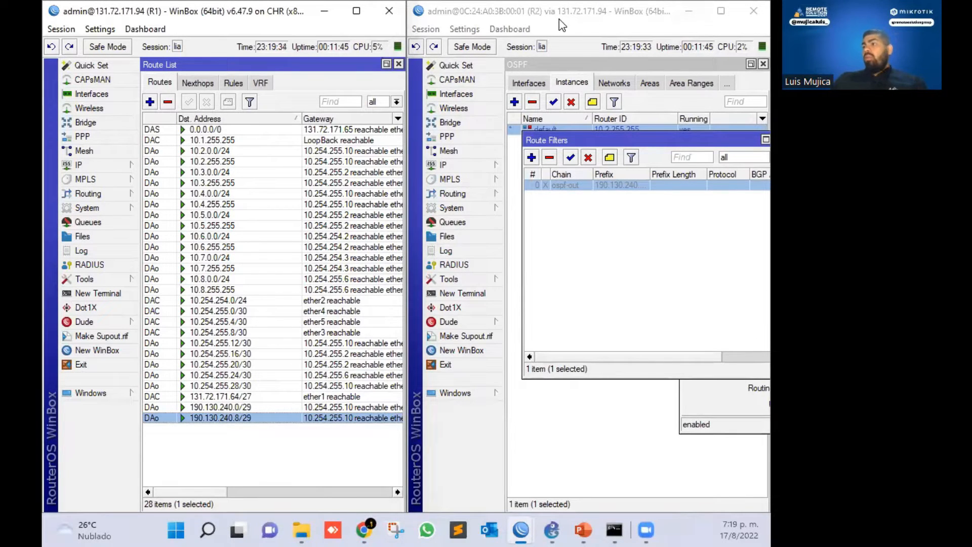
{"action": "left_click", "coordinate": [383, 18]}
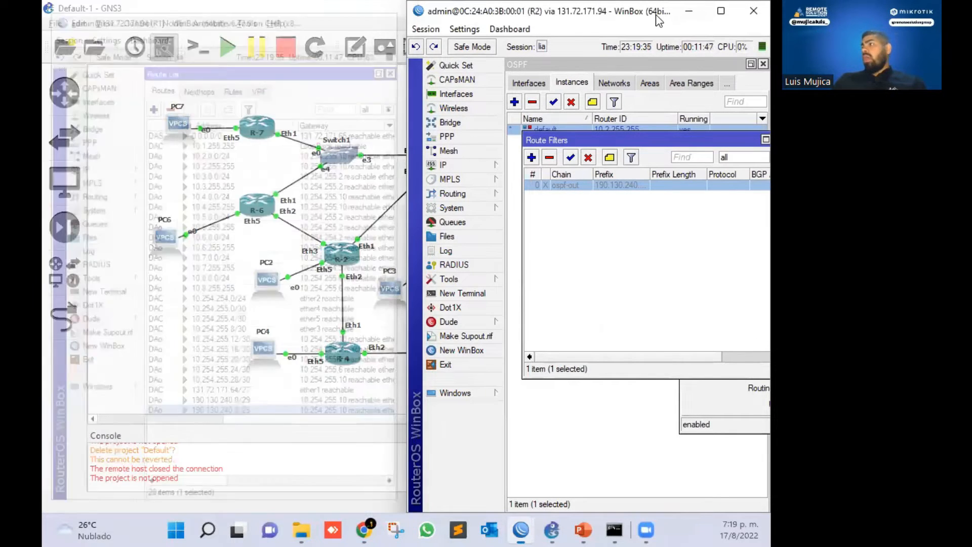
Maximize R2's WinBox session and close the open OSPF instance settings
{"action": "double_click", "coordinate": [638, 13]}
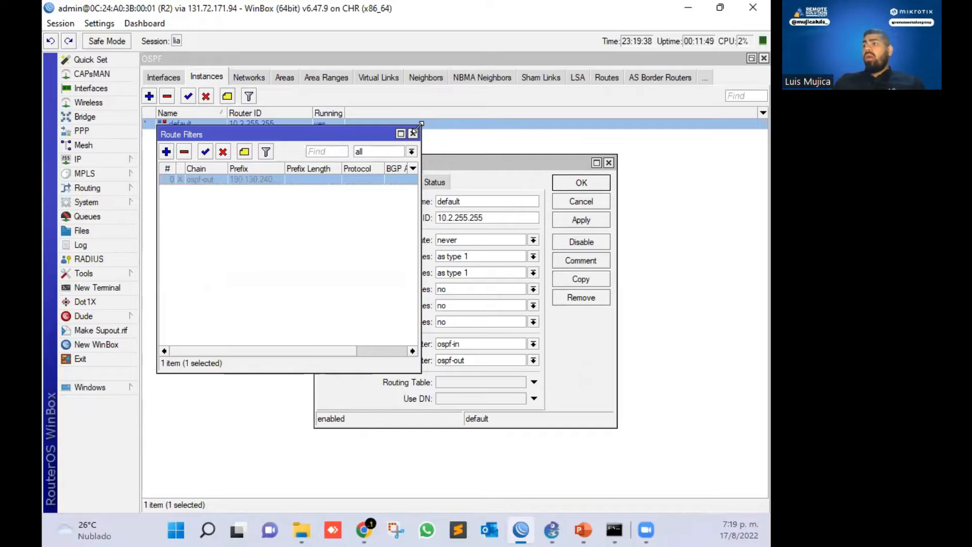
{"action": "left_click", "coordinate": [649, 163]}
{"action": "left_click", "coordinate": [608, 162]}
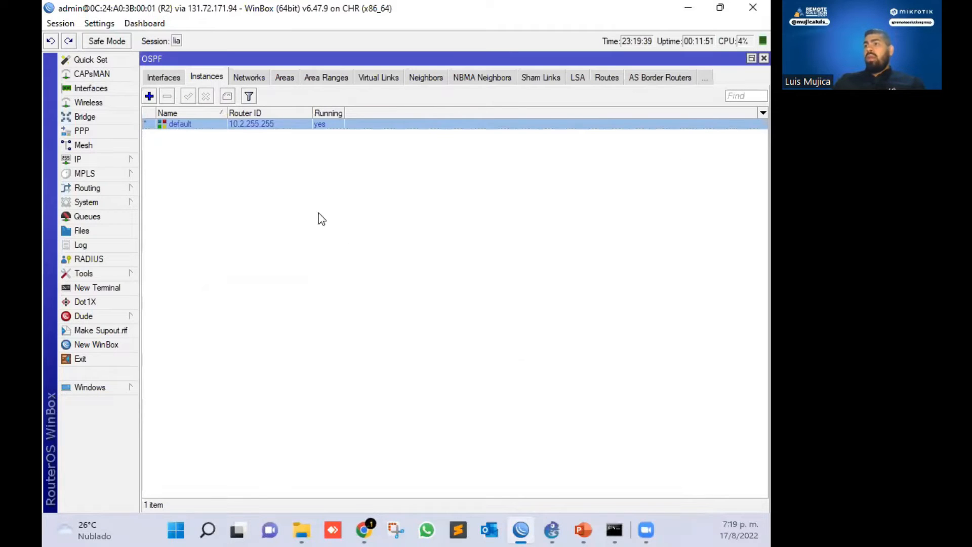
Review R2's OSPF networks list and the default instance's settings
{"action": "left_click", "coordinate": [253, 79]}
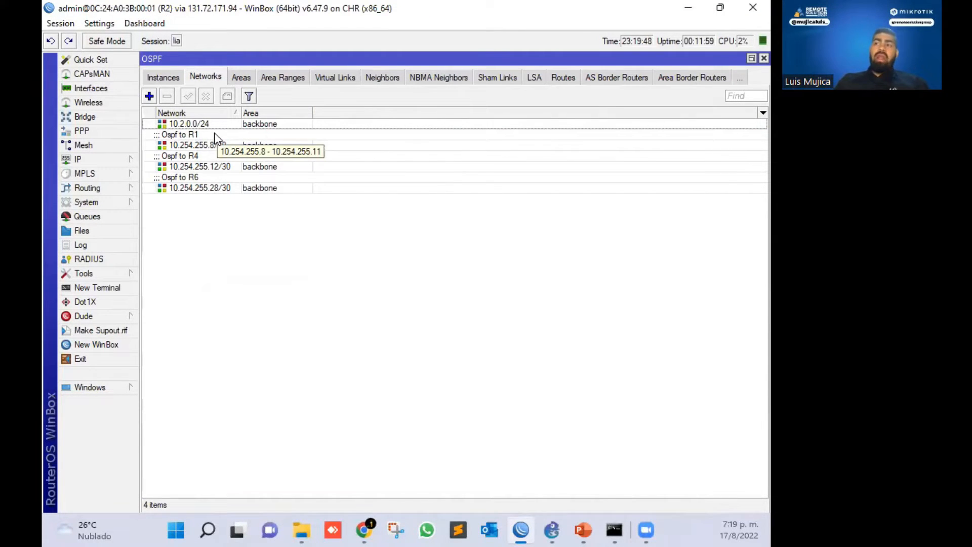
{"action": "left_click", "coordinate": [167, 79]}
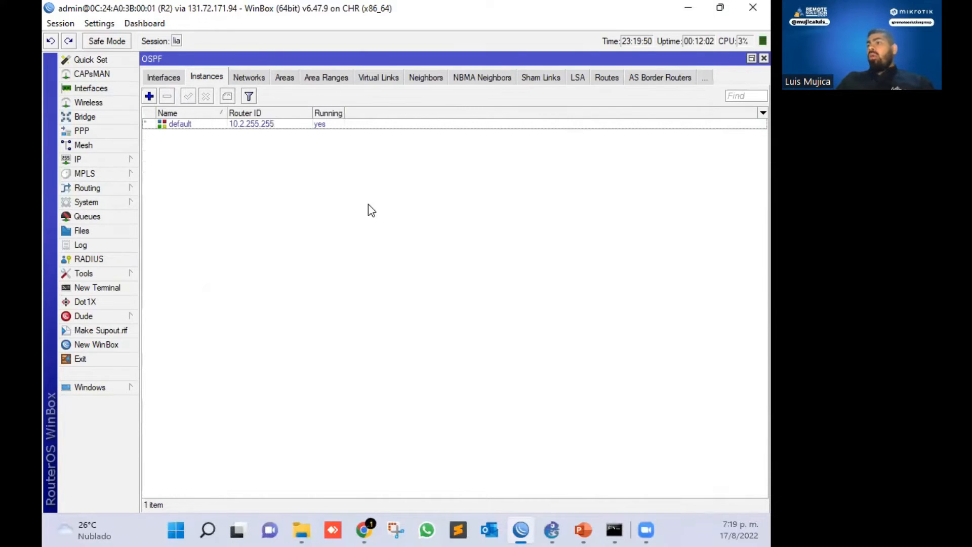
{"action": "double_click", "coordinate": [208, 127]}
{"action": "left_click", "coordinate": [245, 78]}
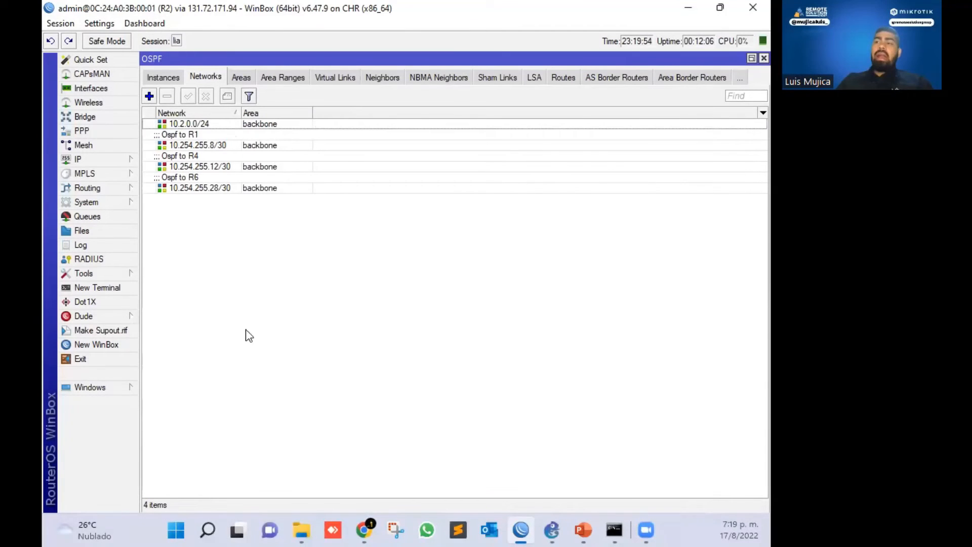
{"action": "left_click", "coordinate": [158, 77]}
{"action": "double_click", "coordinate": [245, 123]}
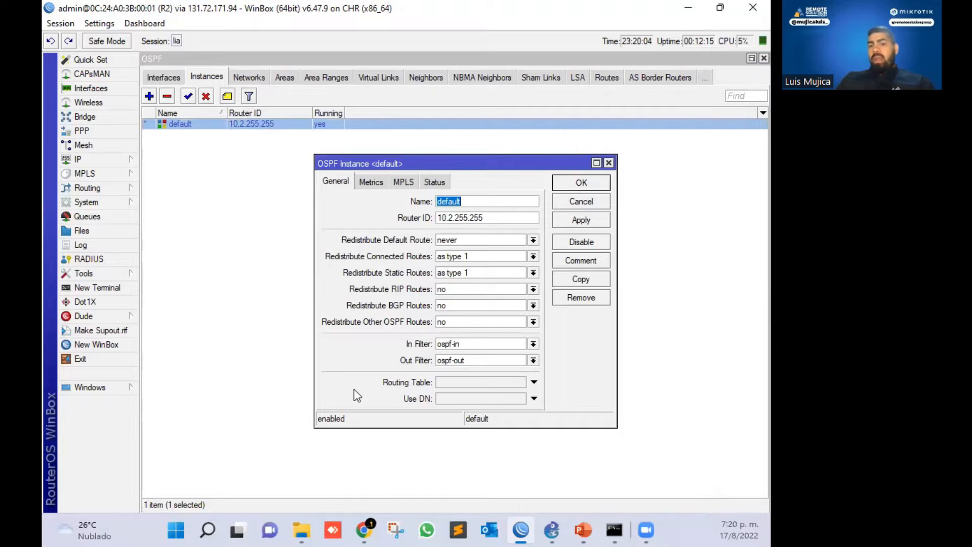
{"action": "left_click_drag", "start_coordinate": [515, 170], "coordinate": [481, 127]}
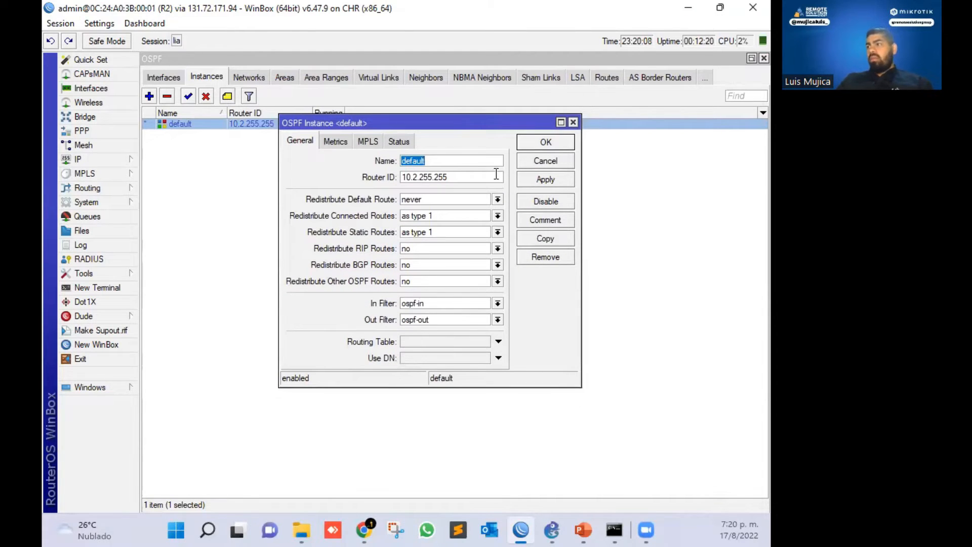
{"action": "left_click", "coordinate": [573, 121]}
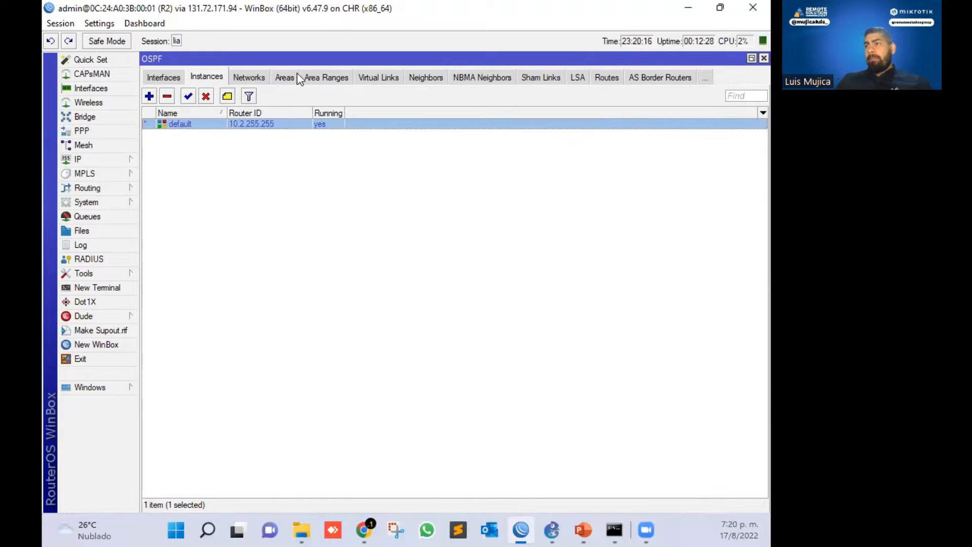
End on R2's OSPF areas list showing backbone area 0.0.0.0
{"action": "left_click", "coordinate": [253, 78]}
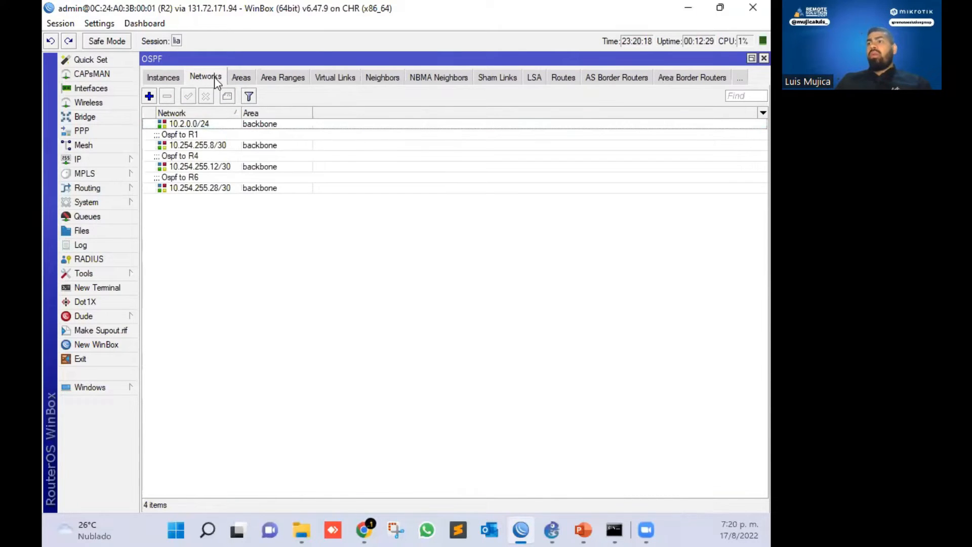
{"action": "left_click", "coordinate": [151, 79]}
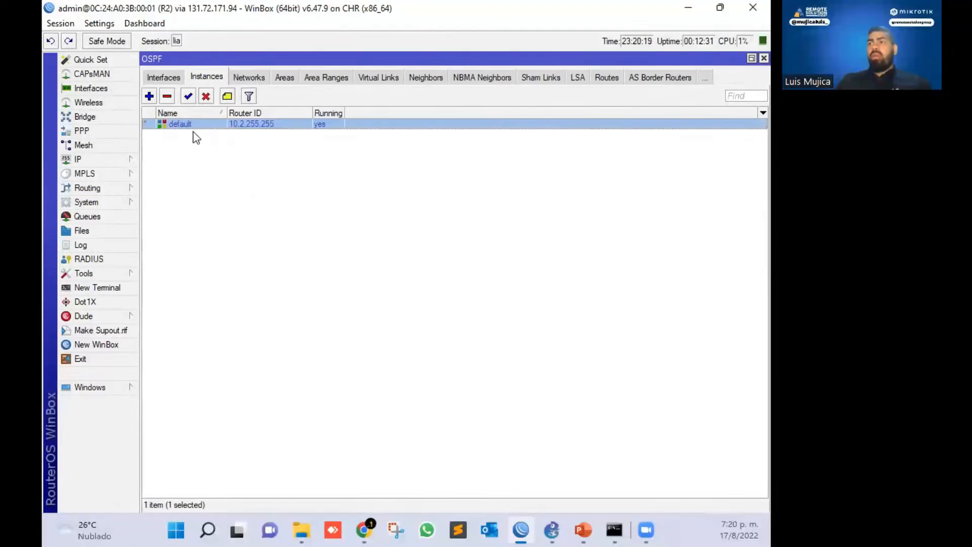
{"action": "left_click", "coordinate": [252, 80]}
{"action": "left_click", "coordinate": [239, 79]}
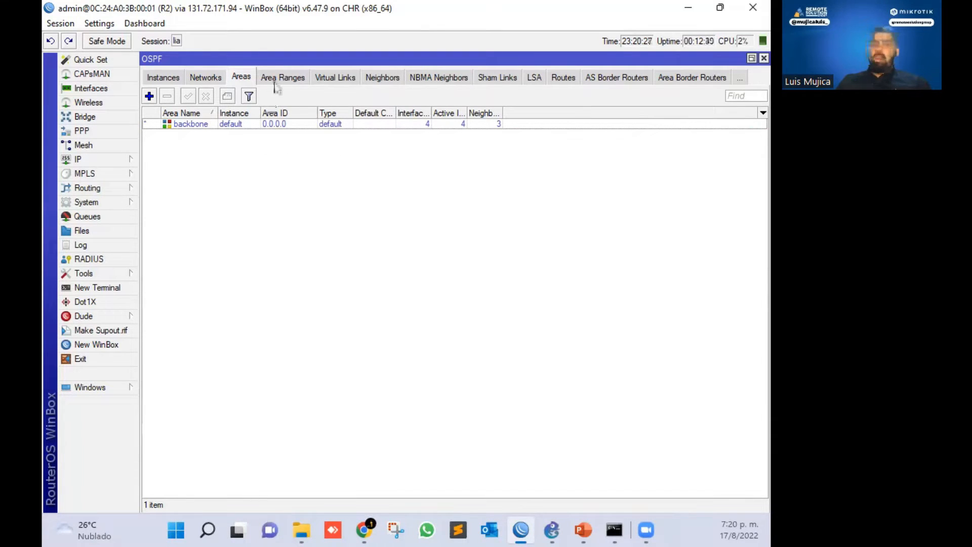
Check R2's OSPF area ranges, discarding a new range form, then the virtual links list
{"action": "left_click", "coordinate": [289, 80]}
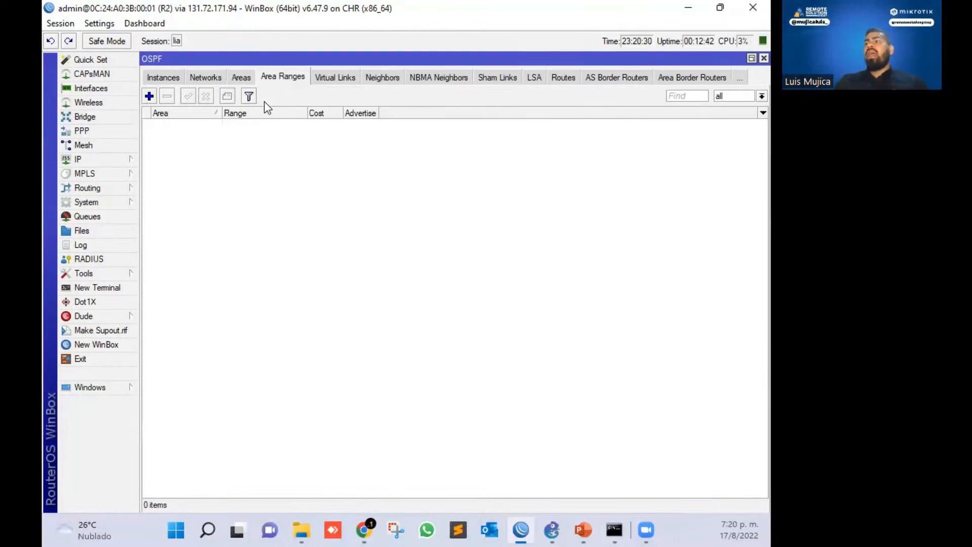
{"action": "left_click", "coordinate": [150, 96]}
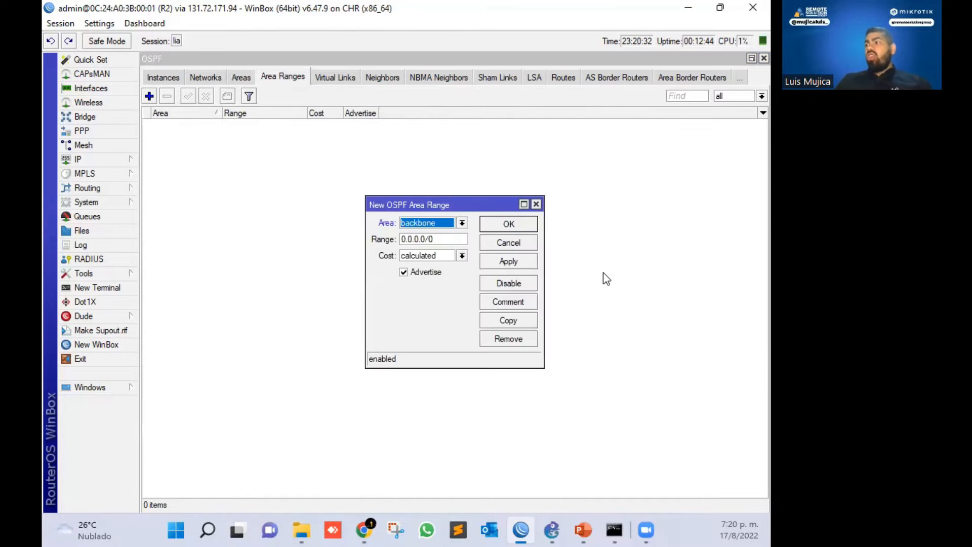
{"action": "left_click_drag", "start_coordinate": [503, 202], "coordinate": [396, 150]}
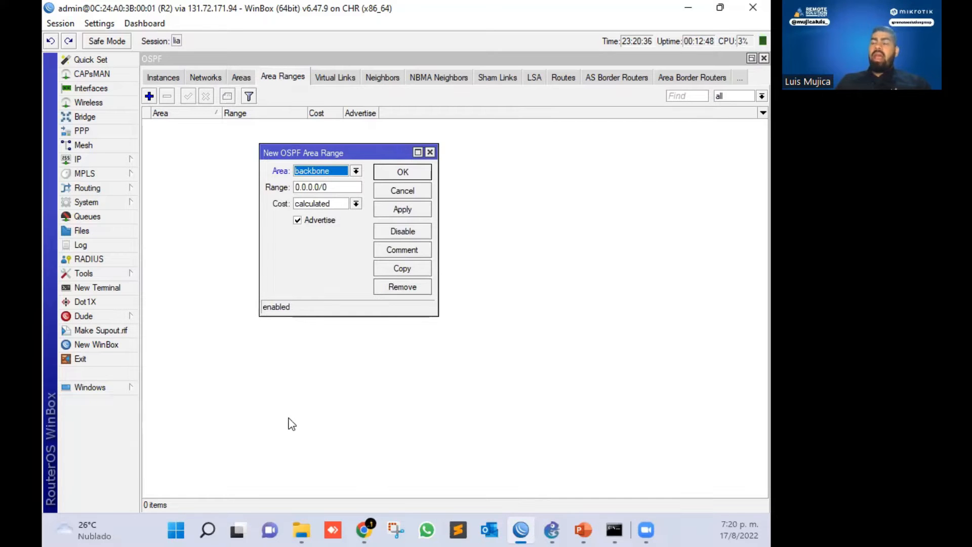
{"action": "left_click", "coordinate": [430, 152]}
{"action": "left_click", "coordinate": [334, 76]}
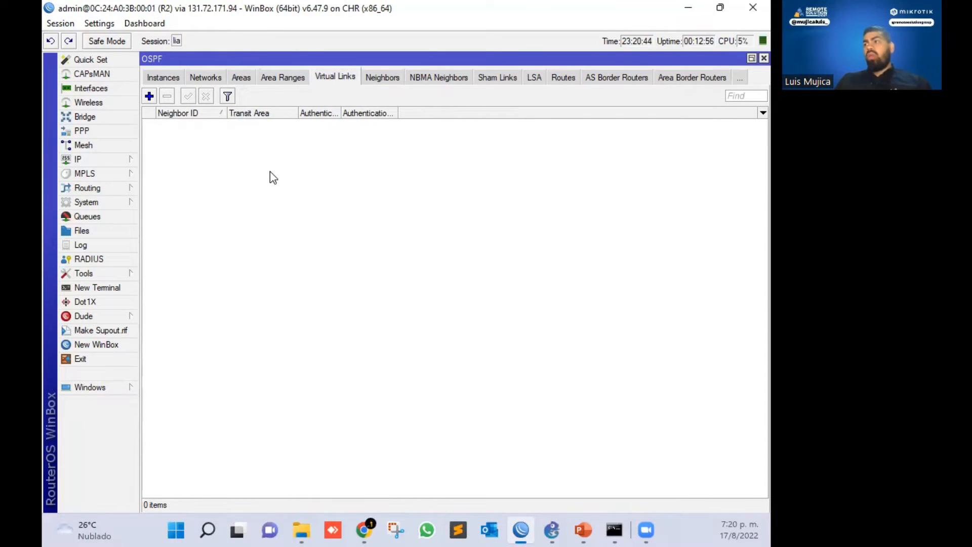
Inspect R2's neighbors 10.4.255.255, 10.1.255.255 and 10.6.255.255, ending on the empty NBMA list
{"action": "left_click", "coordinate": [388, 79]}
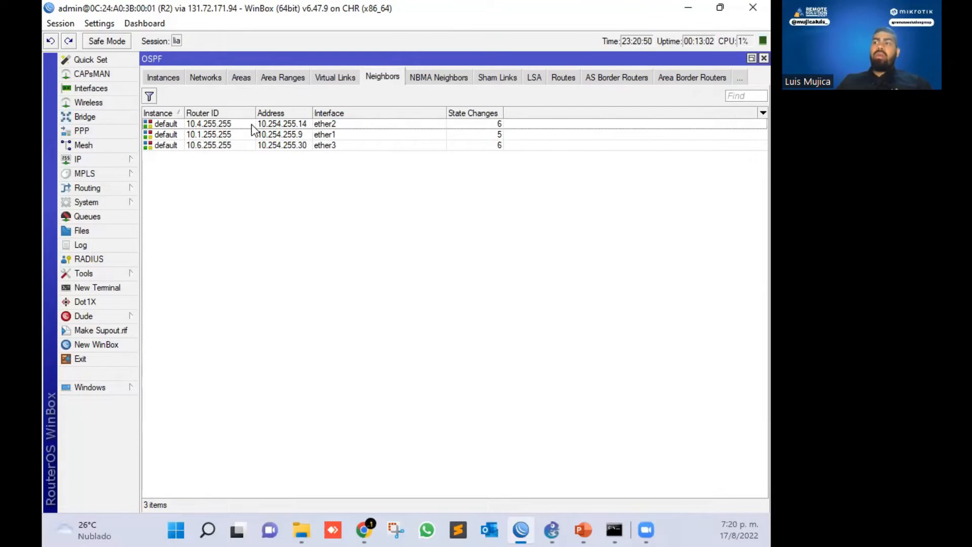
{"action": "left_click", "coordinate": [223, 126]}
{"action": "left_click", "coordinate": [223, 136]}
{"action": "left_click", "coordinate": [225, 145]}
{"action": "left_click", "coordinate": [221, 136]}
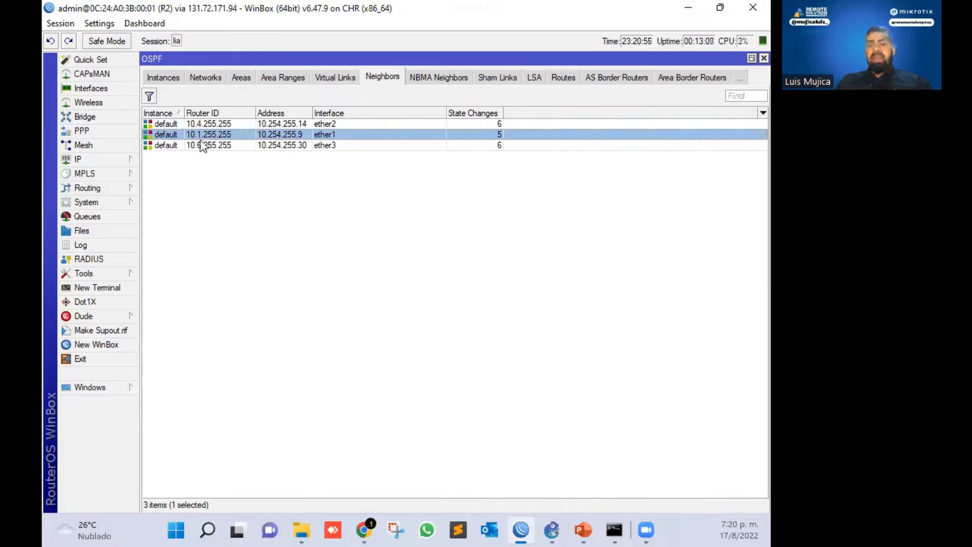
{"action": "left_click", "coordinate": [294, 124]}
{"action": "left_click", "coordinate": [296, 134]}
{"action": "left_click", "coordinate": [299, 145]}
{"action": "left_click", "coordinate": [299, 132]}
{"action": "left_click", "coordinate": [298, 124]}
{"action": "left_click", "coordinate": [298, 135]}
{"action": "left_click", "coordinate": [301, 146]}
{"action": "left_click", "coordinate": [334, 127]}
{"action": "left_click", "coordinate": [334, 134]}
{"action": "left_click", "coordinate": [330, 152]}
{"action": "left_click", "coordinate": [330, 144]}
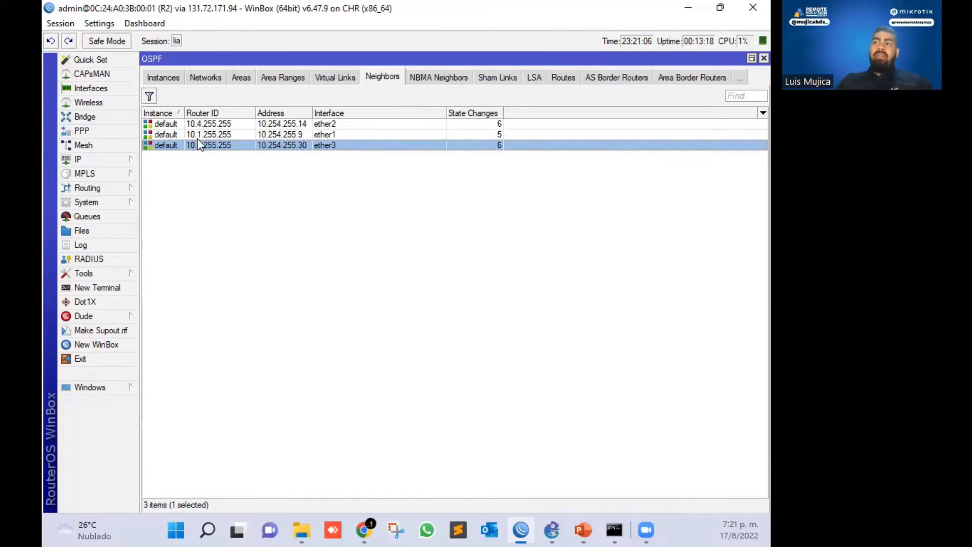
{"action": "left_click", "coordinate": [212, 134]}
{"action": "left_click", "coordinate": [220, 124]}
{"action": "left_click", "coordinate": [217, 134]}
{"action": "left_click", "coordinate": [218, 145]}
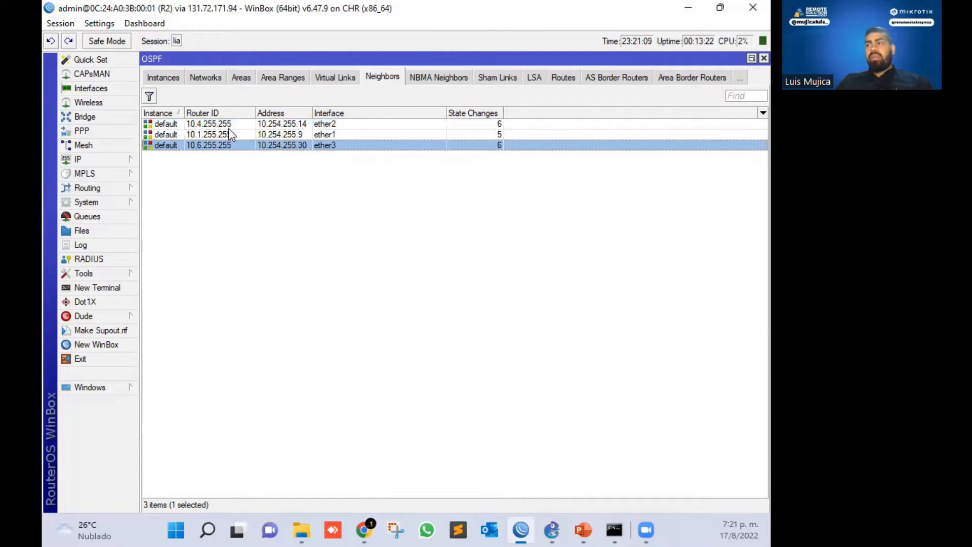
{"action": "left_click", "coordinate": [238, 134]}
{"action": "left_click", "coordinate": [444, 82]}
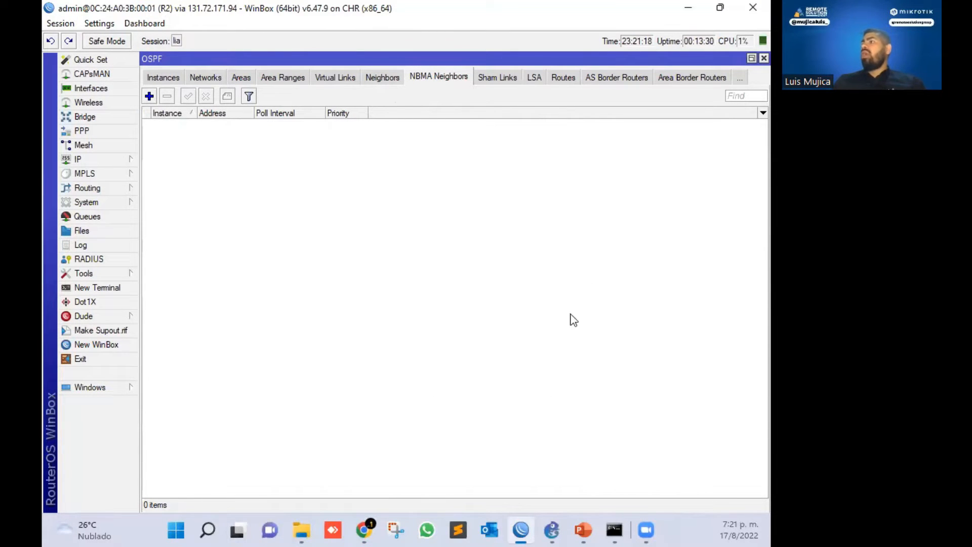
Inspect R2's learned OSPF routes, including 0.0.0.0/0, and its AS and area border routers
{"action": "left_click", "coordinate": [563, 77]}
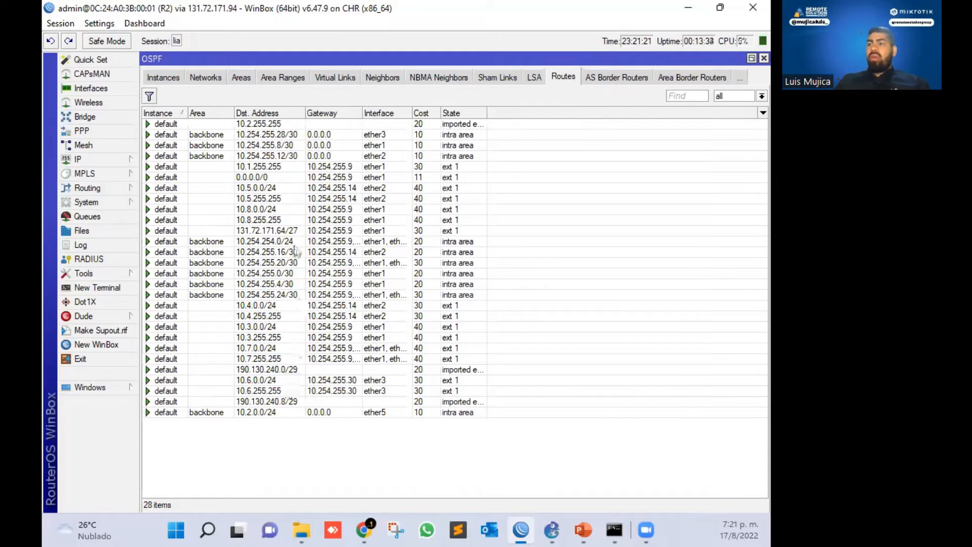
{"action": "left_click_drag", "start_coordinate": [307, 113], "coordinate": [505, 109]}
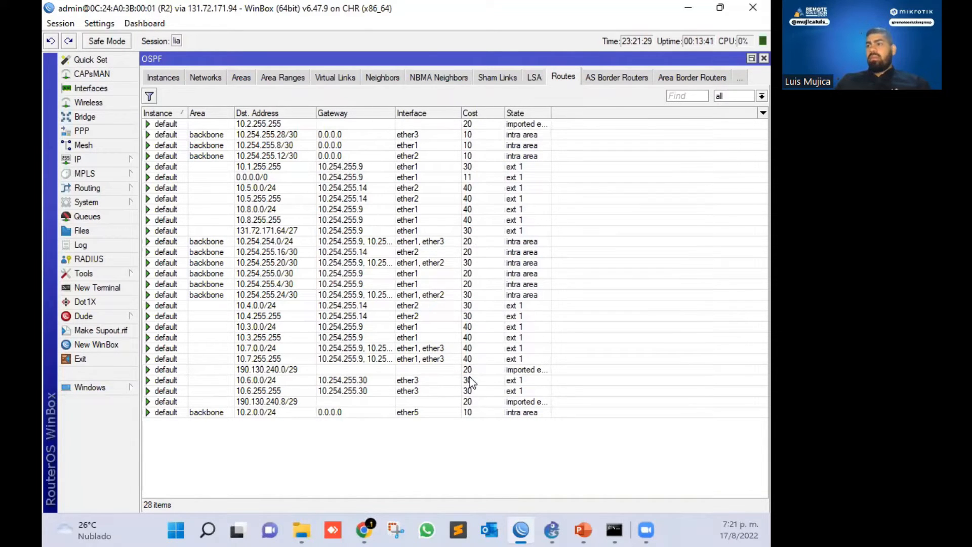
{"action": "left_click", "coordinate": [480, 178]}
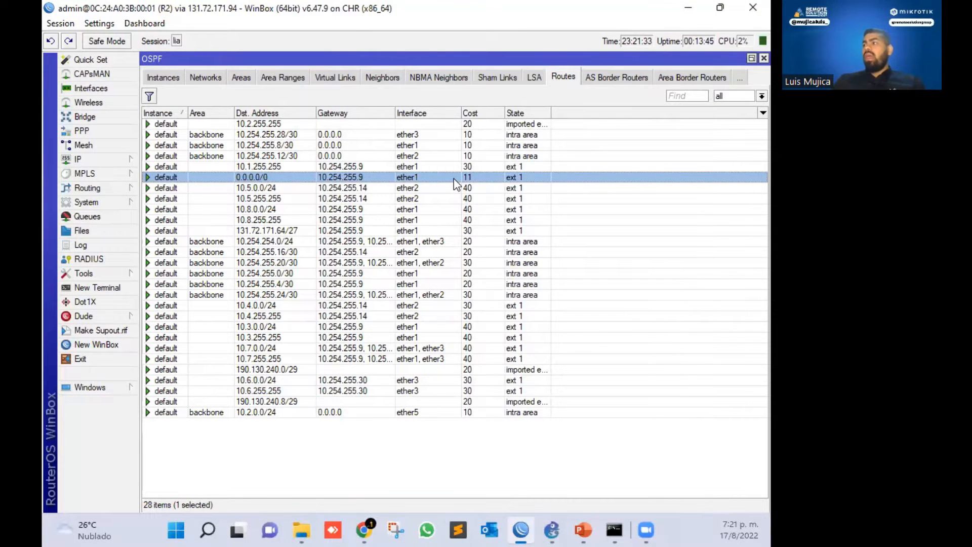
{"action": "left_click", "coordinate": [633, 81]}
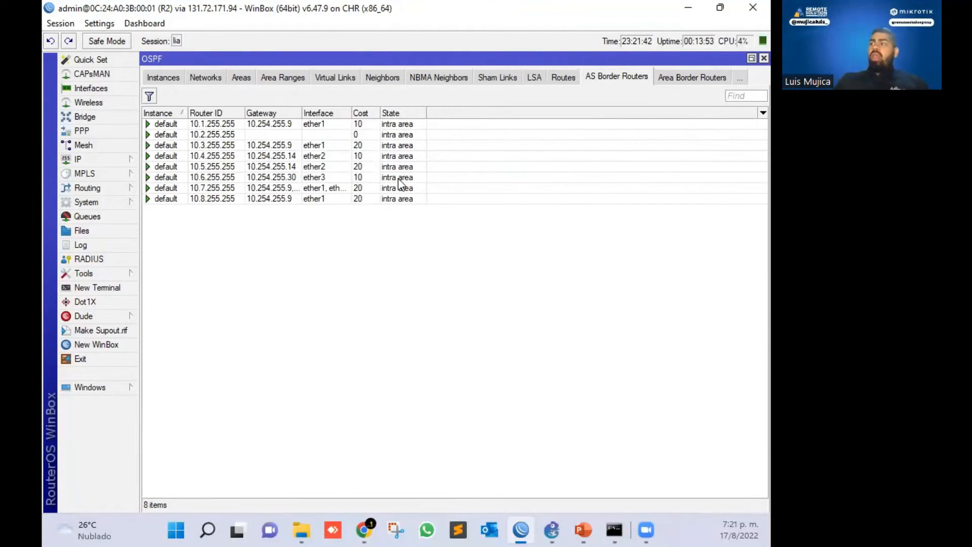
{"action": "left_click", "coordinate": [704, 76]}
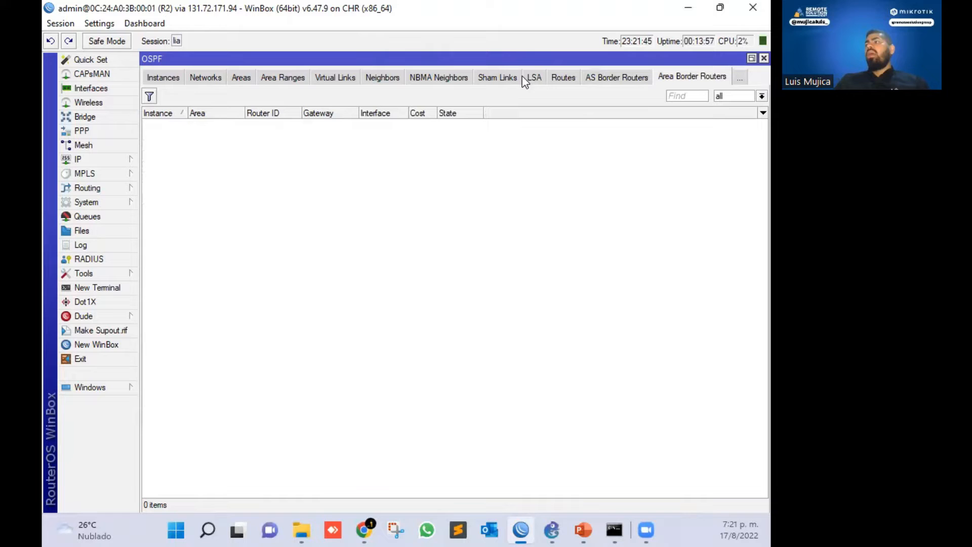
Flip through the OSPF lists, ending on the default instance with router ID 10.2.255.255
{"action": "left_click", "coordinate": [163, 78]}
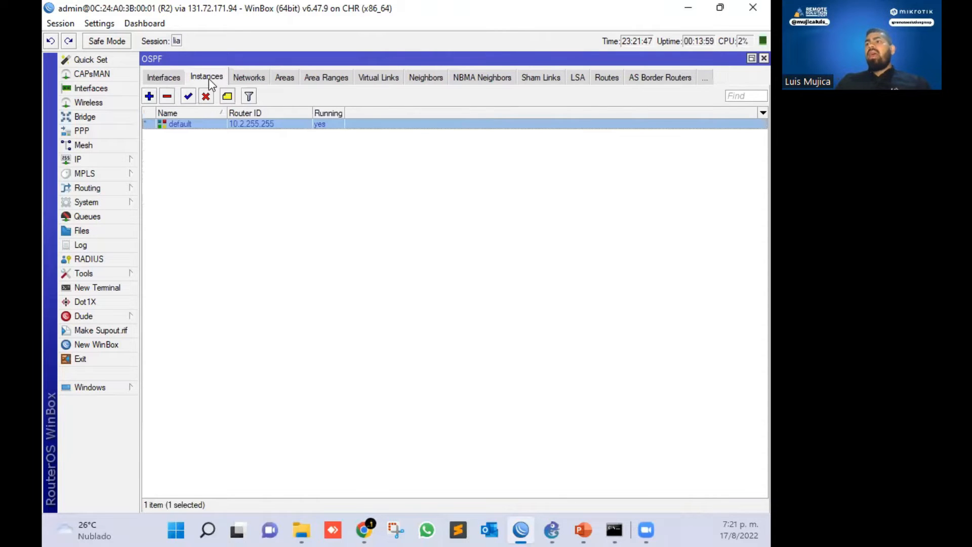
{"action": "left_click", "coordinate": [484, 79]}
{"action": "left_click", "coordinate": [387, 79]}
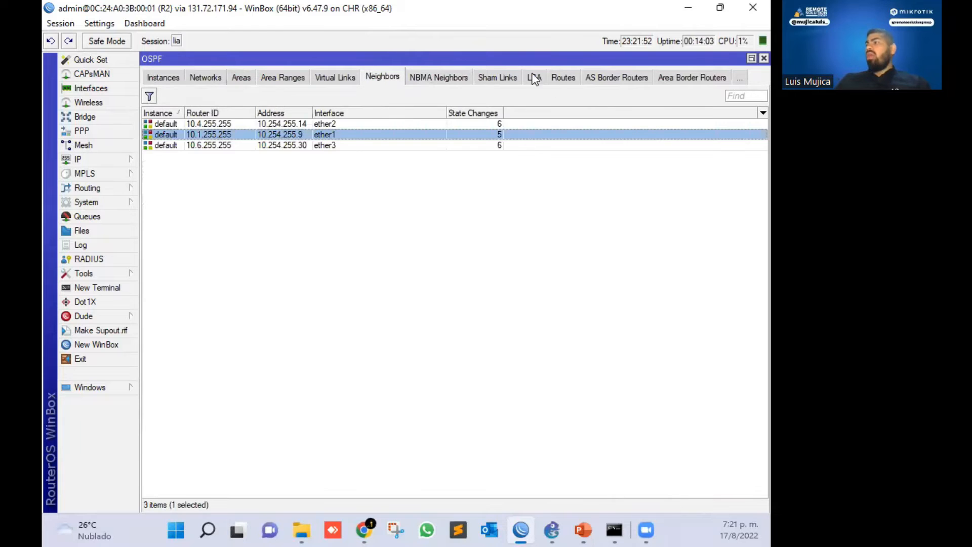
{"action": "left_click", "coordinate": [559, 79]}
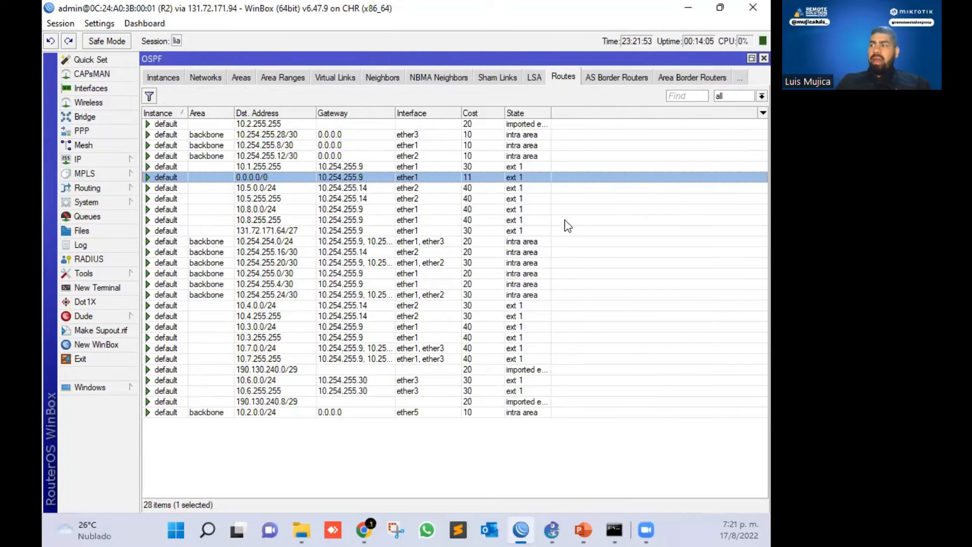
{"action": "left_click", "coordinate": [182, 77]}
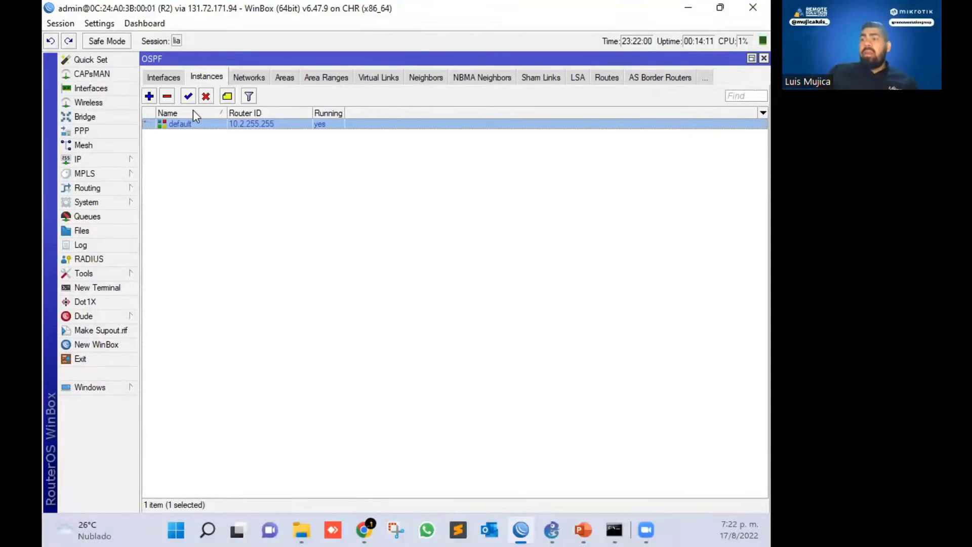
{"action": "left_click", "coordinate": [249, 77]}
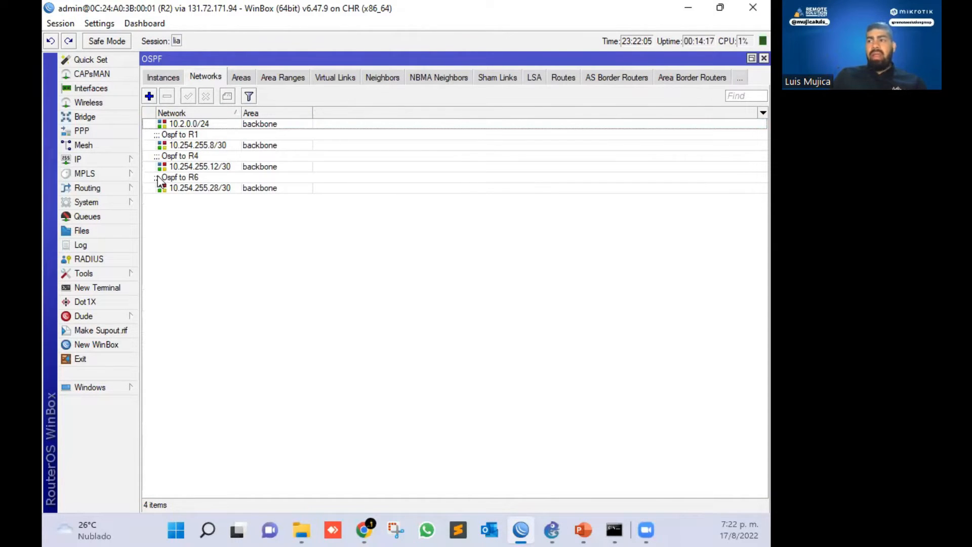
{"action": "left_click", "coordinate": [163, 78]}
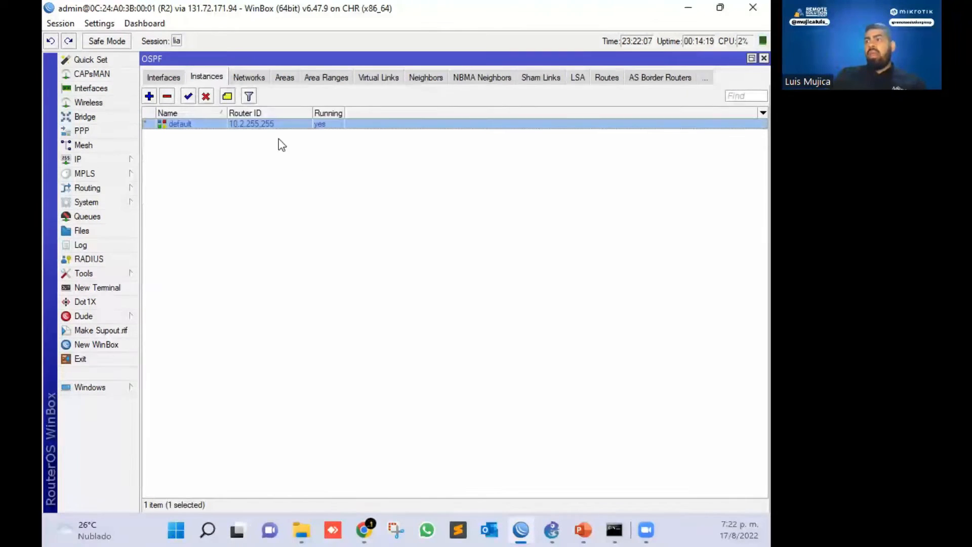
Change the default instance's Redistribute Static Routes from as type 1 to no
{"action": "double_click", "coordinate": [254, 123]}
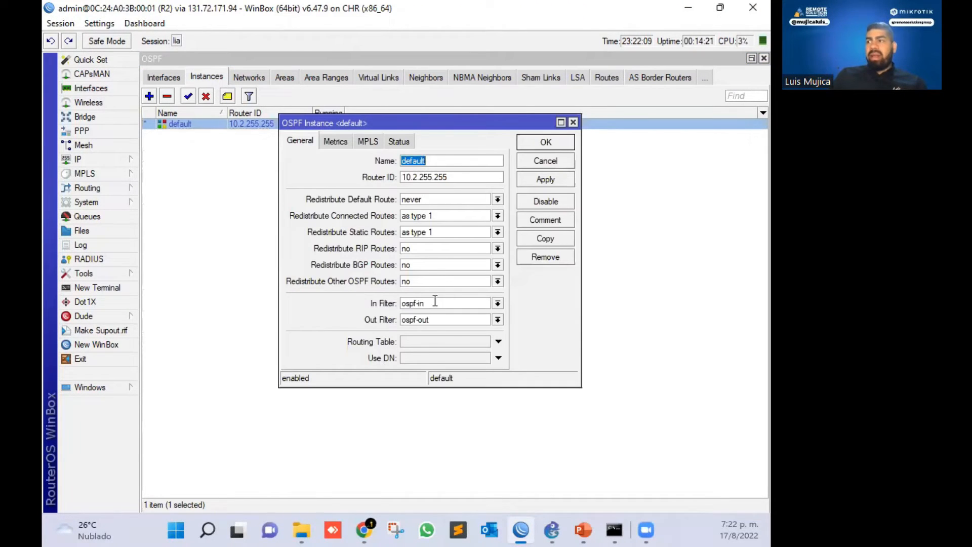
{"action": "left_click", "coordinate": [452, 233]}
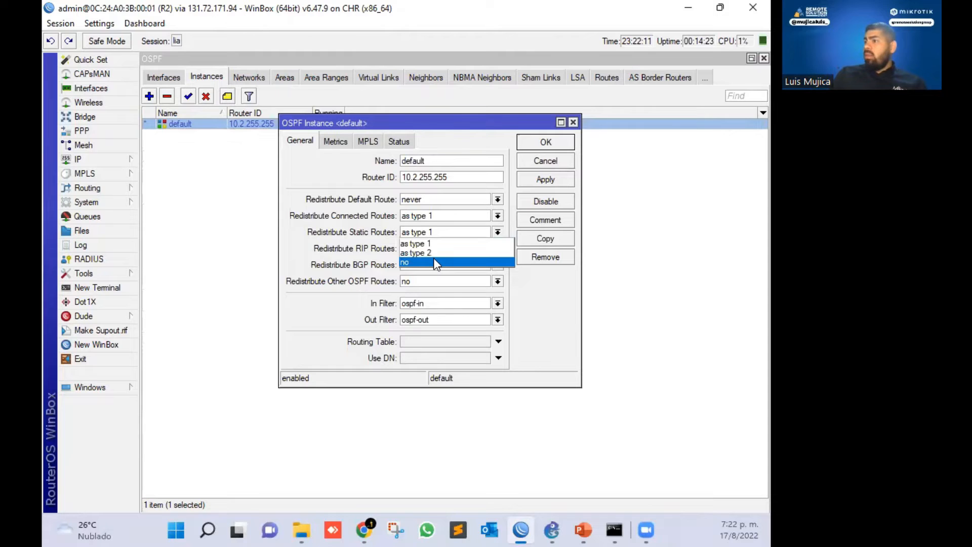
{"action": "left_click", "coordinate": [433, 257]}
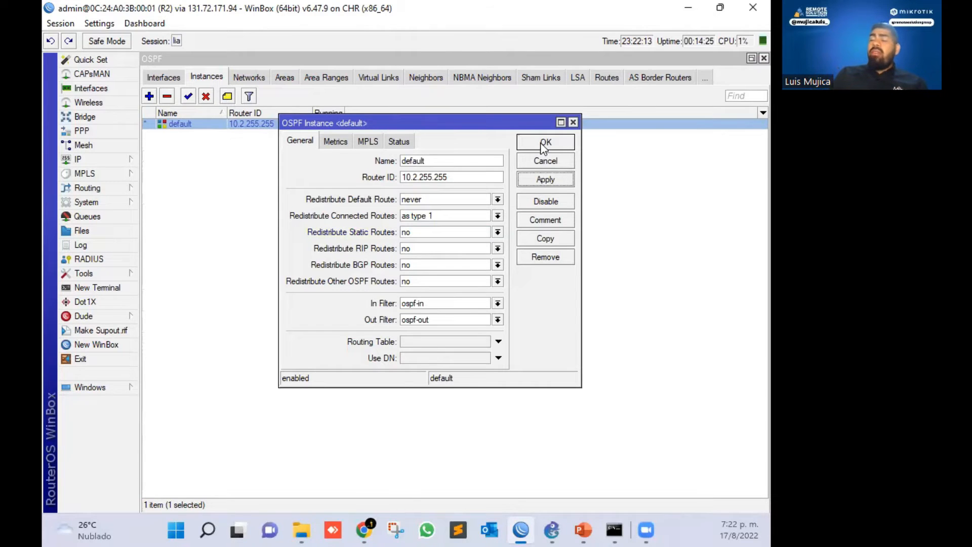
{"action": "left_click", "coordinate": [543, 144]}
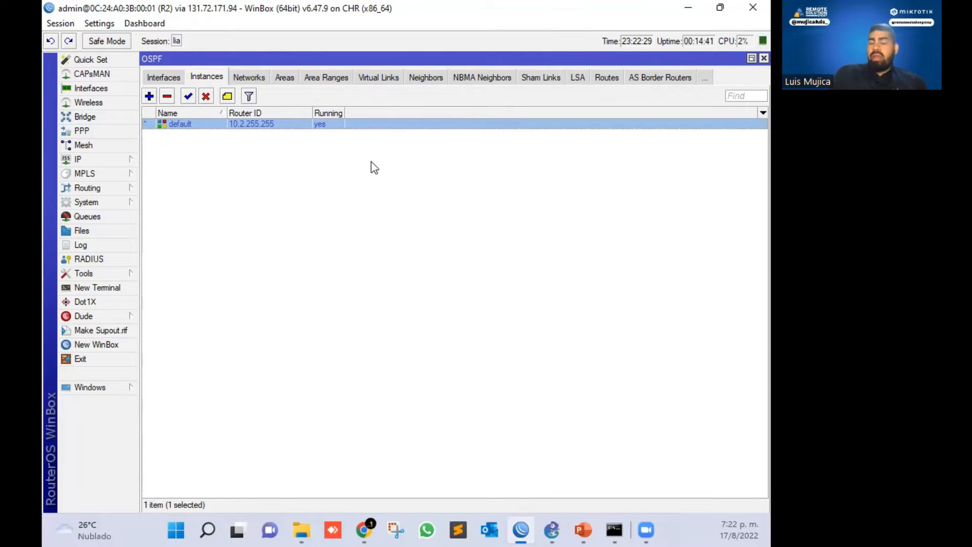
Check R2's full route list, including 10.7.255.255, 10.4.0.0/24 and 10.254.255.12/30
{"action": "left_click", "coordinate": [687, 8]}
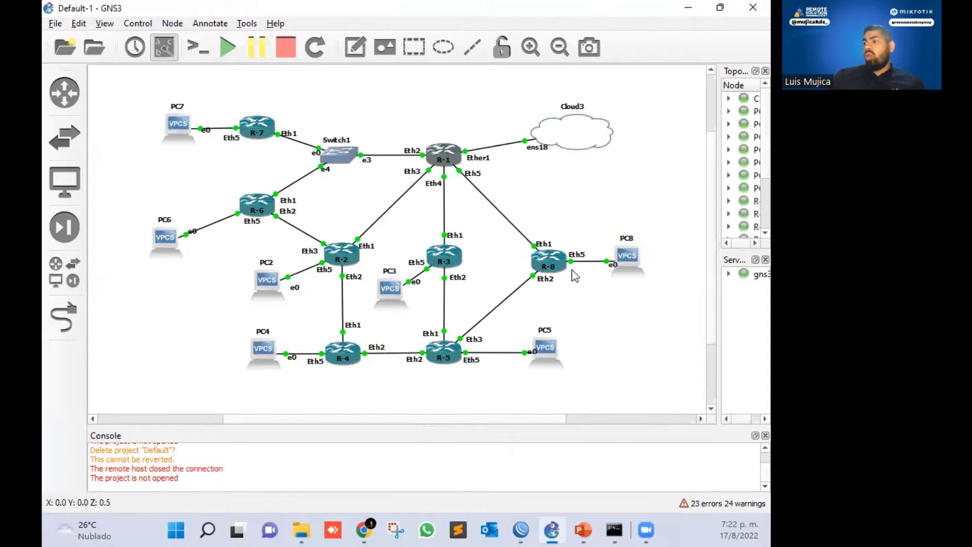
{"action": "left_click", "coordinate": [521, 530]}
{"action": "left_click", "coordinate": [110, 158]}
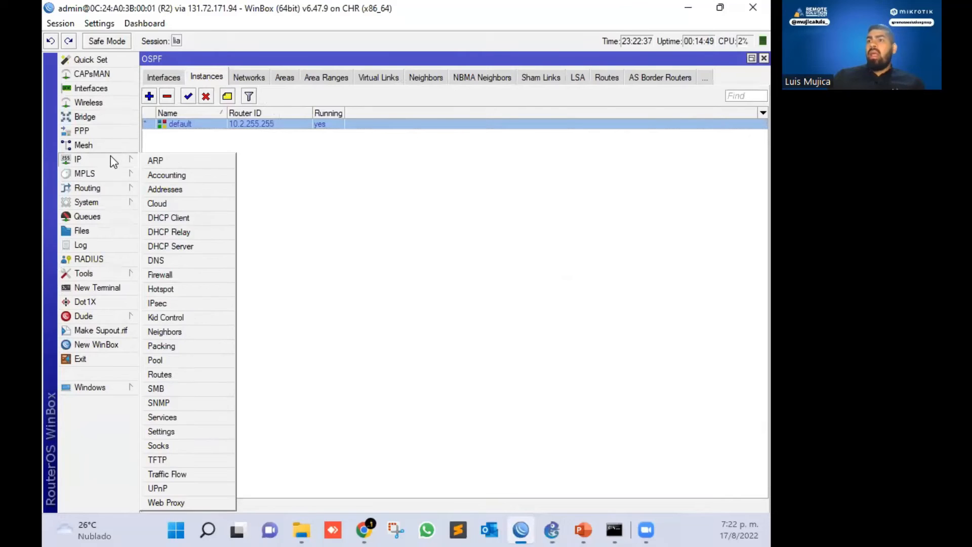
{"action": "left_click", "coordinate": [206, 373]}
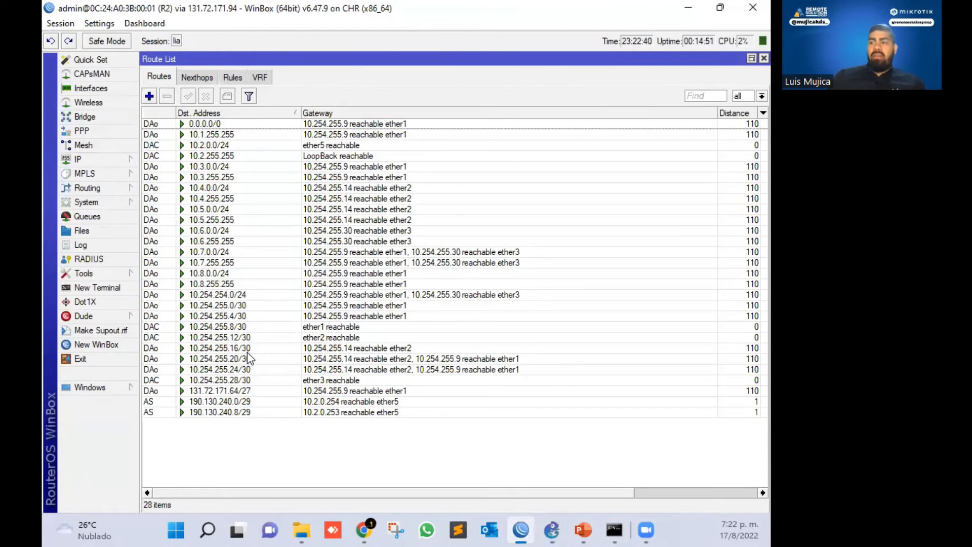
{"action": "left_click", "coordinate": [238, 262]}
{"action": "left_click", "coordinate": [253, 187]}
{"action": "left_click", "coordinate": [215, 337]}
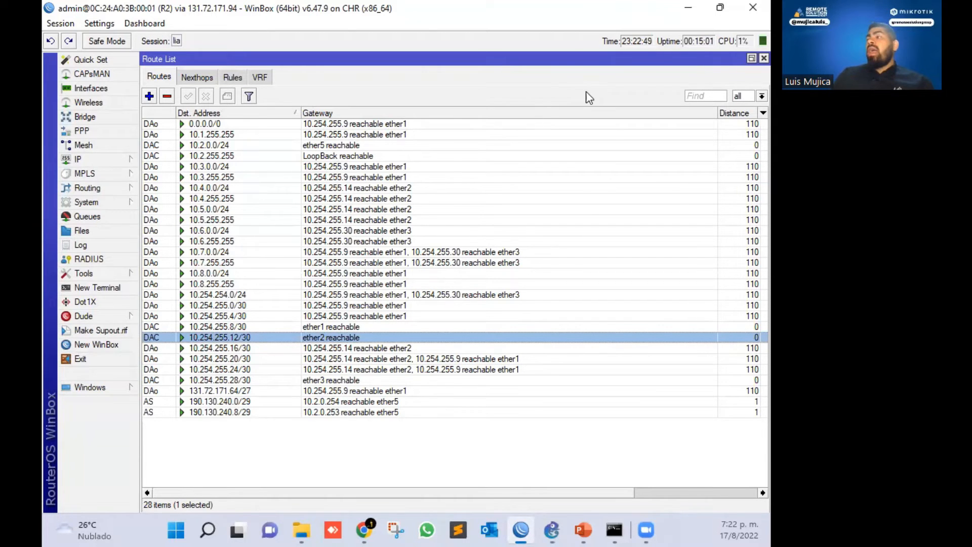
{"action": "left_click", "coordinate": [763, 59]}
Glance at the GNS3 topology, then return to R2's four OSPF networks, including 10.2.0.0/24
{"action": "left_click", "coordinate": [687, 8]}
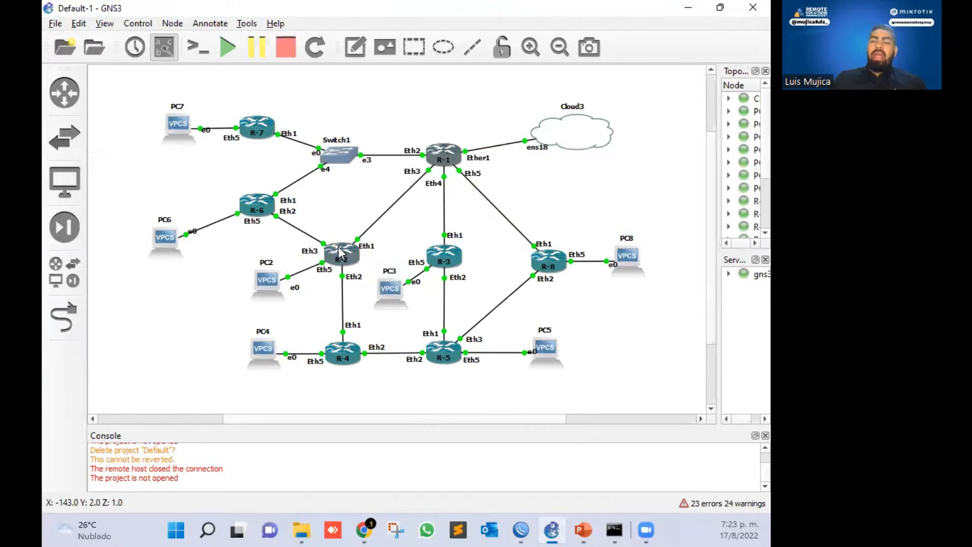
{"action": "left_click", "coordinate": [520, 530]}
{"action": "left_click", "coordinate": [250, 80]}
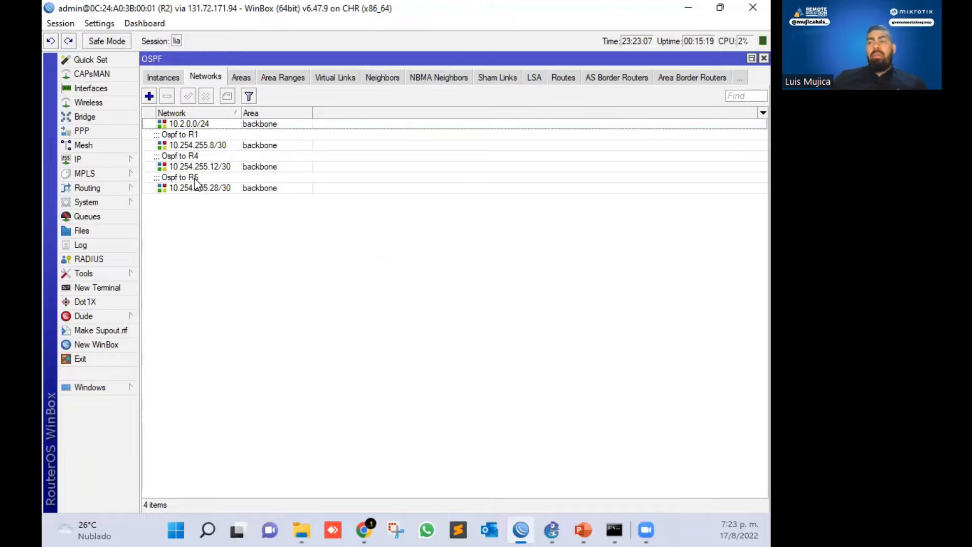
Open R2's address 10.254.255.10/30 on the link to R1, then launch the Ping tool
{"action": "left_click", "coordinate": [178, 138]}
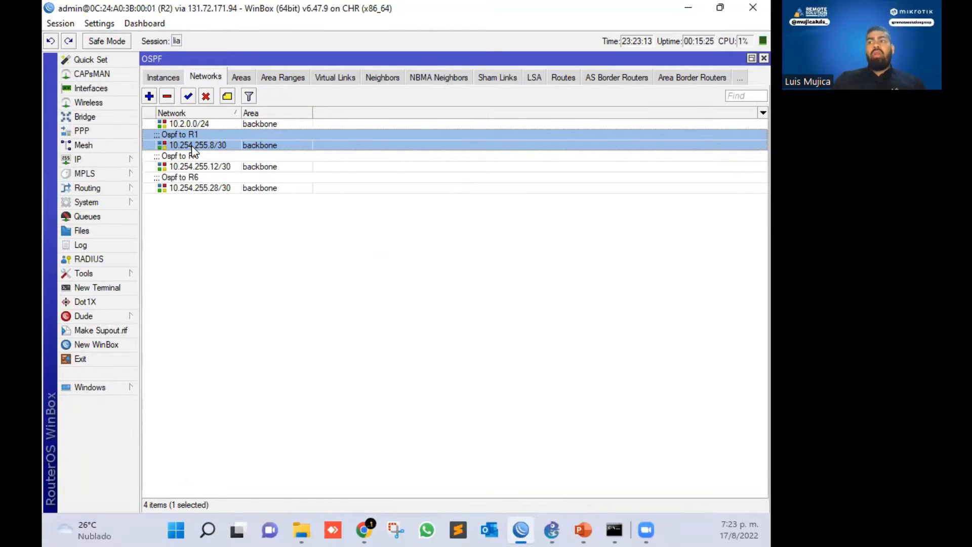
{"action": "left_click", "coordinate": [110, 156]}
{"action": "left_click", "coordinate": [193, 190]}
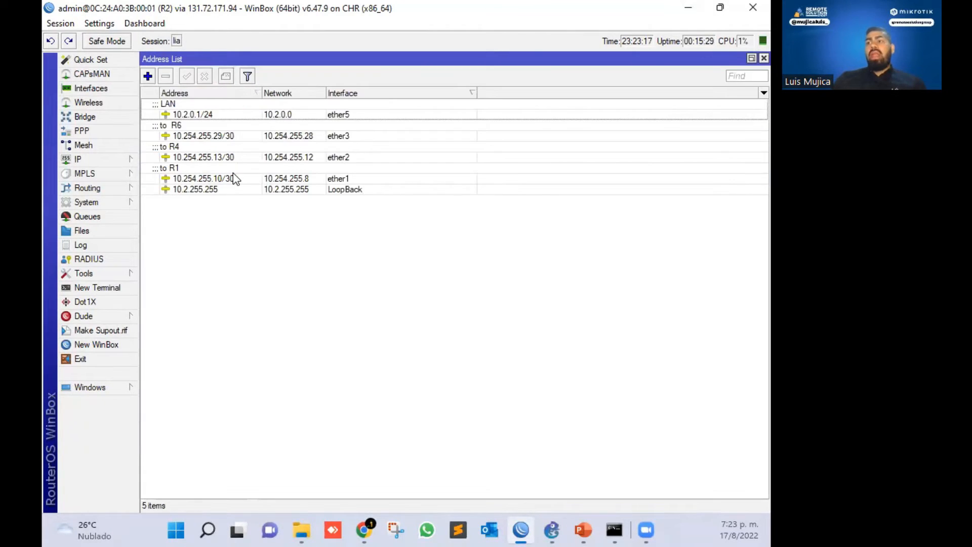
{"action": "left_click", "coordinate": [234, 178]}
{"action": "double_click", "coordinate": [236, 180]}
{"action": "key", "text": "ctrl+c"}
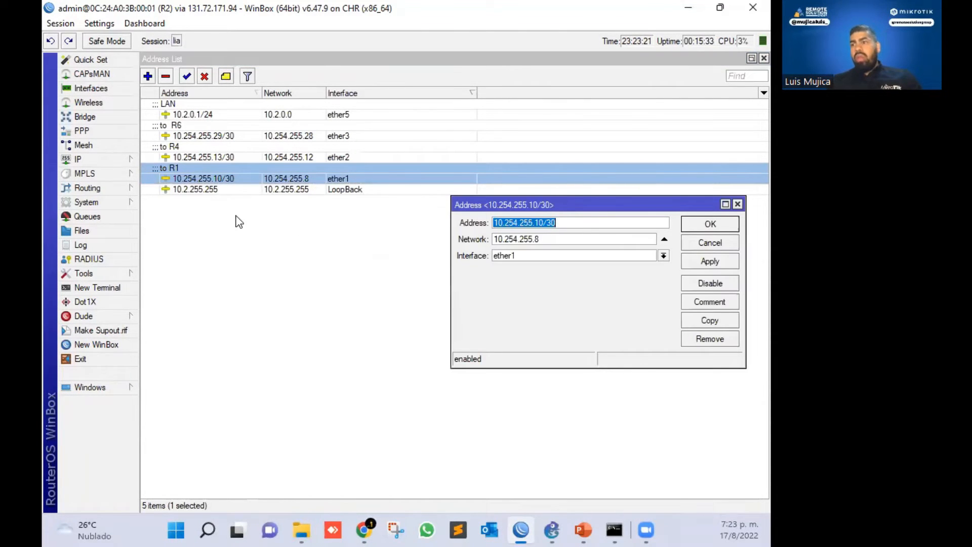
{"action": "left_click", "coordinate": [84, 272]}
{"action": "left_click", "coordinate": [203, 362]}
Ping 10.254.255.9 from R2, getting replies with 0% packet loss
{"action": "key", "text": "ctrl+v"}
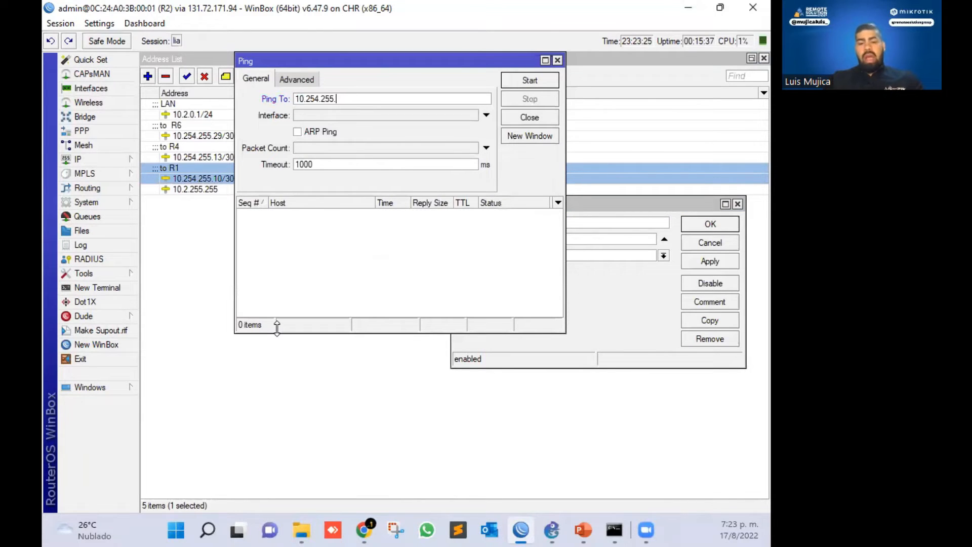
{"action": "key", "text": "Return"}
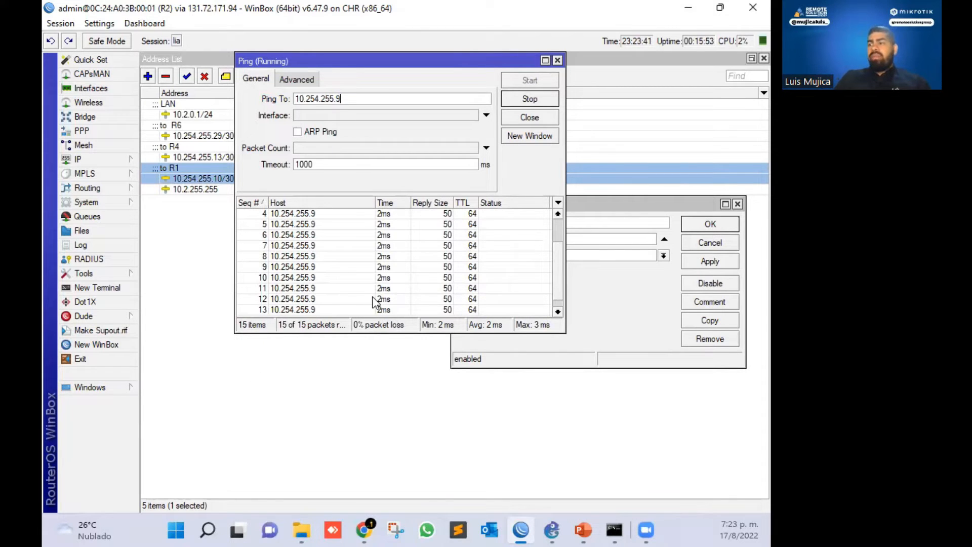
{"action": "left_click_drag", "start_coordinate": [390, 61], "coordinate": [454, 109]}
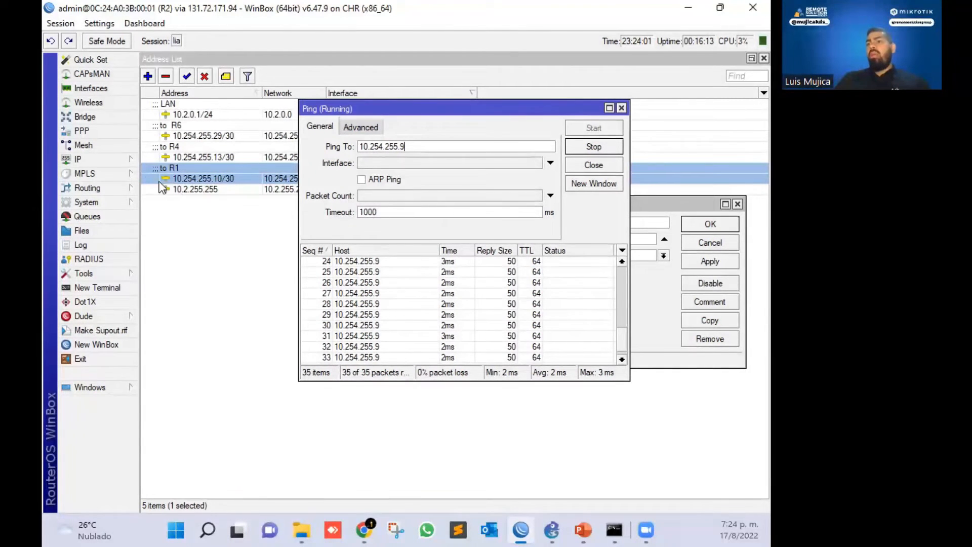
Glance at R2's empty ARP table and close it
{"action": "left_click", "coordinate": [101, 162]}
{"action": "left_click", "coordinate": [186, 159]}
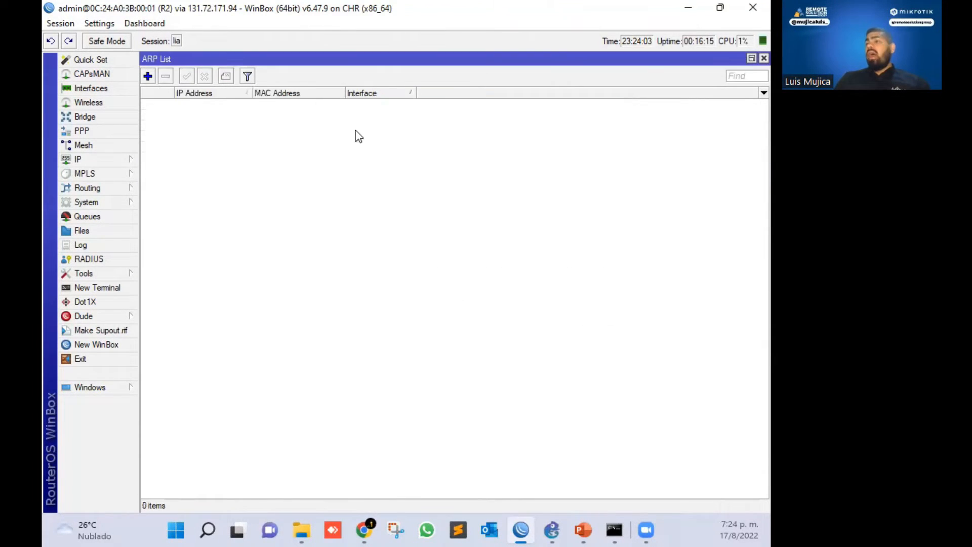
{"action": "left_click", "coordinate": [764, 59]}
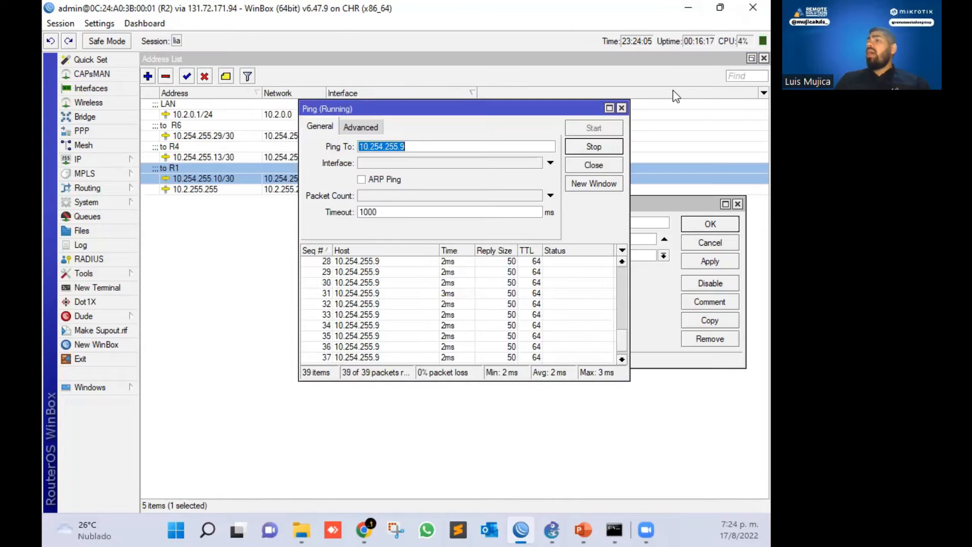
{"action": "left_click", "coordinate": [87, 159]}
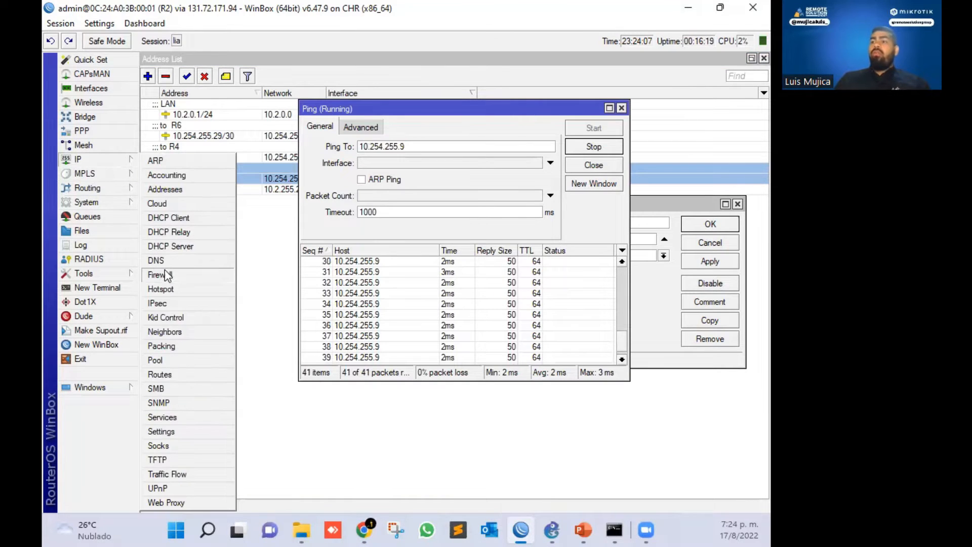
Add an R2 firewall filter rule: chain input, protocol ospf (89), action drop
{"action": "left_click", "coordinate": [158, 274]}
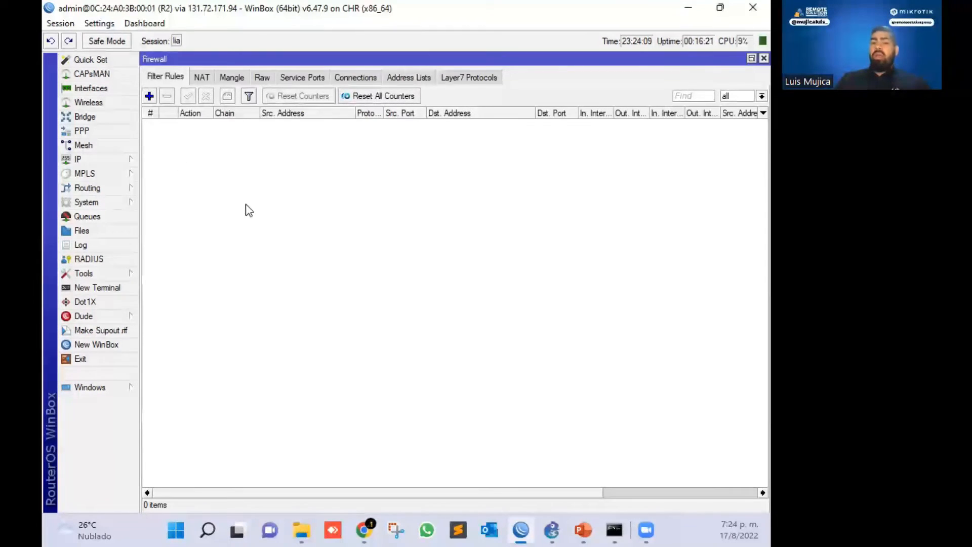
{"action": "left_click", "coordinate": [148, 95]}
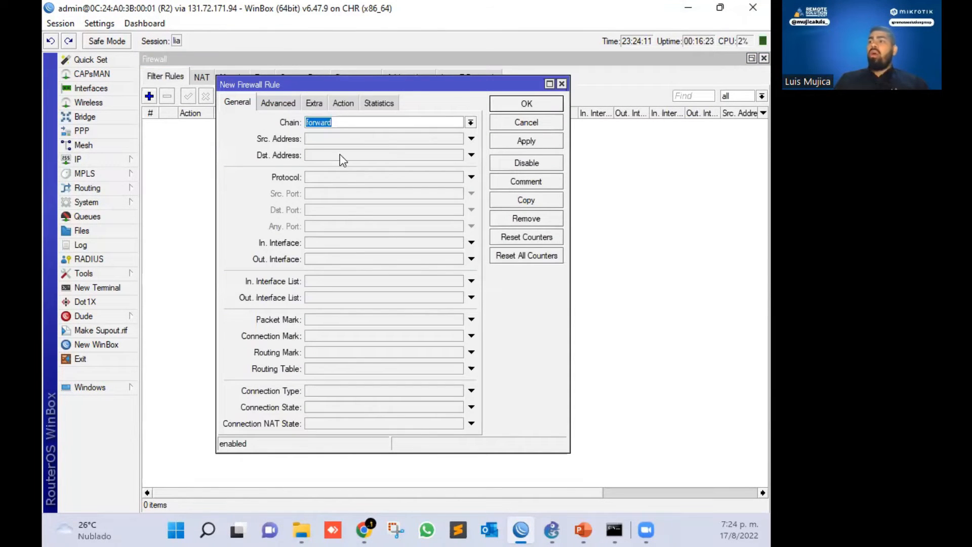
{"action": "left_click", "coordinate": [370, 178]}
{"action": "left_click", "coordinate": [457, 177]}
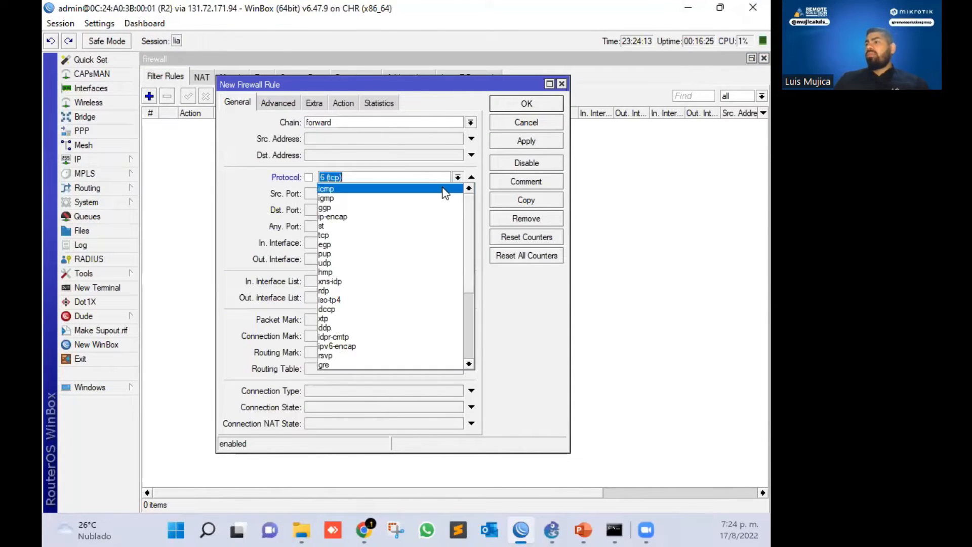
{"action": "scroll", "coordinate": [375, 308], "scroll_direction": "down", "scroll_amount": 4}
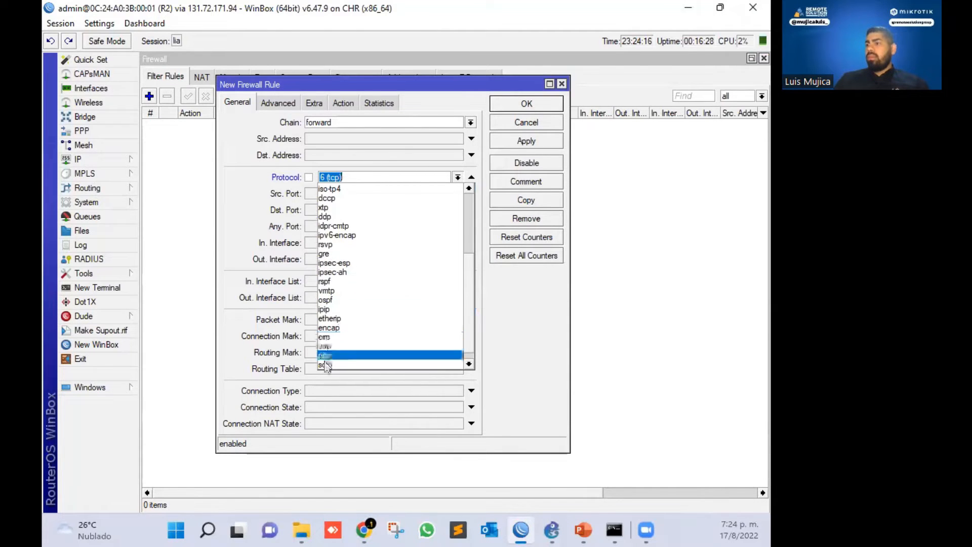
{"action": "left_click", "coordinate": [334, 300]}
{"action": "left_click", "coordinate": [470, 122]}
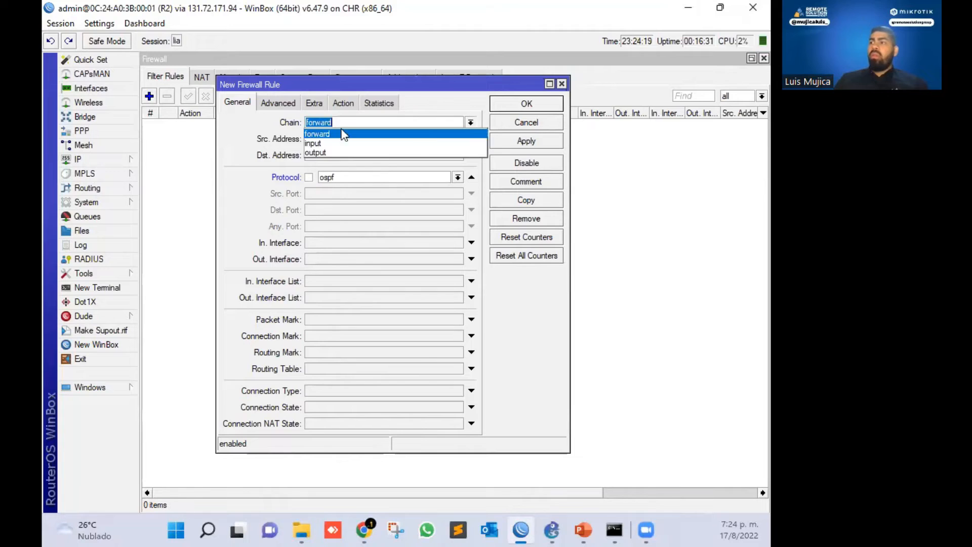
{"action": "left_click", "coordinate": [319, 142]}
{"action": "left_click", "coordinate": [338, 103]}
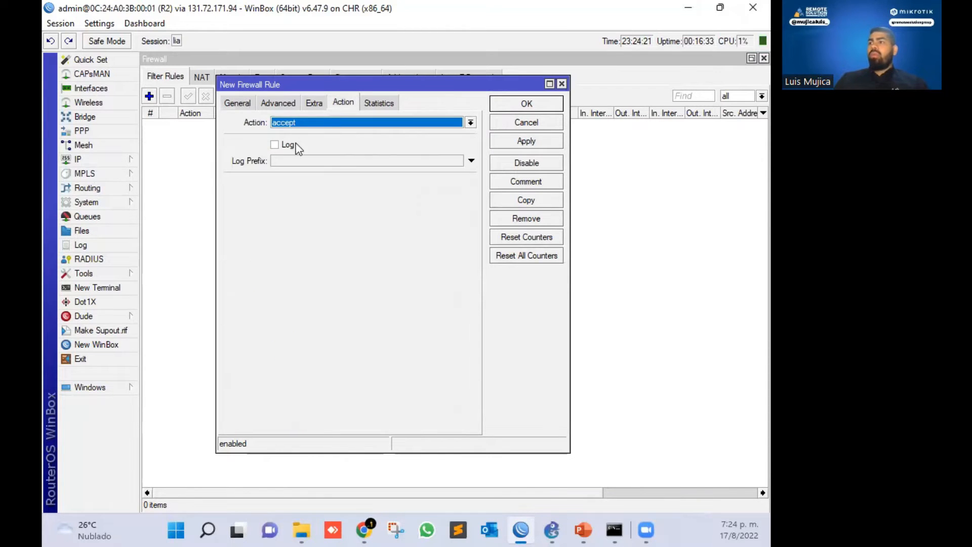
{"action": "left_click", "coordinate": [291, 124]}
{"action": "left_click", "coordinate": [294, 162]}
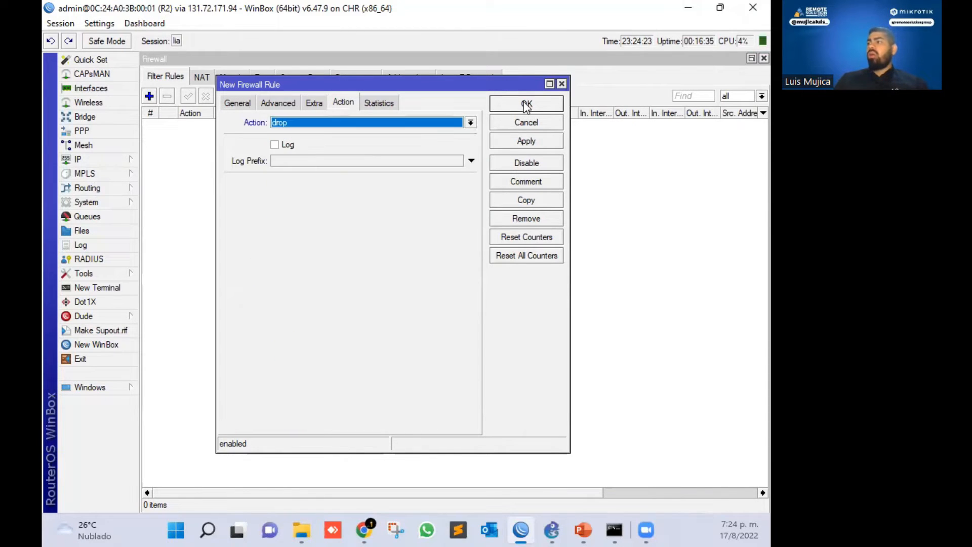
{"action": "left_click", "coordinate": [526, 103]}
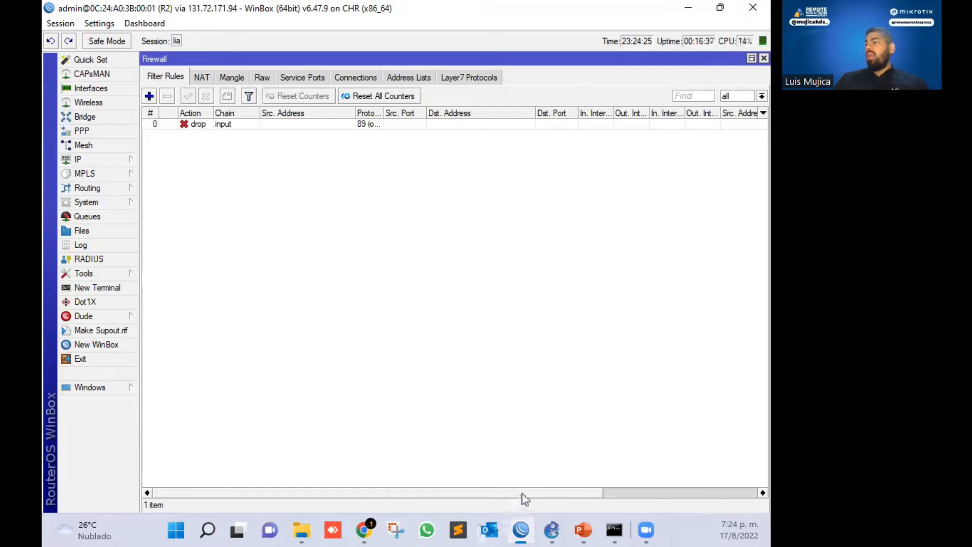
Reopen the OSPF drop rule to verify its chain and protocol, closing it unchanged
{"action": "left_click_drag", "start_coordinate": [521, 492], "coordinate": [676, 493]}
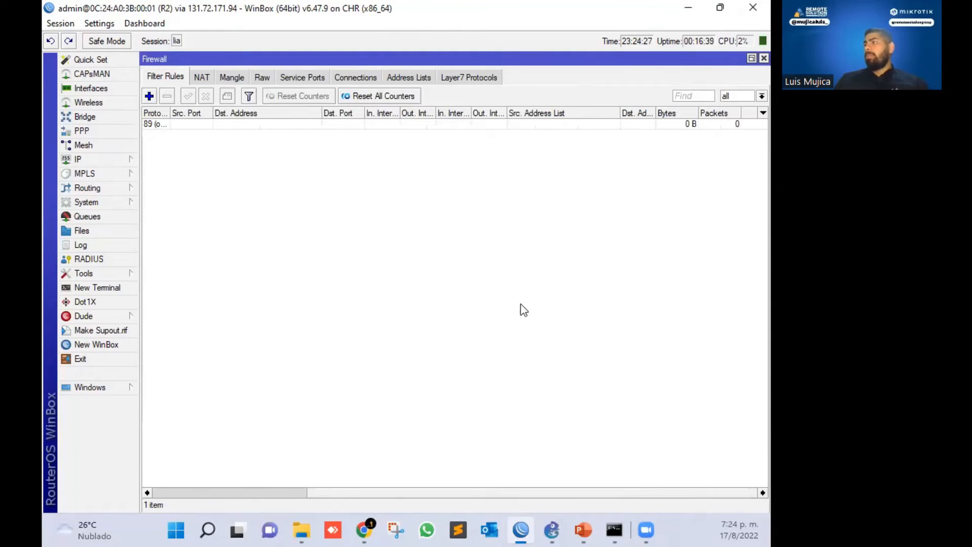
{"action": "double_click", "coordinate": [294, 127]}
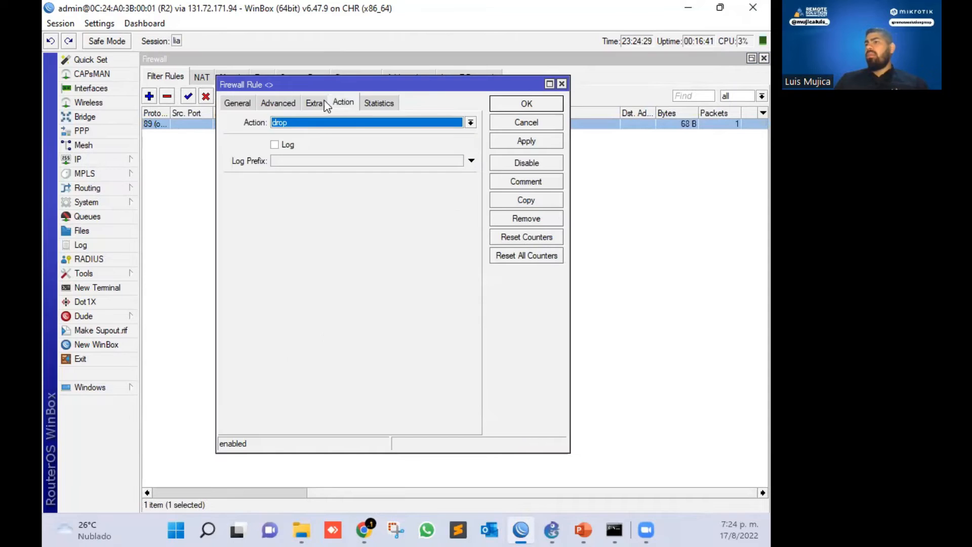
{"action": "left_click", "coordinate": [237, 102]}
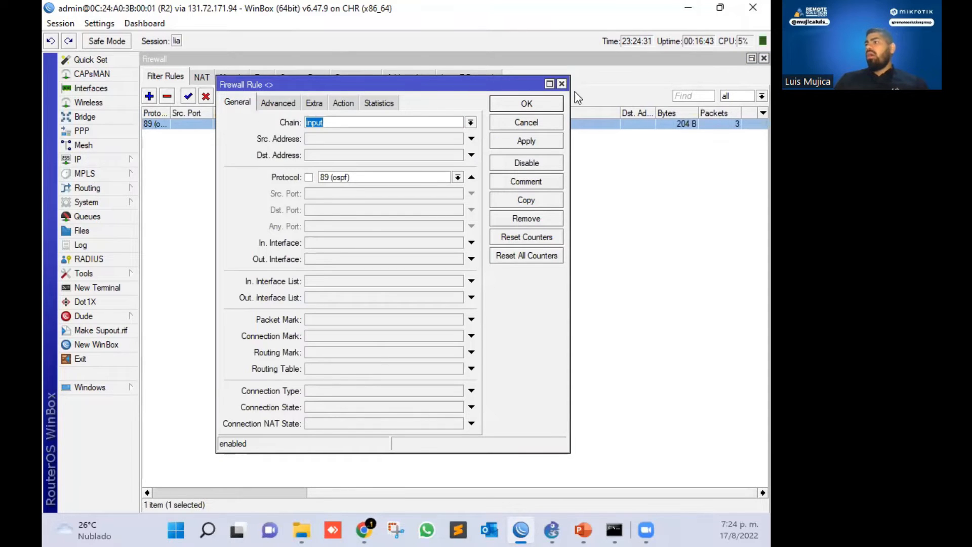
{"action": "left_click", "coordinate": [536, 104]}
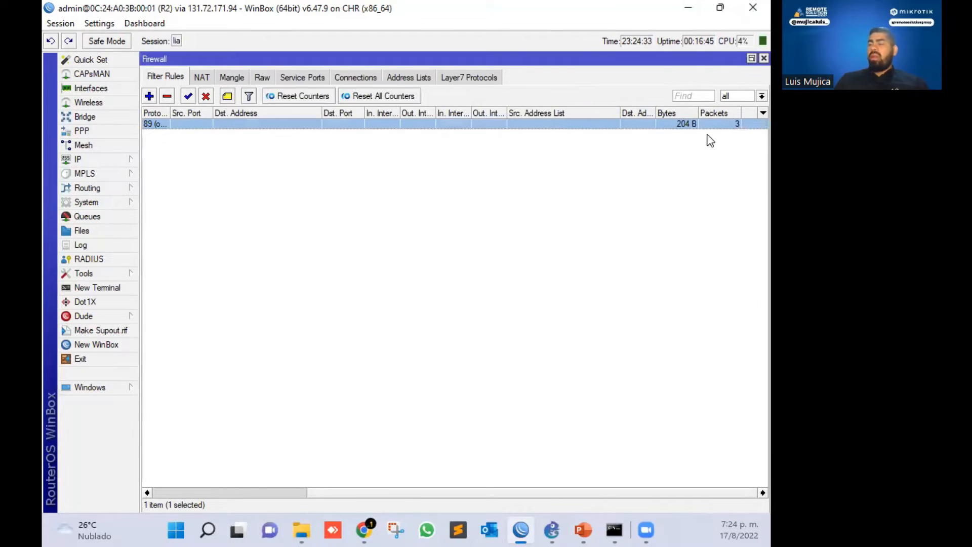
Review R2's 28-route table and OSPF interface states, then start a New WinBox login
{"action": "left_click", "coordinate": [120, 160]}
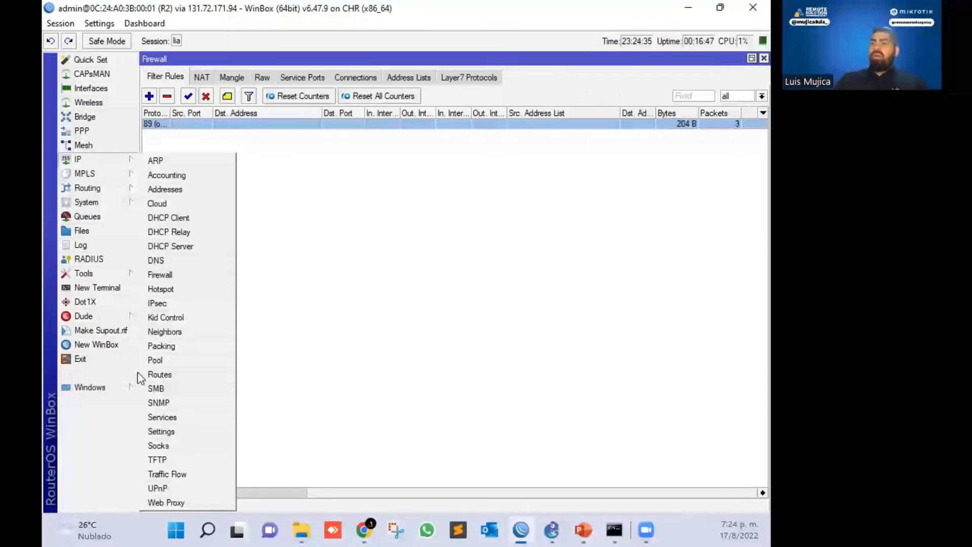
{"action": "left_click", "coordinate": [187, 375]}
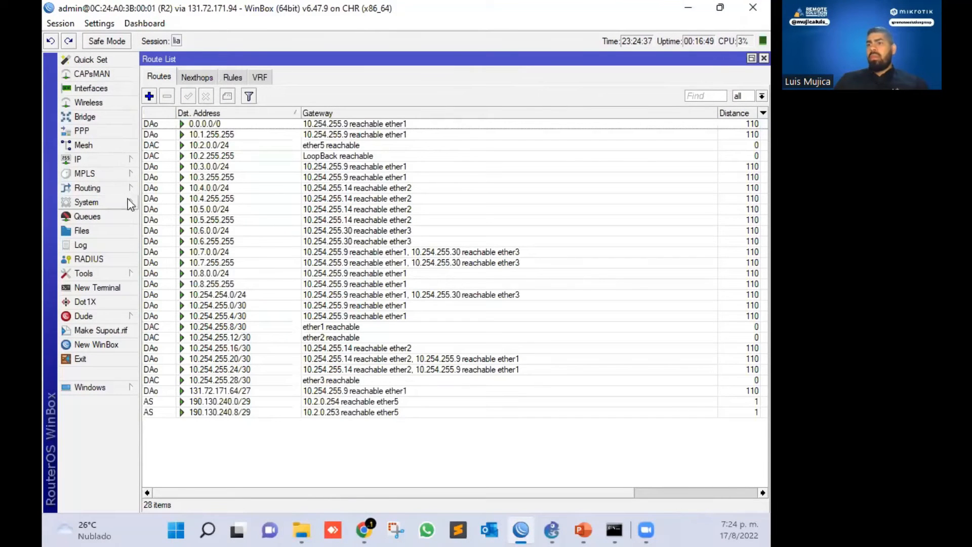
{"action": "left_click", "coordinate": [113, 188]}
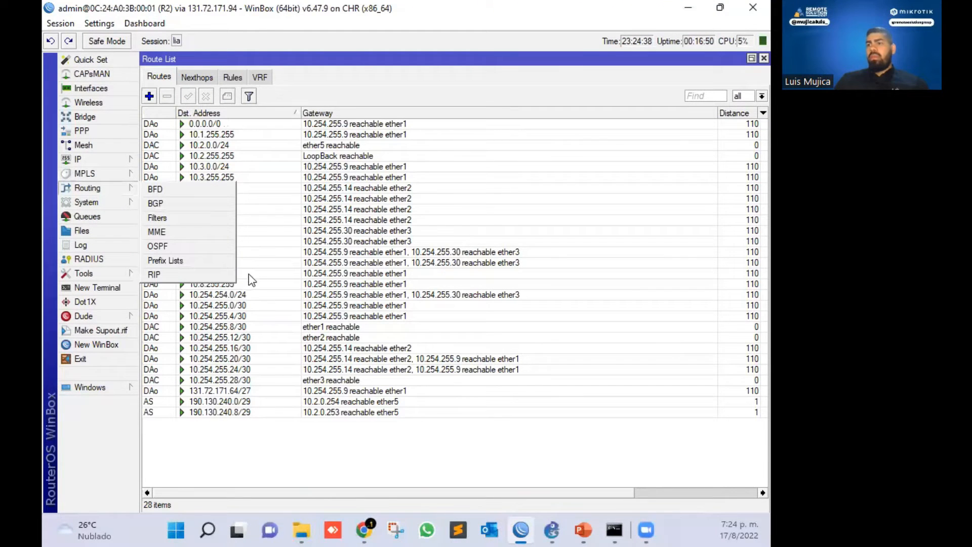
{"action": "left_click", "coordinate": [181, 248]}
{"action": "left_click", "coordinate": [158, 76]}
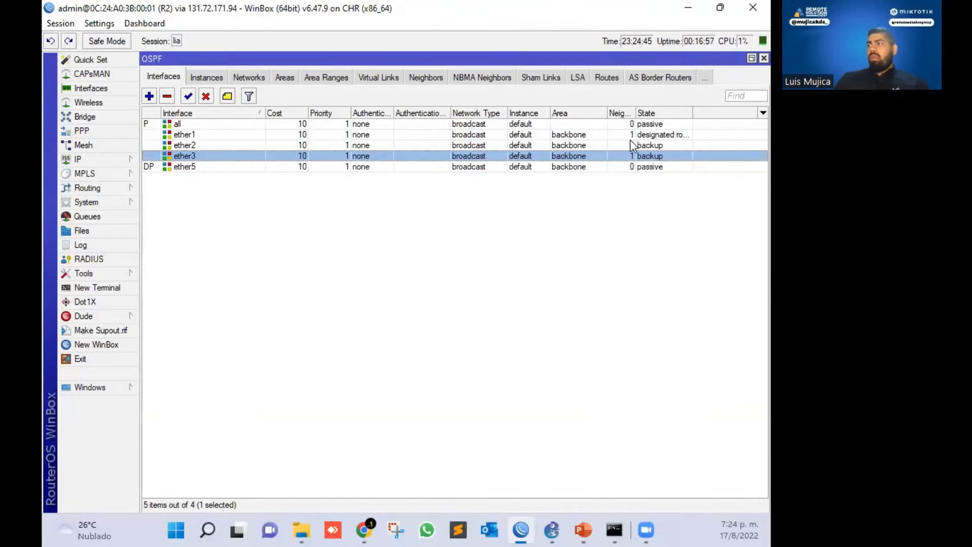
{"action": "left_click", "coordinate": [763, 59]}
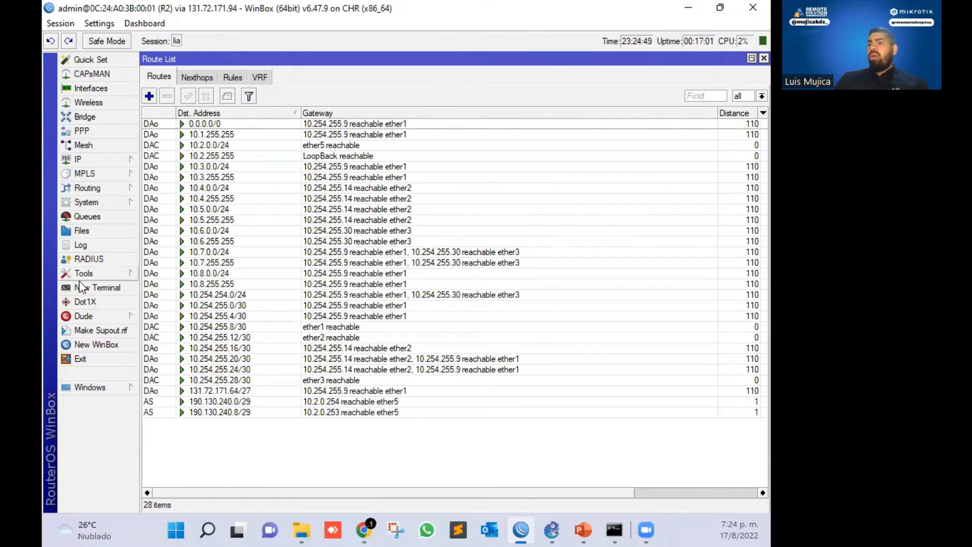
{"action": "left_click", "coordinate": [96, 344]}
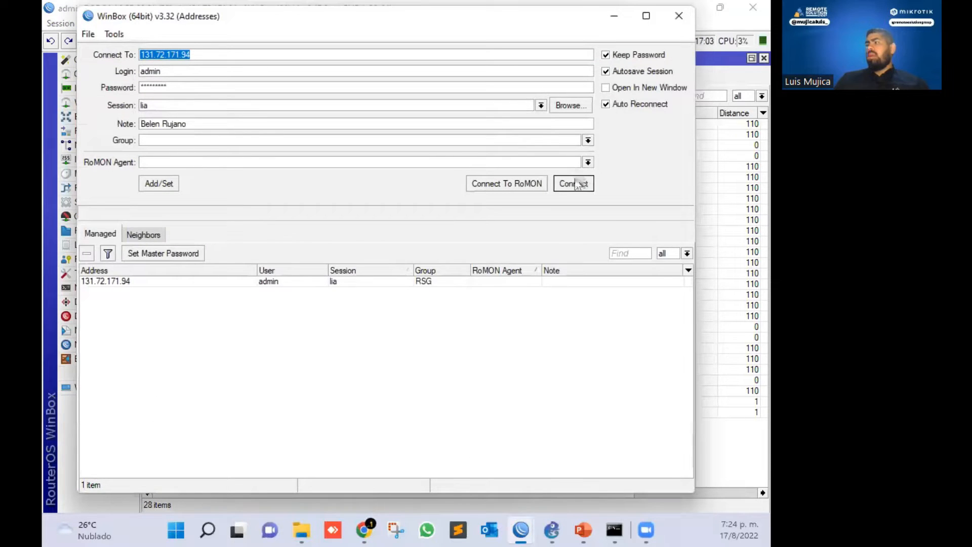
Log in to R1 in a new full-screen WinBox session and close its open lists
{"action": "left_click", "coordinate": [577, 184]}
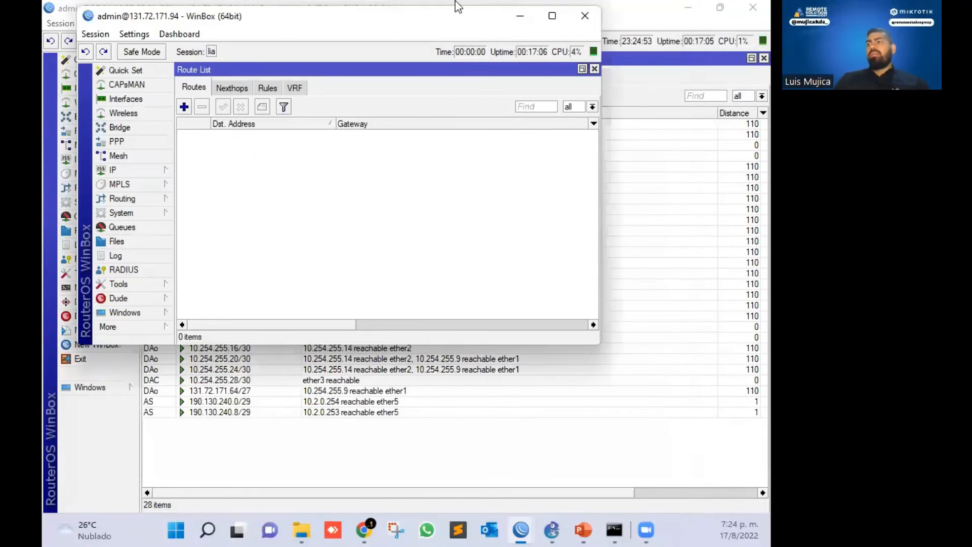
{"action": "left_click", "coordinate": [552, 16]}
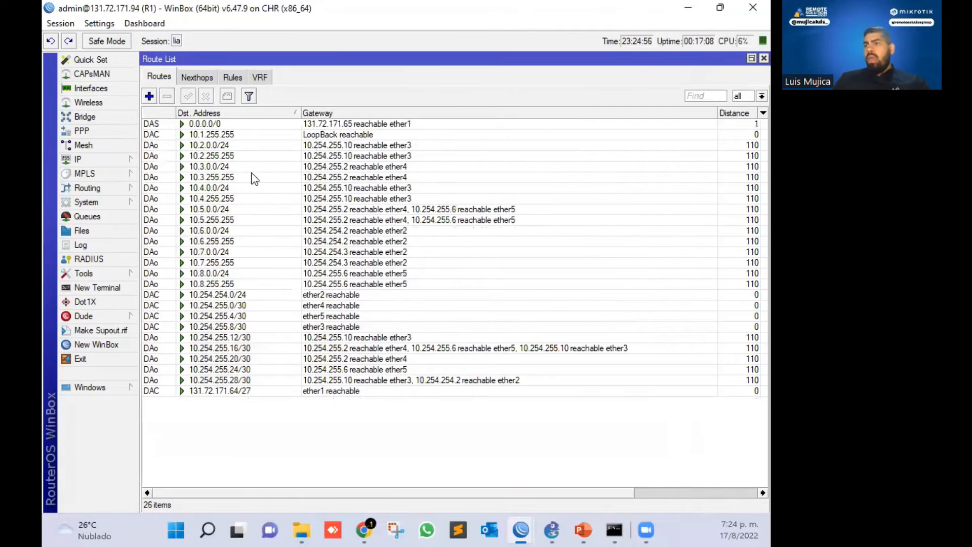
{"action": "left_click", "coordinate": [224, 220]}
{"action": "key", "text": "Escape"}
{"action": "key", "text": "Escape"}
{"action": "key", "text": "Escape"}
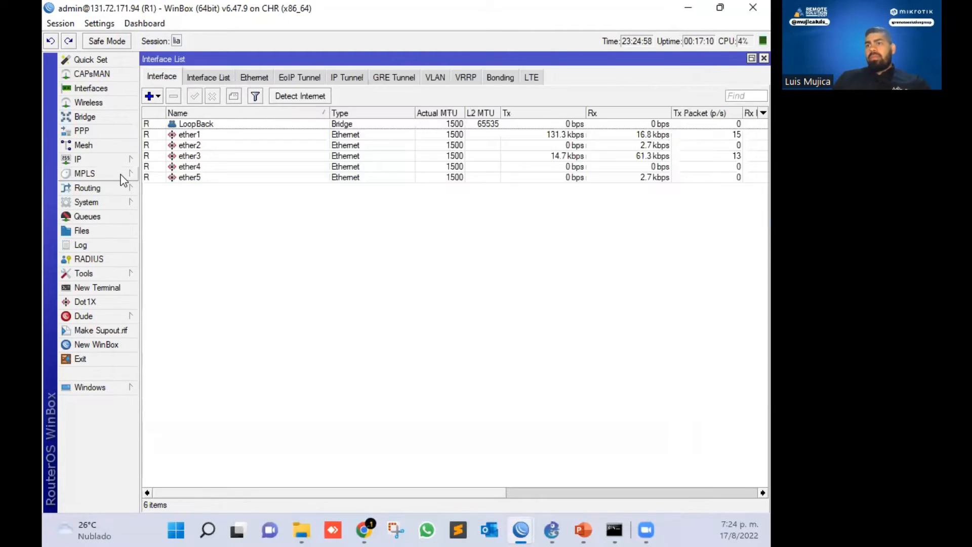
Review R1's OSPF neighbors and interfaces, including the ether3 neighbor and interface
{"action": "left_click", "coordinate": [88, 188]}
{"action": "left_click", "coordinate": [157, 246]}
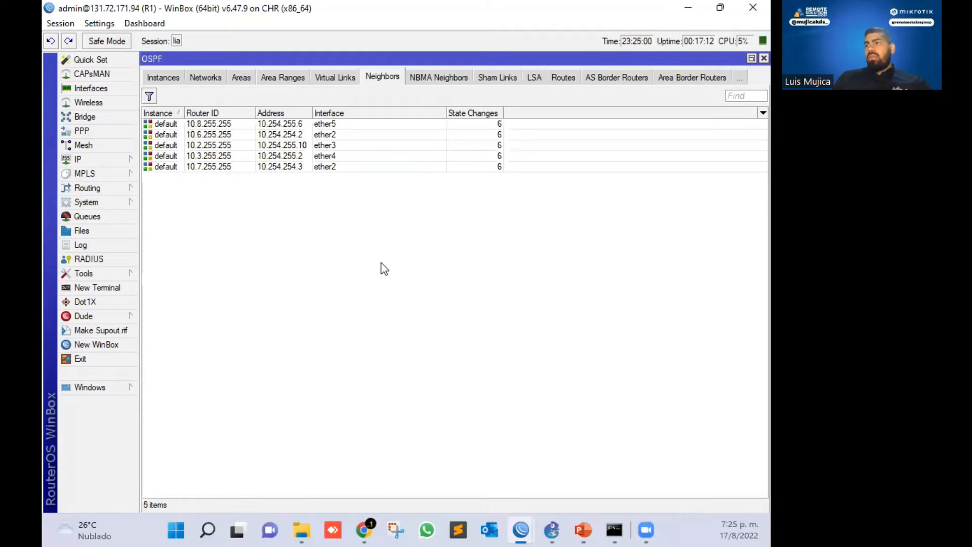
{"action": "left_click", "coordinate": [352, 146]}
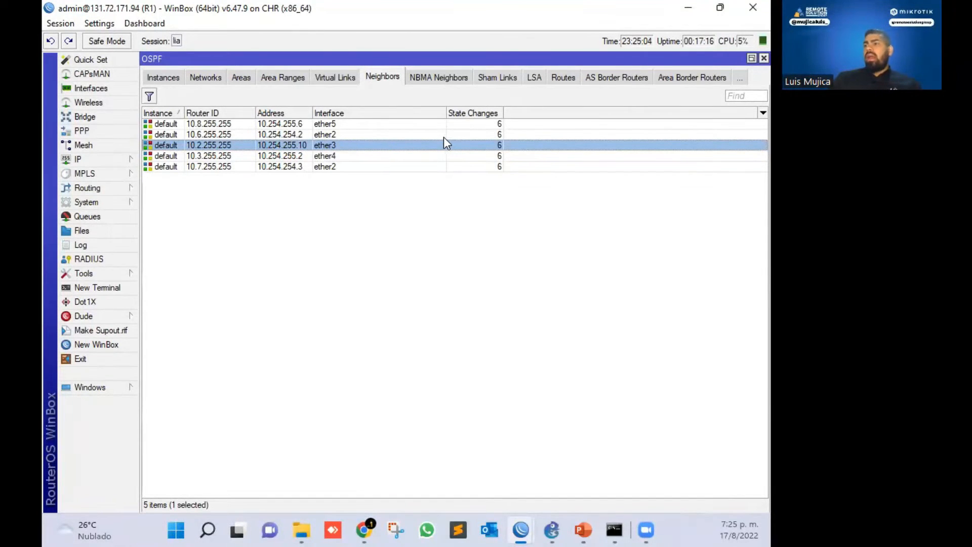
{"action": "left_click", "coordinate": [163, 77]}
{"action": "left_click", "coordinate": [164, 76]}
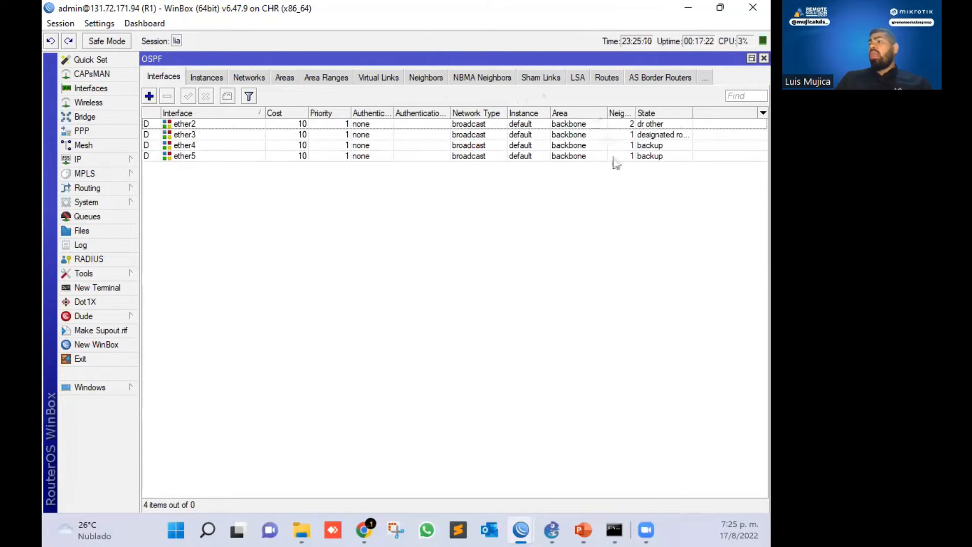
{"action": "left_click", "coordinate": [315, 135]}
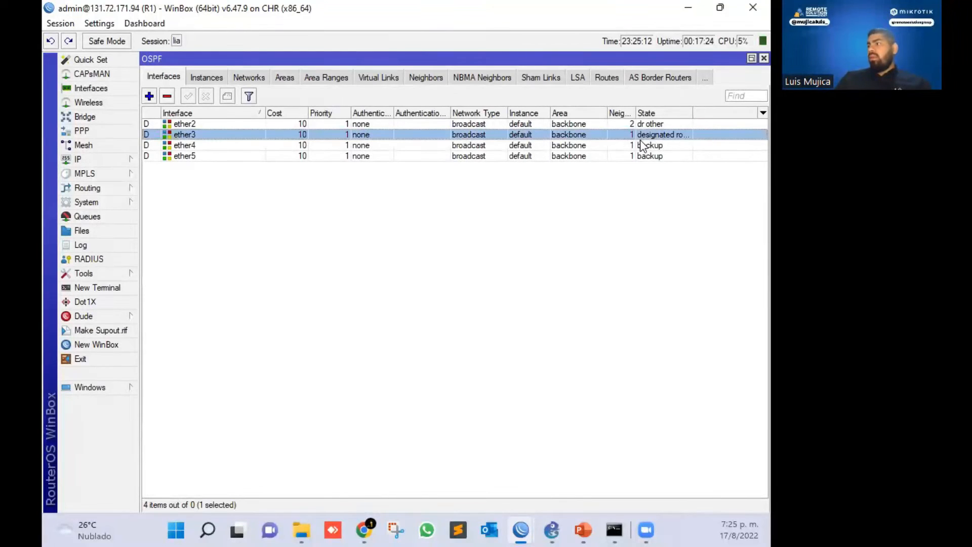
{"action": "left_click", "coordinate": [424, 81]}
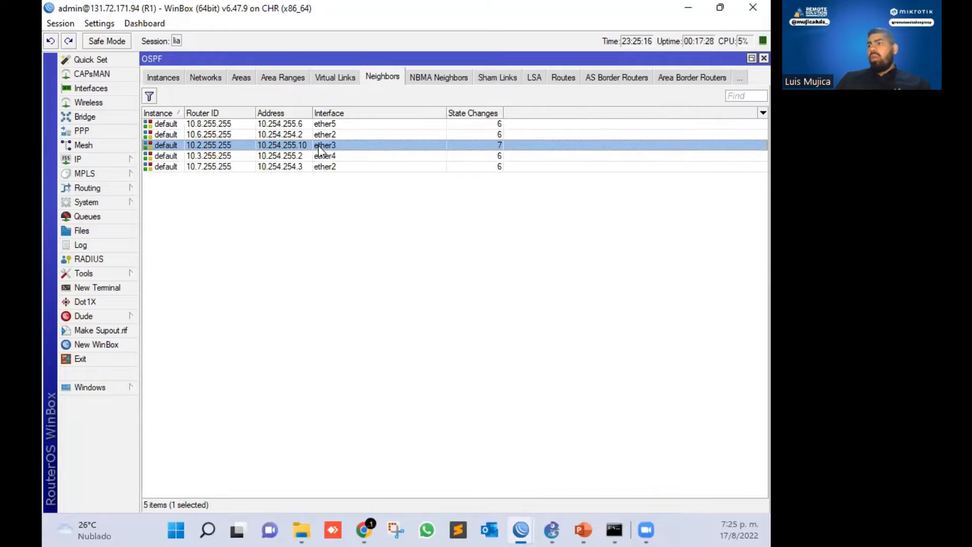
Show R1's route list, select 10.3.0.0/24, and snap R1's window to the right half
{"action": "left_click", "coordinate": [102, 159]}
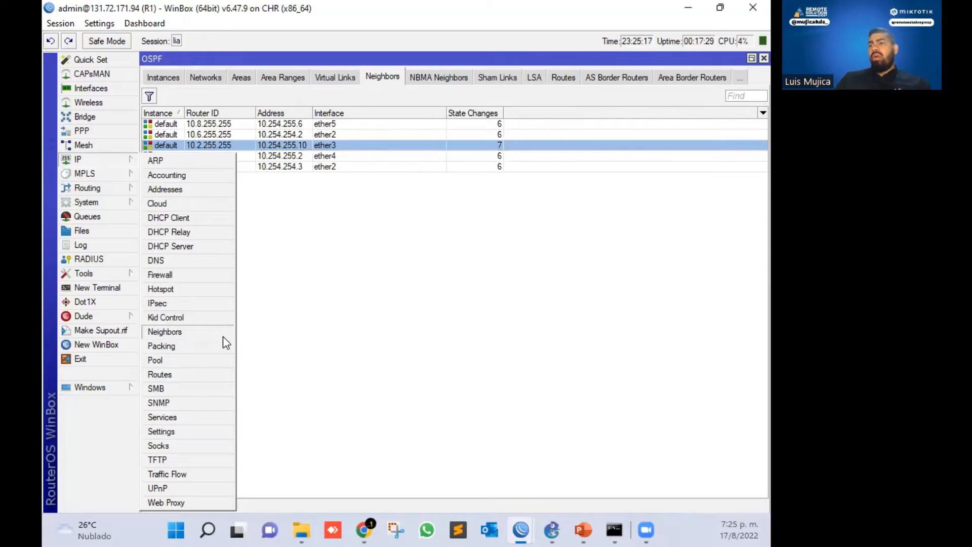
{"action": "left_click", "coordinate": [192, 375]}
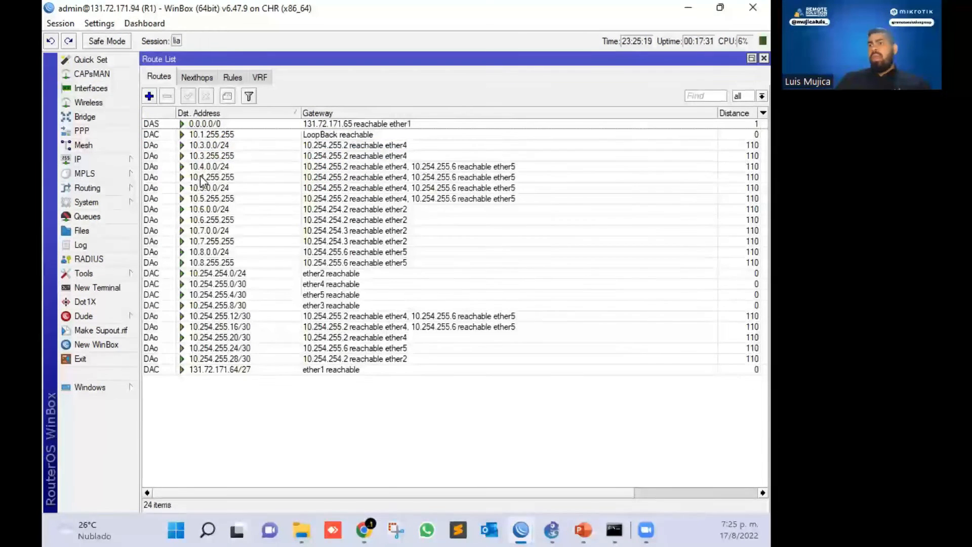
{"action": "left_click", "coordinate": [227, 145]}
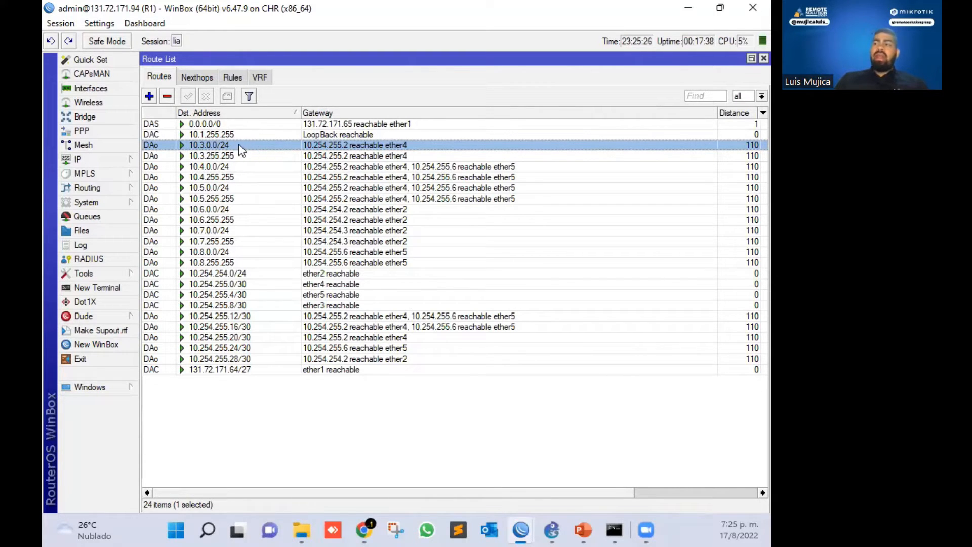
{"action": "key", "text": "super+Right"}
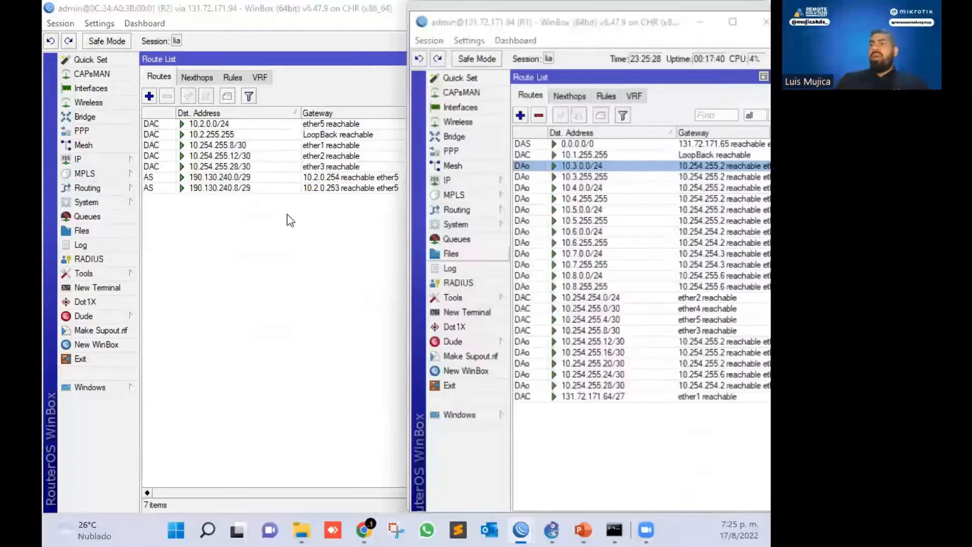
Place R2 on the left and delete its firewall filter rule dropping OSPF input traffic
{"action": "left_click", "coordinate": [102, 189]}
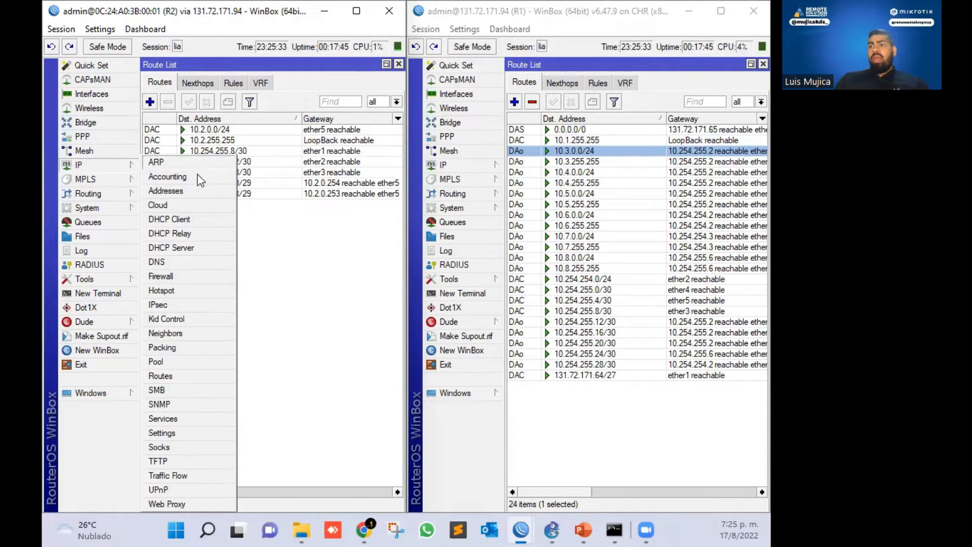
{"action": "left_click", "coordinate": [193, 276]}
{"action": "left_click_drag", "start_coordinate": [270, 492], "coordinate": [412, 487]}
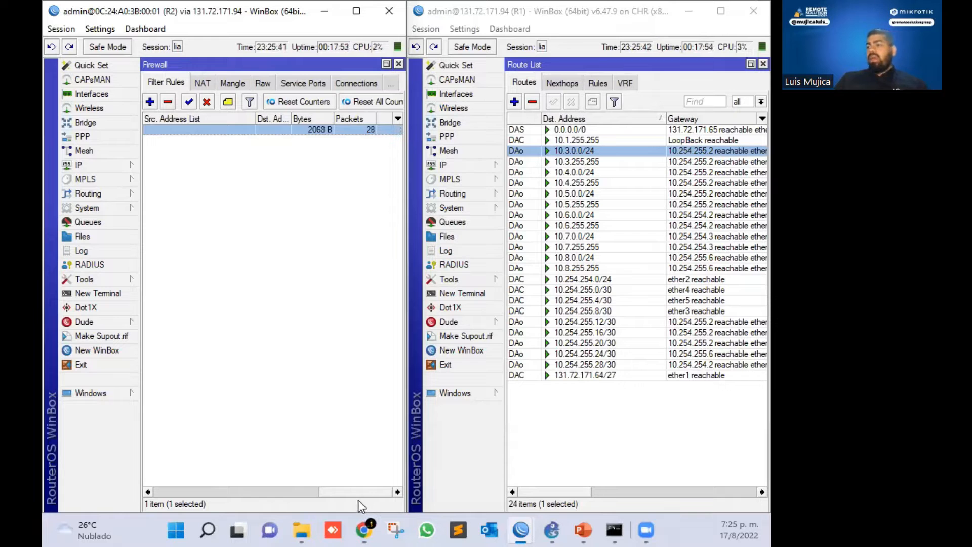
{"action": "left_click_drag", "start_coordinate": [329, 492], "coordinate": [127, 488]}
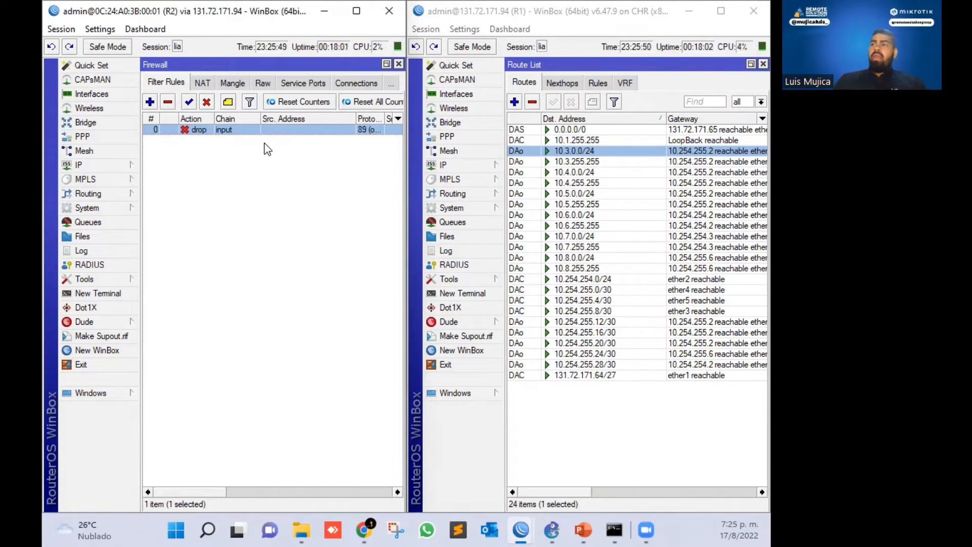
{"action": "left_click", "coordinate": [173, 104]}
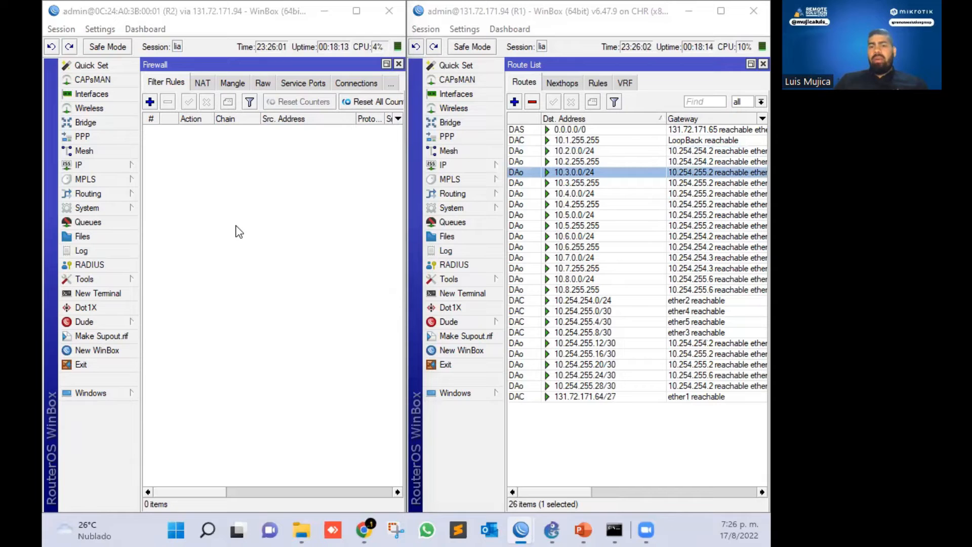
Minimize R1's WinBox window and maximize R2's window to full screen
{"action": "left_click", "coordinate": [276, 230]}
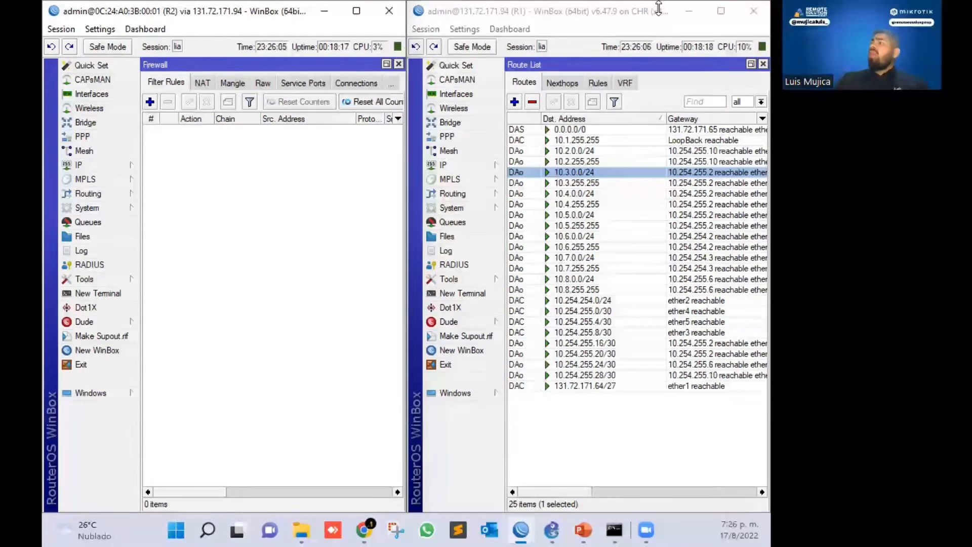
{"action": "left_click", "coordinate": [626, 13]}
{"action": "left_click_drag", "start_coordinate": [626, 13], "coordinate": [580, 69]}
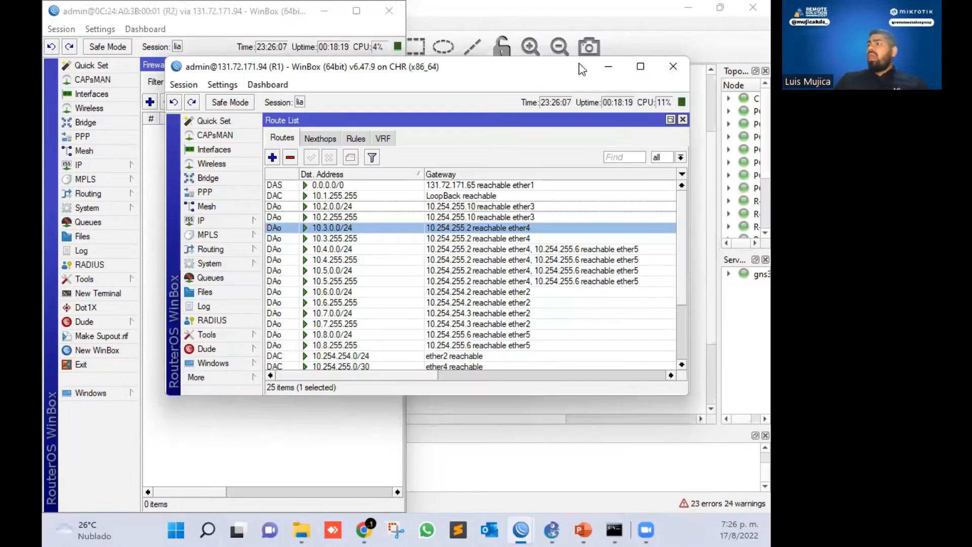
{"action": "left_click", "coordinate": [606, 68]}
{"action": "left_click", "coordinate": [358, 12]}
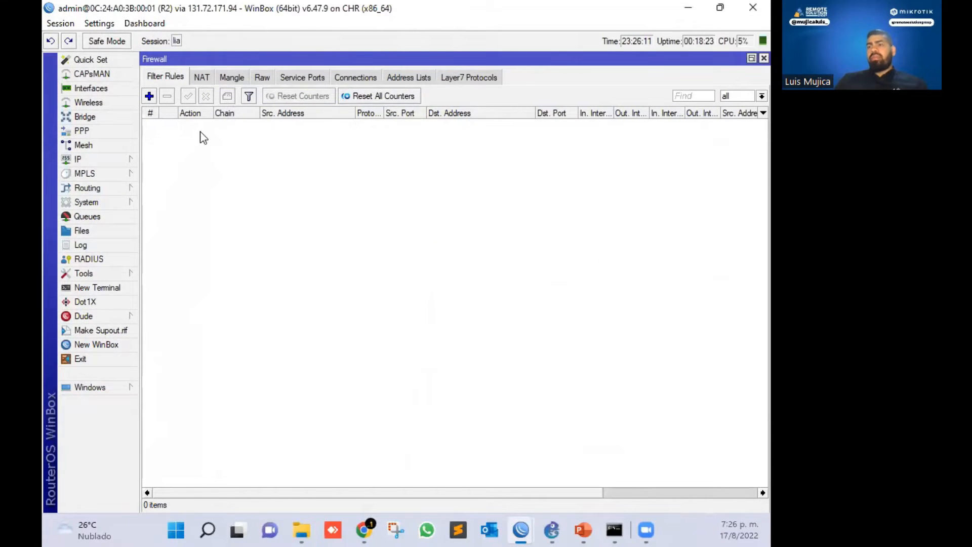
Close R2's firewall filter rules window
{"action": "left_click", "coordinate": [102, 157]}
{"action": "left_click", "coordinate": [418, 223]}
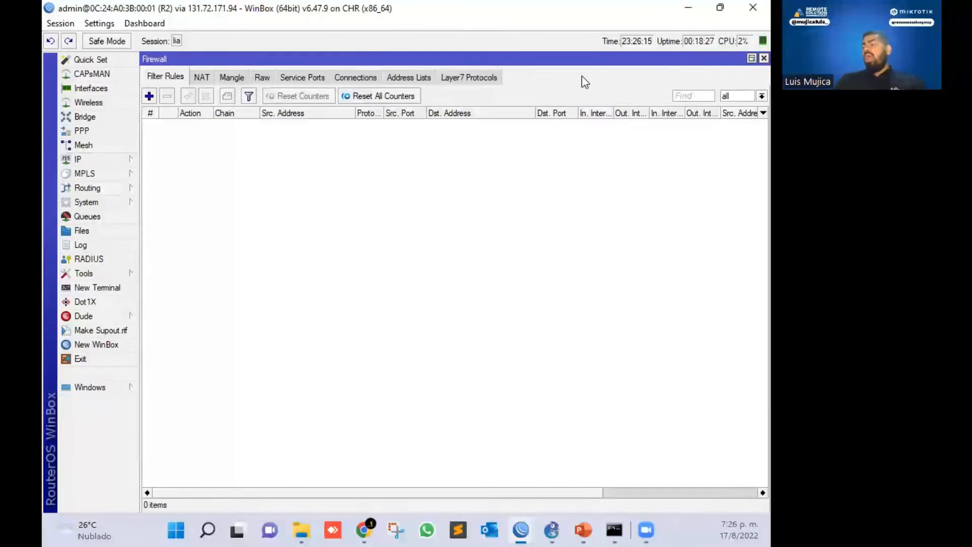
{"action": "key", "text": "Escape"}
{"action": "key", "text": "Escape"}
{"action": "key", "text": "Escape"}
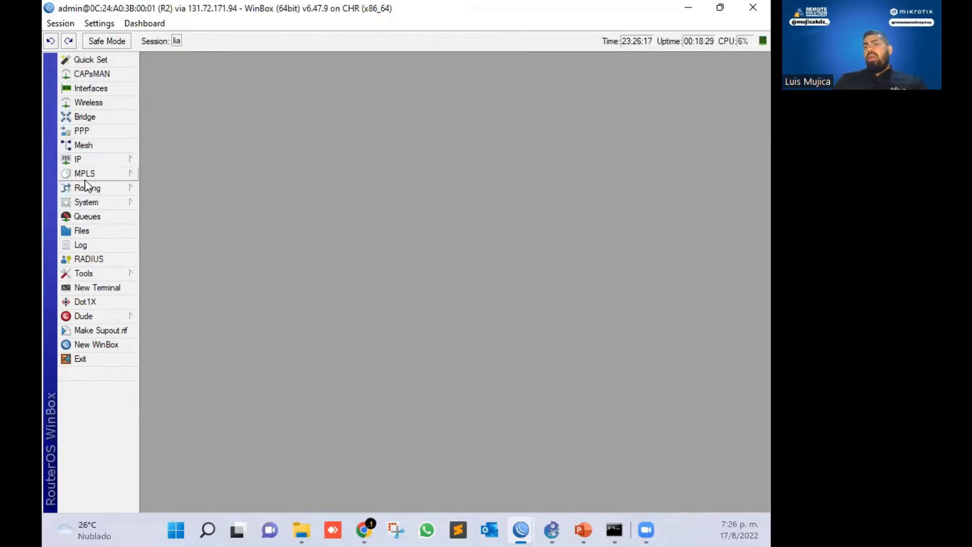
Open R2's ether1 OSPF interface settings and select the 40 s Router Dead Interval
{"action": "left_click", "coordinate": [96, 188]}
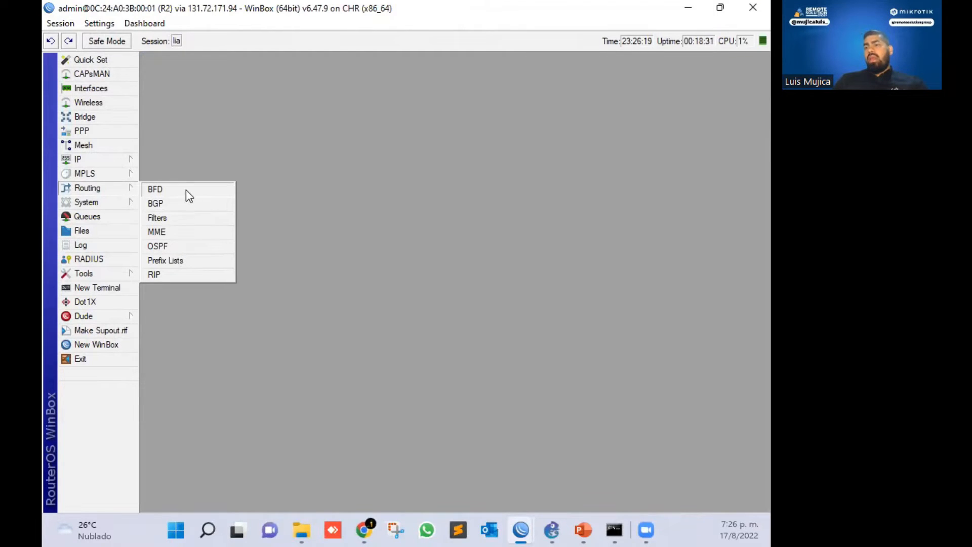
{"action": "left_click", "coordinate": [167, 247]}
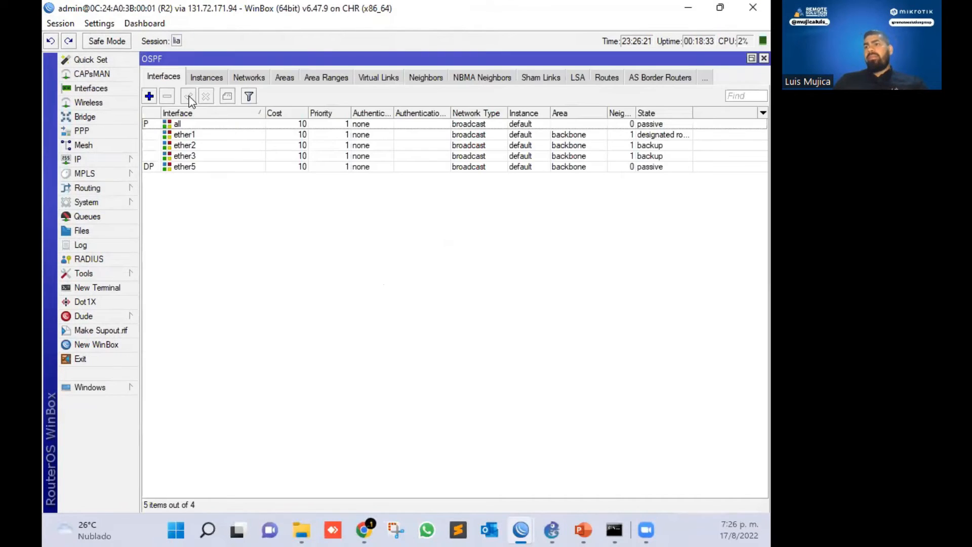
{"action": "double_click", "coordinate": [202, 134]}
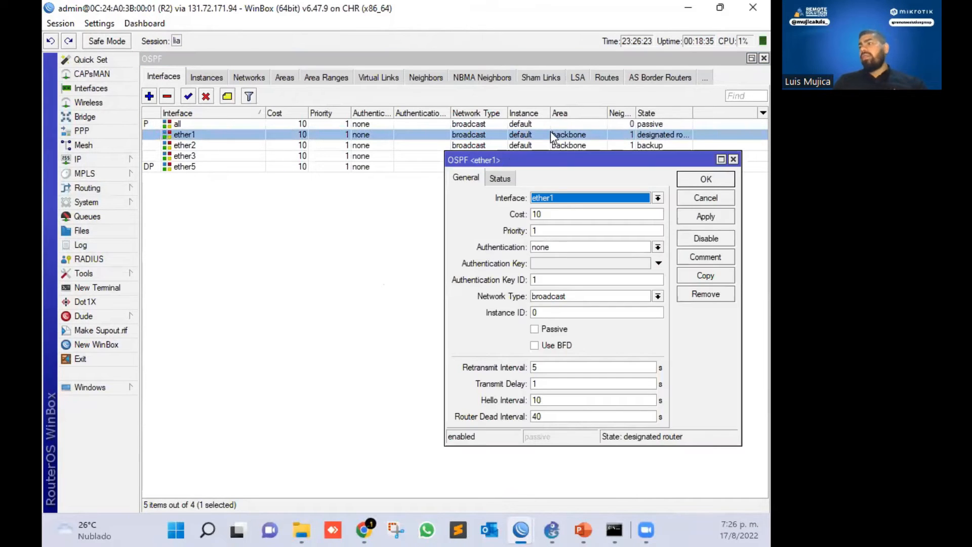
{"action": "left_click_drag", "start_coordinate": [561, 160], "coordinate": [331, 99]}
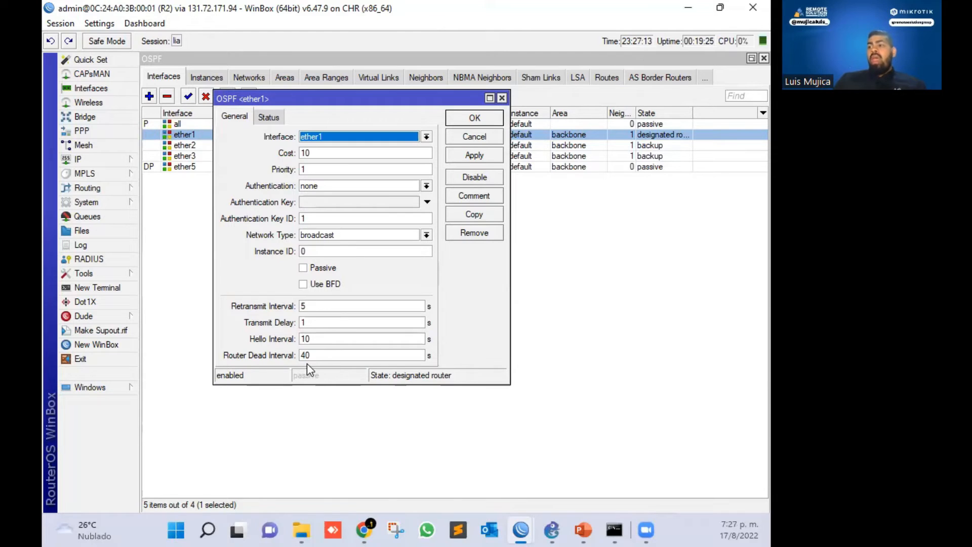
{"action": "double_click", "coordinate": [320, 356]}
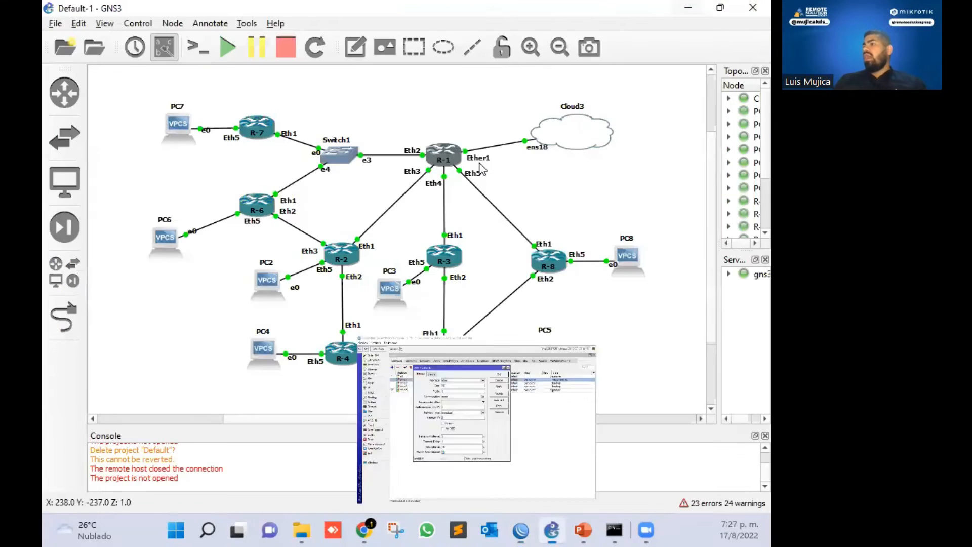
Restore R2's WinBox window and select ether1's 40 s Router Dead Interval value
{"action": "left_click", "coordinate": [688, 7]}
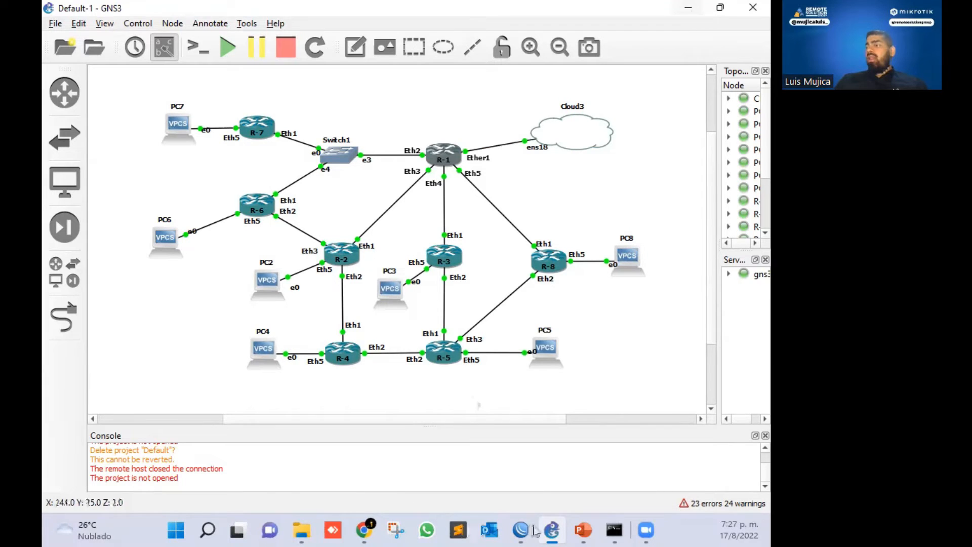
{"action": "mouse_move", "coordinate": [521, 530]}
{"action": "left_click", "coordinate": [592, 446]}
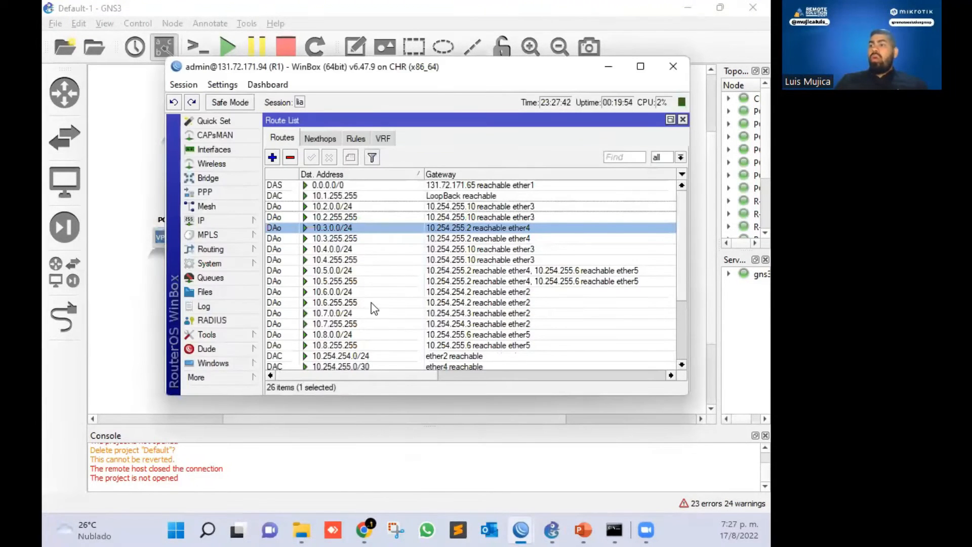
{"action": "left_click", "coordinate": [514, 529]}
{"action": "left_click", "coordinate": [407, 430]}
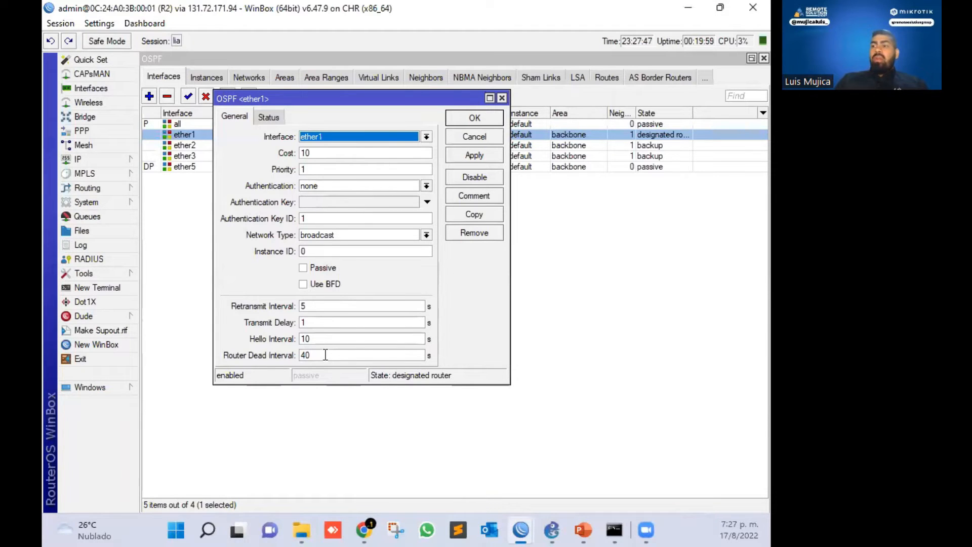
{"action": "double_click", "coordinate": [326, 354]}
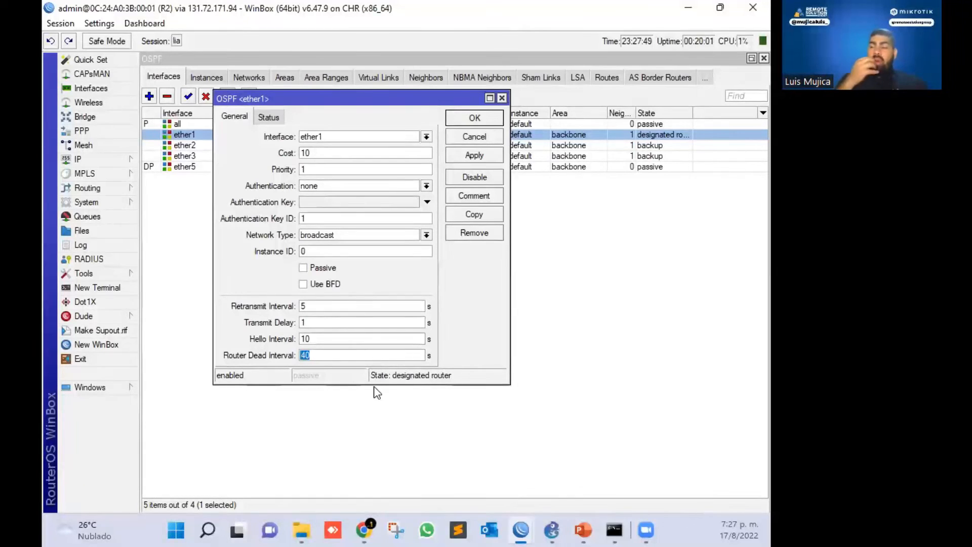
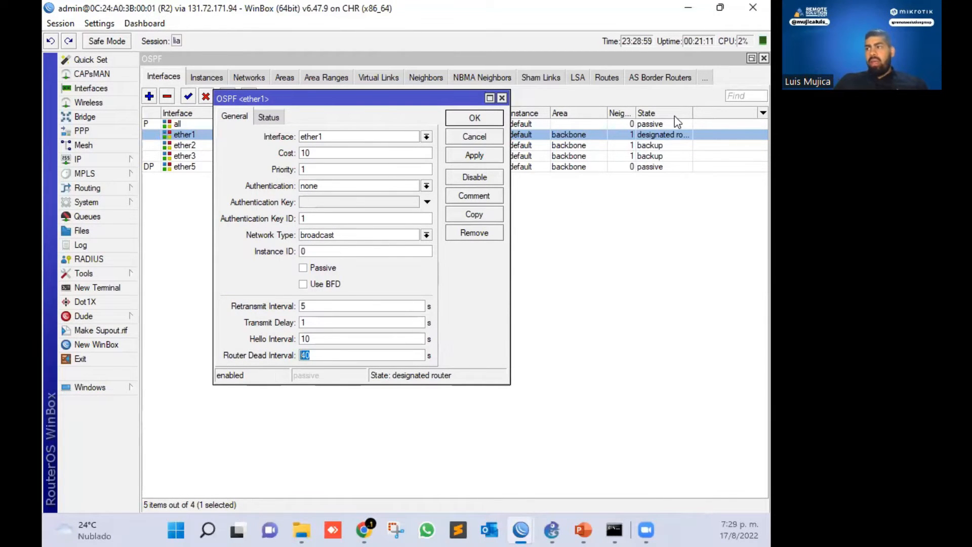
Review R2's ether1 OSPF timers, leaving Hello at 10 and Router Dead Interval at 40
{"action": "double_click", "coordinate": [329, 306]}
{"action": "double_click", "coordinate": [321, 338]}
{"action": "double_click", "coordinate": [329, 356]}
{"action": "double_click", "coordinate": [307, 339]}
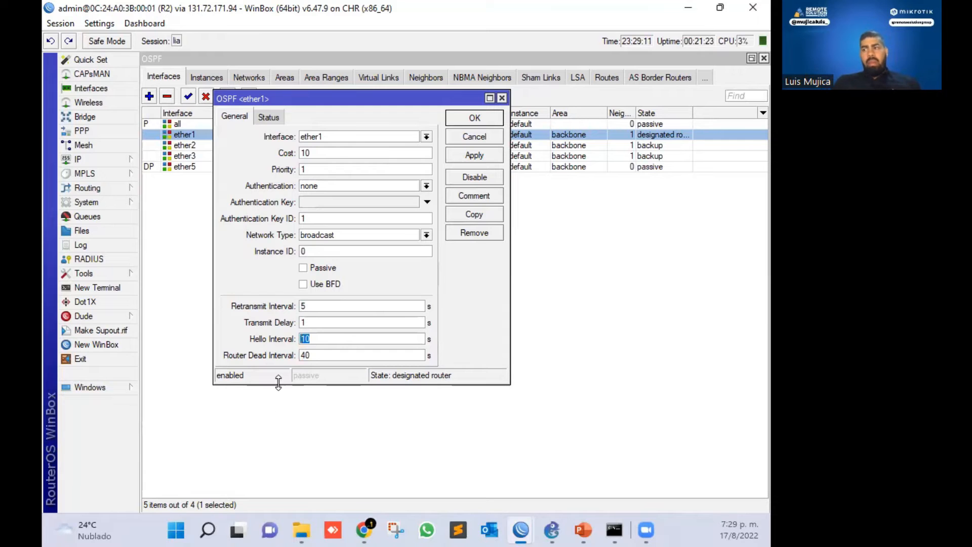
{"action": "left_click", "coordinate": [314, 354]}
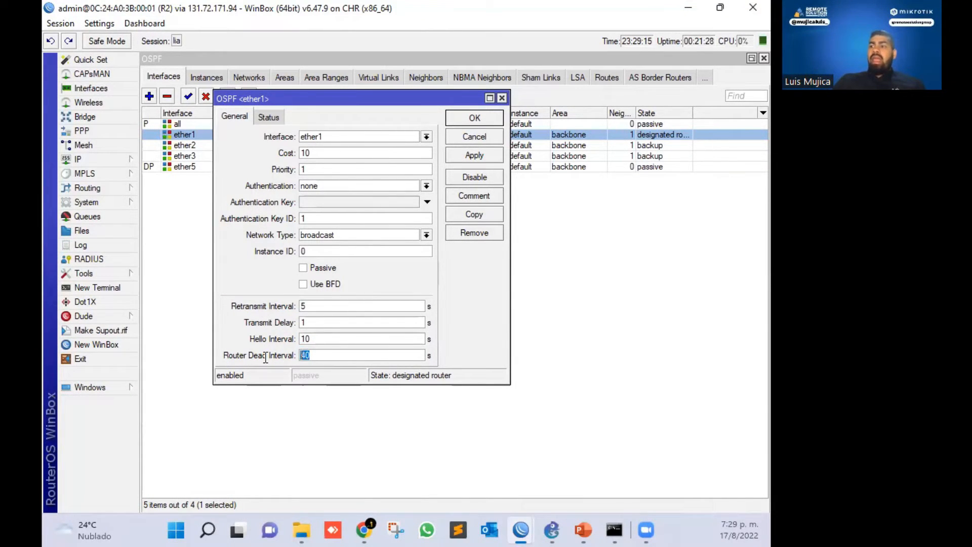
{"action": "double_click", "coordinate": [320, 336]}
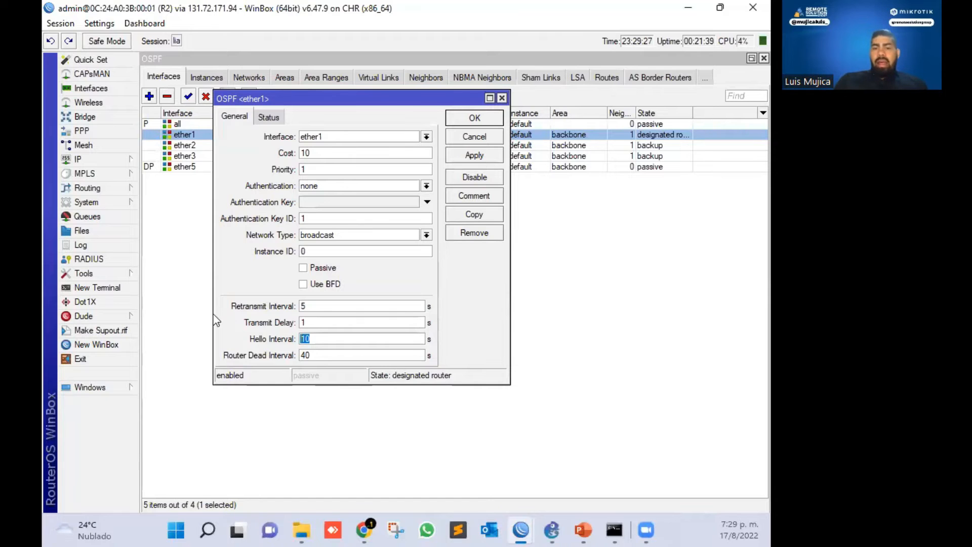
{"action": "left_click_drag", "start_coordinate": [404, 99], "coordinate": [459, 122]}
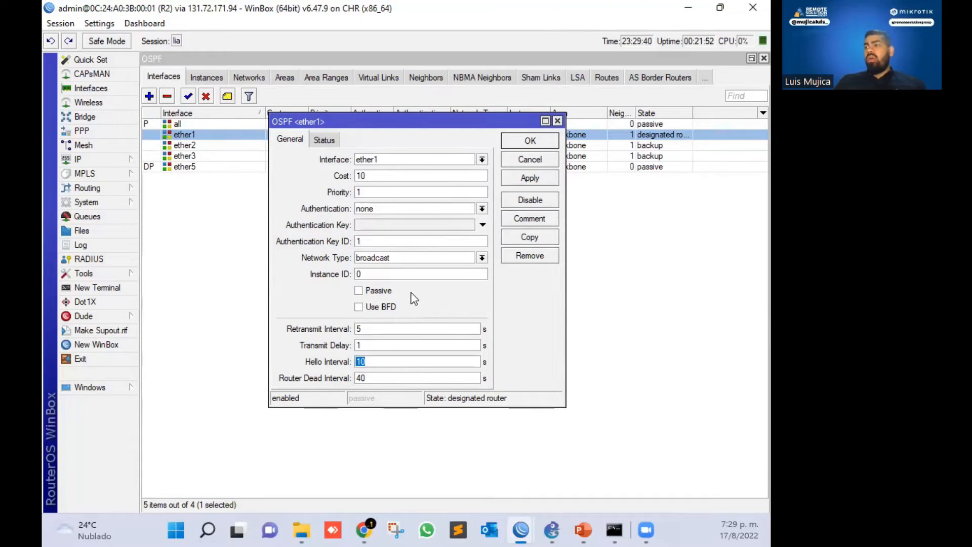
{"action": "left_click_drag", "start_coordinate": [487, 121], "coordinate": [437, 157]}
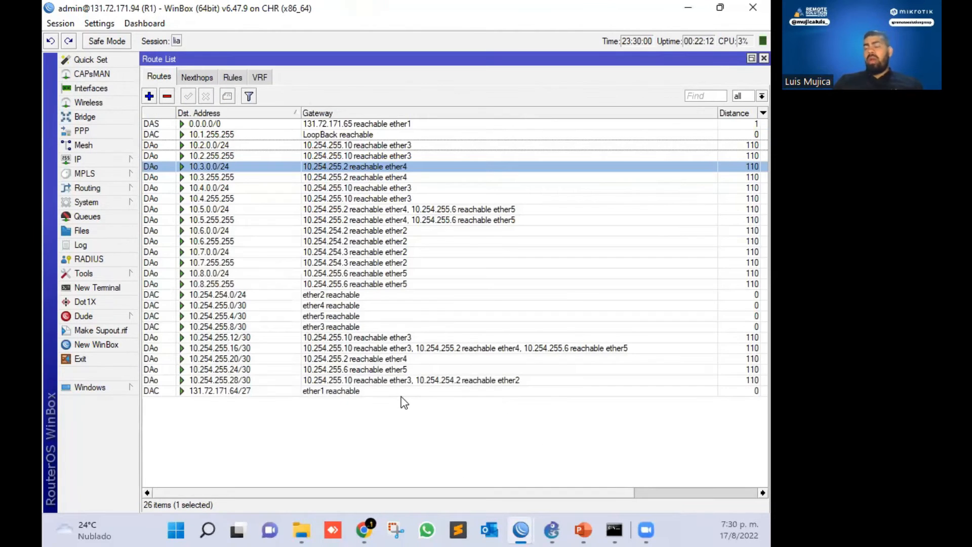
Open R1's OSPF settings and look over its neighbors and networks, including Ospf to R3 and R8
{"action": "left_click", "coordinate": [87, 188]}
{"action": "left_click", "coordinate": [167, 247]}
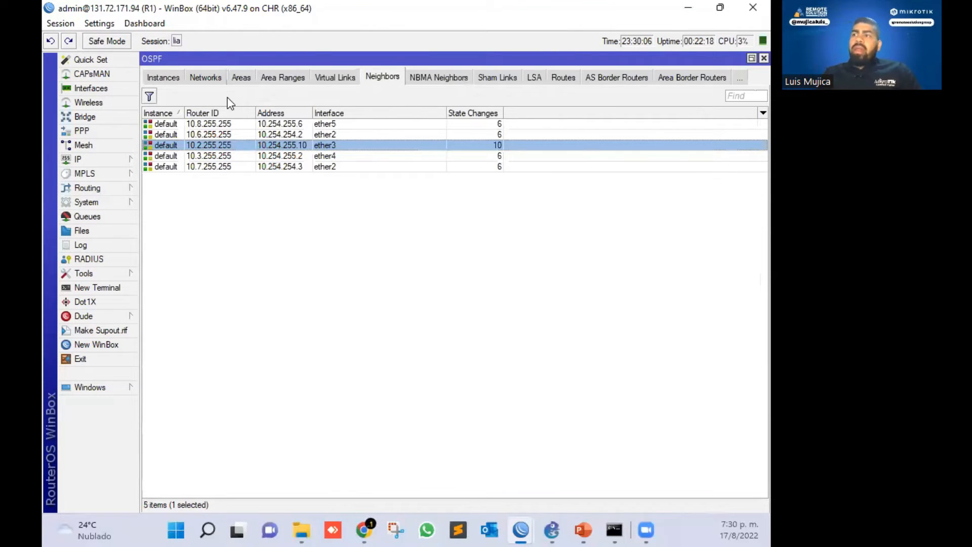
{"action": "left_click", "coordinate": [205, 78]}
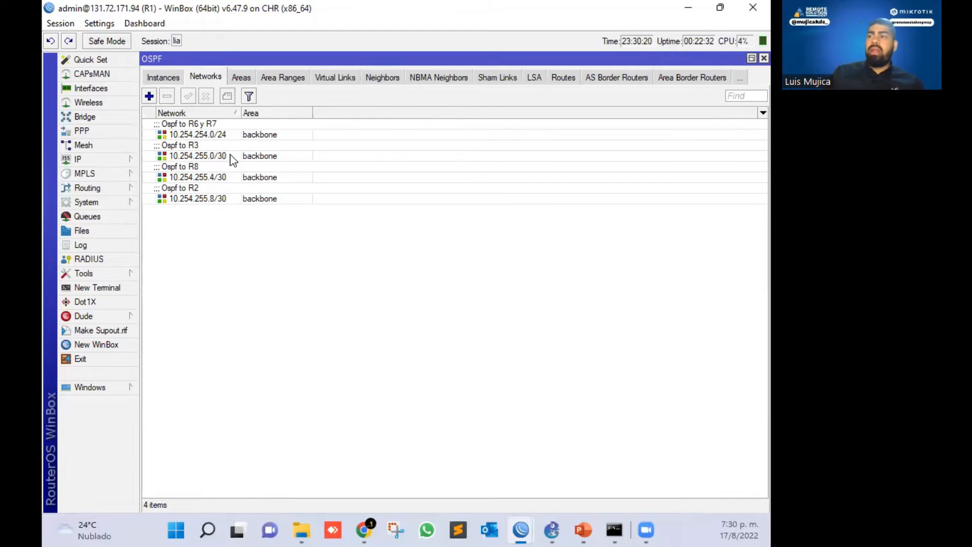
{"action": "left_click", "coordinate": [203, 136]}
{"action": "left_click", "coordinate": [215, 155]}
{"action": "left_click", "coordinate": [215, 175]}
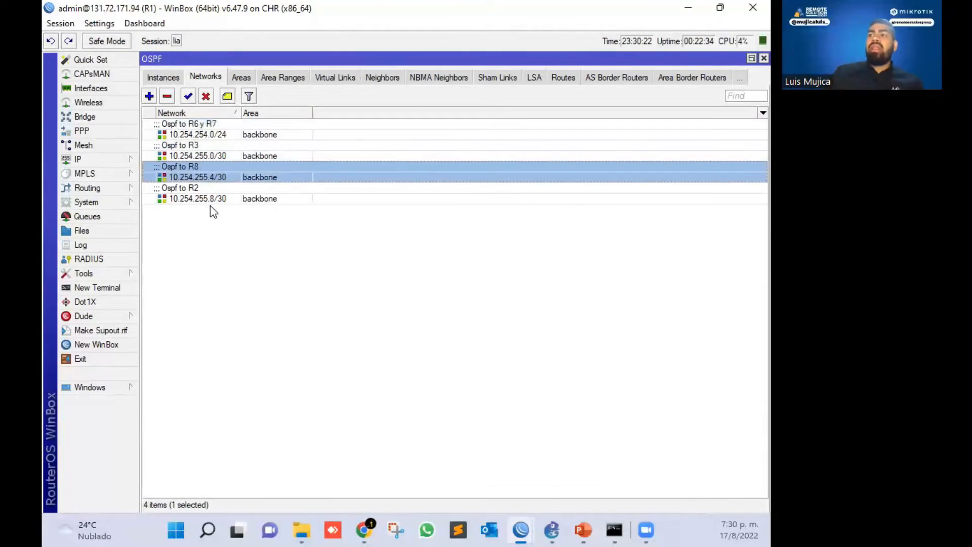
{"action": "left_click", "coordinate": [211, 206]}
Open R1's default OSPF instance from the Instances list
{"action": "left_click", "coordinate": [163, 77]}
{"action": "left_click", "coordinate": [244, 126]}
{"action": "double_click", "coordinate": [243, 126]}
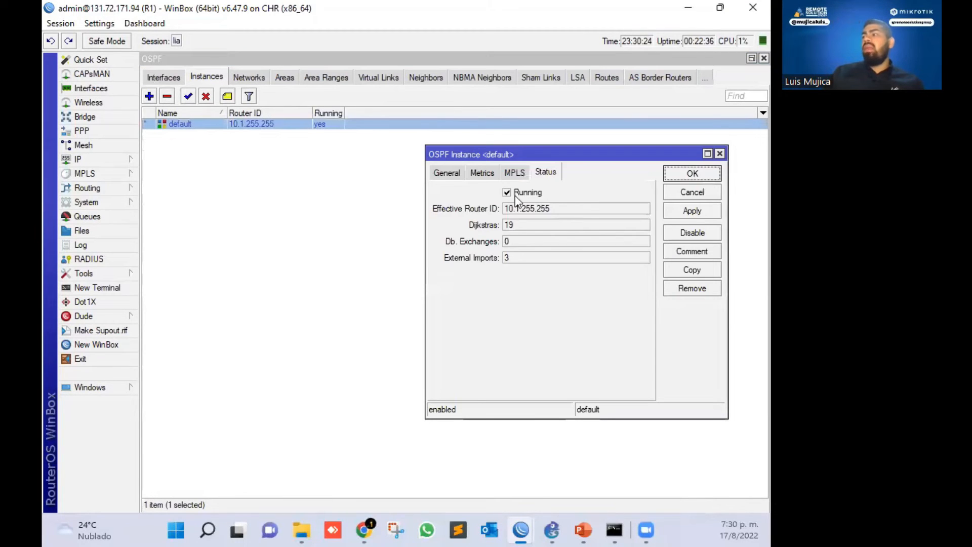
Leave the default instance's Redistribute Connected (type 1) and Default Route options unchanged and show GNS3
{"action": "left_click", "coordinate": [446, 172]}
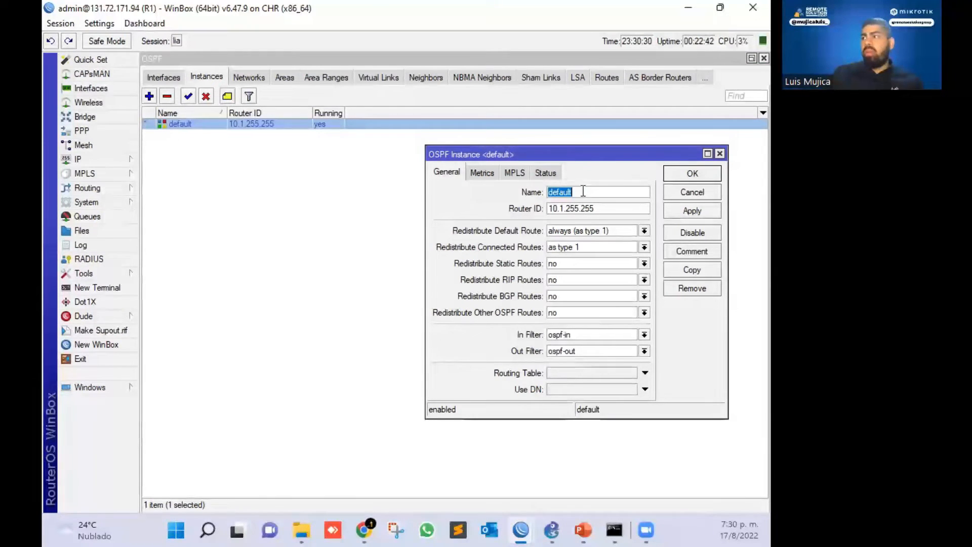
{"action": "left_click_drag", "start_coordinate": [577, 159], "coordinate": [364, 110]}
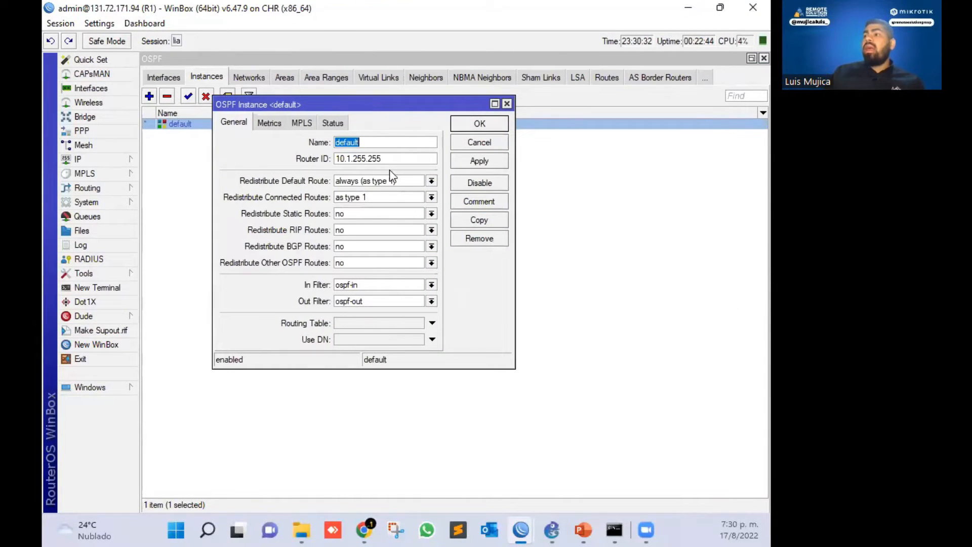
{"action": "left_click", "coordinate": [381, 199]}
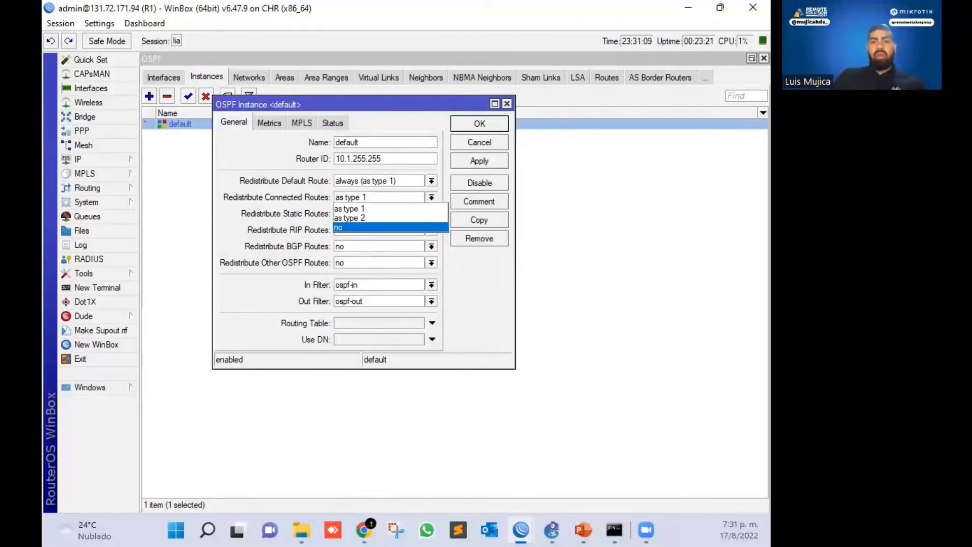
{"action": "left_click", "coordinate": [349, 208]}
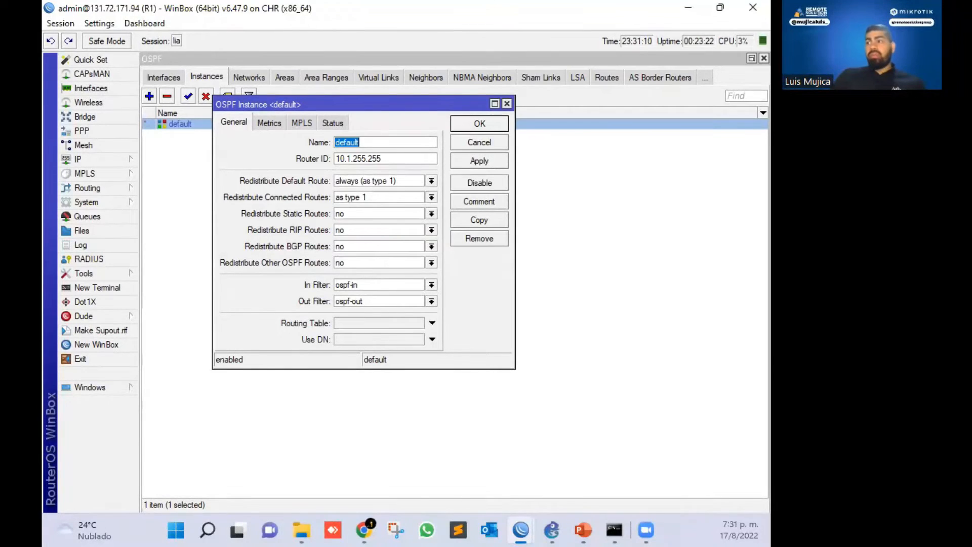
{"action": "left_click", "coordinate": [382, 181]}
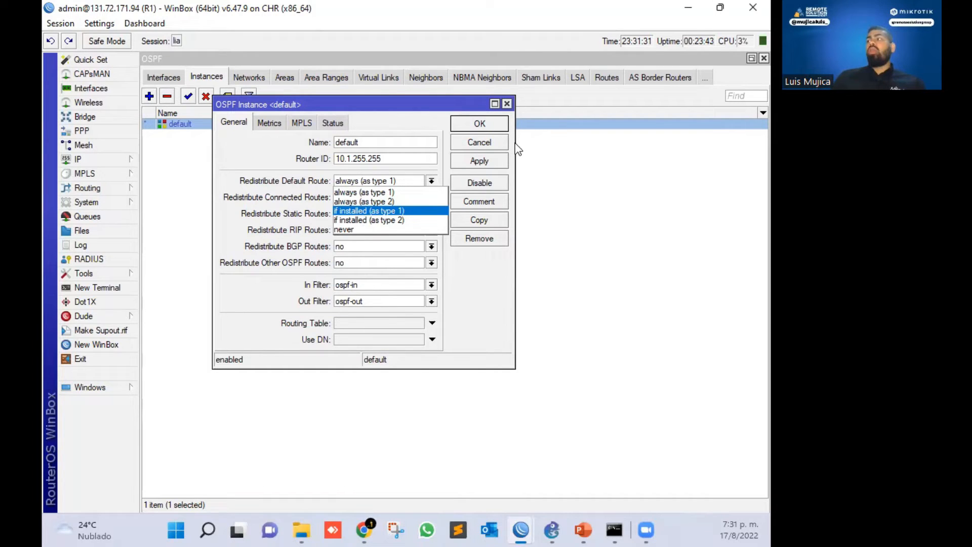
{"action": "left_click", "coordinate": [508, 108]}
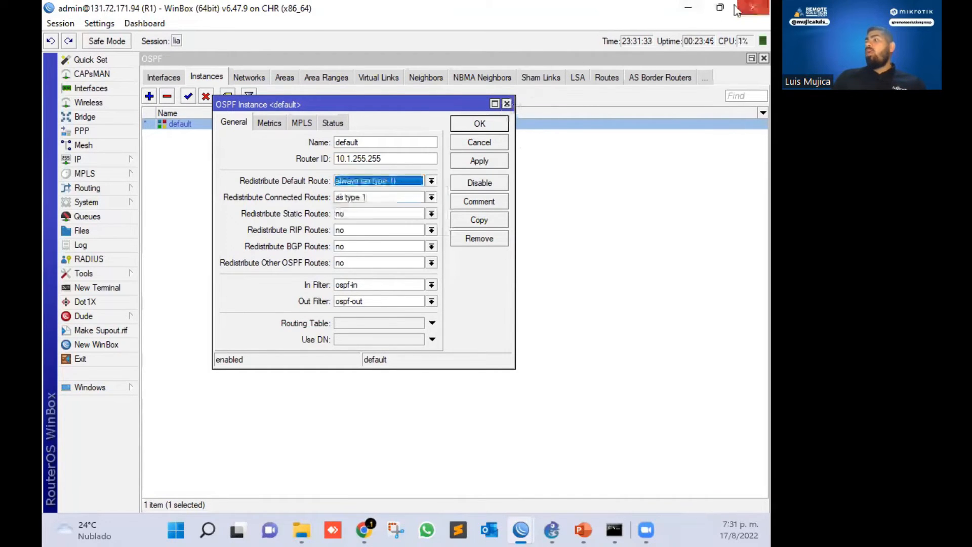
{"action": "left_click", "coordinate": [687, 8]}
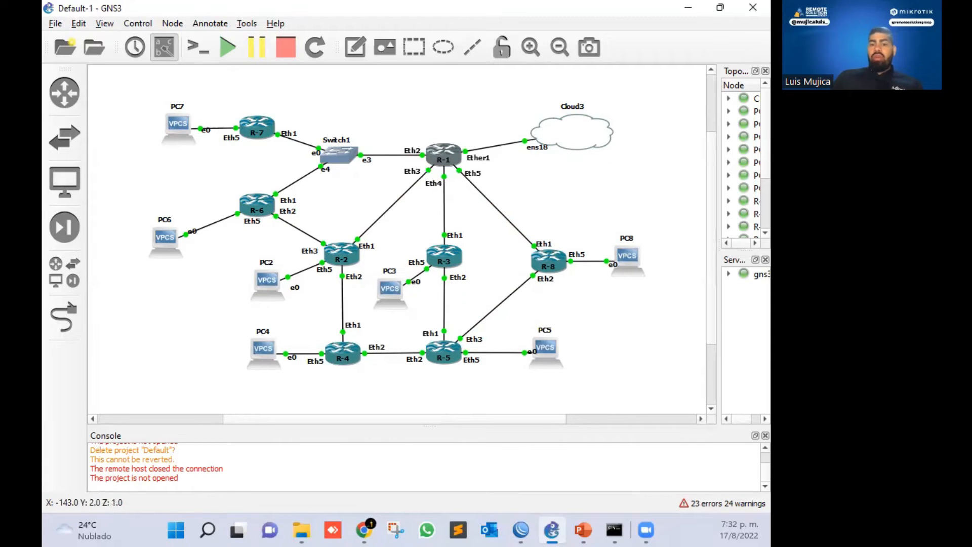
Check the default instance's Metrics settings and close it with OK
{"action": "key", "text": "alt+Tab"}
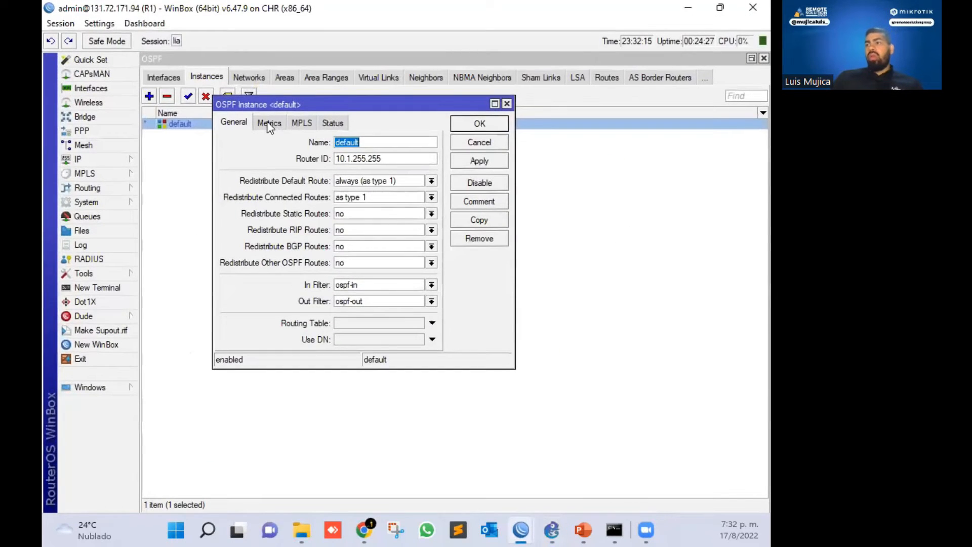
{"action": "left_click", "coordinate": [268, 123]}
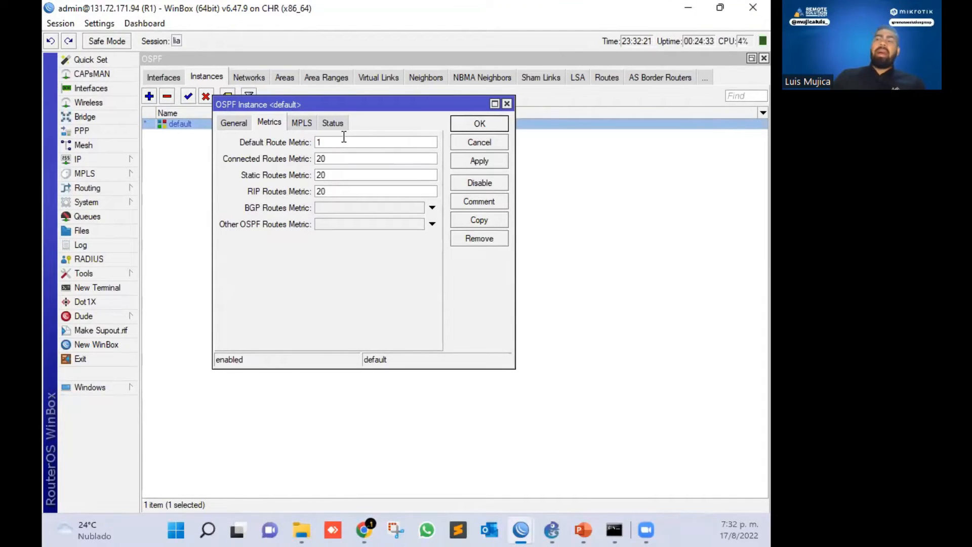
{"action": "left_click", "coordinate": [233, 123]}
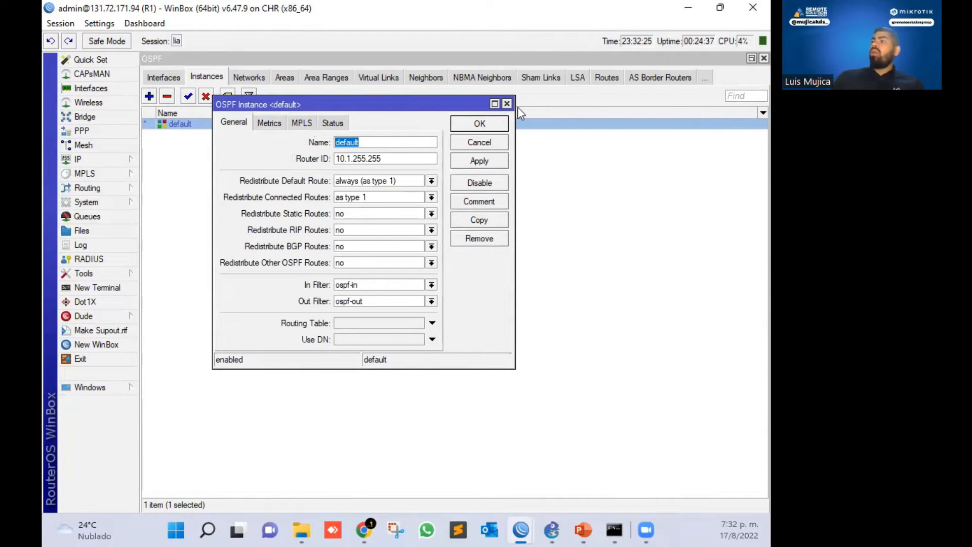
{"action": "left_click", "coordinate": [501, 126]}
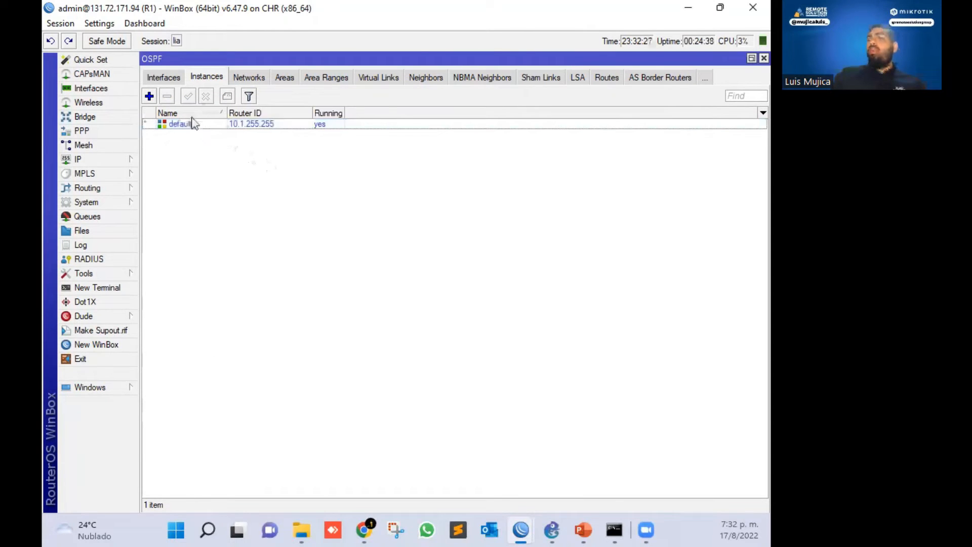
Bring R1's WinBox back, close the Solar-PuTTY window, and show R1's OSPF interface list
{"action": "left_click", "coordinate": [687, 9]}
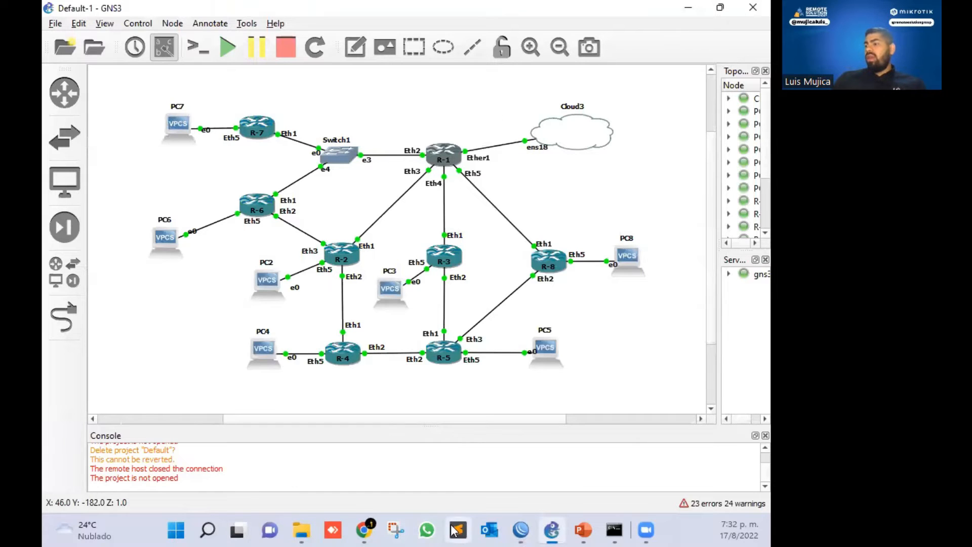
{"action": "left_click", "coordinate": [520, 530]}
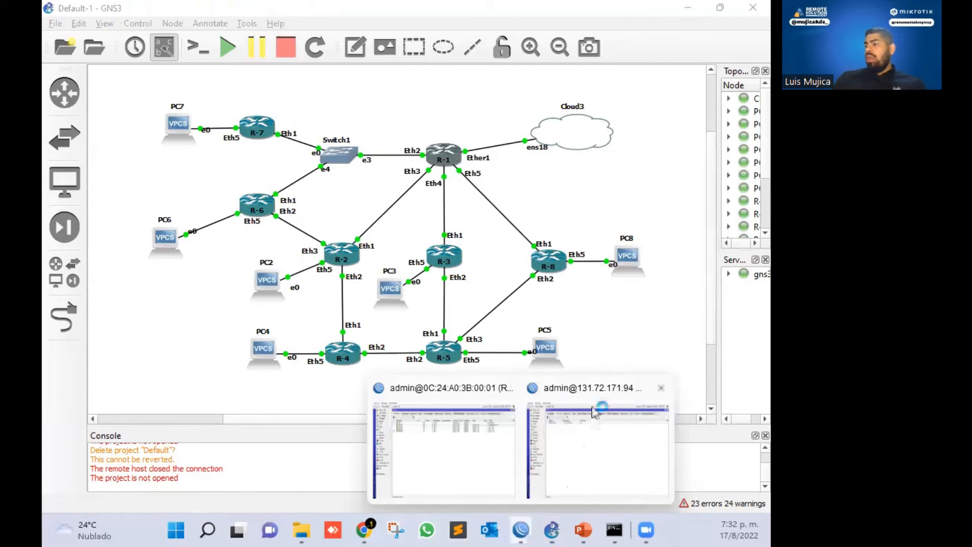
{"action": "left_click", "coordinate": [605, 435]}
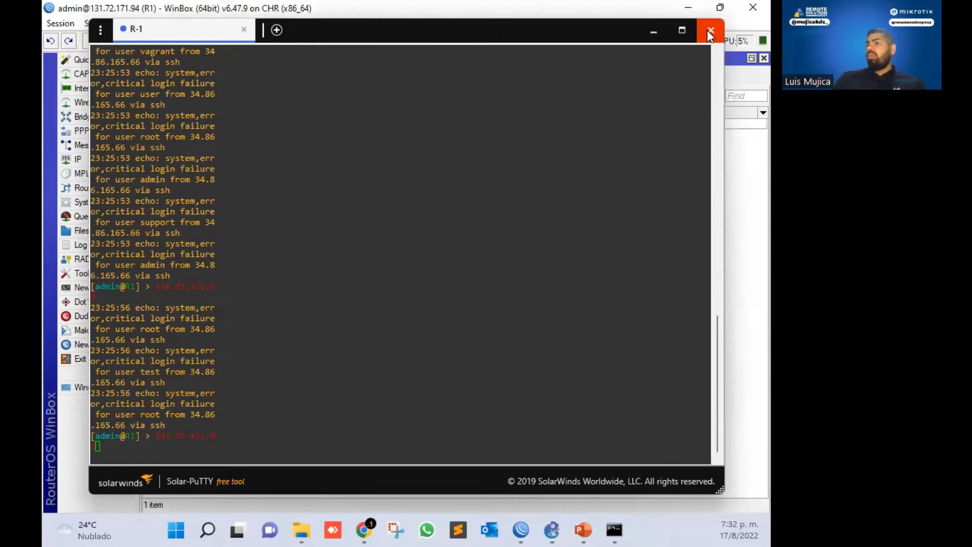
{"action": "left_click", "coordinate": [709, 30]}
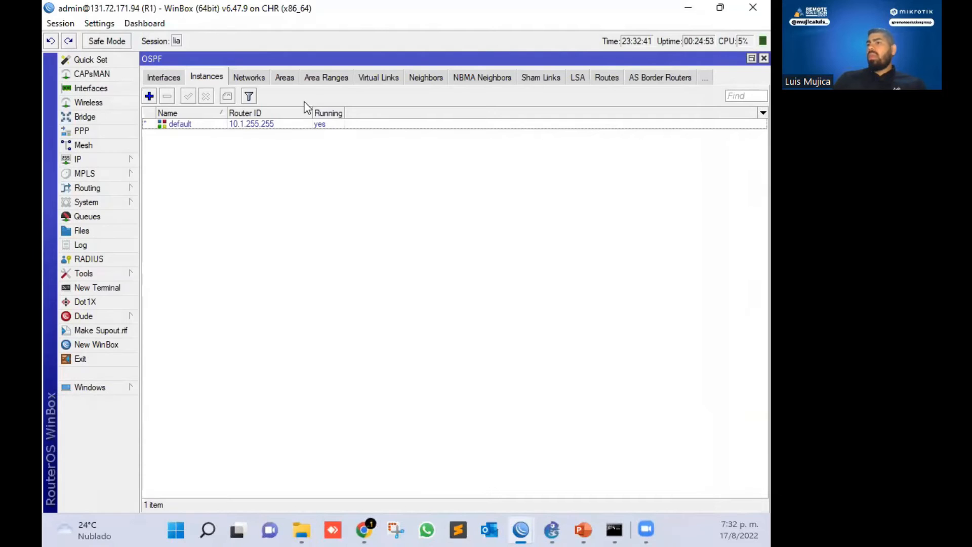
{"action": "left_click", "coordinate": [155, 80]}
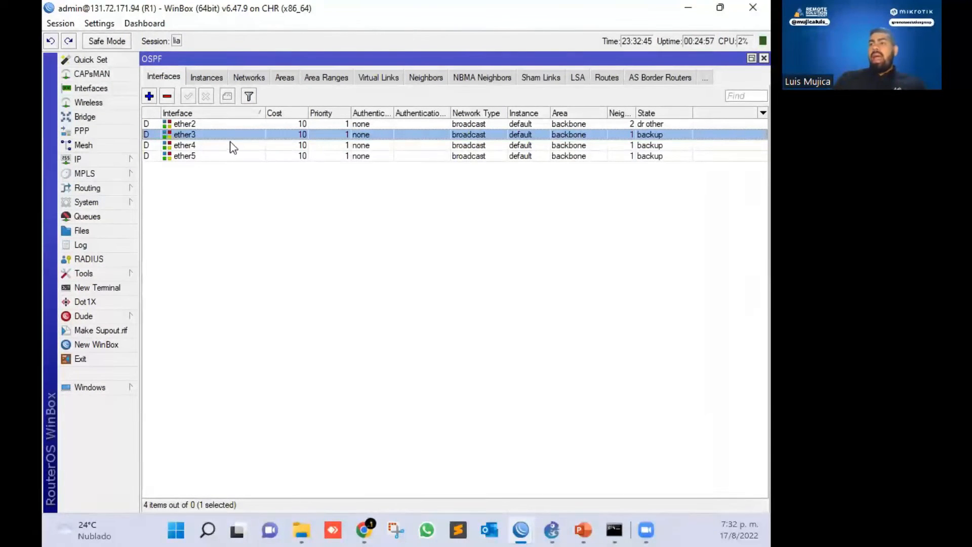
Copy R1's ether3 OSPF interface entry and set it to point to point with MD5 authentication
{"action": "double_click", "coordinate": [203, 135]}
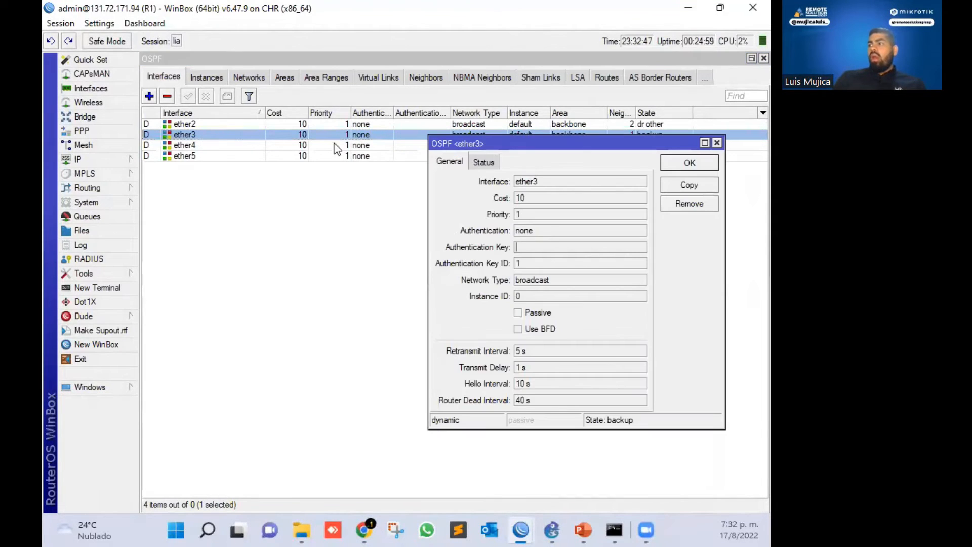
{"action": "left_click_drag", "start_coordinate": [585, 141], "coordinate": [396, 129]}
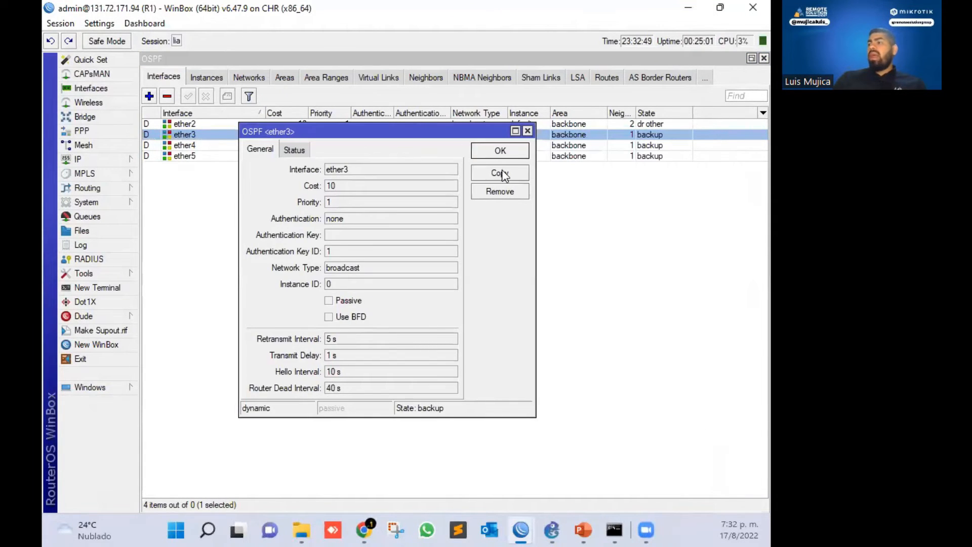
{"action": "left_click", "coordinate": [502, 174]}
{"action": "left_click_drag", "start_coordinate": [550, 148], "coordinate": [382, 118]}
{"action": "left_click", "coordinate": [392, 250]}
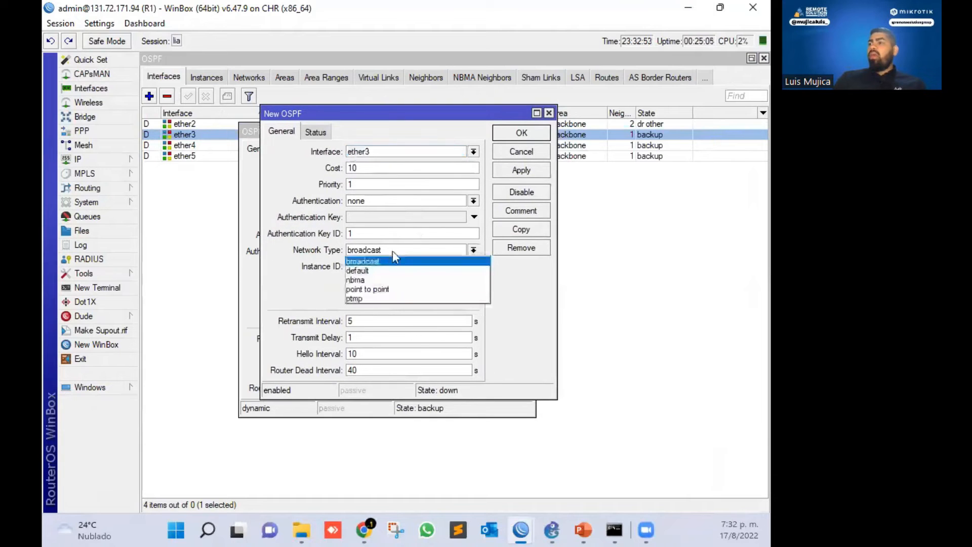
{"action": "left_click", "coordinate": [382, 289]}
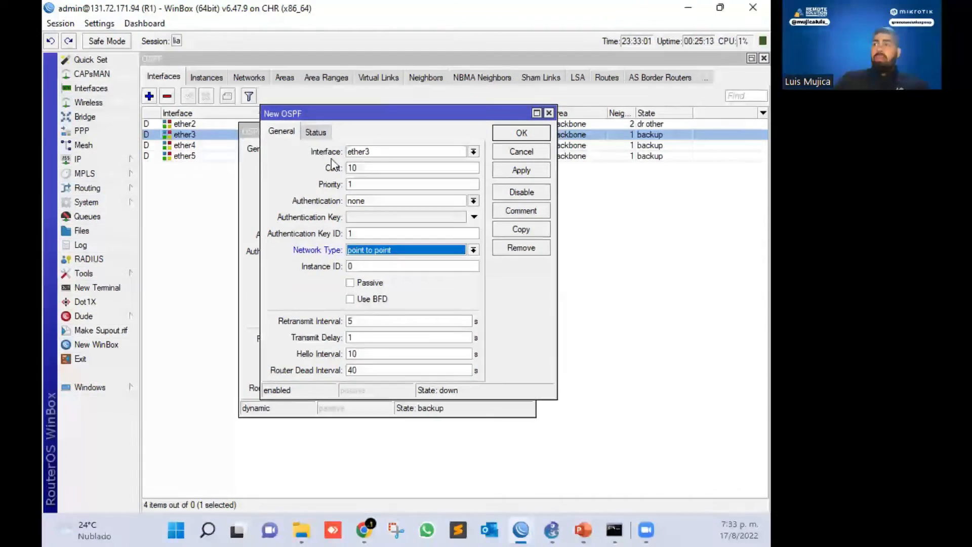
{"action": "left_click", "coordinate": [374, 201]}
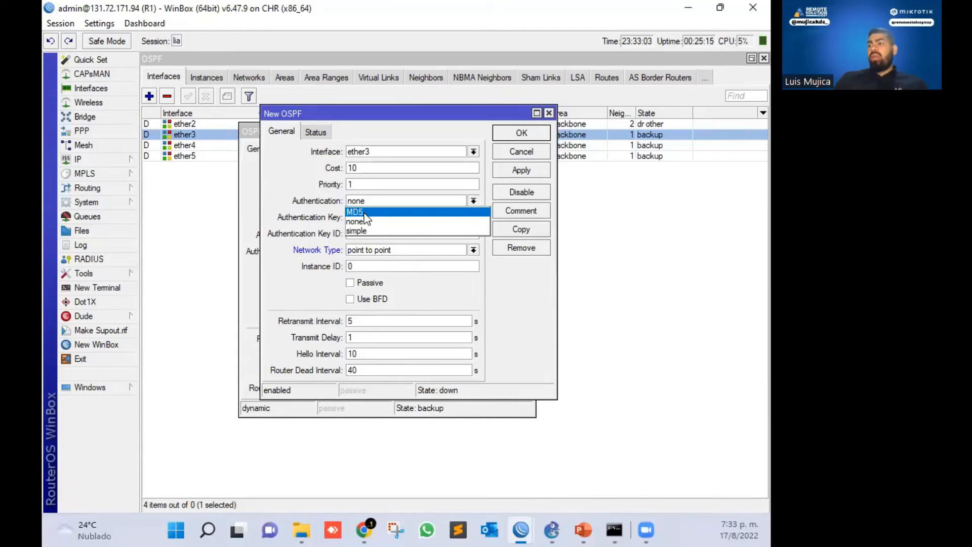
{"action": "left_click", "coordinate": [365, 213]}
{"action": "left_click", "coordinate": [371, 200]}
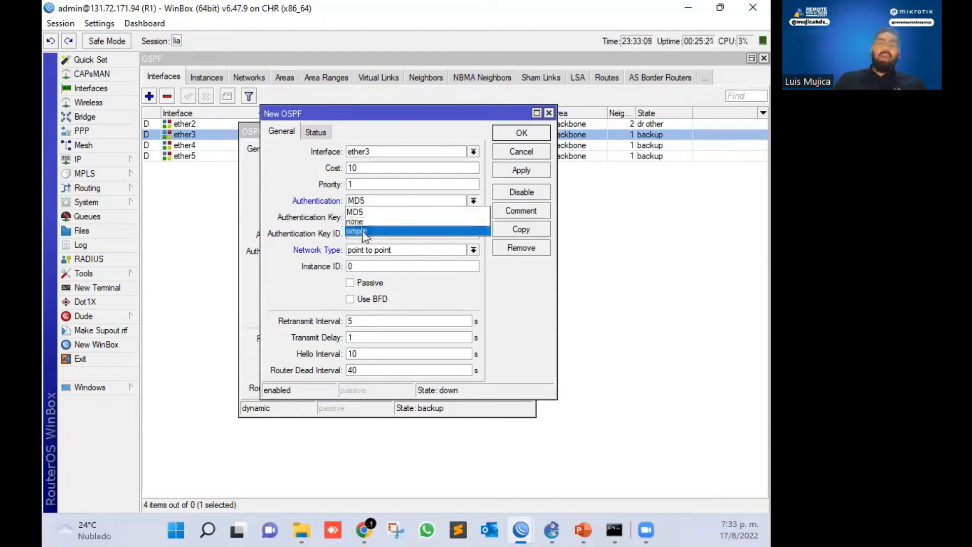
{"action": "left_click", "coordinate": [366, 212]}
{"action": "left_click", "coordinate": [379, 218]}
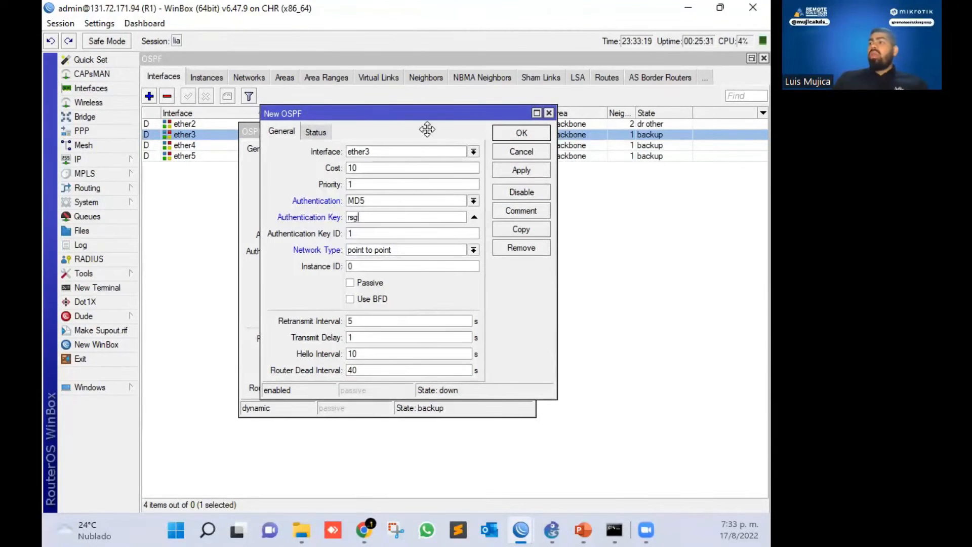
Select the entered authentication key and snap R1's WinBox to the right half of the screen
{"action": "left_click_drag", "start_coordinate": [373, 111], "coordinate": [485, 101]}
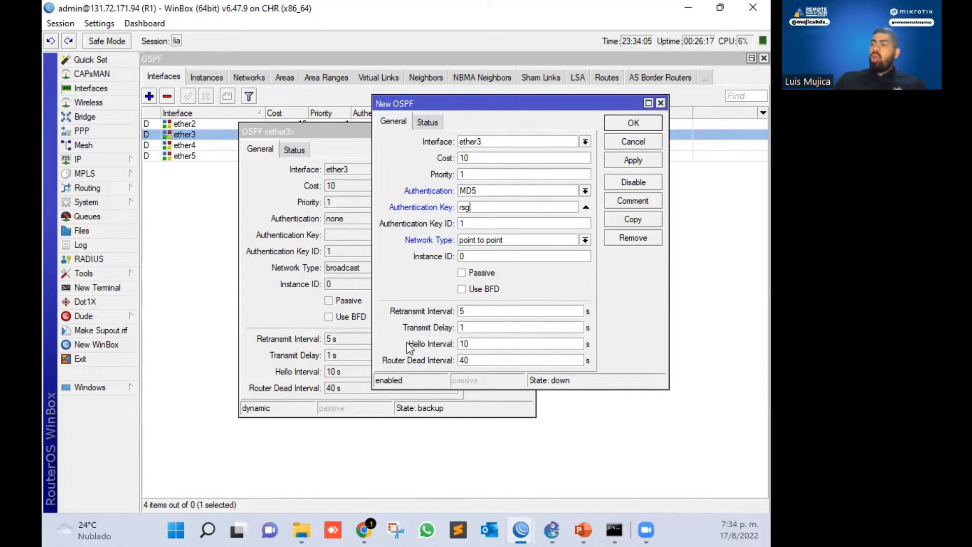
{"action": "double_click", "coordinate": [482, 207]}
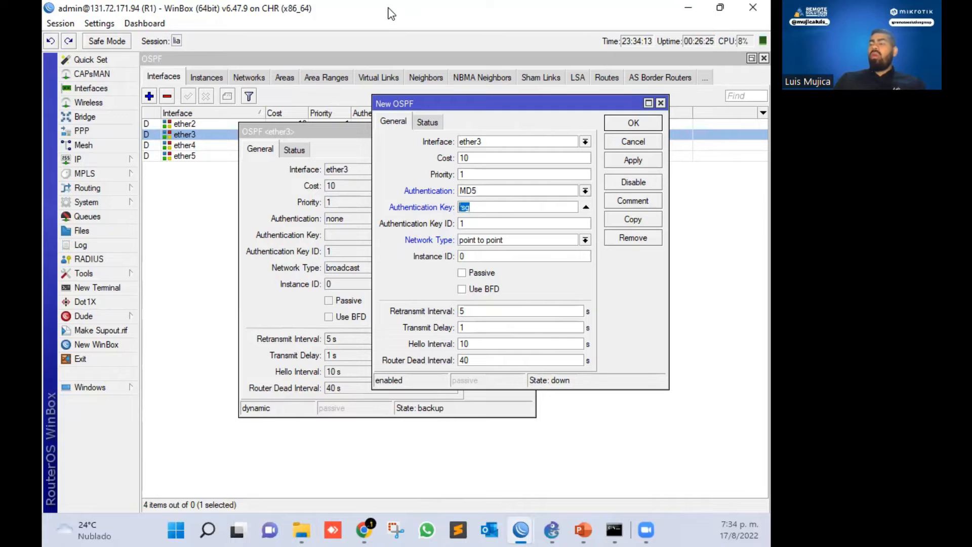
{"action": "key", "text": "super+Right"}
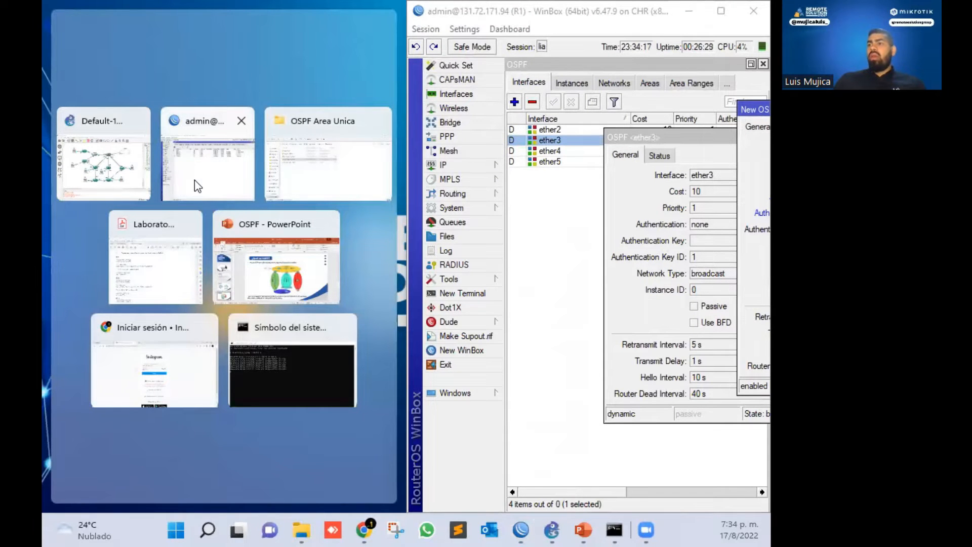
Place R2's WinBox on the left half and check its ether1 OSPF neighbor state
{"action": "left_click", "coordinate": [207, 151]}
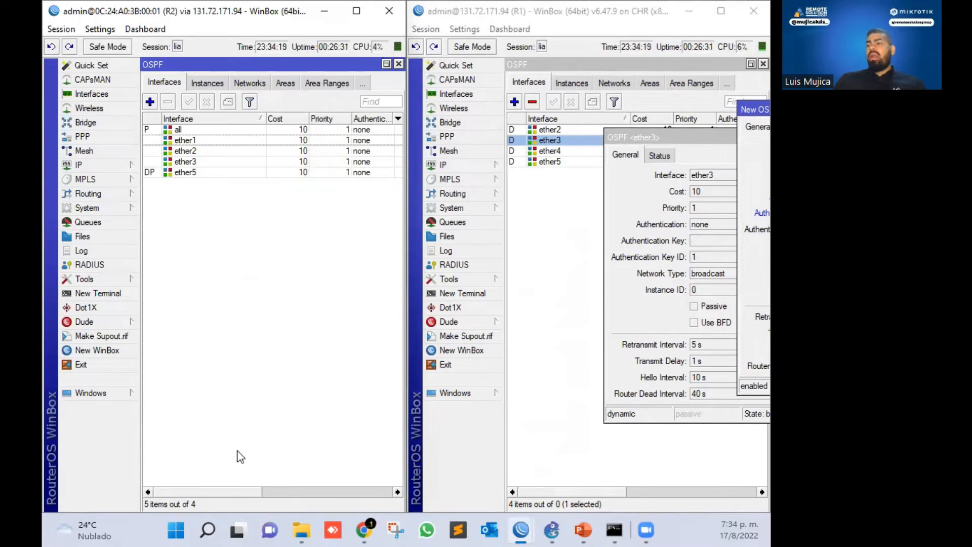
{"action": "left_click_drag", "start_coordinate": [245, 494], "coordinate": [208, 475]}
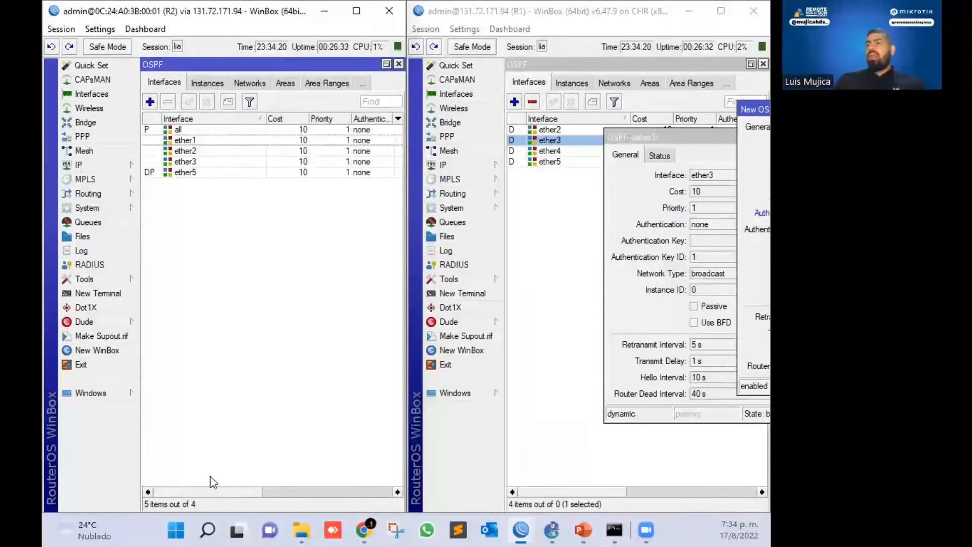
{"action": "left_click", "coordinate": [216, 141]}
{"action": "left_click_drag", "start_coordinate": [229, 495], "coordinate": [384, 485]}
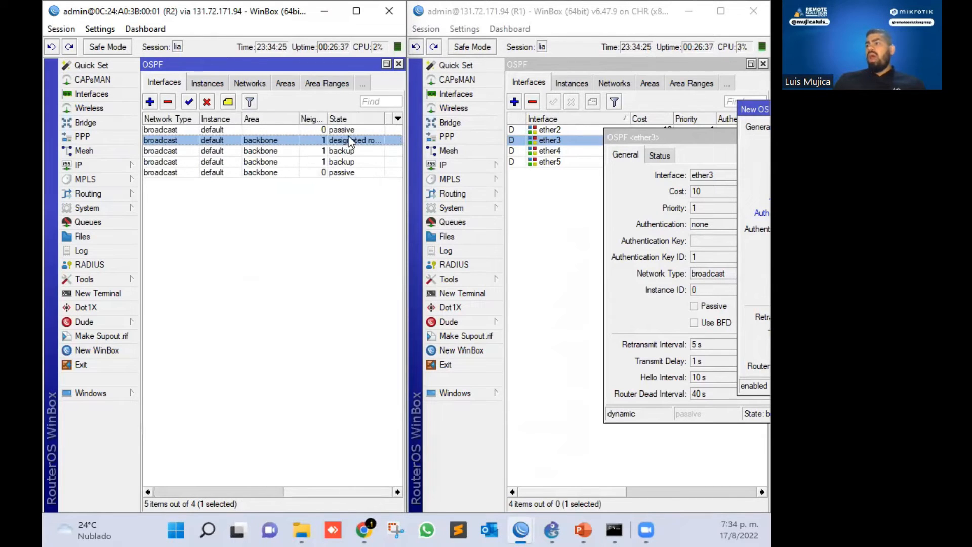
{"action": "left_click_drag", "start_coordinate": [327, 112], "coordinate": [390, 115]}
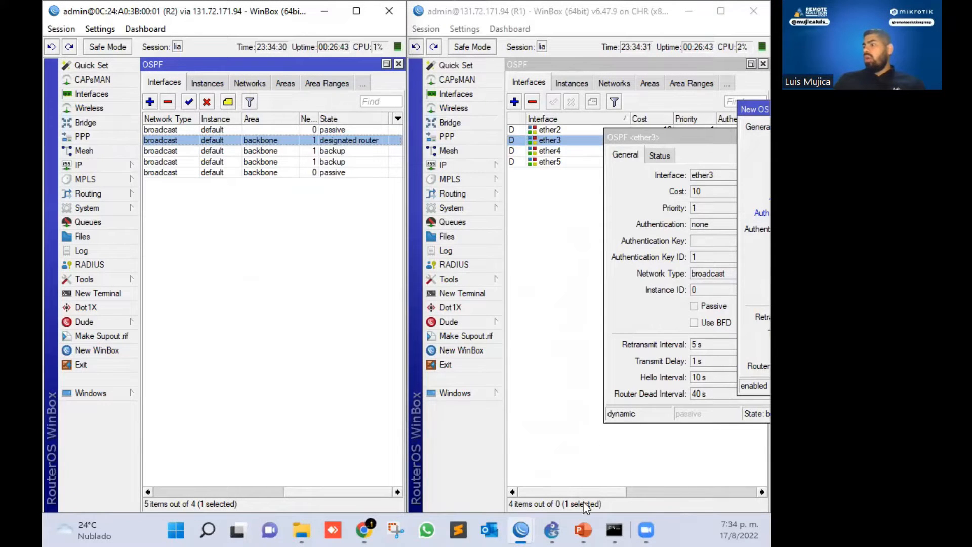
{"action": "left_click_drag", "start_coordinate": [585, 491], "coordinate": [715, 473]}
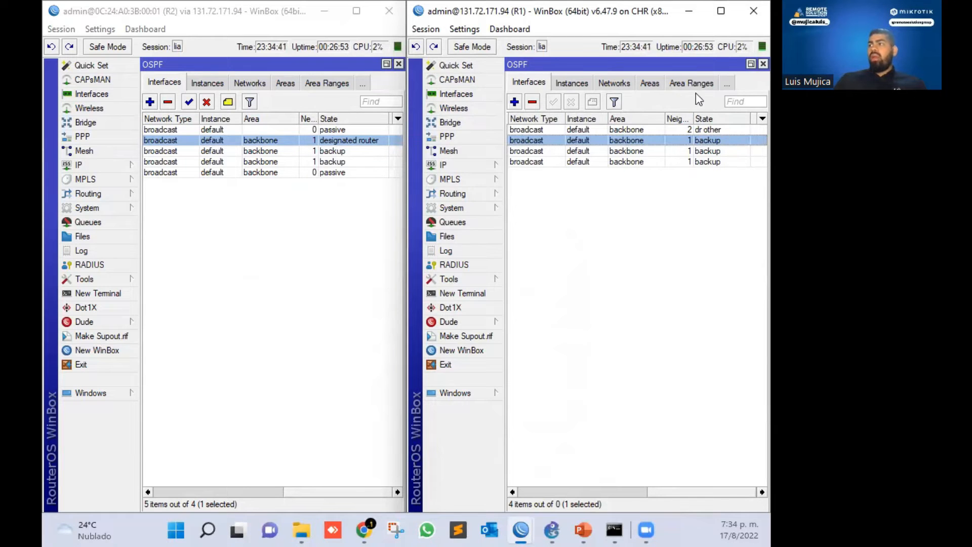
Close R1's OSPF and Route List windows, then apply and save the new ether3 entry
{"action": "left_click", "coordinate": [763, 61]}
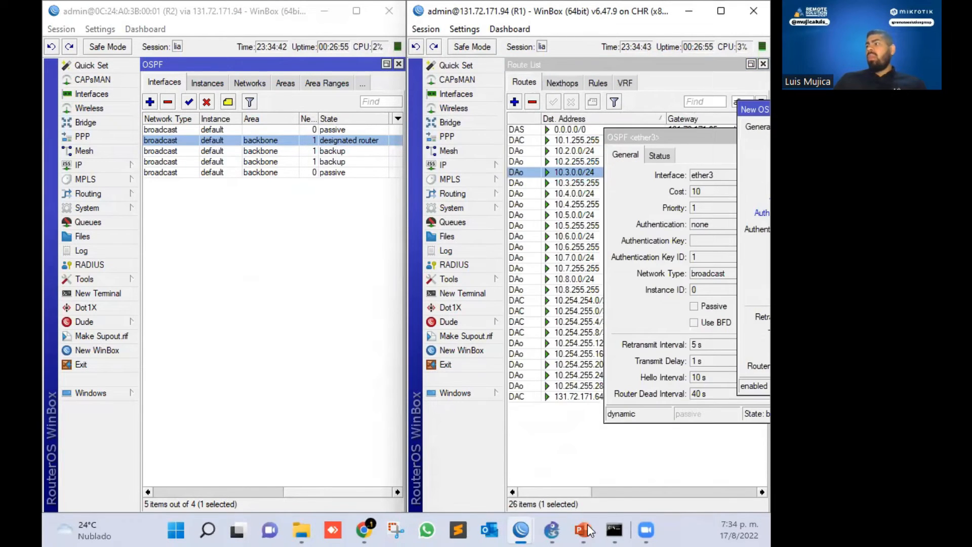
{"action": "left_click_drag", "start_coordinate": [572, 496], "coordinate": [605, 496]}
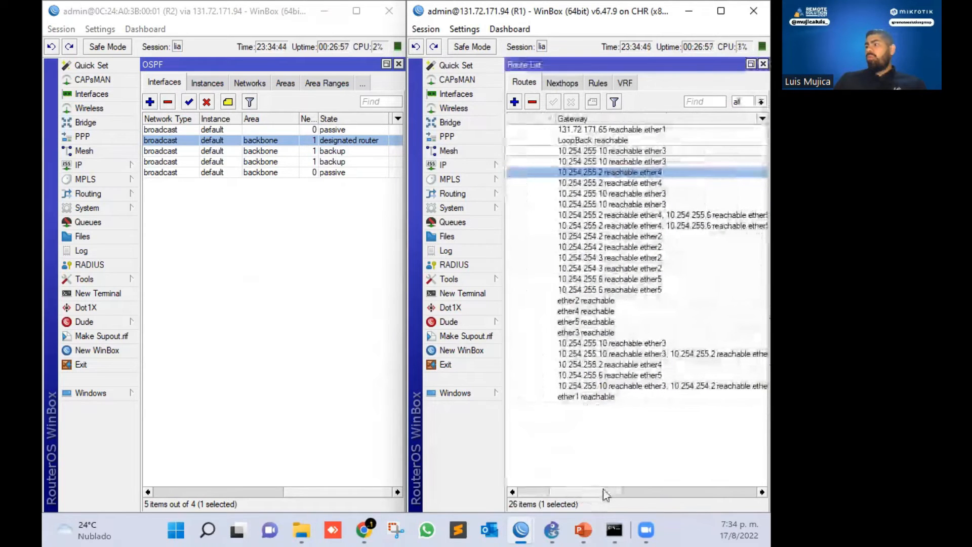
{"action": "left_click", "coordinate": [763, 65]}
{"action": "left_click_drag", "start_coordinate": [753, 103], "coordinate": [531, 100]}
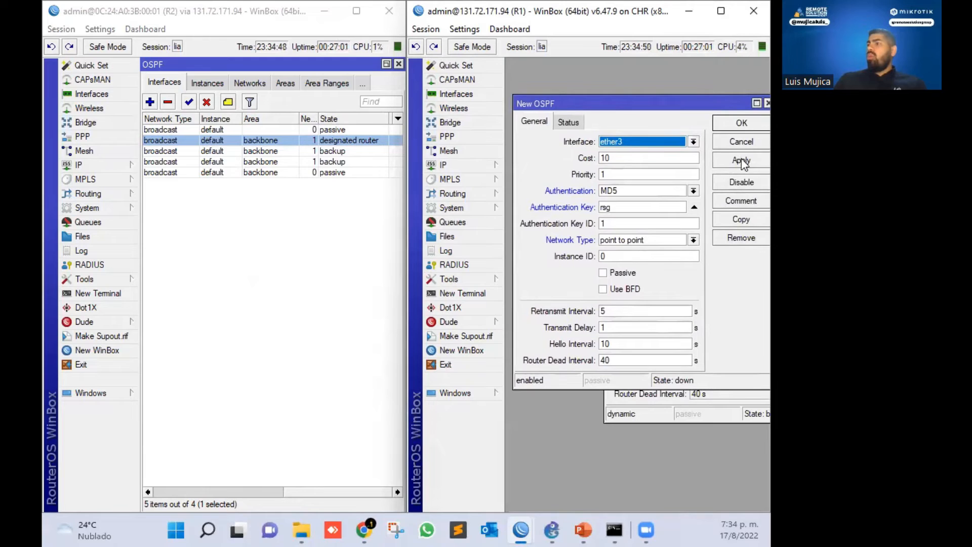
{"action": "left_click", "coordinate": [740, 160]}
{"action": "left_click", "coordinate": [743, 125]}
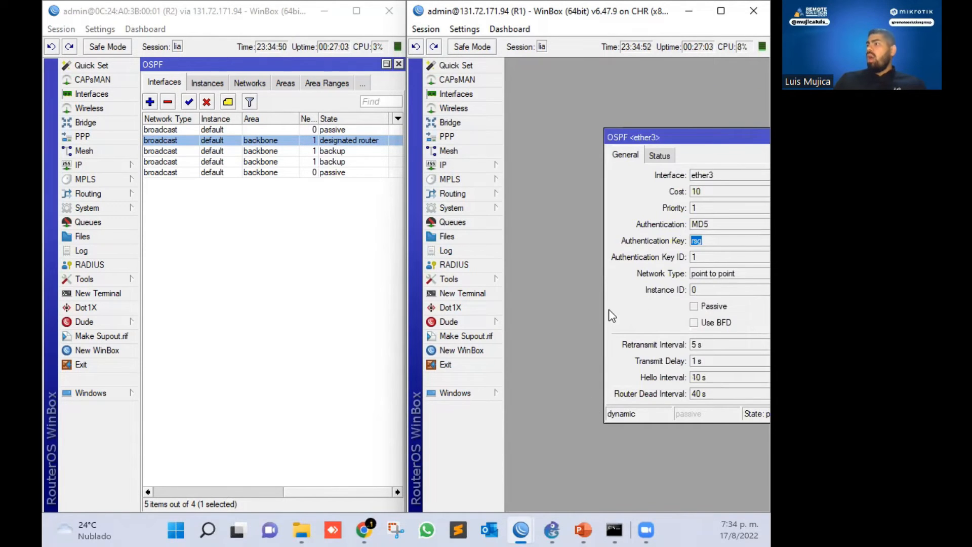
Reopen R1's OSPF interface list and confirm the point-to-point ether3 entry
{"action": "left_click", "coordinate": [443, 165]}
{"action": "left_click", "coordinate": [451, 193]}
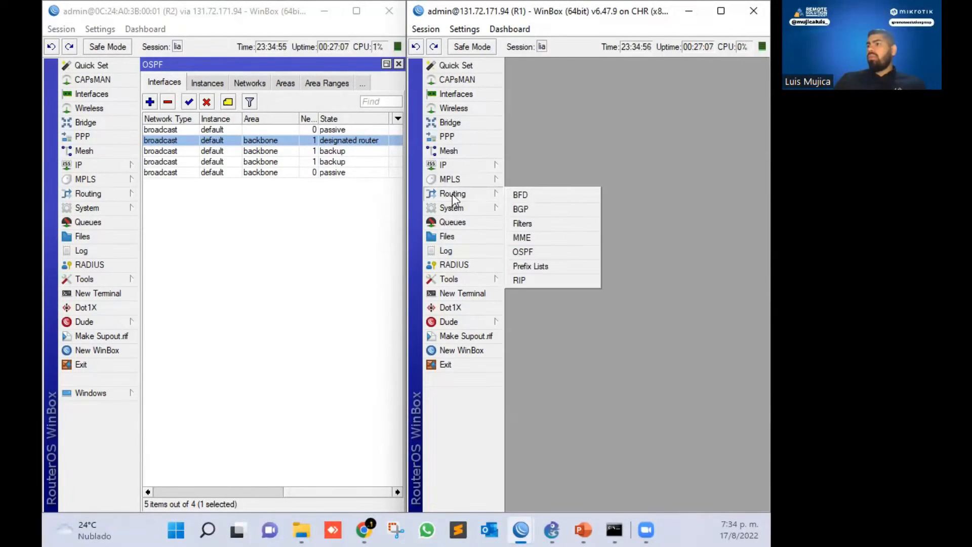
{"action": "left_click", "coordinate": [534, 251]}
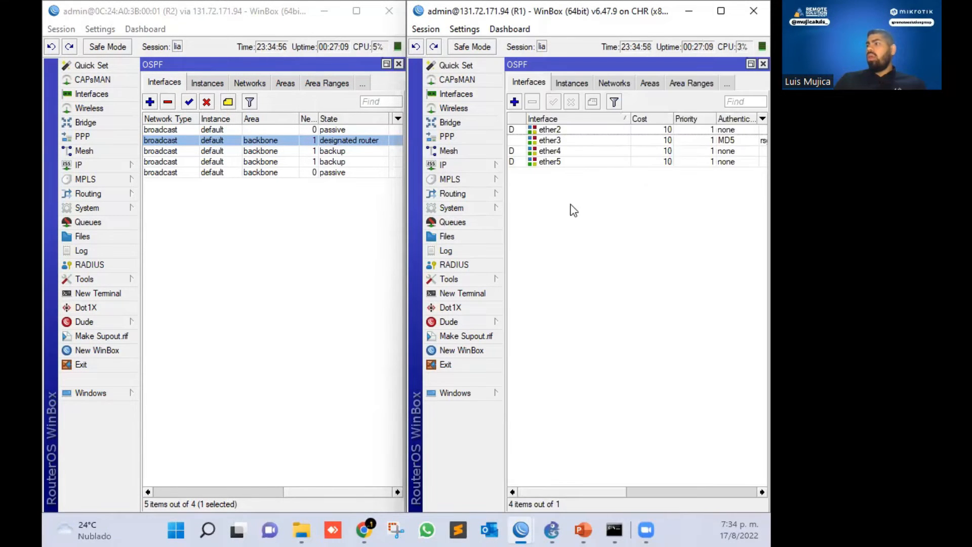
{"action": "left_click_drag", "start_coordinate": [602, 494], "coordinate": [697, 479]}
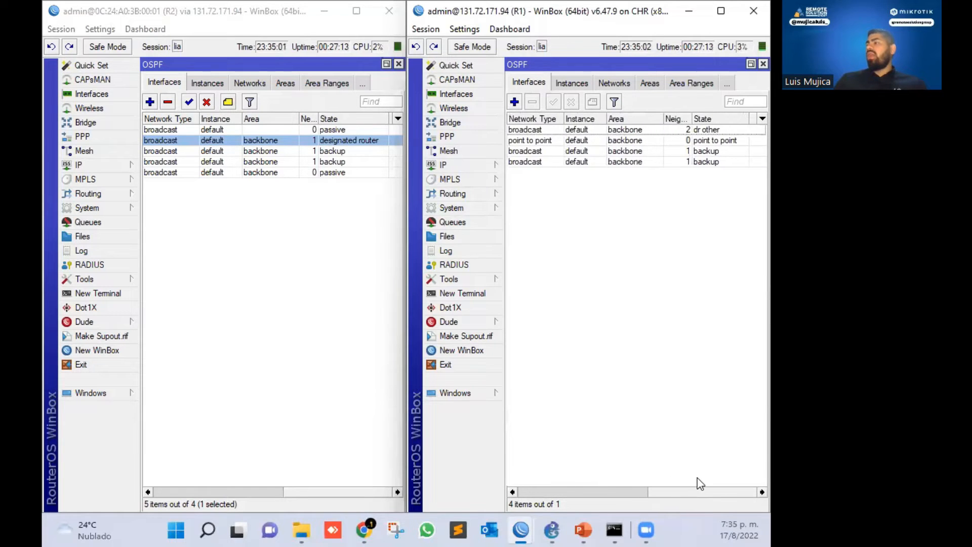
{"action": "left_click", "coordinate": [695, 140]}
{"action": "mouse_move", "coordinate": [717, 493]}
{"action": "left_mouse_down"}
{"action": "mouse_move", "coordinate": [677, 503]}
{"action": "mouse_move", "coordinate": [727, 493]}
{"action": "left_mouse_up"}
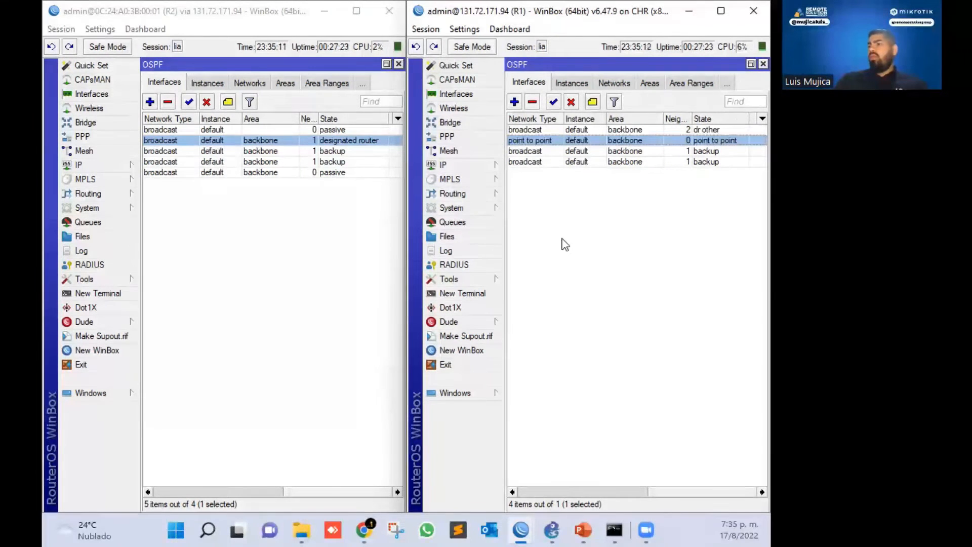
{"action": "left_click", "coordinate": [349, 490]}
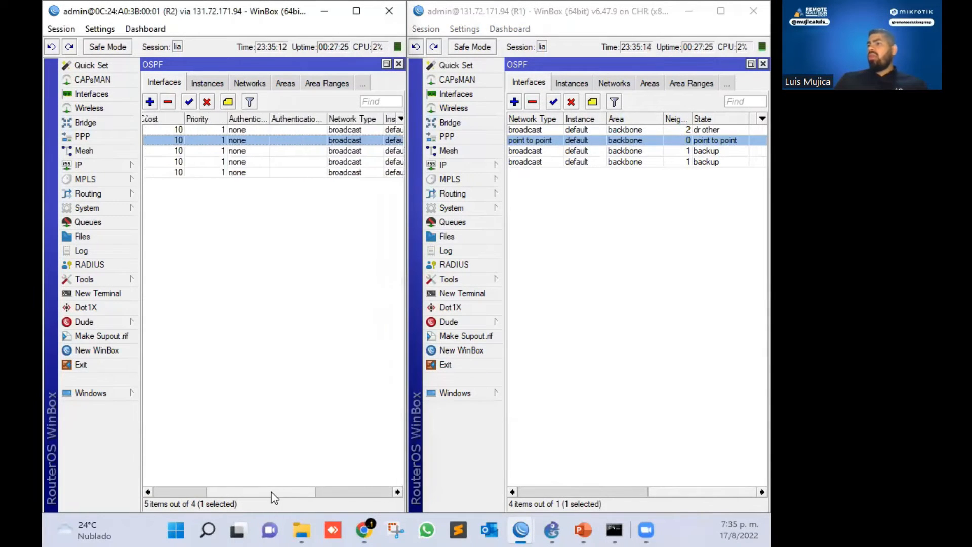
{"action": "left_click", "coordinate": [366, 491]}
{"action": "left_click_drag", "start_coordinate": [256, 501], "coordinate": [180, 479]}
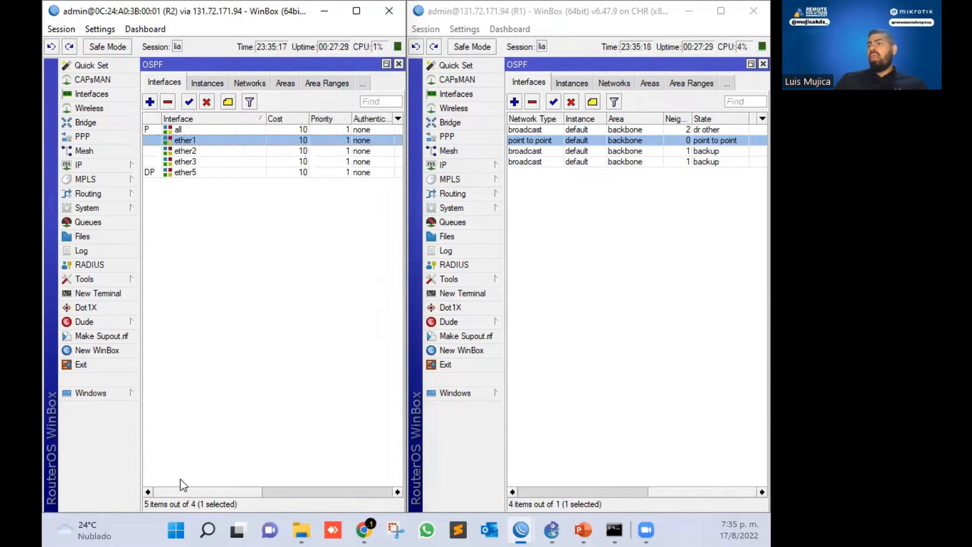
Set R2's ether1 OSPF interface to MD5 authentication with the key entered and point to point, and save
{"action": "double_click", "coordinate": [210, 141]}
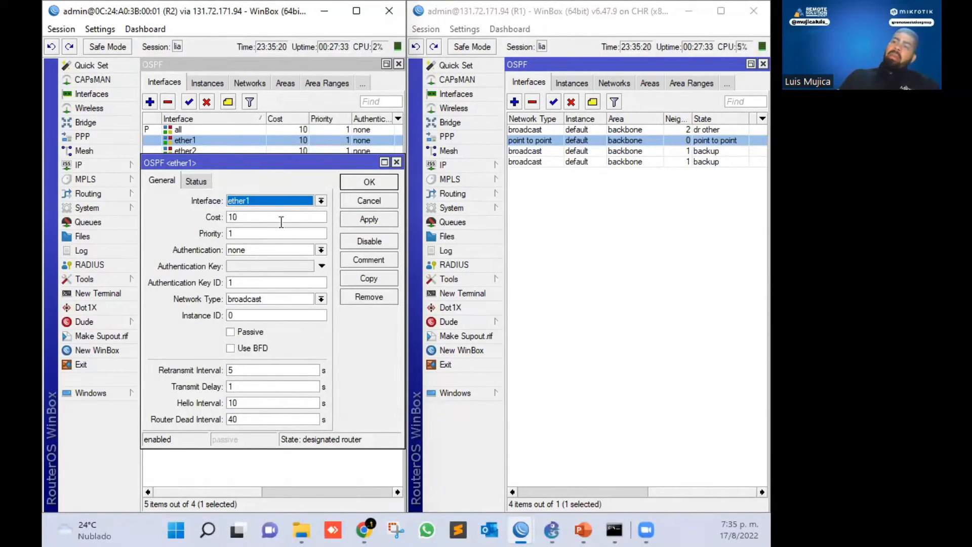
{"action": "left_click", "coordinate": [248, 250]}
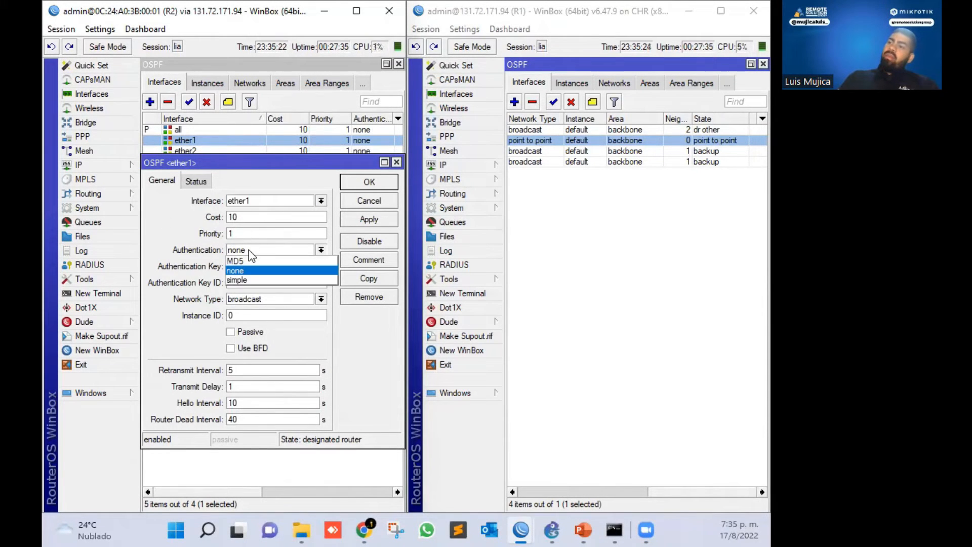
{"action": "left_click", "coordinate": [244, 279]}
{"action": "key", "text": "Tab"}
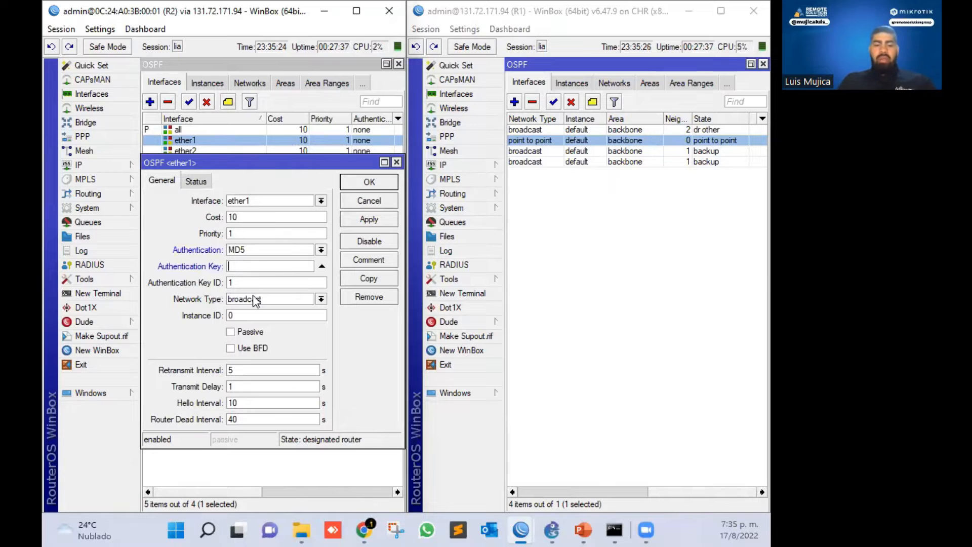
{"action": "type", "text": "rsg"}
{"action": "left_click", "coordinate": [258, 299]}
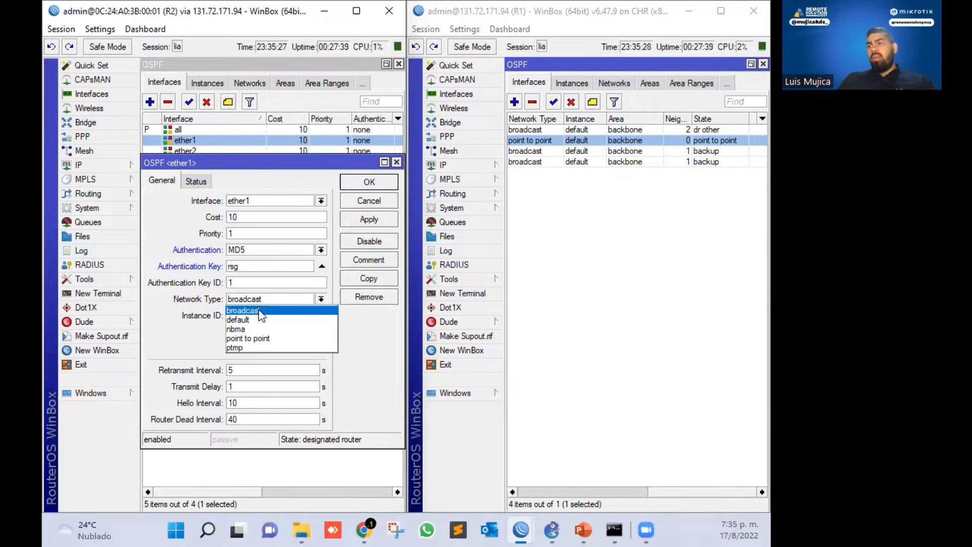
{"action": "left_click", "coordinate": [258, 339]}
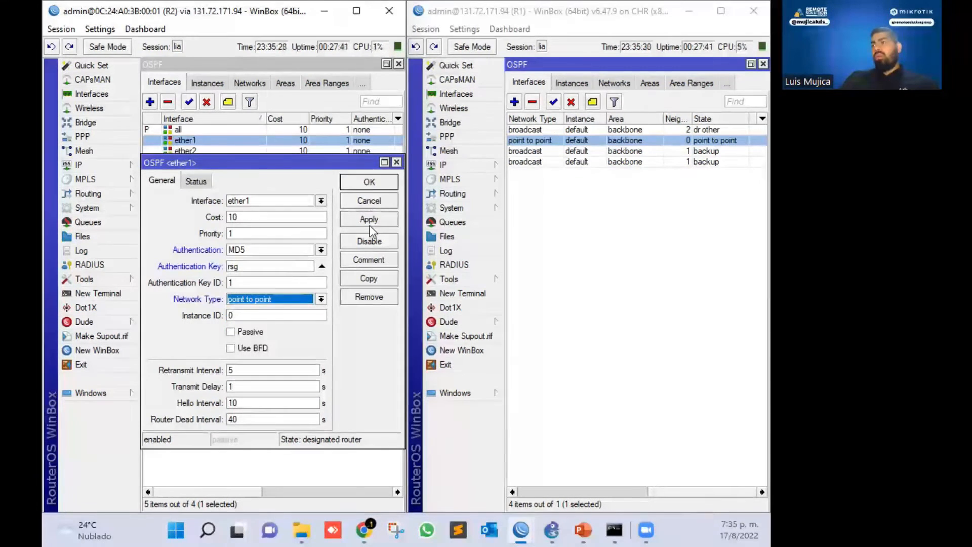
{"action": "left_click", "coordinate": [369, 219]}
{"action": "left_click", "coordinate": [369, 182]}
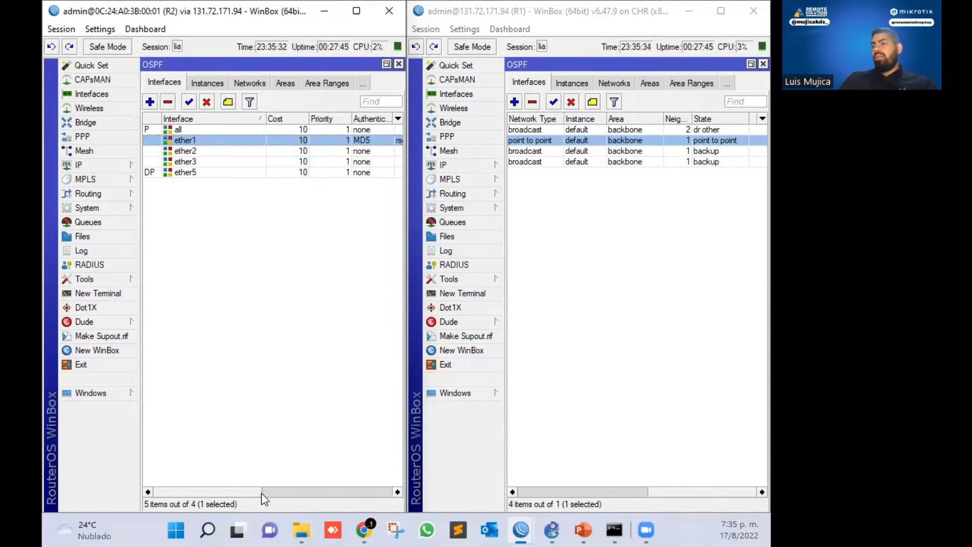
Reopen R2's ether1 OSPF settings to verify the MD5 point-to-point configuration
{"action": "left_click_drag", "start_coordinate": [244, 493], "coordinate": [151, 503]}
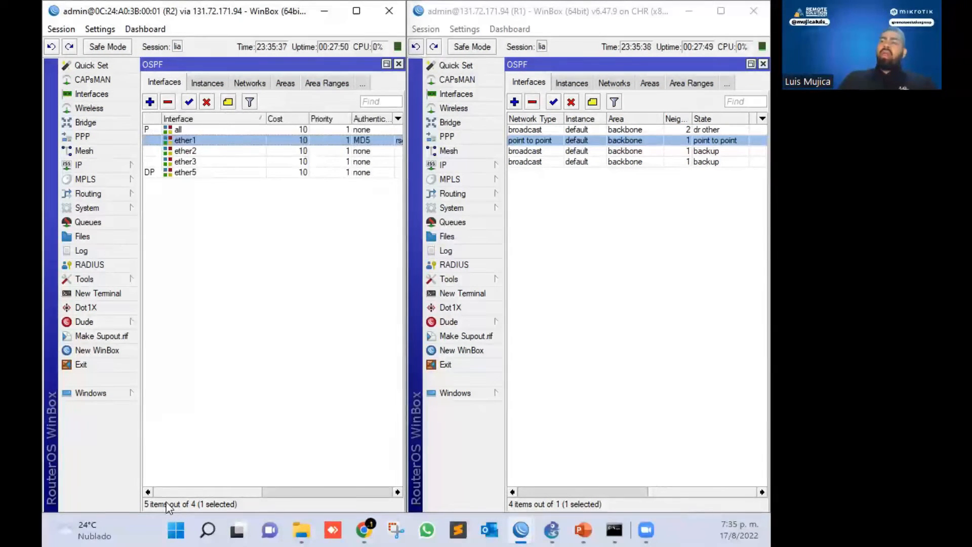
{"action": "double_click", "coordinate": [184, 141]}
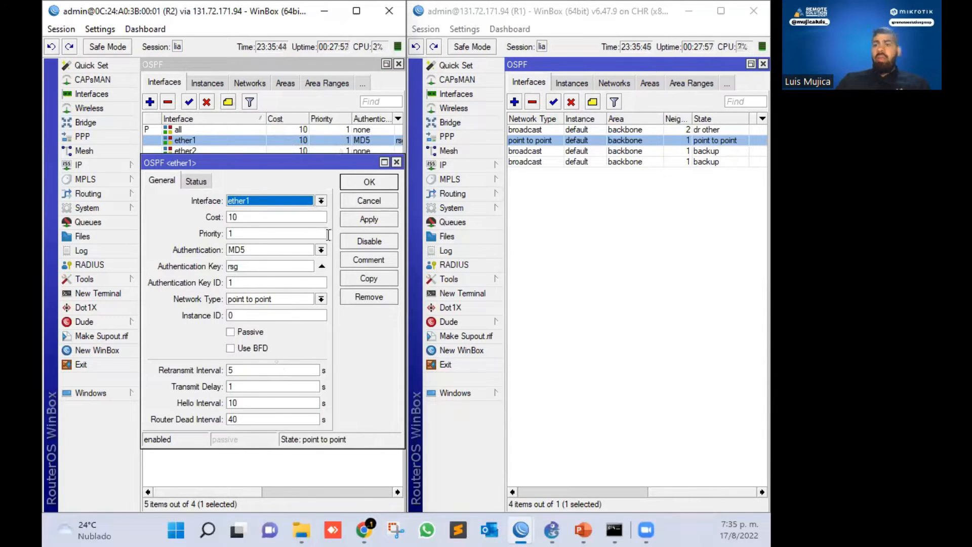
{"action": "mouse_move", "coordinate": [335, 166]}
{"action": "left_mouse_down"}
{"action": "mouse_move", "coordinate": [345, 201]}
{"action": "mouse_move", "coordinate": [368, 179]}
{"action": "mouse_move", "coordinate": [345, 181]}
{"action": "left_mouse_up"}
{"action": "left_click", "coordinate": [240, 297]}
{"action": "key", "text": "BackSpace"}
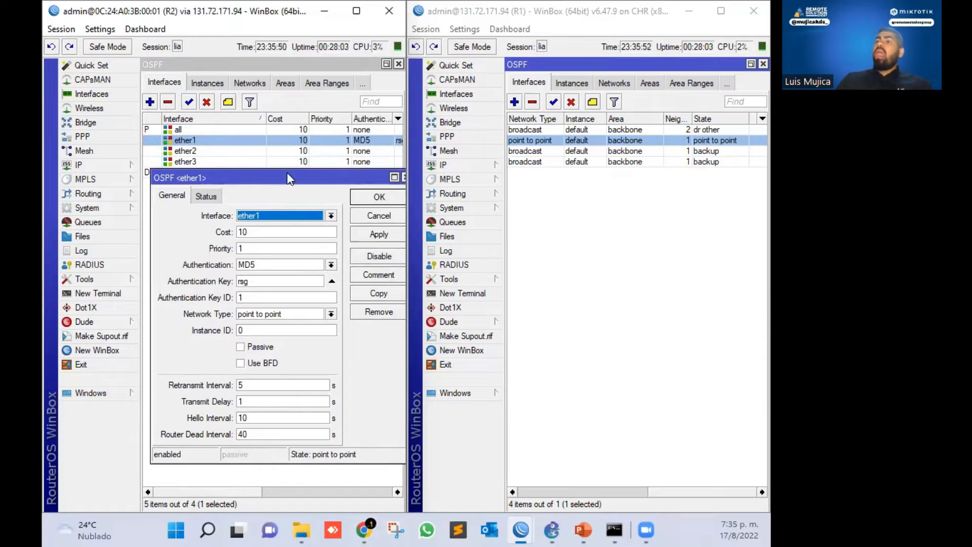
{"action": "left_click_drag", "start_coordinate": [341, 178], "coordinate": [296, 195]}
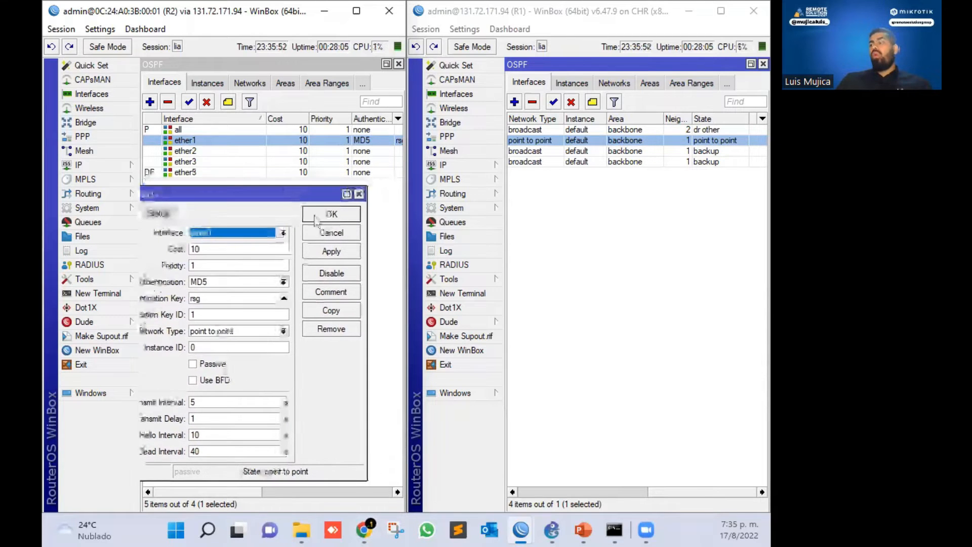
{"action": "left_click", "coordinate": [753, 12]}
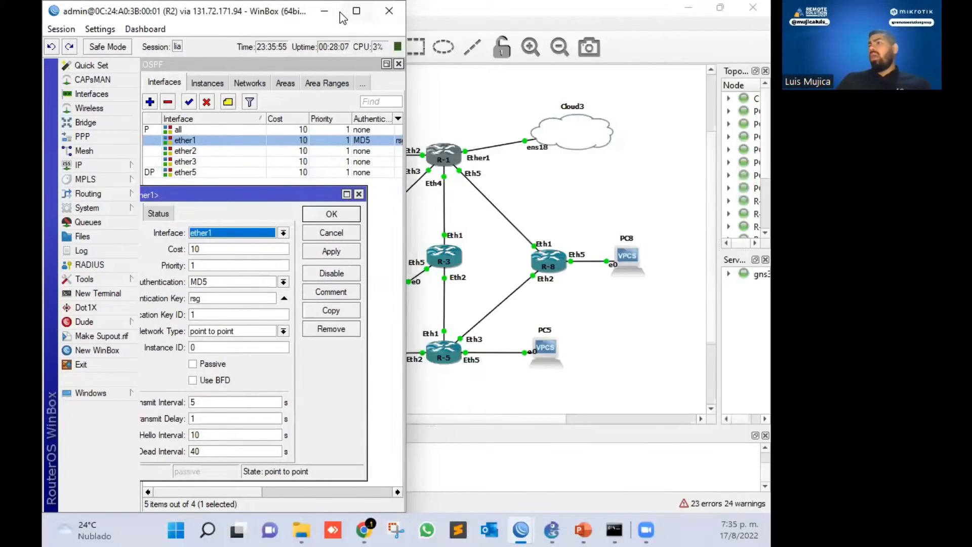
Minimize R2's session, then restore both router WinBox sessions from the taskbar group
{"action": "left_click", "coordinate": [324, 10]}
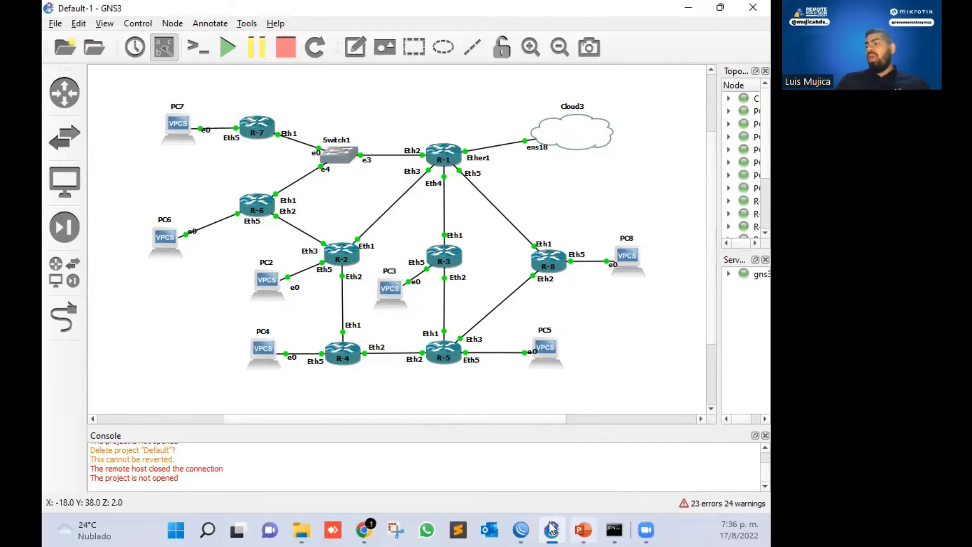
{"action": "left_click", "coordinate": [520, 529]}
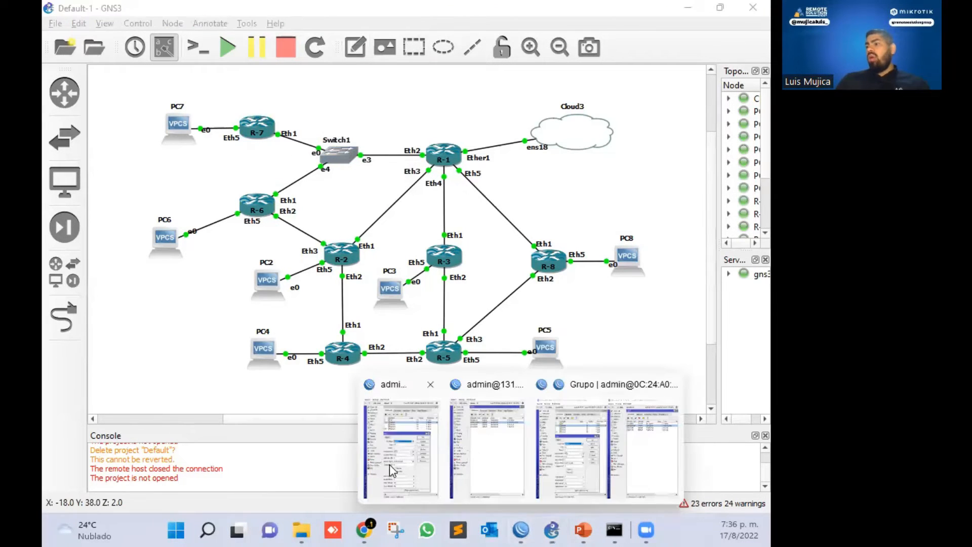
{"action": "left_click", "coordinate": [548, 447]}
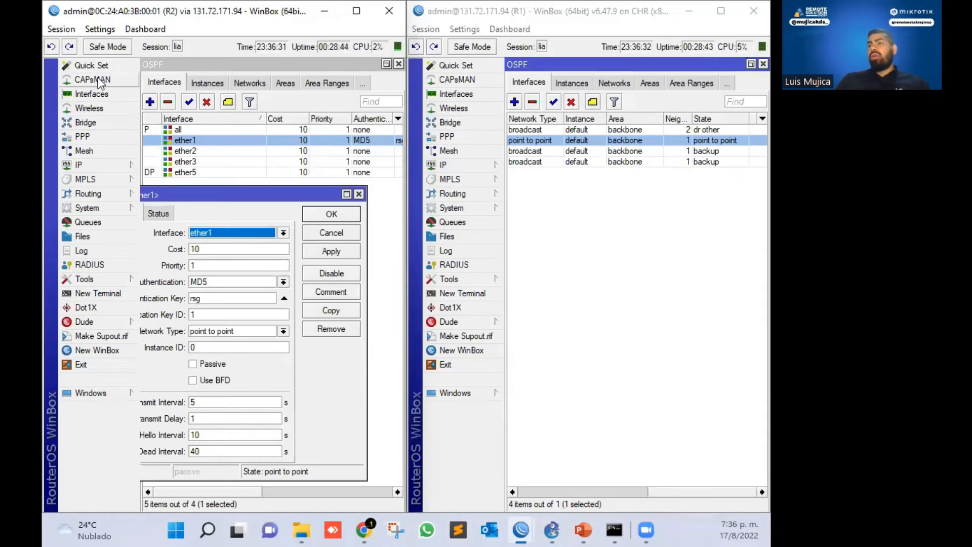
Check R2's IP address list, including the address facing R4, and close R2's session
{"action": "left_click", "coordinate": [100, 169]}
{"action": "left_click", "coordinate": [235, 193]}
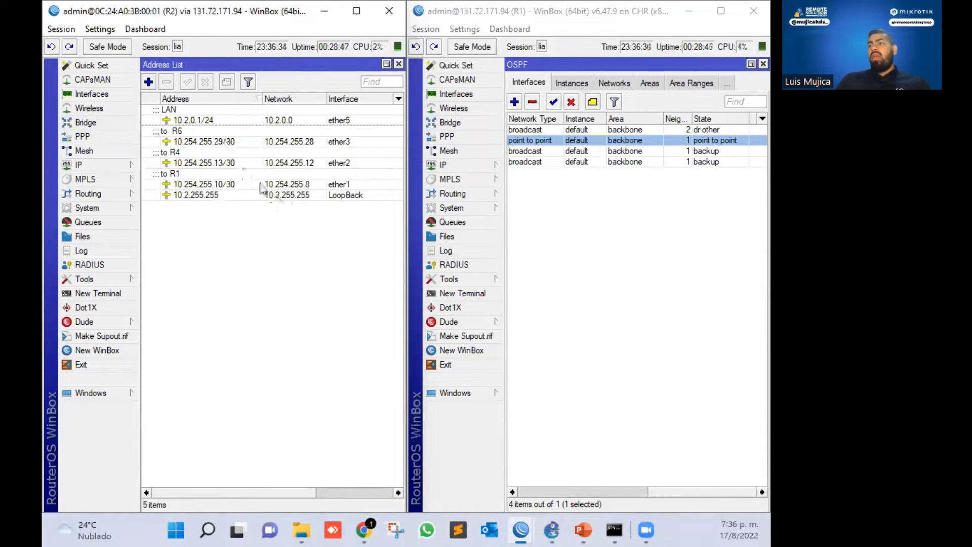
{"action": "left_click", "coordinate": [205, 162]}
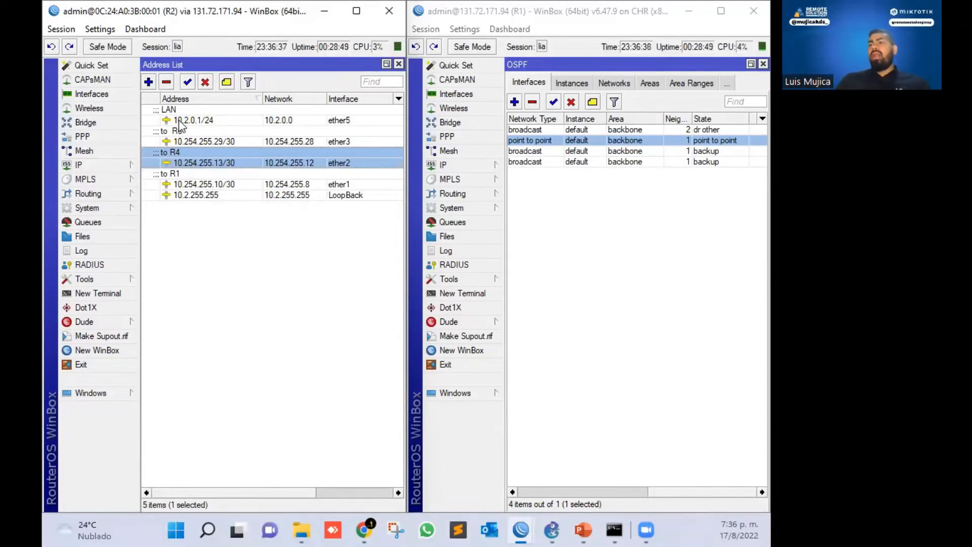
{"action": "left_click", "coordinate": [389, 11]}
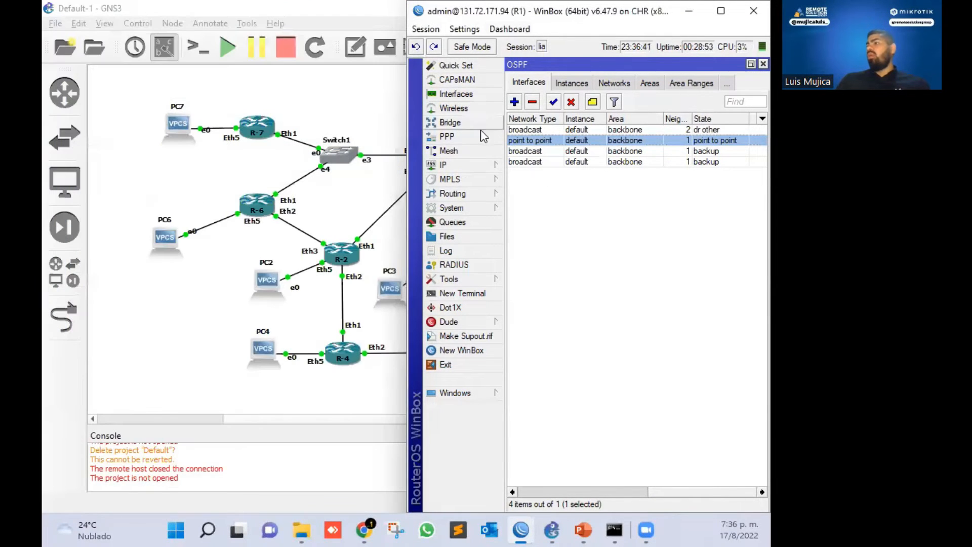
Check R1's IP address list, then minimize WinBox and GNS3 to the desktop
{"action": "left_click", "coordinate": [468, 154]}
{"action": "left_click", "coordinate": [473, 164]}
{"action": "left_click", "coordinate": [568, 188]}
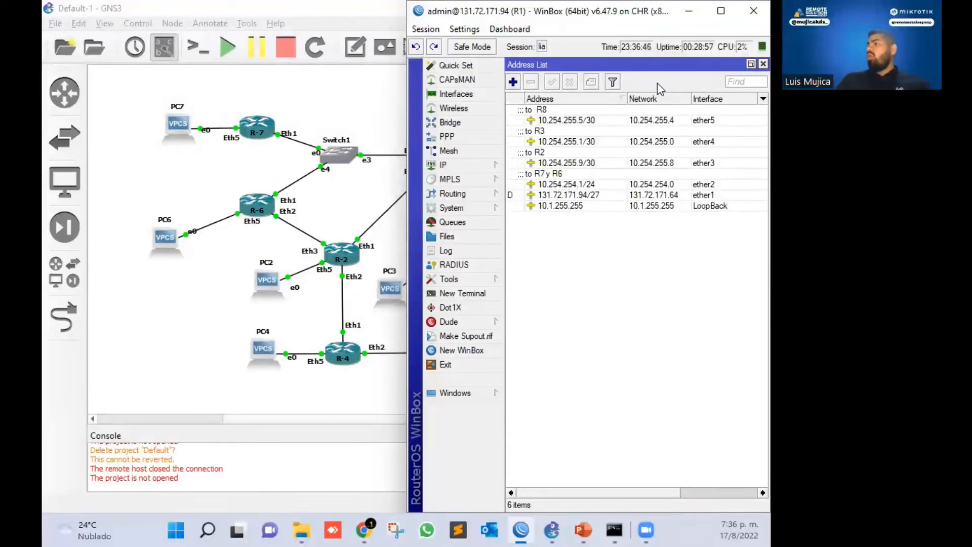
{"action": "left_click", "coordinate": [577, 188]}
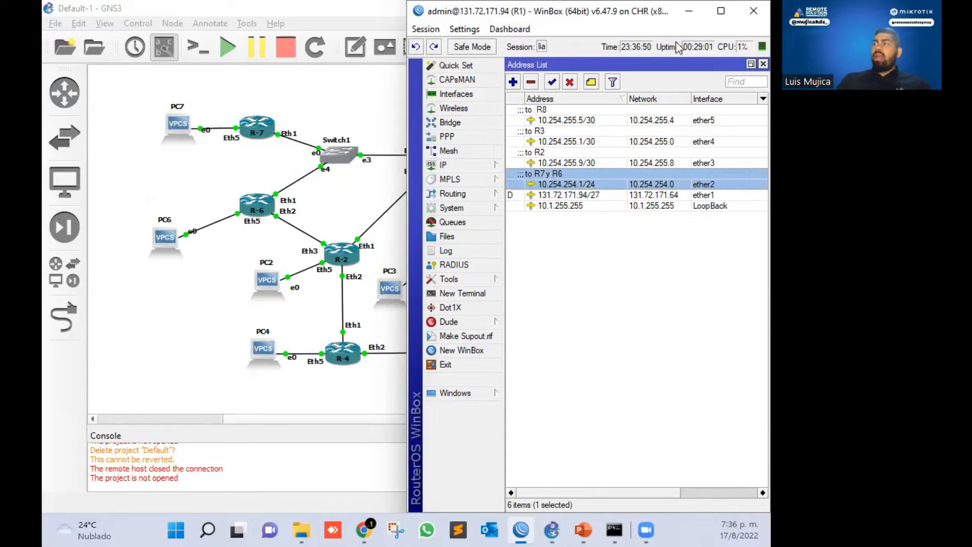
{"action": "left_click", "coordinate": [688, 10]}
{"action": "left_click", "coordinate": [685, 7]}
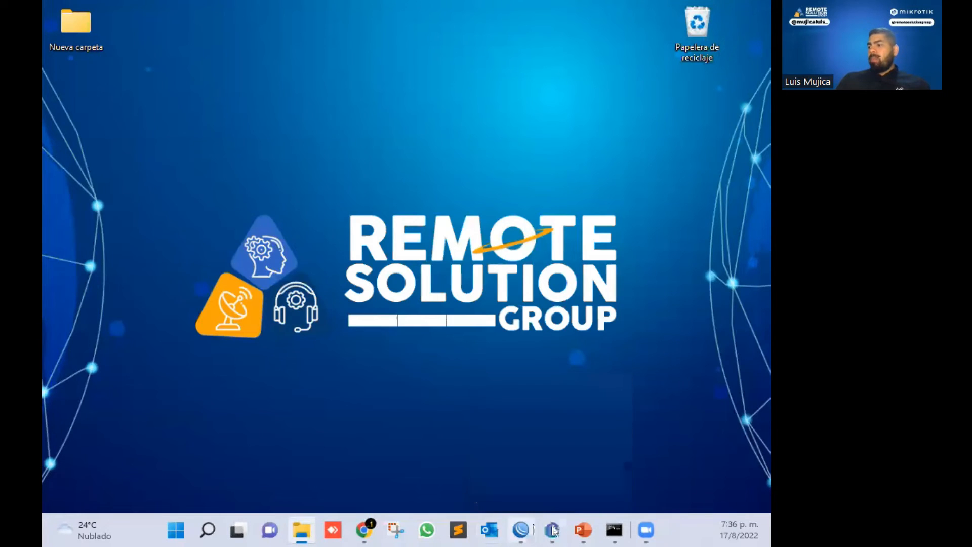
Check routers R-1 and R-6 in the GNS3 topology, then present the '¿Qué es OSPF?' slide
{"action": "left_click", "coordinate": [552, 530]}
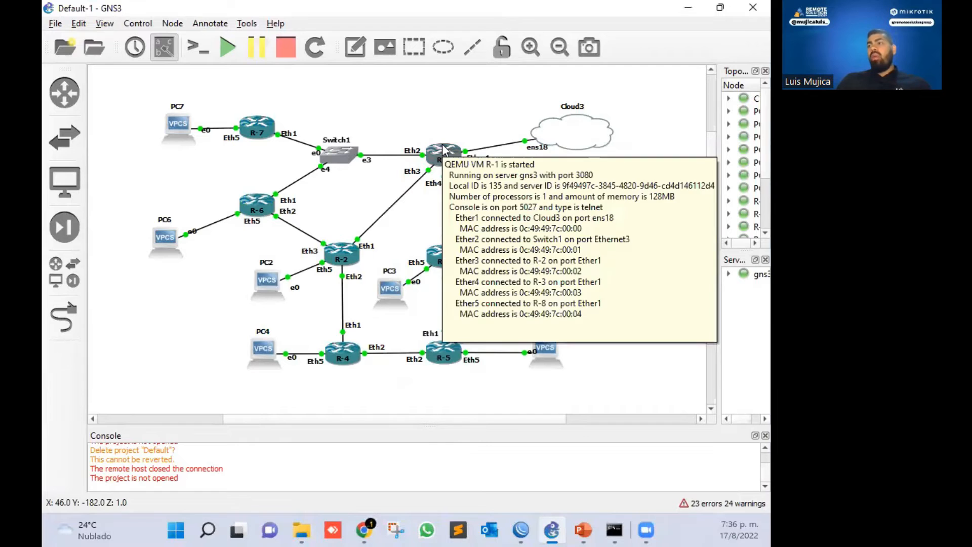
{"action": "mouse_move", "coordinate": [258, 203]}
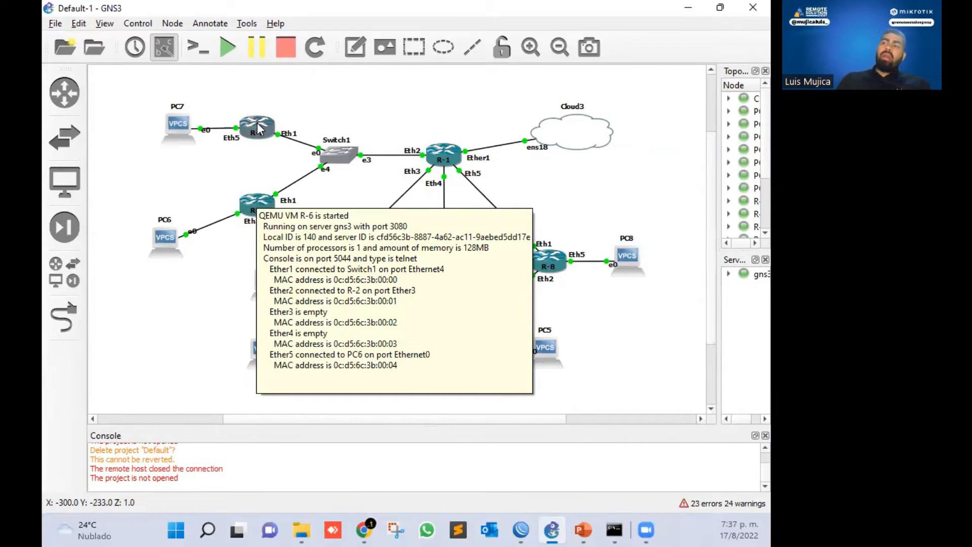
{"action": "mouse_move", "coordinate": [258, 130]}
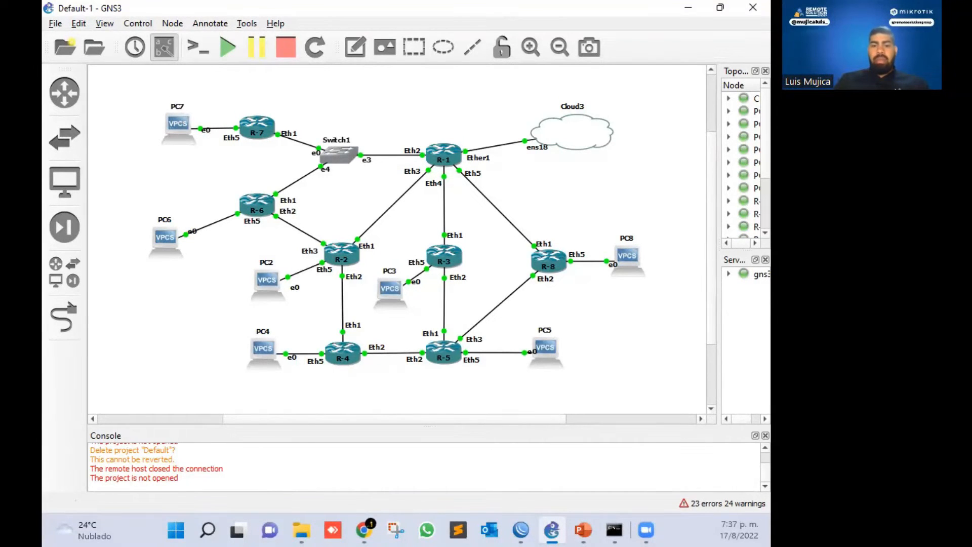
{"action": "key", "text": "alt+Tab"}
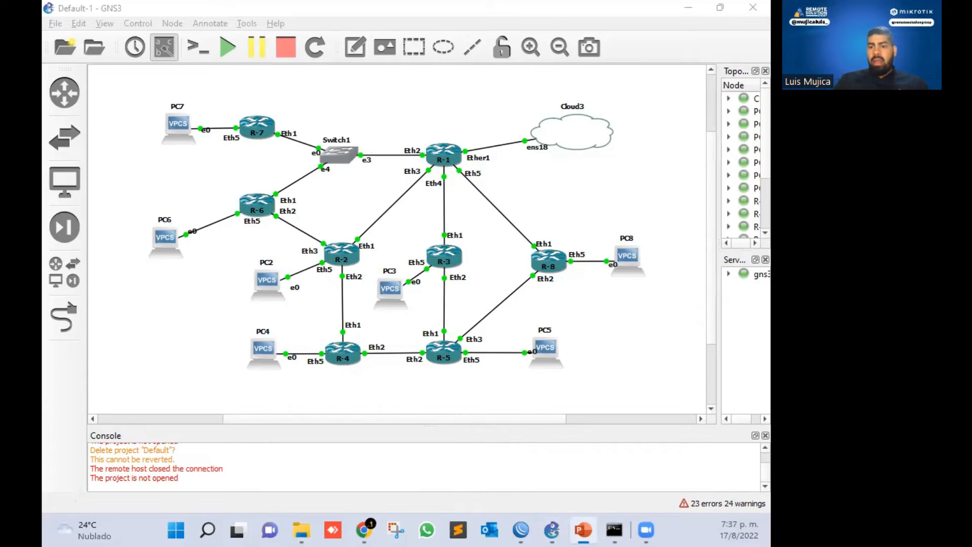
{"action": "key", "text": "shift+F5"}
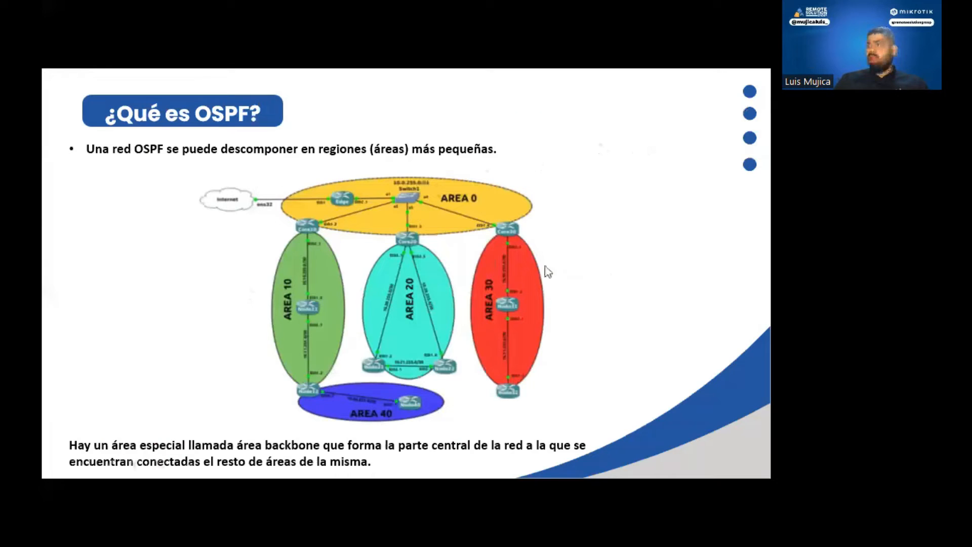
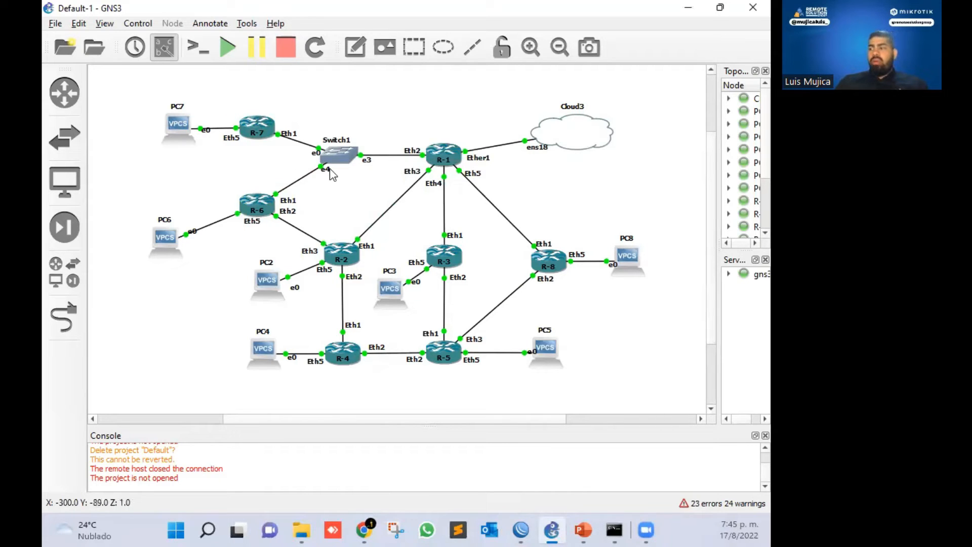
Change ether2's OSPF interface priority to 1, save it and close the ether2 window
{"action": "left_click", "coordinate": [521, 529]}
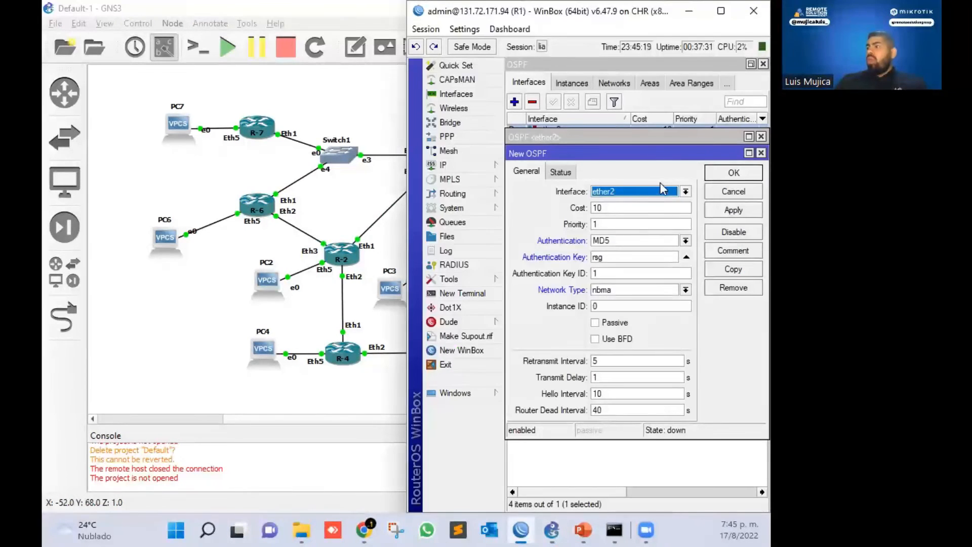
{"action": "double_click", "coordinate": [622, 225]}
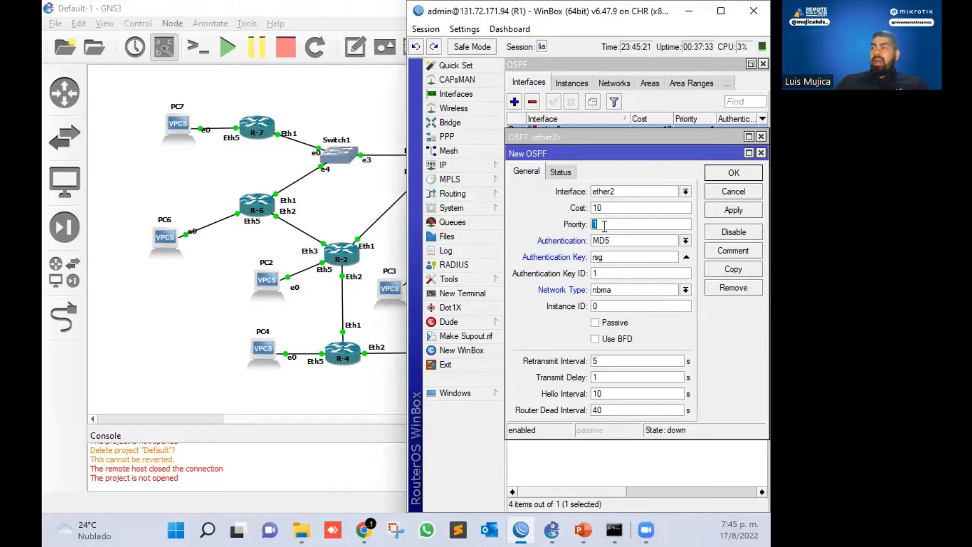
{"action": "left_click", "coordinate": [623, 223]}
{"action": "left_click_drag", "start_coordinate": [623, 222], "coordinate": [593, 226]}
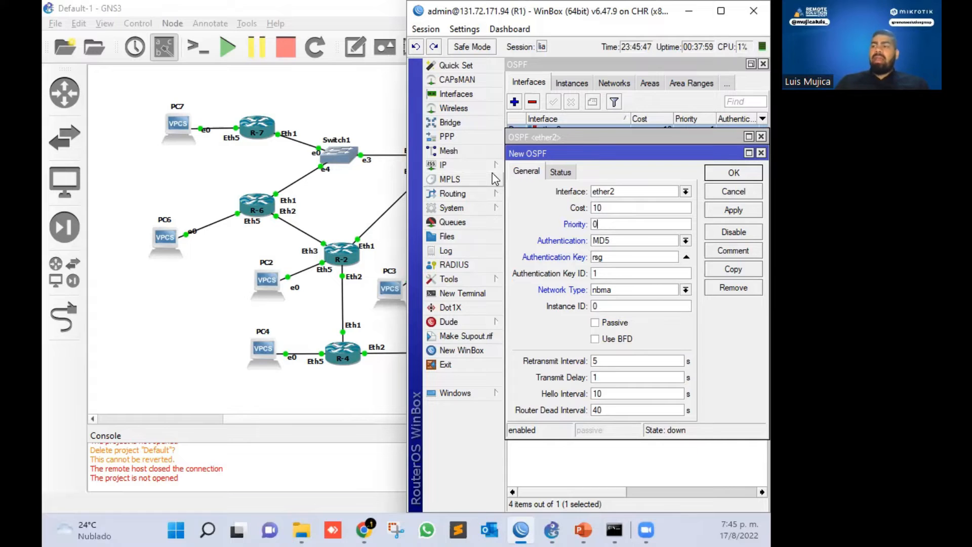
{"action": "double_click", "coordinate": [620, 224]}
{"action": "type", "text": "1"}
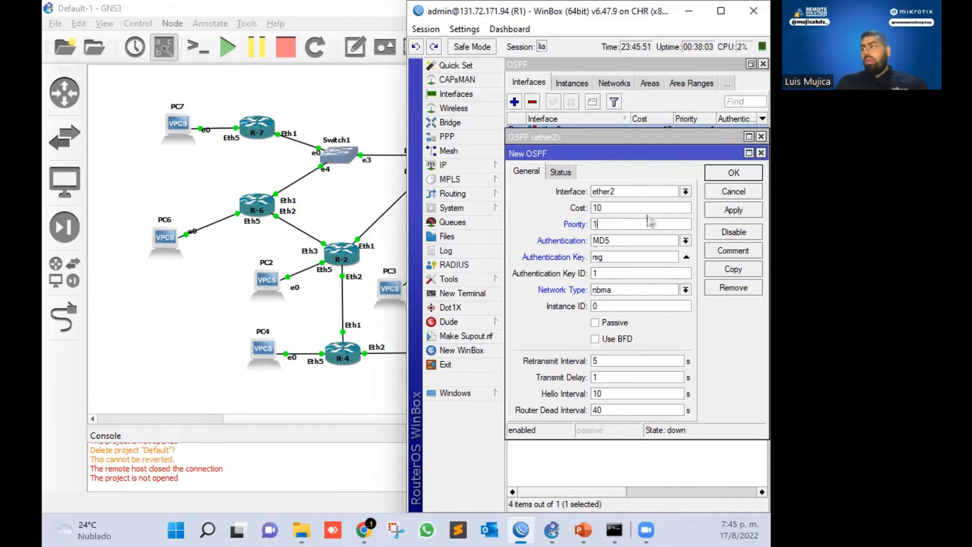
{"action": "left_click", "coordinate": [730, 177]}
{"action": "left_click", "coordinate": [725, 157]}
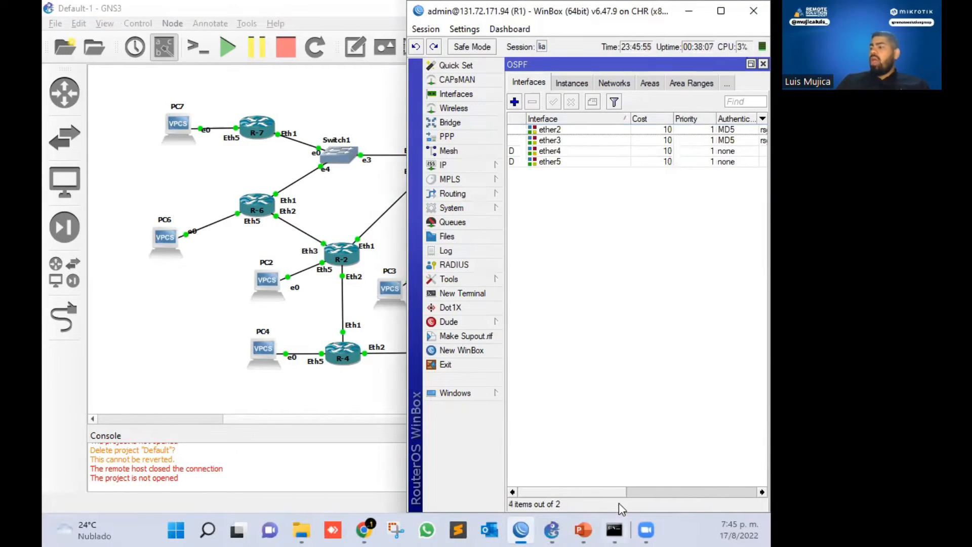
Scroll the OSPF interface table to ether2's nbma row and maximize WinBox to show all columns
{"action": "left_click_drag", "start_coordinate": [620, 489], "coordinate": [734, 488]}
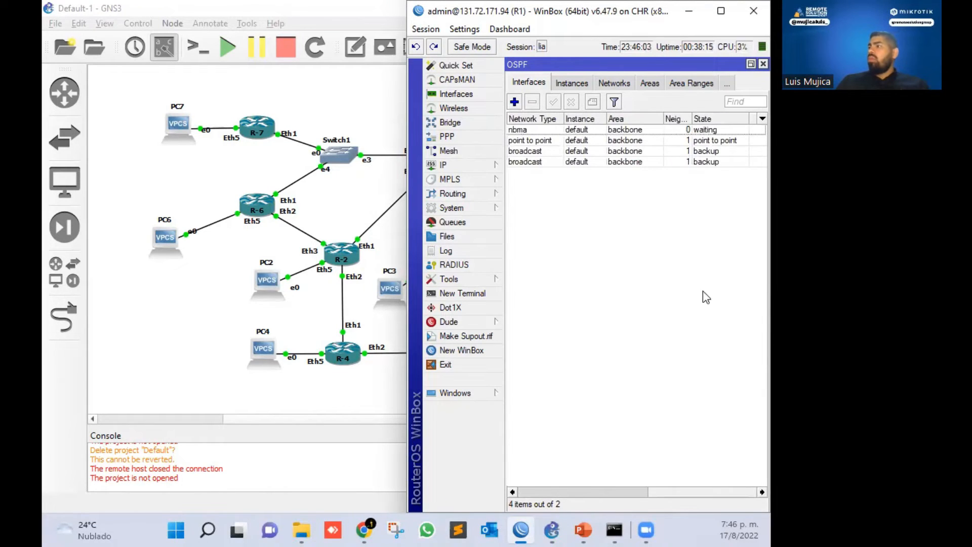
{"action": "left_click", "coordinate": [711, 130]}
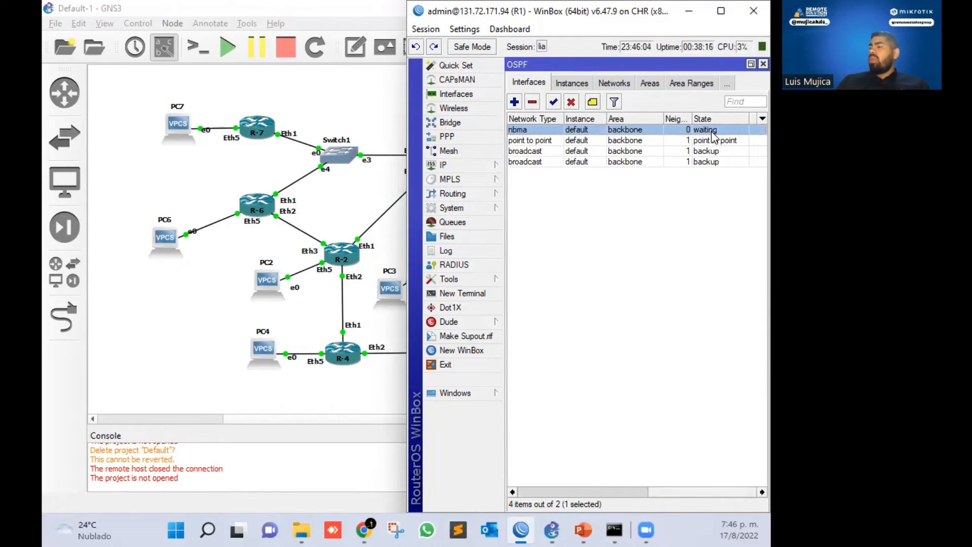
{"action": "left_click", "coordinate": [722, 11]}
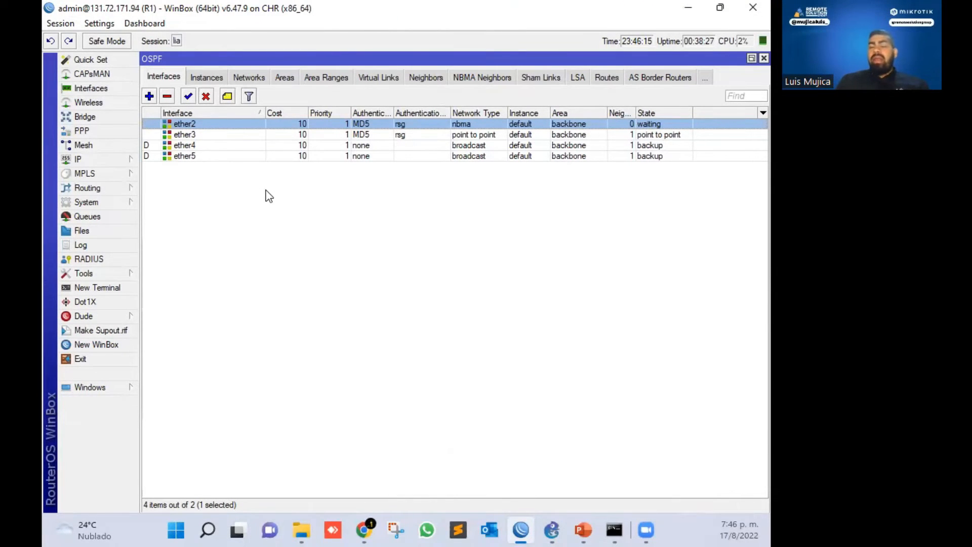
Start a new NBMA neighbor entry and check the router's IP address list for the neighbor address
{"action": "left_click", "coordinate": [481, 77]}
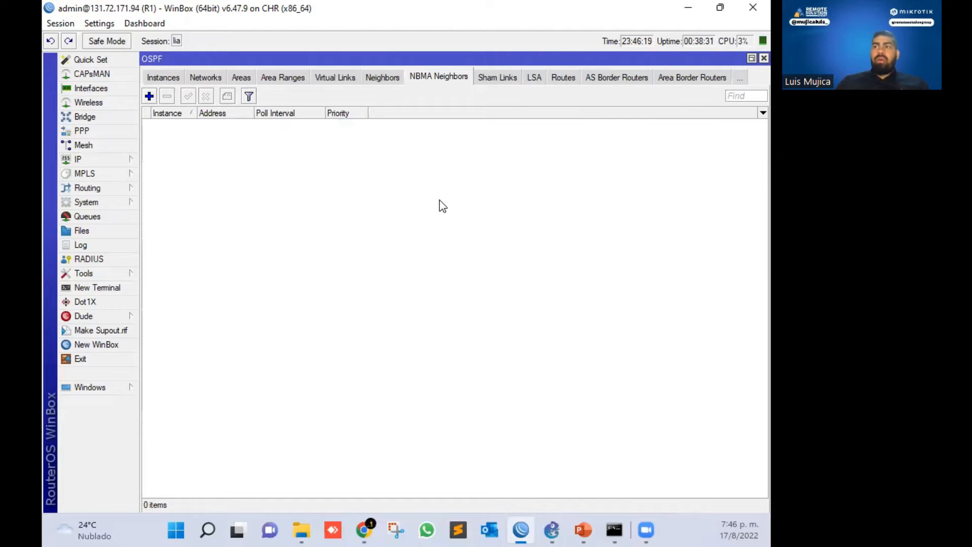
{"action": "left_click", "coordinate": [149, 96]}
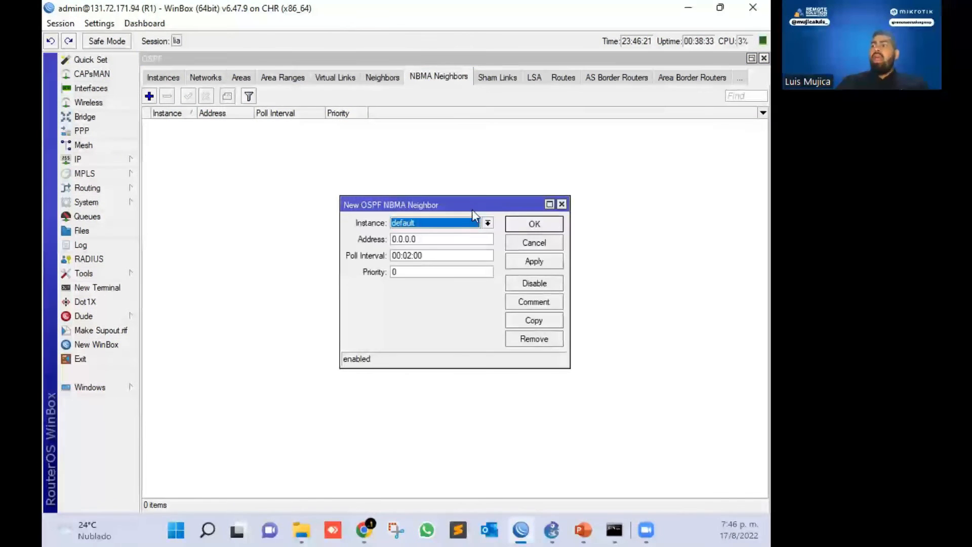
{"action": "left_click_drag", "start_coordinate": [481, 199], "coordinate": [531, 138]}
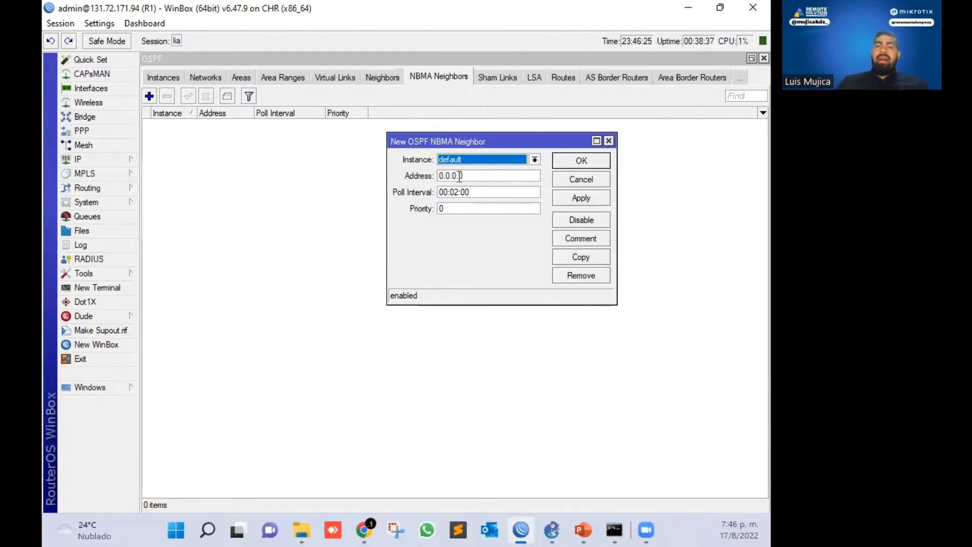
{"action": "left_click", "coordinate": [477, 175]}
{"action": "double_click", "coordinate": [478, 175]}
{"action": "left_click", "coordinate": [110, 158]}
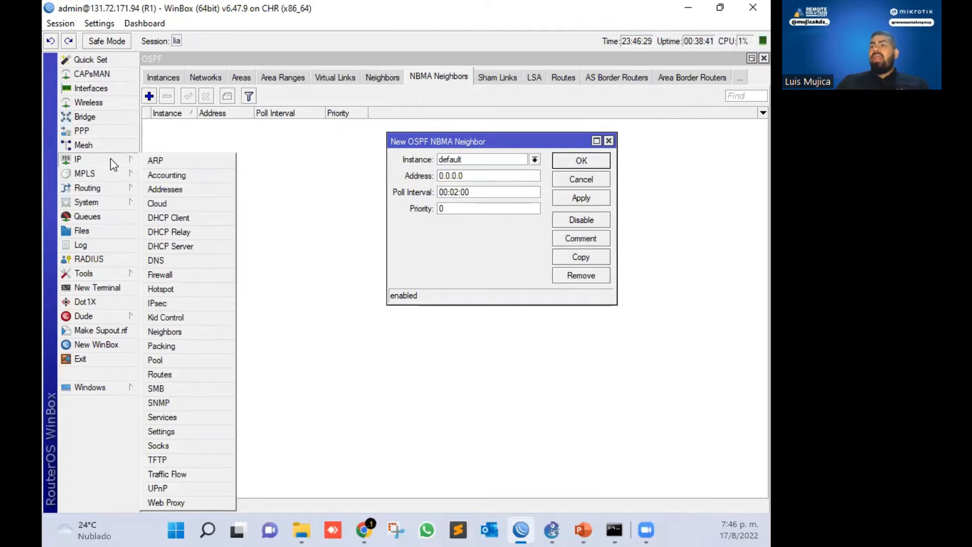
{"action": "left_click", "coordinate": [186, 188]}
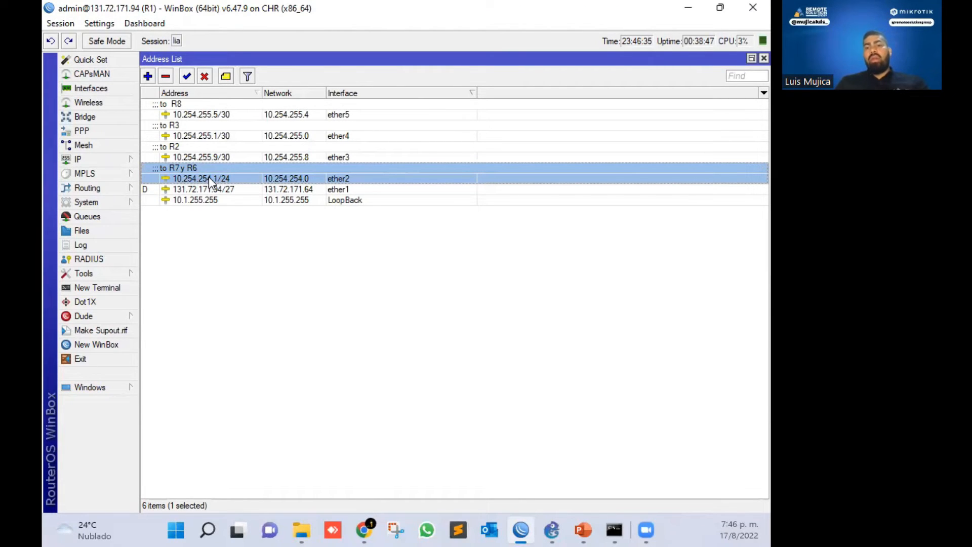
{"action": "left_click", "coordinate": [441, 272]}
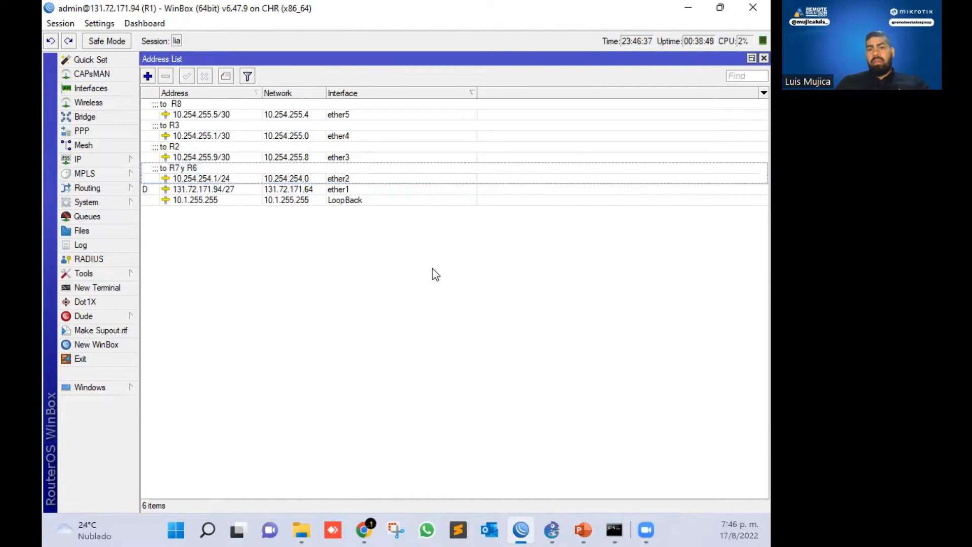
{"action": "key", "text": "Escape"}
Enter neighbor 10.254.254.2 with poll interval 00:01:00 and priority 2, and apply it
{"action": "left_click_drag", "start_coordinate": [473, 177], "coordinate": [294, 205]}
{"action": "type", "text": "10.254.254.2"}
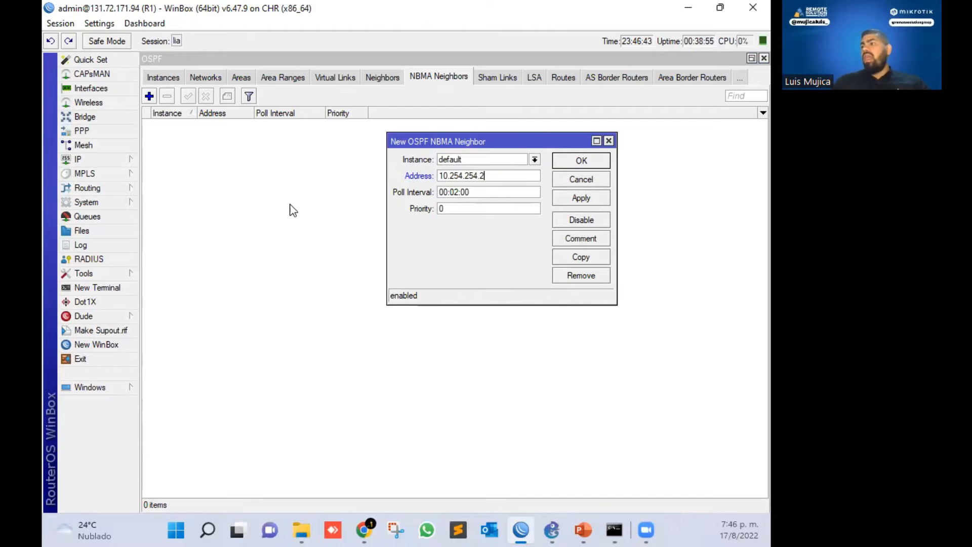
{"action": "key", "text": "Tab"}
{"action": "left_click", "coordinate": [481, 191]}
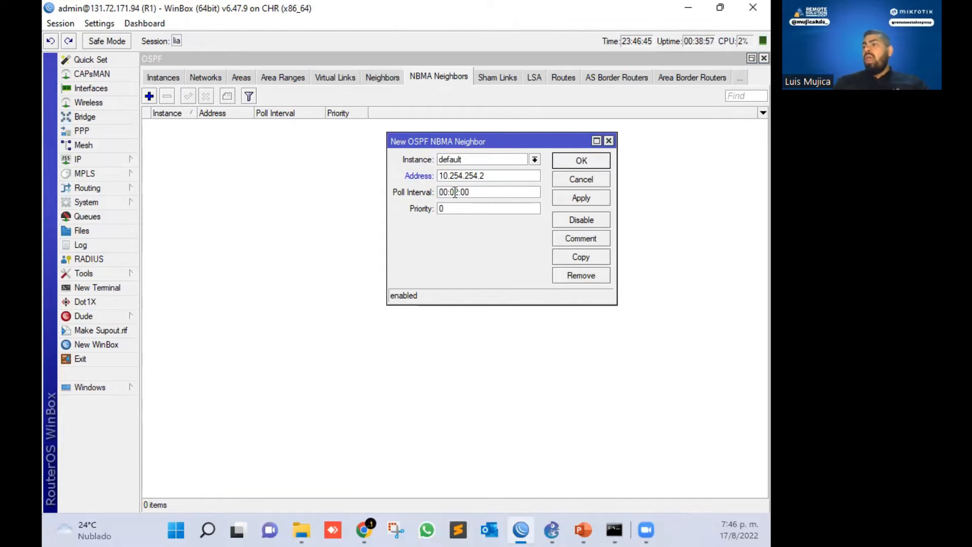
{"action": "left_click_drag", "start_coordinate": [482, 191], "coordinate": [380, 199]}
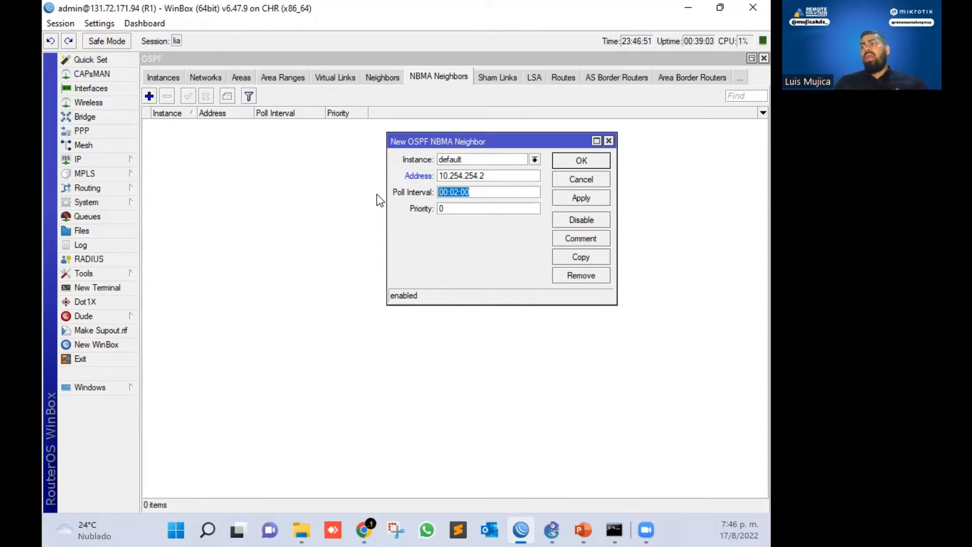
{"action": "key", "text": "Left"}
{"action": "key", "text": "Right"}
{"action": "key", "text": "Right"}
{"action": "key", "text": "Right"}
{"action": "key", "text": "Right"}
{"action": "key", "text": "Right"}
{"action": "key", "text": "BackSpace"}
{"action": "type", "text": "1"}
{"action": "key", "text": "Tab"}
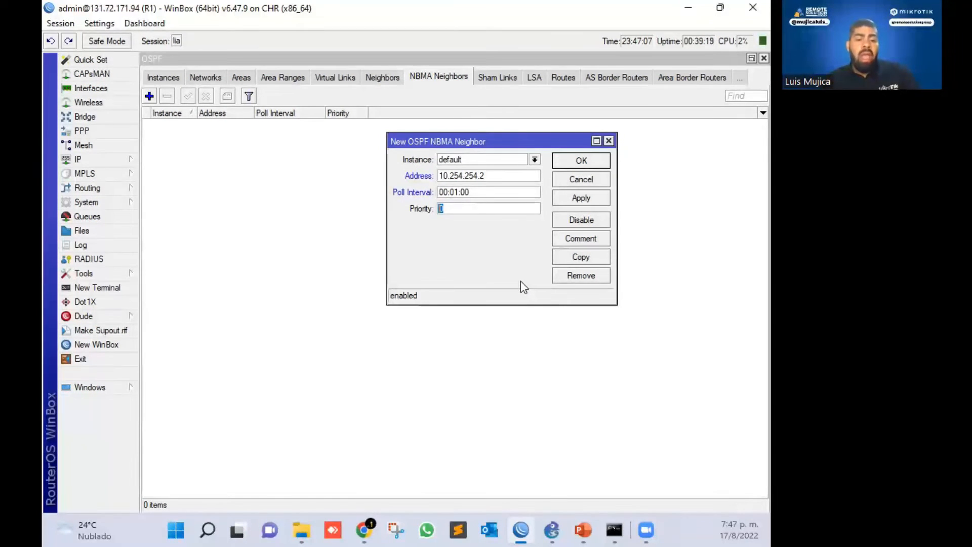
{"action": "type", "text": "2"}
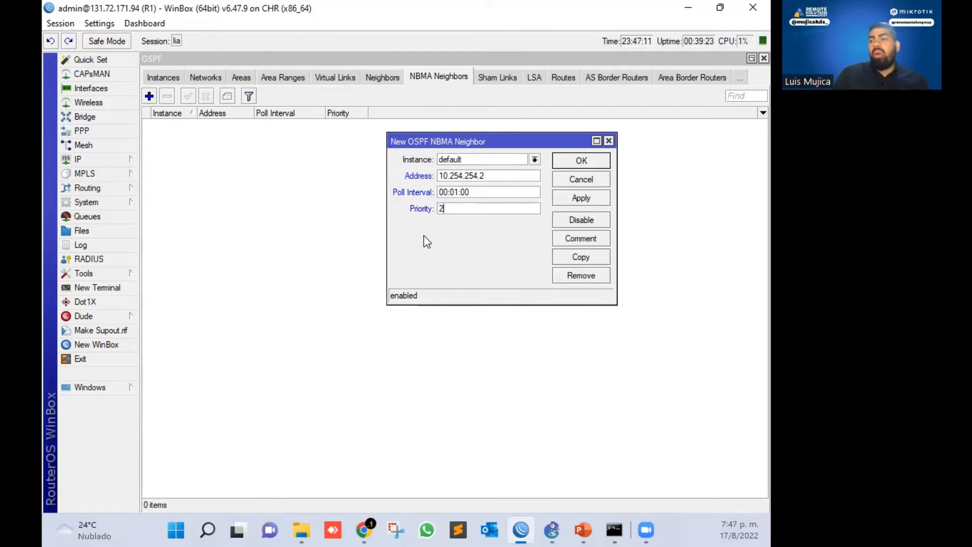
{"action": "left_click", "coordinate": [589, 200]}
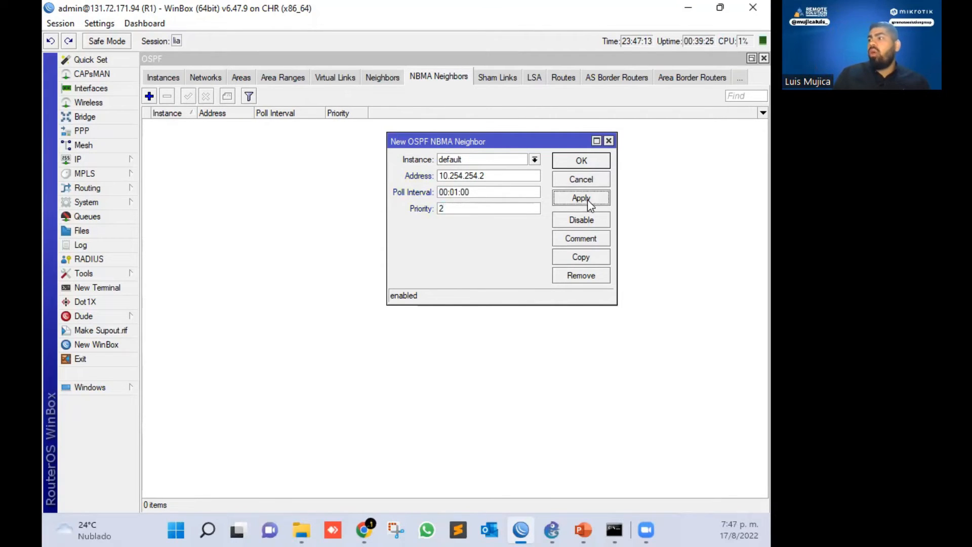
Copy the neighbor into a second NBMA neighbor 10.254.254.3 with priority 0 and save it
{"action": "left_click", "coordinate": [594, 256]}
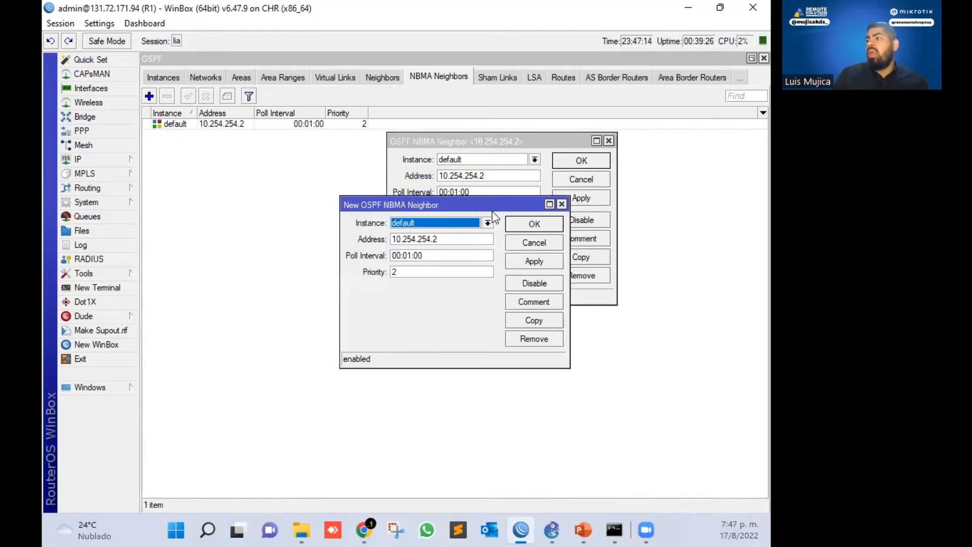
{"action": "left_click", "coordinate": [461, 241]}
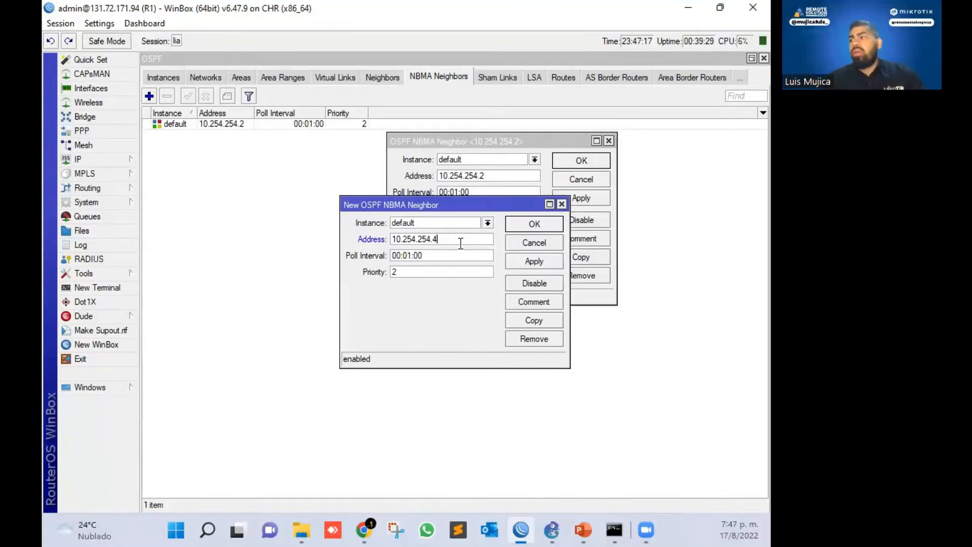
{"action": "key", "text": "BackSpace"}
{"action": "type", "text": "3"}
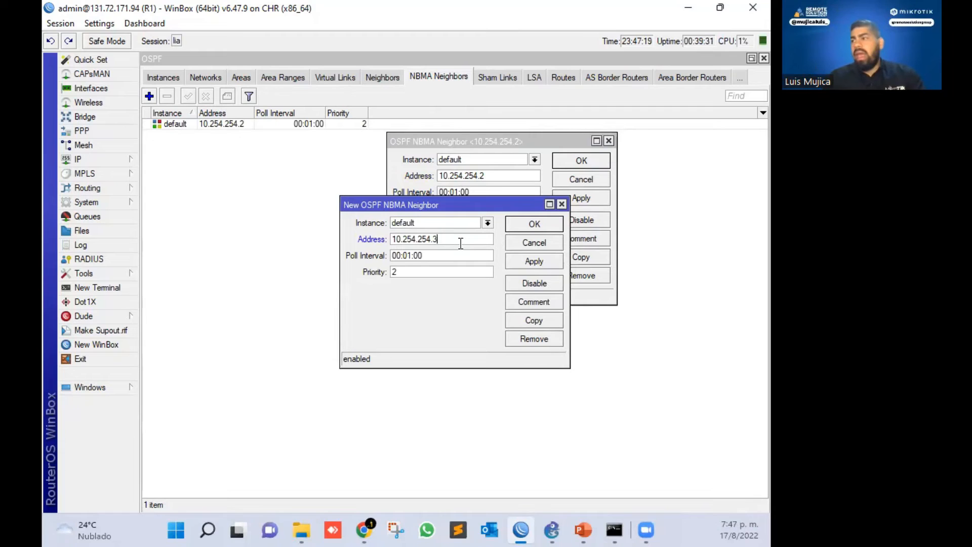
{"action": "key", "text": "Tab"}
{"action": "key", "text": "Tab"}
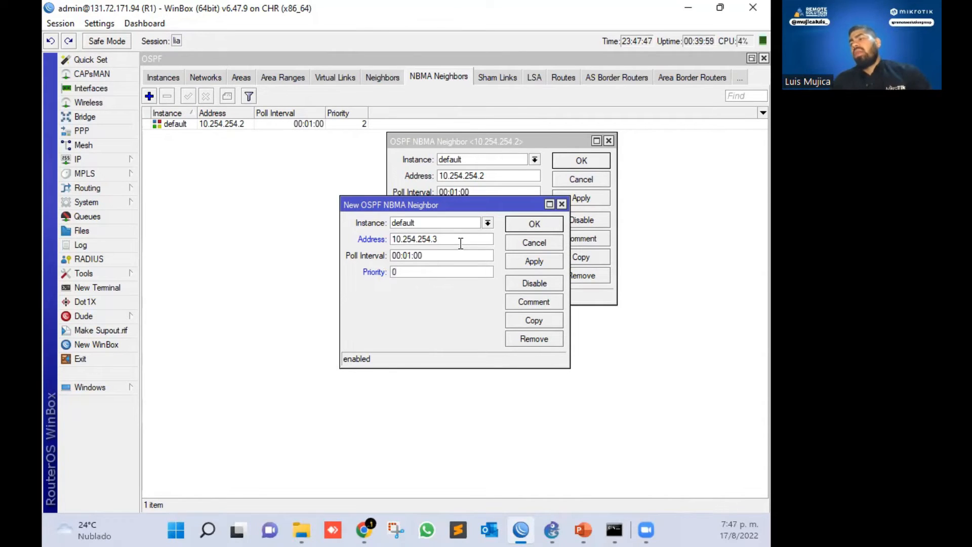
{"action": "left_click", "coordinate": [534, 262]}
Comment neighbor 10.254.254.3 'to R7' and neighbor 10.254.254.2 'to R6', then save
{"action": "left_click", "coordinate": [534, 301]}
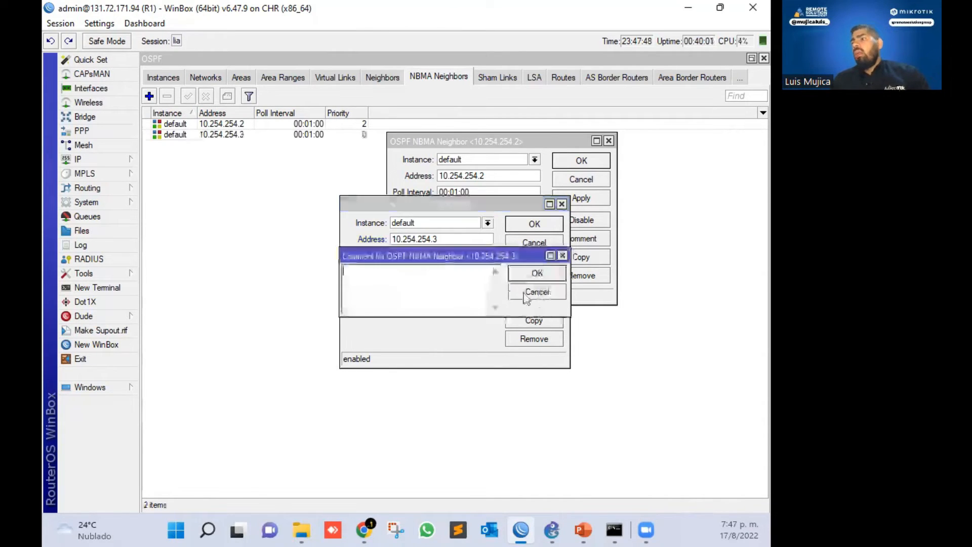
{"action": "type", "text": "to"}
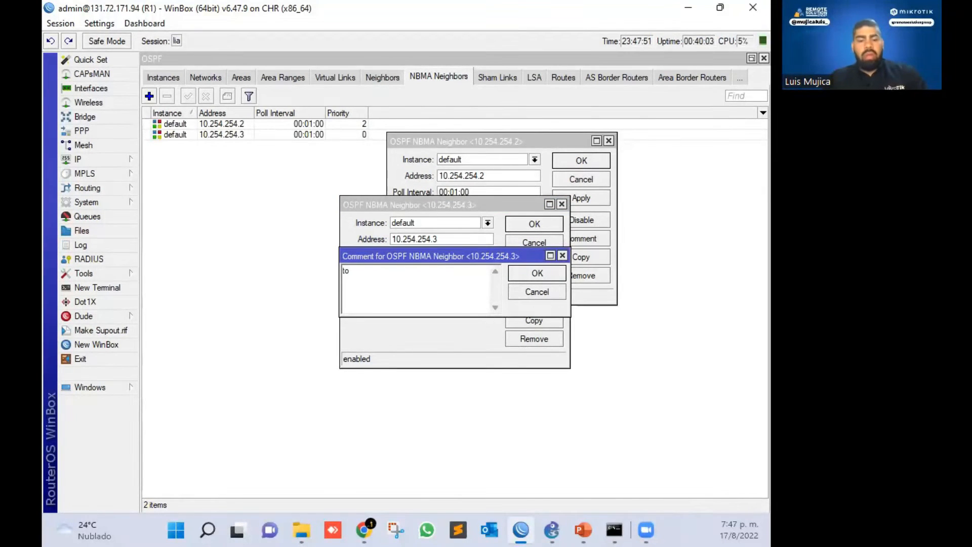
{"action": "type", "text": " R7"}
{"action": "left_click", "coordinate": [535, 275]}
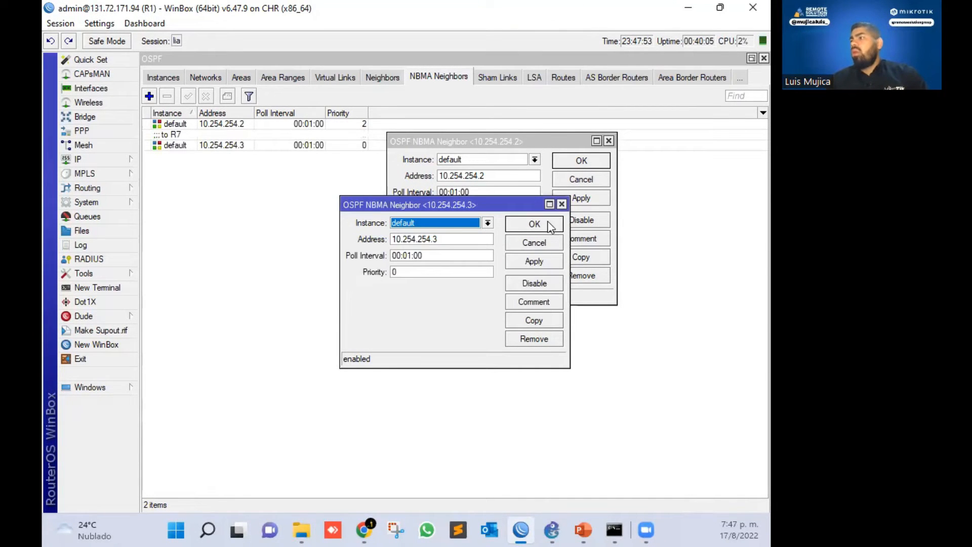
{"action": "left_click", "coordinate": [529, 223]}
{"action": "left_click", "coordinate": [580, 242]}
{"action": "type", "text": "to R6"}
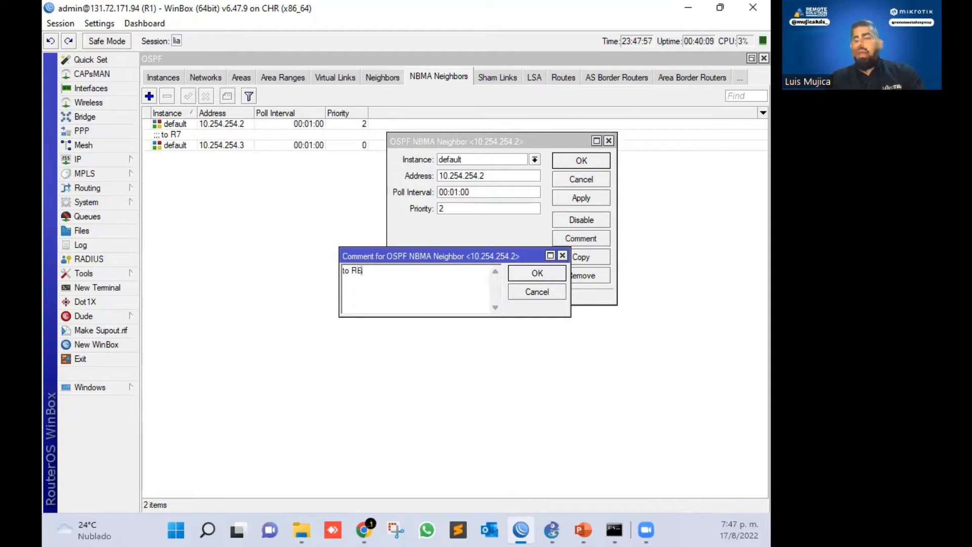
{"action": "key", "text": "Return"}
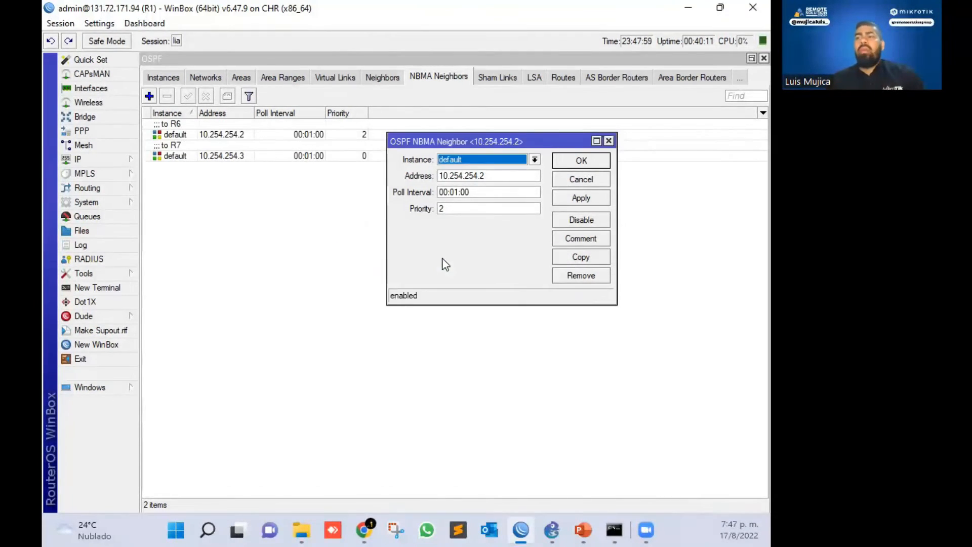
{"action": "left_click_drag", "start_coordinate": [536, 143], "coordinate": [485, 195]}
{"action": "left_click", "coordinate": [530, 213]}
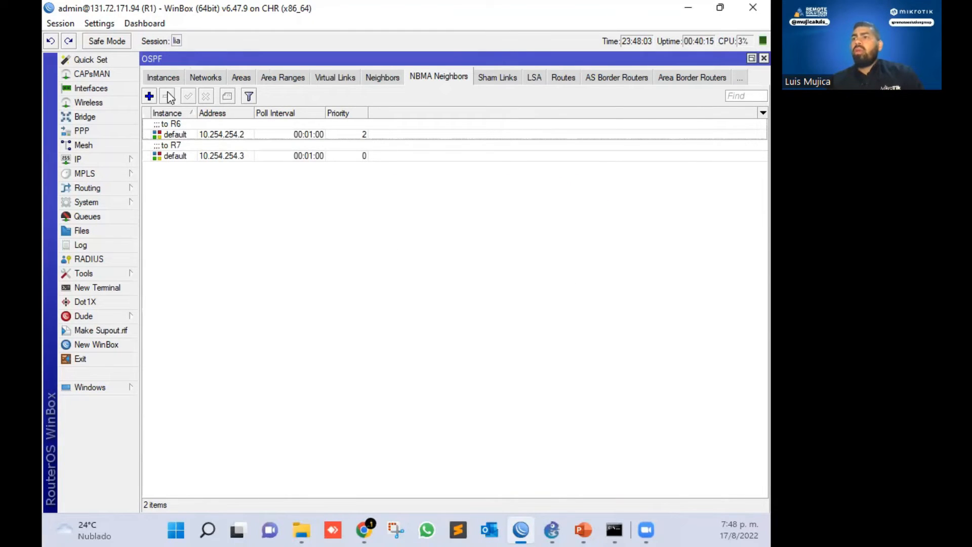
Close R1's OSPF window, glance at the GNS3 topology, and return to R1's WinBox
{"action": "left_click", "coordinate": [150, 80]}
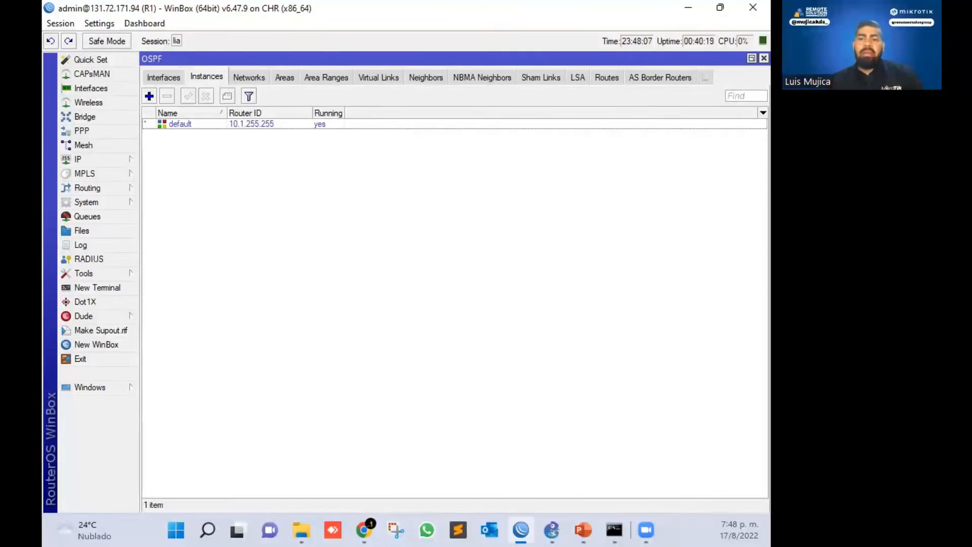
{"action": "key", "text": "Escape"}
{"action": "key", "text": "Escape"}
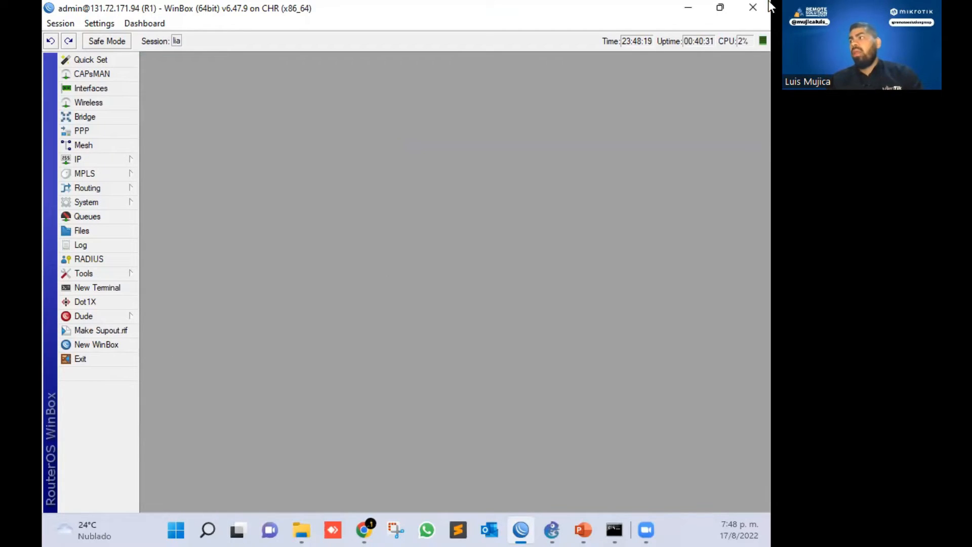
{"action": "left_click", "coordinate": [689, 9]}
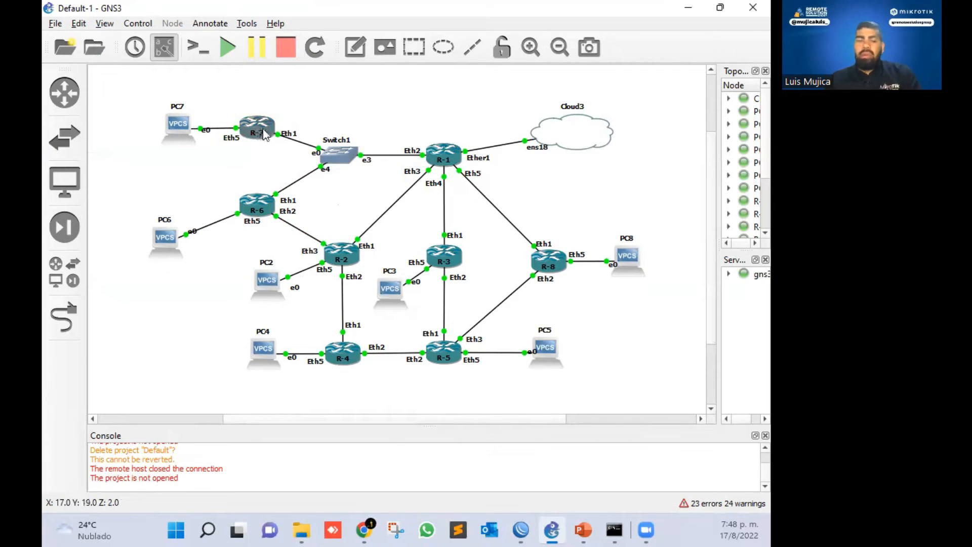
{"action": "left_click", "coordinate": [520, 530]}
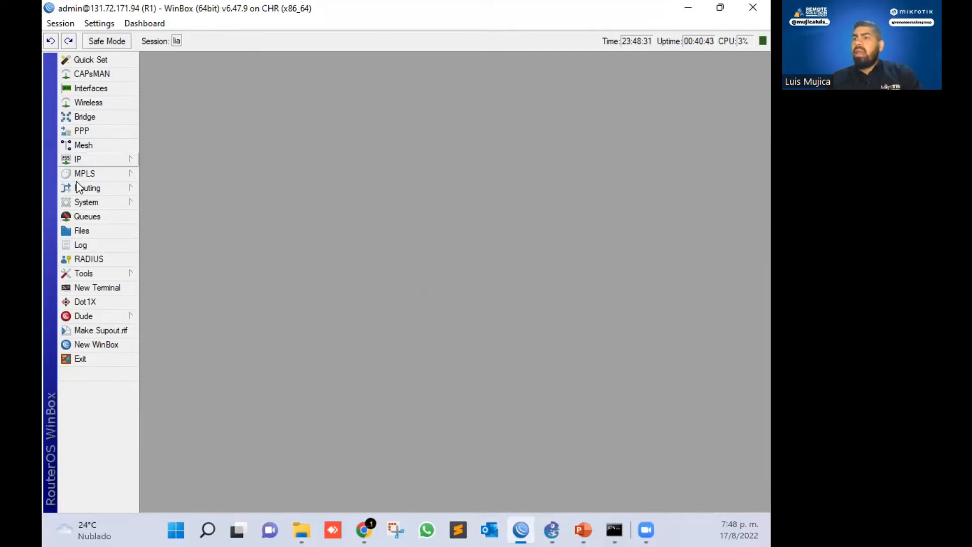
Connect a new maximized WinBox session to R6 through RoMON and show its IP routes
{"action": "left_click", "coordinate": [114, 348]}
{"action": "left_click", "coordinate": [501, 185]}
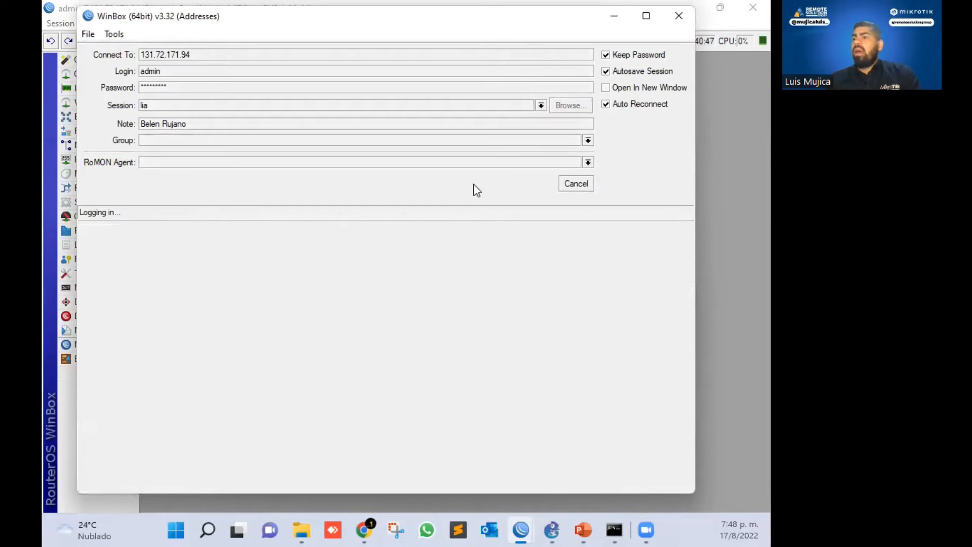
{"action": "left_click", "coordinate": [380, 303]}
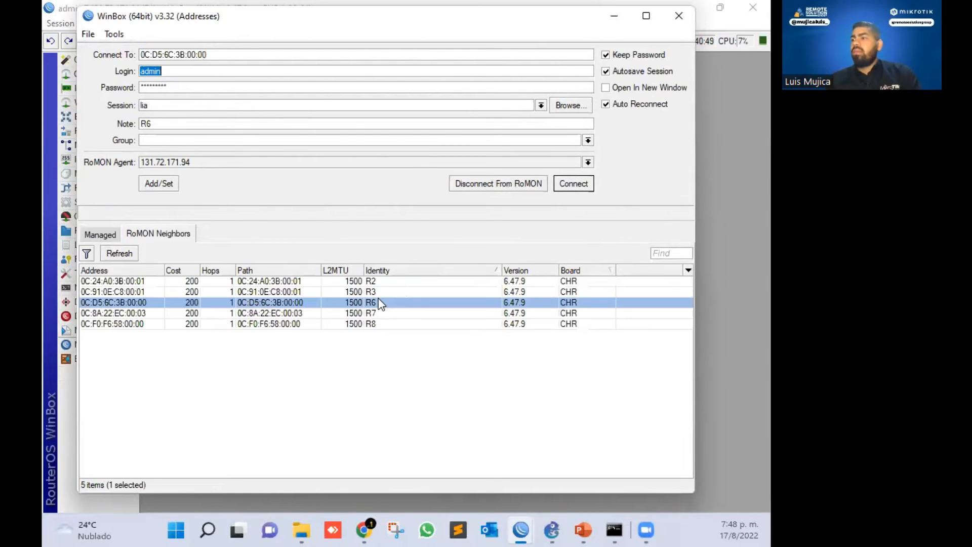
{"action": "left_click", "coordinate": [578, 185]}
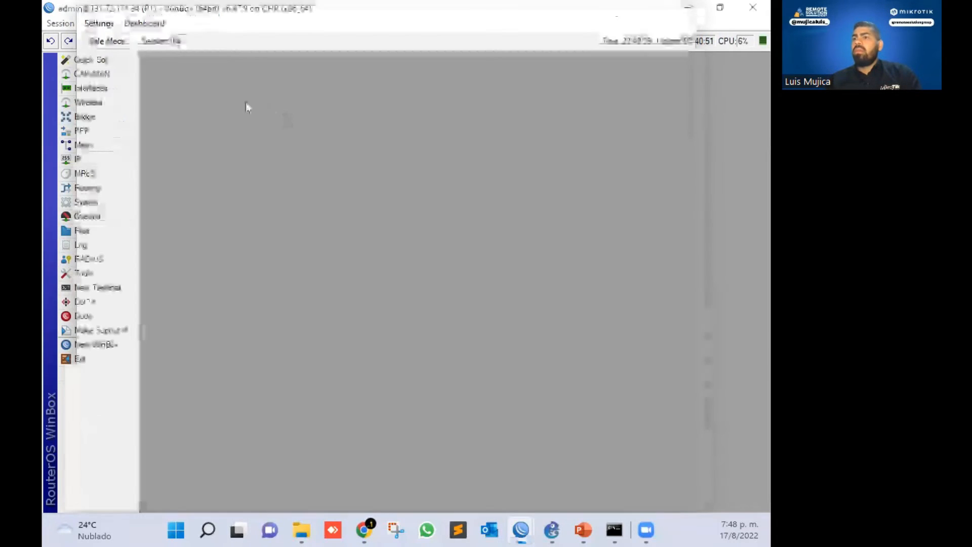
{"action": "left_click", "coordinate": [552, 17]}
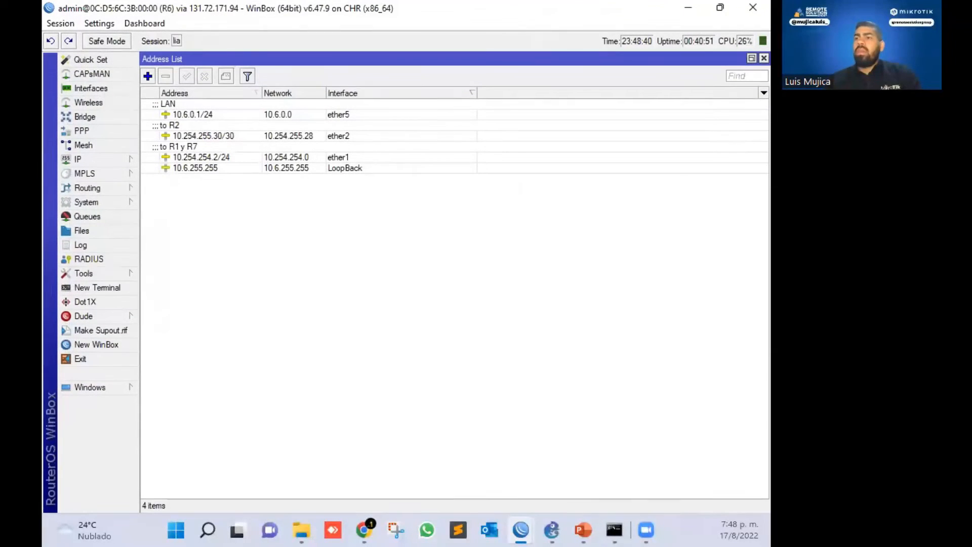
{"action": "left_click", "coordinate": [91, 160]}
{"action": "left_click", "coordinate": [195, 375]}
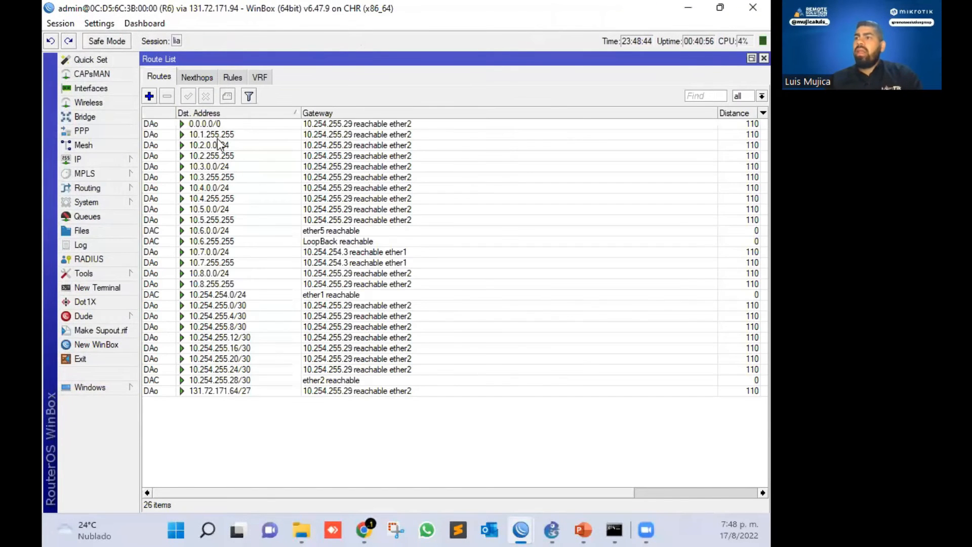
Compare R6's routes with the GNS3 topology, confirming 10.7.0.0/24 goes via 10.254.254.3 on ether1
{"action": "left_click", "coordinate": [219, 134]}
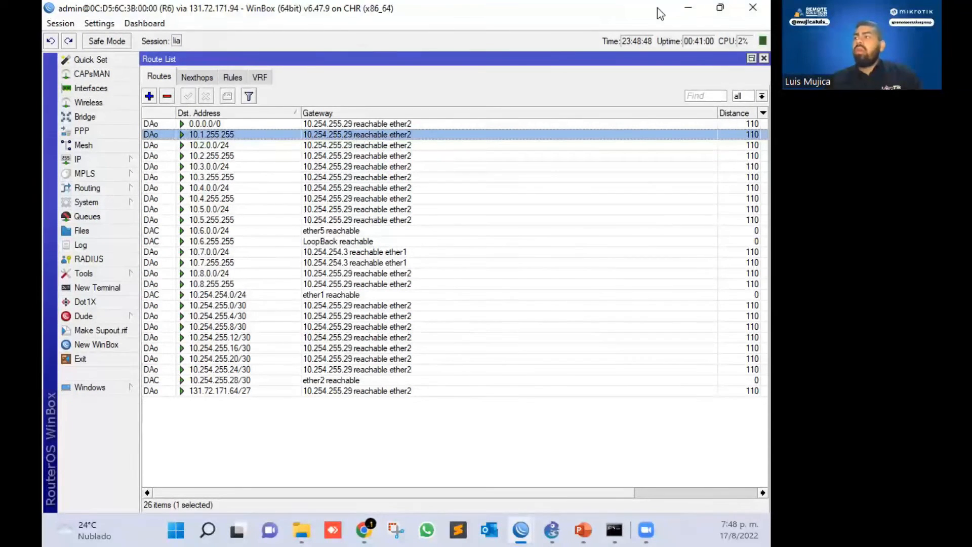
{"action": "left_click", "coordinate": [678, 14]}
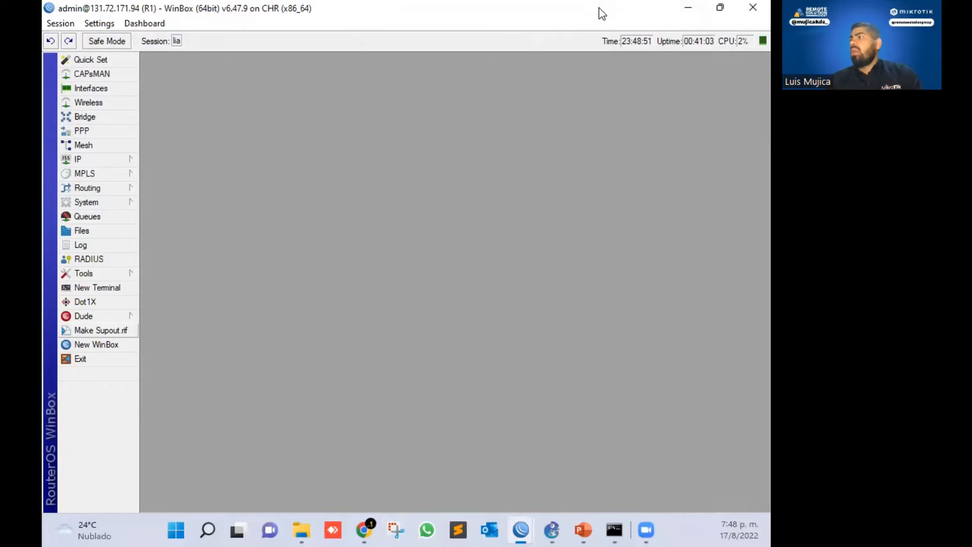
{"action": "left_click", "coordinate": [688, 7]}
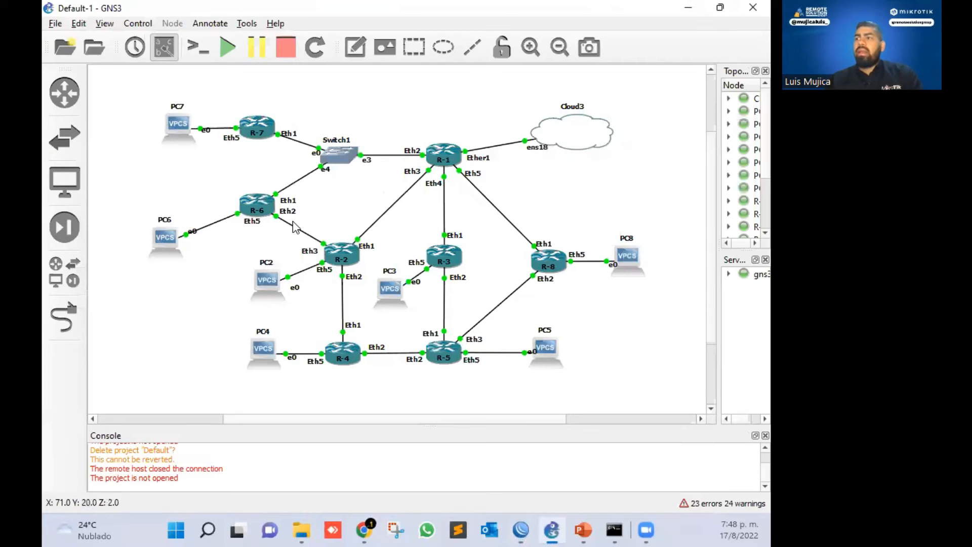
{"action": "mouse_move", "coordinate": [350, 259]}
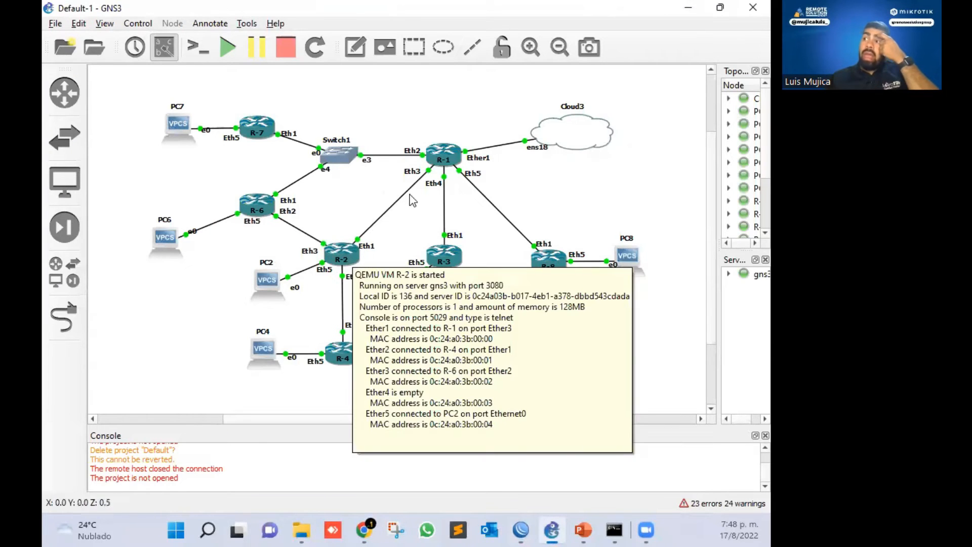
{"action": "mouse_move", "coordinate": [449, 153]}
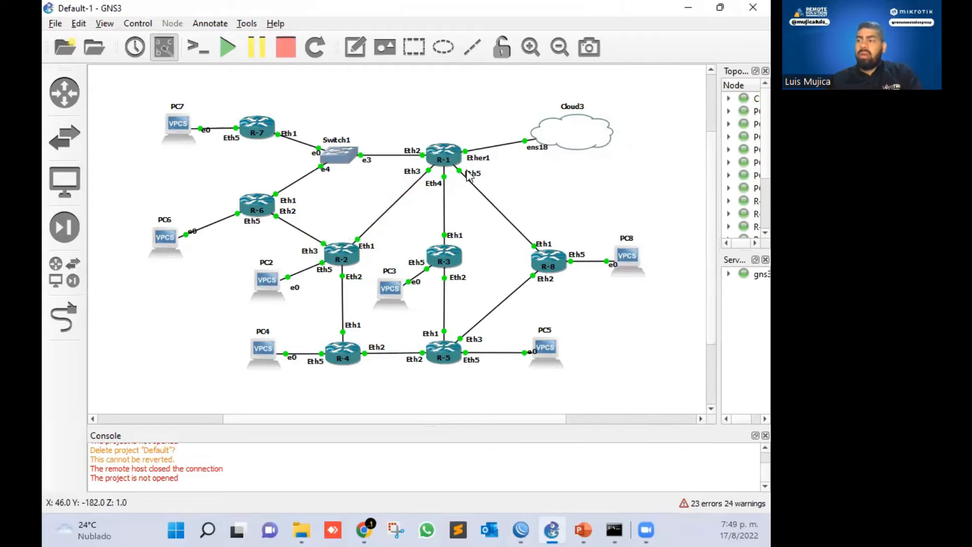
{"action": "mouse_move", "coordinate": [521, 530]}
{"action": "left_click", "coordinate": [575, 457]}
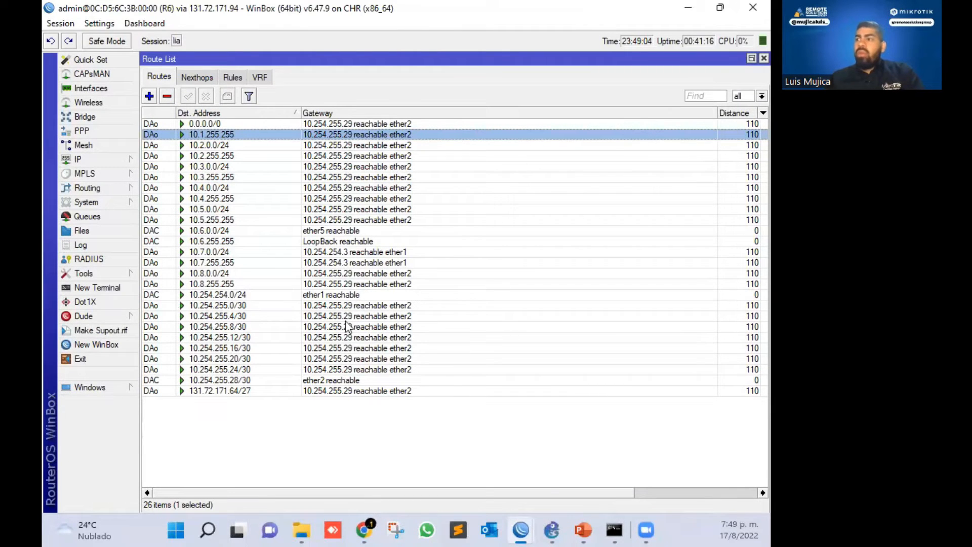
{"action": "left_click", "coordinate": [225, 251]}
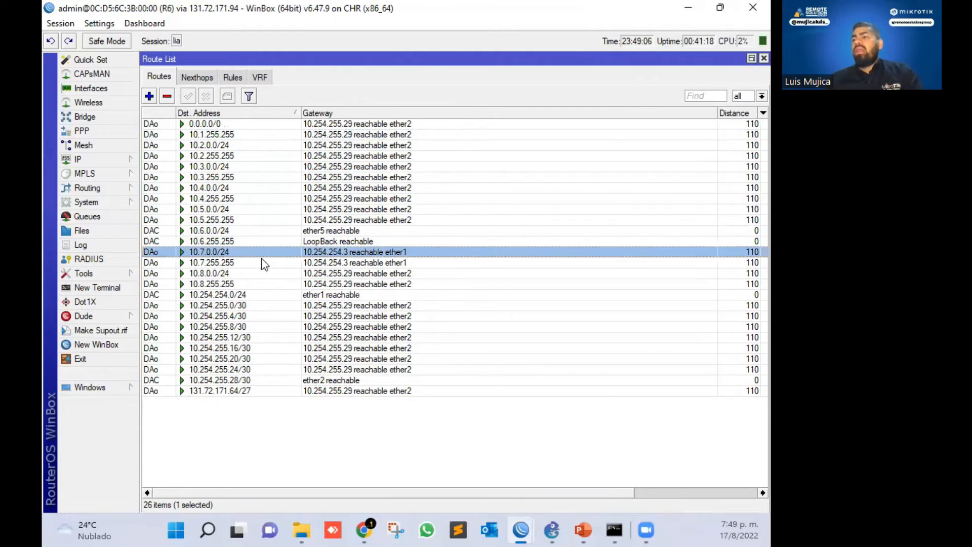
{"action": "left_click", "coordinate": [86, 188]}
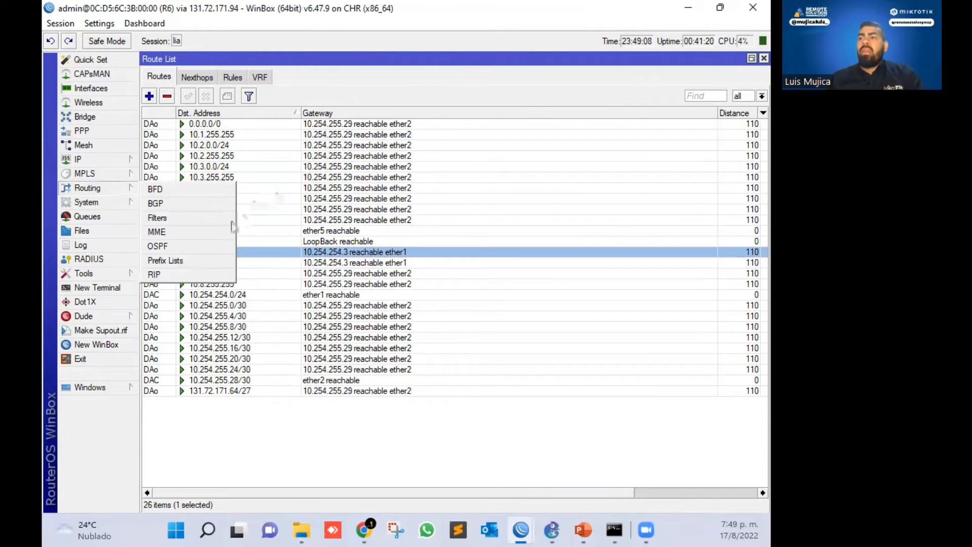
Copy R6's ether1 OSPF interface, setting MD5 authentication with a key and nbma network type
{"action": "left_click", "coordinate": [169, 247]}
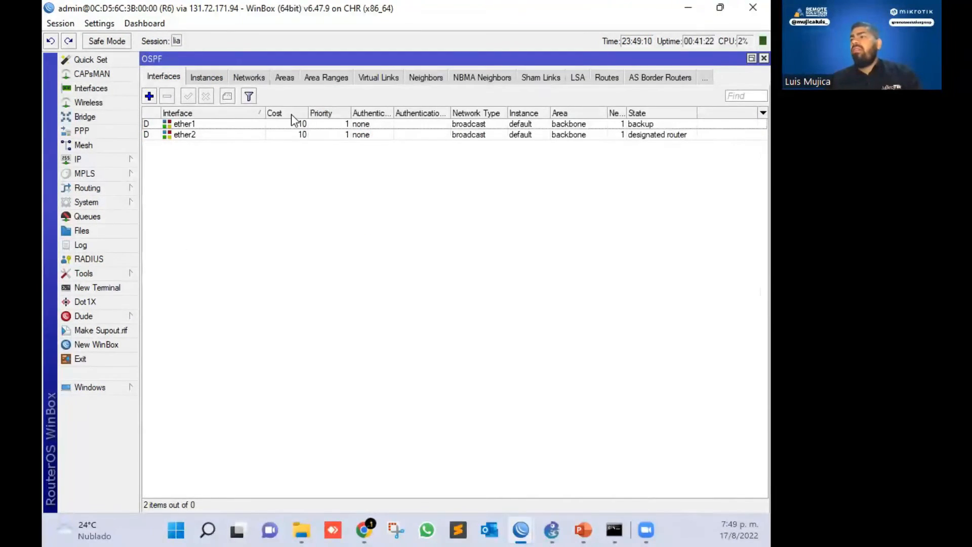
{"action": "left_click", "coordinate": [296, 127]}
{"action": "double_click", "coordinate": [296, 126]}
{"action": "left_click", "coordinate": [355, 197]}
{"action": "left_click_drag", "start_coordinate": [315, 166], "coordinate": [478, 144]}
{"action": "left_click", "coordinate": [407, 236]}
{"action": "left_click", "coordinate": [407, 253]}
{"action": "left_click", "coordinate": [408, 253]}
{"action": "type", "text": "rsg"}
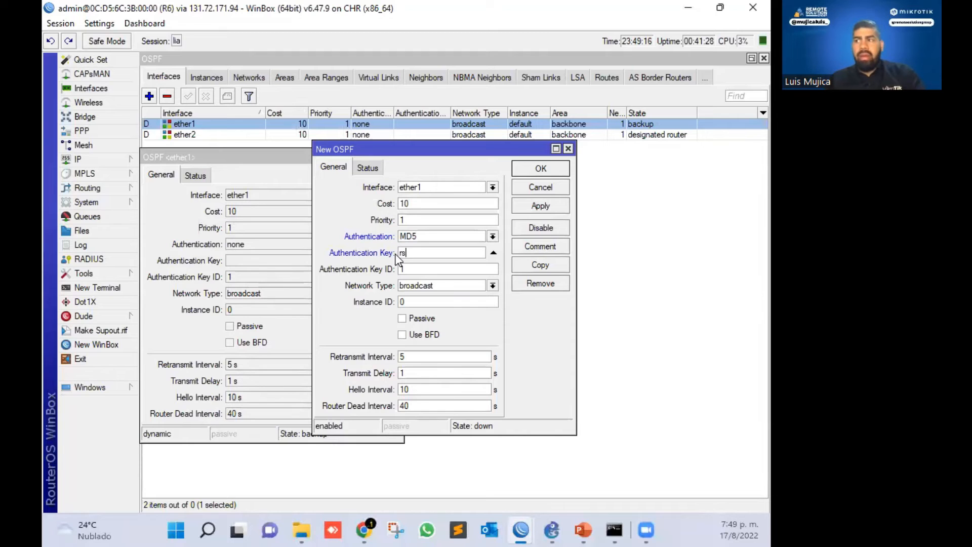
{"action": "left_click", "coordinate": [458, 288]}
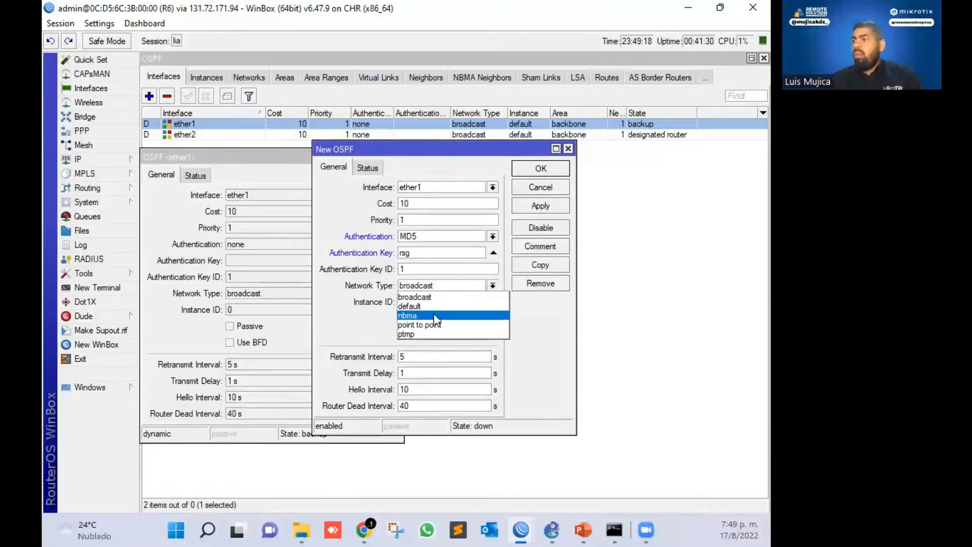
{"action": "left_click", "coordinate": [415, 312]}
{"action": "left_click", "coordinate": [278, 161]}
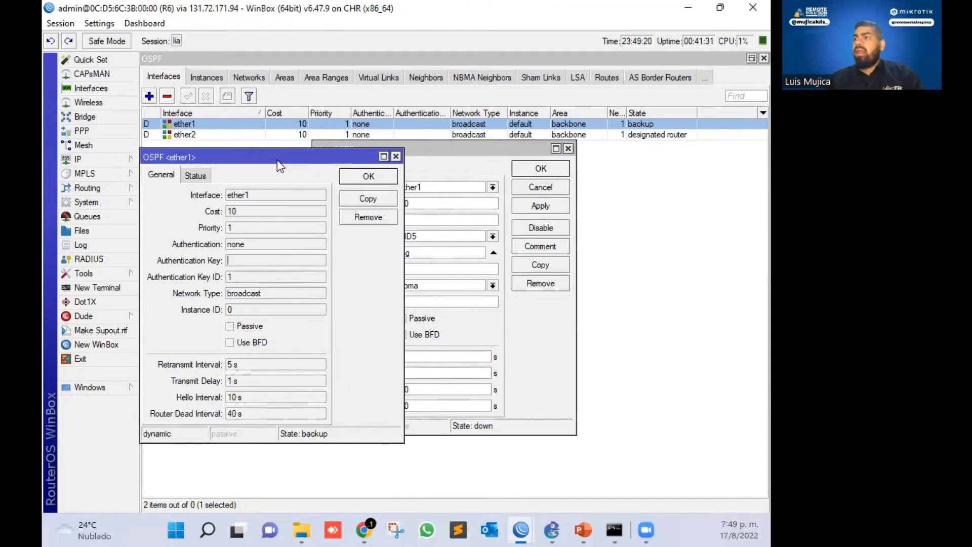
{"action": "left_click", "coordinate": [396, 157]}
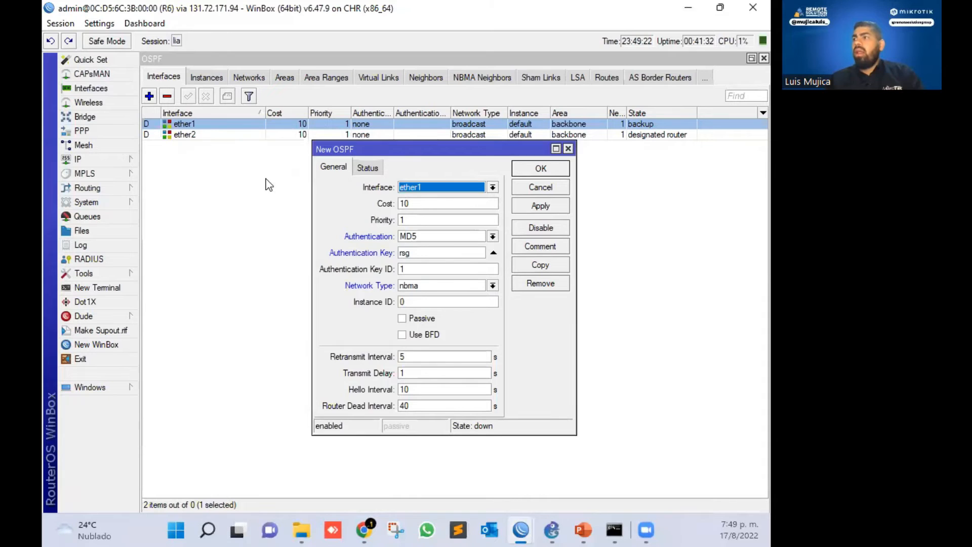
Check ether1's 10.254.254.2/24 address, then give the new interface priority 2 and save it
{"action": "left_click", "coordinate": [103, 159]}
{"action": "left_click", "coordinate": [191, 187]}
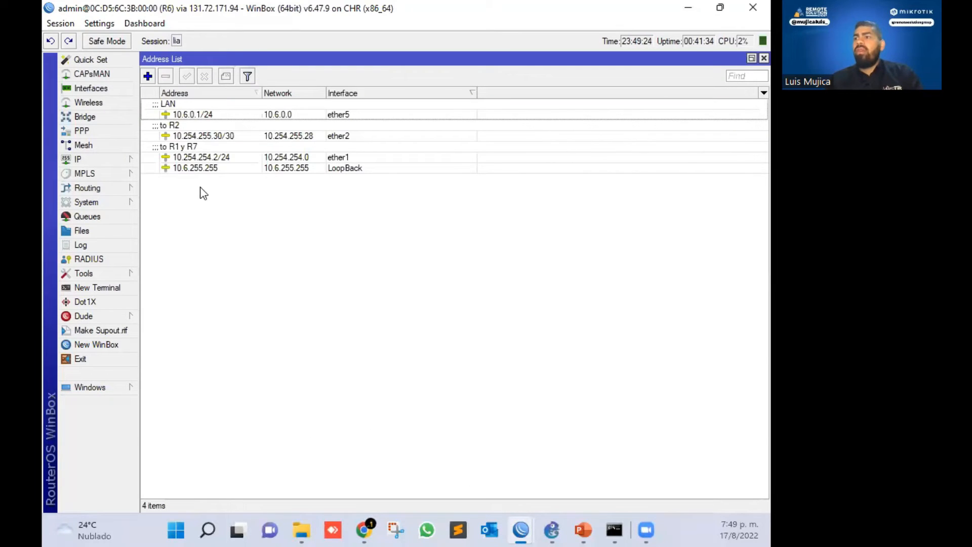
{"action": "left_click", "coordinate": [228, 157]}
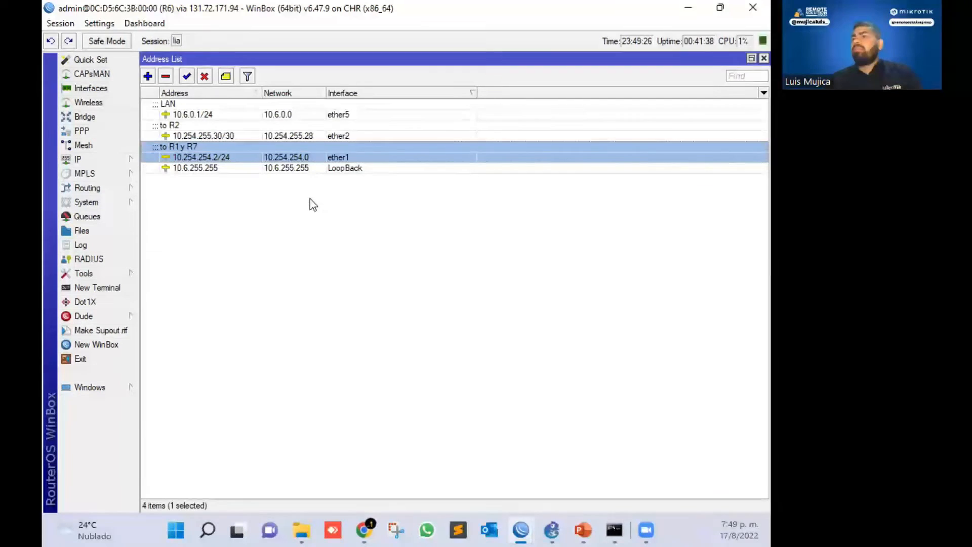
{"action": "key", "text": "Escape"}
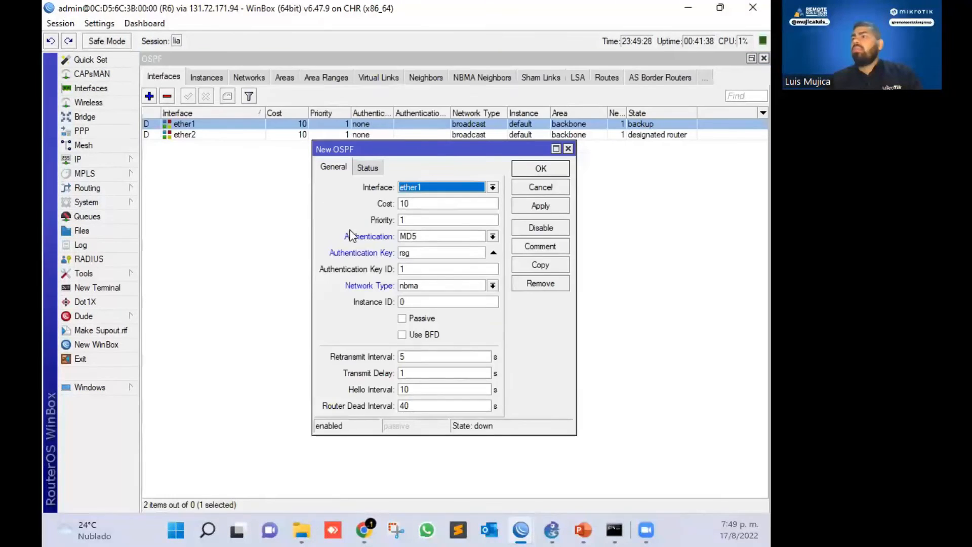
{"action": "left_click", "coordinate": [426, 220]}
{"action": "type", "text": "2"}
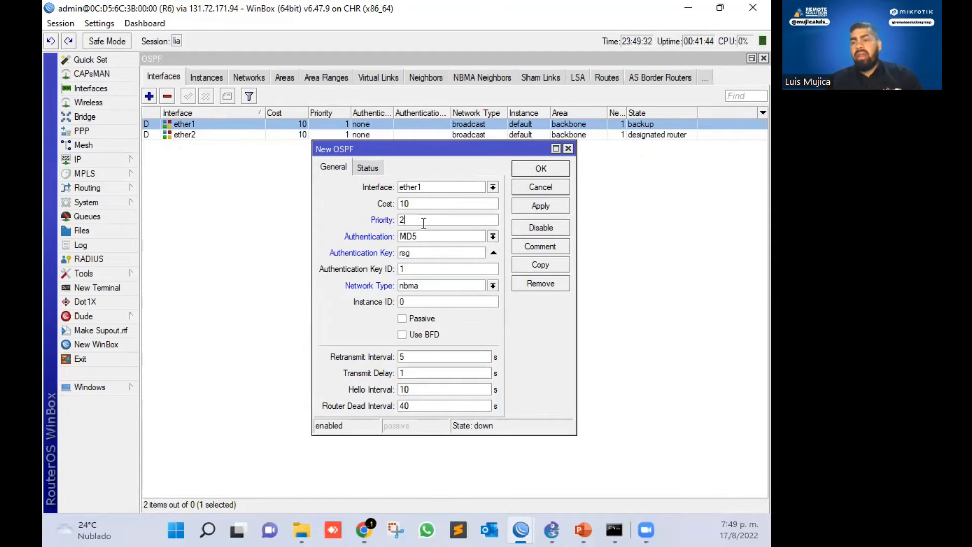
{"action": "left_click", "coordinate": [539, 205]}
{"action": "left_click", "coordinate": [532, 163]}
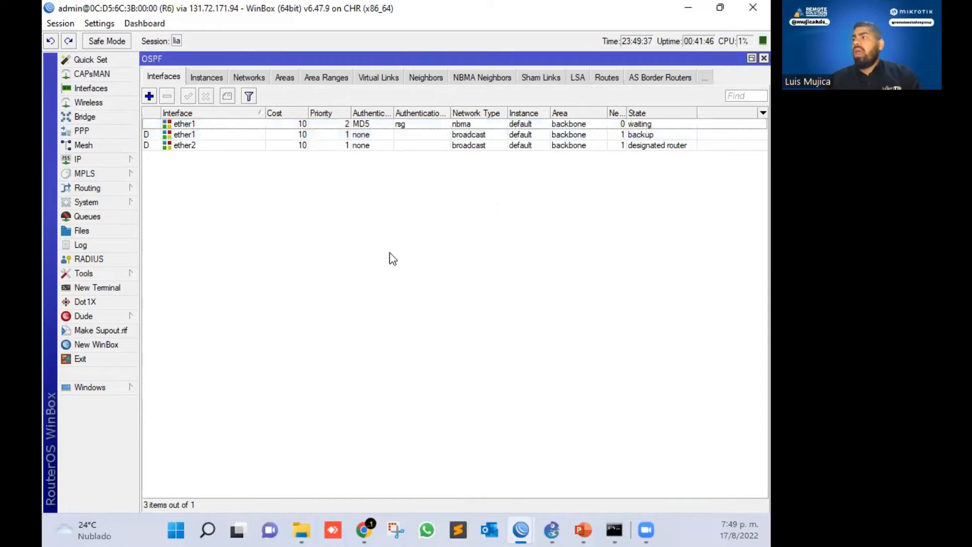
{"action": "left_click", "coordinate": [219, 124]}
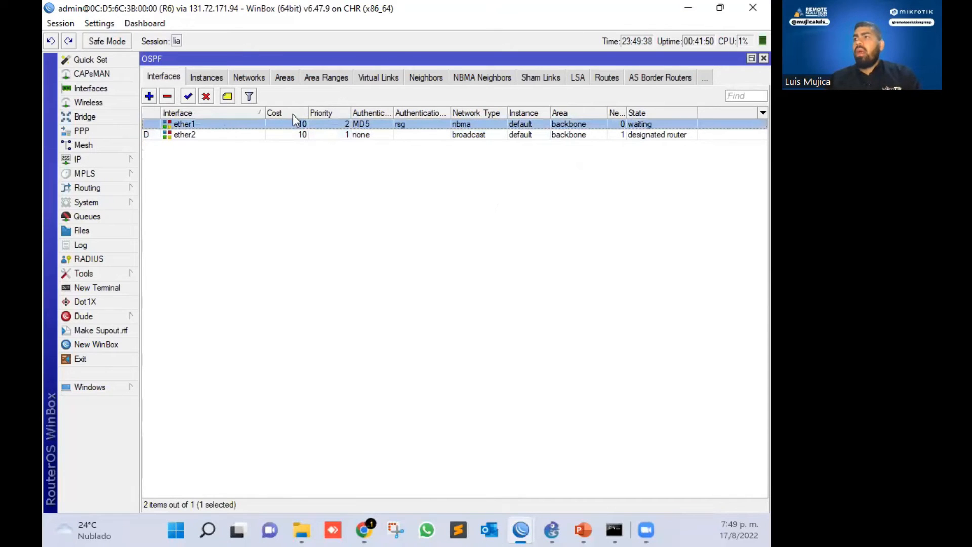
Add NBMA neighbor 10.254.254.1 with priority 1, one-minute polling and comment 'to R1'
{"action": "left_click", "coordinate": [478, 78]}
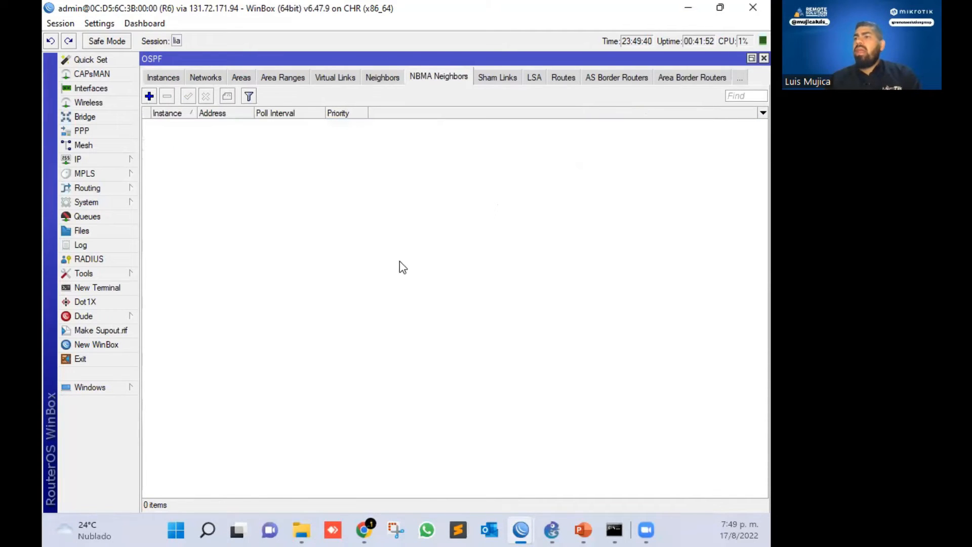
{"action": "left_click", "coordinate": [149, 96]}
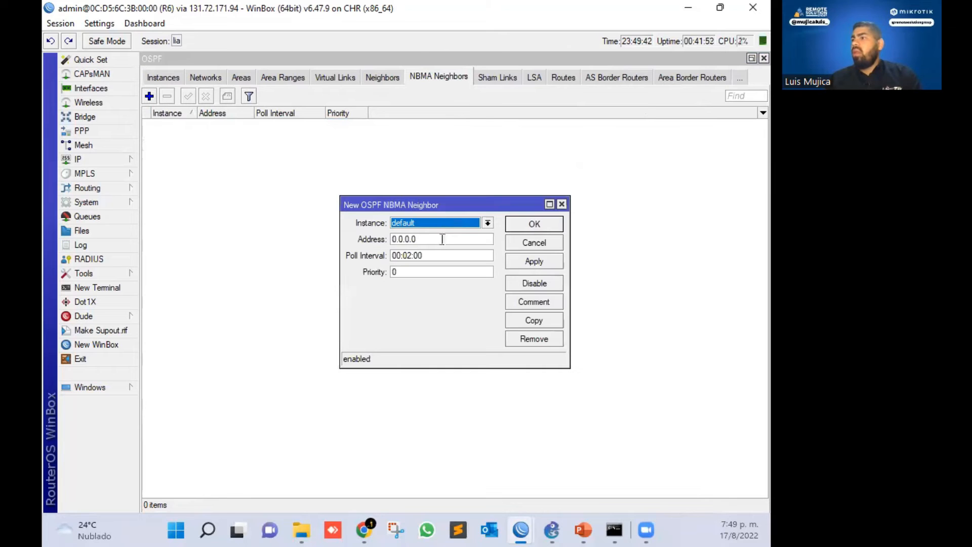
{"action": "left_click", "coordinate": [441, 238]}
{"action": "type", "text": "10"}
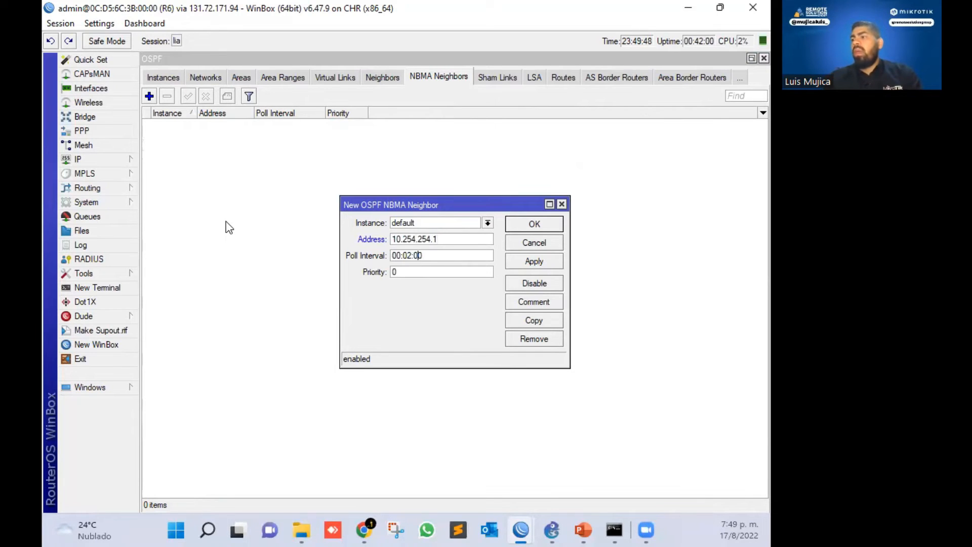
{"action": "key", "text": "BackSpace"}
{"action": "type", "text": "1"}
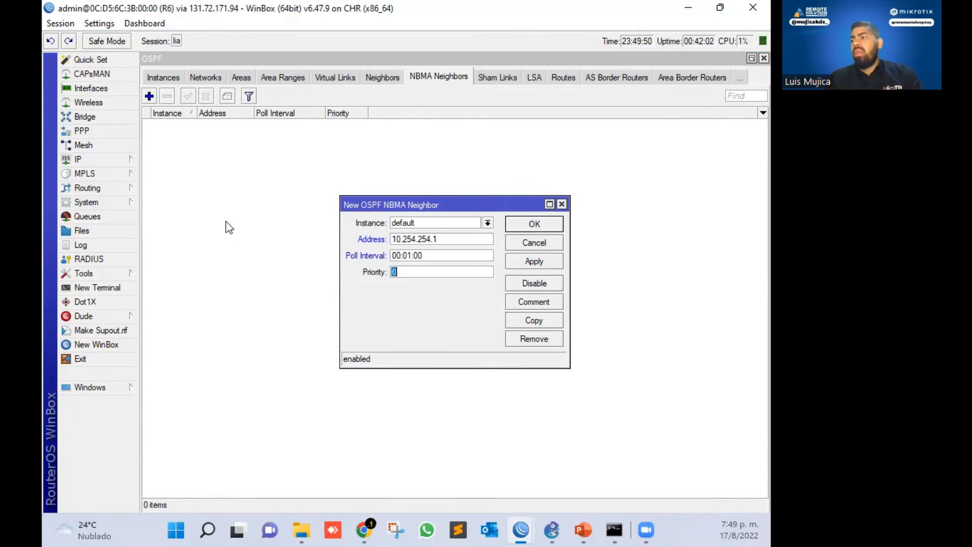
{"action": "left_click", "coordinate": [541, 261]}
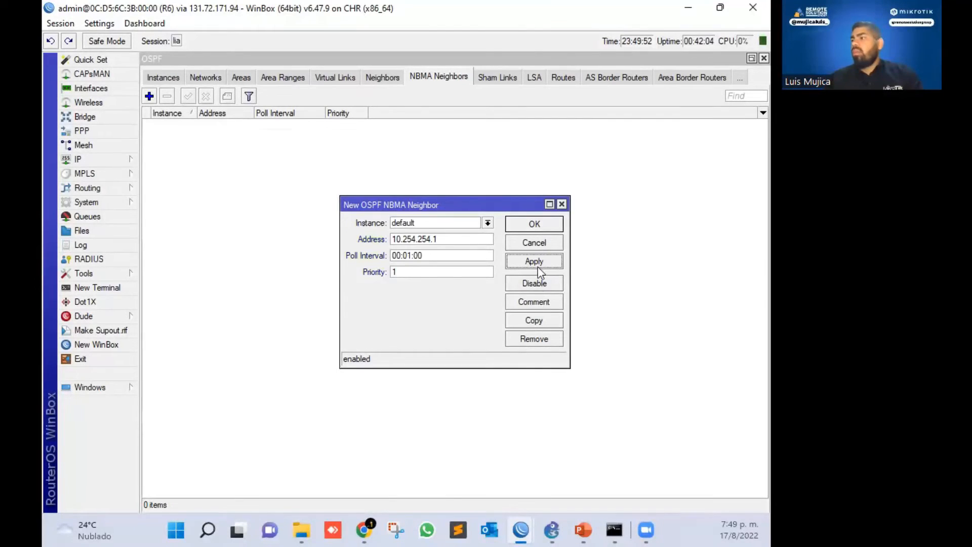
{"action": "left_click", "coordinate": [536, 303]}
{"action": "type", "text": "to R1"}
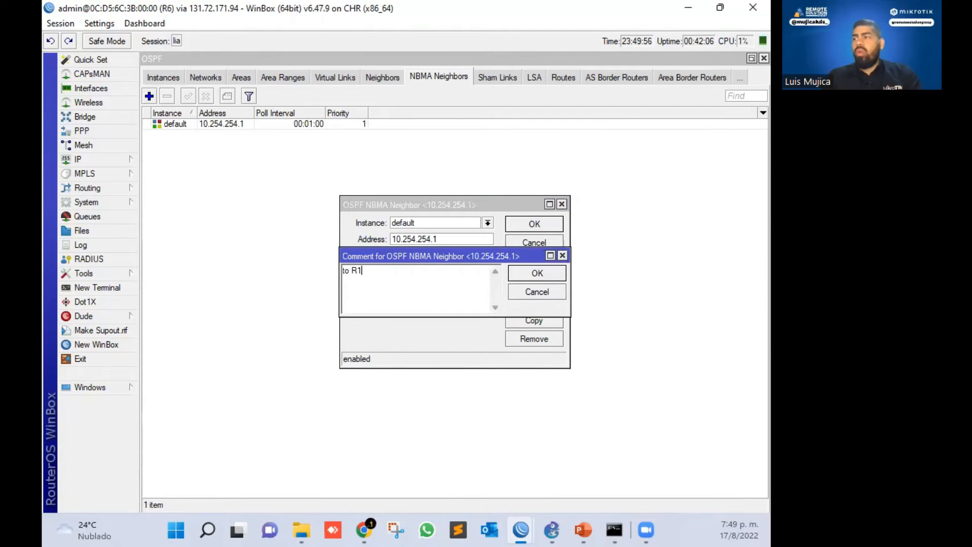
{"action": "key", "text": "Return"}
Copy it as neighbor 10.254.254.3 with priority 0 and comment 'to R7'
{"action": "left_click", "coordinate": [539, 315]}
{"action": "left_click", "coordinate": [458, 258]}
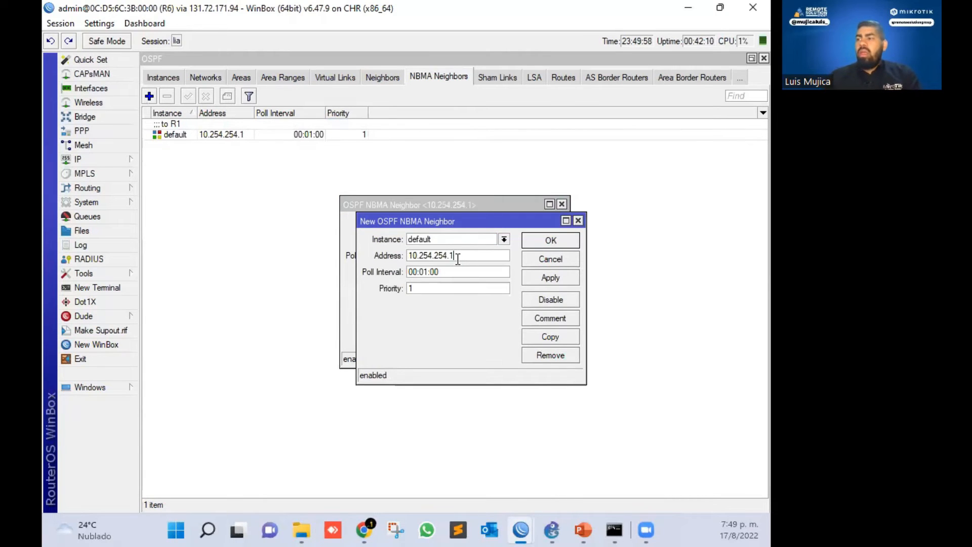
{"action": "key", "text": "Tab"}
{"action": "key", "text": "Tab"}
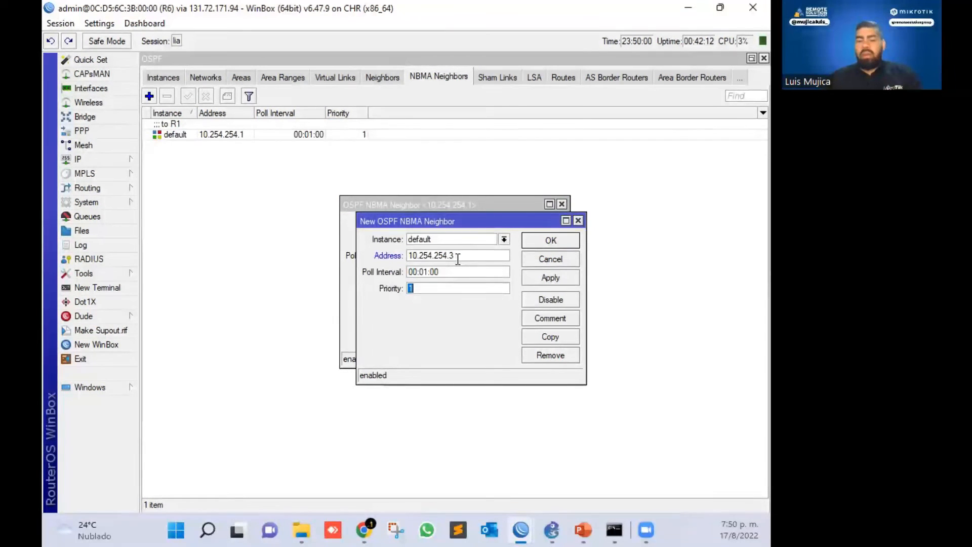
{"action": "left_click", "coordinate": [559, 279]}
{"action": "left_click", "coordinate": [556, 319]}
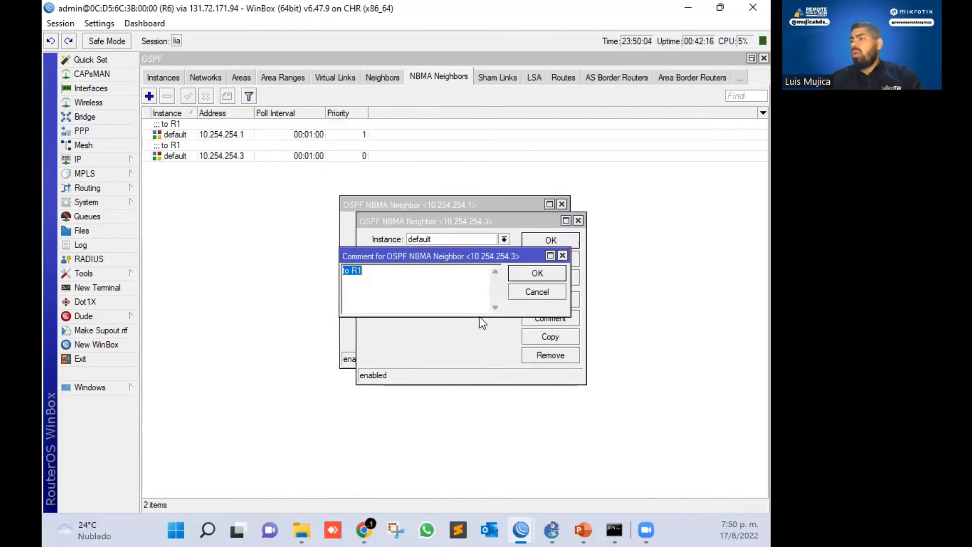
{"action": "left_click", "coordinate": [400, 295]}
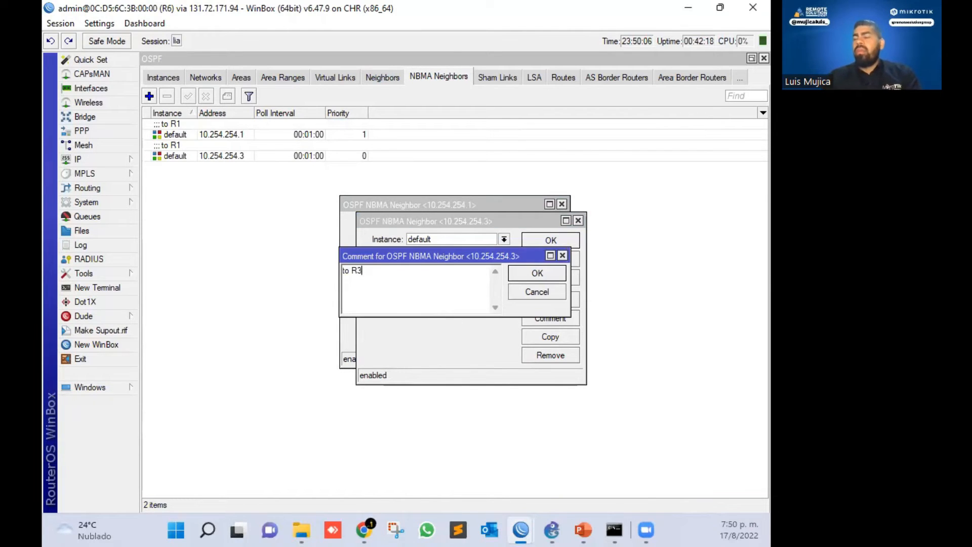
{"action": "type", "text": "7"}
{"action": "key", "text": "Return"}
{"action": "key", "text": "Return"}
{"action": "key", "text": "Return"}
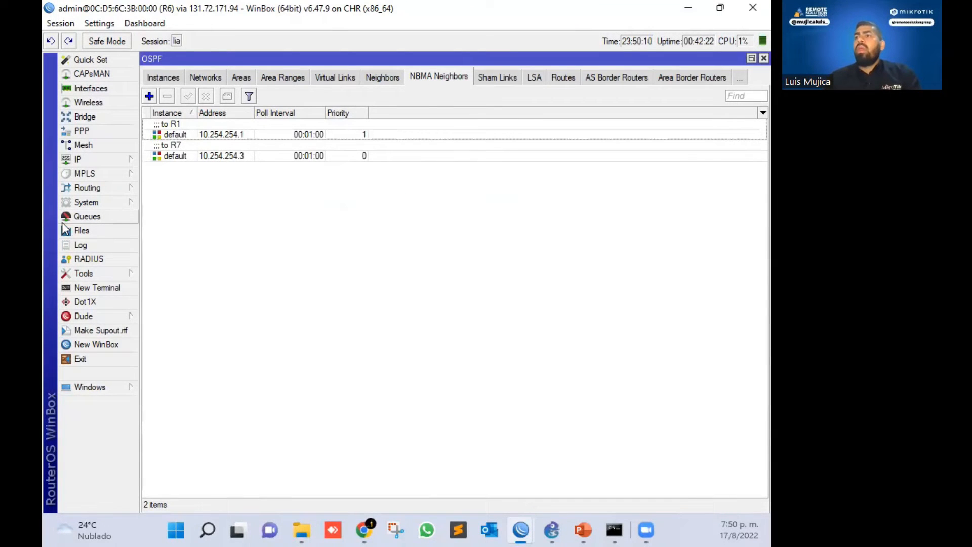
{"action": "left_click", "coordinate": [167, 77]}
Review R6's OSPF routes, including default 0.0.0.0/0 via 10.254.254.1 and 10.8.0.0/24
{"action": "left_click", "coordinate": [275, 188]}
{"action": "key", "text": "Escape"}
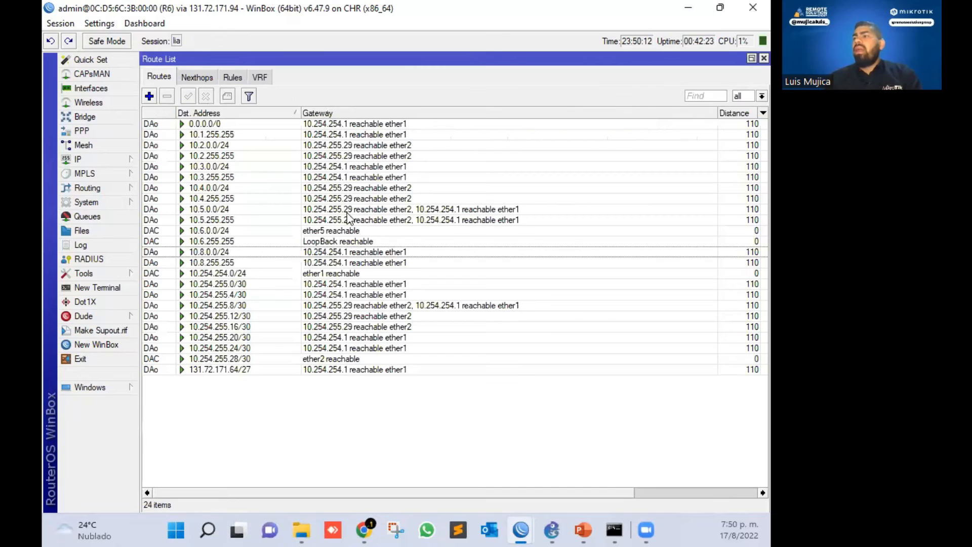
{"action": "left_click", "coordinate": [230, 132]}
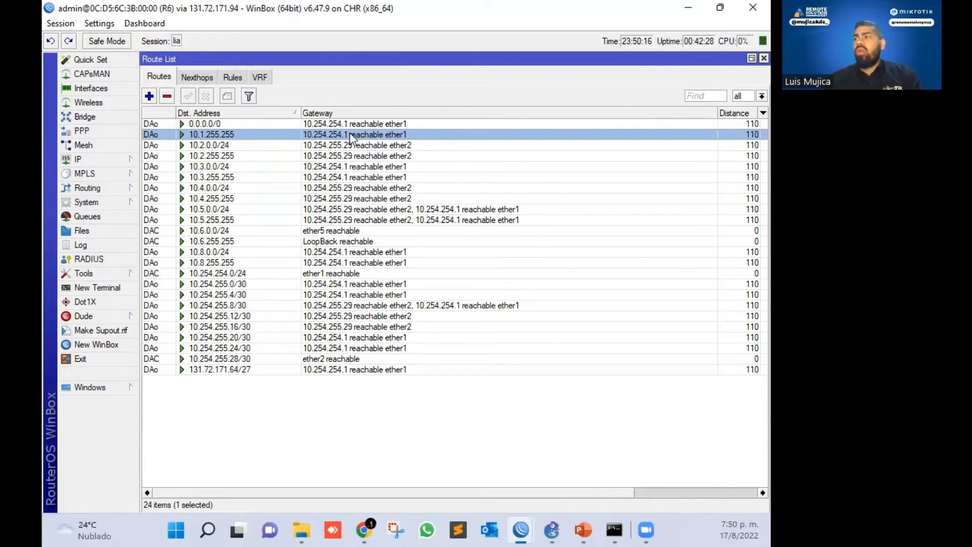
{"action": "left_click", "coordinate": [311, 125]}
{"action": "left_click", "coordinate": [386, 132]}
{"action": "left_click", "coordinate": [387, 127]}
{"action": "left_click", "coordinate": [390, 132]}
{"action": "left_click", "coordinate": [390, 127]}
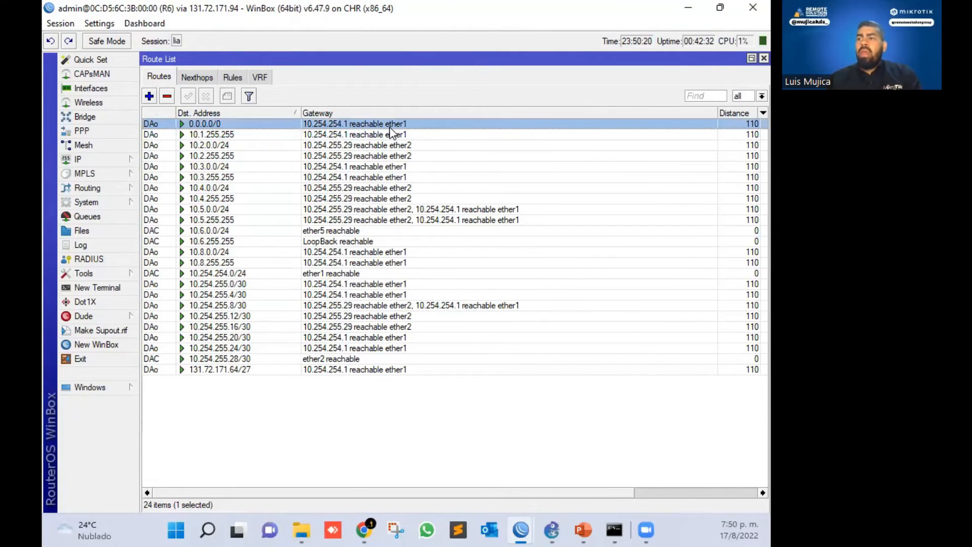
{"action": "left_click", "coordinate": [212, 241]}
{"action": "left_click", "coordinate": [217, 248]}
{"action": "left_click", "coordinate": [217, 233]}
{"action": "left_click", "coordinate": [218, 250]}
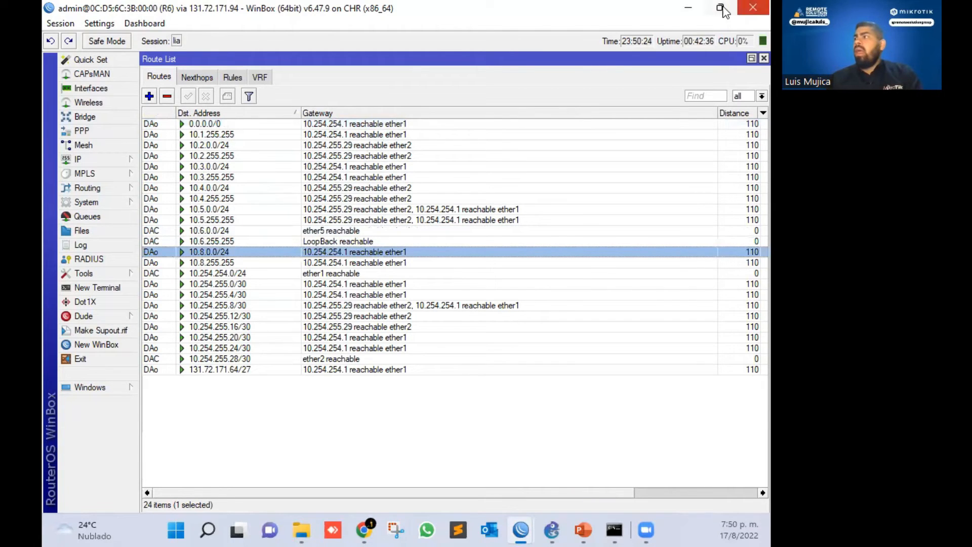
{"action": "left_click", "coordinate": [687, 7]}
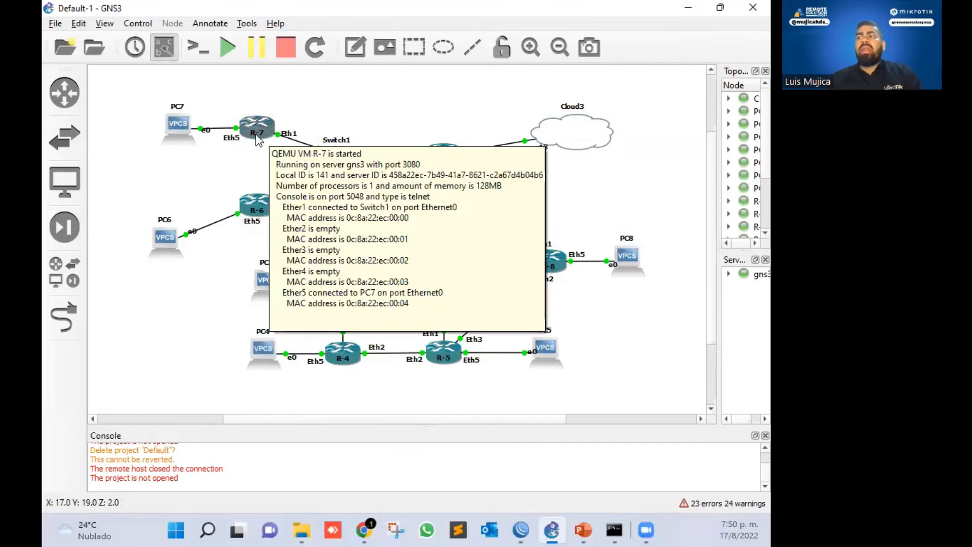
From the restored R6 session, start a new WinBox login over RoMON and connect to neighbor R7
{"action": "left_click", "coordinate": [521, 529]}
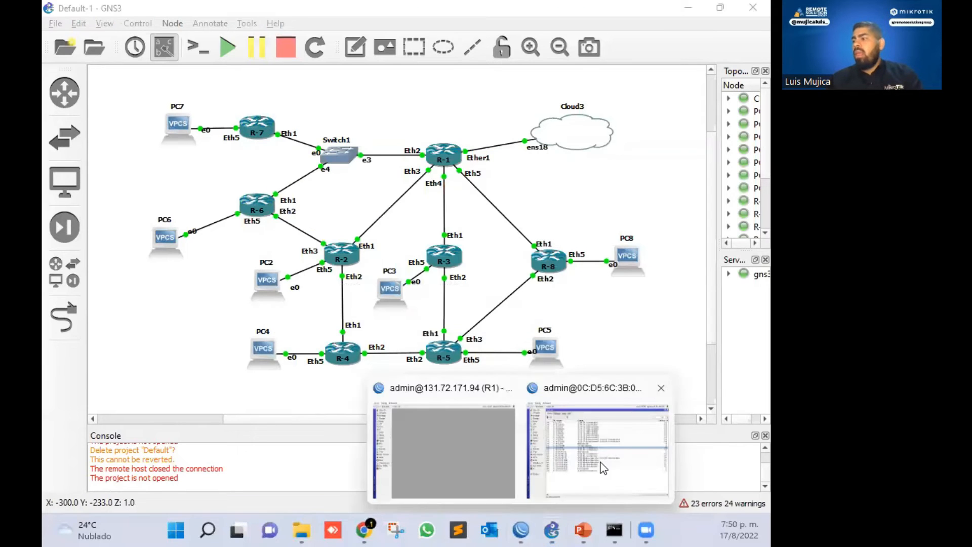
{"action": "left_click", "coordinate": [602, 468]}
{"action": "left_click", "coordinate": [117, 343]}
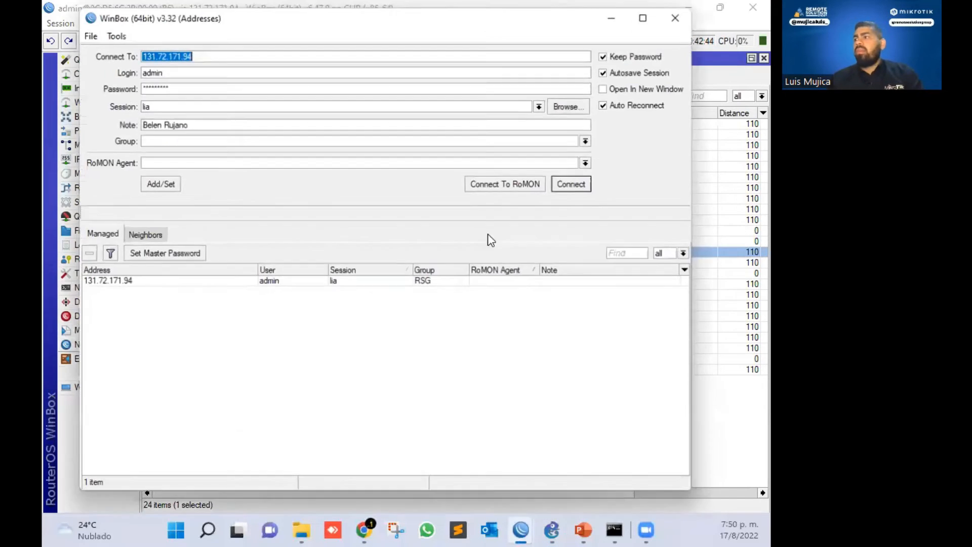
{"action": "left_click", "coordinate": [503, 186]}
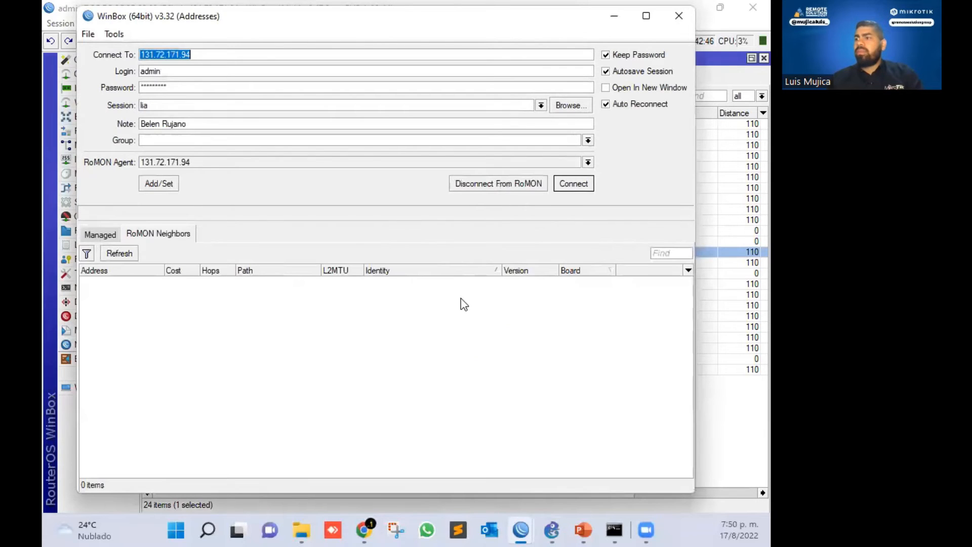
{"action": "left_click", "coordinate": [355, 325]}
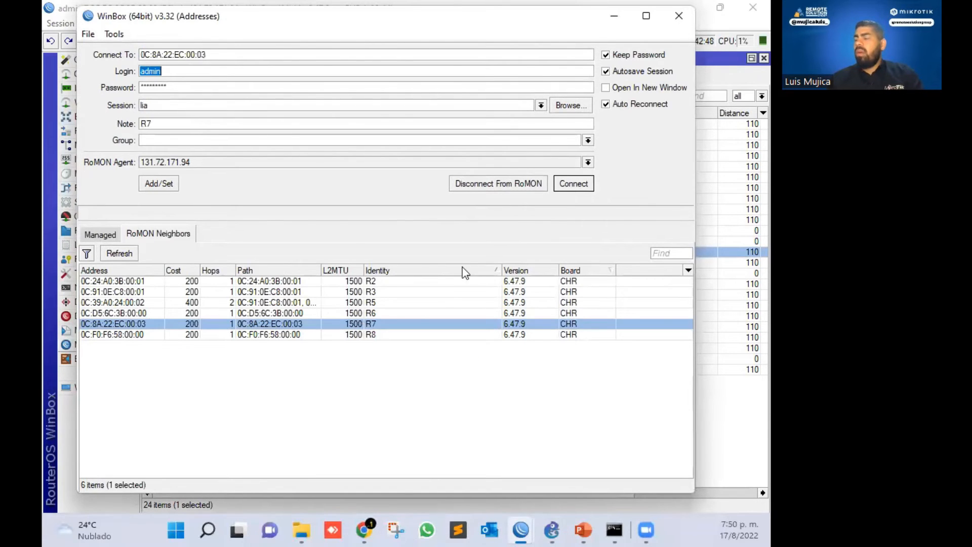
{"action": "left_click", "coordinate": [574, 183]}
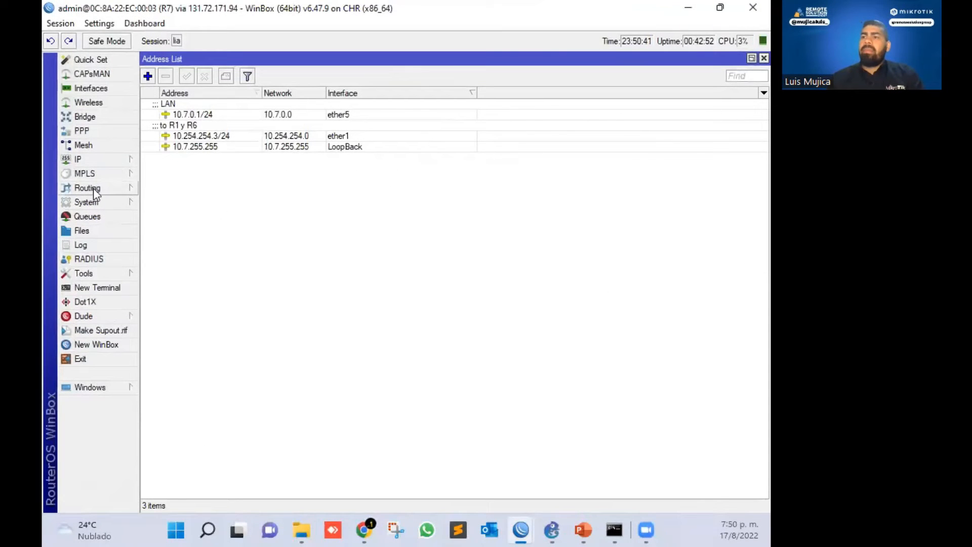
Open R7's ether1 OSPF interface and set MD5 authentication with an authentication key
{"action": "left_click", "coordinate": [93, 188]}
{"action": "left_click", "coordinate": [191, 245]}
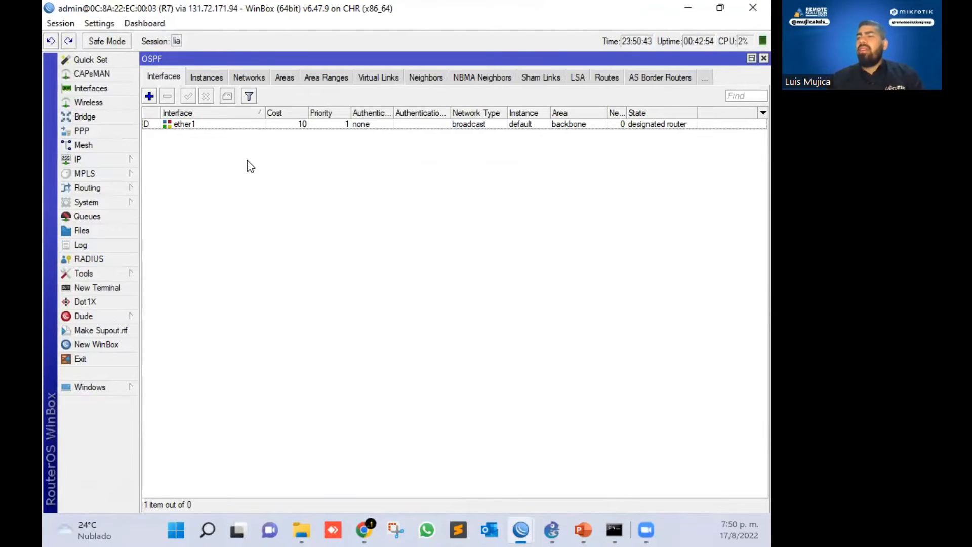
{"action": "double_click", "coordinate": [193, 125]}
{"action": "left_click", "coordinate": [383, 200]}
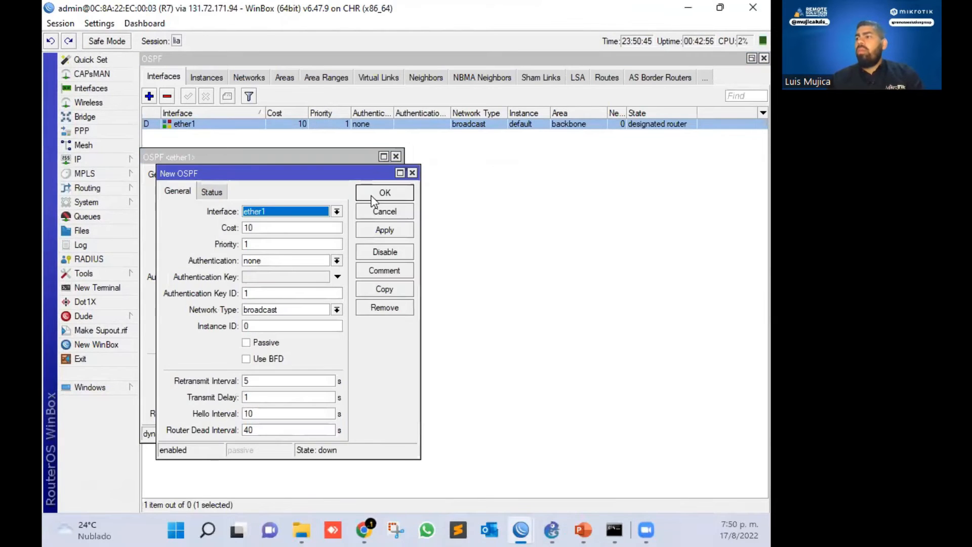
{"action": "left_click", "coordinate": [285, 259]}
{"action": "left_click", "coordinate": [283, 277]}
{"action": "left_click", "coordinate": [277, 278]}
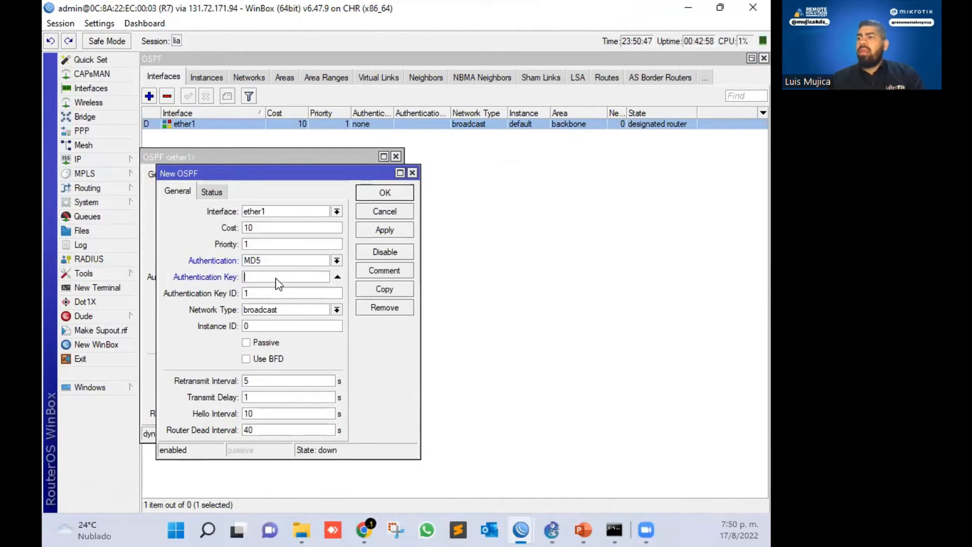
{"action": "type", "text": "rsg"}
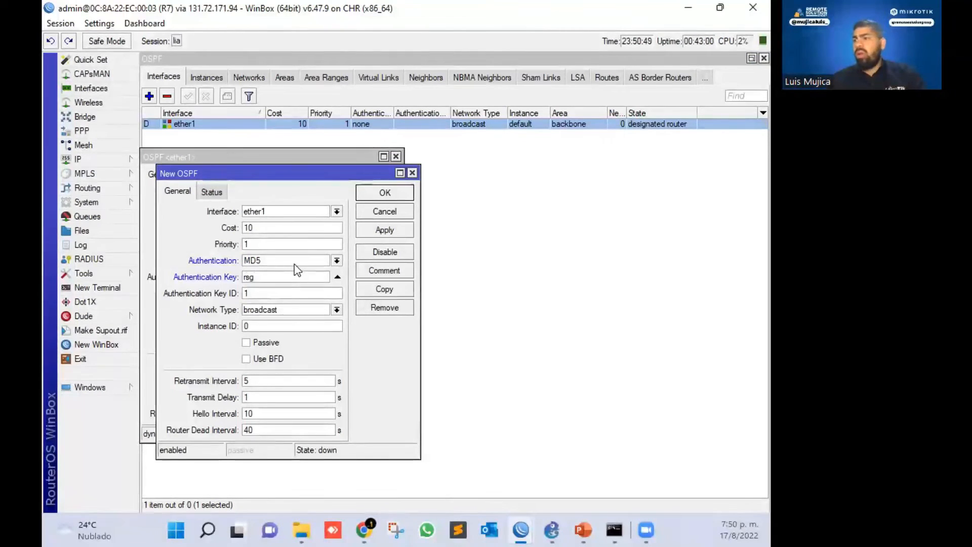
Set ether1's priority to 0 and network type to nbma, apply, then show the NBMA neighbors
{"action": "double_click", "coordinate": [267, 244]}
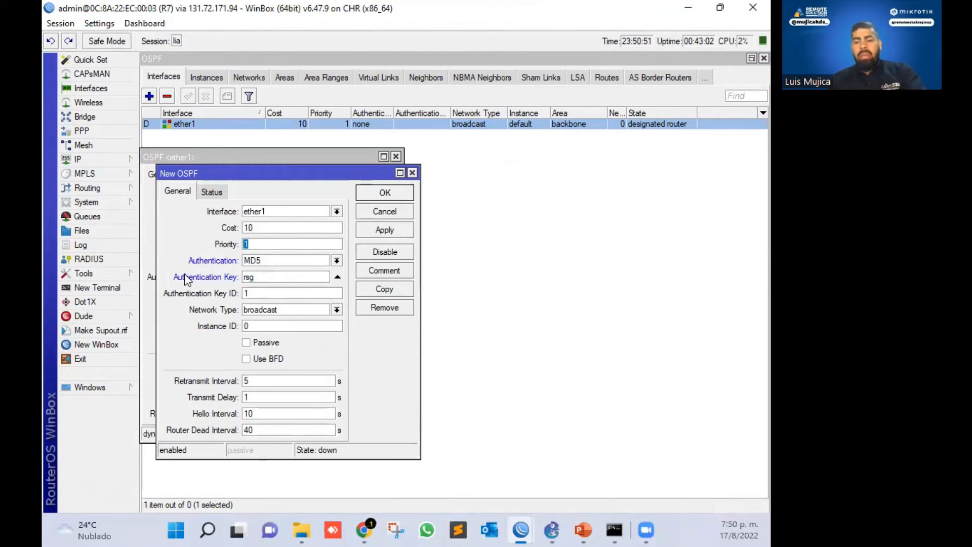
{"action": "type", "text": "0"}
{"action": "left_click", "coordinate": [298, 310]}
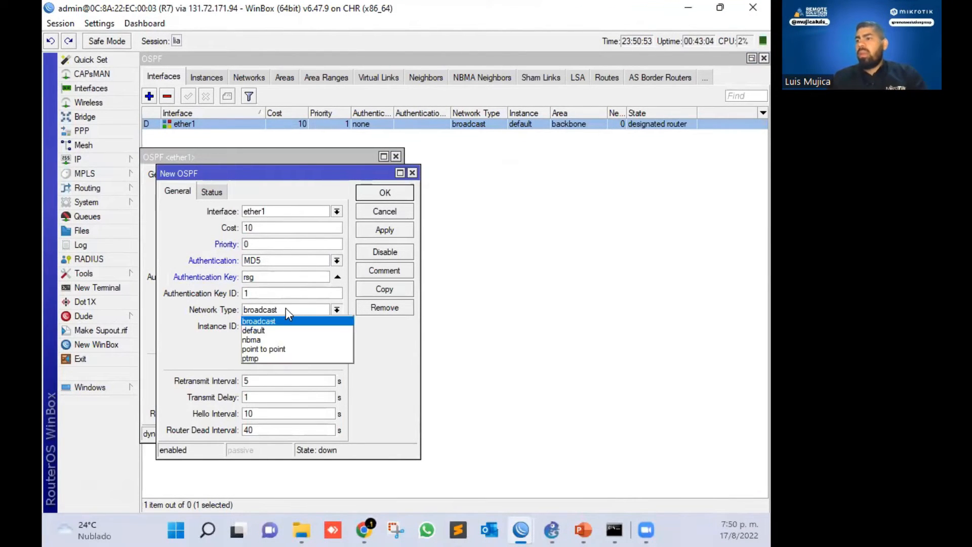
{"action": "left_click", "coordinate": [292, 341]}
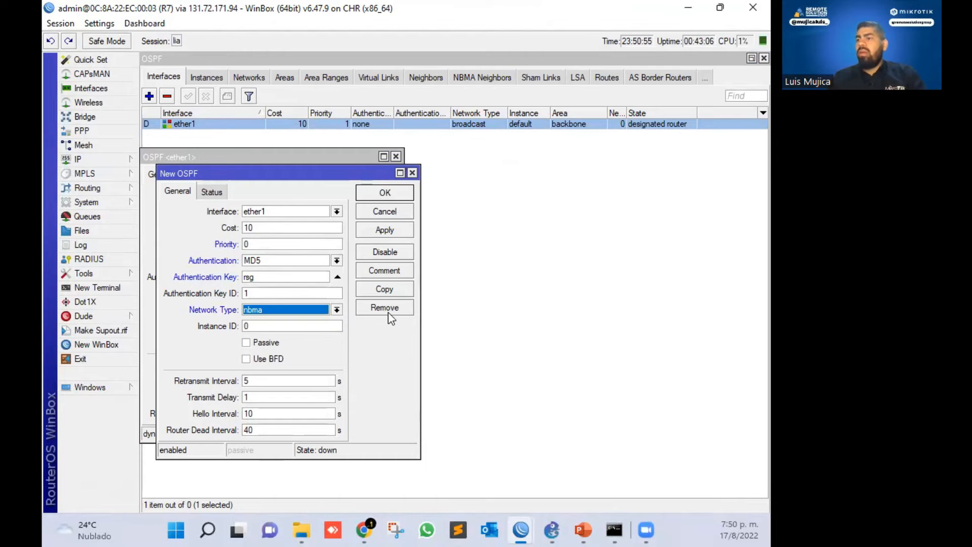
{"action": "left_click", "coordinate": [395, 229]}
{"action": "left_click", "coordinate": [379, 193]}
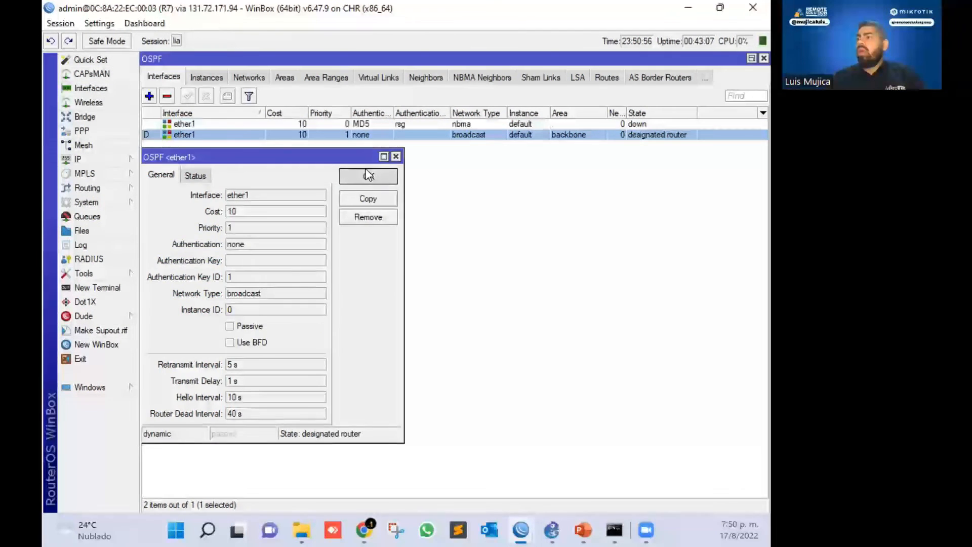
{"action": "left_click", "coordinate": [470, 76]}
Add NBMA neighbor 10.254.254.1 with priority 1, a 00:01:00 poll interval and comment 'to R1'
{"action": "left_click", "coordinate": [149, 96]}
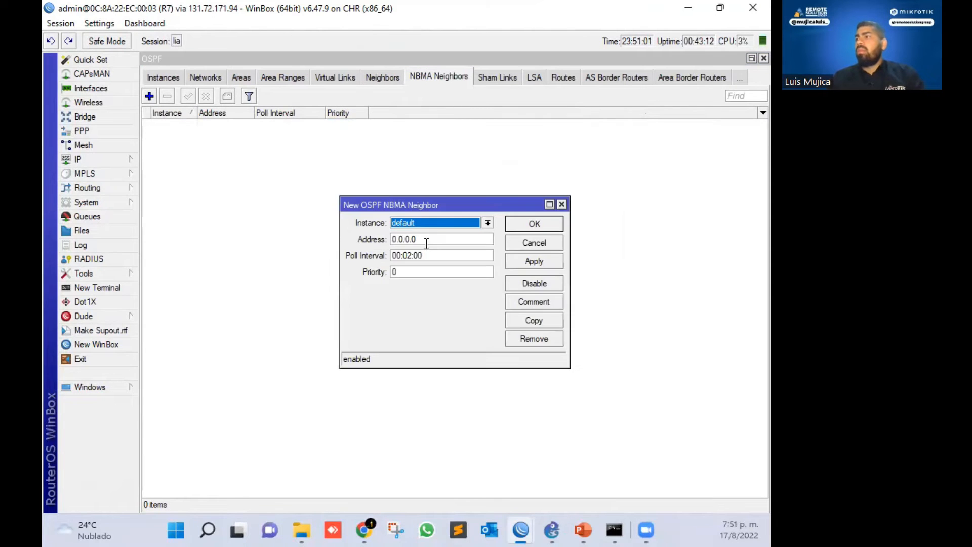
{"action": "key", "text": "Tab"}
{"action": "type", "text": "10."}
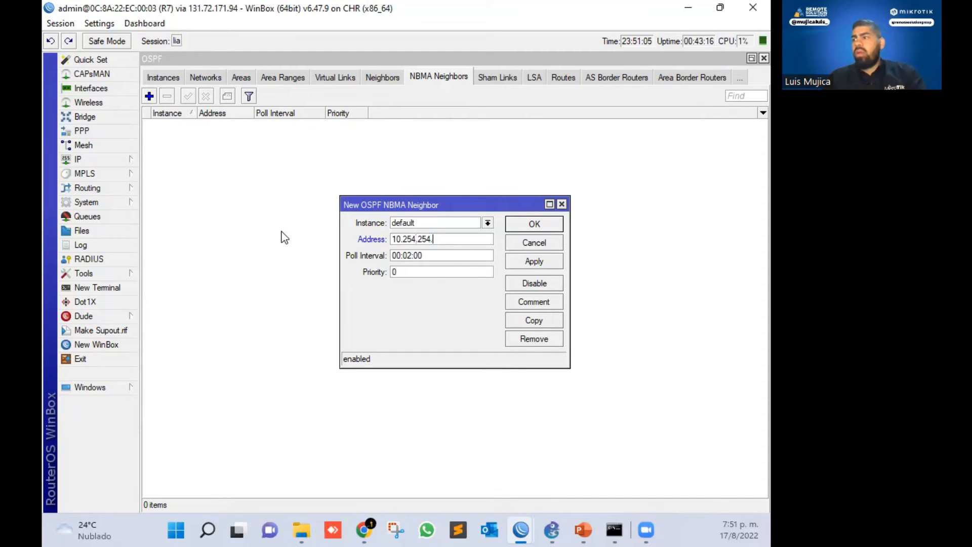
{"action": "key", "text": "Tab"}
{"action": "key", "text": "Right"}
{"action": "key", "text": "Left"}
{"action": "key", "text": "Left"}
{"action": "key", "text": "Left"}
{"action": "key", "text": "BackSpace"}
{"action": "type", "text": "1"}
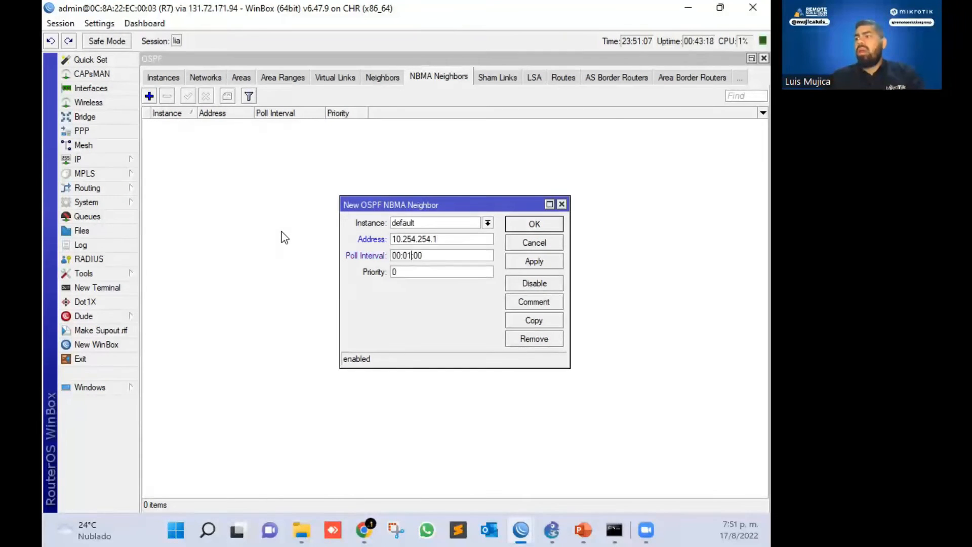
{"action": "key", "text": "Tab"}
{"action": "key", "text": "Tab"}
{"action": "key", "text": "Tab"}
{"action": "key", "text": "Tab"}
{"action": "key", "text": "Tab"}
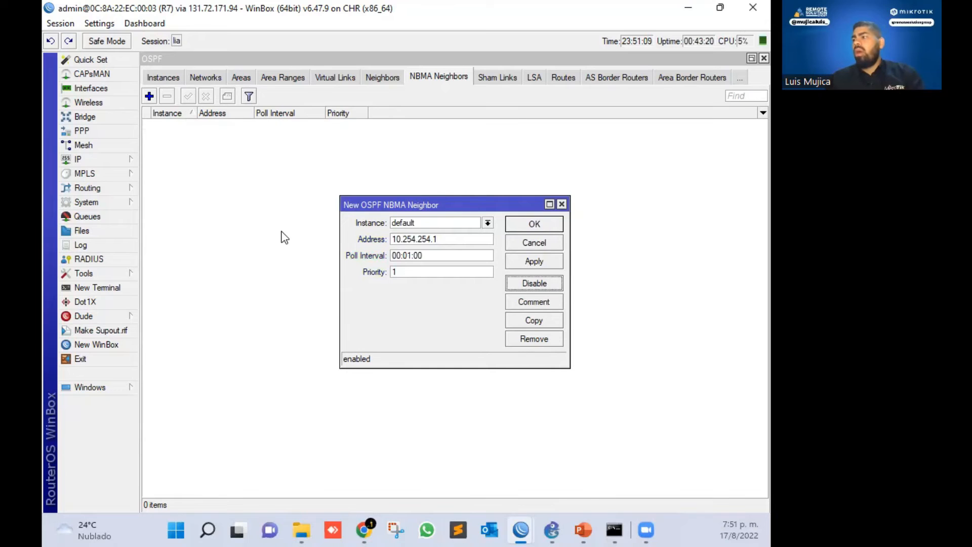
{"action": "key", "text": "Return"}
{"action": "type", "text": "t"}
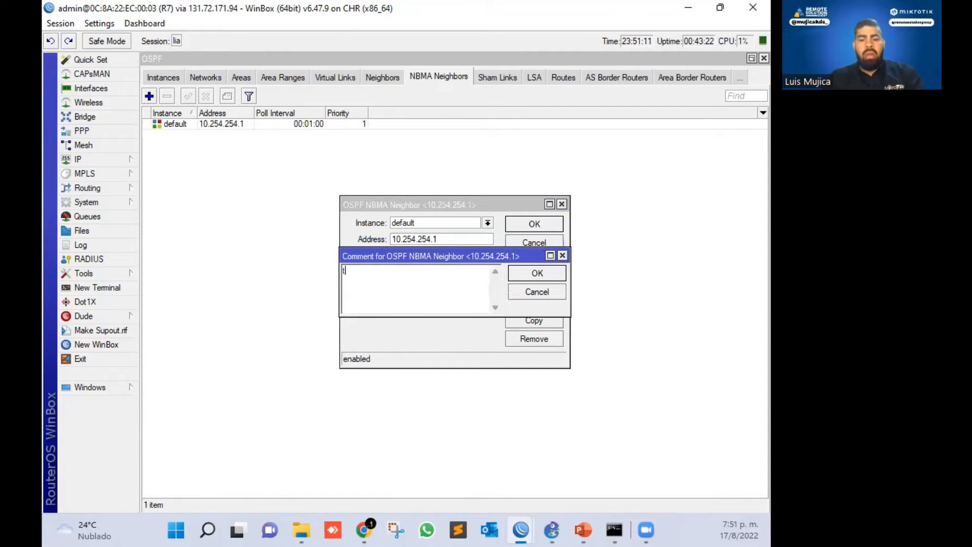
{"action": "key", "text": "Return"}
{"action": "key", "text": "Return"}
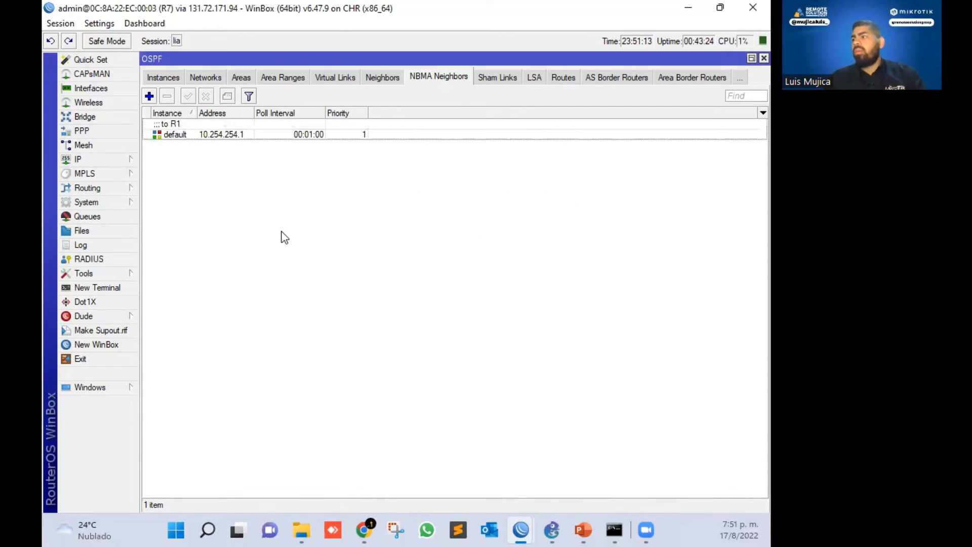
Add NBMA neighbor 10.254.254.2 with priority 2, one-minute polling and comment 'to R6'
{"action": "left_click", "coordinate": [149, 96]}
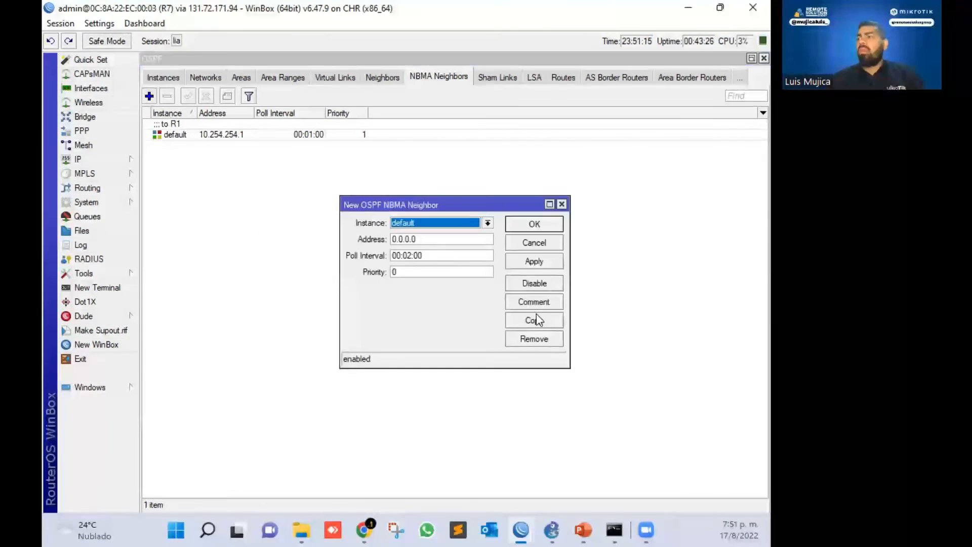
{"action": "key", "text": "Tab"}
{"action": "type", "text": "10.2"}
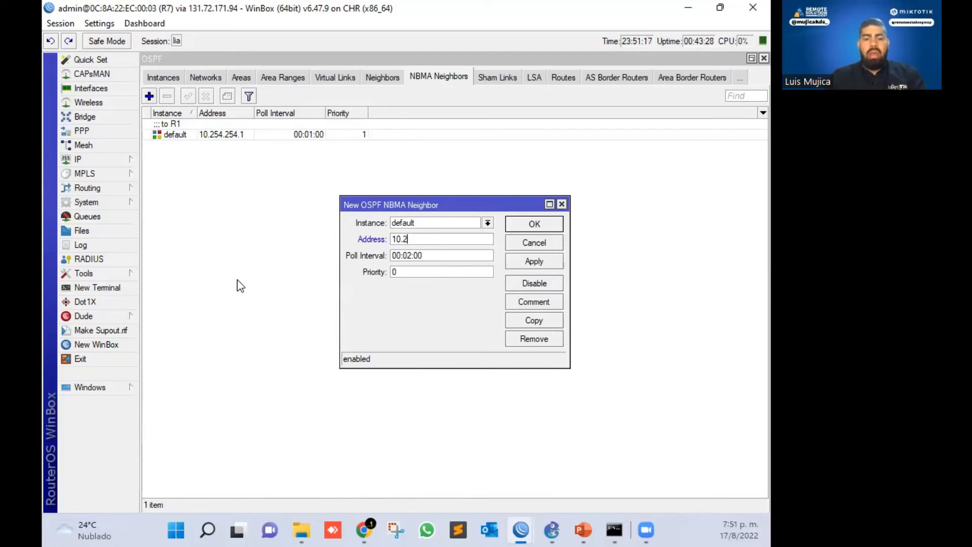
{"action": "key", "text": "Tab"}
{"action": "key", "text": "Tab"}
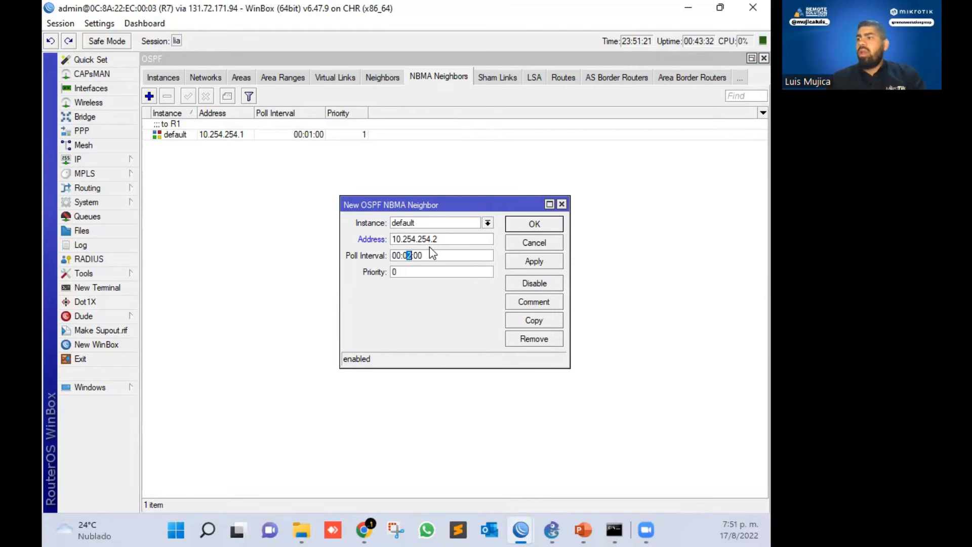
{"action": "type", "text": "2"}
{"action": "key", "text": "Tab"}
{"action": "key", "text": "Tab"}
{"action": "key", "text": "Tab"}
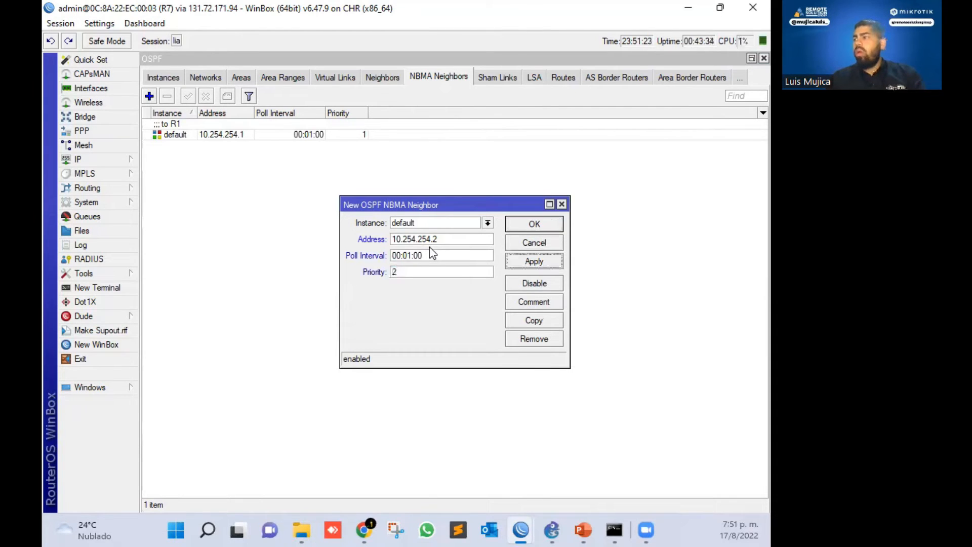
{"action": "key", "text": "space"}
{"action": "key", "text": "Tab"}
{"action": "key", "text": "Tab"}
{"action": "key", "text": "space"}
{"action": "type", "text": "to R"}
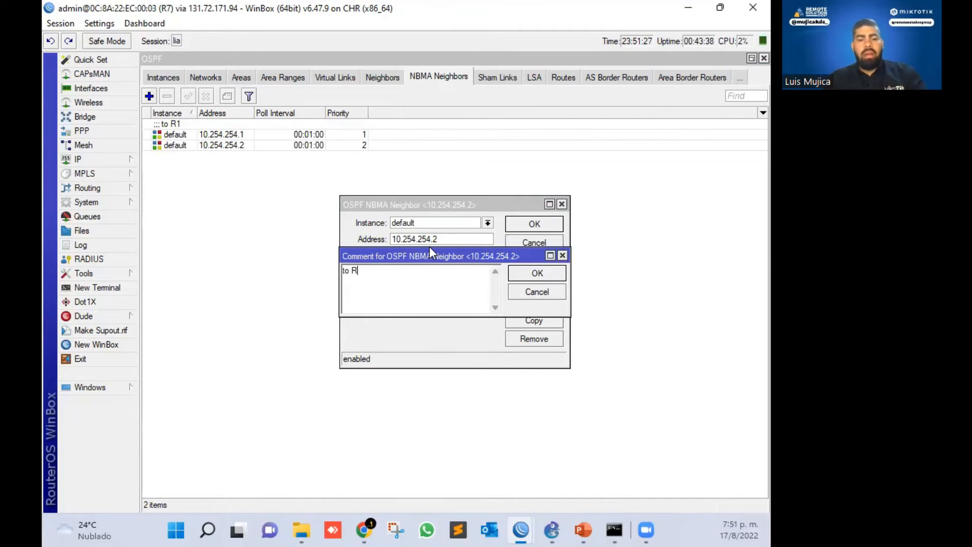
{"action": "type", "text": "6"}
{"action": "key", "text": "Tab"}
{"action": "key", "text": "space"}
{"action": "key", "text": "Return"}
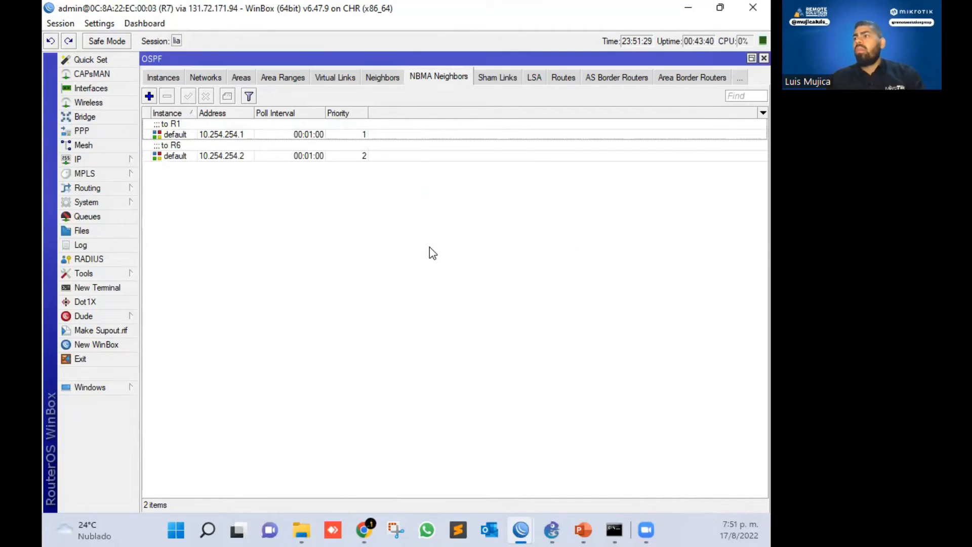
Return to the OSPF Interfaces list to confirm ether1 now has 2 neighbors
{"action": "left_click", "coordinate": [167, 78]}
{"action": "left_click", "coordinate": [163, 77]}
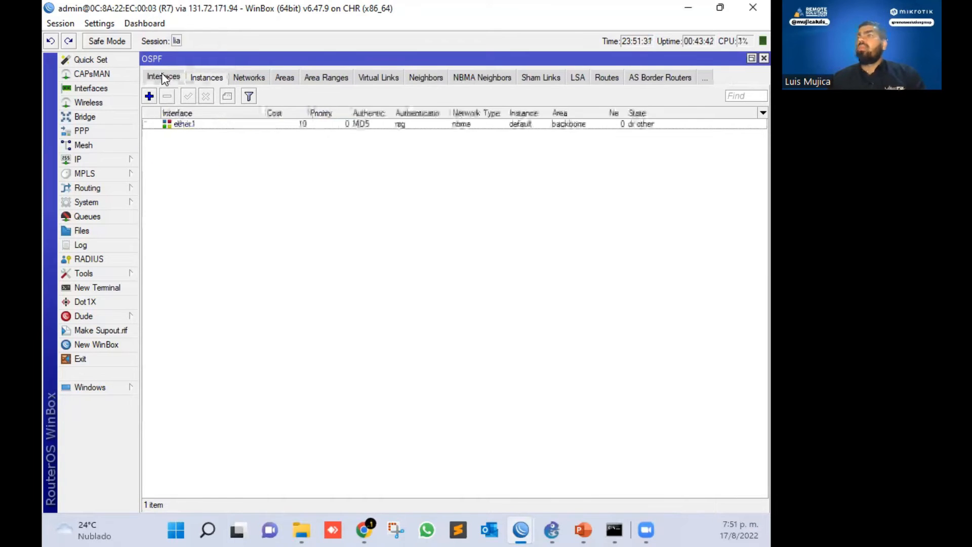
{"action": "left_click", "coordinate": [109, 190]}
{"action": "left_click", "coordinate": [195, 246]}
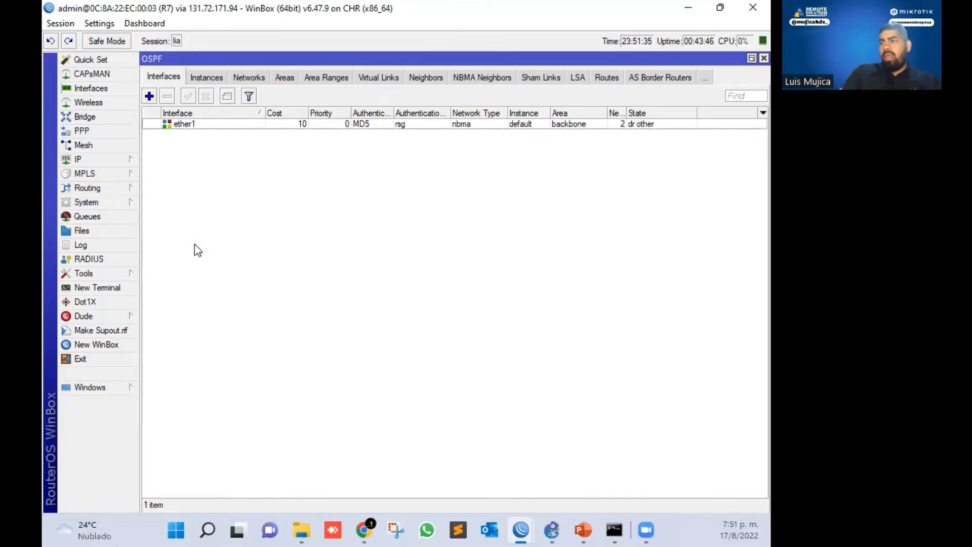
Review the learned OSPF routes in IP > Routes, then minimize WinBox
{"action": "left_click", "coordinate": [118, 190]}
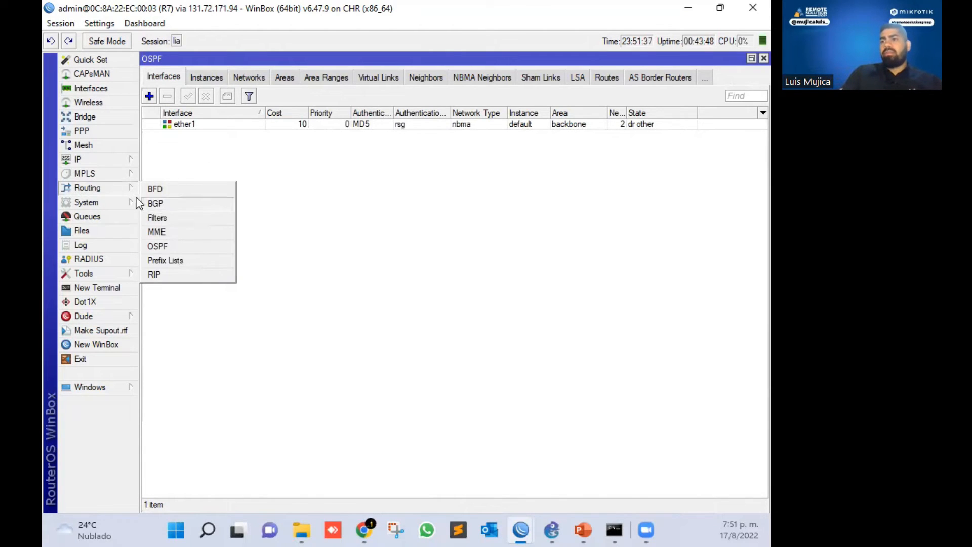
{"action": "left_click", "coordinate": [101, 167]}
{"action": "left_click", "coordinate": [100, 165]}
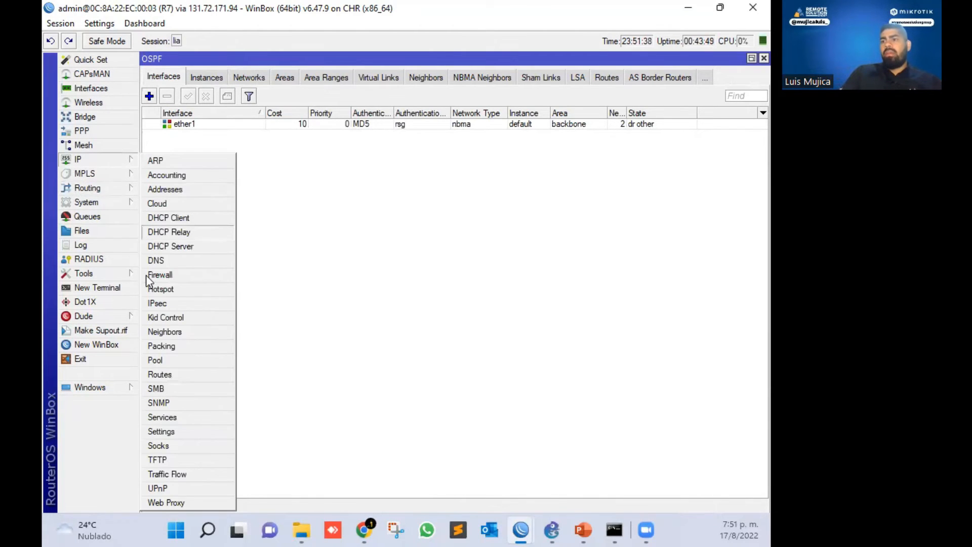
{"action": "left_click", "coordinate": [193, 375]}
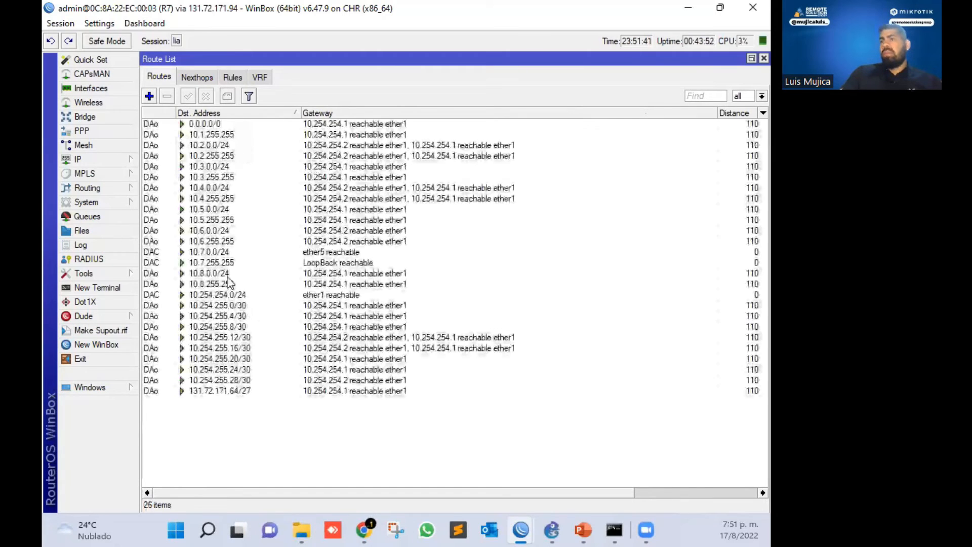
{"action": "left_click", "coordinate": [246, 135]}
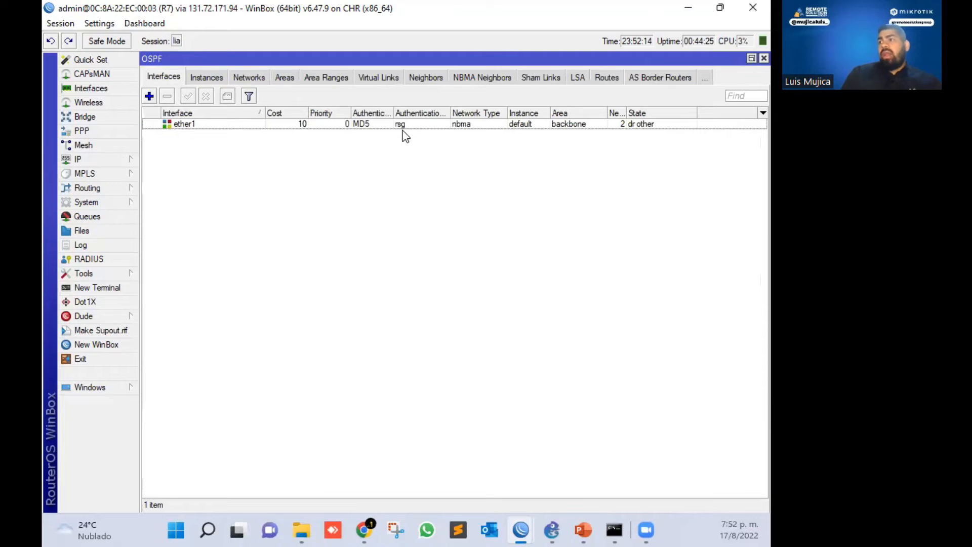
{"action": "left_click", "coordinate": [403, 126]}
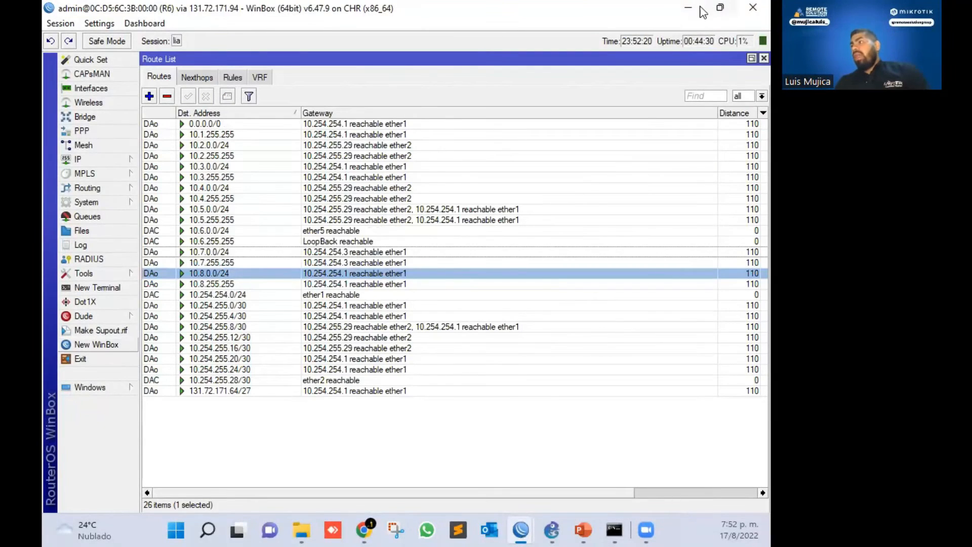
{"action": "left_click", "coordinate": [688, 8]}
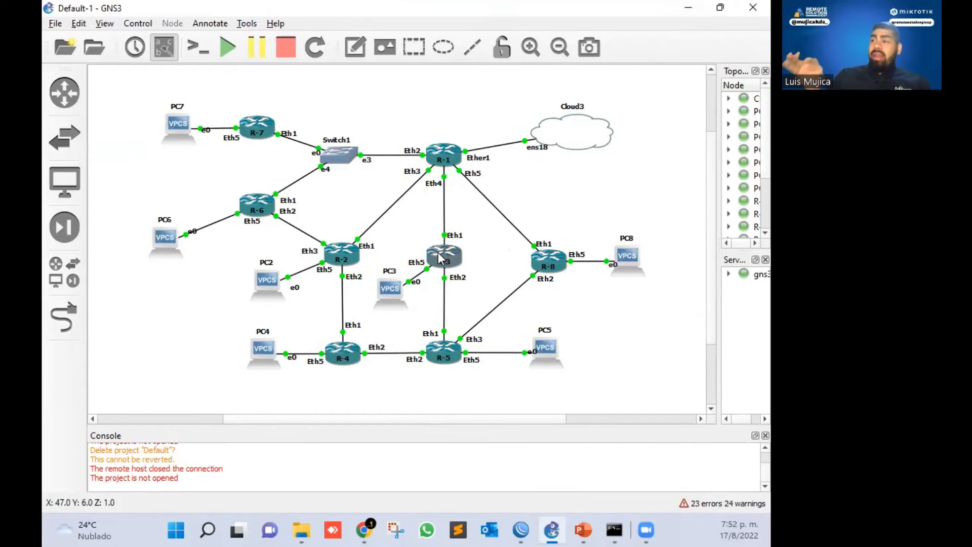
{"action": "mouse_move", "coordinate": [439, 259]}
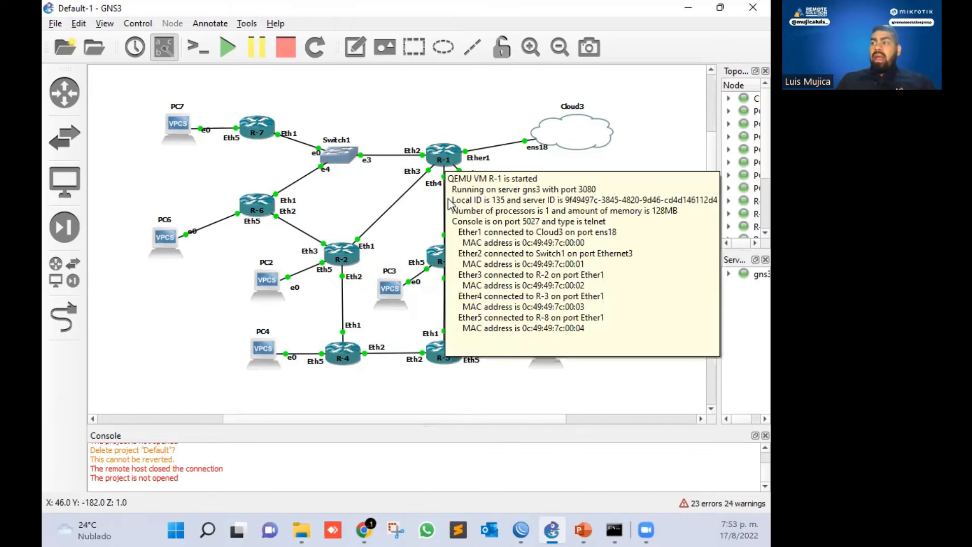
{"action": "mouse_move", "coordinate": [342, 265]}
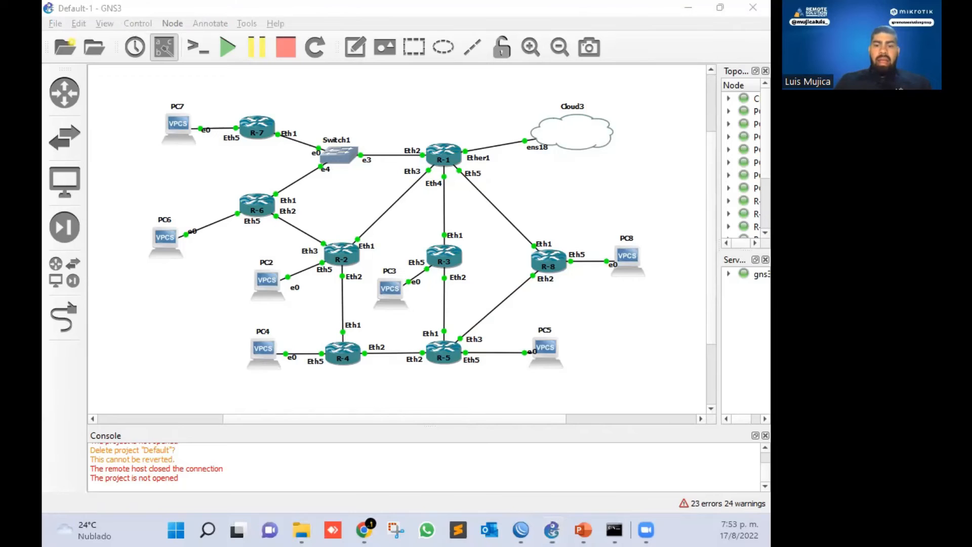
{"action": "left_click", "coordinate": [520, 529]}
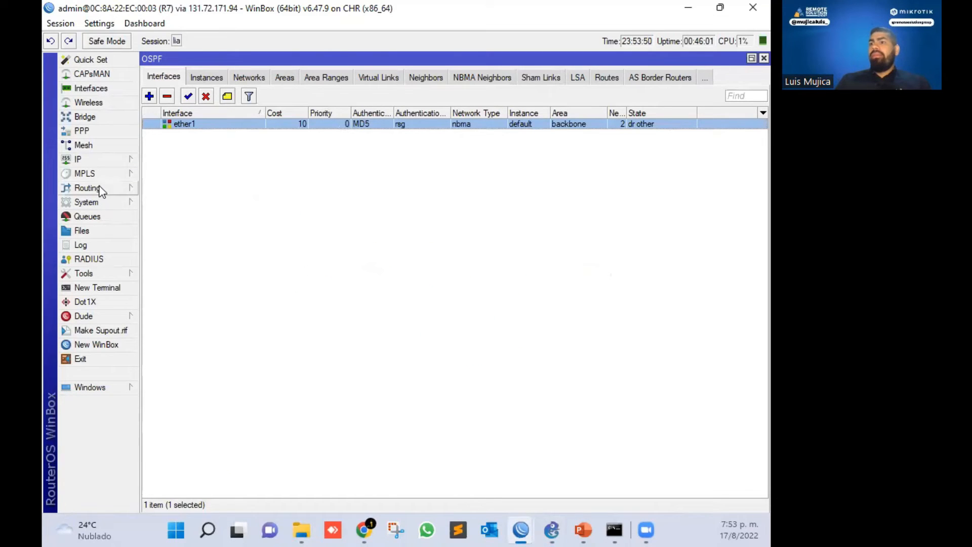
{"action": "left_click", "coordinate": [122, 187]}
{"action": "left_click", "coordinate": [194, 243]}
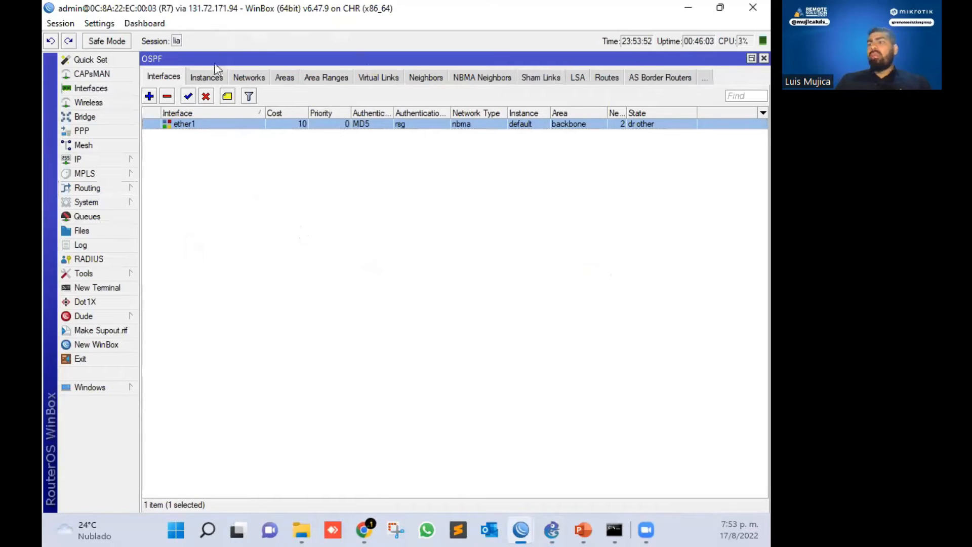
{"action": "left_click", "coordinate": [207, 77]}
{"action": "double_click", "coordinate": [248, 124]}
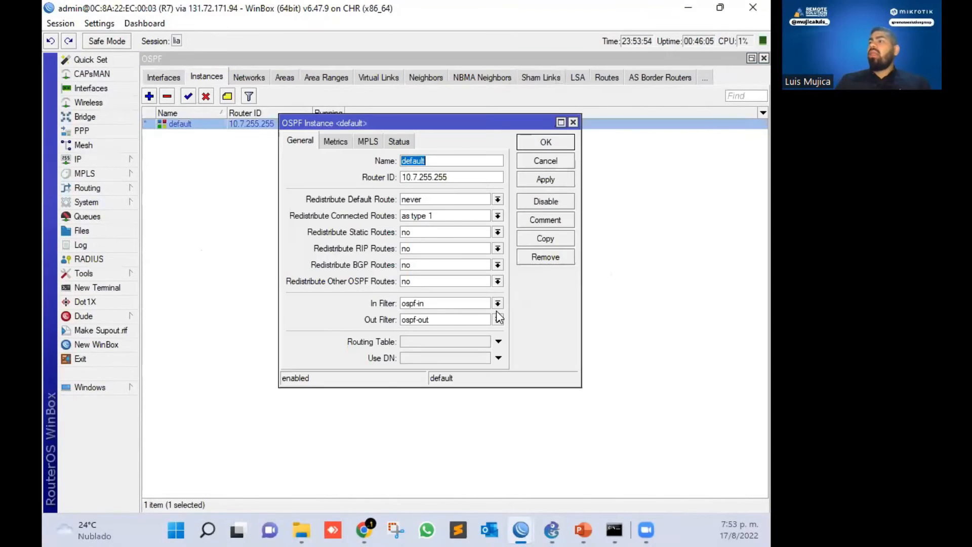
{"action": "left_click", "coordinate": [573, 122]}
{"action": "left_click", "coordinate": [267, 77]}
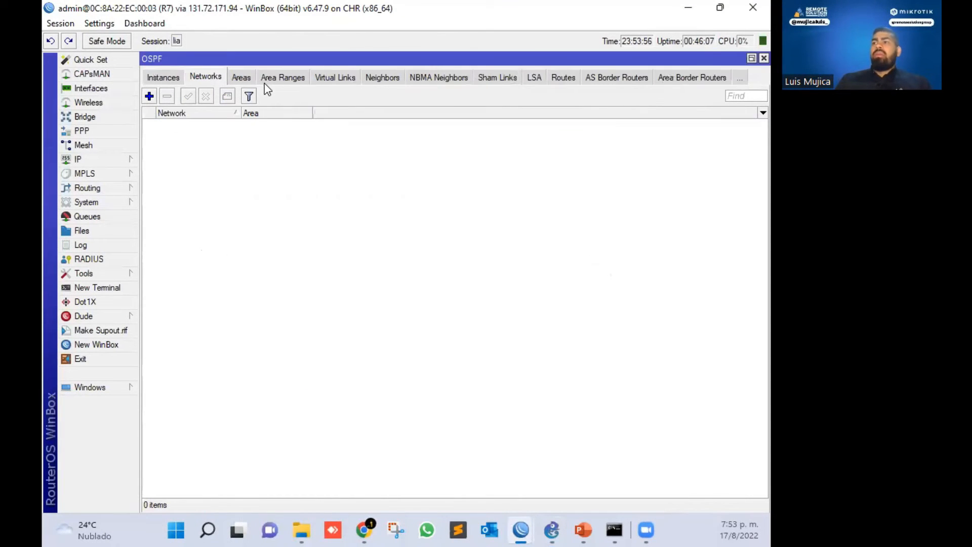
{"action": "left_click", "coordinate": [207, 76]}
{"action": "left_click", "coordinate": [167, 77]}
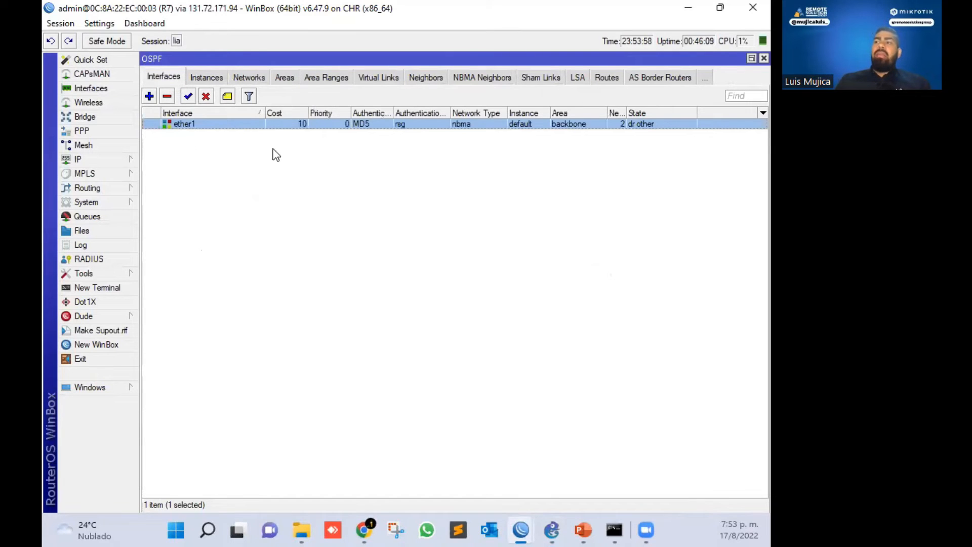
{"action": "left_click", "coordinate": [112, 191]}
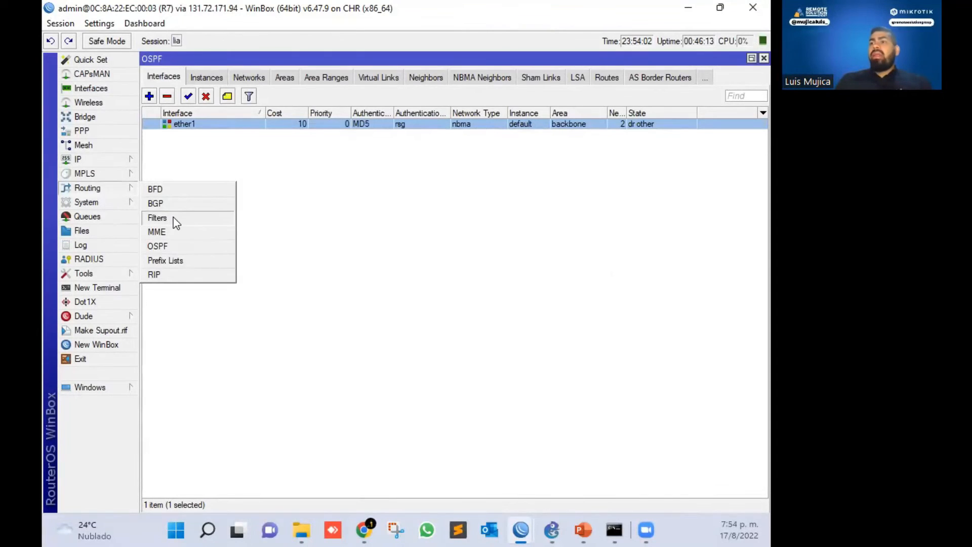
{"action": "left_click", "coordinate": [172, 219]}
{"action": "left_click_drag", "start_coordinate": [238, 129], "coordinate": [268, 148]}
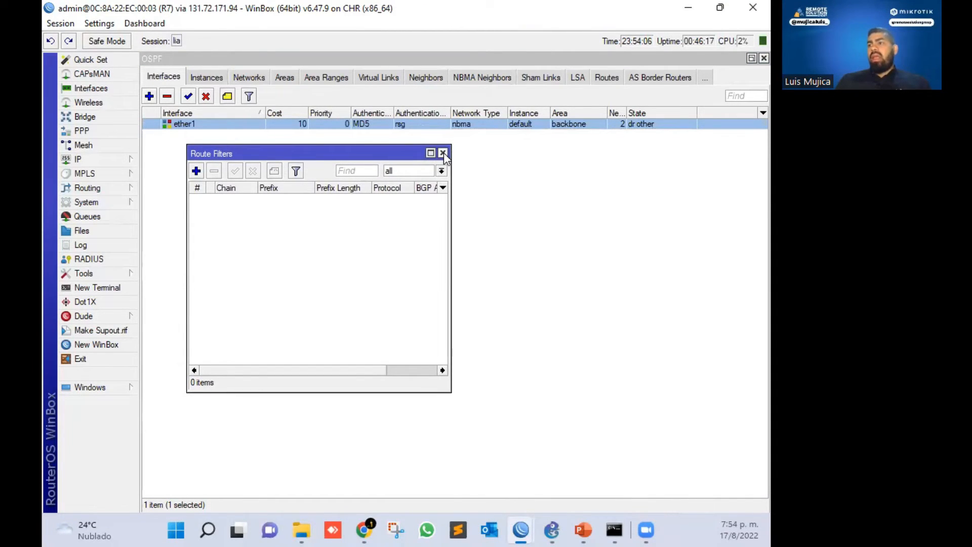
{"action": "left_click", "coordinate": [196, 170]}
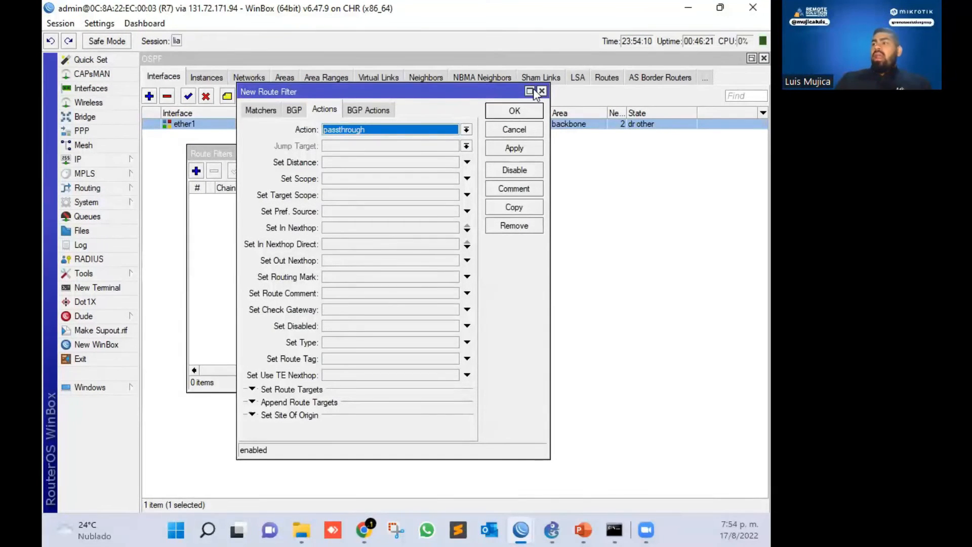
{"action": "left_click", "coordinate": [259, 108]}
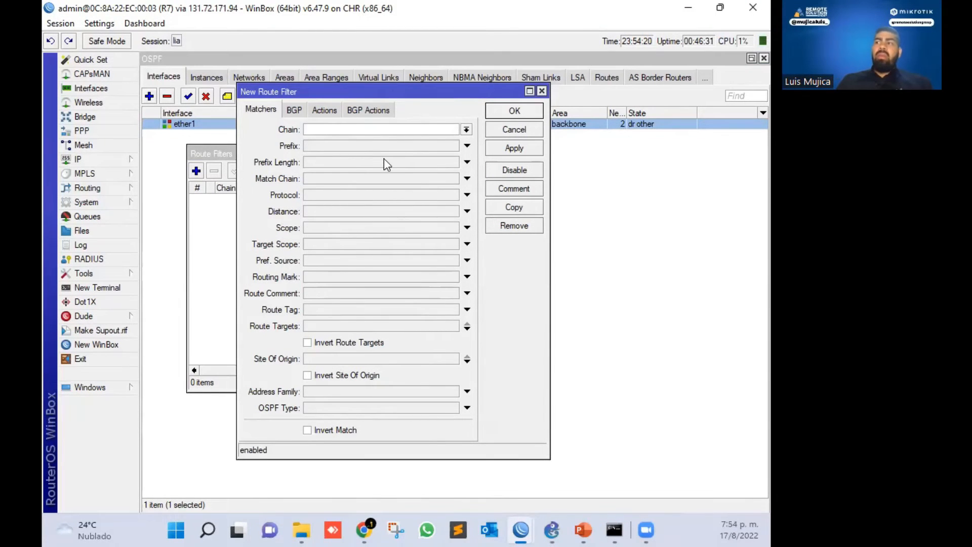
{"action": "left_click", "coordinate": [542, 91]}
{"action": "left_click", "coordinate": [442, 153]}
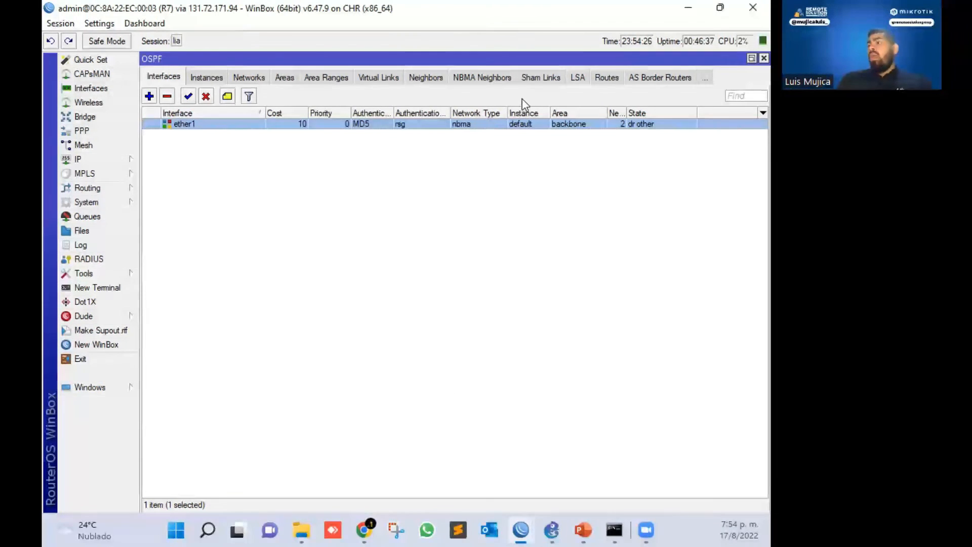
Browse the OSPF Neighbors, NBMA Neighbors, Areas, Area Ranges and Virtual Links lists, ending on the 32-entry LSA database
{"action": "left_click", "coordinate": [419, 77]}
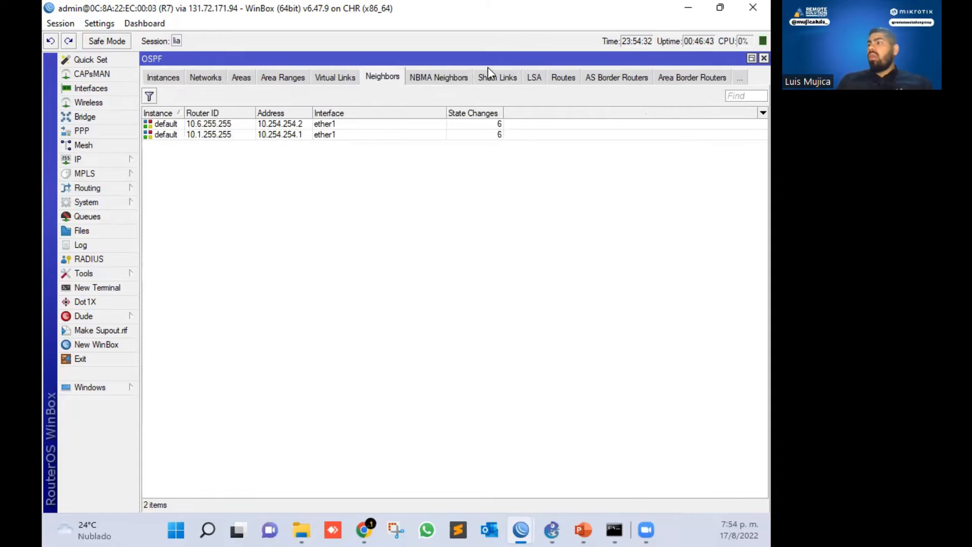
{"action": "left_click", "coordinate": [452, 80]}
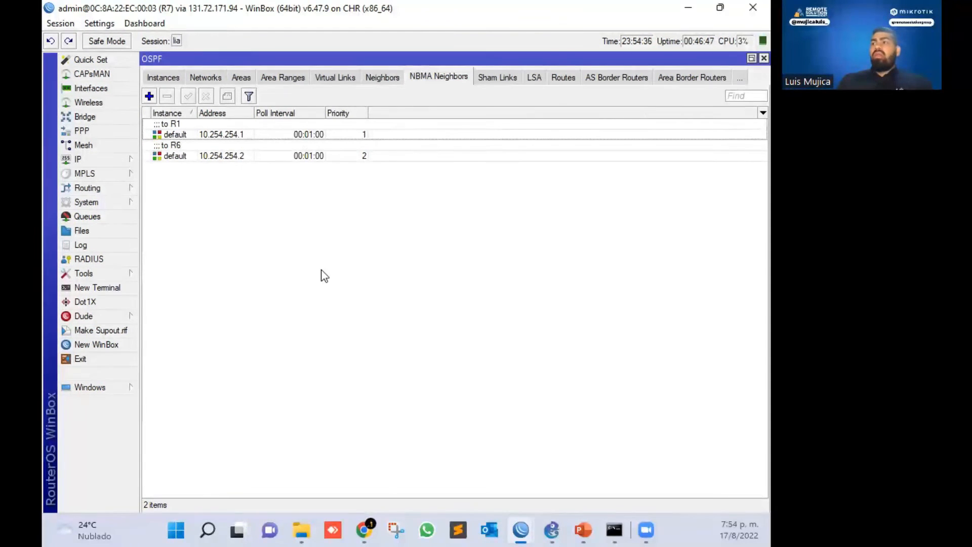
{"action": "left_click", "coordinate": [241, 79]}
{"action": "left_click", "coordinate": [282, 78]}
{"action": "left_click", "coordinate": [238, 79]}
{"action": "left_click", "coordinate": [296, 79]}
{"action": "left_click", "coordinate": [338, 79]}
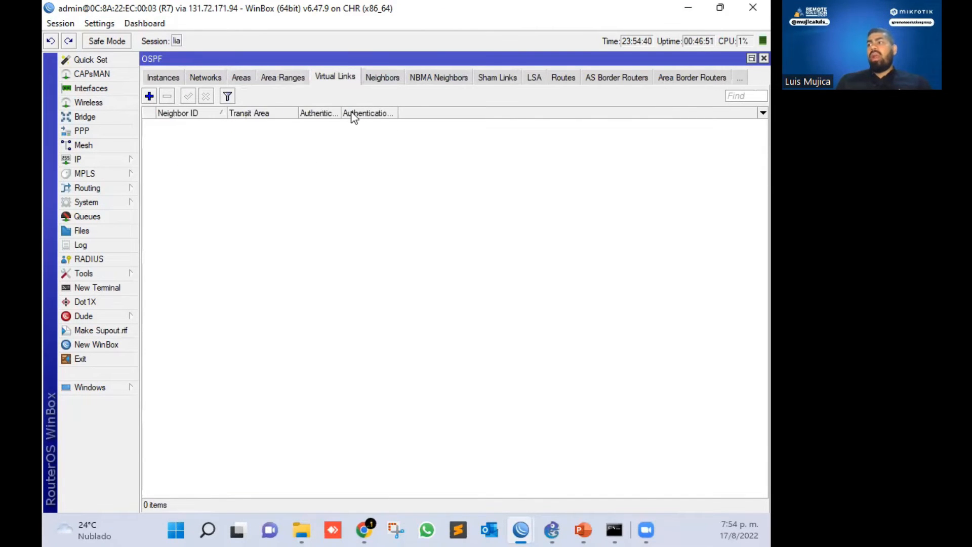
{"action": "left_click", "coordinate": [535, 76]}
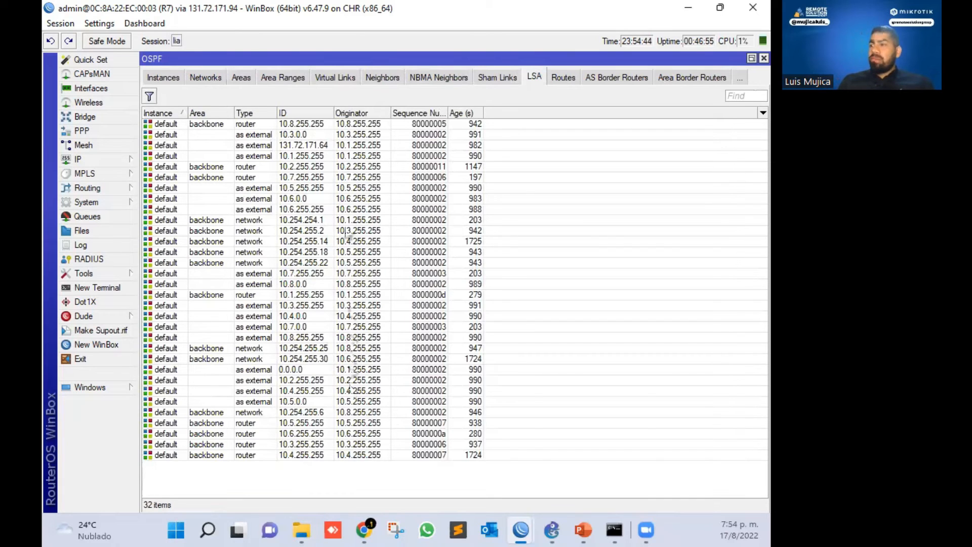
Widen the Instance column, sort the LSAs by ID, then minimize WinBox to show the topology
{"action": "left_click", "coordinate": [357, 110]}
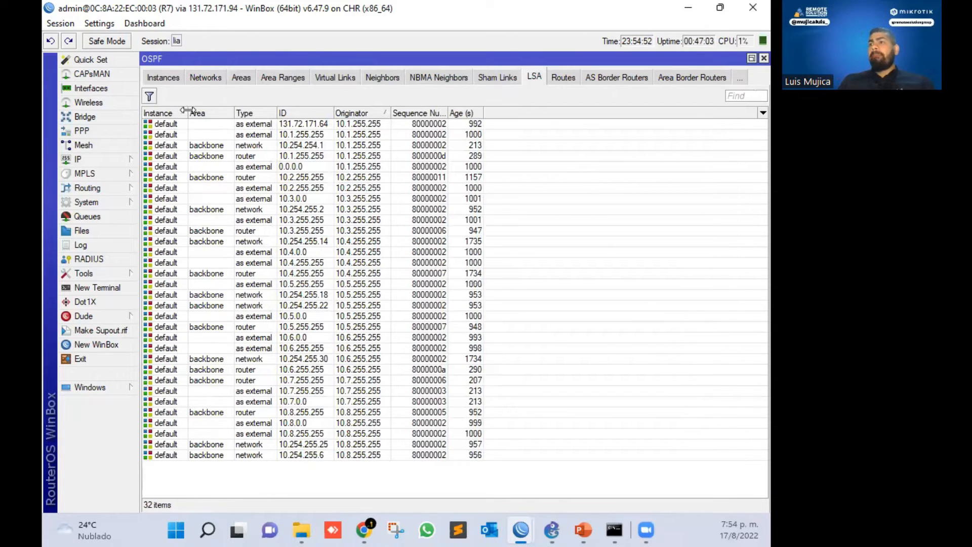
{"action": "left_click_drag", "start_coordinate": [188, 111], "coordinate": [219, 110]}
{"action": "left_click", "coordinate": [330, 113]}
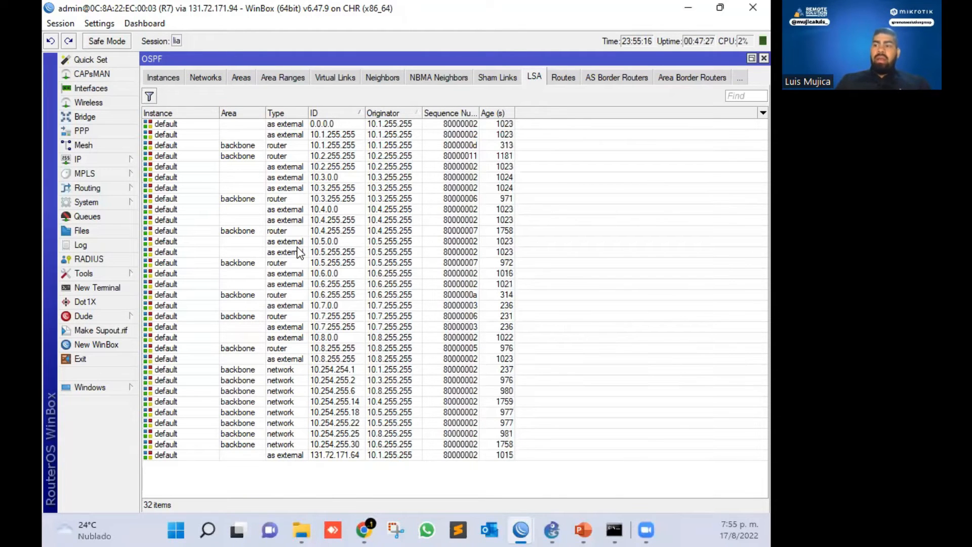
{"action": "left_click", "coordinate": [687, 7]}
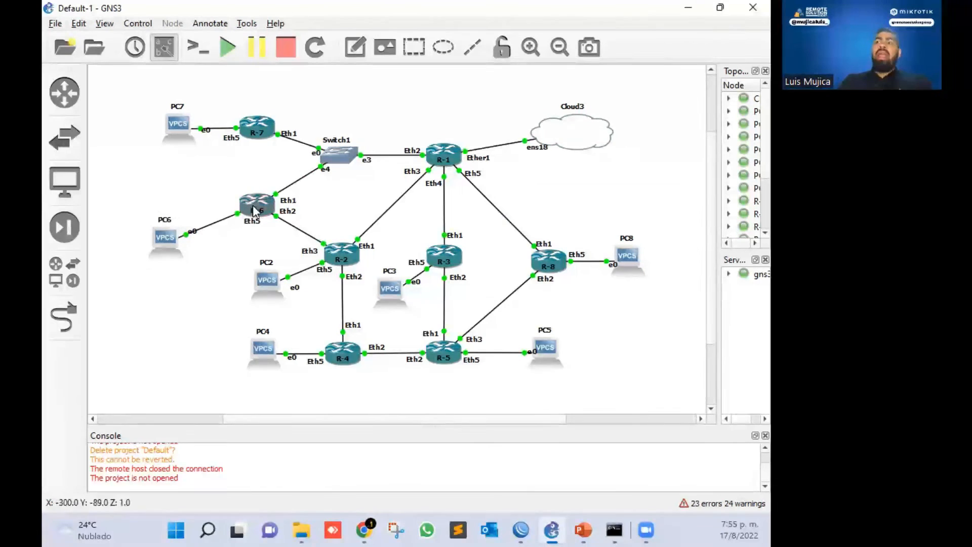
{"action": "mouse_move", "coordinate": [258, 209]}
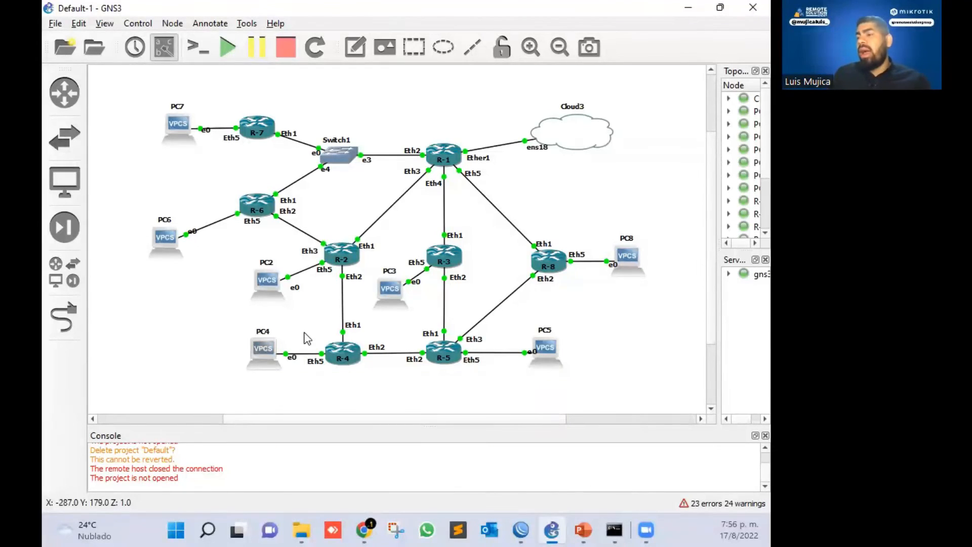
Open PC4's Solar-PuTTY console, close the duplicate tab, and size the window beside the topology
{"action": "double_click", "coordinate": [258, 348]}
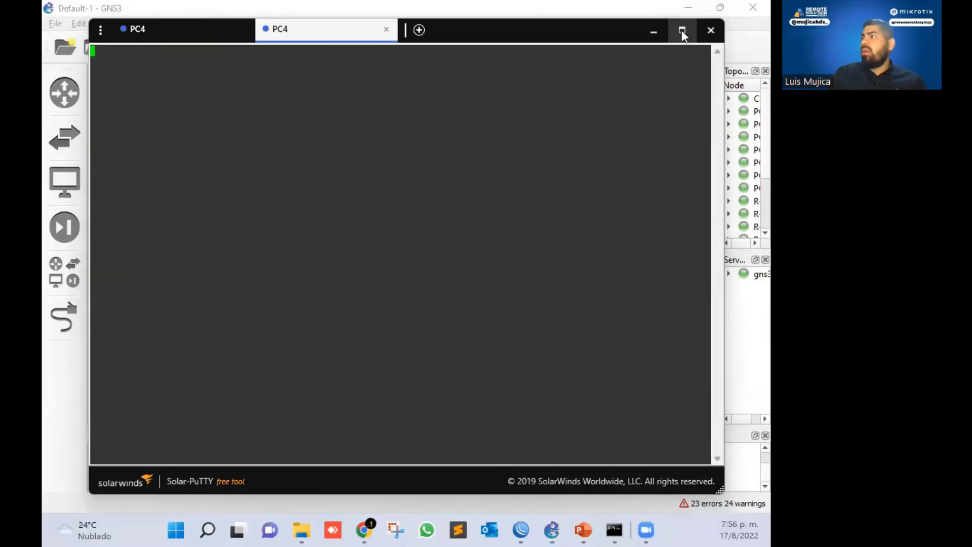
{"action": "left_click", "coordinate": [681, 32]}
{"action": "left_click", "coordinate": [731, 13]}
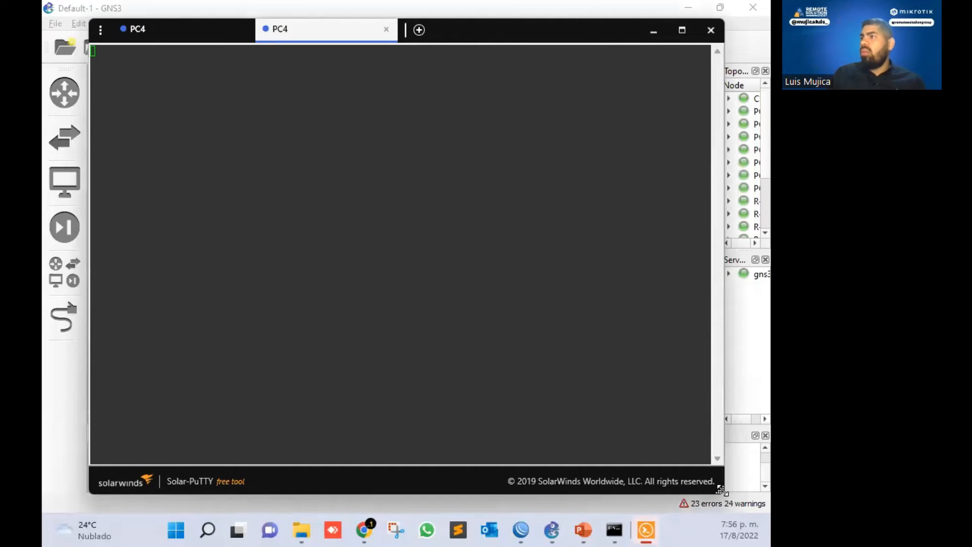
{"action": "left_click_drag", "start_coordinate": [721, 489], "coordinate": [512, 418]}
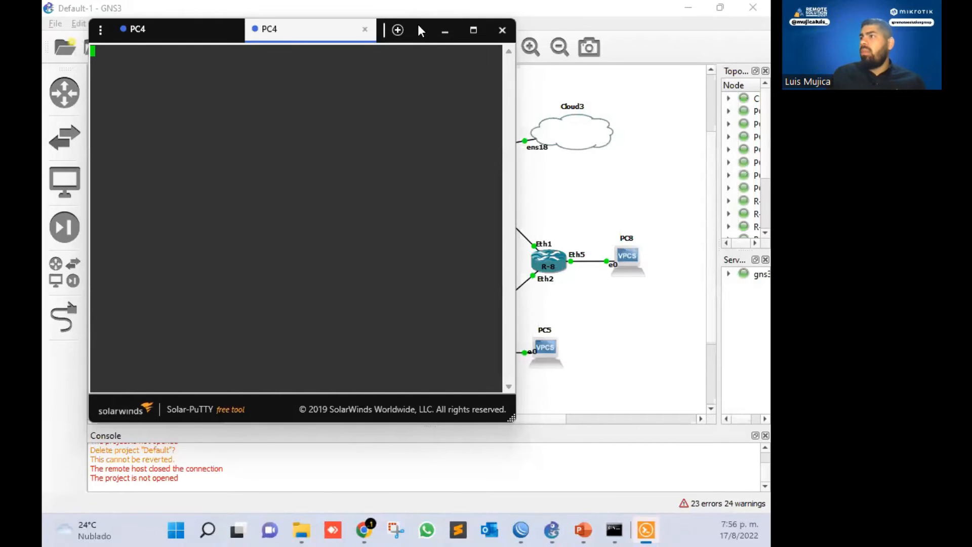
{"action": "left_click_drag", "start_coordinate": [417, 27], "coordinate": [535, 75]}
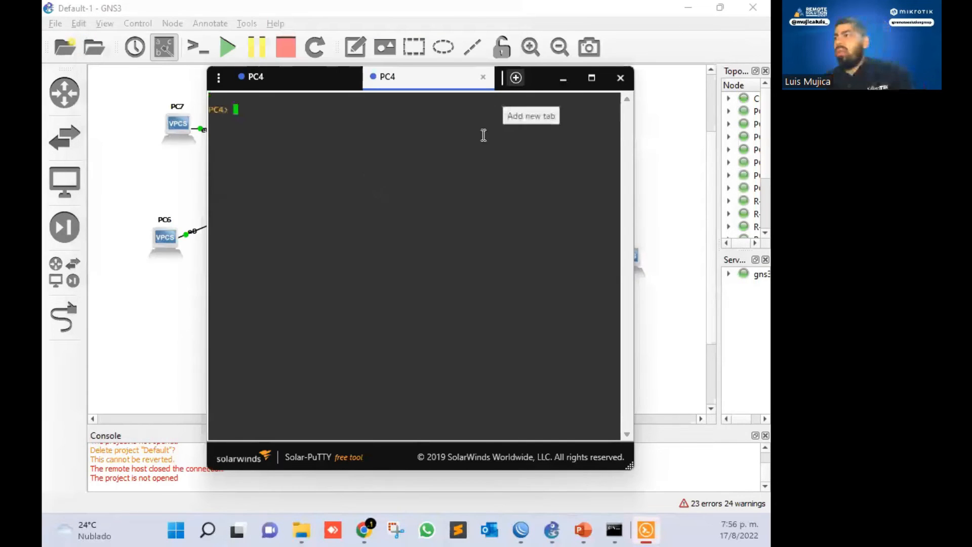
{"action": "key", "text": "Return"}
{"action": "key", "text": "Return"}
{"action": "key", "text": "Return"}
{"action": "left_click", "coordinate": [352, 77]}
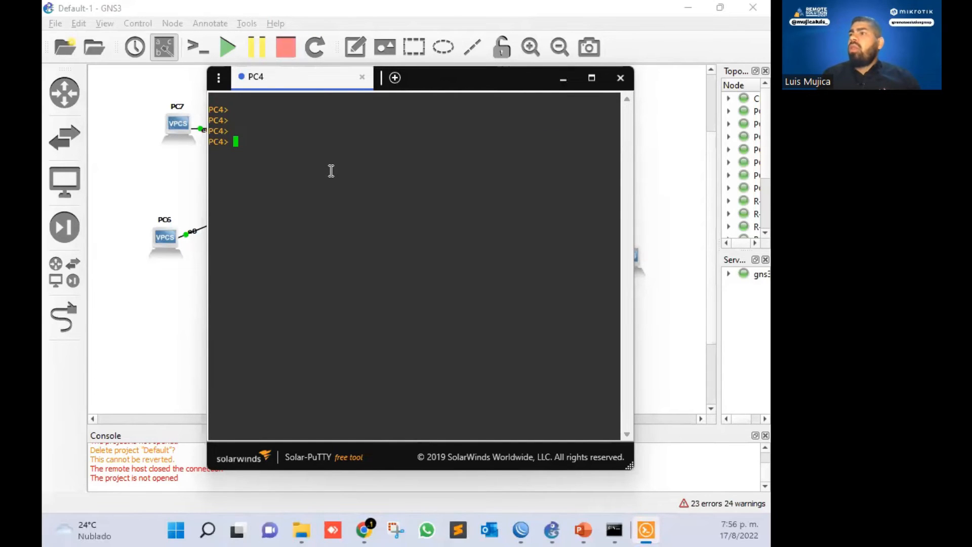
{"action": "left_click_drag", "start_coordinate": [486, 81], "coordinate": [560, 91]}
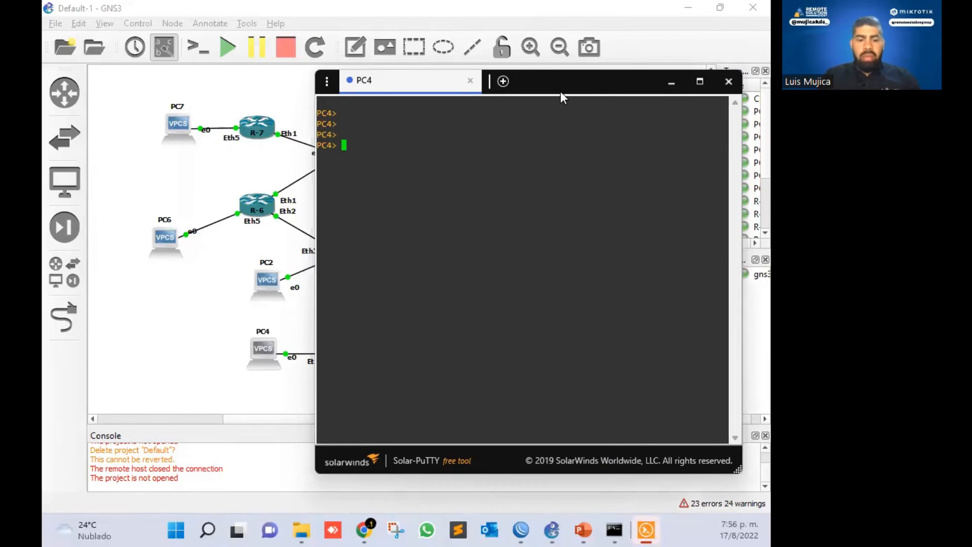
Run dhcp on PC4 to obtain 10.4.0.254/24 with gateway 10.4.0.1
{"action": "type", "text": "dhcp"}
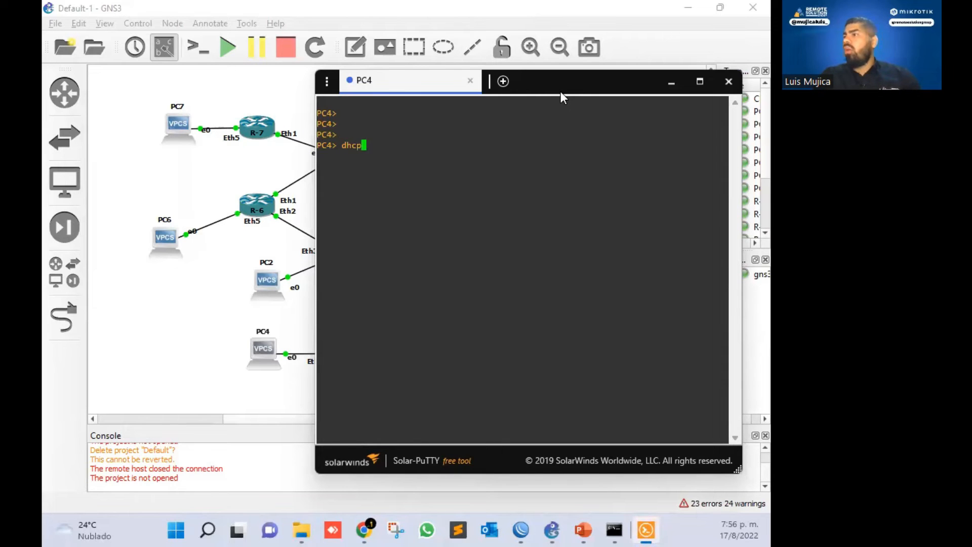
{"action": "key", "text": "Return"}
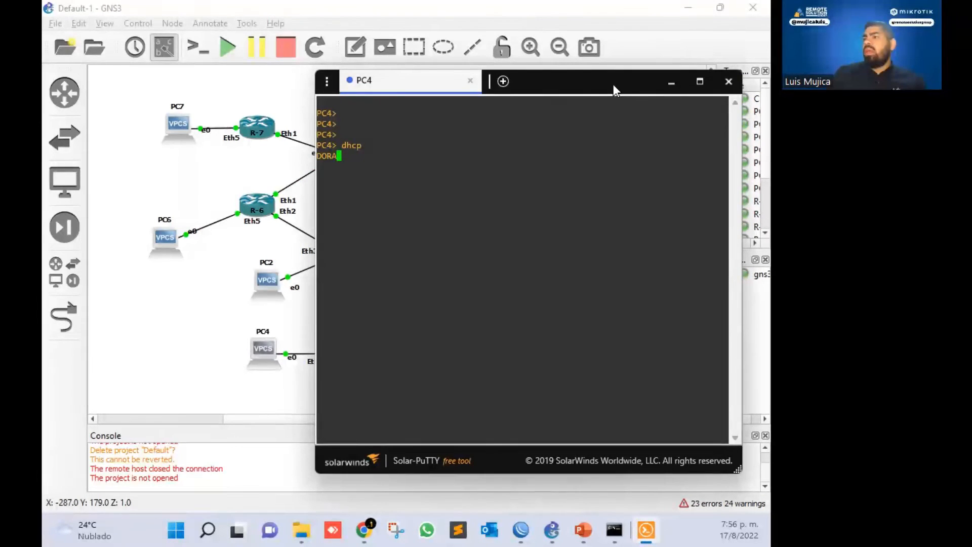
{"action": "left_click_drag", "start_coordinate": [613, 84], "coordinate": [500, 396]}
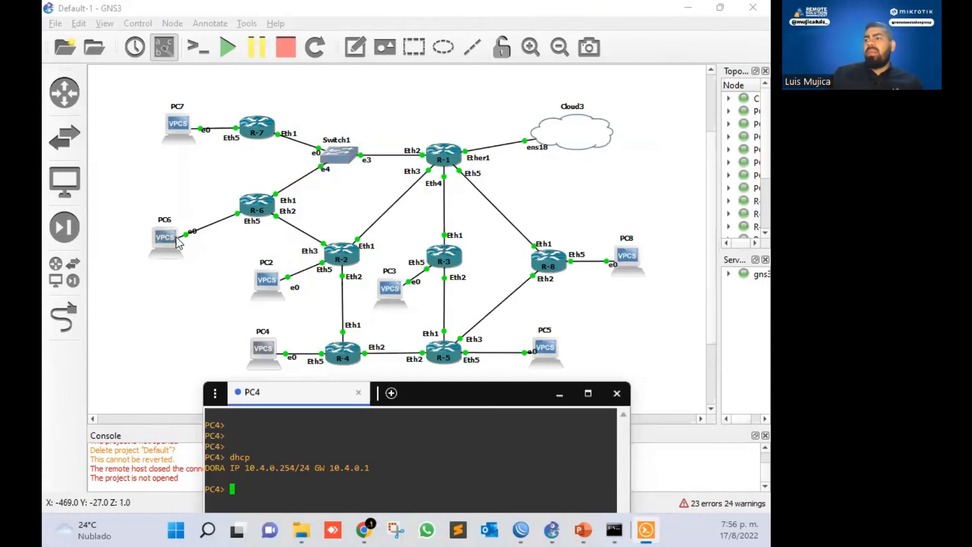
{"action": "double_click", "coordinate": [149, 238]}
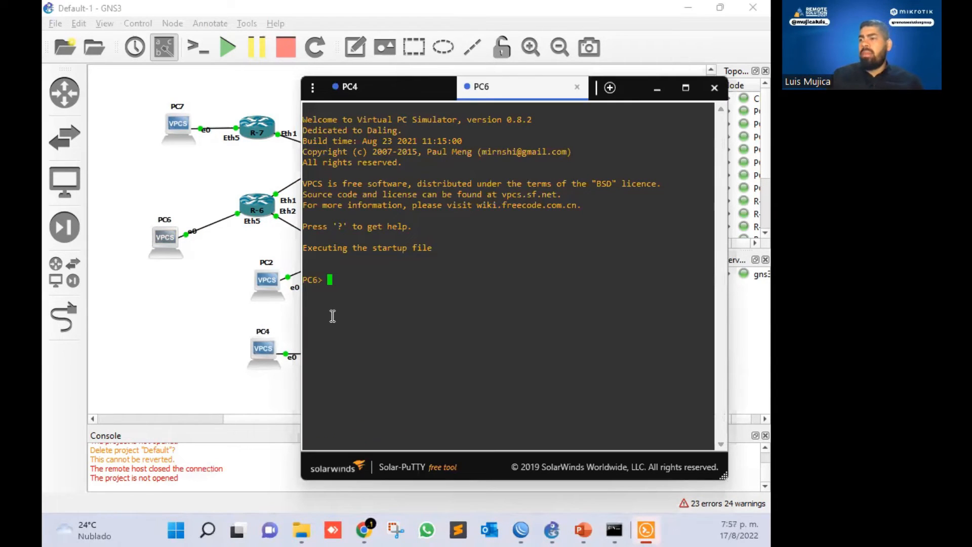
{"action": "type", "text": "dhcp"}
{"action": "key", "text": "Return"}
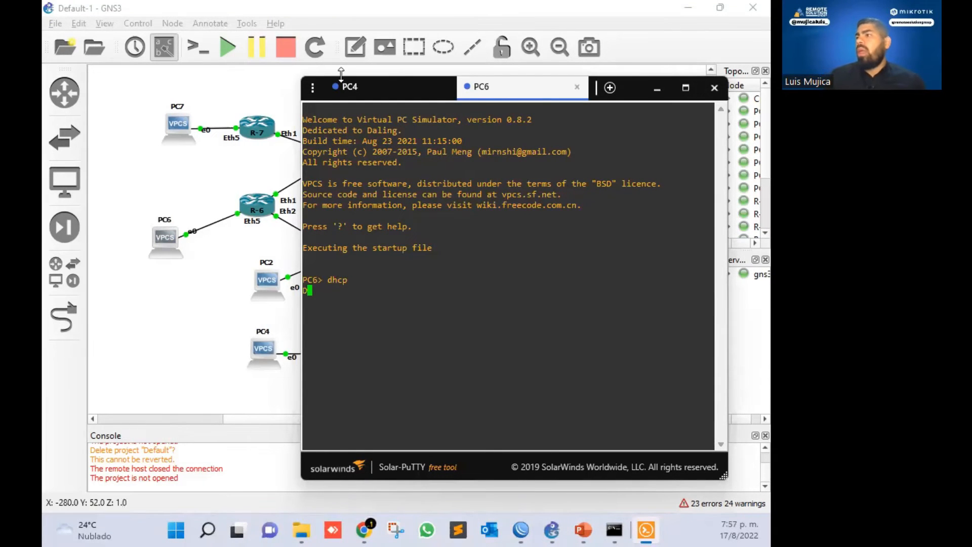
{"action": "left_click", "coordinate": [393, 90]}
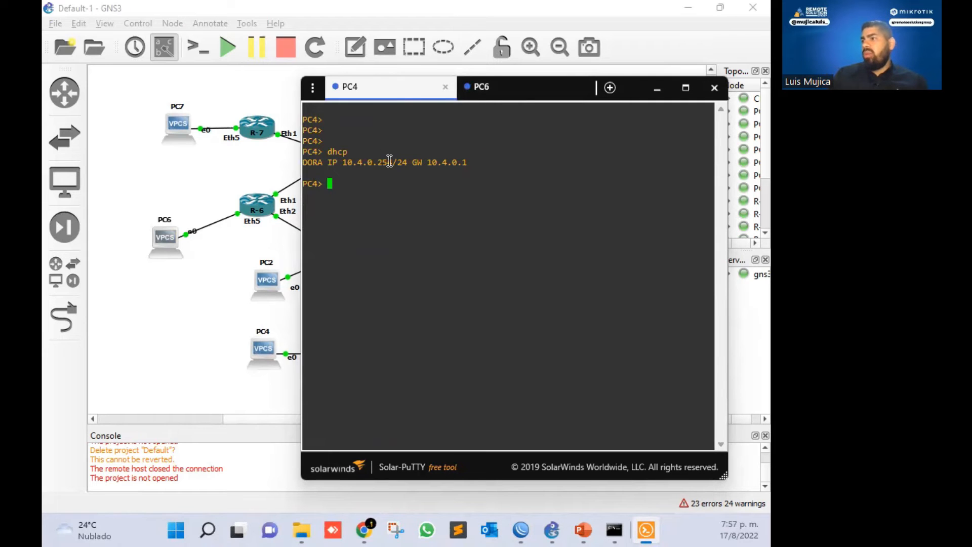
{"action": "left_click_drag", "start_coordinate": [393, 162], "coordinate": [341, 163]}
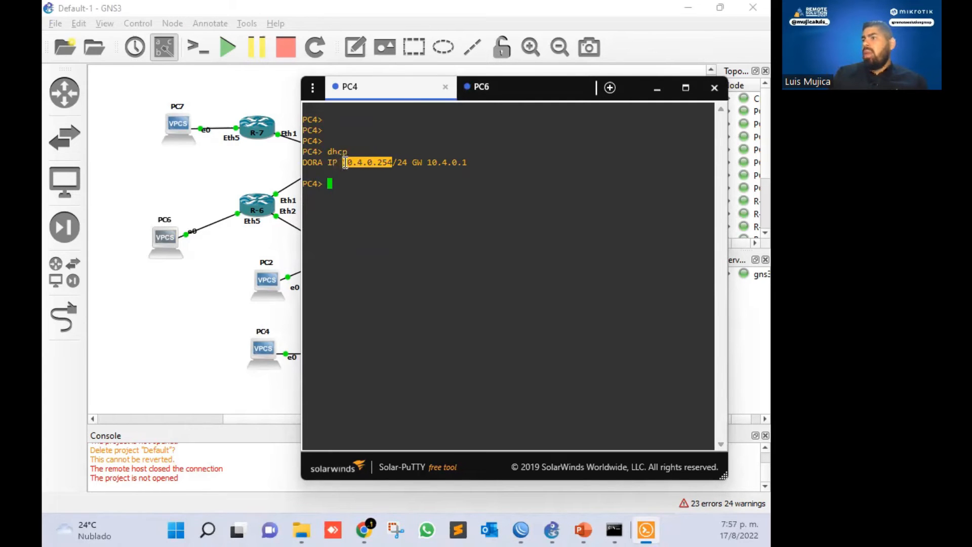
{"action": "left_click", "coordinate": [501, 88]}
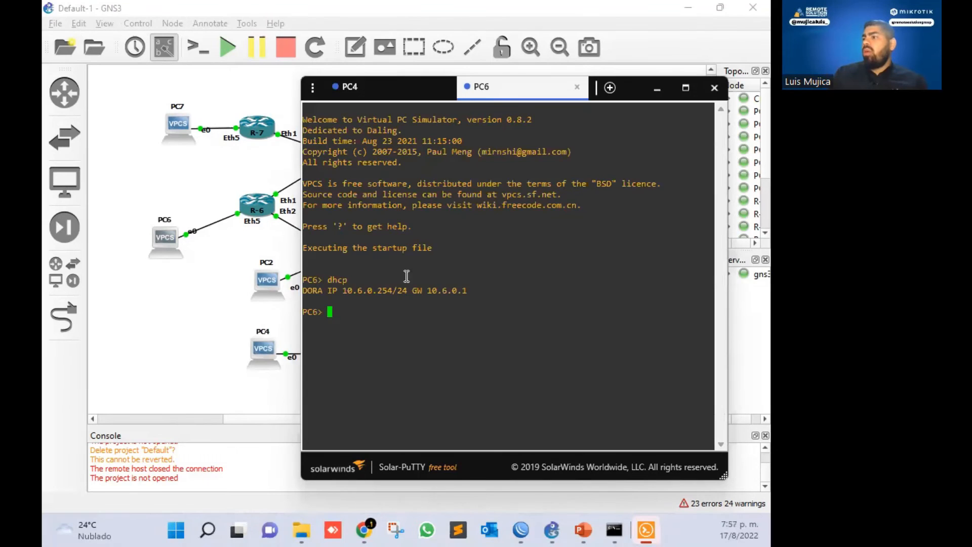
{"action": "left_click_drag", "start_coordinate": [393, 290], "coordinate": [350, 291]}
{"action": "left_click", "coordinate": [348, 88]}
Run 'trace 8.8.8.8' on PC4, which stops after hop 10.254.255.9, then move the console aside
{"action": "type", "text": "tracertute "}
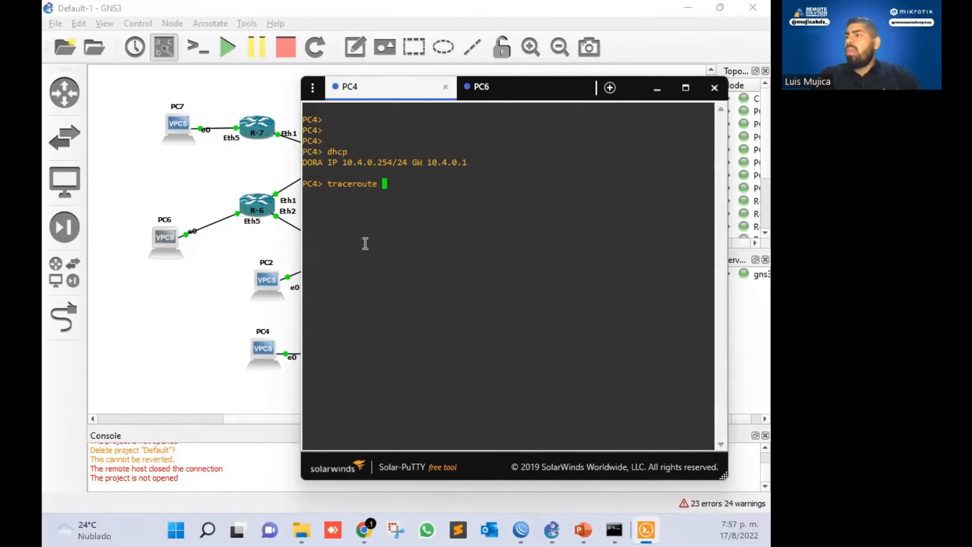
{"action": "type", "text": "8.8.8.8"}
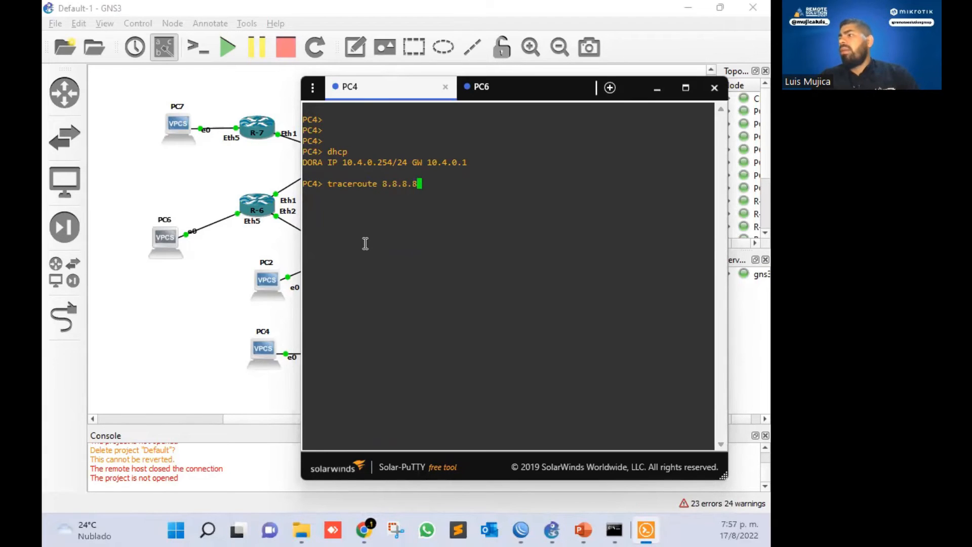
{"action": "key", "text": "Return"}
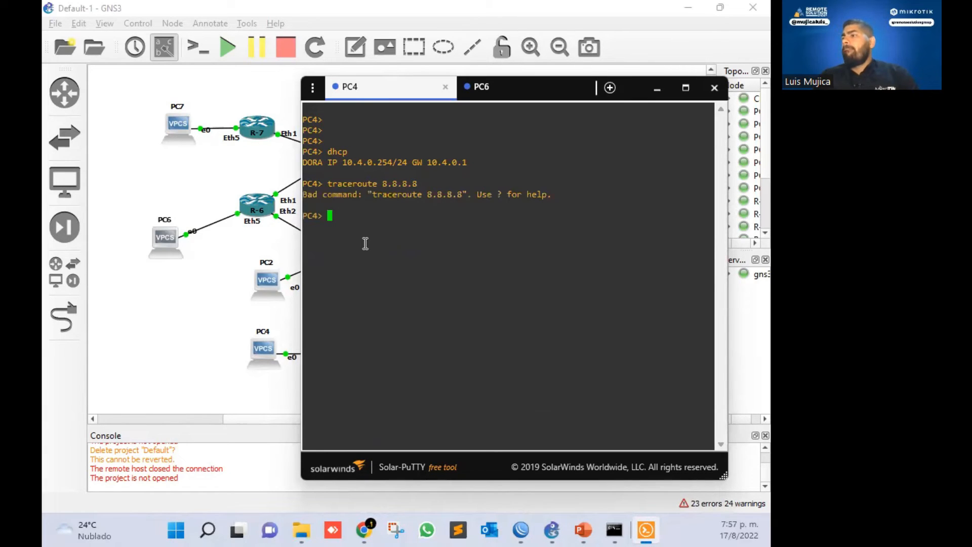
{"action": "key", "text": "Up"}
{"action": "key", "text": "BackSpace"}
{"action": "key", "text": "BackSpace"}
{"action": "key", "text": "BackSpace"}
{"action": "key", "text": "BackSpace"}
{"action": "key", "text": "BackSpace"}
{"action": "key", "text": "BackSpace"}
{"action": "key", "text": "BackSpace"}
{"action": "key", "text": "BackSpace"}
{"action": "key", "text": "BackSpace"}
{"action": "key", "text": "BackSpace"}
{"action": "key", "text": "BackSpace"}
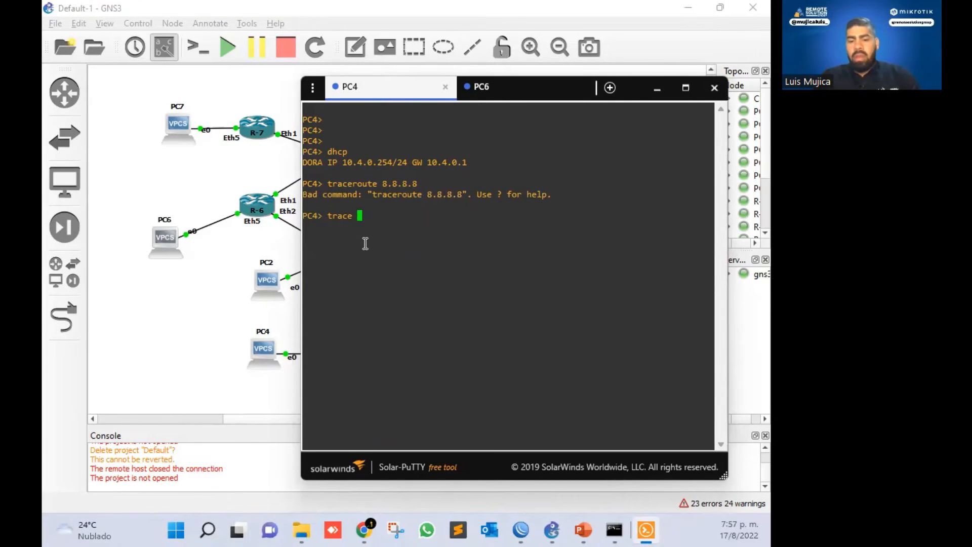
{"action": "type", "text": "8.8.8.8"}
{"action": "key", "text": "Return"}
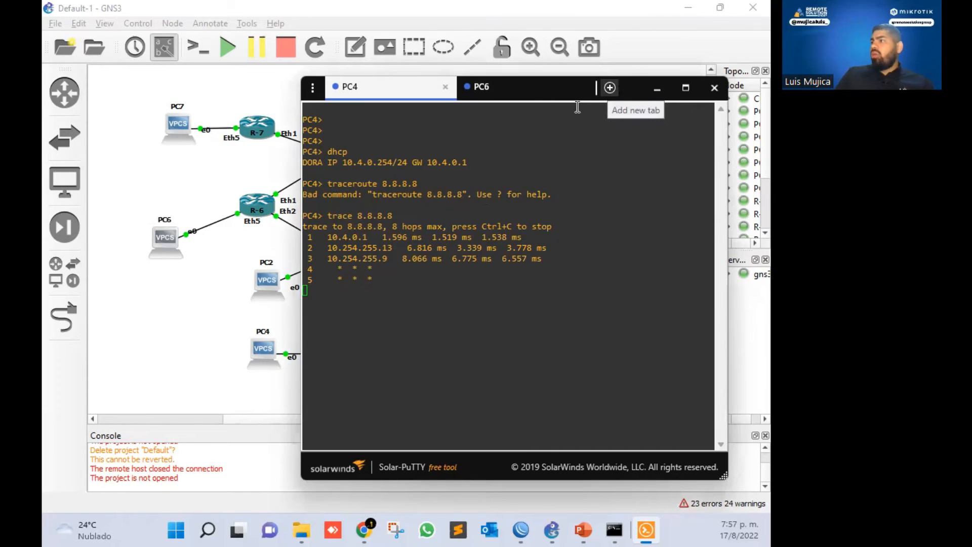
{"action": "left_click_drag", "start_coordinate": [531, 93], "coordinate": [697, 78]}
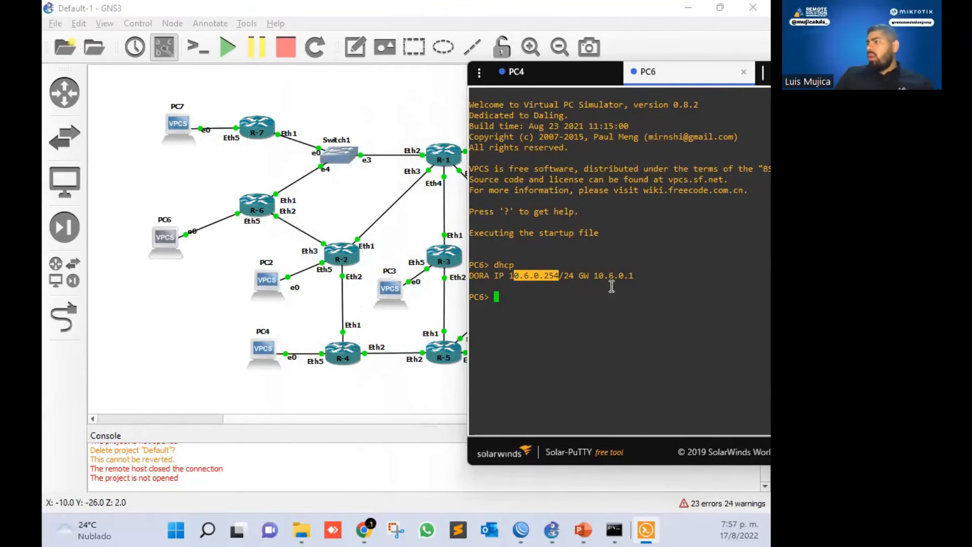
Return to PC4's console and highlight hop 3's address 10.254.255.9 in the trace output
{"action": "left_click", "coordinate": [575, 81]}
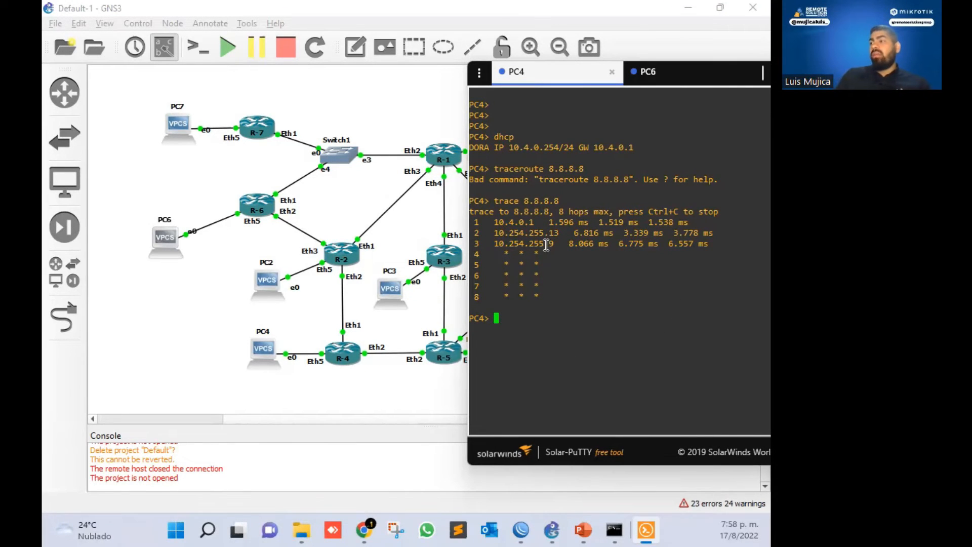
{"action": "left_click_drag", "start_coordinate": [512, 243], "coordinate": [586, 244]}
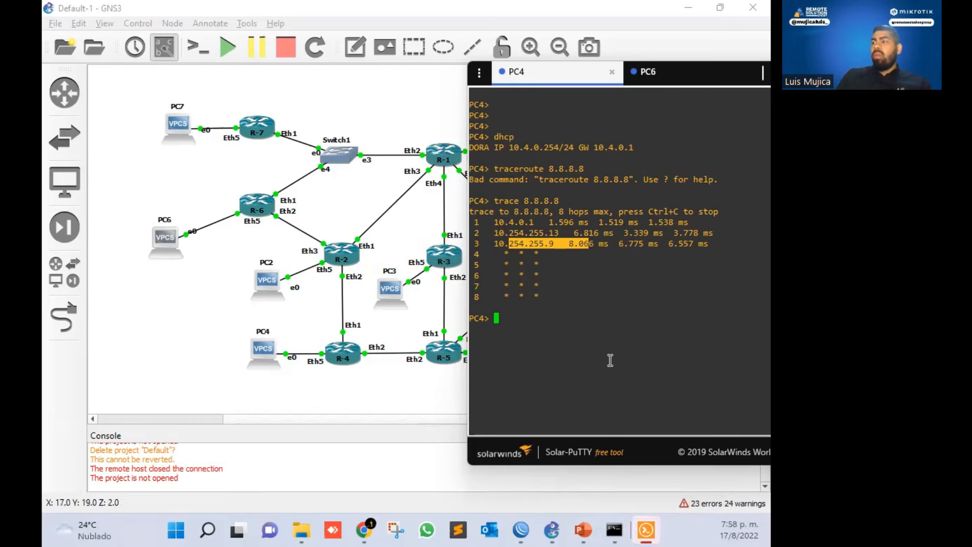
{"action": "left_click", "coordinate": [563, 349]}
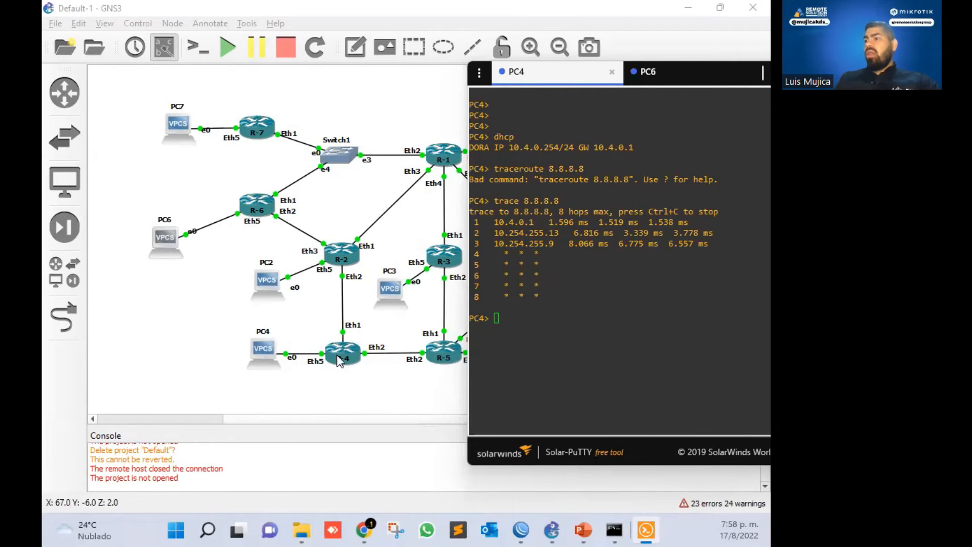
Highlight hop 1's gateway 10.4.0.1 and its response time in PC4's trace
{"action": "double_click", "coordinate": [568, 203]}
{"action": "mouse_move", "coordinate": [538, 223]}
{"action": "left_mouse_down"}
{"action": "mouse_move", "coordinate": [473, 213]}
{"action": "mouse_move", "coordinate": [498, 233]}
{"action": "mouse_move", "coordinate": [498, 224]}
{"action": "left_mouse_up"}
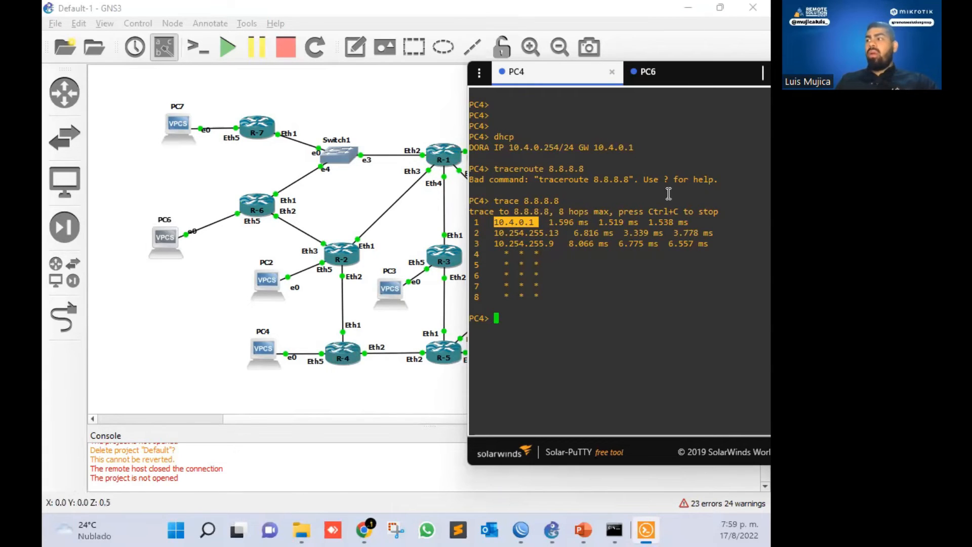
{"action": "left_click_drag", "start_coordinate": [495, 221], "coordinate": [574, 222]}
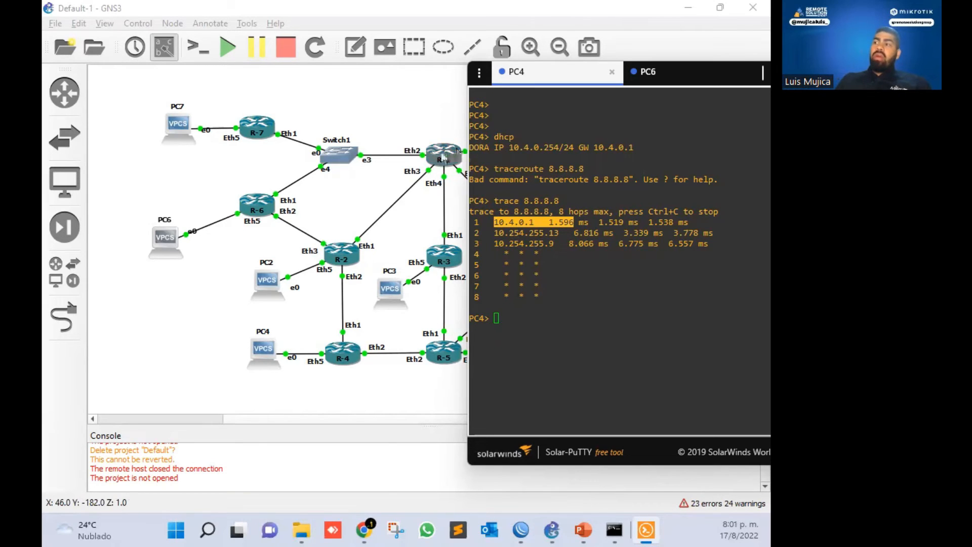
Bring R1's WinBox session to the front and open IP > Firewall
{"action": "mouse_move", "coordinate": [520, 530]}
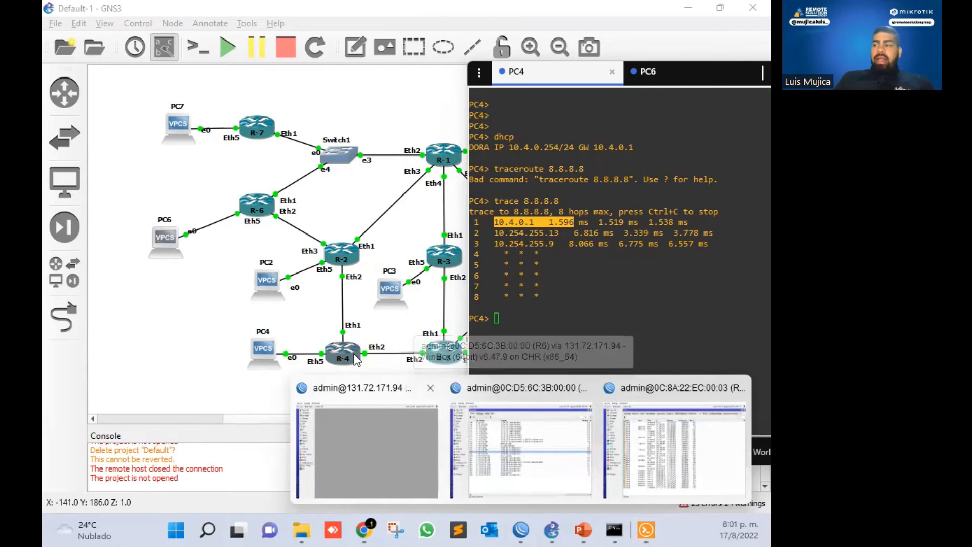
{"action": "left_click", "coordinate": [422, 446]}
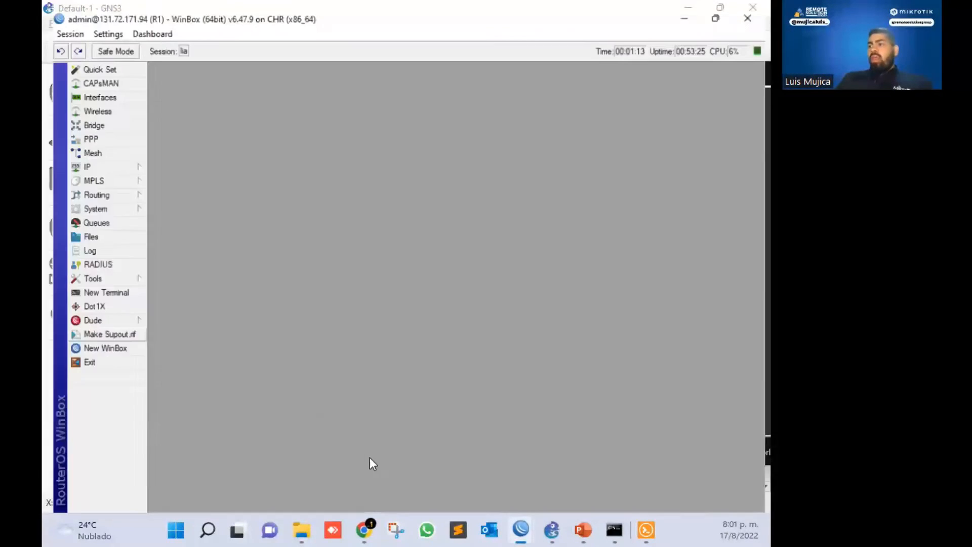
{"action": "left_click", "coordinate": [108, 158]}
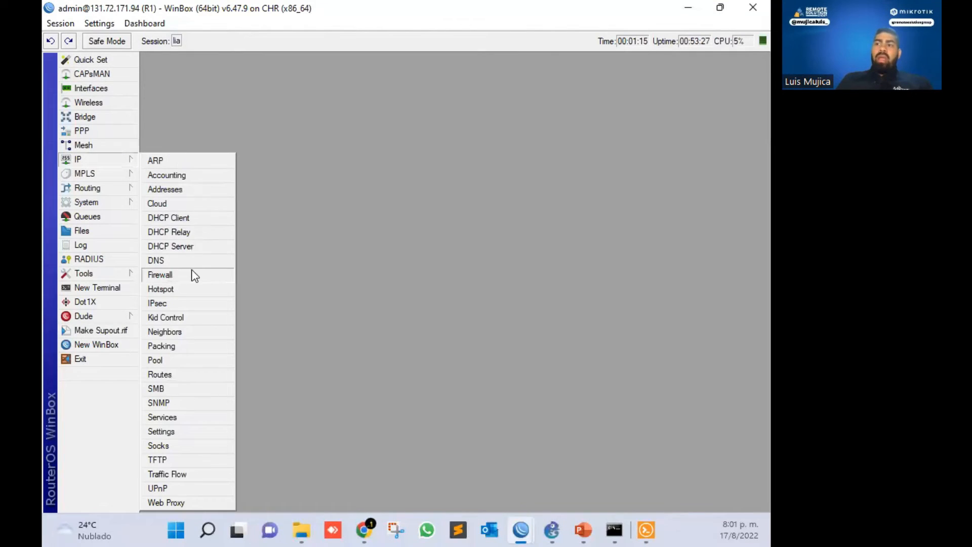
{"action": "left_click", "coordinate": [191, 273]}
Start a new NAT rule with chain srcnat and out-interface ether1
{"action": "left_click", "coordinate": [201, 78]}
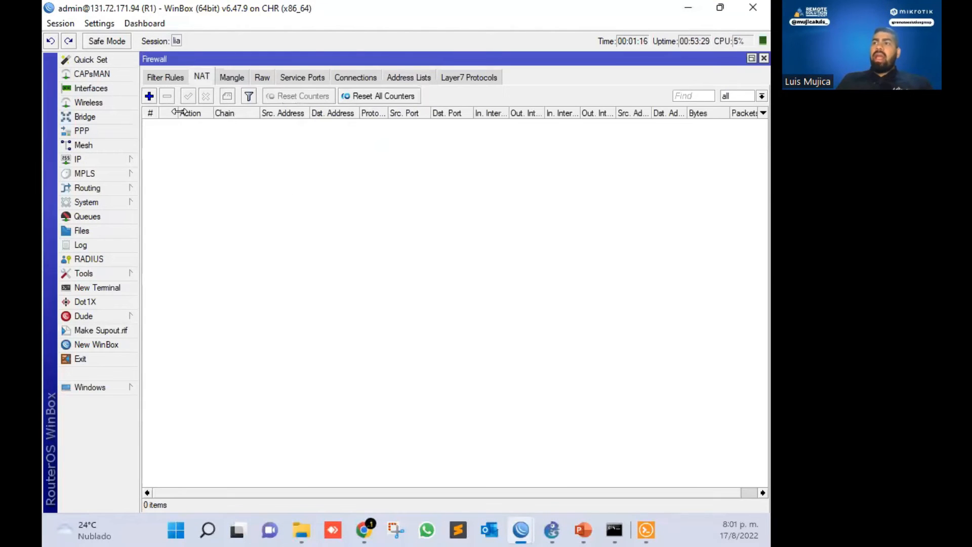
{"action": "left_click", "coordinate": [149, 97]}
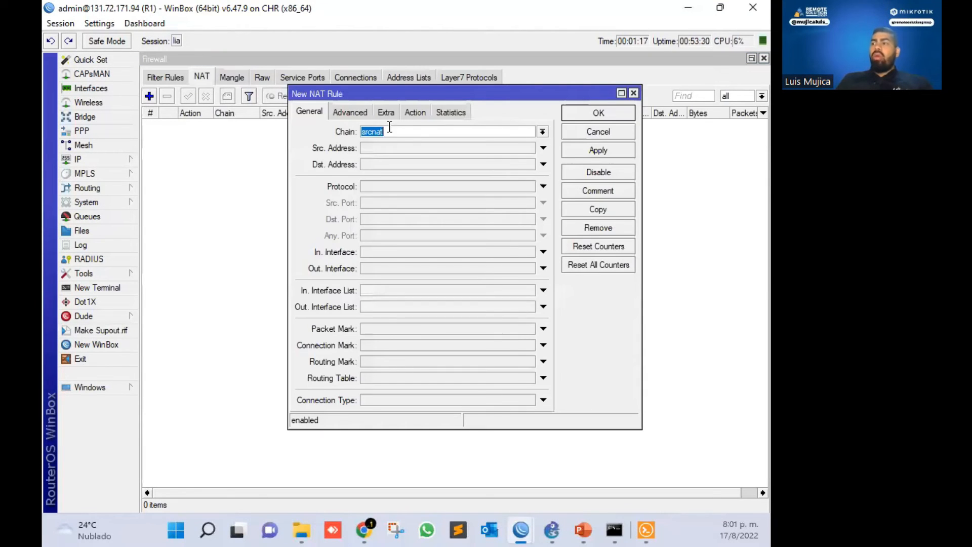
{"action": "left_click", "coordinate": [542, 131]}
{"action": "left_click", "coordinate": [434, 152]}
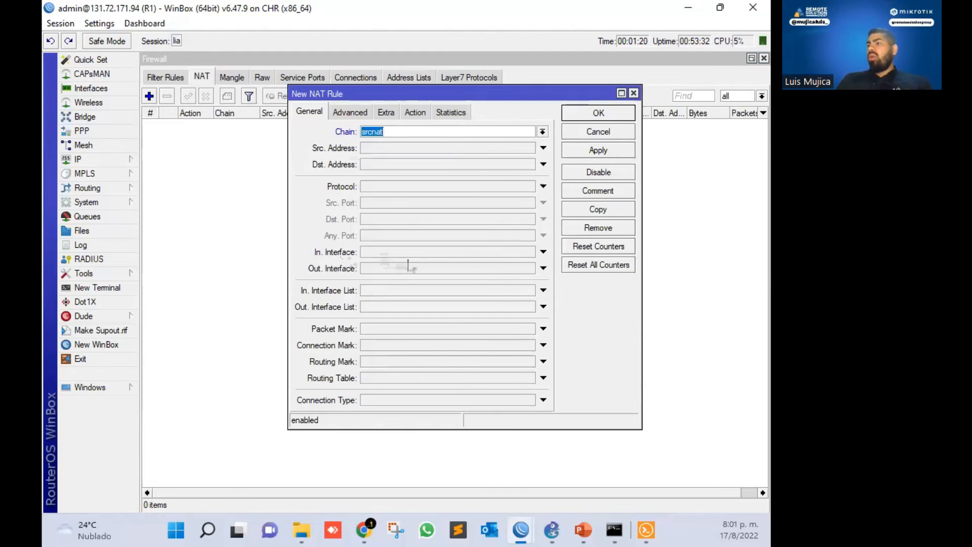
{"action": "left_click", "coordinate": [434, 268]}
{"action": "left_click", "coordinate": [528, 269]}
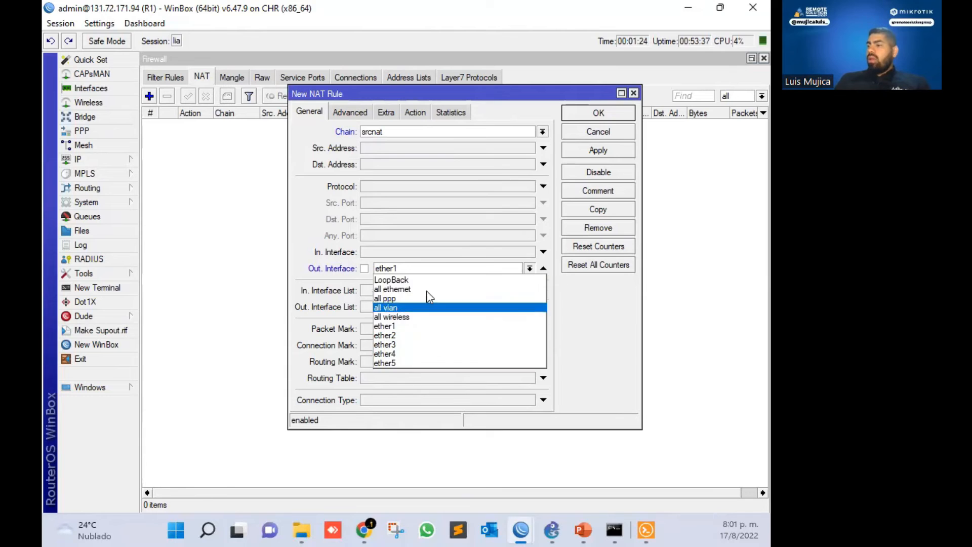
{"action": "left_click", "coordinate": [400, 326]}
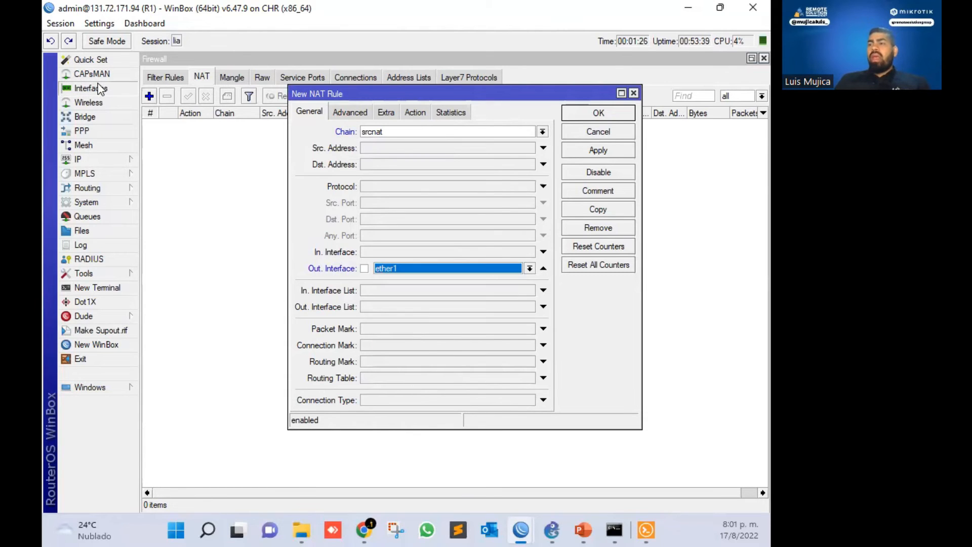
Confirm in the interface and IP address lists that ether1 holds public address 131.72.171.94/27
{"action": "left_click", "coordinate": [97, 88]}
{"action": "left_click", "coordinate": [210, 134]}
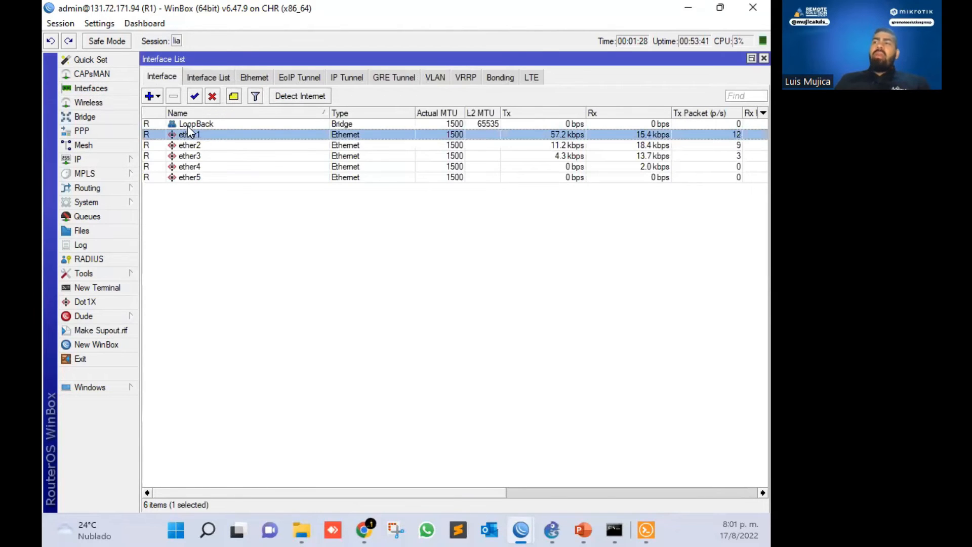
{"action": "left_click", "coordinate": [77, 159]}
{"action": "left_click", "coordinate": [188, 186]}
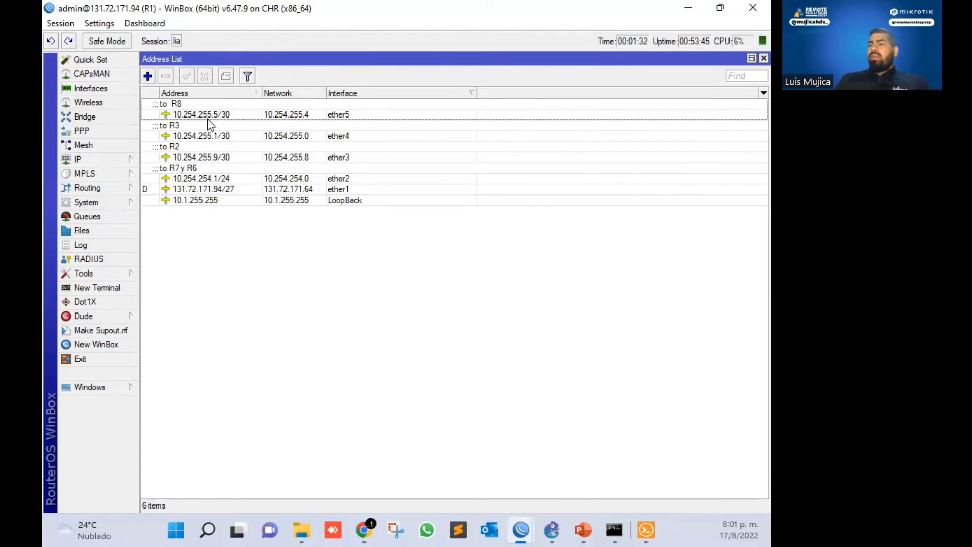
{"action": "left_click", "coordinate": [217, 190]}
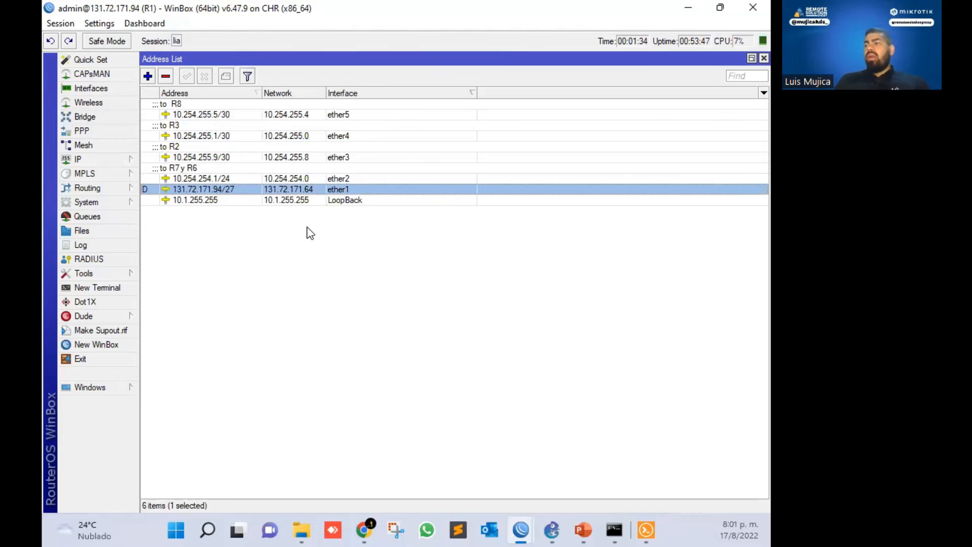
{"action": "left_click", "coordinate": [764, 58]}
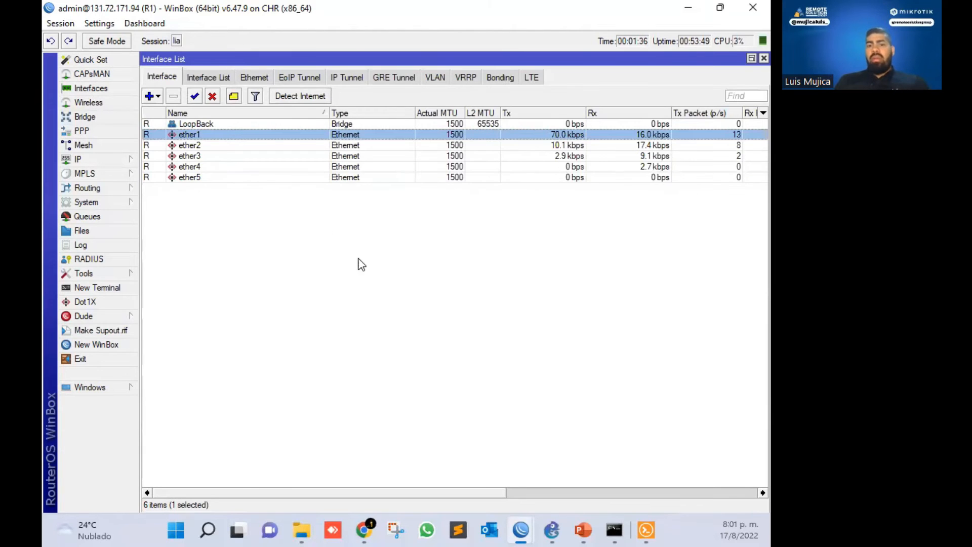
{"action": "left_click", "coordinate": [467, 280]}
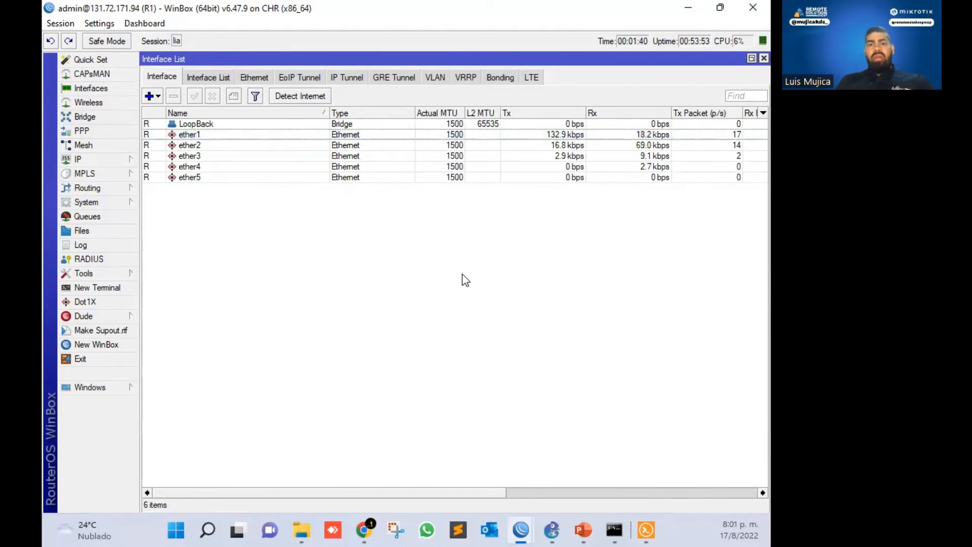
{"action": "key", "text": "Escape"}
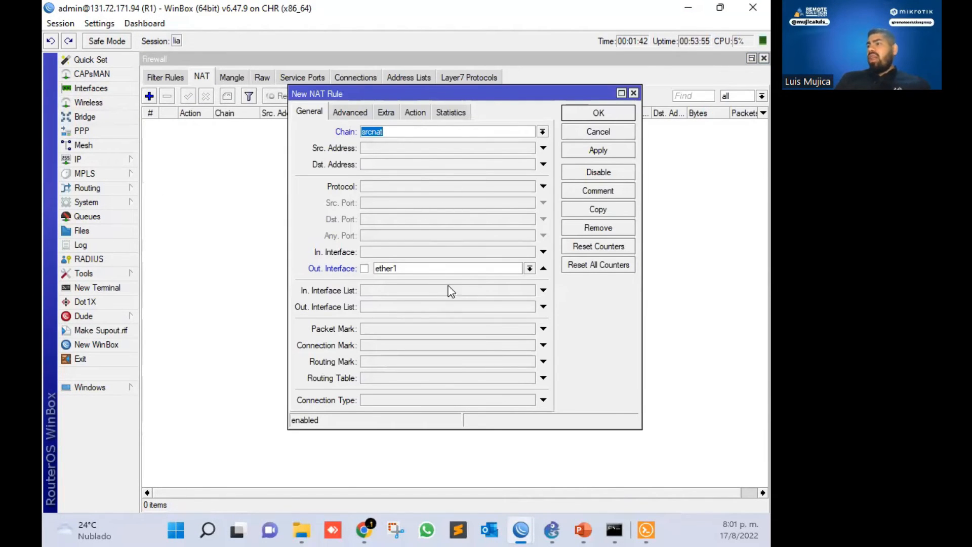
Set the new rule's action to masquerade, then apply and save it
{"action": "left_click_drag", "start_coordinate": [511, 94], "coordinate": [475, 78]}
{"action": "left_click", "coordinate": [377, 97]}
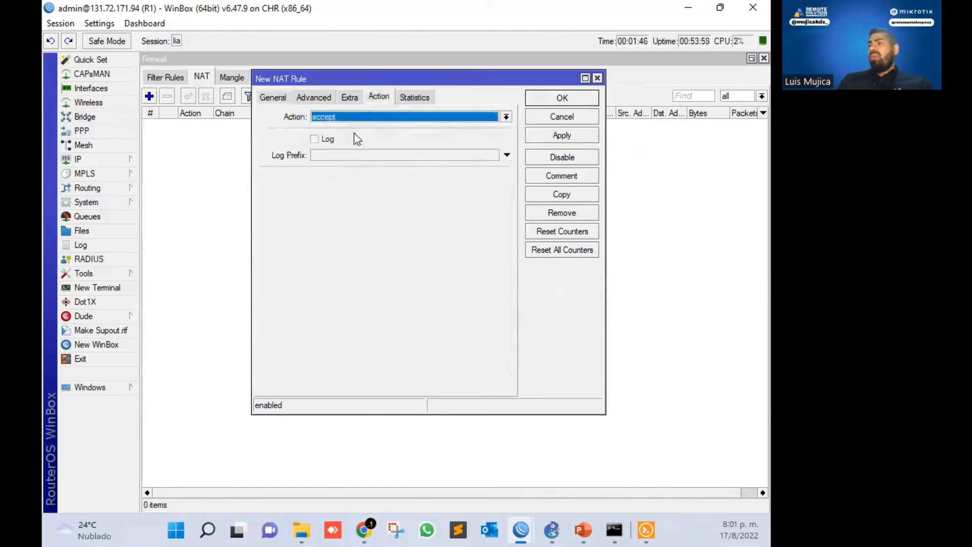
{"action": "left_click", "coordinate": [360, 118]}
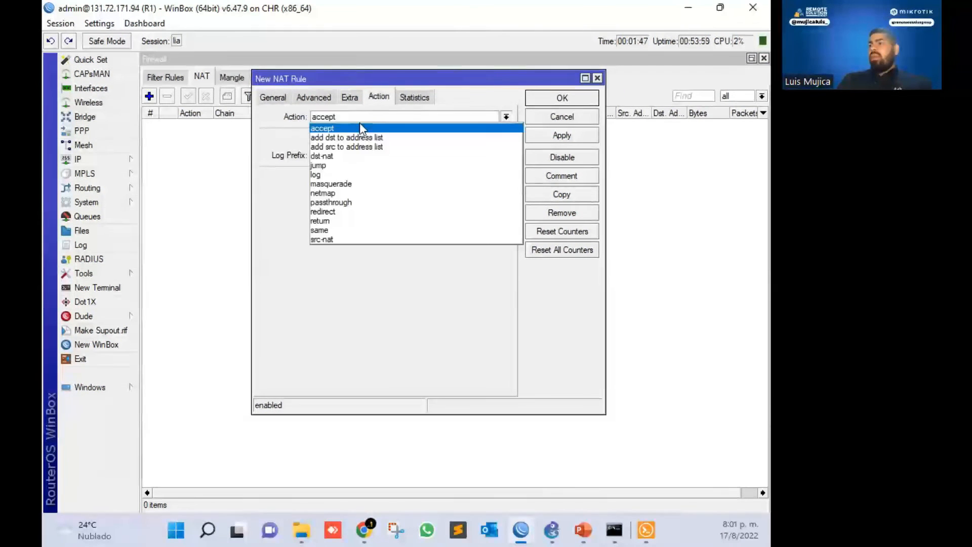
{"action": "left_click", "coordinate": [361, 183]}
{"action": "left_click", "coordinate": [542, 132]}
{"action": "left_click", "coordinate": [568, 99]}
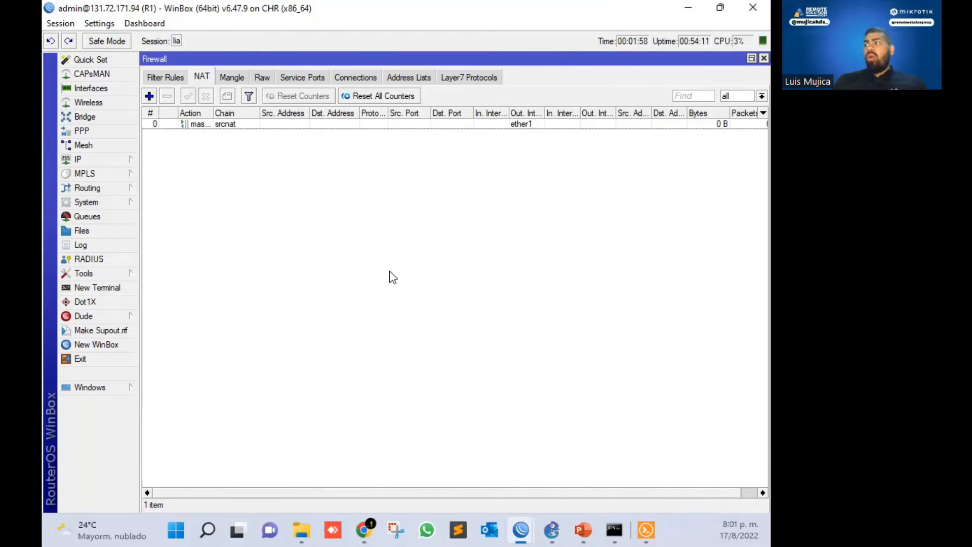
{"action": "left_click_drag", "start_coordinate": [474, 492], "coordinate": [543, 489]}
{"action": "left_click_drag", "start_coordinate": [607, 492], "coordinate": [386, 496]}
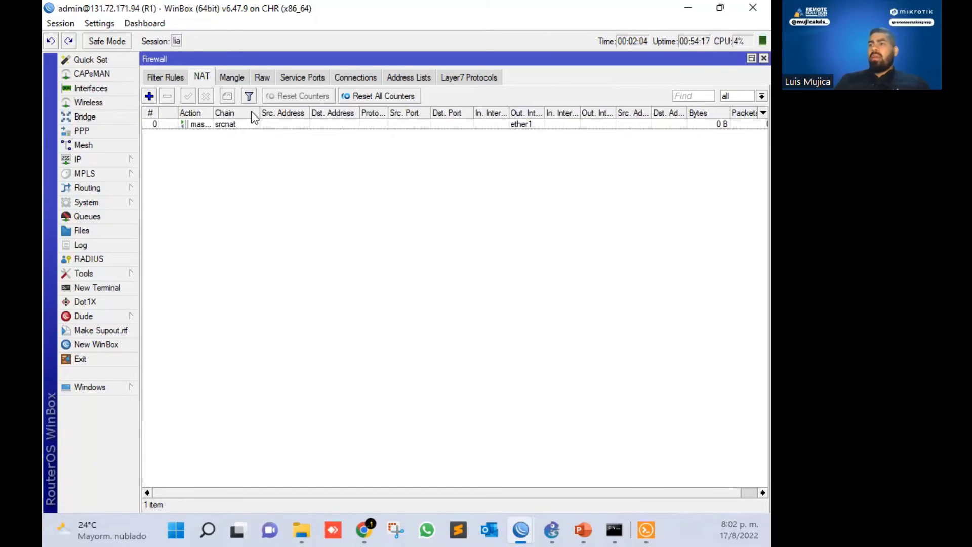
{"action": "double_click", "coordinate": [336, 123]}
{"action": "left_click_drag", "start_coordinate": [431, 77], "coordinate": [475, 87]}
{"action": "left_click", "coordinate": [332, 105]}
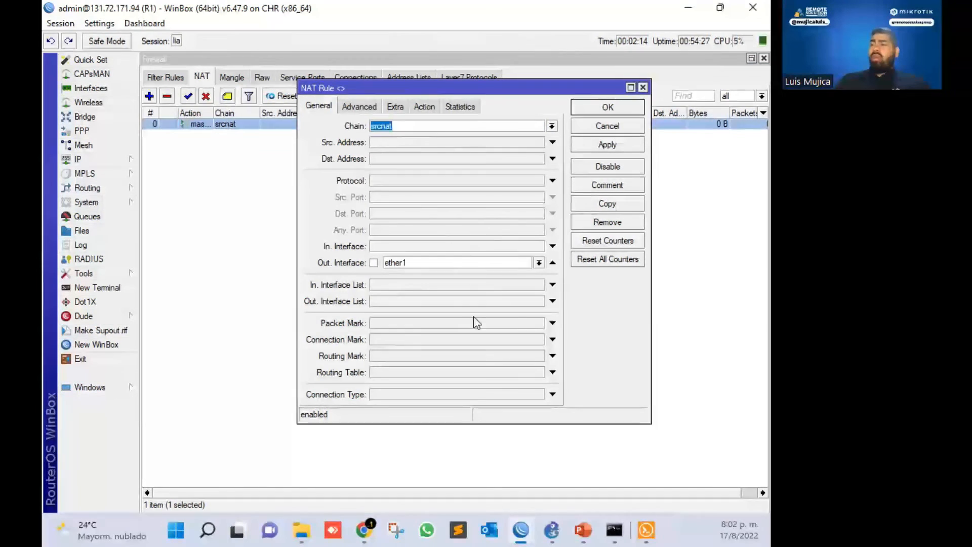
{"action": "left_click", "coordinate": [552, 262]}
{"action": "left_click", "coordinate": [424, 106]}
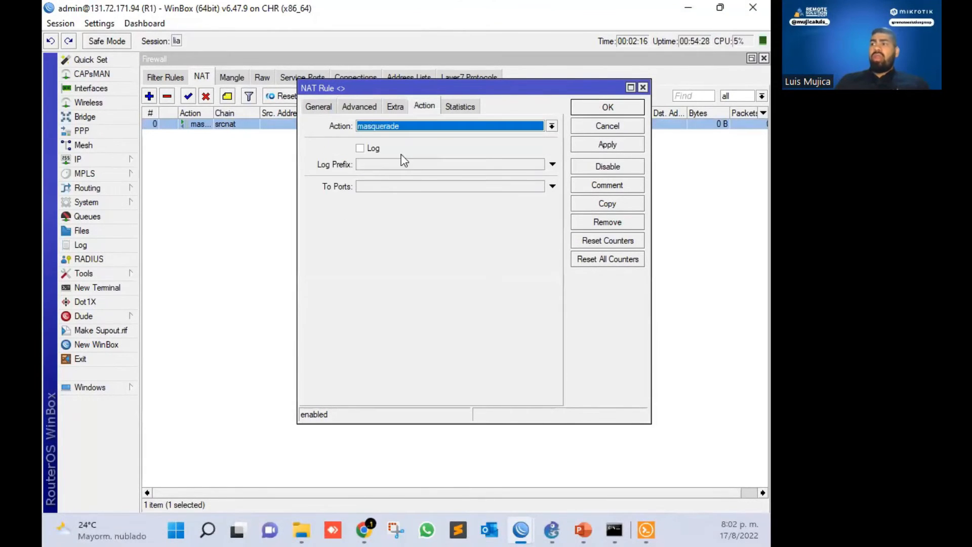
{"action": "left_click", "coordinate": [316, 109]}
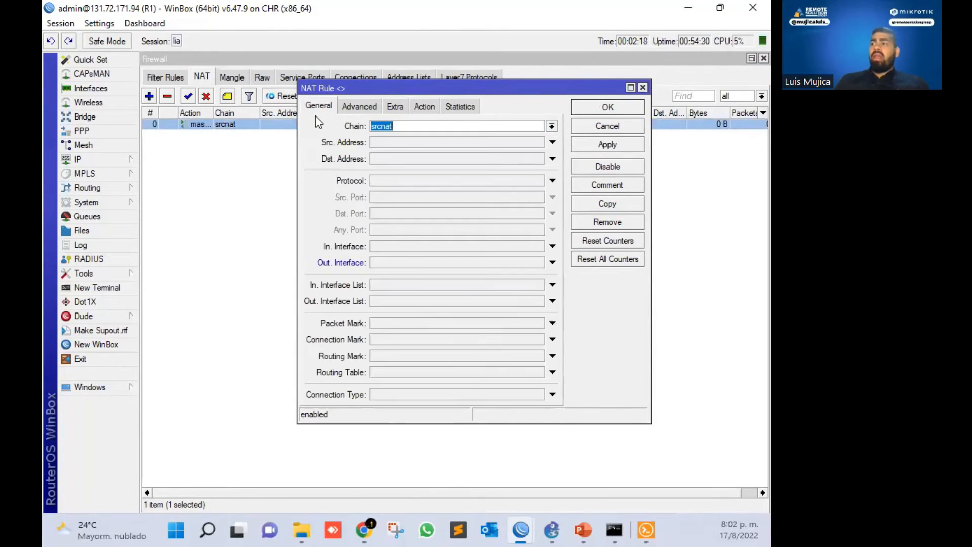
{"action": "left_click", "coordinate": [390, 261]}
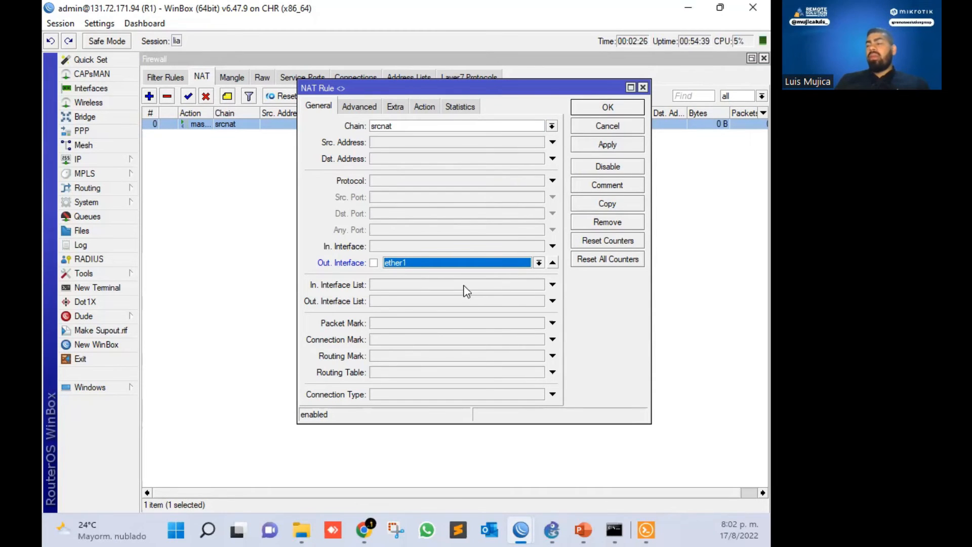
{"action": "left_click", "coordinate": [607, 146]}
{"action": "left_click", "coordinate": [608, 109]}
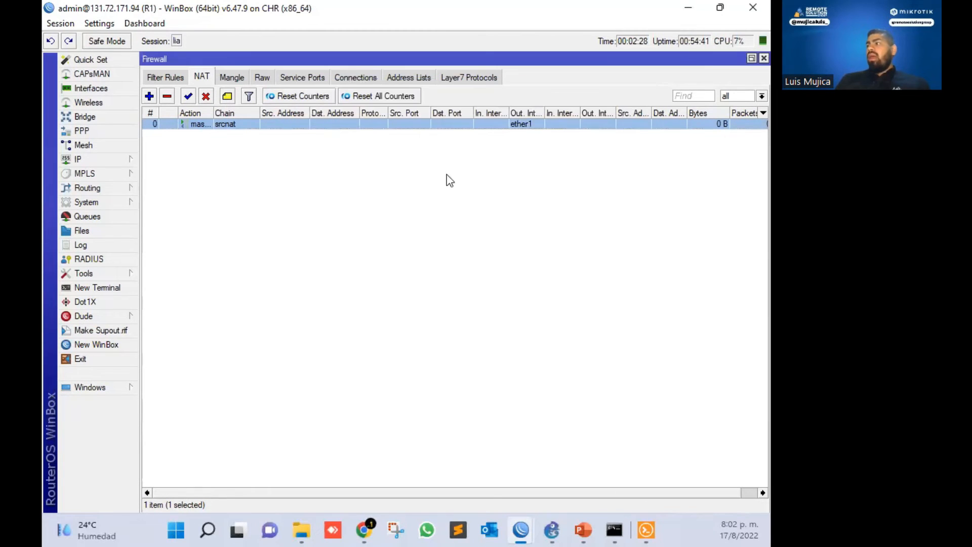
Rerun trace 8.8.8.8 from PC4 and inspect the new hops past R-1
{"action": "left_click", "coordinate": [694, 6]}
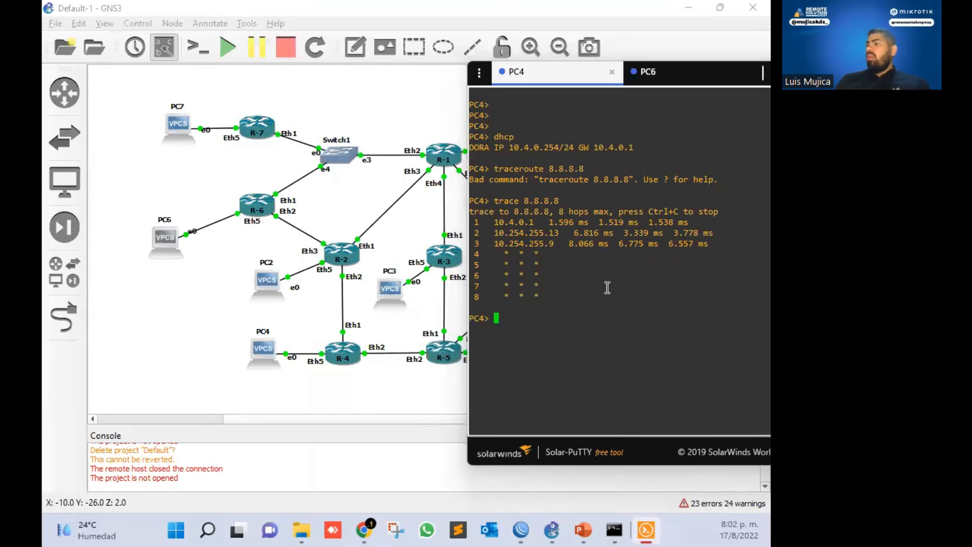
{"action": "key", "text": "Up"}
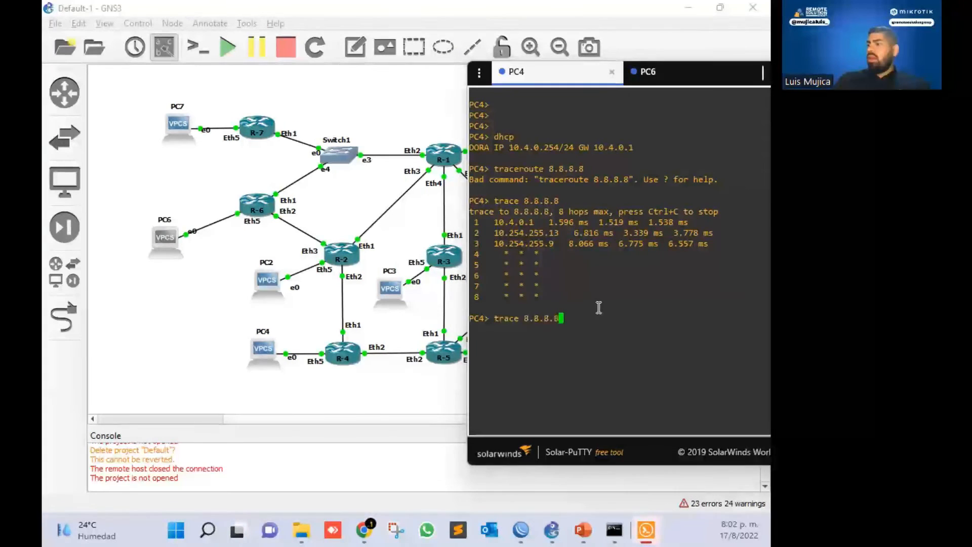
{"action": "key", "text": "Return"}
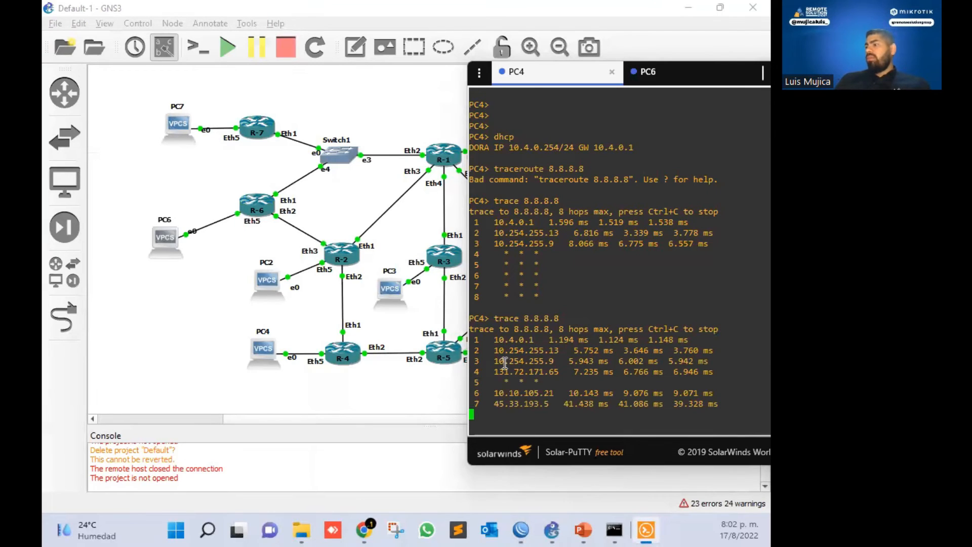
{"action": "left_click_drag", "start_coordinate": [503, 360], "coordinate": [579, 372]}
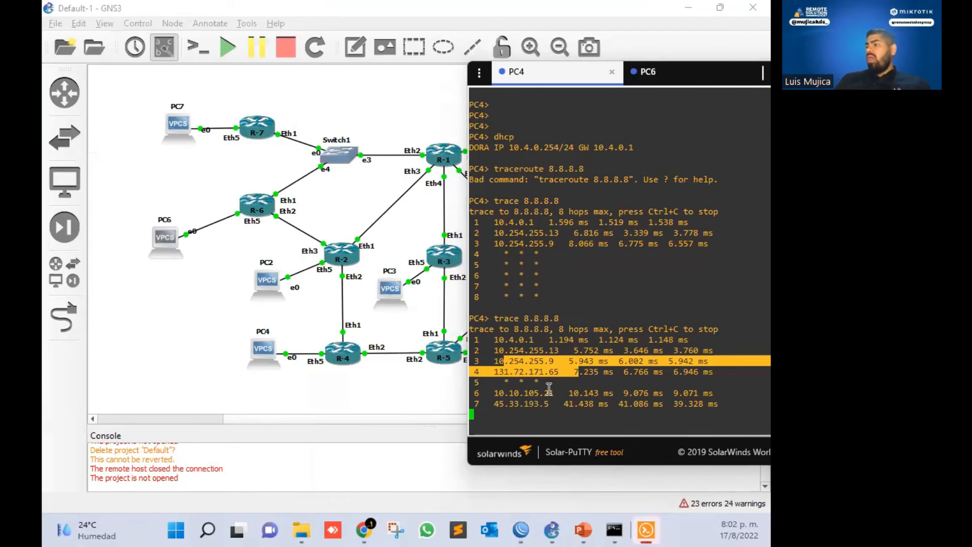
{"action": "left_click", "coordinate": [532, 410]}
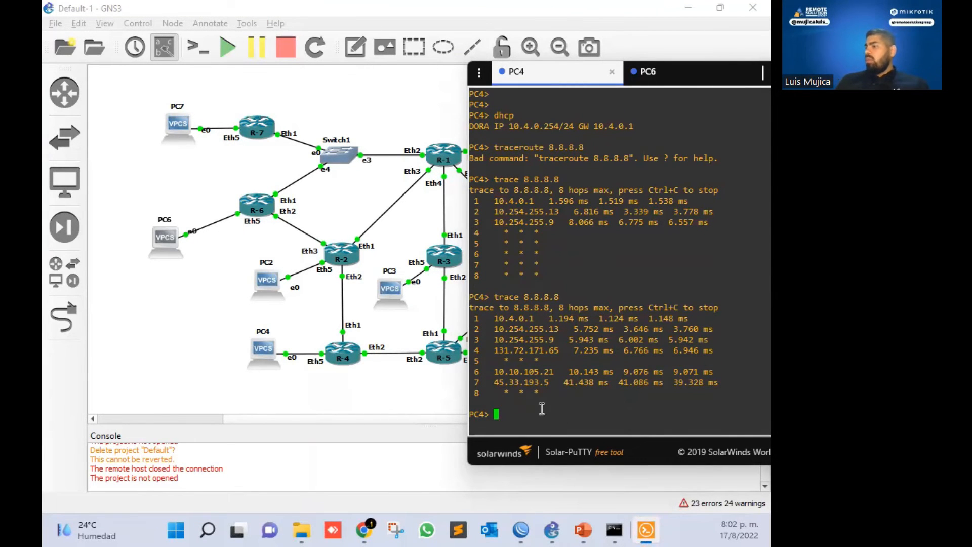
Repeat the trace to 8.8.8.8, confirming it reaches 45.33.193.5, then bring up PC6's console
{"action": "key", "text": "Up"}
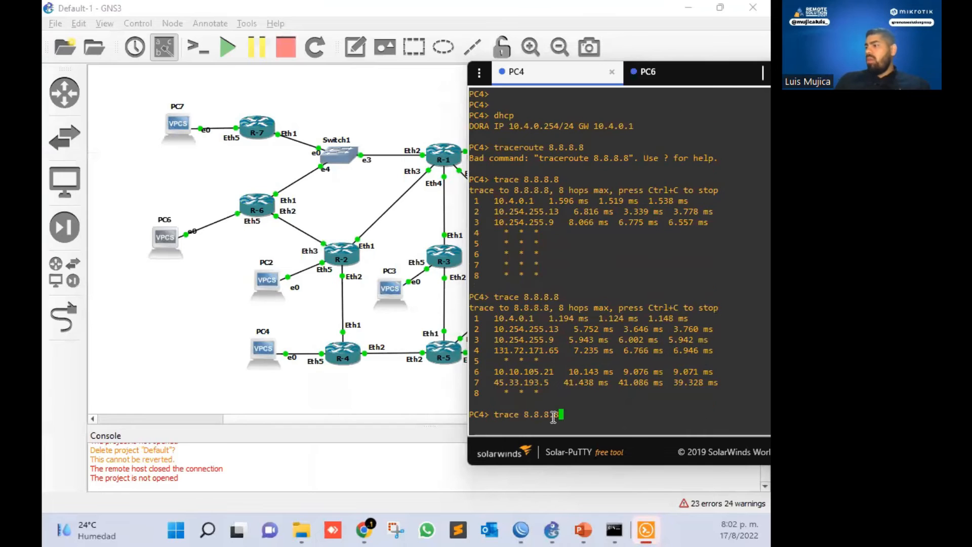
{"action": "key", "text": "Return"}
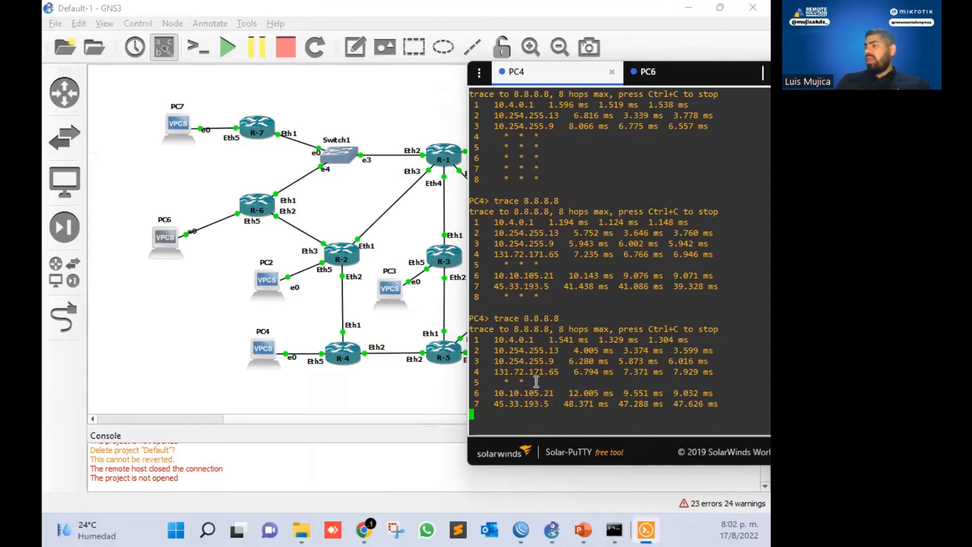
{"action": "left_click", "coordinate": [726, 64]}
{"action": "left_click_drag", "start_coordinate": [731, 70], "coordinate": [673, 72]}
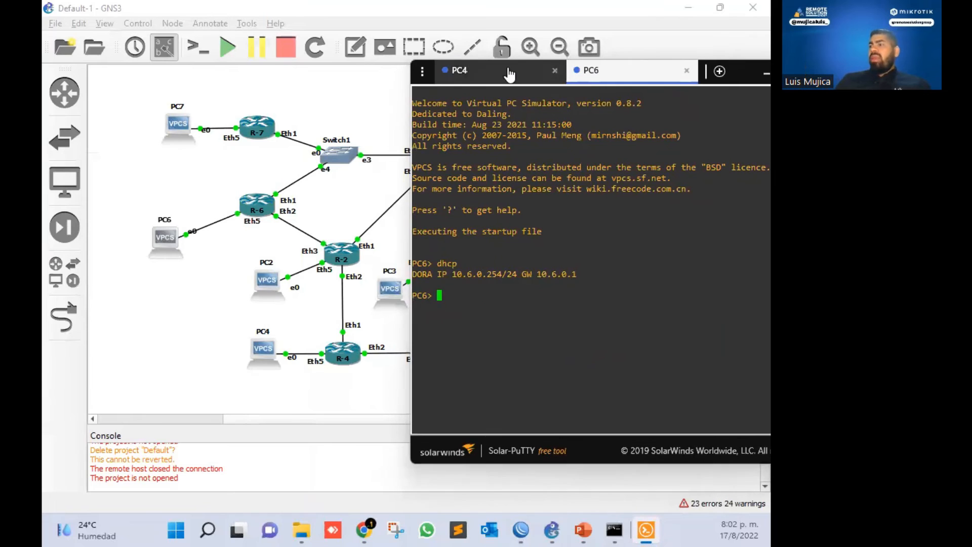
Look up PC6's DHCP-assigned address, 10.6.0.254, then return to PC4's console
{"action": "left_click", "coordinate": [508, 75]}
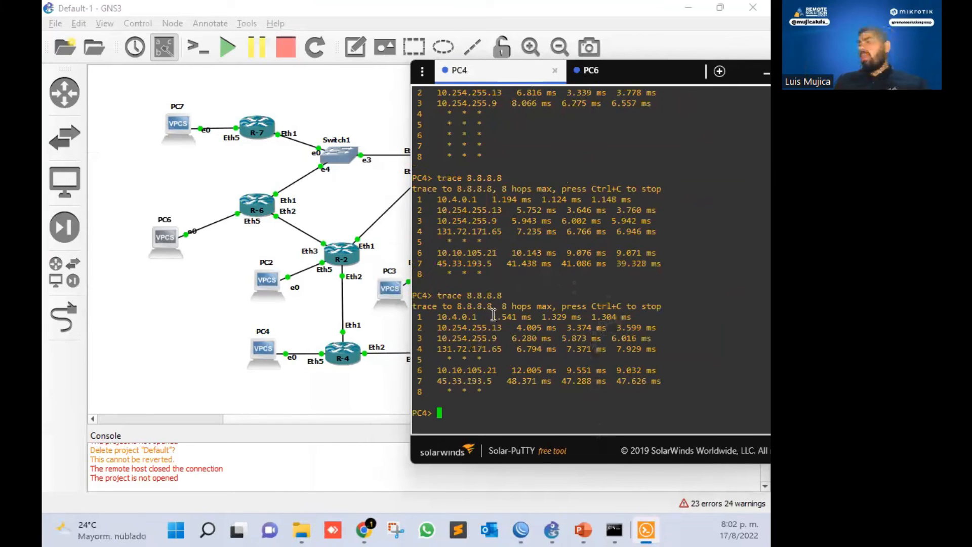
{"action": "scroll", "coordinate": [550, 242], "scroll_direction": "up", "scroll_amount": 4}
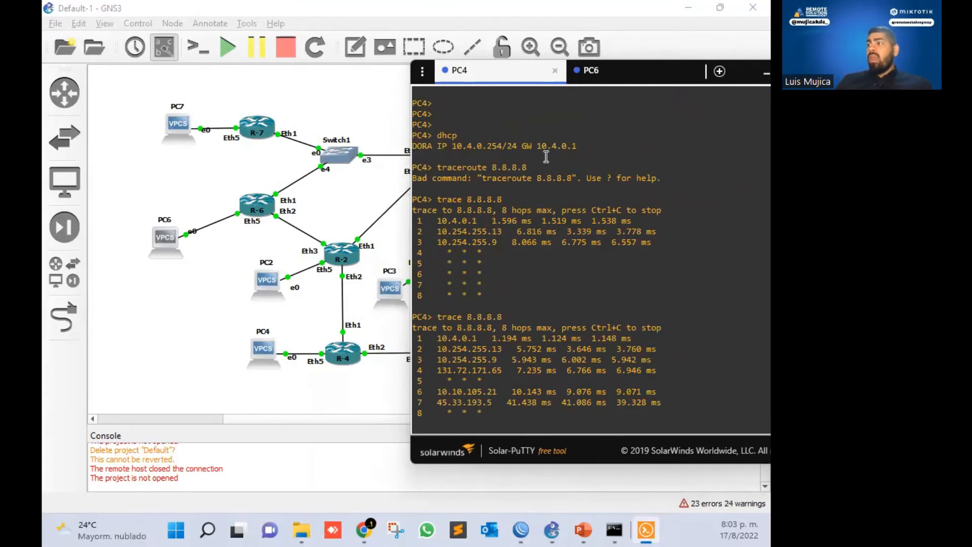
{"action": "scroll", "coordinate": [541, 248], "scroll_direction": "down", "scroll_amount": 4}
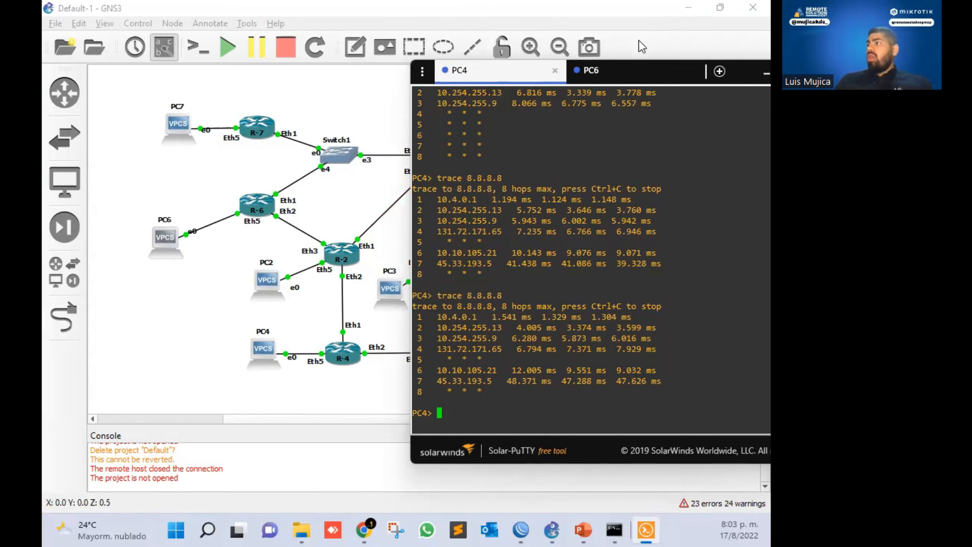
{"action": "left_click", "coordinate": [615, 74]}
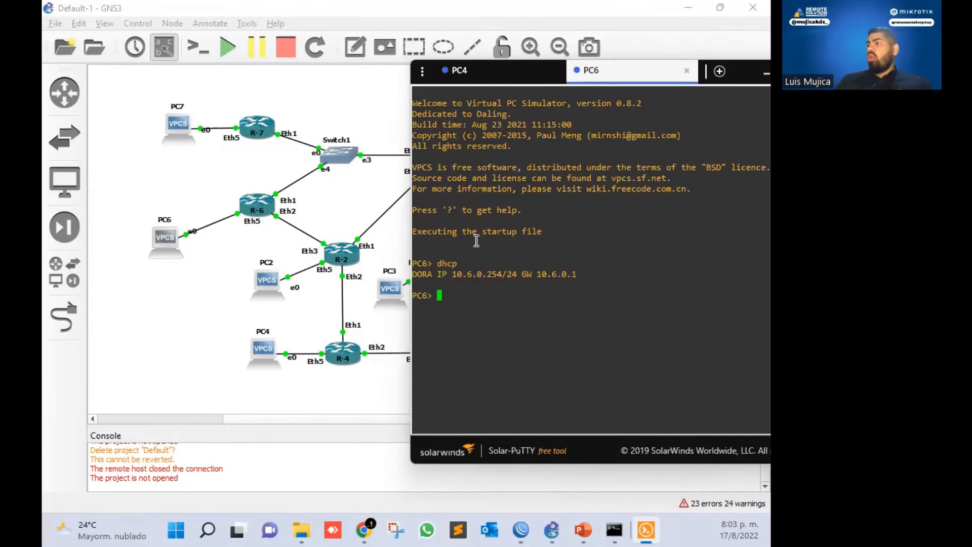
{"action": "left_click", "coordinate": [490, 77]}
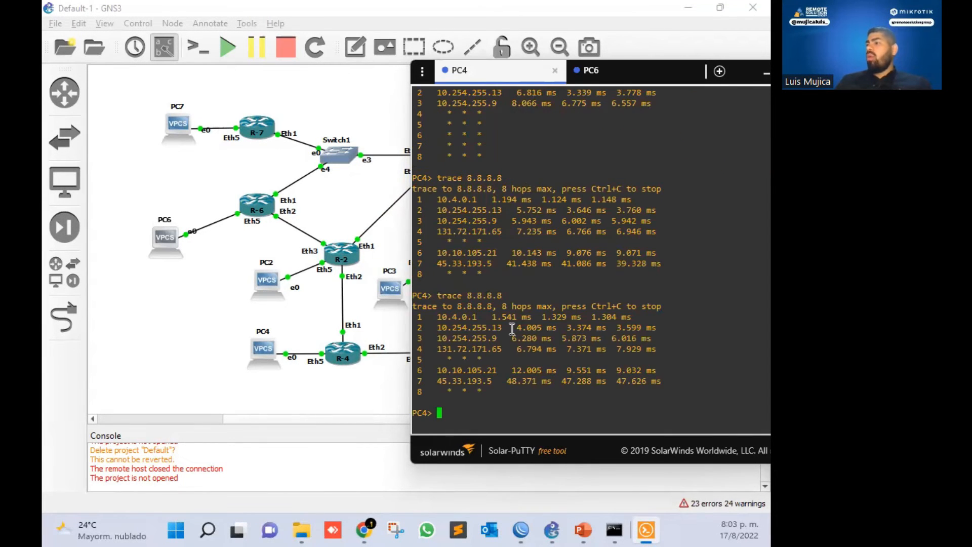
Trace from PC4 to 10.6.0.254, reaching it in four hops via 10.254.255.30, and close Solar-PuTTY
{"action": "type", "text": "10.6.0.254"}
{"action": "key", "text": "Left"}
{"action": "key", "text": "Left"}
{"action": "key", "text": "Left"}
{"action": "key", "text": "Left"}
{"action": "key", "text": "Left"}
{"action": "key", "text": "Left"}
{"action": "key", "text": "Left"}
{"action": "key", "text": "Left"}
{"action": "key", "text": "Left"}
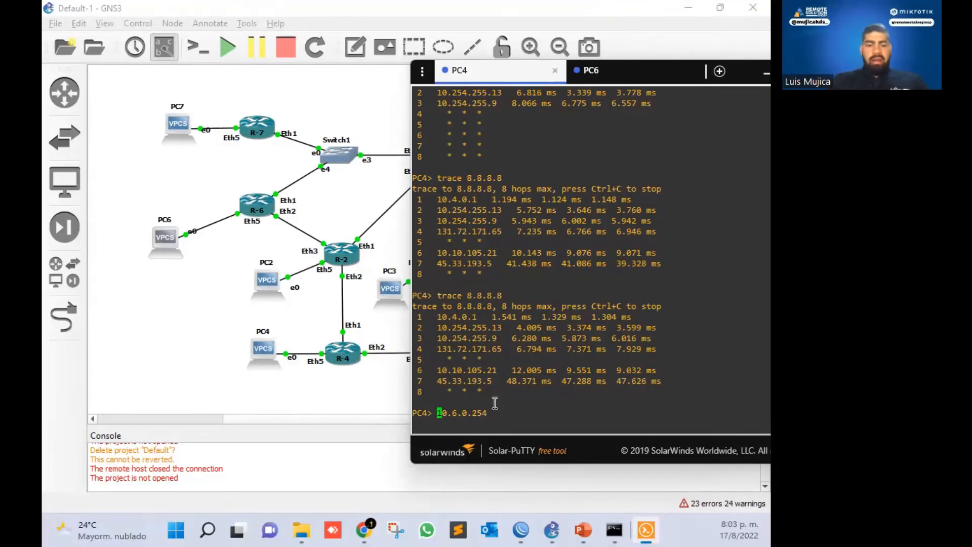
{"action": "type", "text": "trace"}
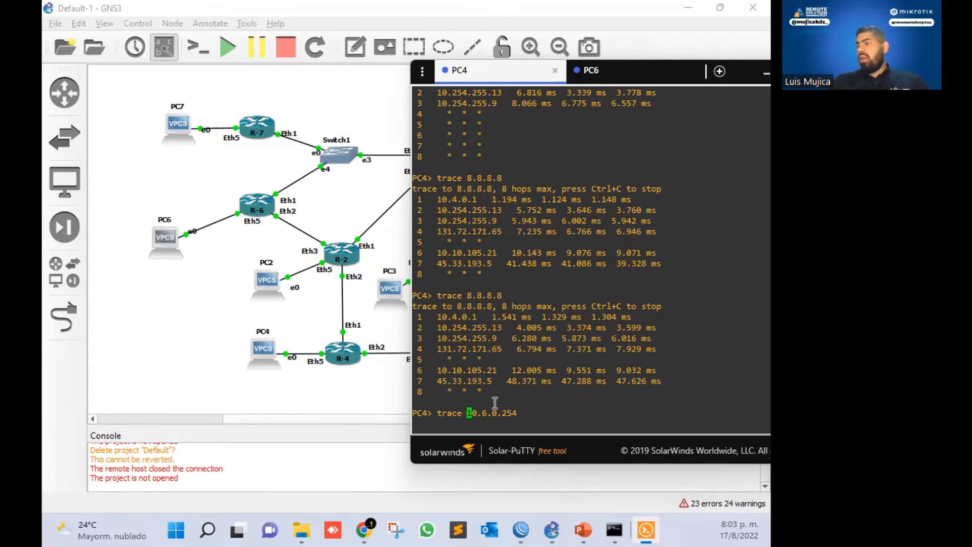
{"action": "key", "text": "Return"}
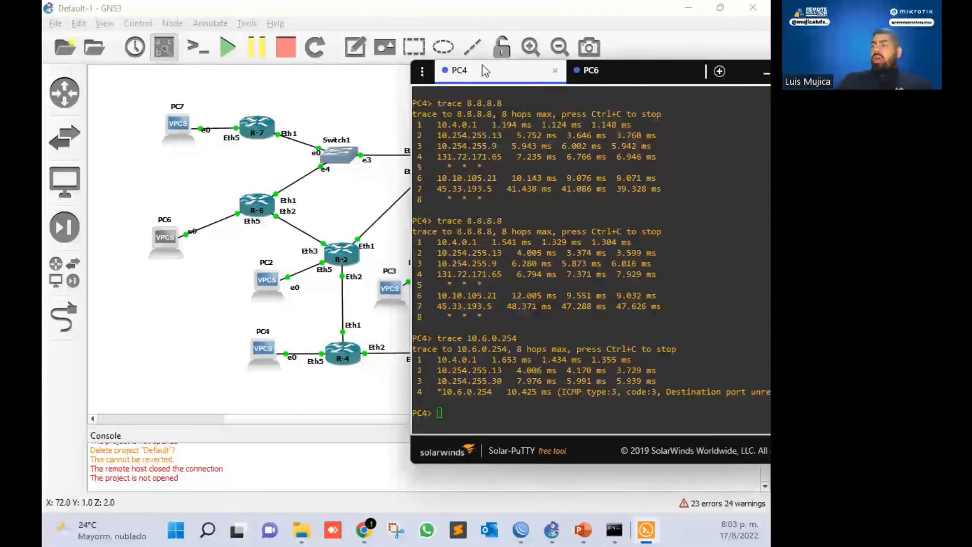
{"action": "left_click_drag", "start_coordinate": [735, 72], "coordinate": [582, 69]}
{"action": "left_click", "coordinate": [564, 66]}
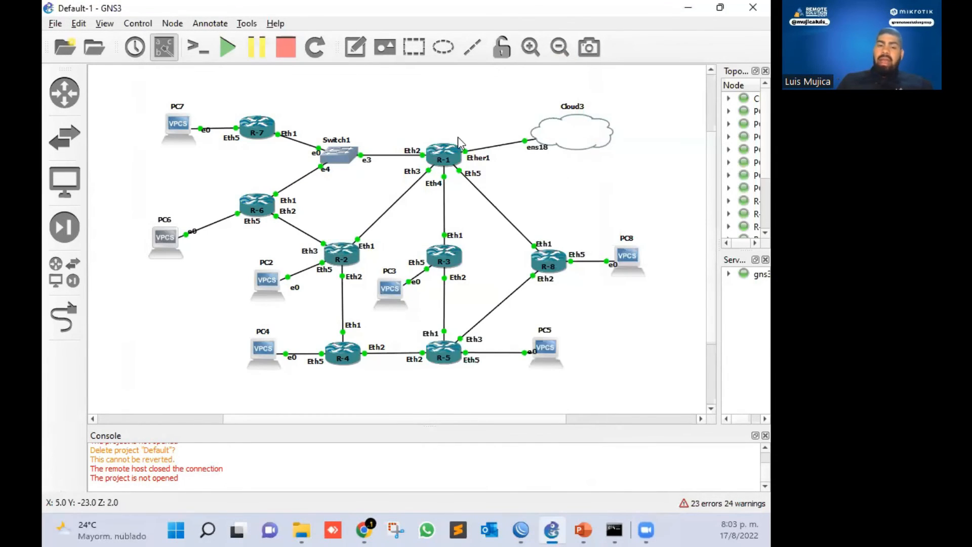
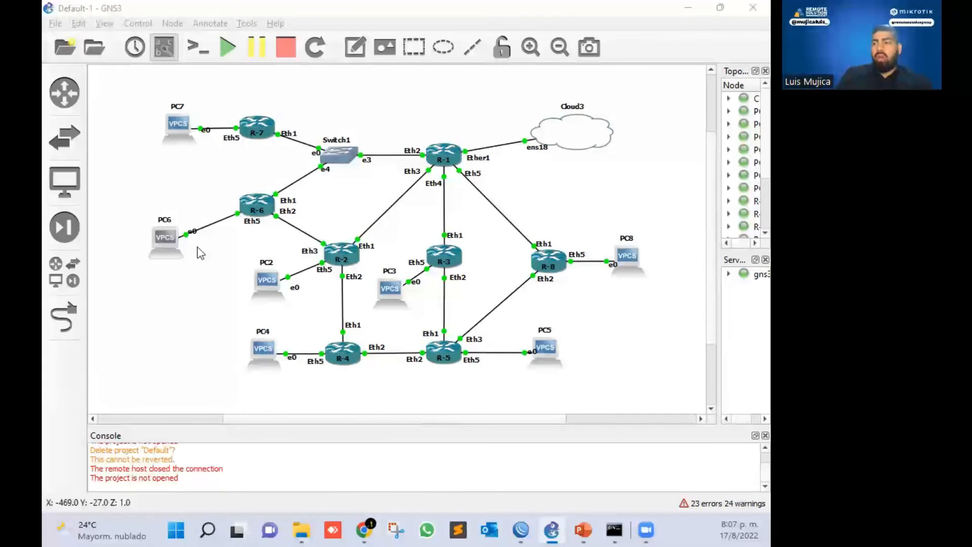
Bring R7's WinBox session to the front, showing its 32-entry OSPF LSA table
{"action": "mouse_move", "coordinate": [527, 530]}
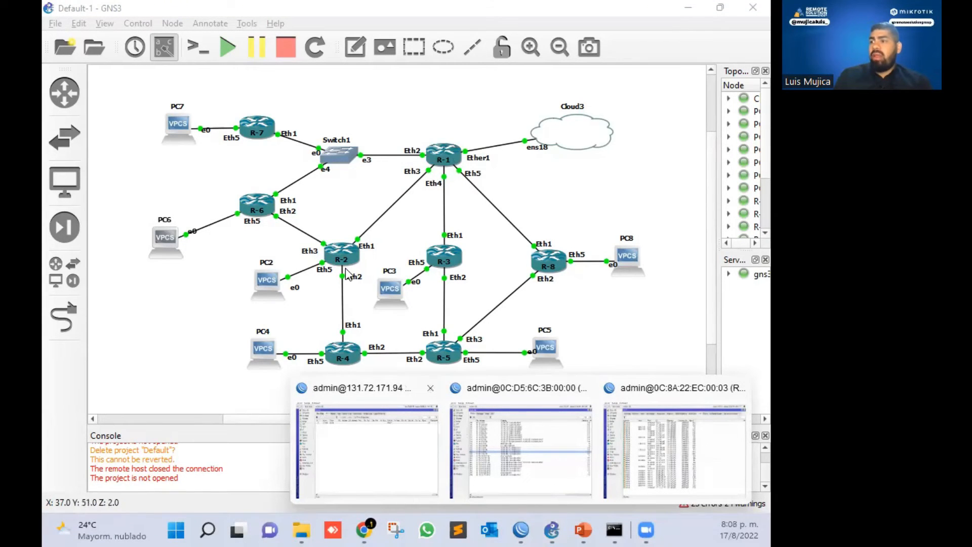
{"action": "left_click", "coordinate": [673, 456]}
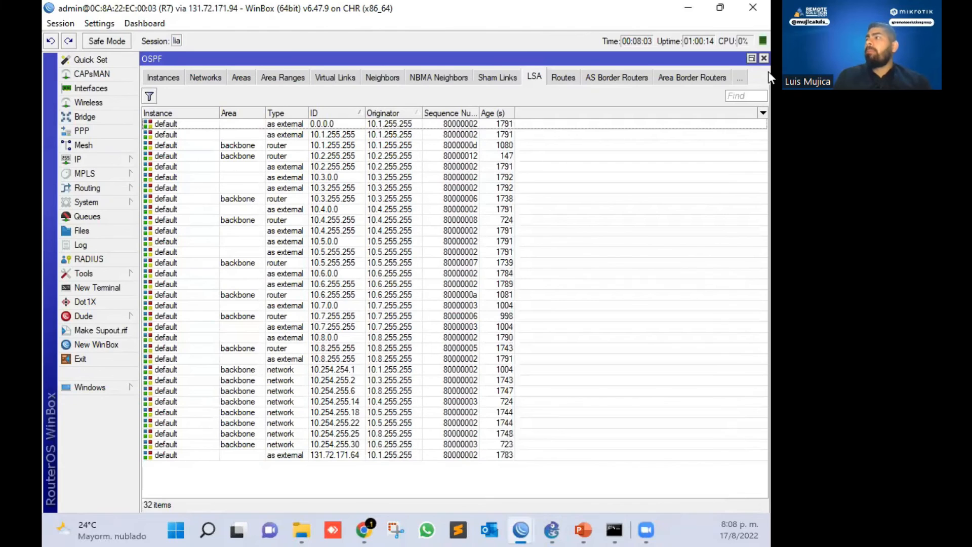
Close R7's OSPF and WinBox windows, then start a new WinBox session to R2 from R1
{"action": "left_click", "coordinate": [763, 57]}
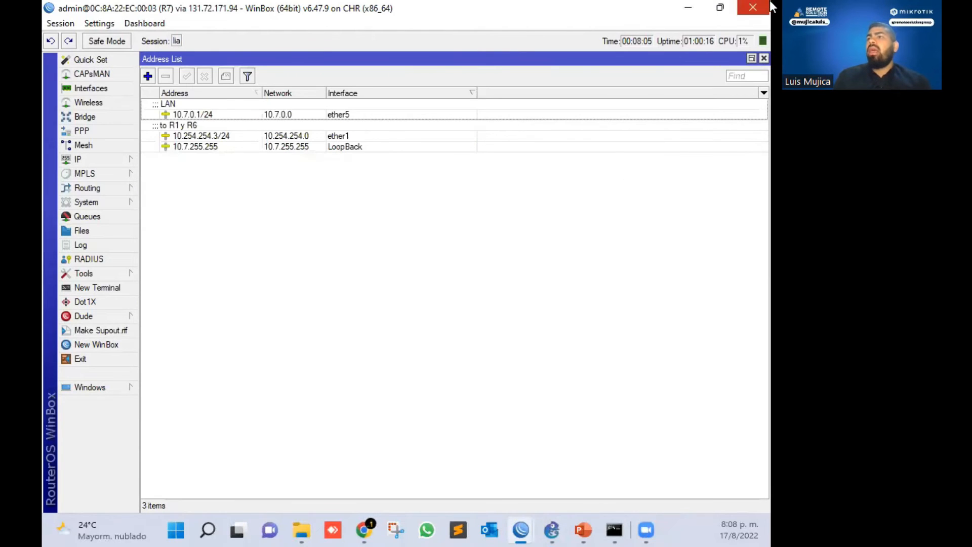
{"action": "left_click", "coordinate": [752, 9]}
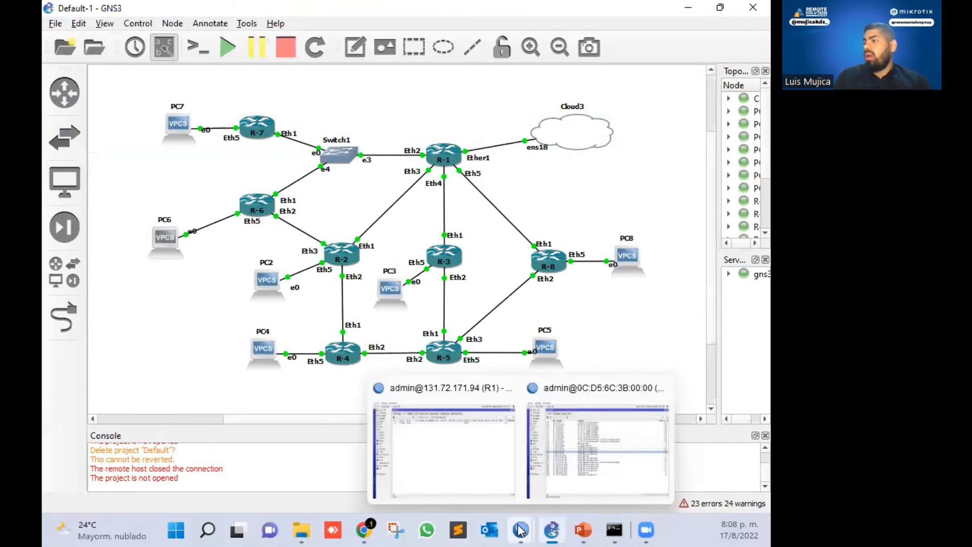
{"action": "left_click", "coordinate": [452, 454]}
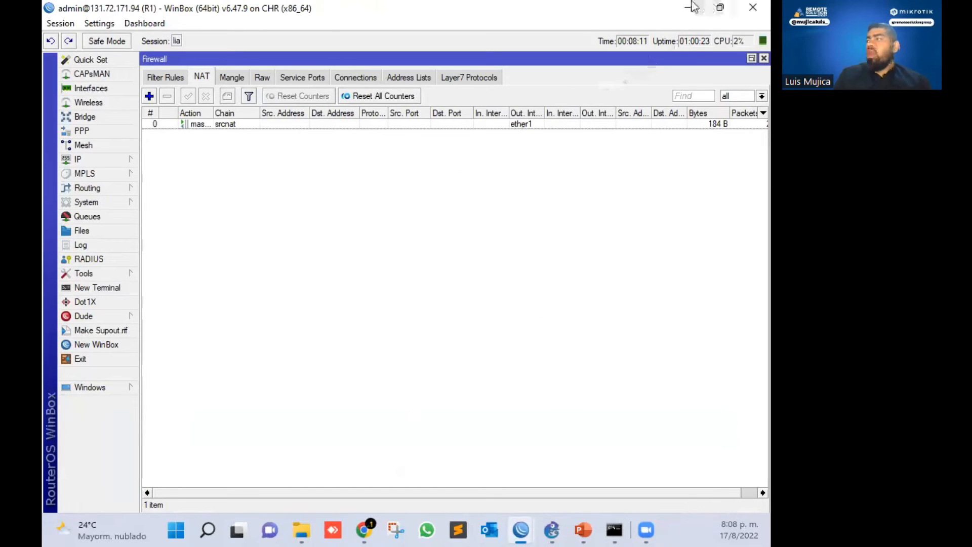
{"action": "left_click", "coordinate": [94, 346]}
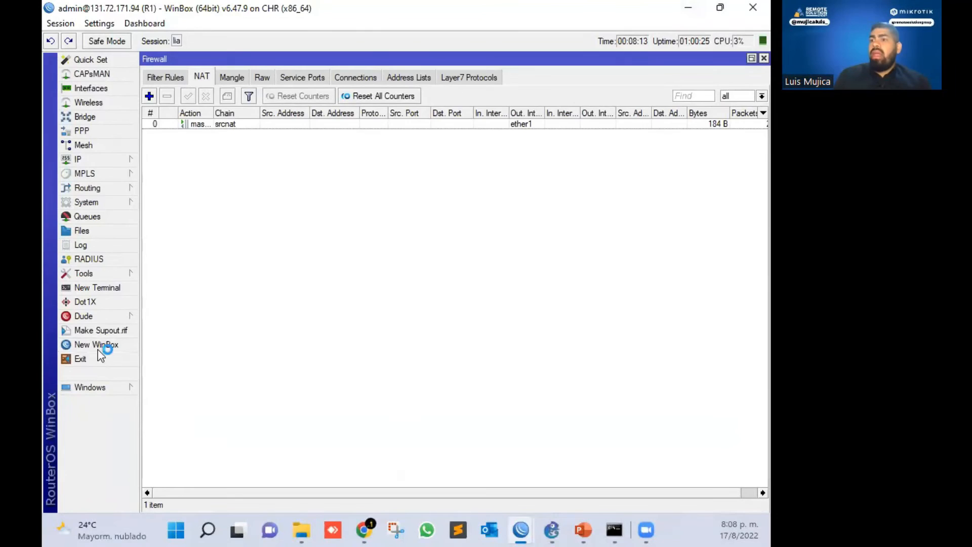
{"action": "left_click", "coordinate": [520, 183]}
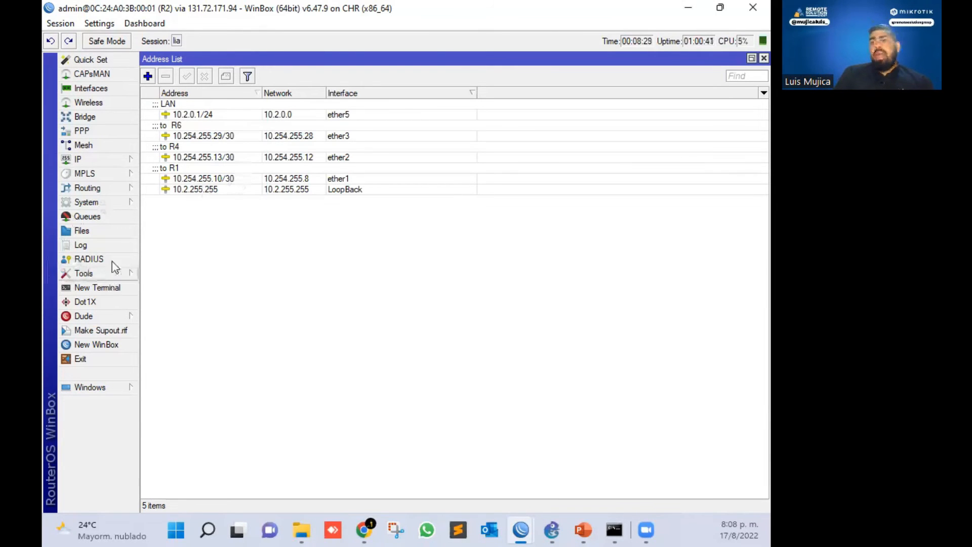
Check R2's OSPF interfaces and IP addresses to confirm ether2 carries the link to R4
{"action": "left_click", "coordinate": [103, 190]}
{"action": "left_click", "coordinate": [195, 248]}
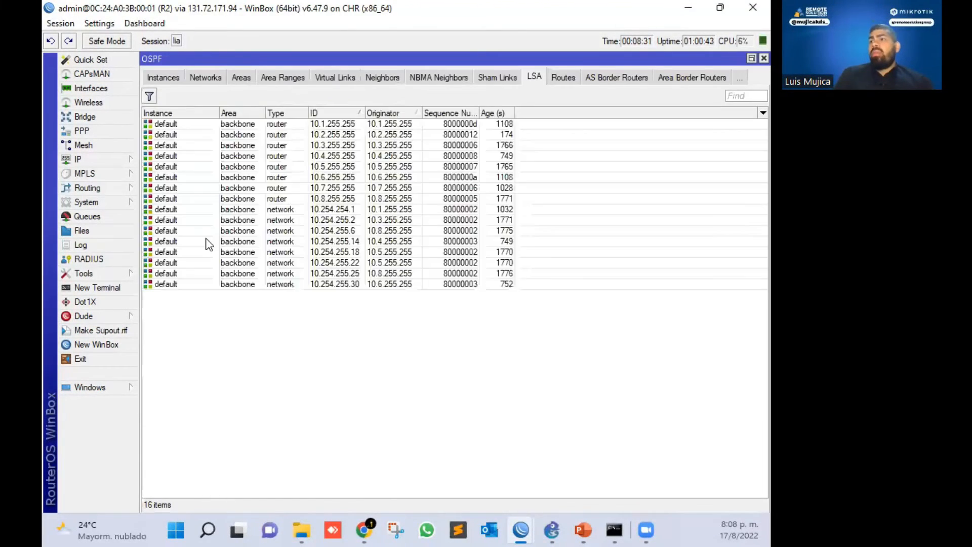
{"action": "left_click", "coordinate": [168, 80]}
{"action": "left_click", "coordinate": [166, 79]}
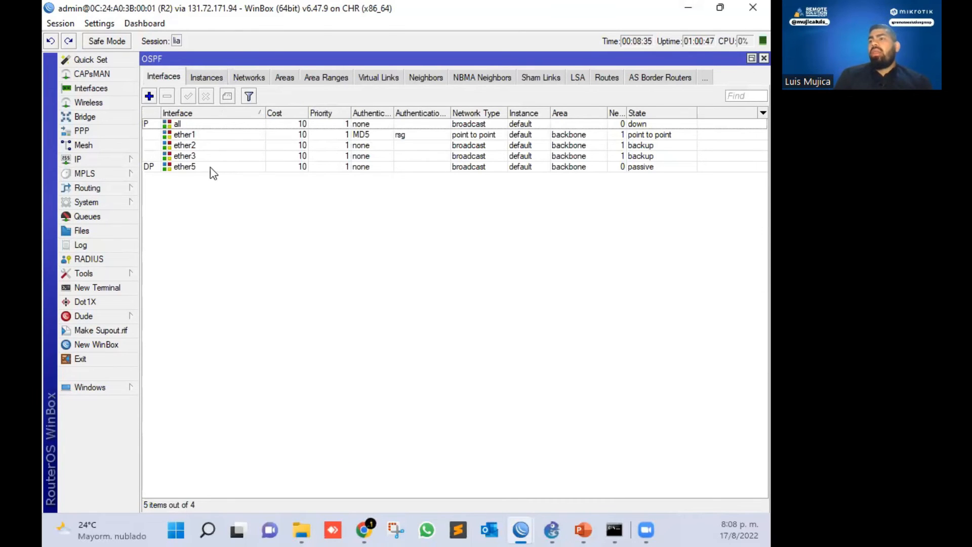
{"action": "left_click", "coordinate": [101, 92]}
{"action": "left_click", "coordinate": [111, 159]}
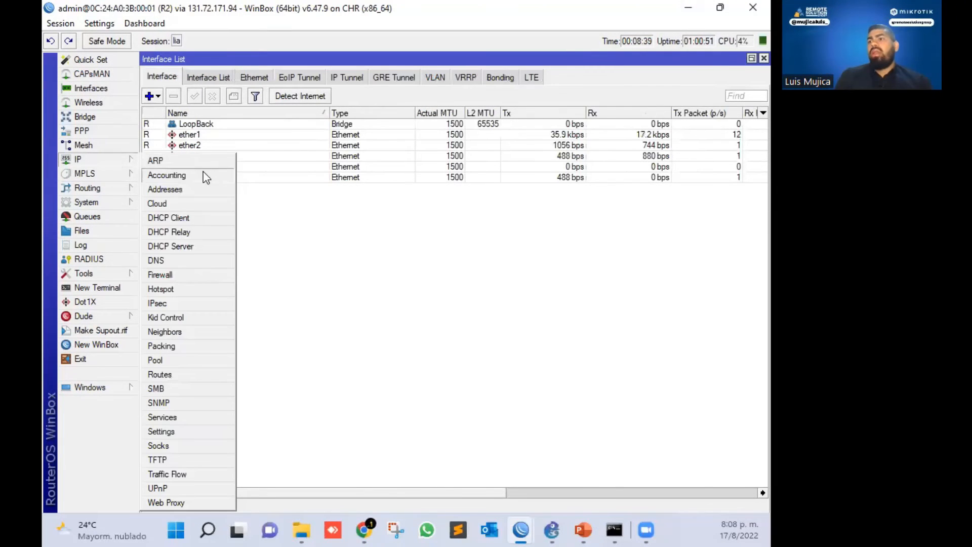
{"action": "left_click", "coordinate": [205, 191]}
{"action": "left_click", "coordinate": [216, 156]}
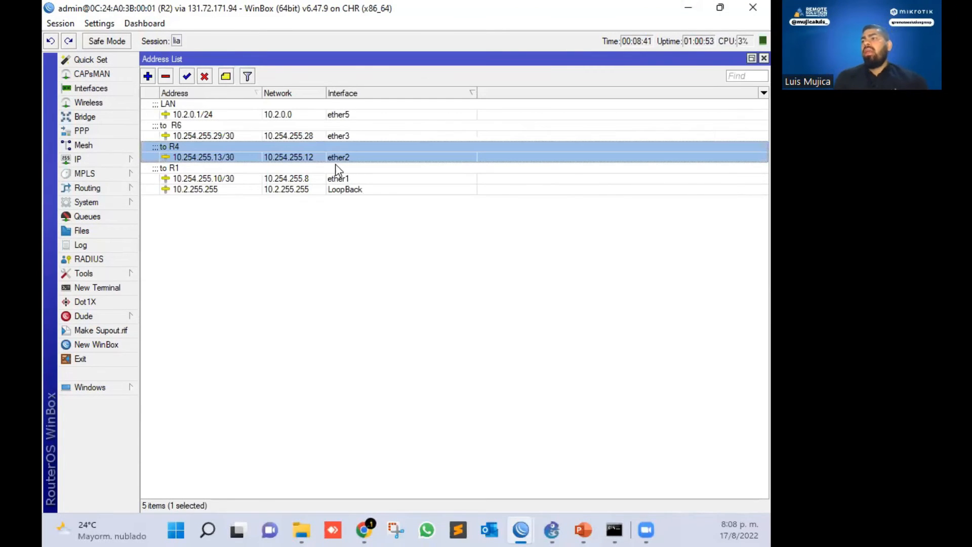
{"action": "key", "text": "Escape"}
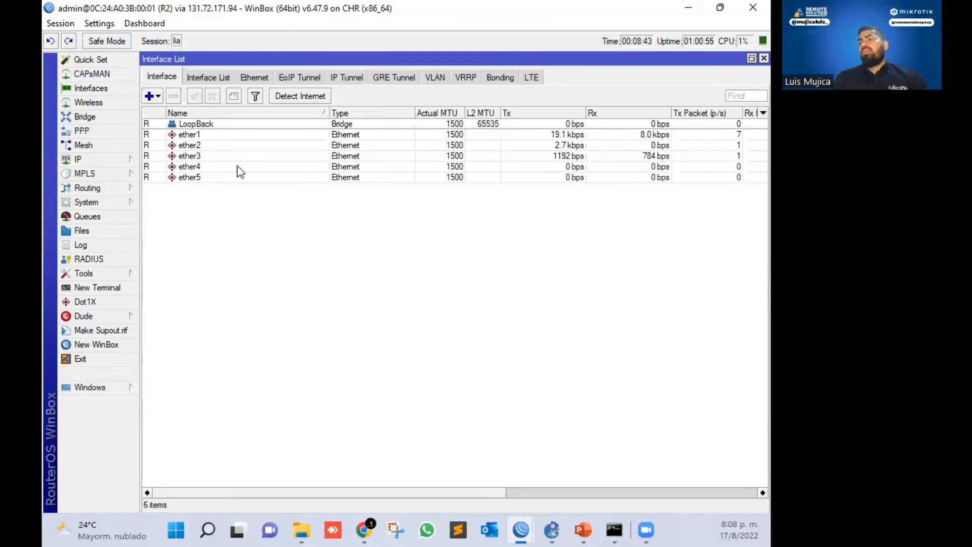
{"action": "key", "text": "Escape"}
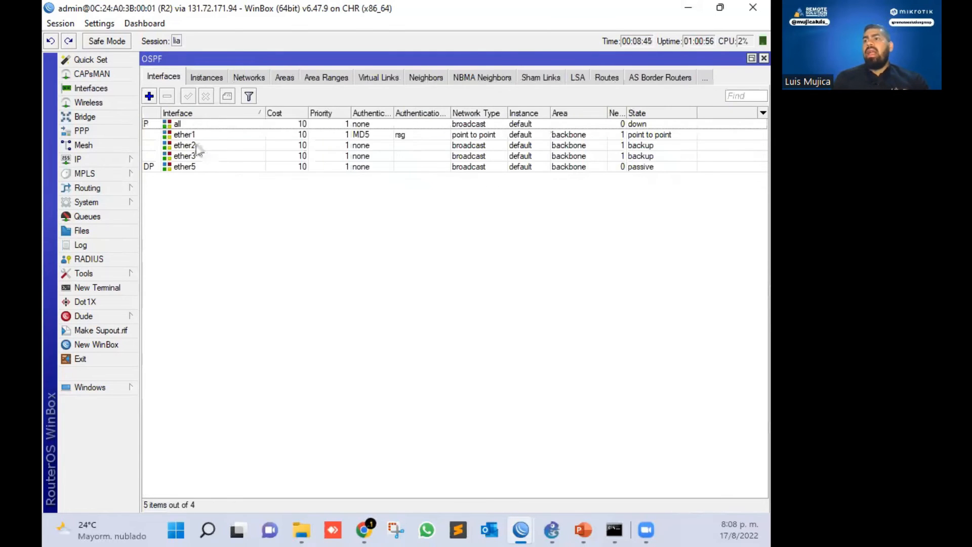
Set the OSPF cost on R2's ether2 to 100 and minimize R2's window
{"action": "double_click", "coordinate": [198, 145]}
{"action": "key", "text": "Tab"}
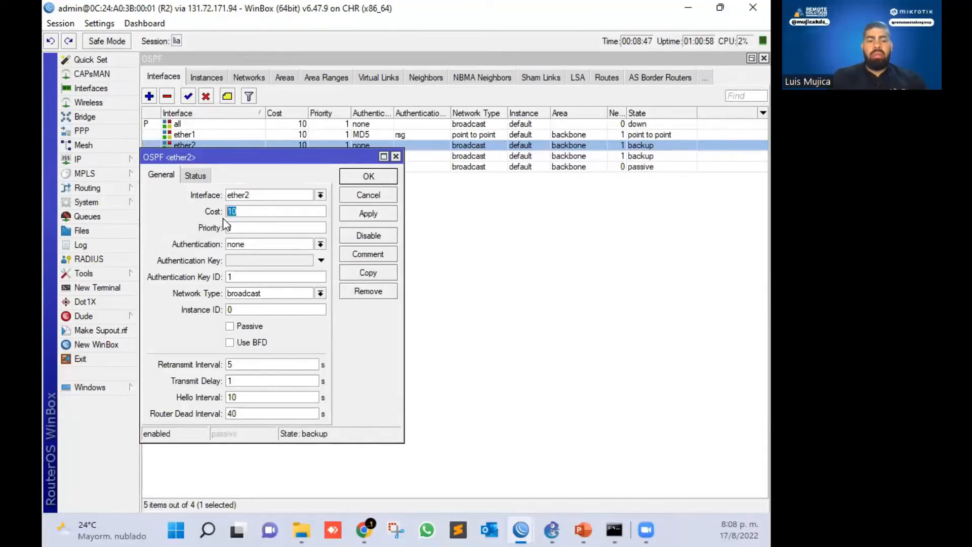
{"action": "type", "text": "100"}
{"action": "key", "text": "Return"}
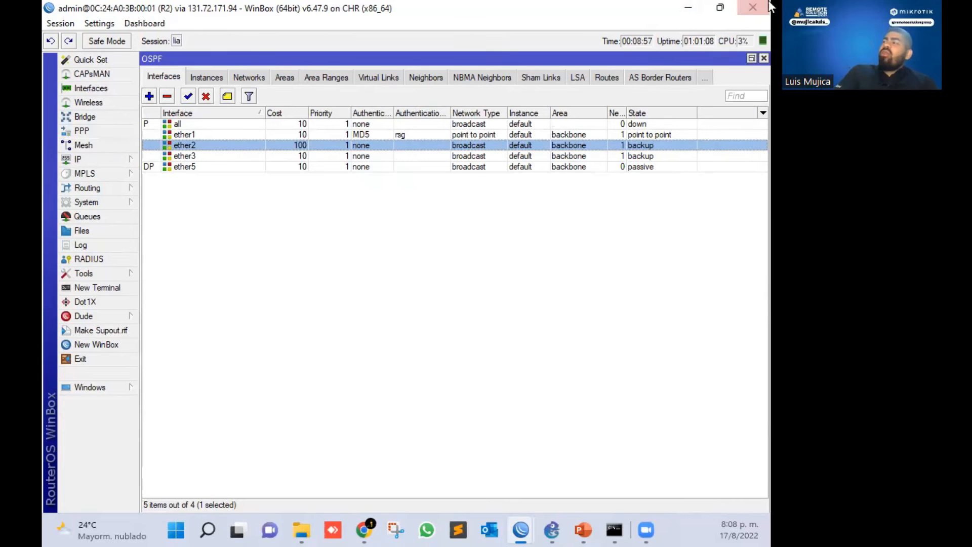
{"action": "left_click", "coordinate": [689, 10]}
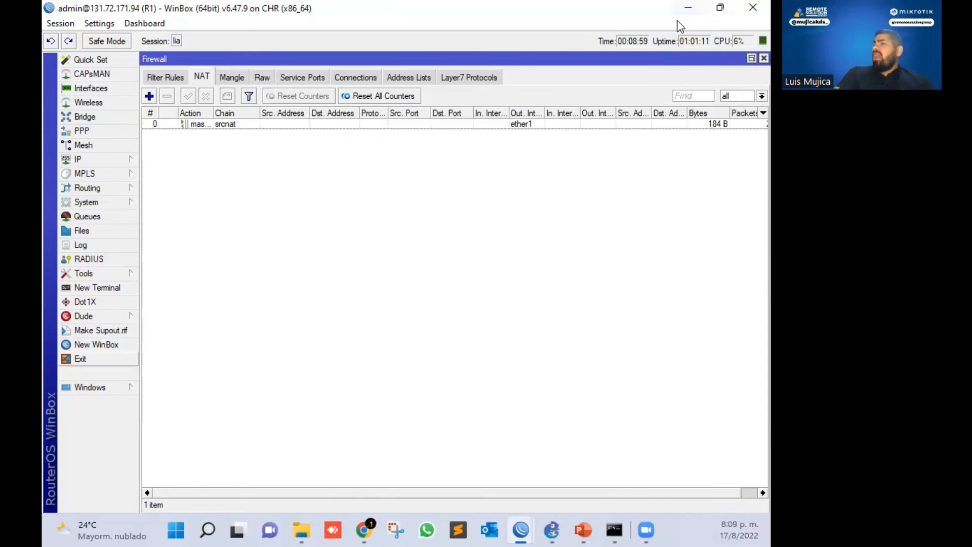
Connect a new WinBox session to R4 through the RoMON neighbor list
{"action": "left_click", "coordinate": [125, 348]}
{"action": "left_click", "coordinate": [512, 184]}
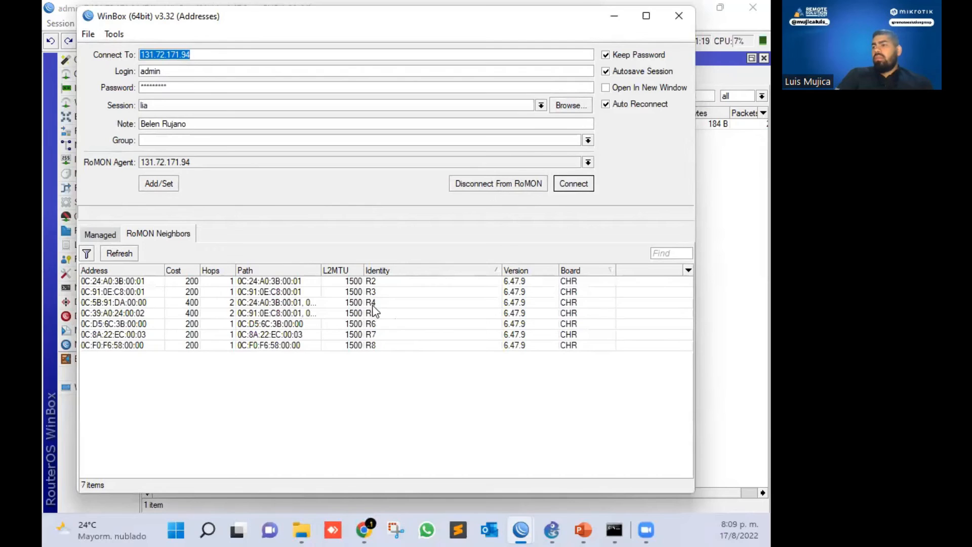
{"action": "left_click", "coordinate": [373, 303]}
{"action": "left_click", "coordinate": [587, 185]}
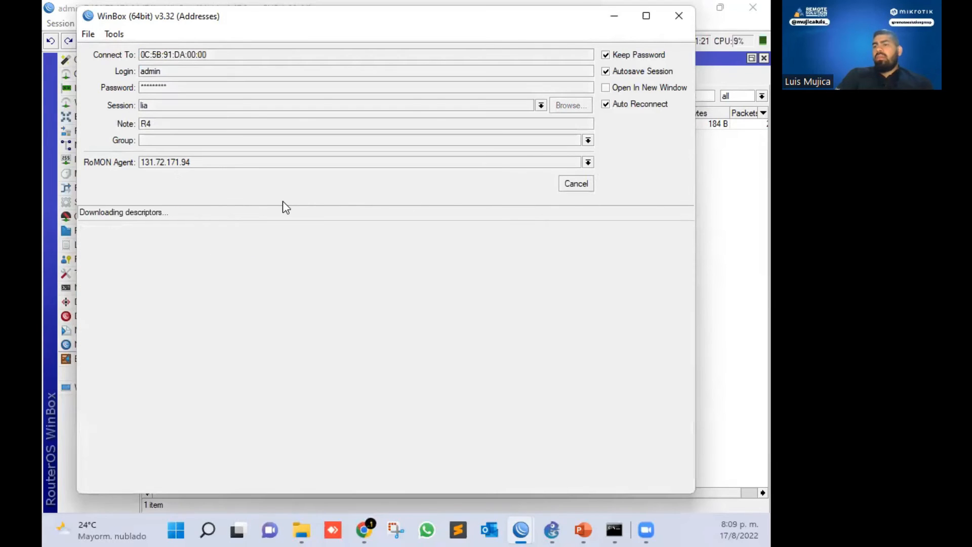
Review R4's OSPF interfaces and IP addresses to confirm ether1 is the link to R2
{"action": "left_click", "coordinate": [100, 160]}
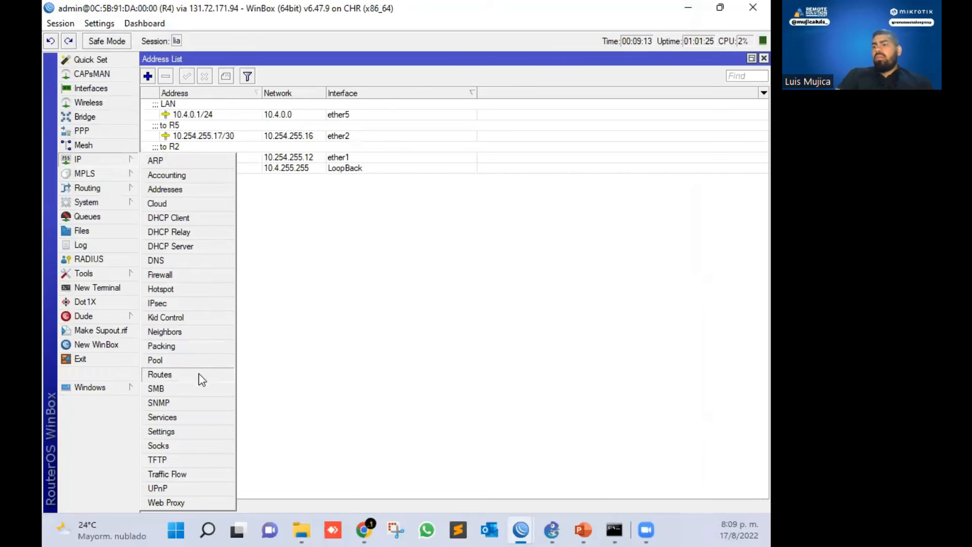
{"action": "left_click", "coordinate": [111, 189]}
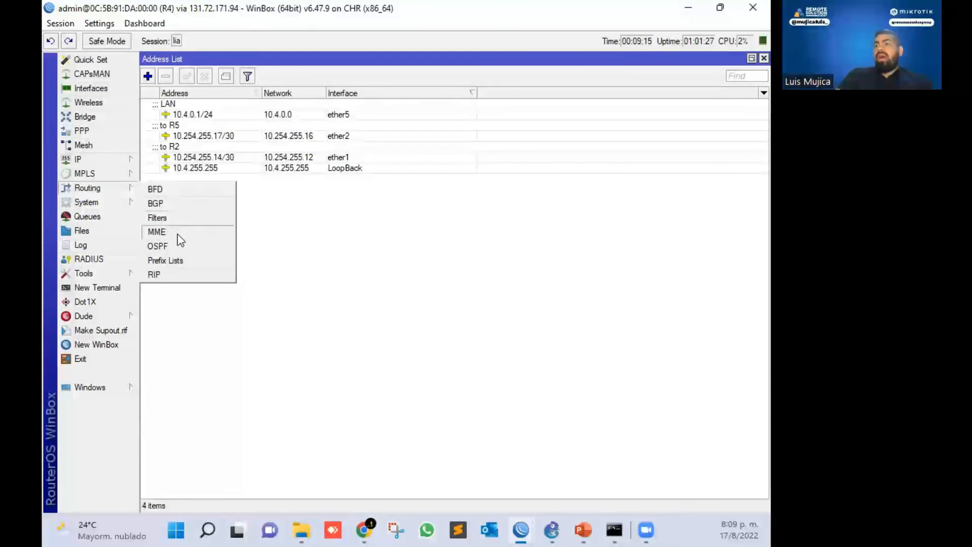
{"action": "left_click", "coordinate": [172, 245]}
{"action": "left_click", "coordinate": [163, 75]}
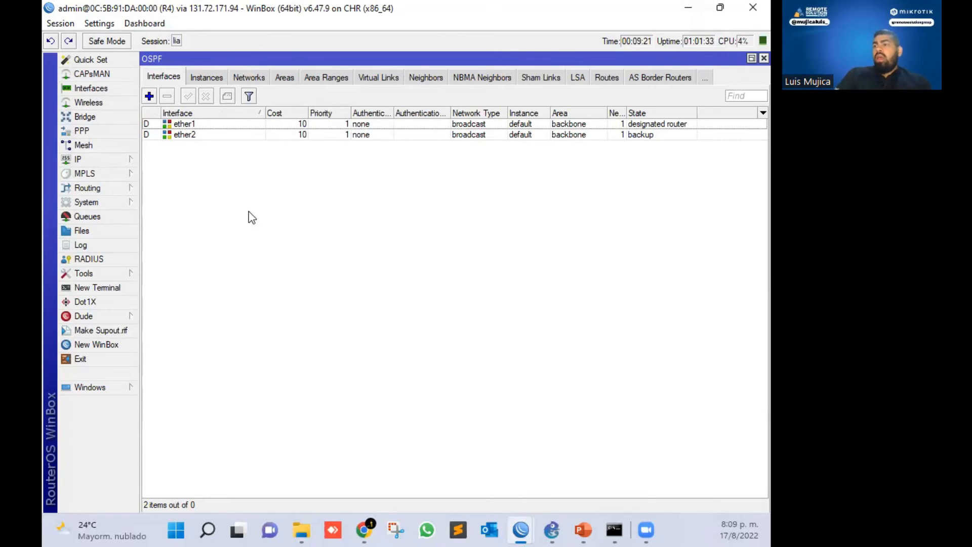
{"action": "left_click", "coordinate": [108, 161]}
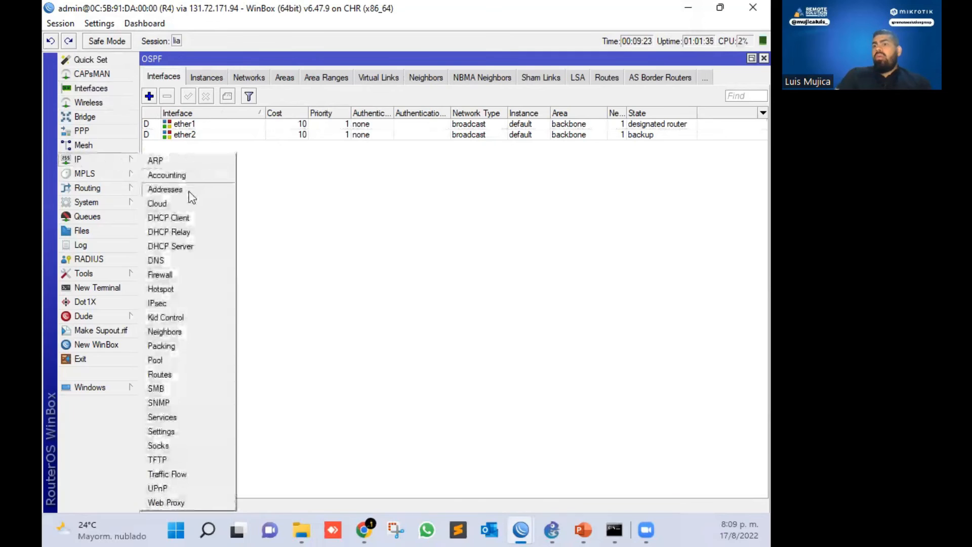
{"action": "left_click", "coordinate": [173, 188]}
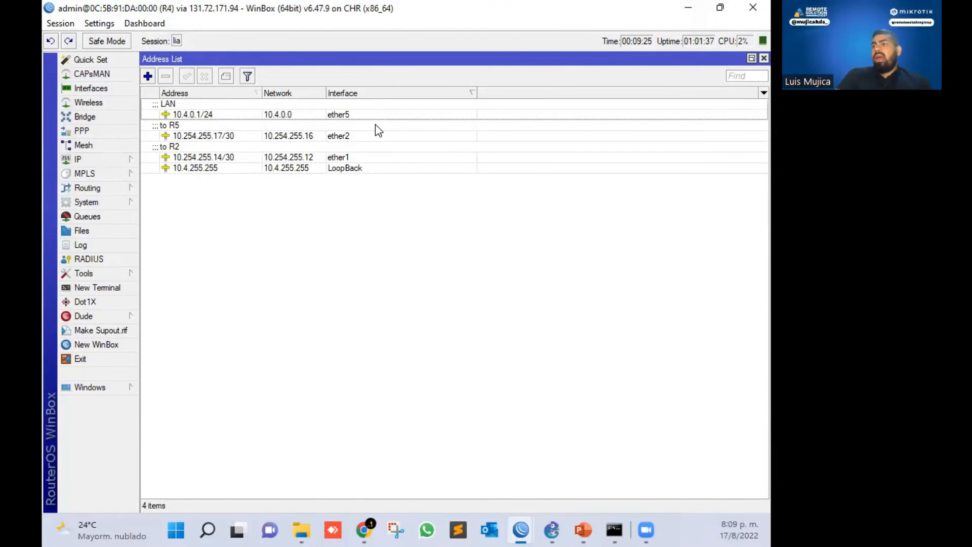
{"action": "left_click", "coordinate": [212, 157]}
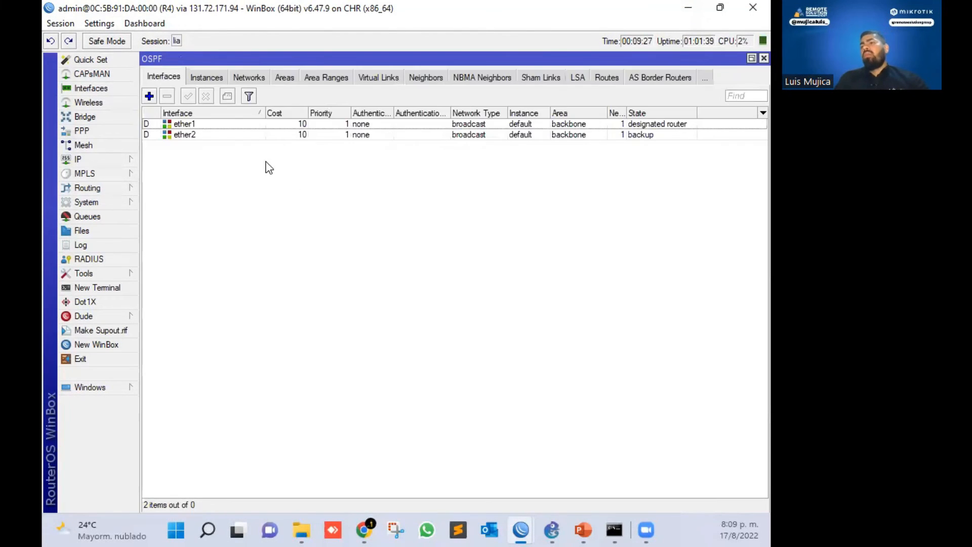
Copy ether1's OSPF interface entry with cost 100, then minimize R4's window
{"action": "double_click", "coordinate": [185, 124]}
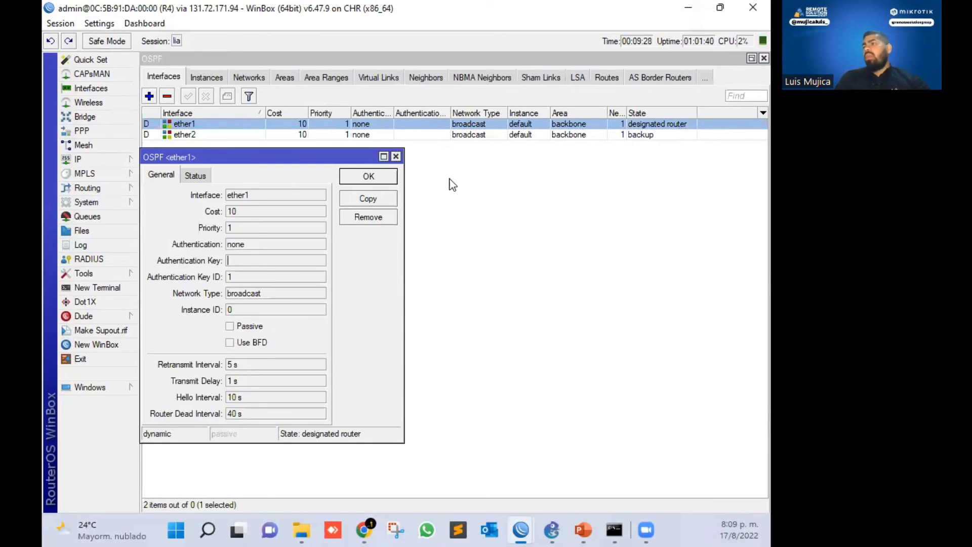
{"action": "left_click", "coordinate": [368, 199]}
{"action": "double_click", "coordinate": [269, 228]}
{"action": "type", "text": "100"}
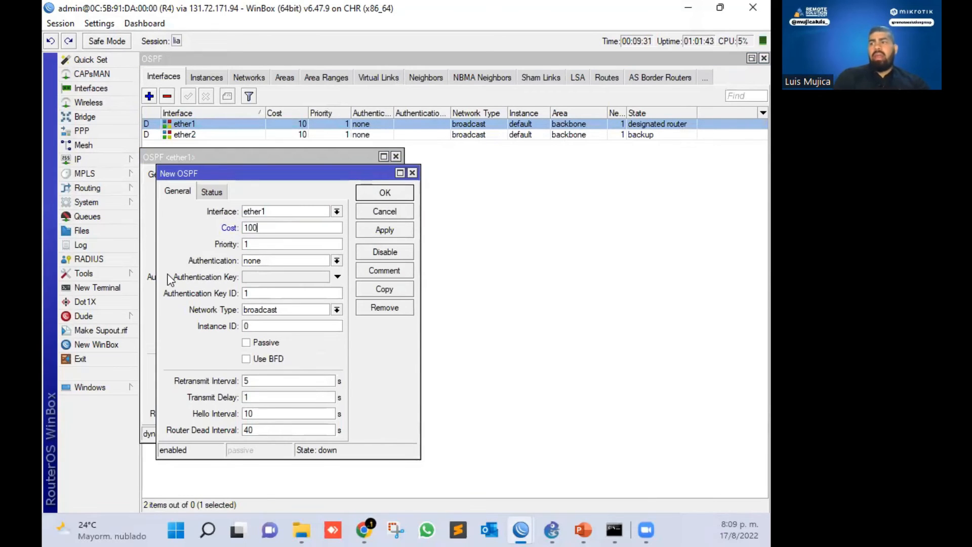
{"action": "key", "text": "Return"}
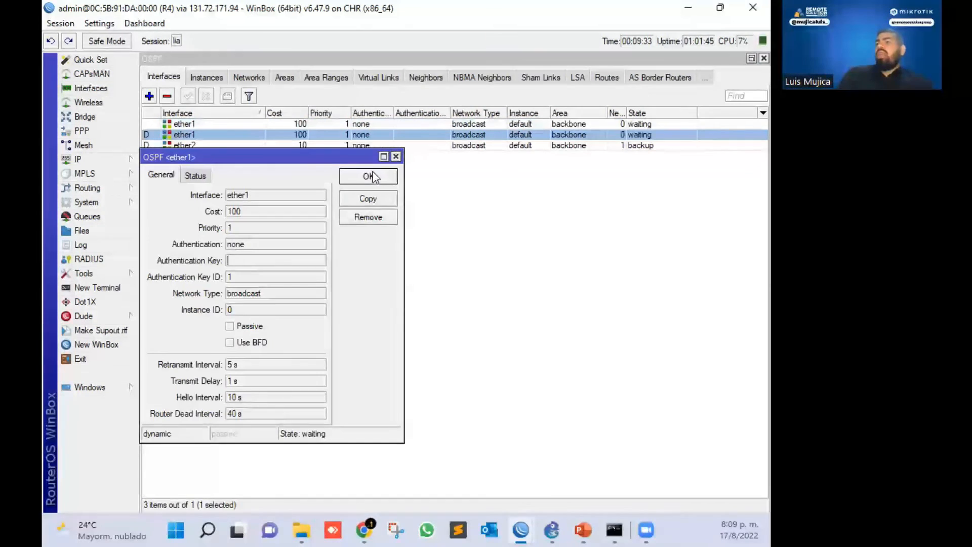
{"action": "left_click", "coordinate": [378, 176]}
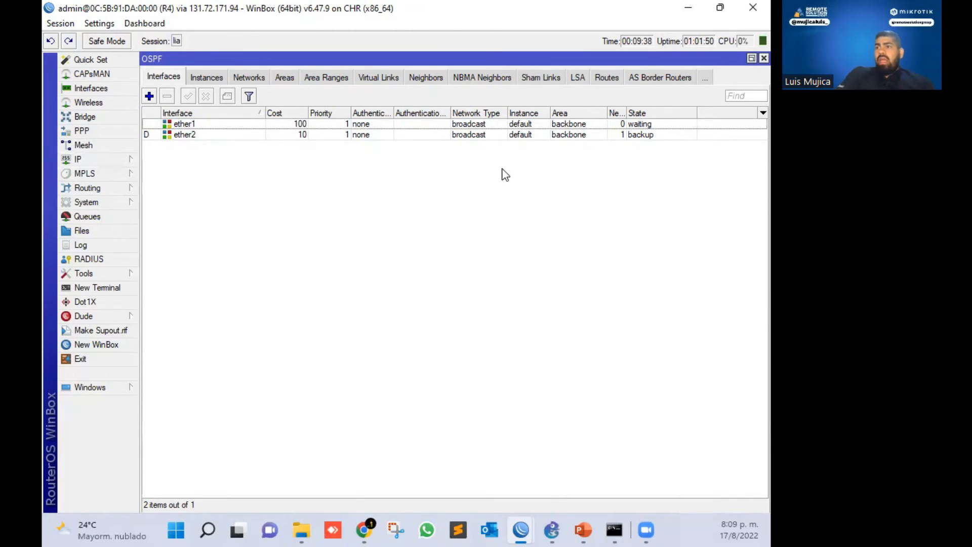
{"action": "left_click", "coordinate": [688, 9]}
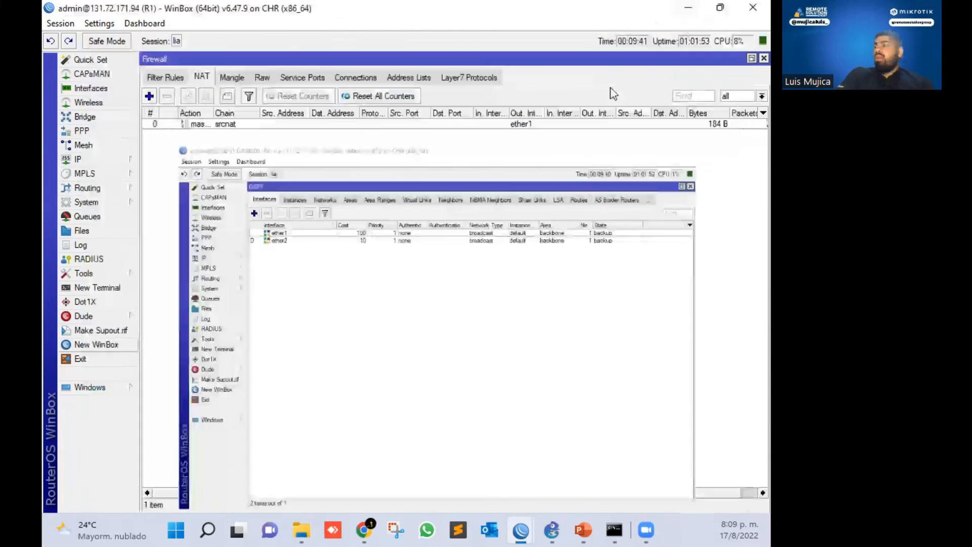
Minimize the R1 WinBox and GNS3 windows, then restore the GNS3 Default-1 topology
{"action": "left_click", "coordinate": [688, 10]}
{"action": "left_click", "coordinate": [688, 10]}
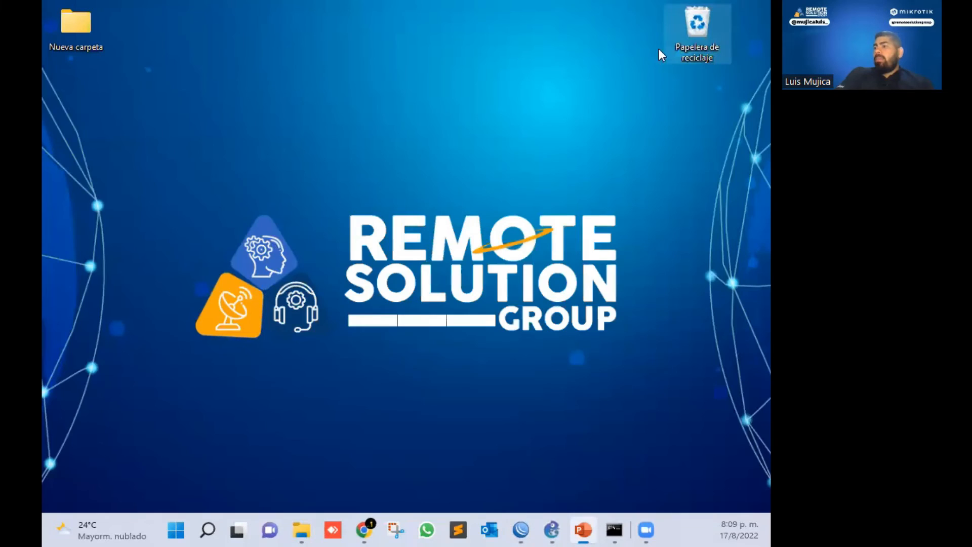
{"action": "left_click", "coordinate": [551, 529]}
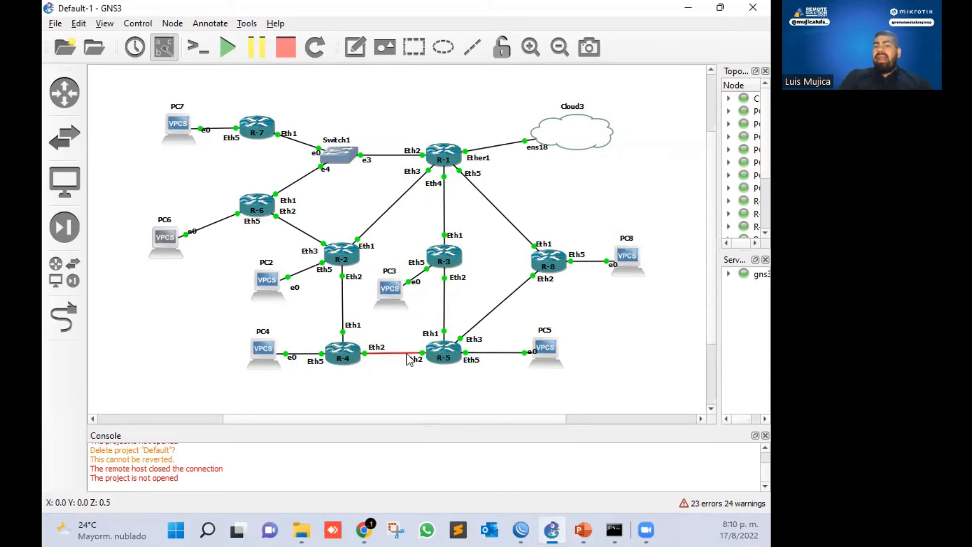
{"action": "mouse_move", "coordinate": [437, 355]}
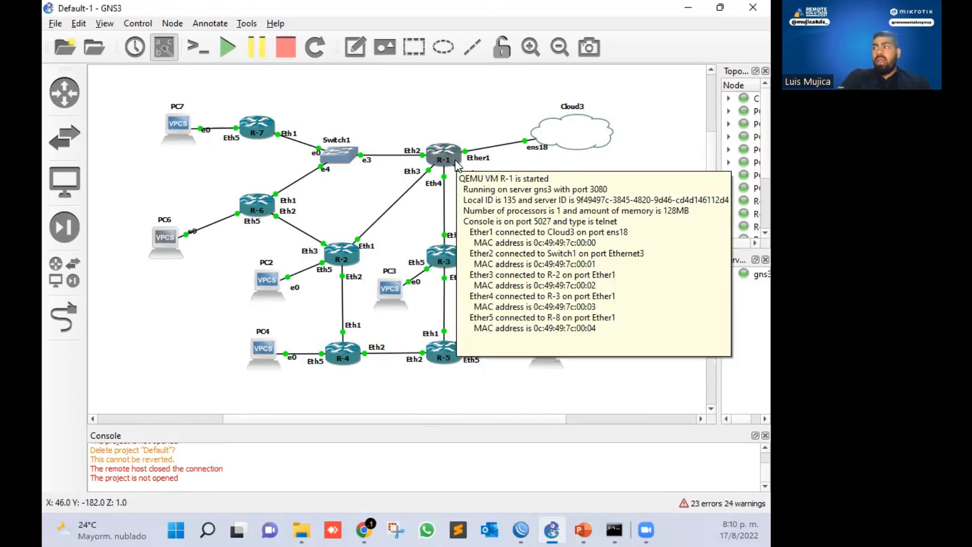
{"action": "mouse_move", "coordinate": [521, 529]}
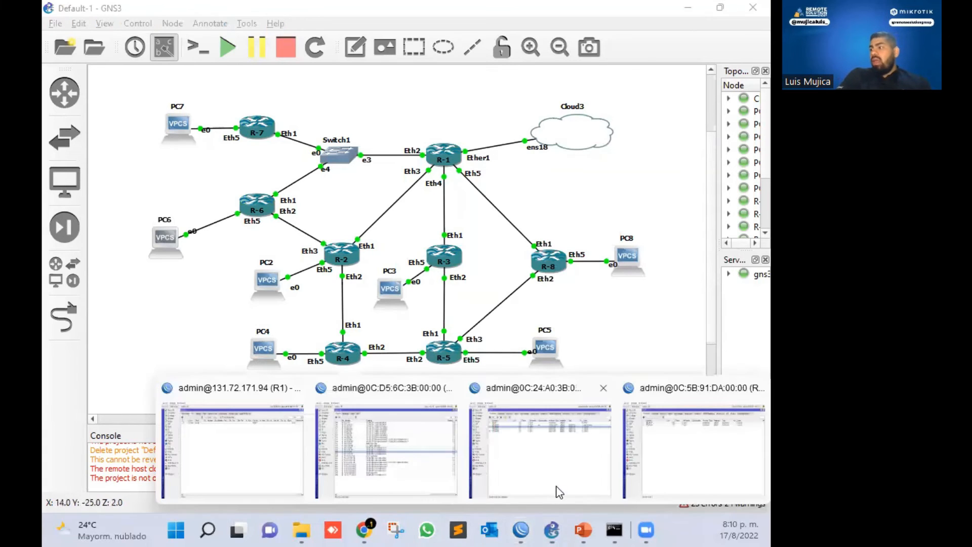
Open R4's IP route list, check the 0.0.0.0/0 default route, then minimize WinBox
{"action": "left_click", "coordinate": [705, 456]}
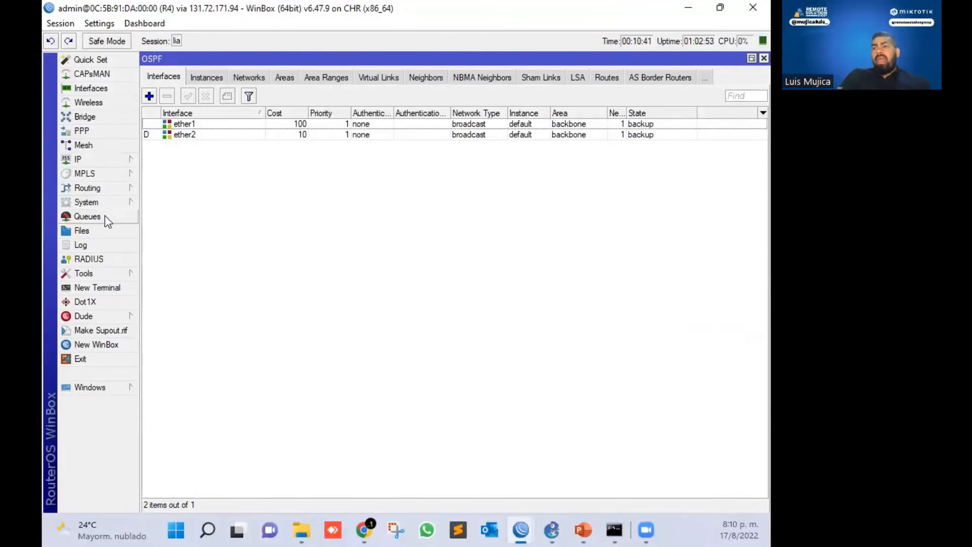
{"action": "left_click", "coordinate": [101, 187]}
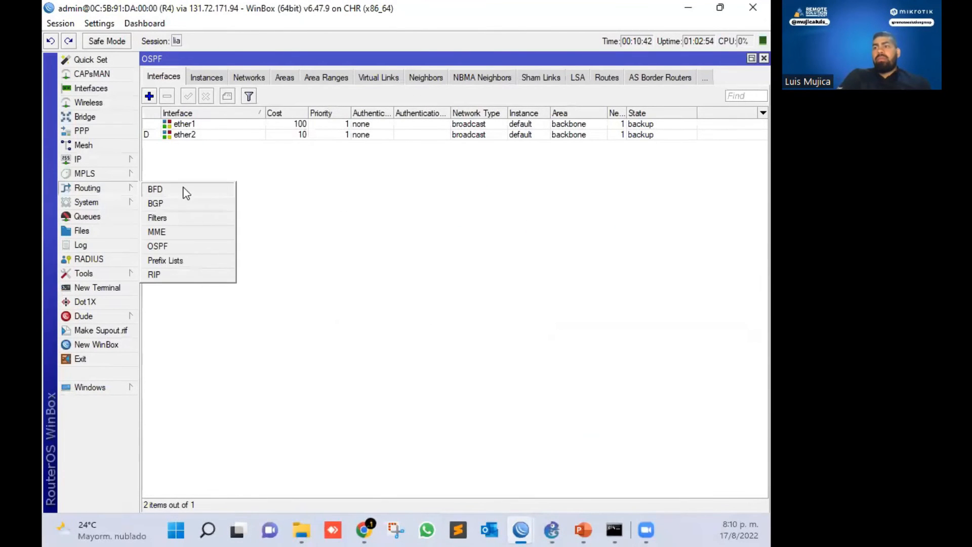
{"action": "left_click", "coordinate": [173, 246]}
{"action": "left_click", "coordinate": [102, 187]}
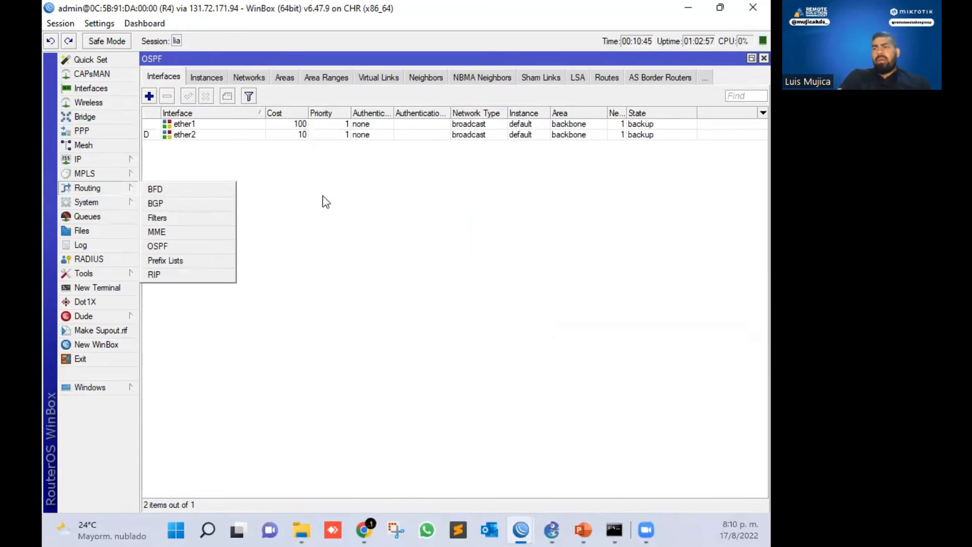
{"action": "left_click", "coordinate": [93, 163]}
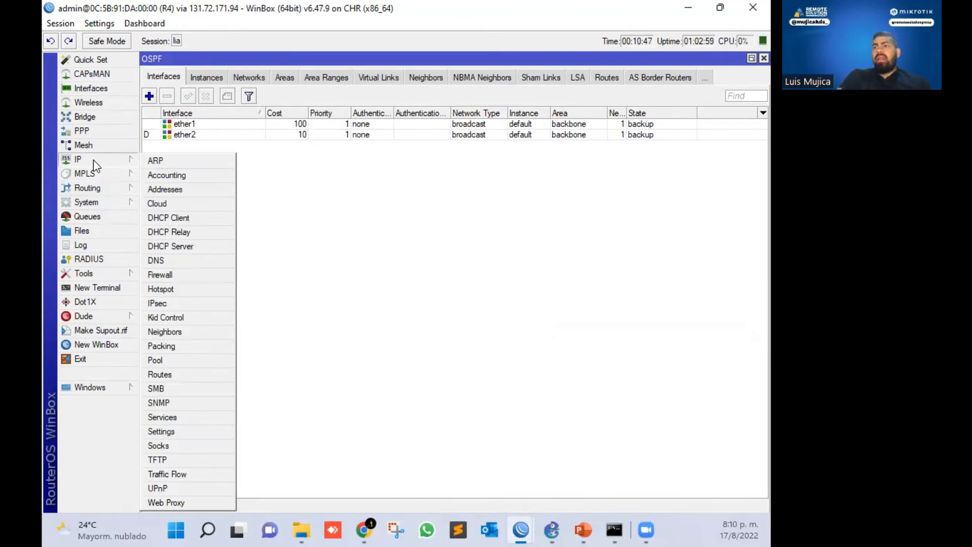
{"action": "left_click", "coordinate": [200, 375]}
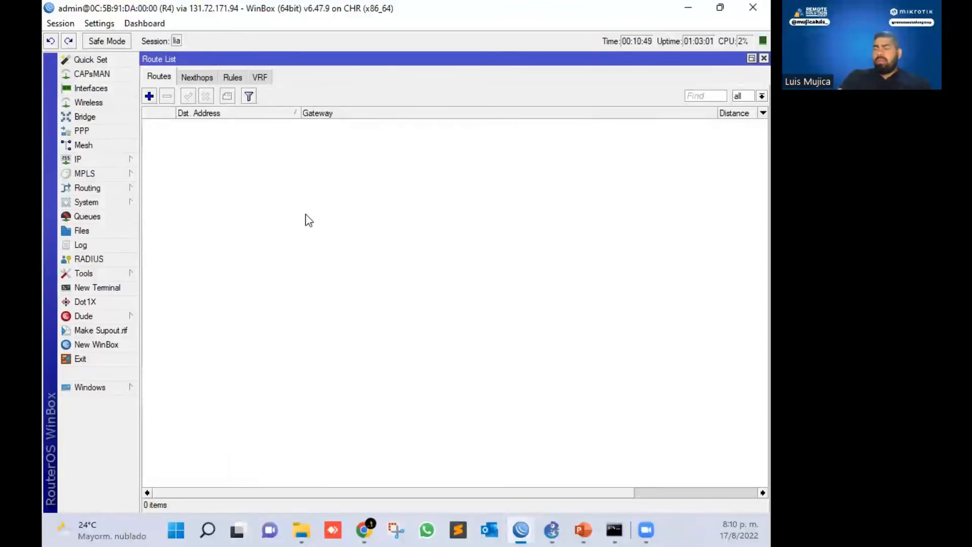
{"action": "left_click", "coordinate": [377, 125]}
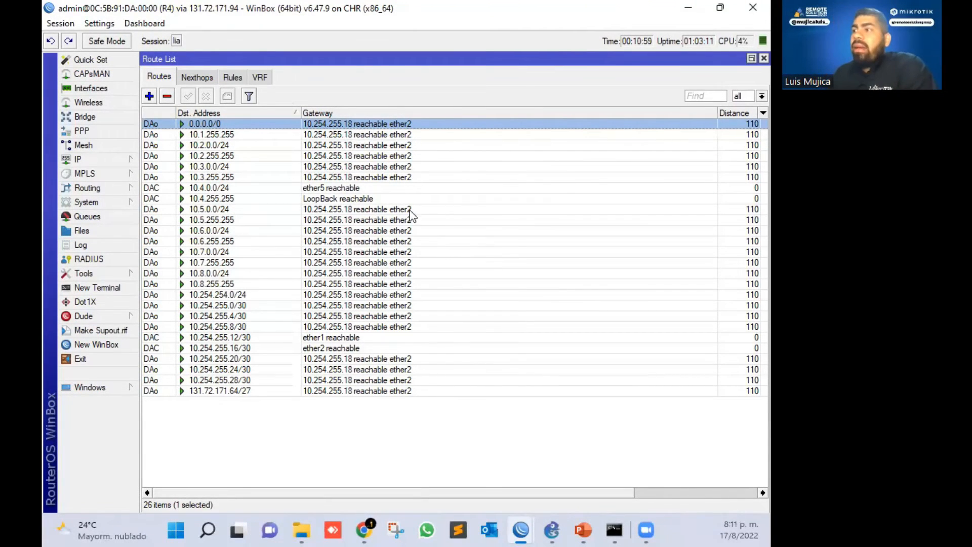
{"action": "left_click", "coordinate": [687, 9]}
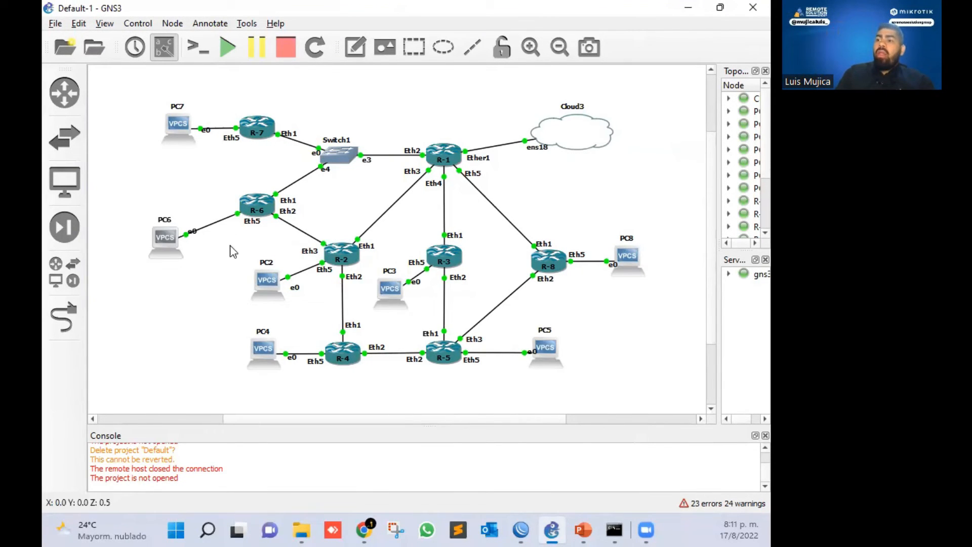
Drag PC2 up beside R-2 and PC4 slightly further left of R-4
{"action": "left_click_drag", "start_coordinate": [268, 285], "coordinate": [245, 264]}
{"action": "left_click_drag", "start_coordinate": [263, 350], "coordinate": [246, 354]}
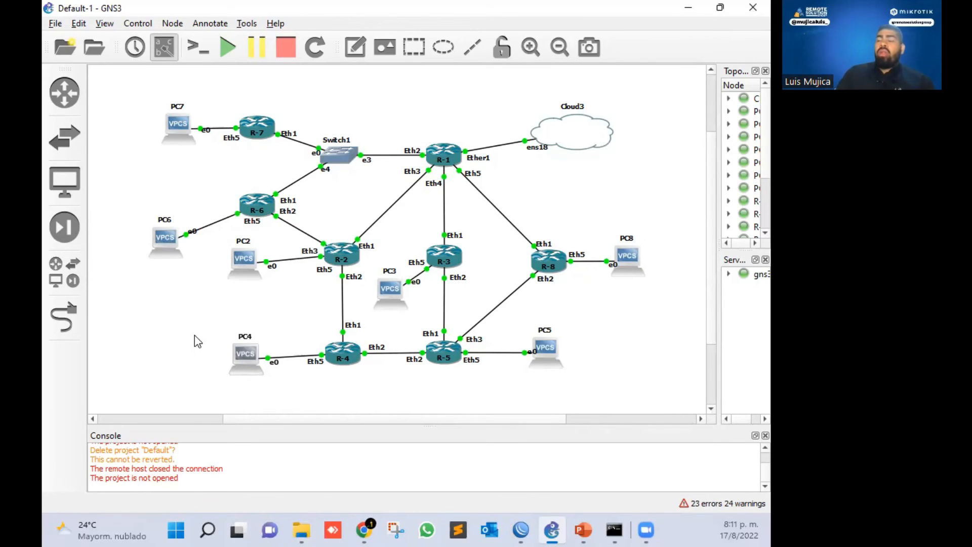
Move PC6 level with R-6, then select the R-2–R-4 link and PC4
{"action": "left_click_drag", "start_coordinate": [160, 220], "coordinate": [160, 182]}
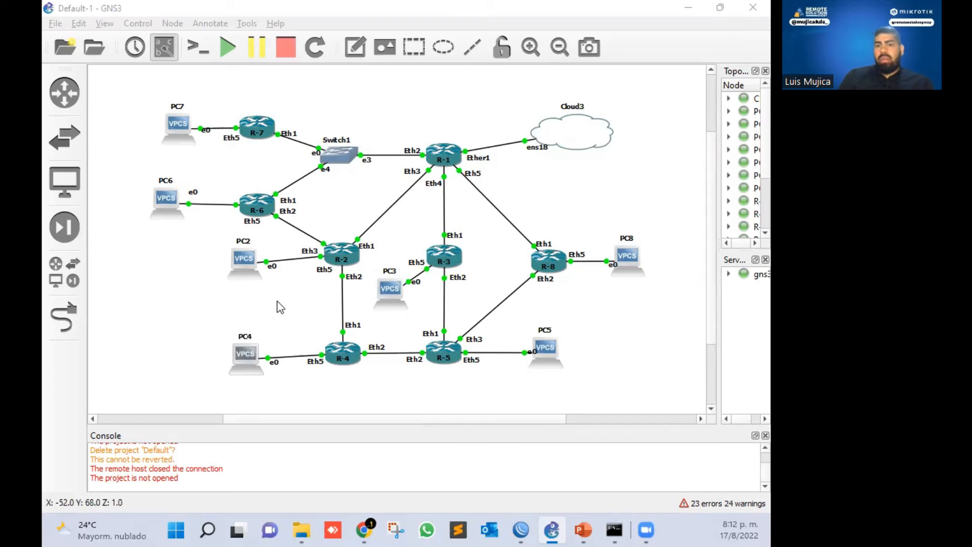
{"action": "left_click", "coordinate": [342, 299]}
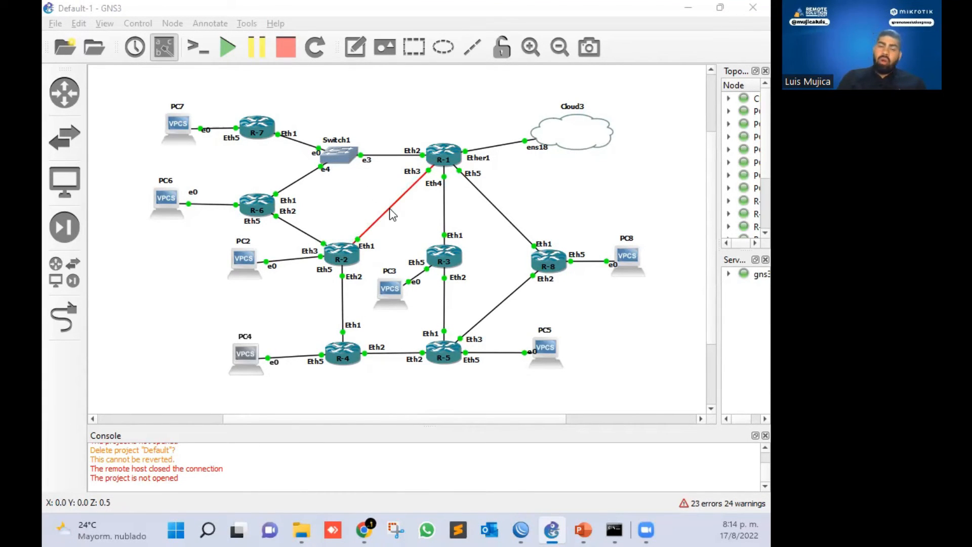
{"action": "left_click", "coordinate": [246, 355]}
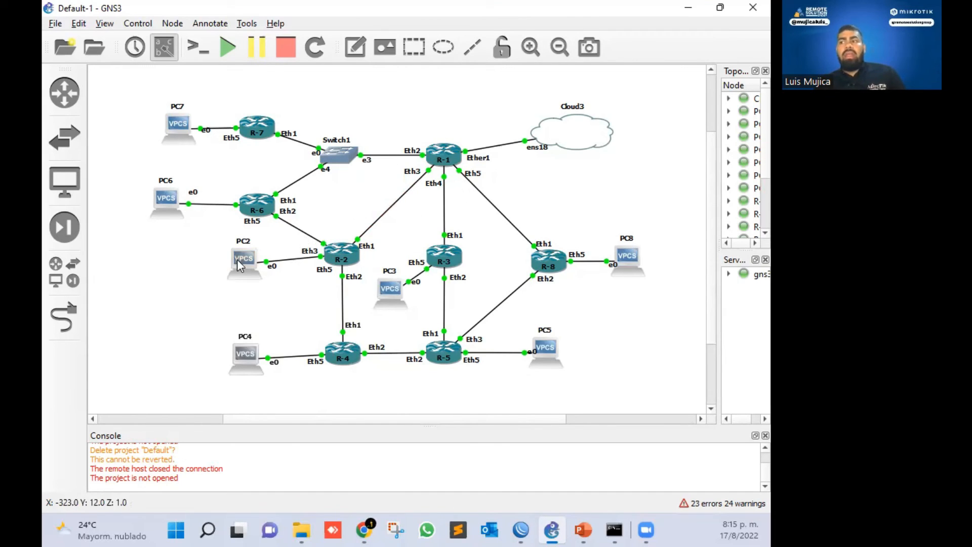
{"action": "mouse_move", "coordinate": [241, 261]}
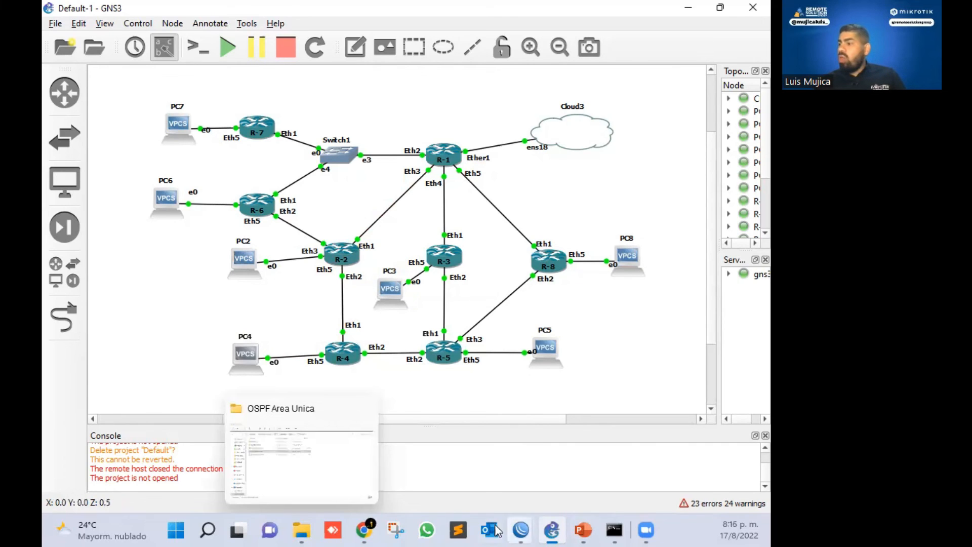
Change the OSPF cost on R2's ether2 from 100 to 15, then minimize R2's WinBox
{"action": "left_click", "coordinate": [521, 529]}
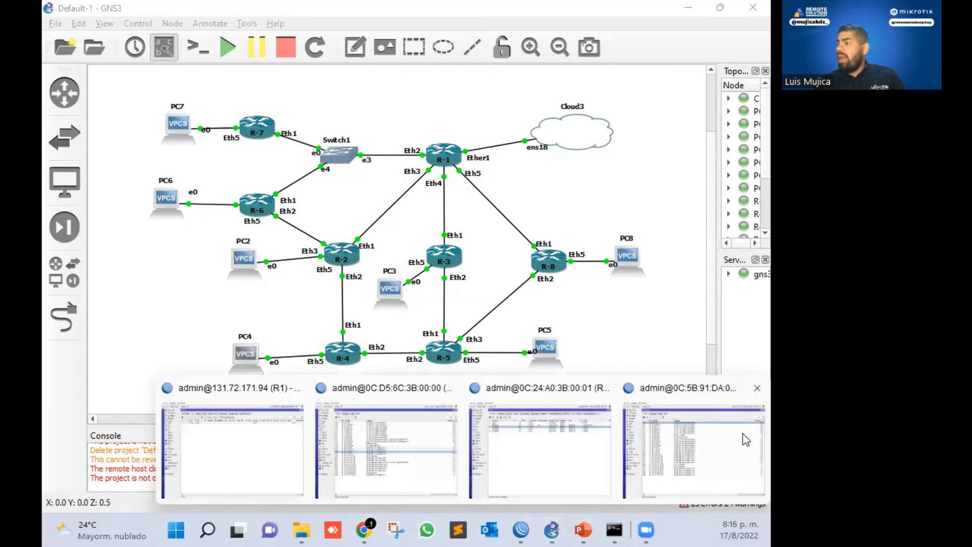
{"action": "left_click", "coordinate": [564, 436]}
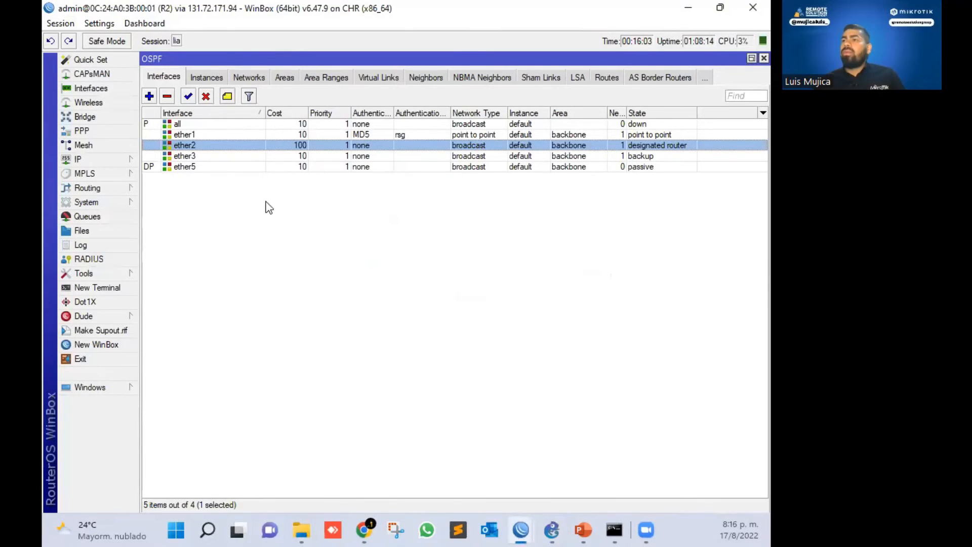
{"action": "left_click", "coordinate": [107, 198]}
{"action": "left_click", "coordinate": [206, 243]}
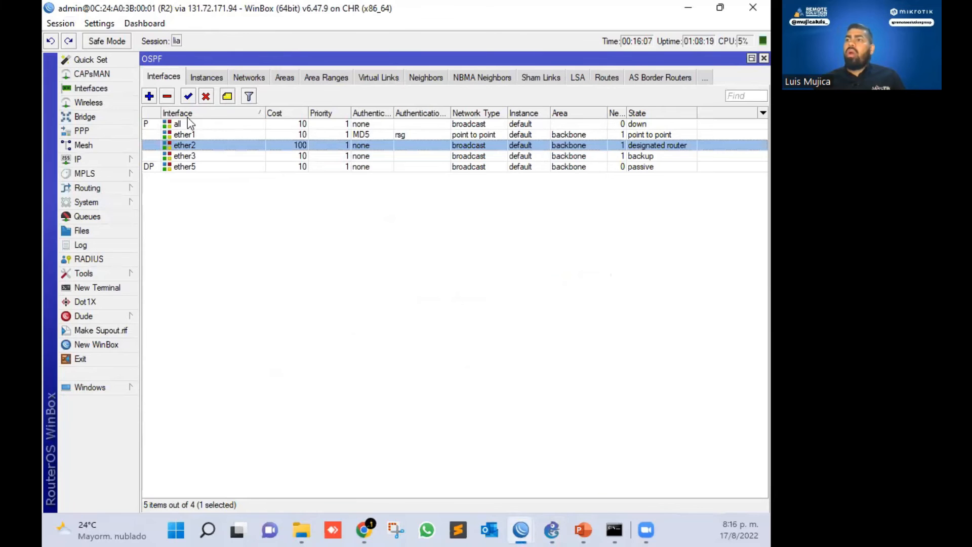
{"action": "double_click", "coordinate": [224, 144]}
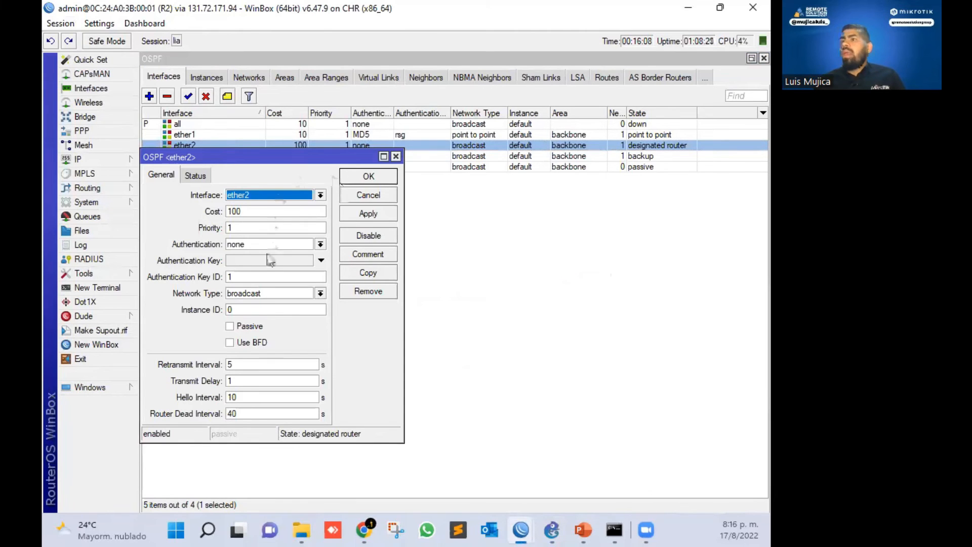
{"action": "left_click_drag", "start_coordinate": [265, 213], "coordinate": [140, 229]}
{"action": "type", "text": "15"}
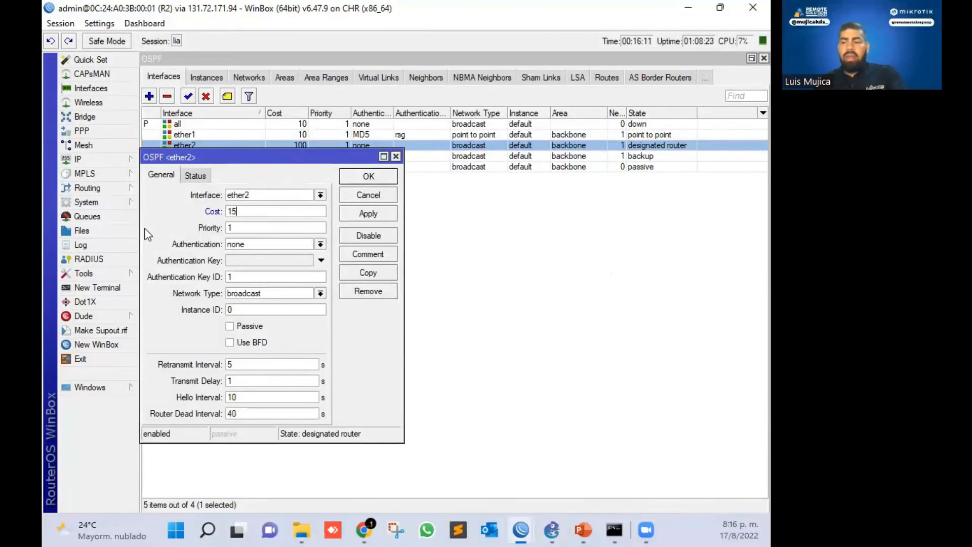
{"action": "key", "text": "Return"}
{"action": "left_click", "coordinate": [689, 9]}
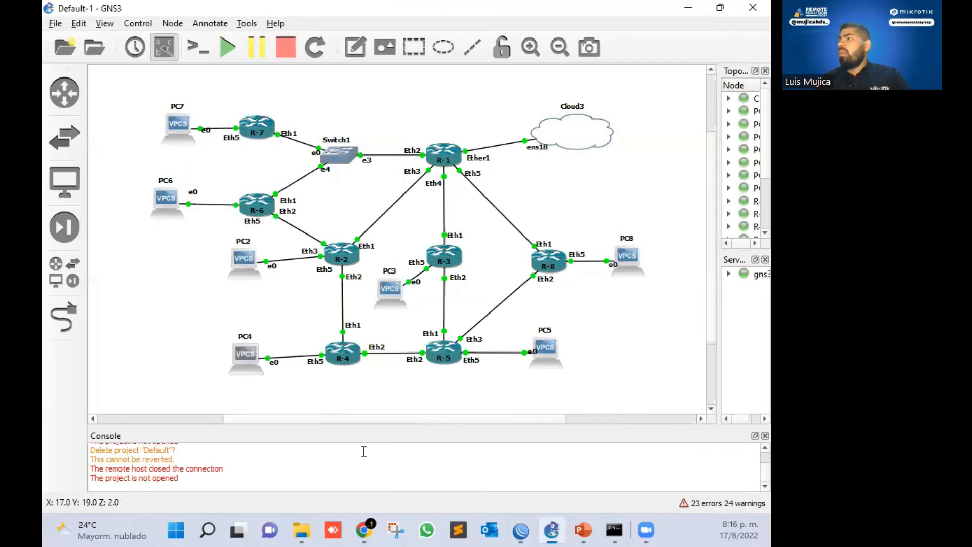
Set R4's ether1 OSPF cost to 15, then close the OSPF window to reveal R4's routes
{"action": "left_click", "coordinate": [521, 530]}
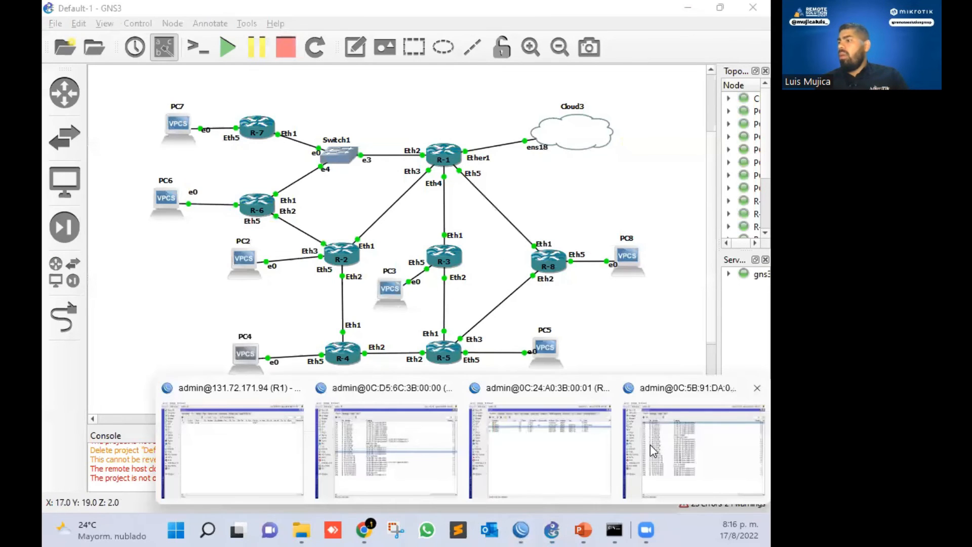
{"action": "left_click", "coordinate": [719, 442]}
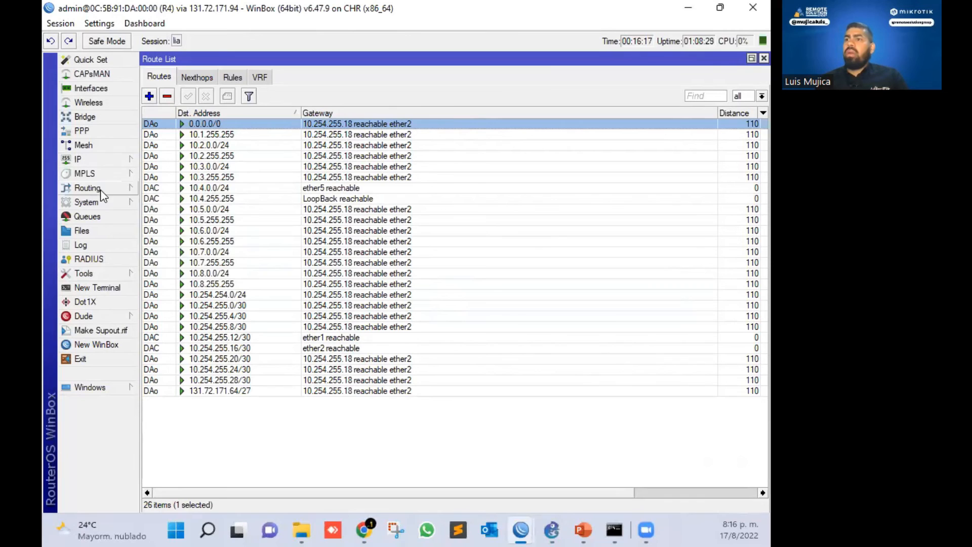
{"action": "left_click", "coordinate": [100, 191]}
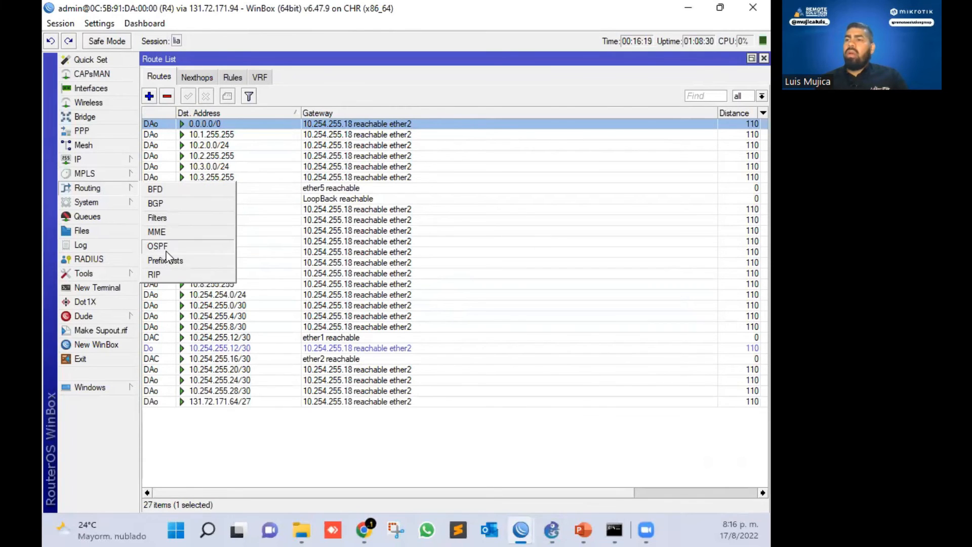
{"action": "left_click", "coordinate": [167, 250]}
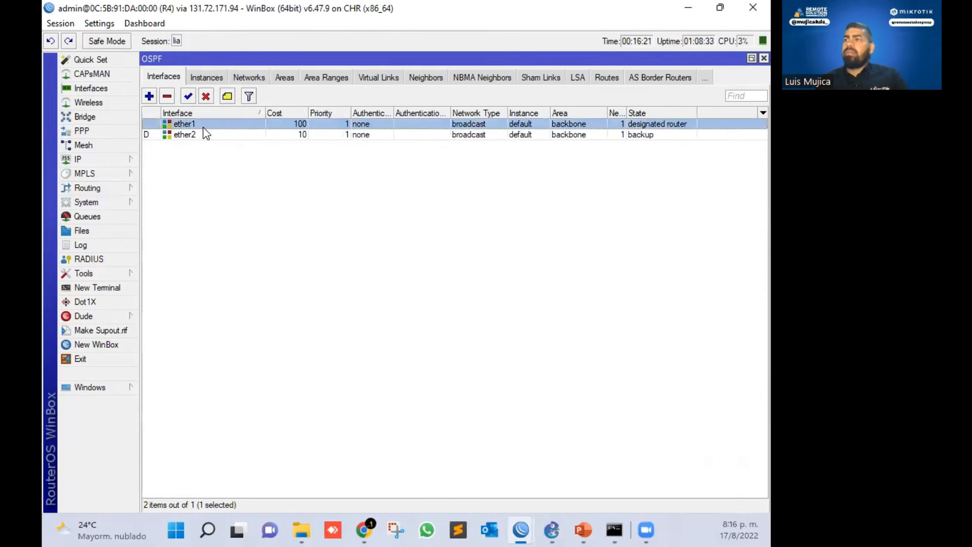
{"action": "double_click", "coordinate": [202, 124]}
{"action": "key", "text": "Tab"}
{"action": "type", "text": "q"}
{"action": "key", "text": "BackSpace"}
{"action": "type", "text": "15"}
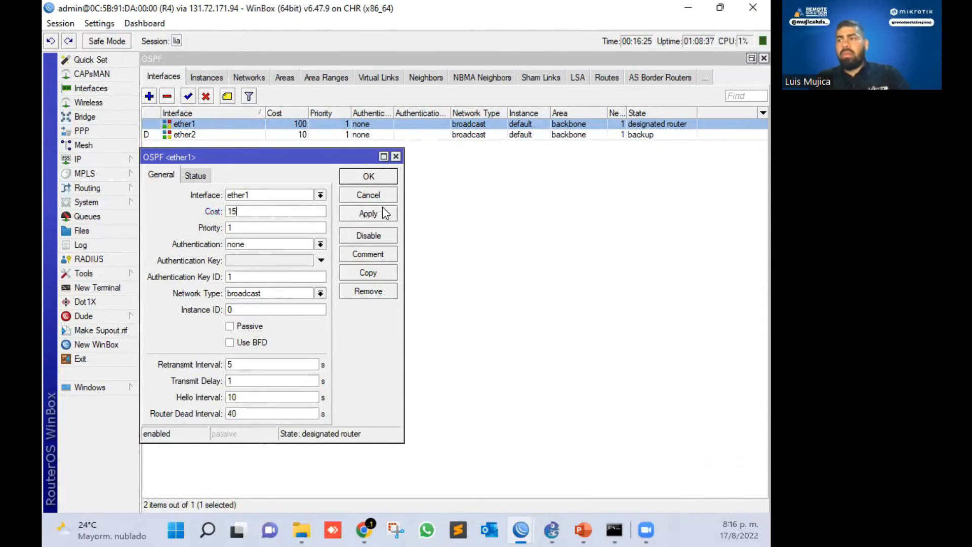
{"action": "key", "text": "Return"}
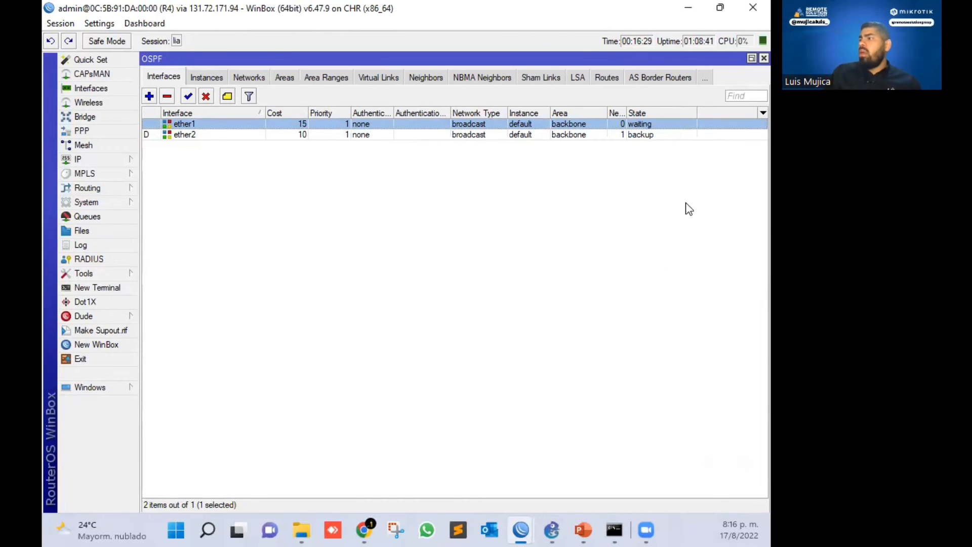
{"action": "left_click", "coordinate": [764, 59]}
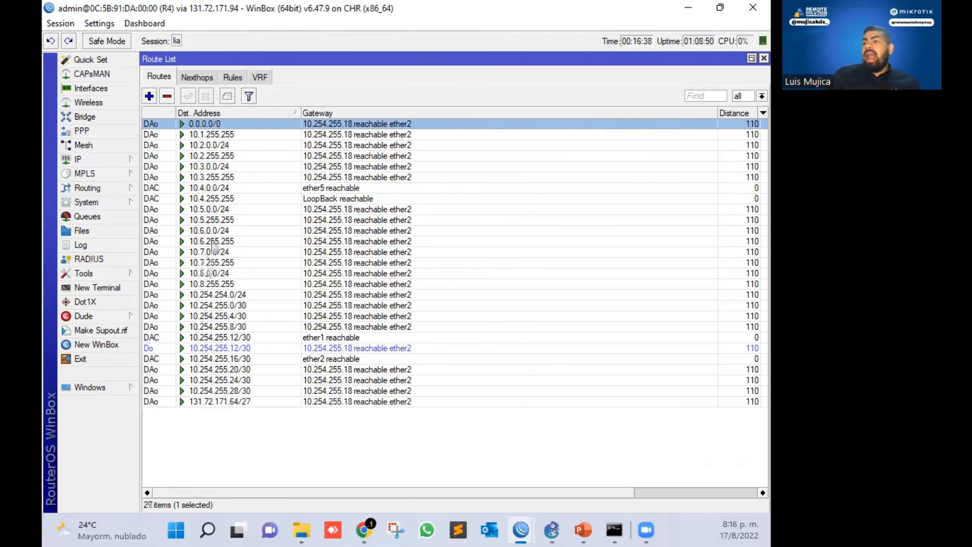
Check that R4's routes 10.2.0.0/24, 10.6.0.0/24 and 10.7.0.0/24 use gateway 10.254.255.13 on ether1, then minimize WinBox
{"action": "left_click", "coordinate": [375, 149]}
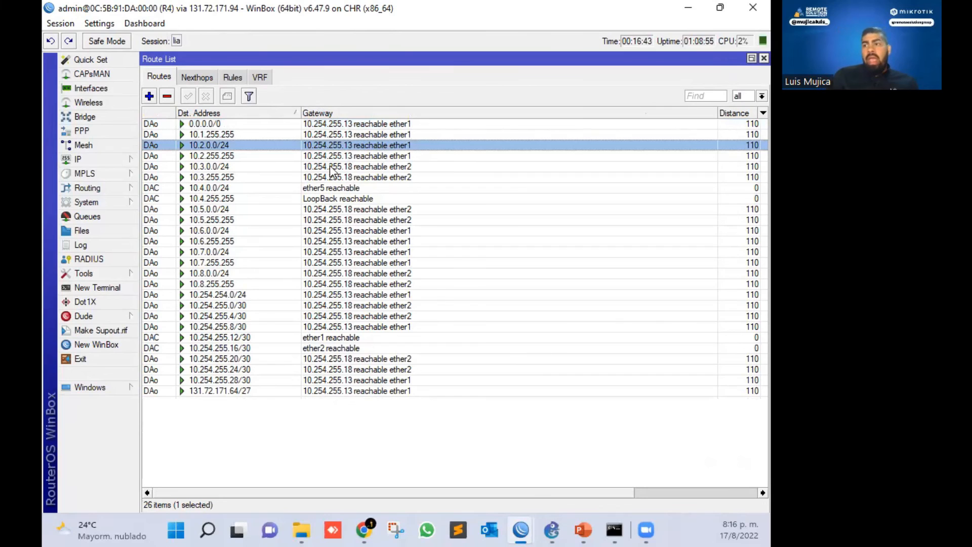
{"action": "left_click", "coordinate": [229, 232]}
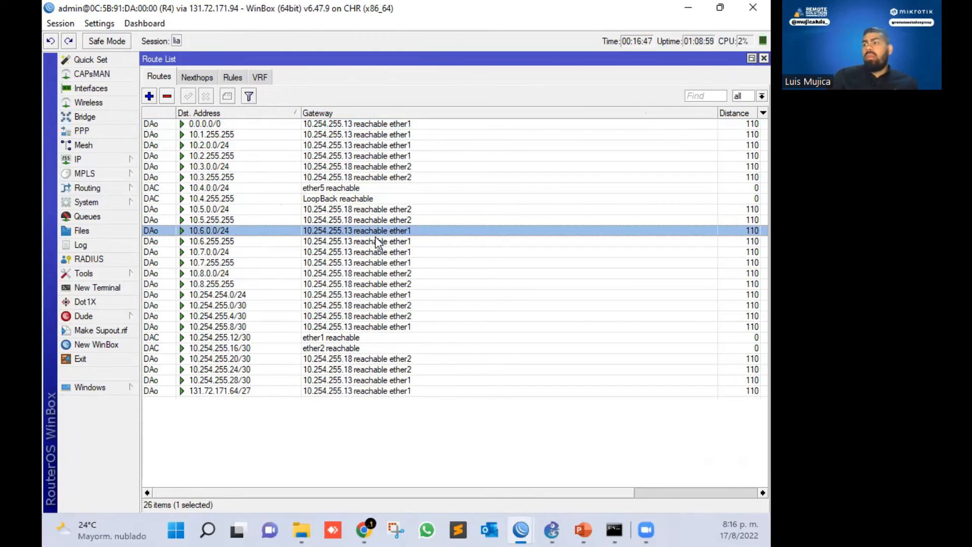
{"action": "left_click", "coordinate": [389, 252]}
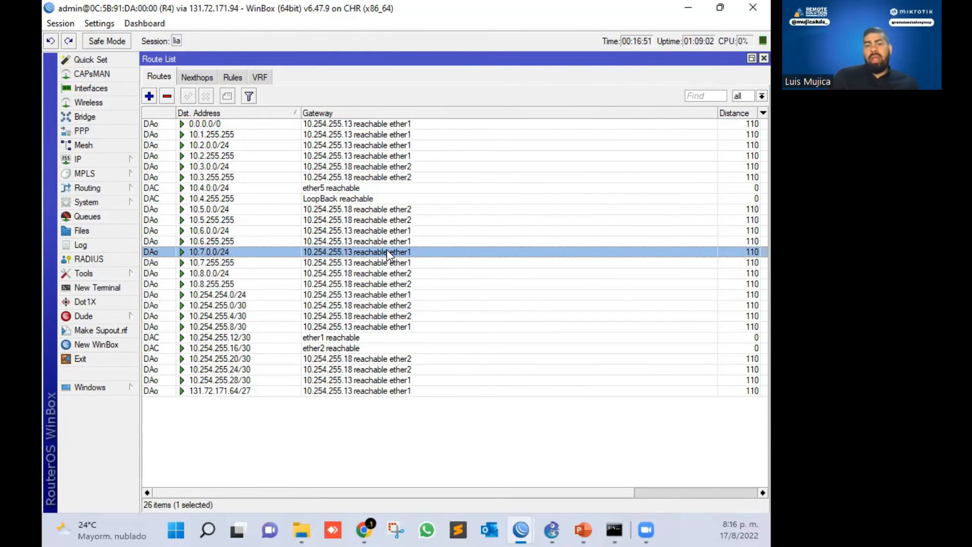
{"action": "left_click", "coordinate": [688, 8]}
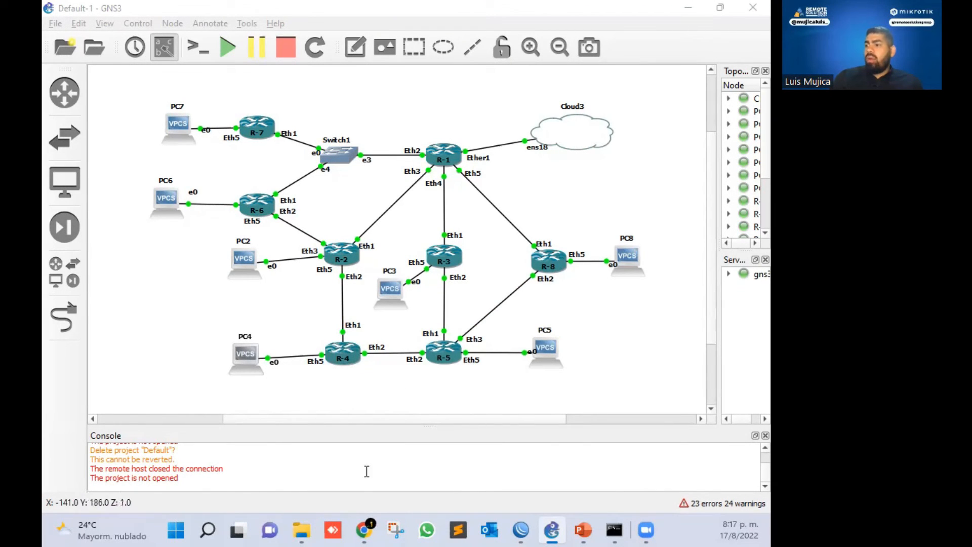
Draw a new link from R-2's Ether4 to R-4's Ether3 with the Add a link tool
{"action": "left_click", "coordinate": [63, 316]}
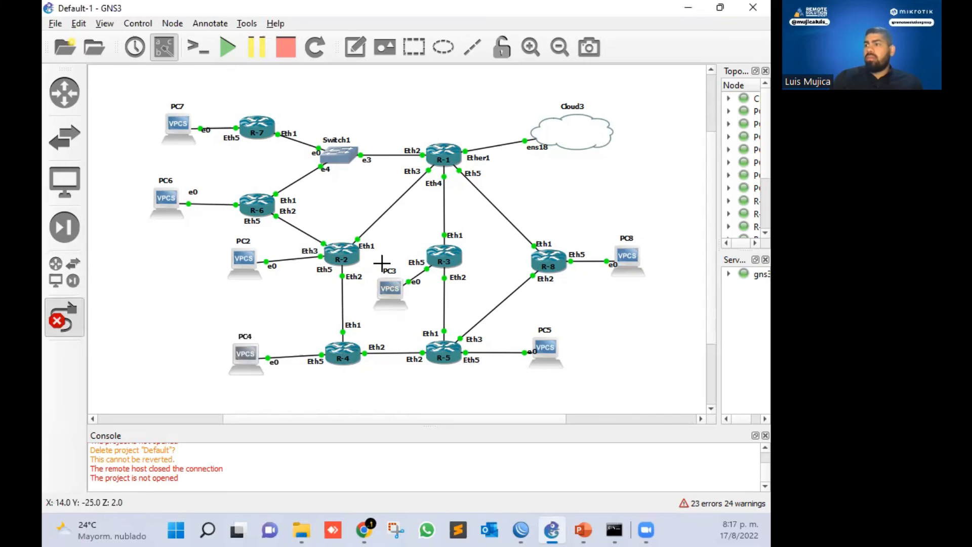
{"action": "left_click", "coordinate": [351, 254]}
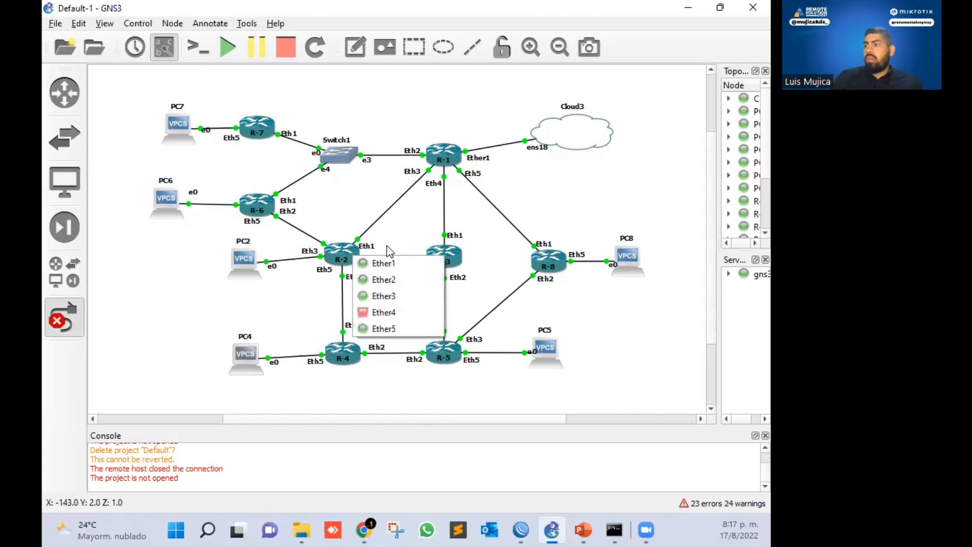
{"action": "left_click", "coordinate": [384, 312]}
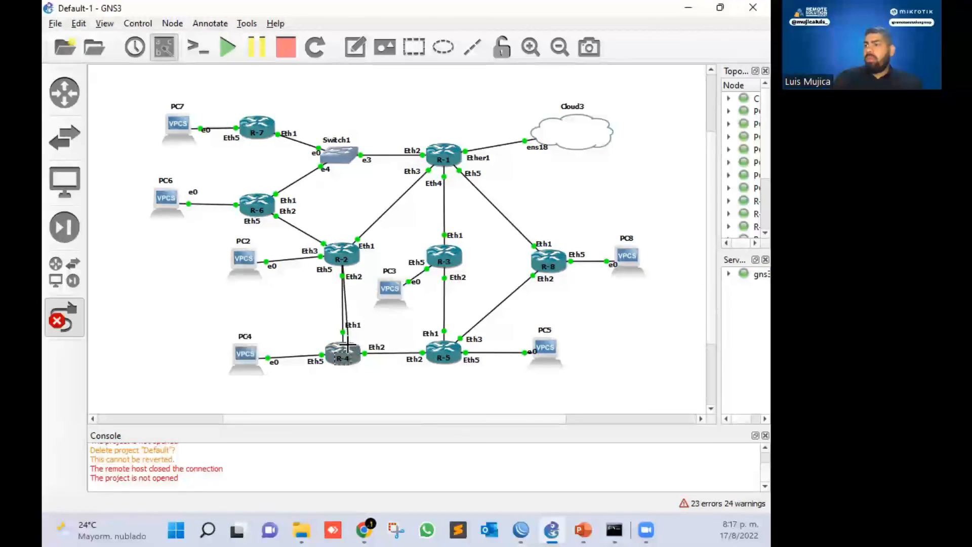
{"action": "left_click", "coordinate": [353, 340]}
{"action": "left_click", "coordinate": [387, 381]}
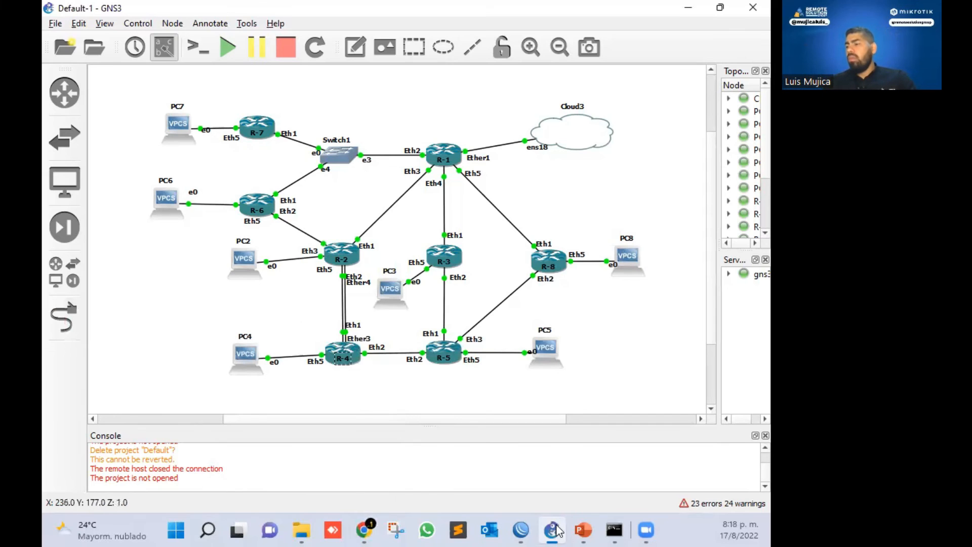
Switch to R2's WinBox session, close its OSPF window and open IP Addresses
{"action": "left_click", "coordinate": [521, 529]}
{"action": "left_click", "coordinate": [525, 435]}
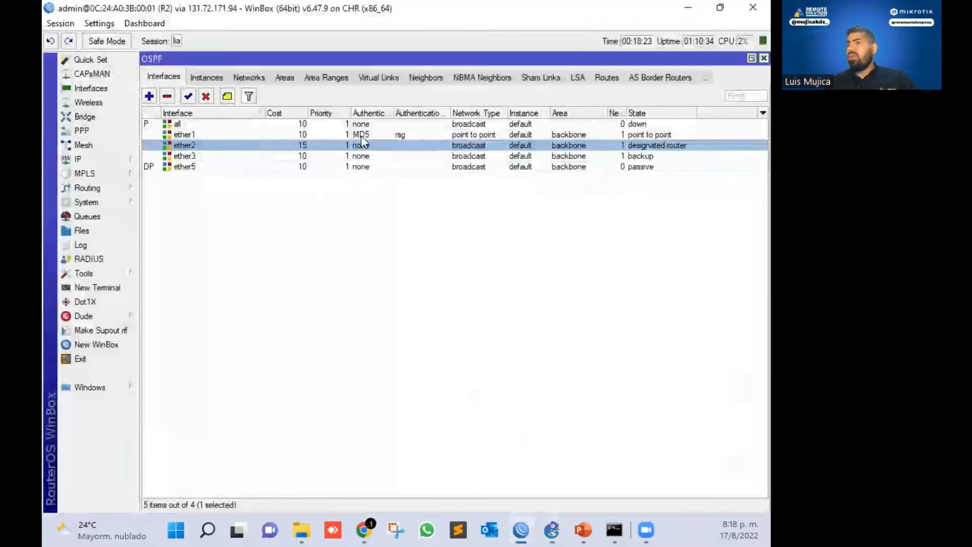
{"action": "key", "text": "Escape"}
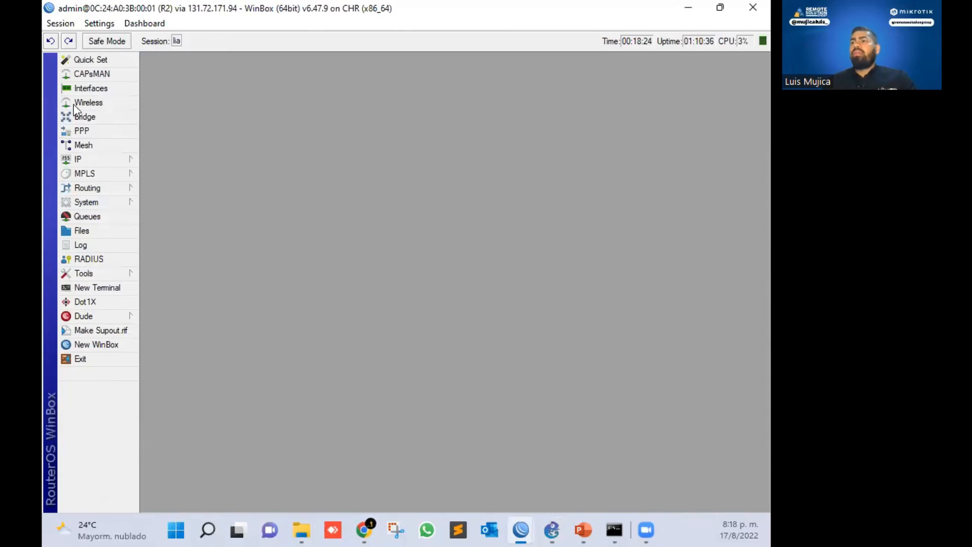
{"action": "left_click", "coordinate": [97, 160]}
{"action": "left_click", "coordinate": [165, 189]}
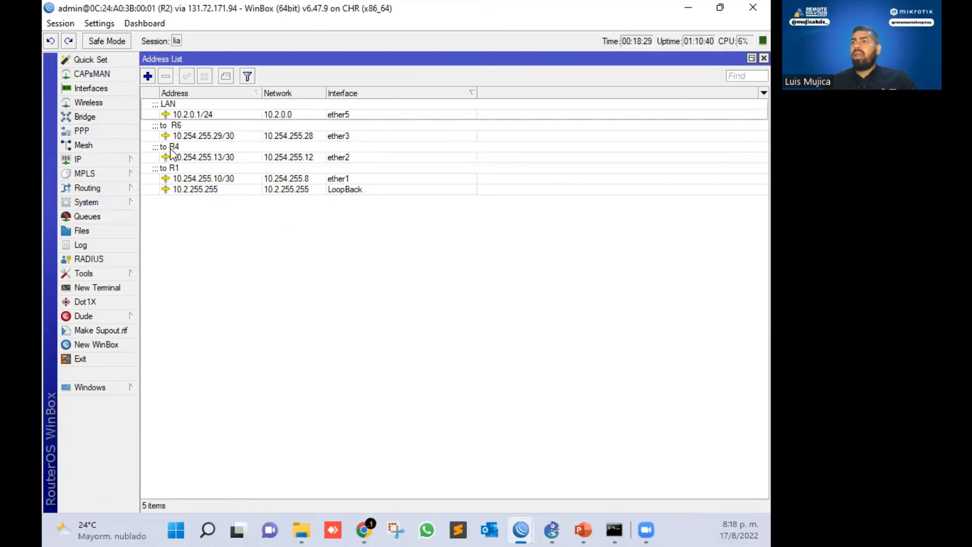
Add the address 10.2.255.1/30 on interface ether4
{"action": "left_click", "coordinate": [213, 155]}
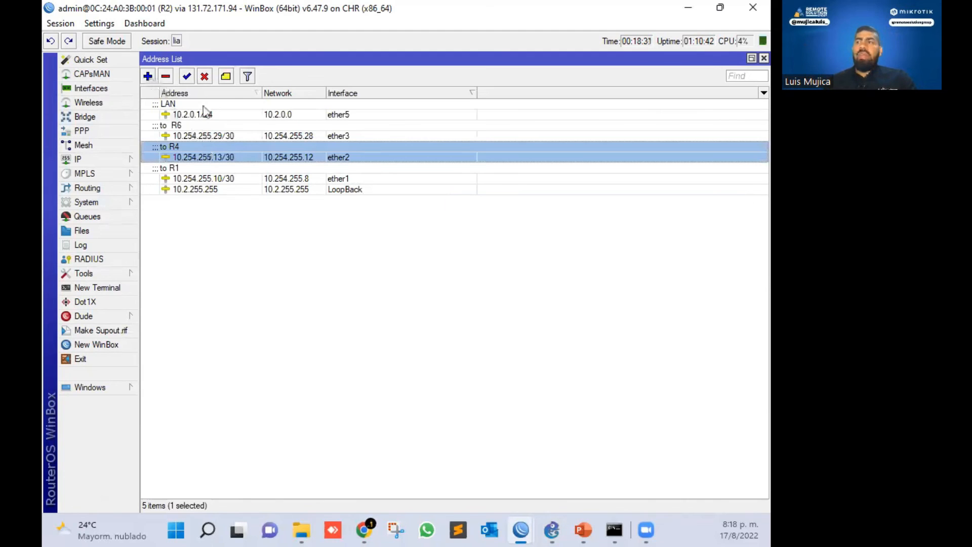
{"action": "left_click", "coordinate": [148, 76]}
{"action": "type", "text": "10.2.255.1/30"}
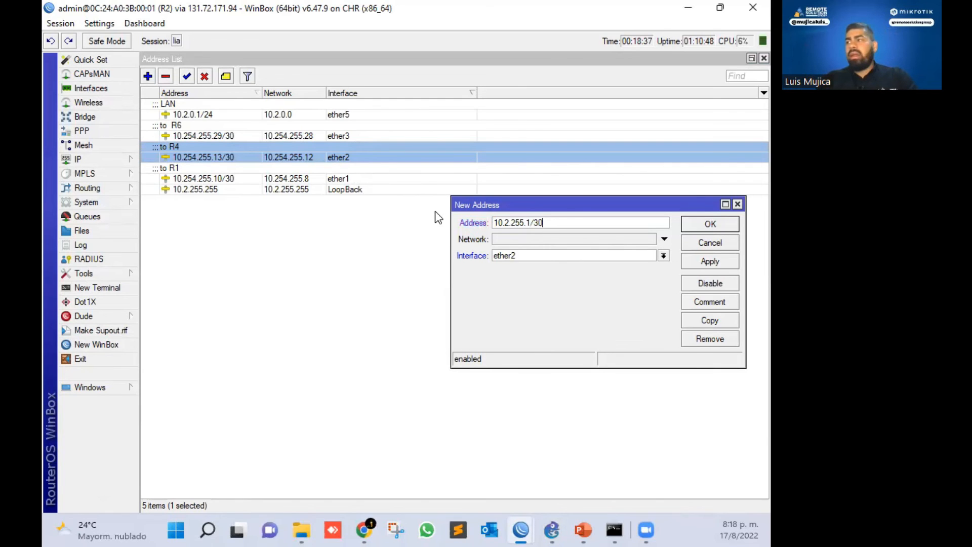
{"action": "key", "text": "Tab"}
{"action": "key", "text": "Tab"}
{"action": "key", "text": "alt+Down"}
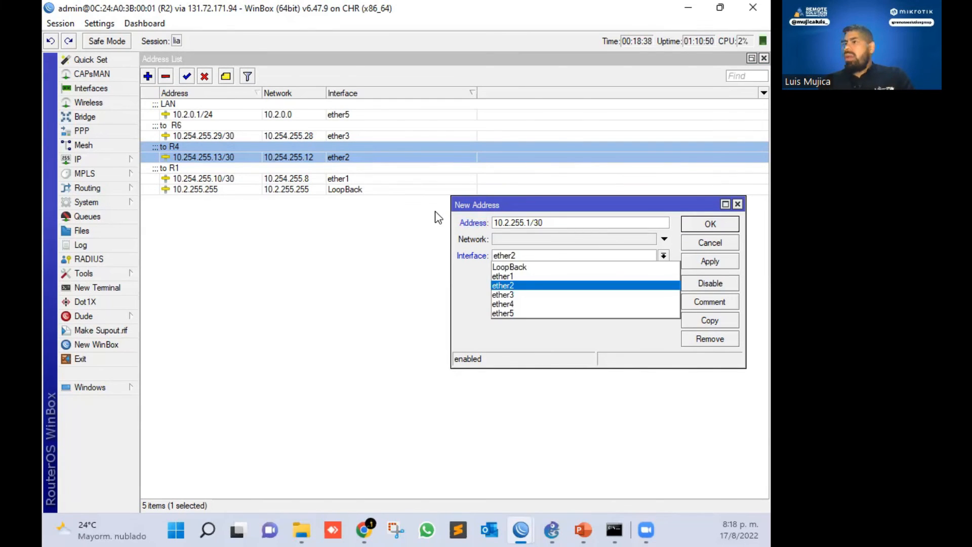
{"action": "key", "text": "Down"}
{"action": "key", "text": "Down"}
{"action": "key", "text": "Return"}
{"action": "key", "text": "Return"}
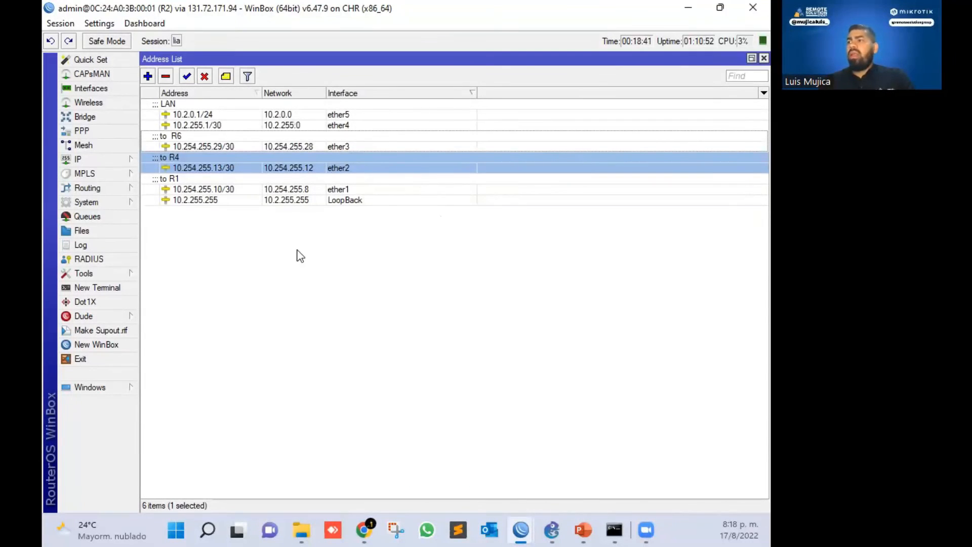
Label the new 10.2.255.1/30 address with the comment 'to R4 Back'
{"action": "left_click", "coordinate": [202, 125]}
{"action": "left_click", "coordinate": [226, 76]}
{"action": "type", "text": "to R4 Back"}
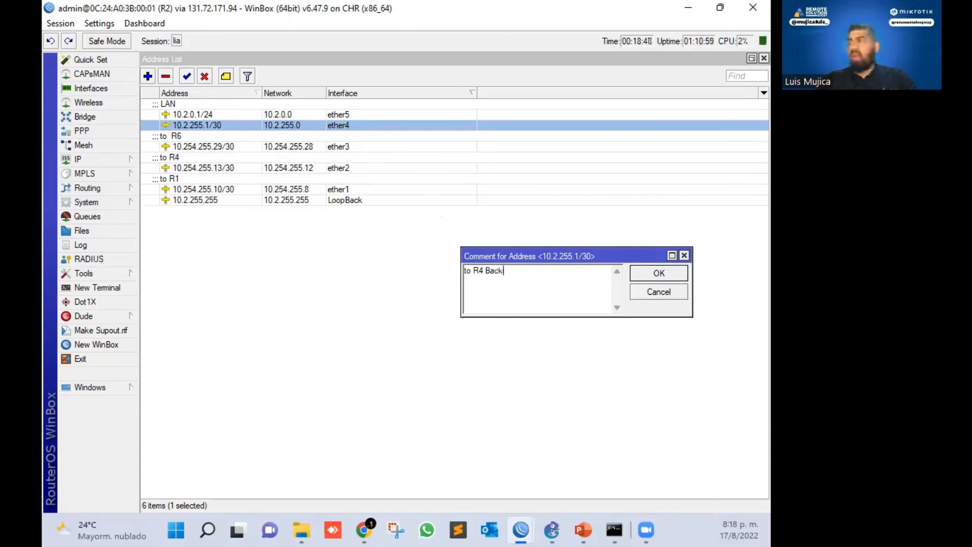
{"action": "key", "text": "Return"}
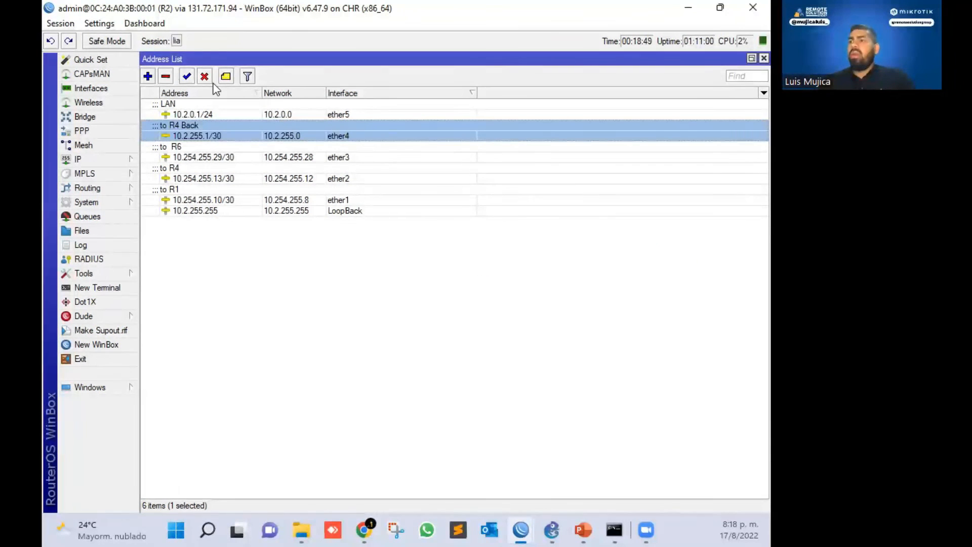
{"action": "left_click", "coordinate": [104, 188]}
Add the OSPF network 10.2.255.0/30 on R2
{"action": "left_click", "coordinate": [161, 246]}
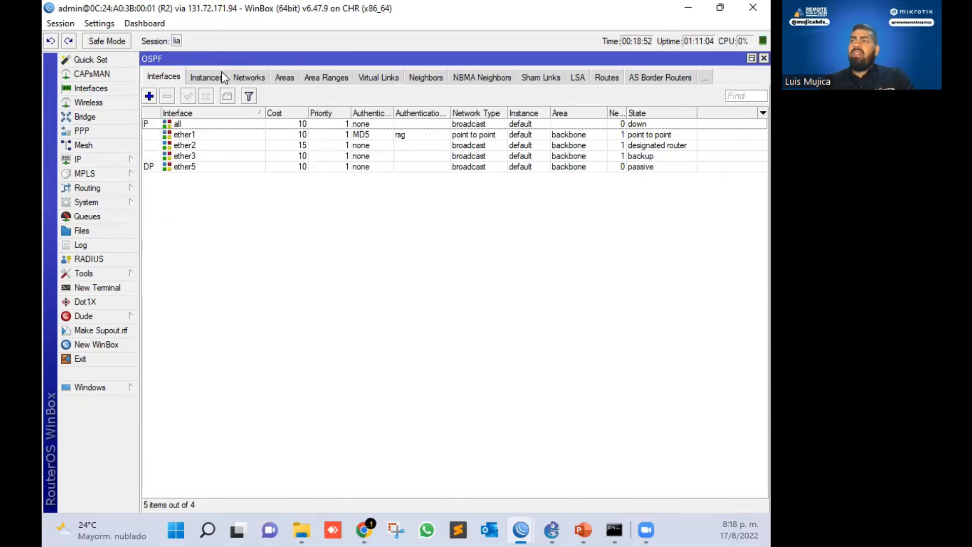
{"action": "left_click", "coordinate": [237, 77]}
{"action": "left_click", "coordinate": [149, 96]}
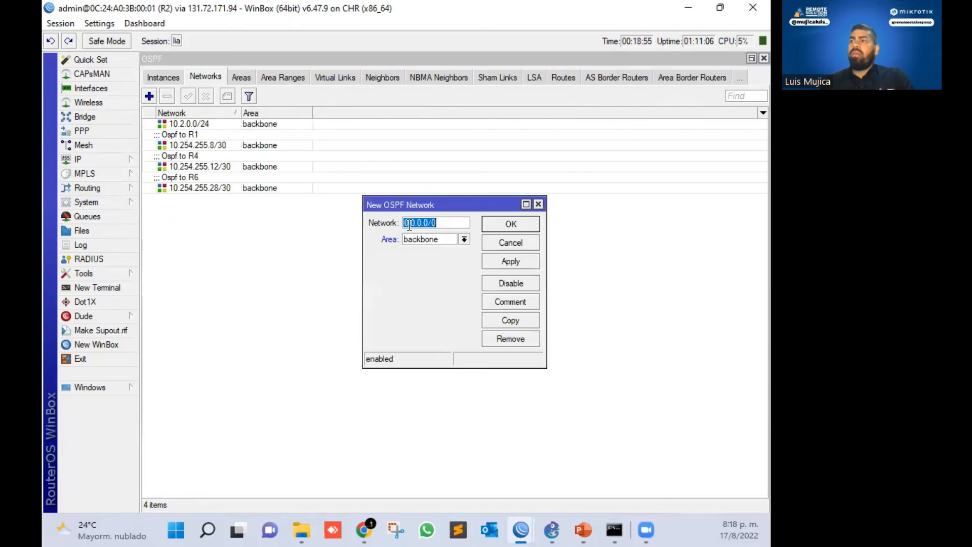
{"action": "type", "text": "10.2.255."}
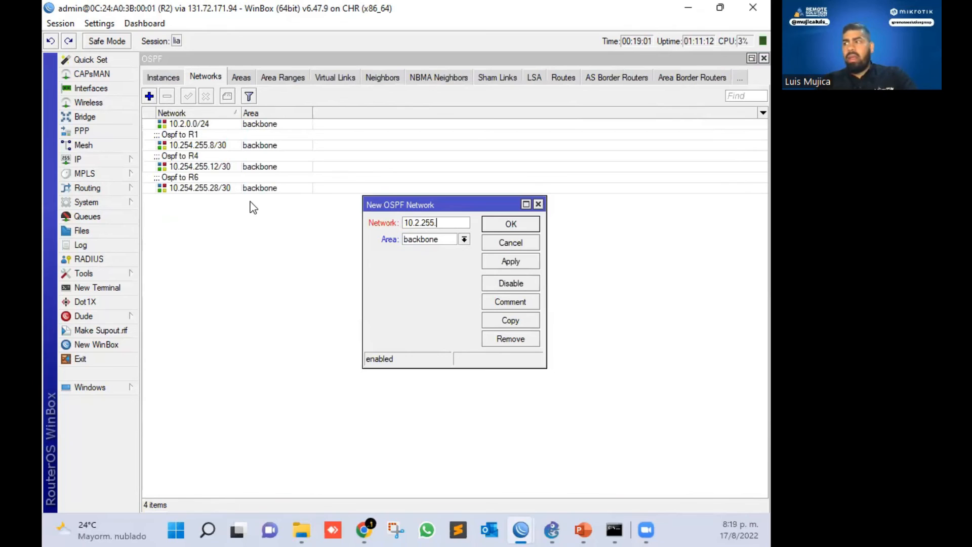
{"action": "type", "text": "0"}
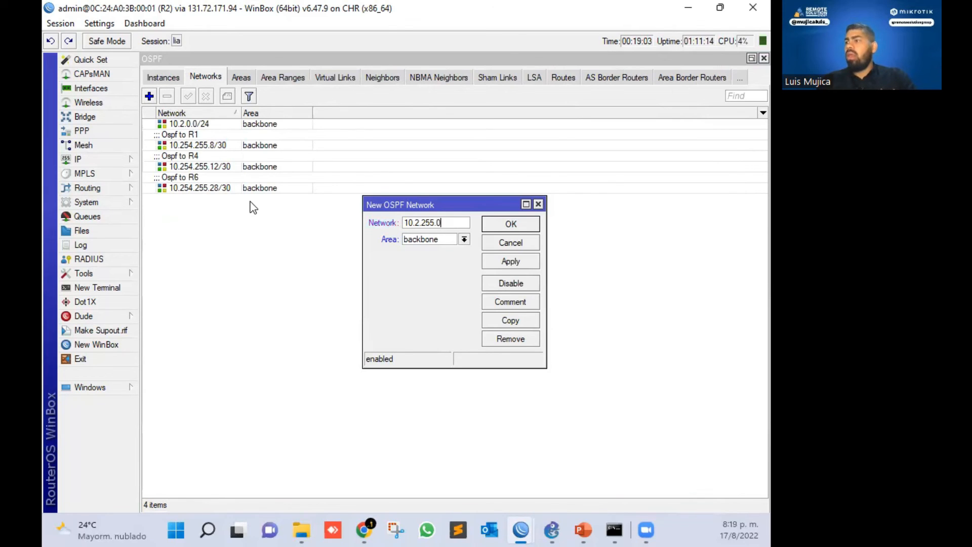
{"action": "type", "text": "/30"}
{"action": "key", "text": "Return"}
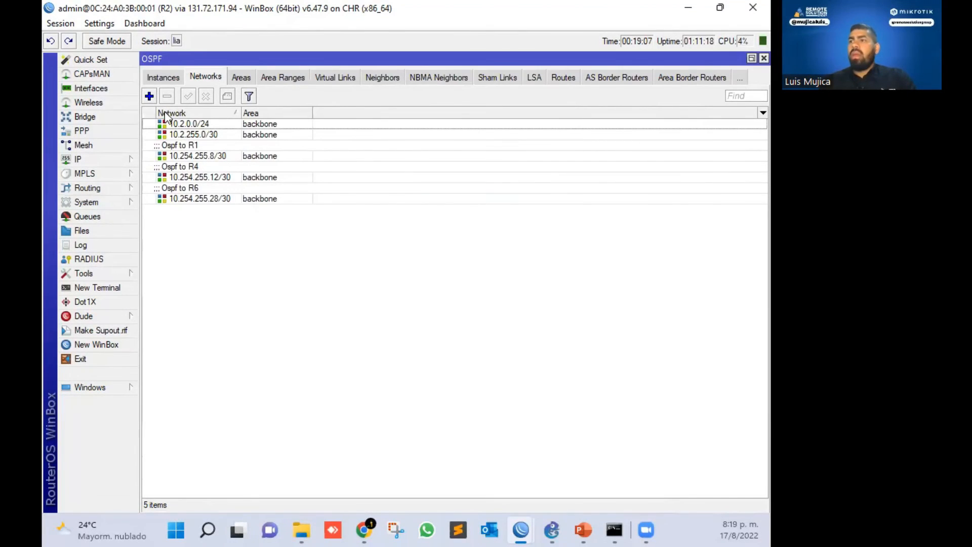
{"action": "left_click", "coordinate": [203, 134]}
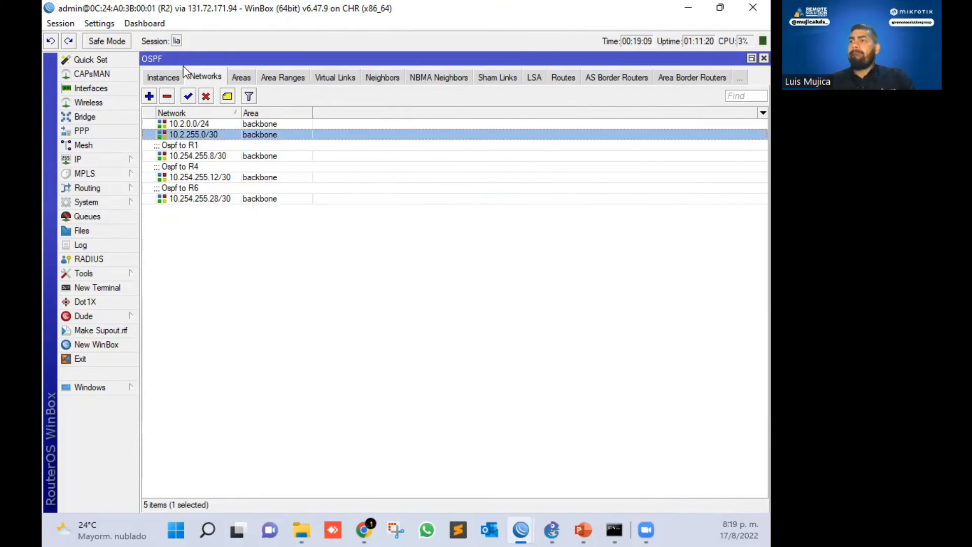
Make R2's ether4 OSPF interface non-passive
{"action": "left_click", "coordinate": [150, 81]}
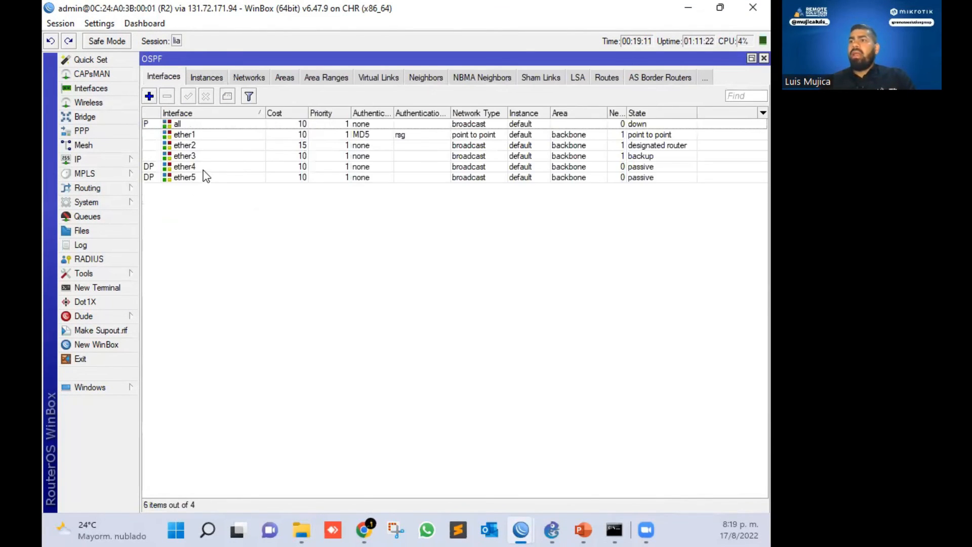
{"action": "left_click", "coordinate": [178, 166]}
{"action": "double_click", "coordinate": [175, 166]}
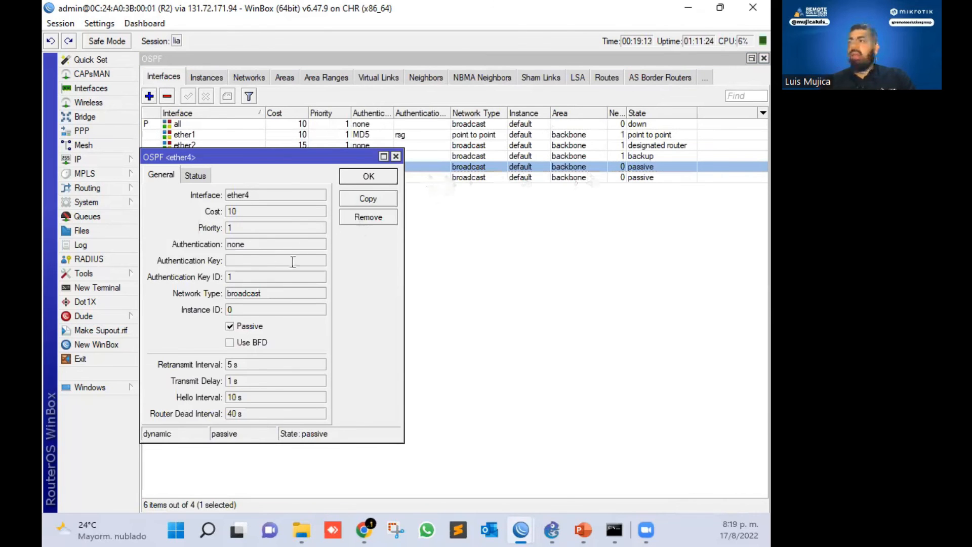
{"action": "left_click", "coordinate": [375, 198]}
{"action": "left_click", "coordinate": [247, 342]}
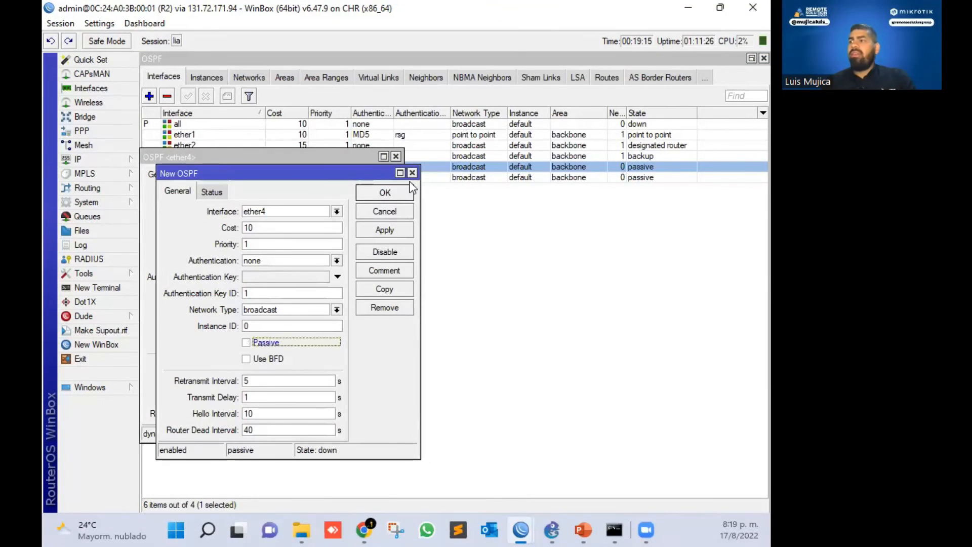
{"action": "left_click", "coordinate": [393, 188]}
{"action": "left_click", "coordinate": [381, 180]}
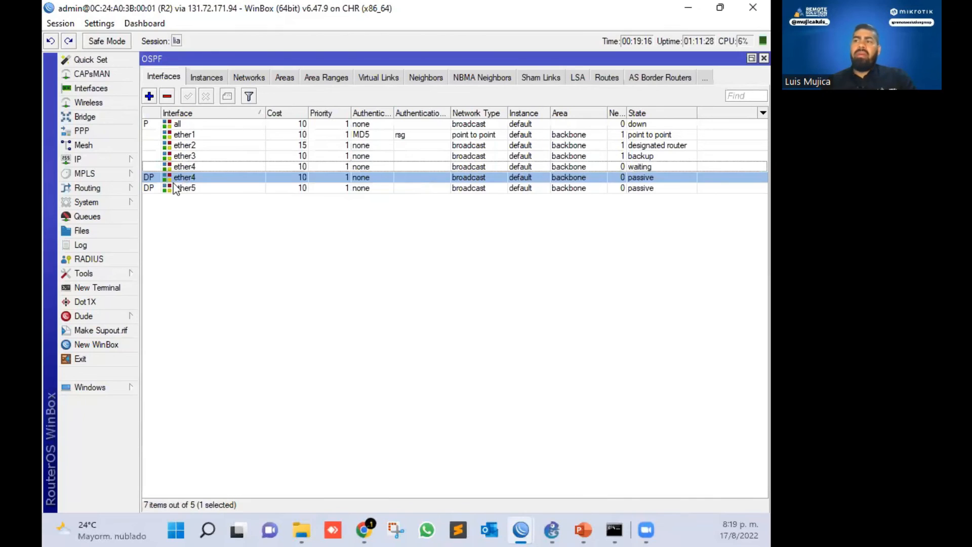
{"action": "left_click", "coordinate": [187, 125]}
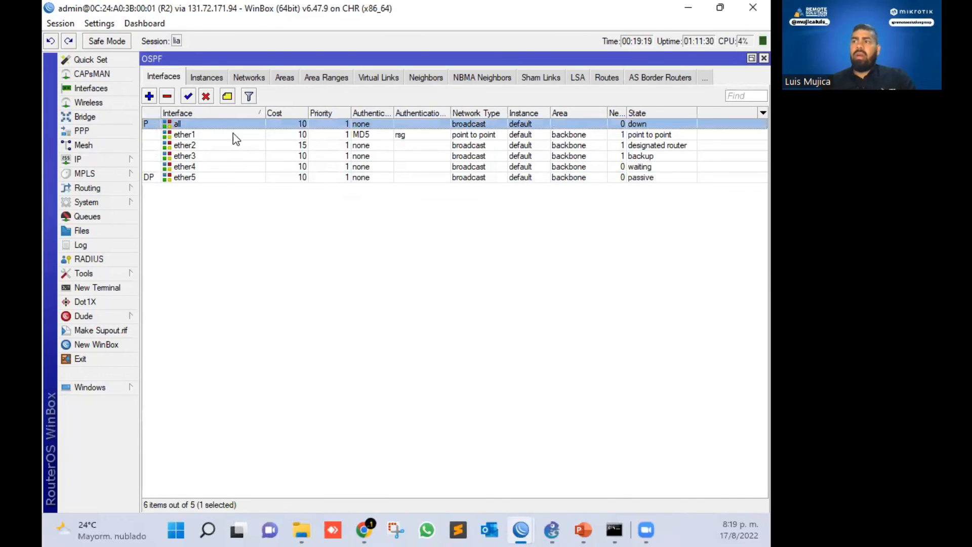
Hide the R2 WinBox session and bring up R4's session
{"action": "left_click", "coordinate": [688, 8]}
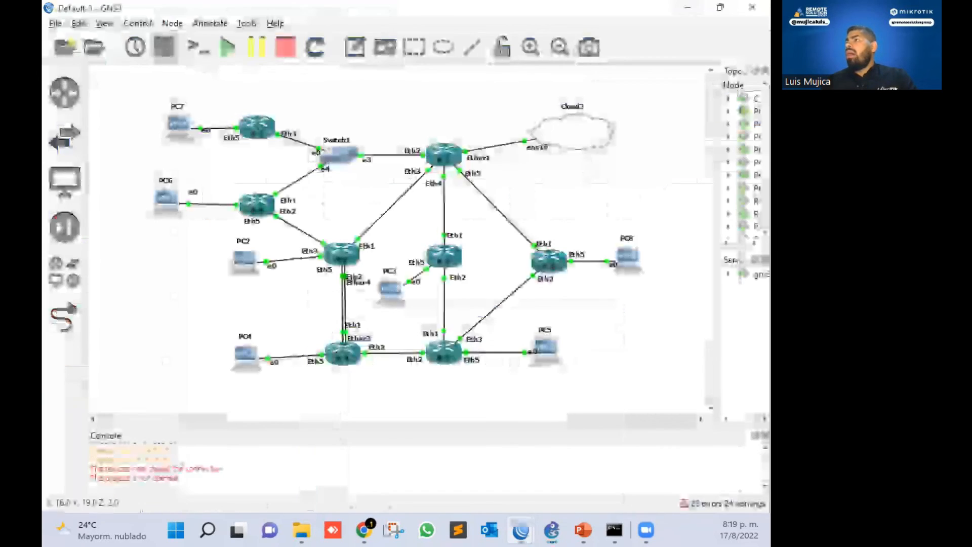
{"action": "mouse_move", "coordinate": [521, 530]}
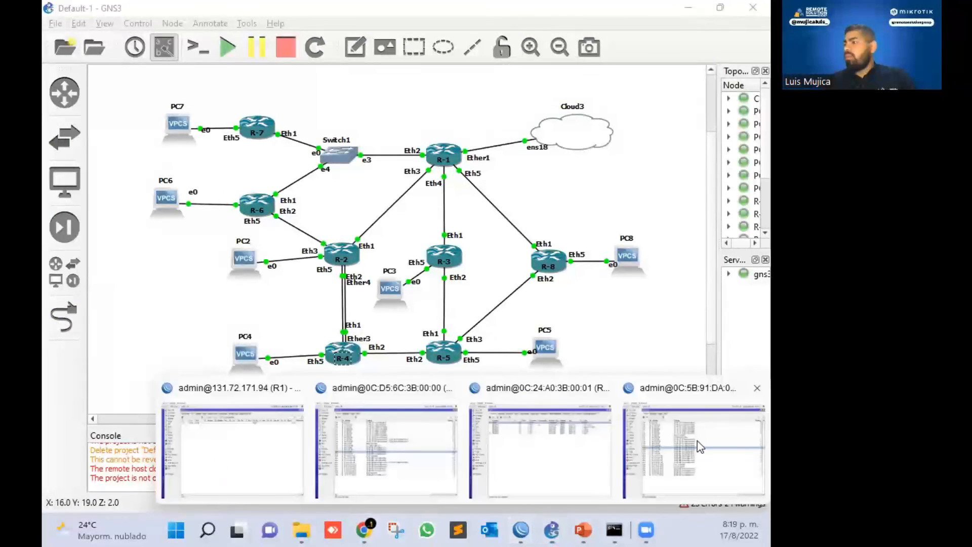
{"action": "left_click", "coordinate": [722, 429]}
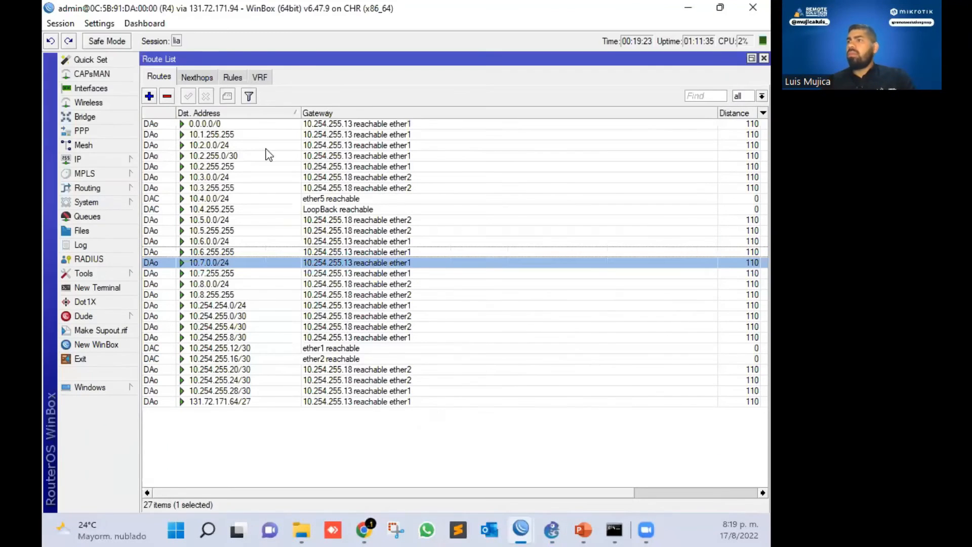
Return to R4's WinBox session and open its IP Address List
{"action": "left_click", "coordinate": [103, 157]}
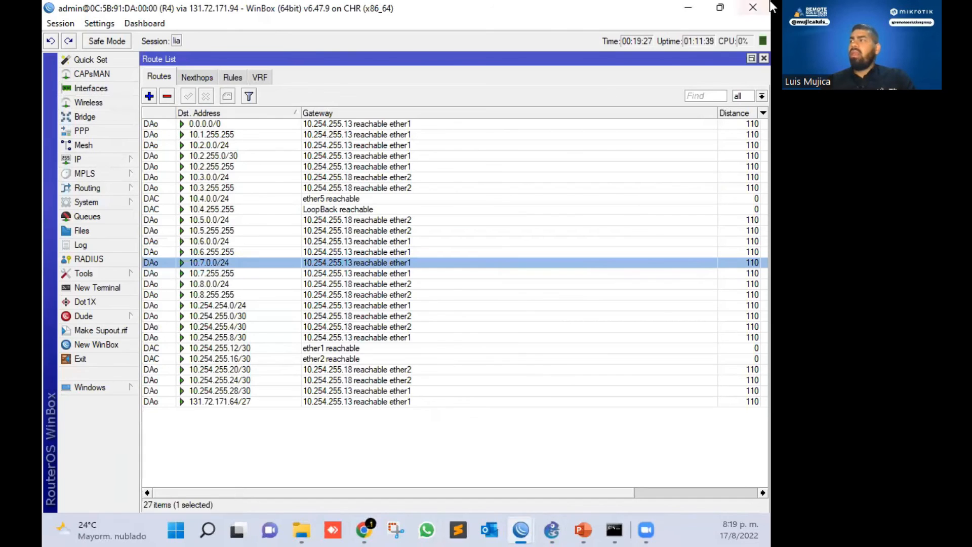
{"action": "left_click", "coordinate": [688, 8]}
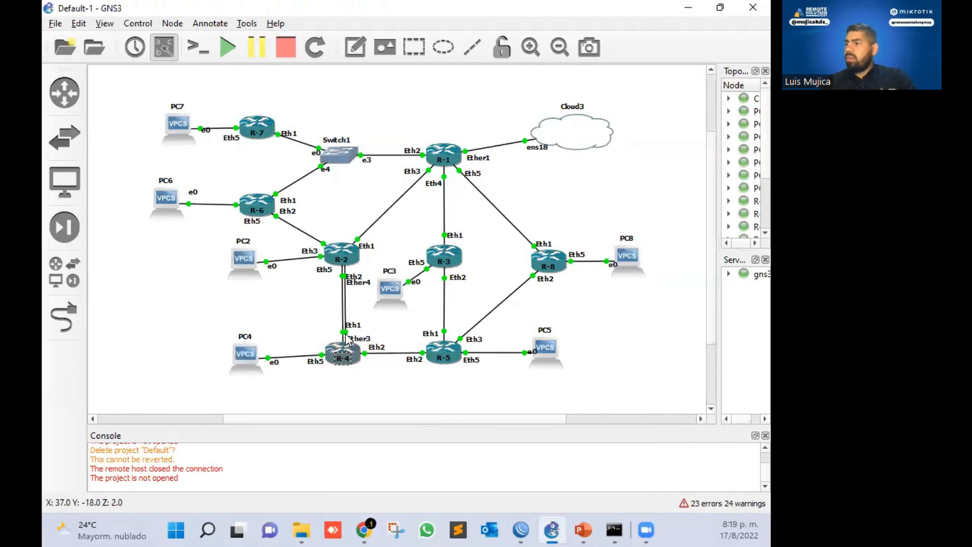
{"action": "mouse_move", "coordinate": [521, 530]}
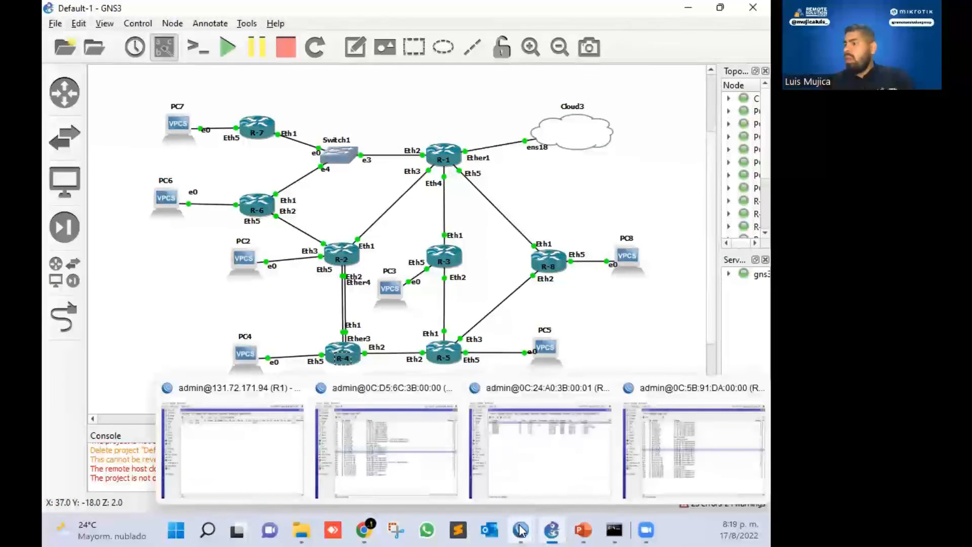
{"action": "left_click", "coordinate": [704, 459]}
{"action": "left_click", "coordinate": [89, 161]}
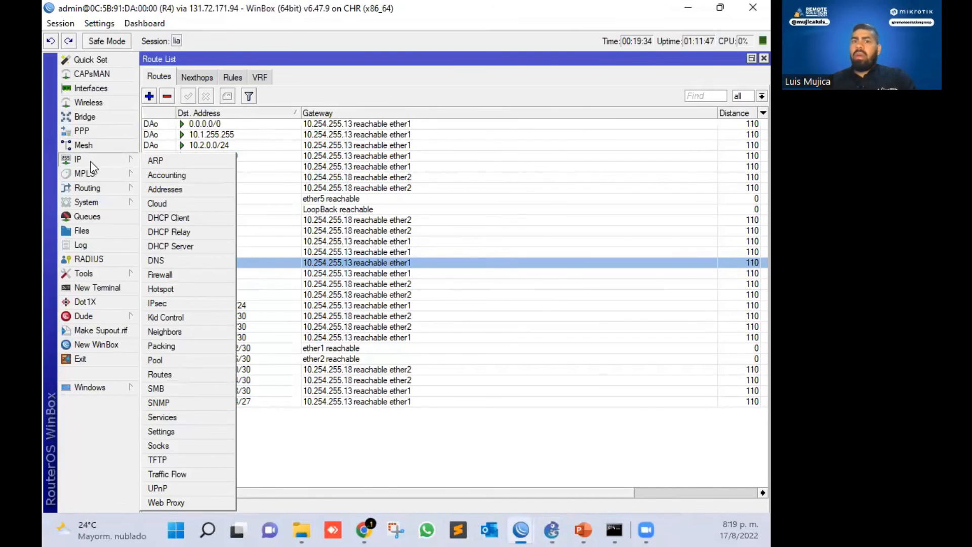
{"action": "left_click", "coordinate": [159, 375]}
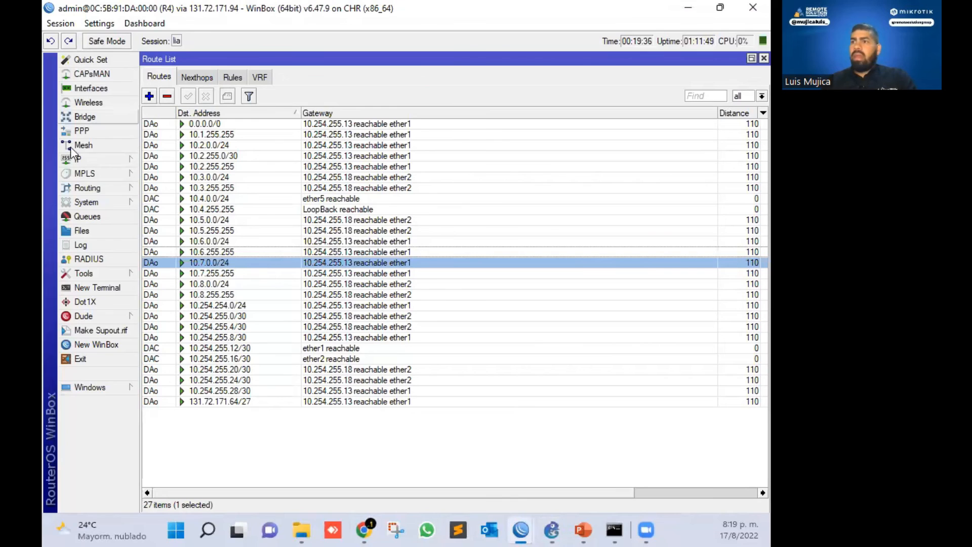
{"action": "left_click", "coordinate": [77, 159]}
Add 10.2.255.2/30 on R4's ether3 with the comment 'to R2 Back'
{"action": "left_click", "coordinate": [195, 191]}
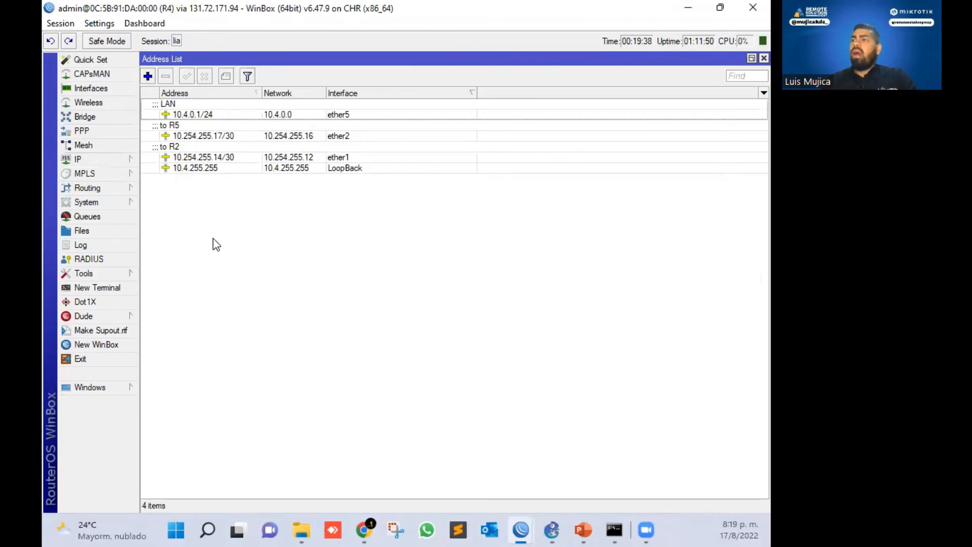
{"action": "left_click", "coordinate": [148, 76]}
{"action": "type", "text": "10.2.255.2/30"}
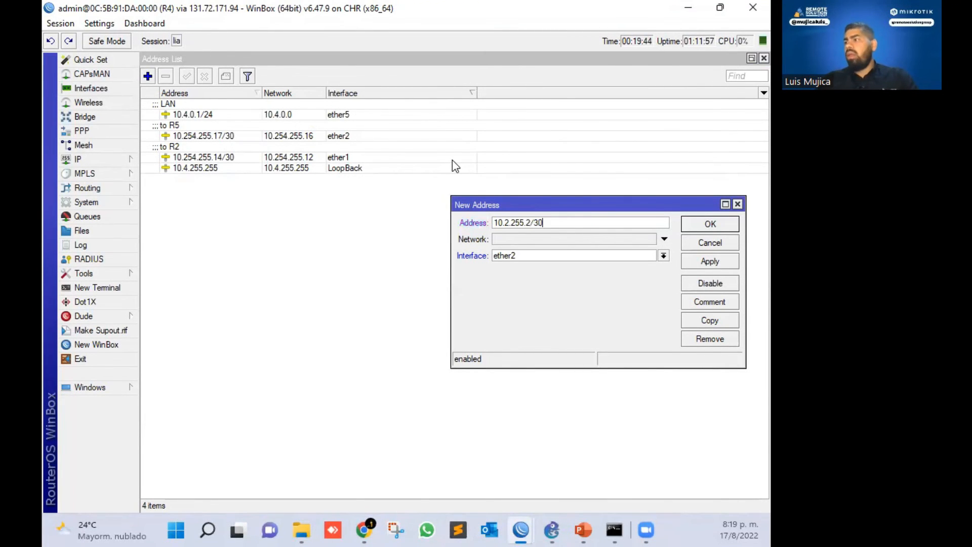
{"action": "key", "text": "Tab"}
{"action": "key", "text": "Down"}
{"action": "key", "text": "Down"}
{"action": "key", "text": "Return"}
{"action": "key", "text": "Tab"}
{"action": "key", "text": "Tab"}
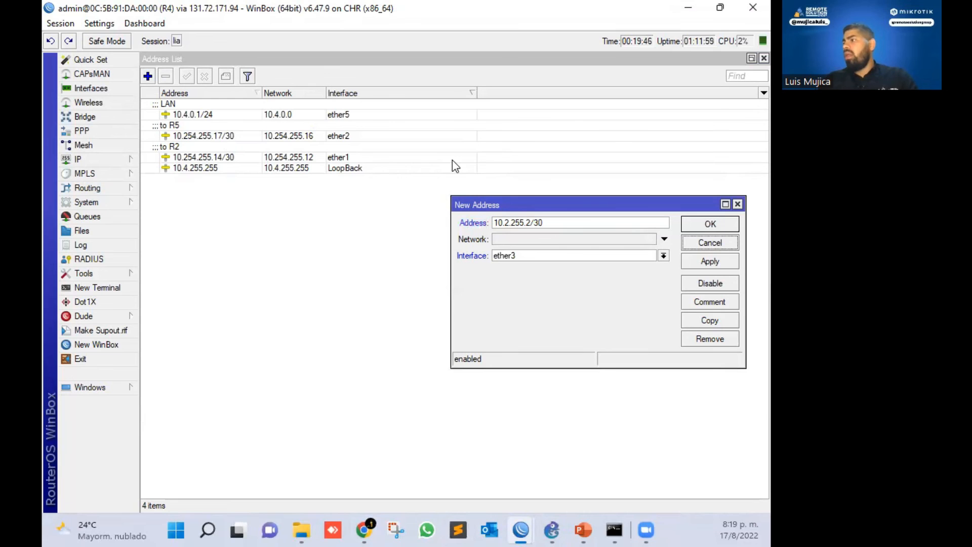
{"action": "key", "text": "Tab"}
{"action": "key", "text": "space"}
{"action": "key", "text": "Tab"}
{"action": "key", "text": "Tab"}
{"action": "key", "text": "space"}
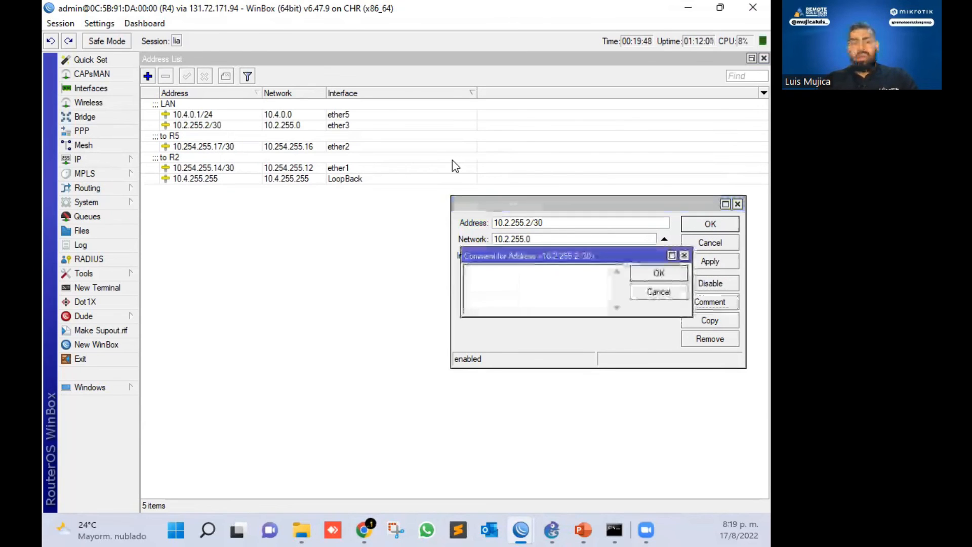
{"action": "type", "text": "to R2"}
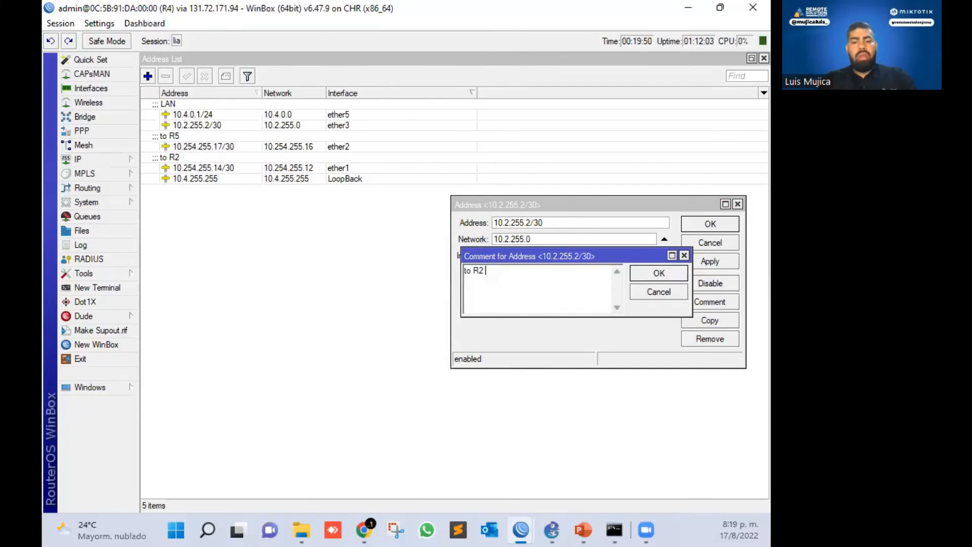
{"action": "key", "text": "Return"}
{"action": "key", "text": "Return"}
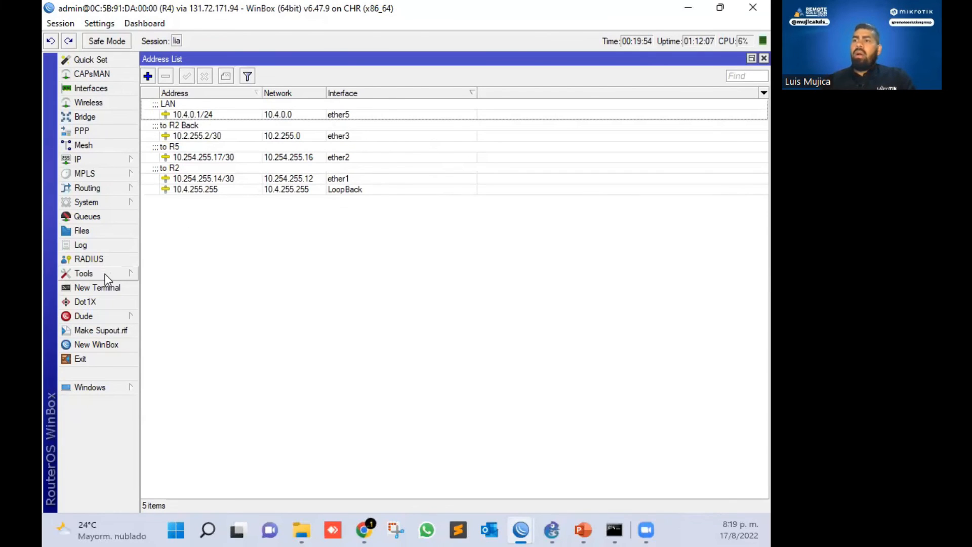
Ping 10.2.255.1 from R4 and confirm replies arrive without loss
{"action": "left_click", "coordinate": [86, 273]}
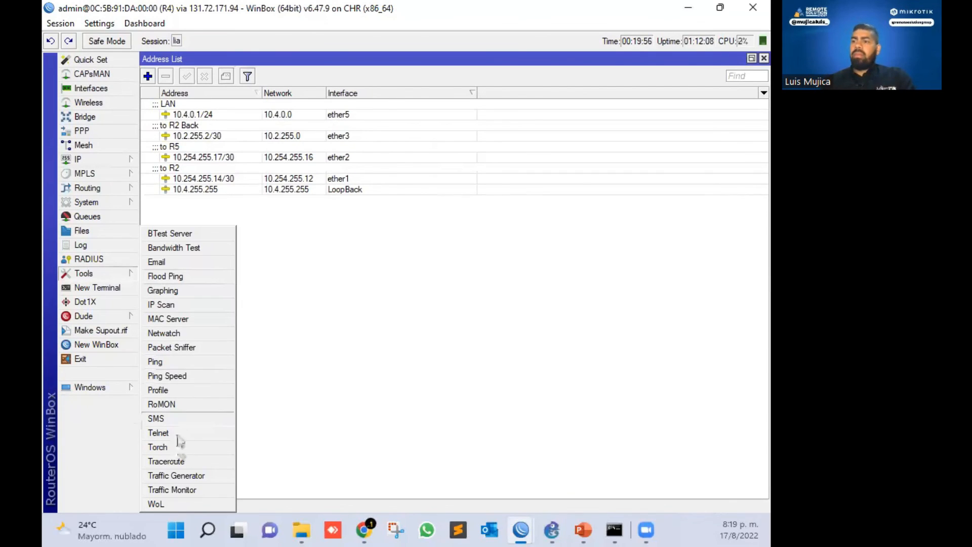
{"action": "left_click", "coordinate": [191, 362]}
{"action": "type", "text": "10.2"}
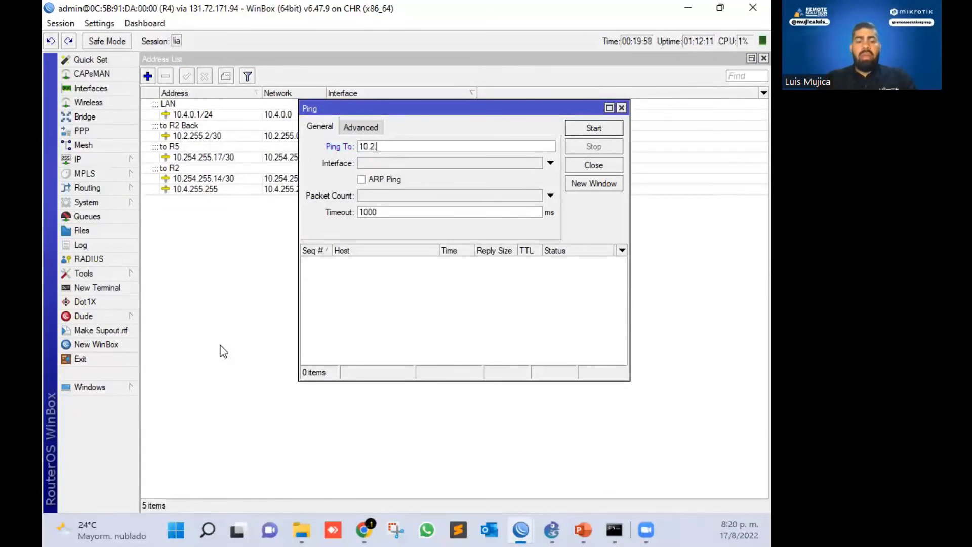
{"action": "type", "text": ".255.1"}
{"action": "key", "text": "Return"}
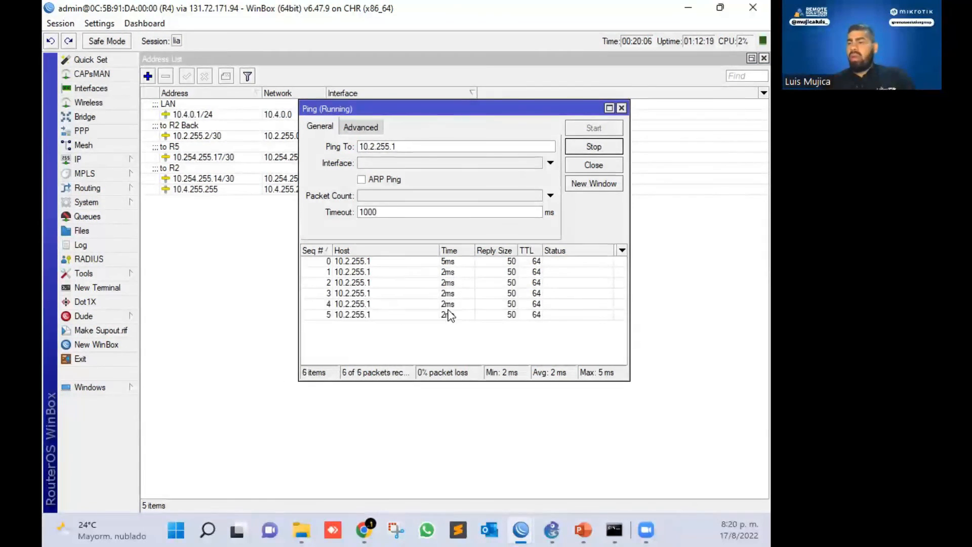
{"action": "left_click", "coordinate": [612, 148]}
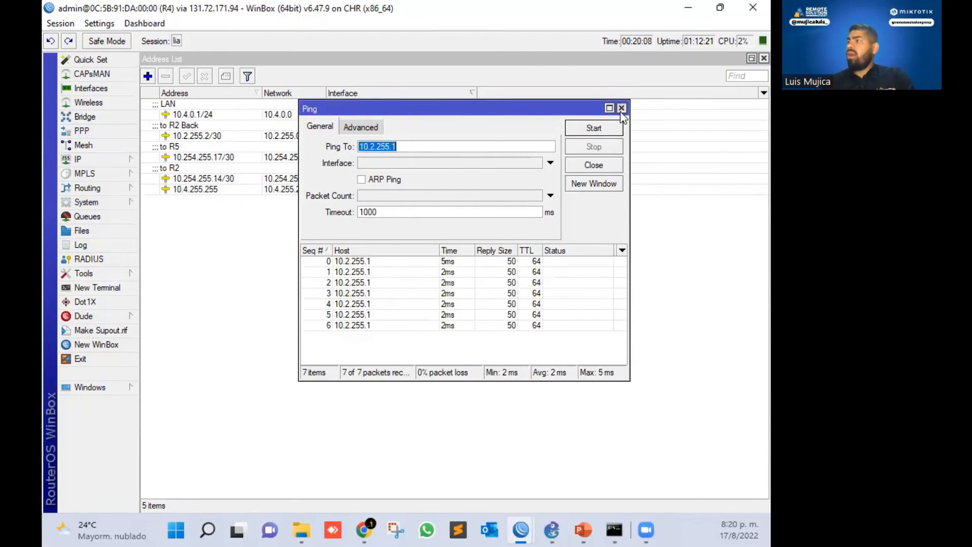
{"action": "left_click", "coordinate": [621, 107]}
{"action": "left_click", "coordinate": [101, 188]}
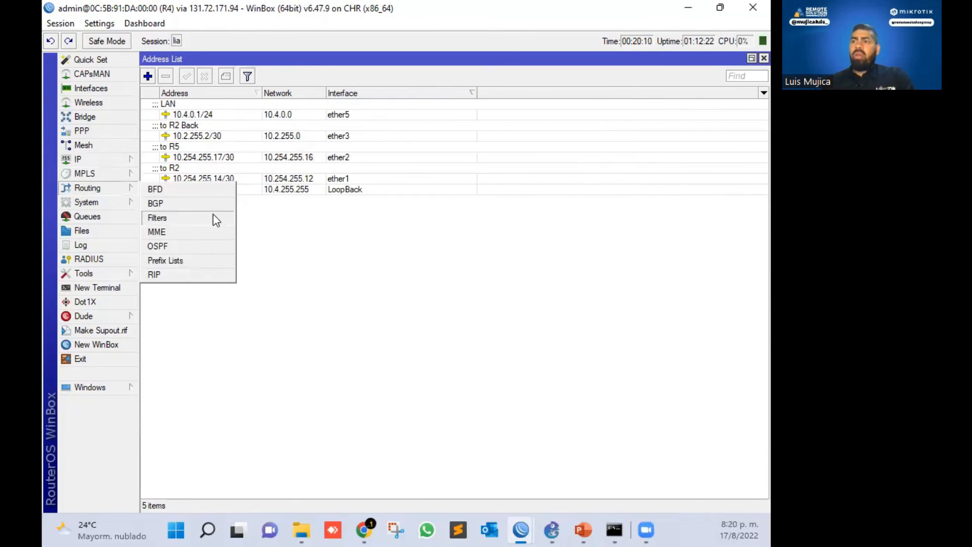
Add the OSPF network 10.2.255.0/30 on R4
{"action": "left_click", "coordinate": [205, 246]}
{"action": "left_click", "coordinate": [265, 77]}
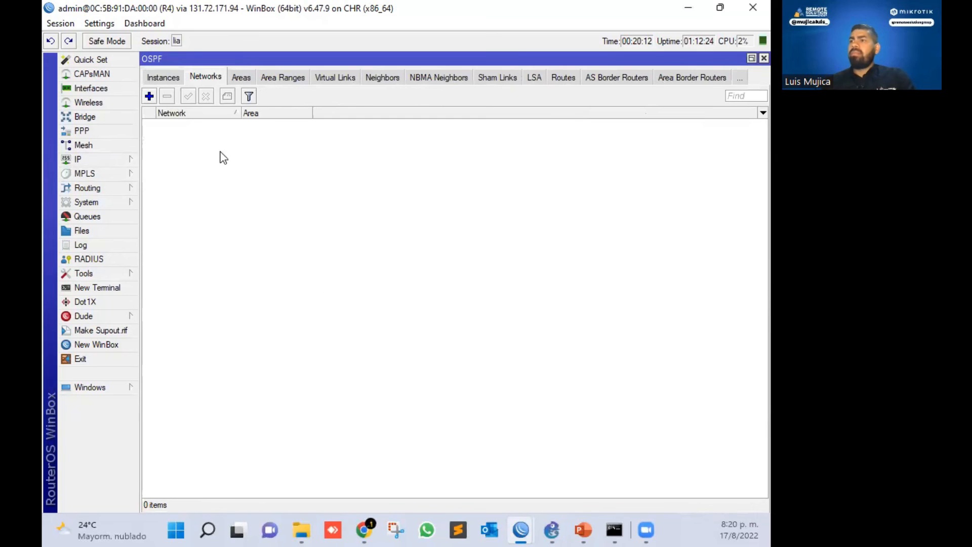
{"action": "left_click", "coordinate": [149, 97]}
{"action": "type", "text": "10.2.255."}
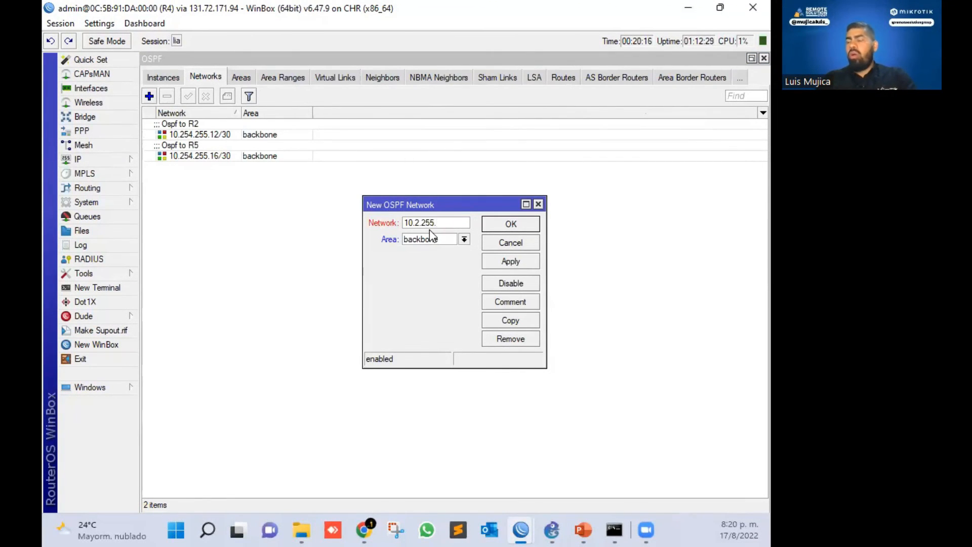
{"action": "type", "text": "0/30"}
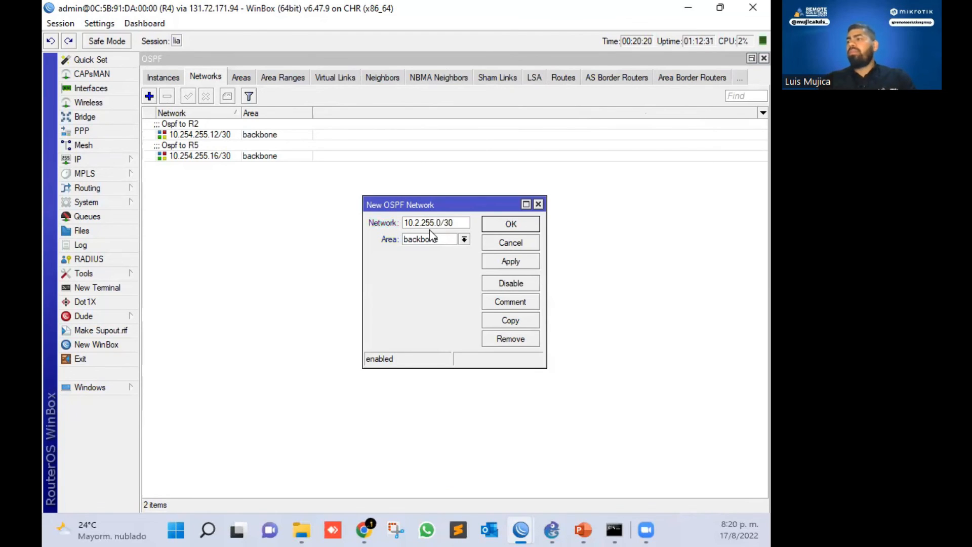
{"action": "key", "text": "Return"}
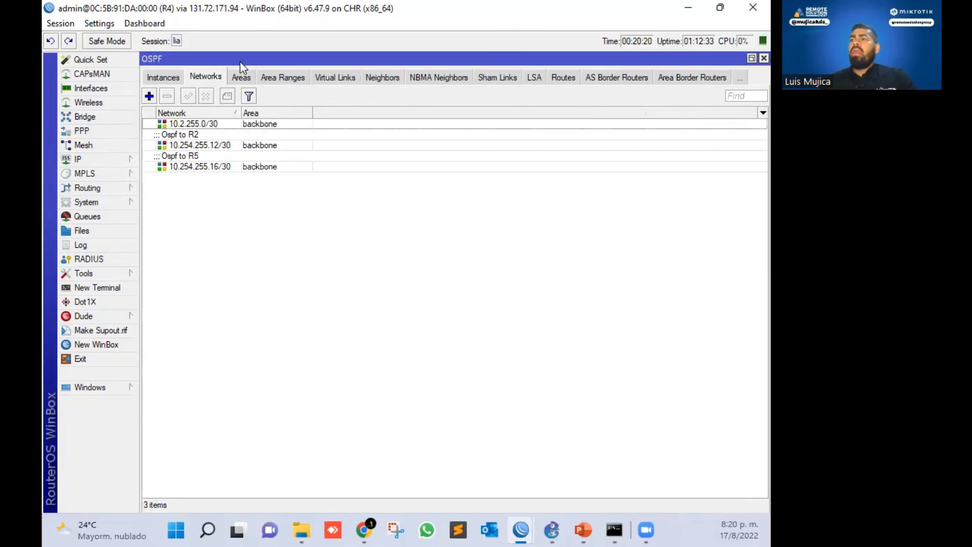
Set the network type of R4's ether3 OSPF interface to point to point
{"action": "left_click", "coordinate": [163, 77]}
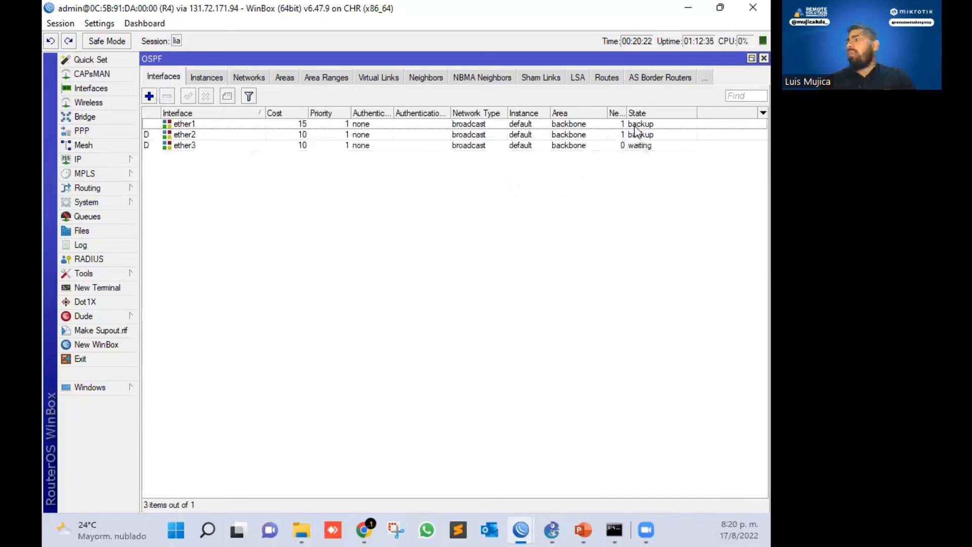
{"action": "left_click", "coordinate": [612, 134]}
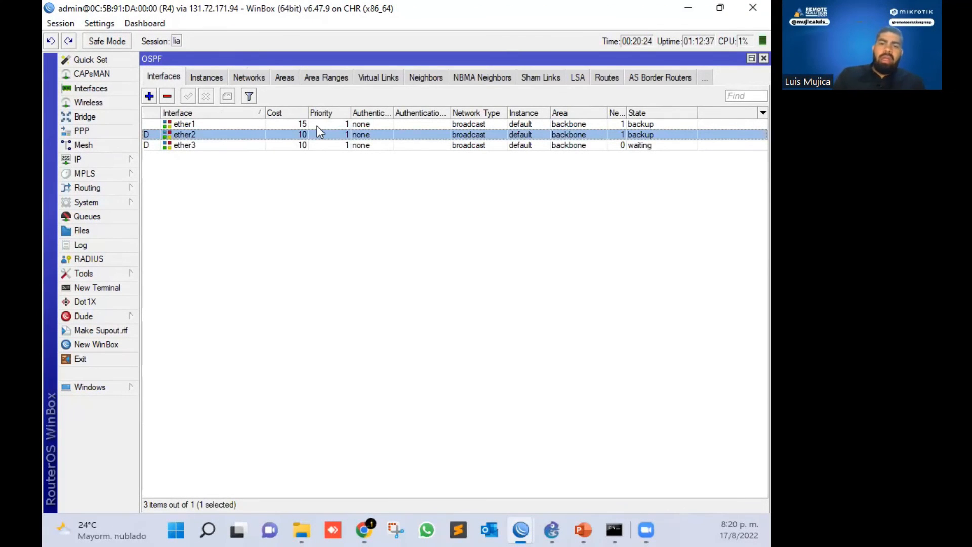
{"action": "left_click", "coordinate": [218, 146]}
{"action": "double_click", "coordinate": [217, 146]}
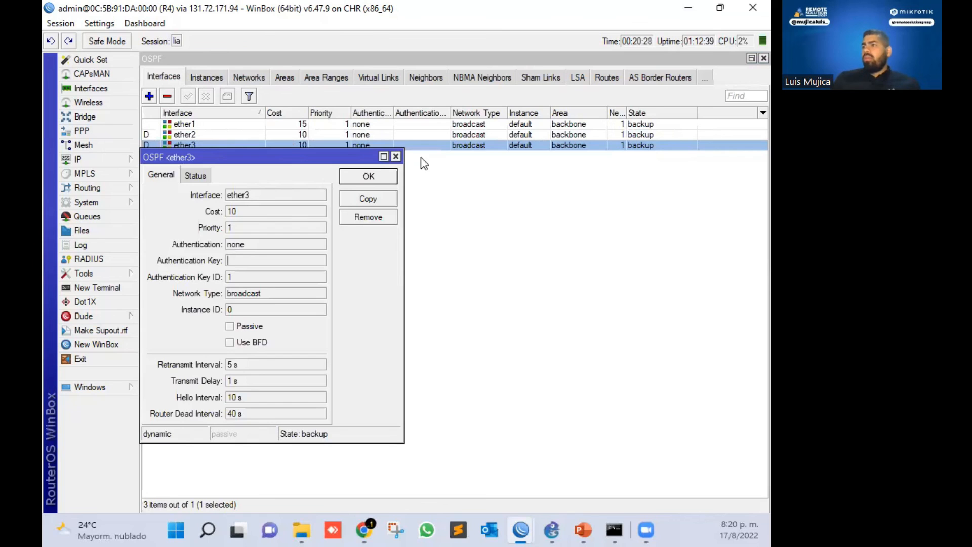
{"action": "left_click", "coordinate": [375, 199]}
{"action": "left_click", "coordinate": [267, 213]}
{"action": "left_click", "coordinate": [266, 257]}
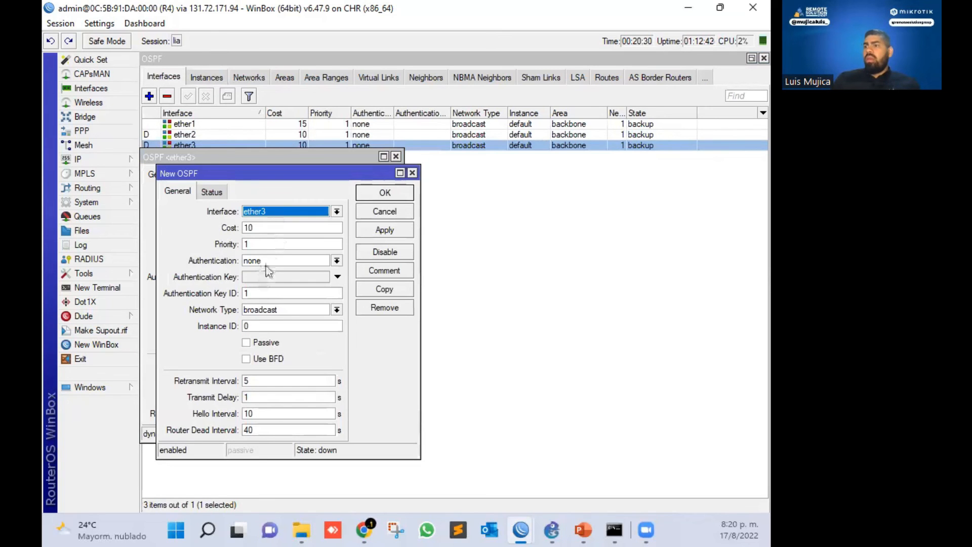
{"action": "left_click", "coordinate": [269, 310]}
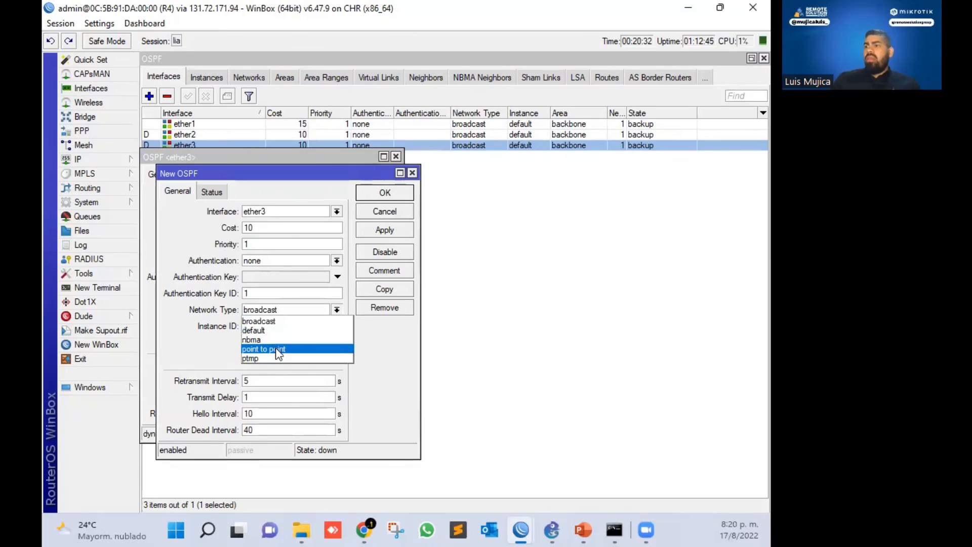
{"action": "left_click", "coordinate": [273, 349]}
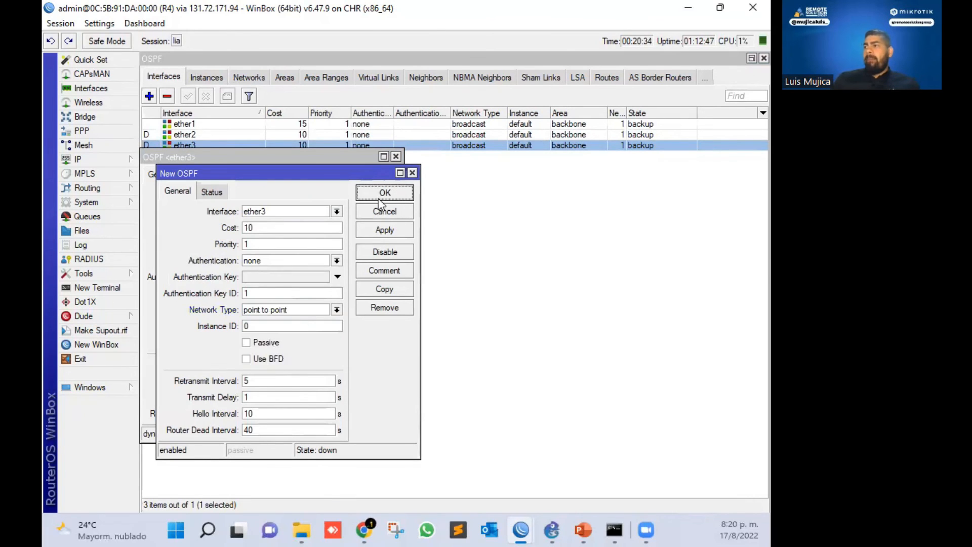
{"action": "left_click", "coordinate": [379, 198]}
{"action": "left_click", "coordinate": [385, 175]}
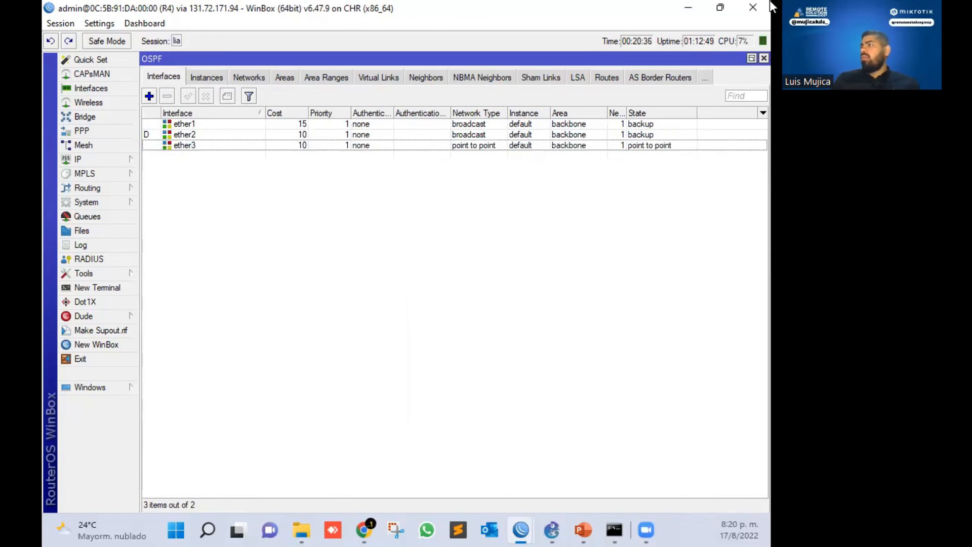
{"action": "left_click", "coordinate": [549, 530]}
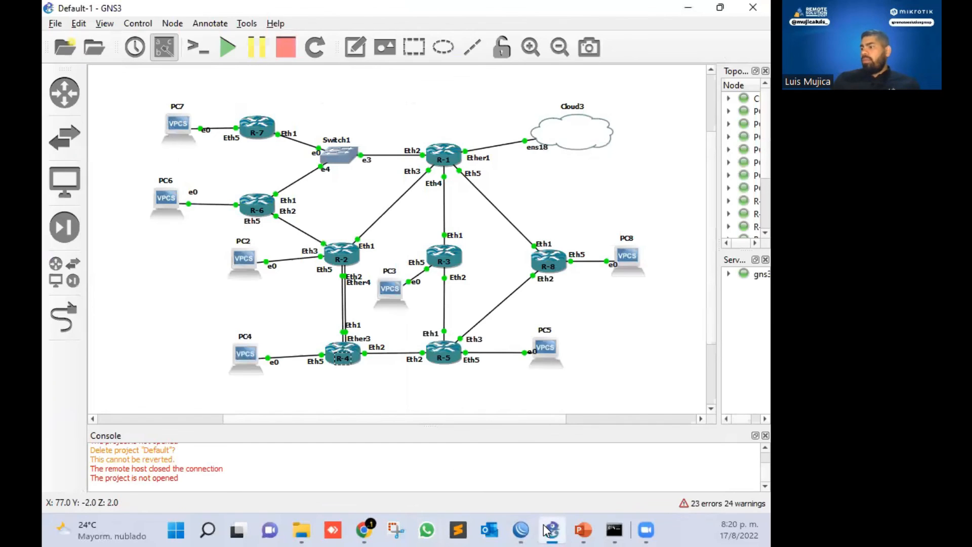
On R2, set ether4's OSPF network type to point to point with authentication none
{"action": "mouse_move", "coordinate": [521, 529]}
{"action": "left_click", "coordinate": [564, 436]}
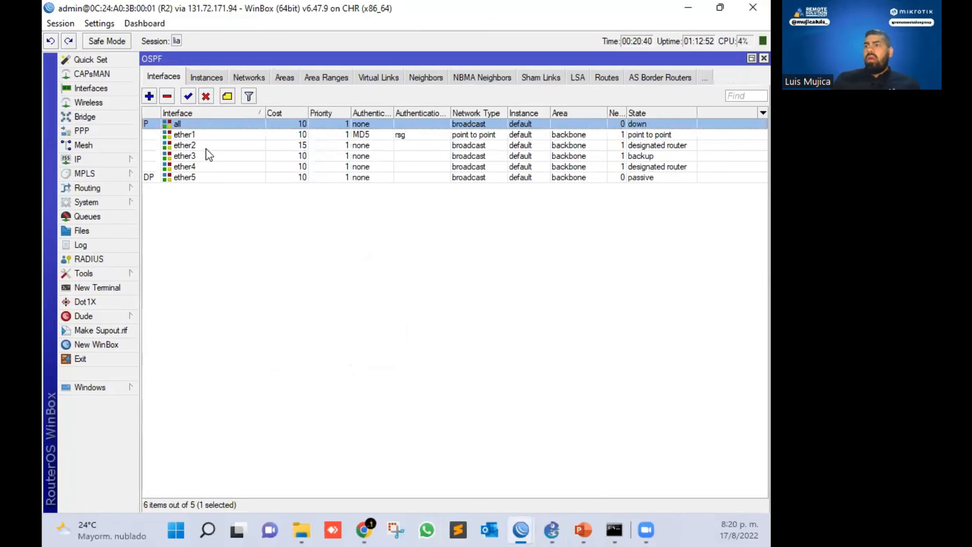
{"action": "double_click", "coordinate": [202, 167]}
{"action": "left_click", "coordinate": [264, 246]}
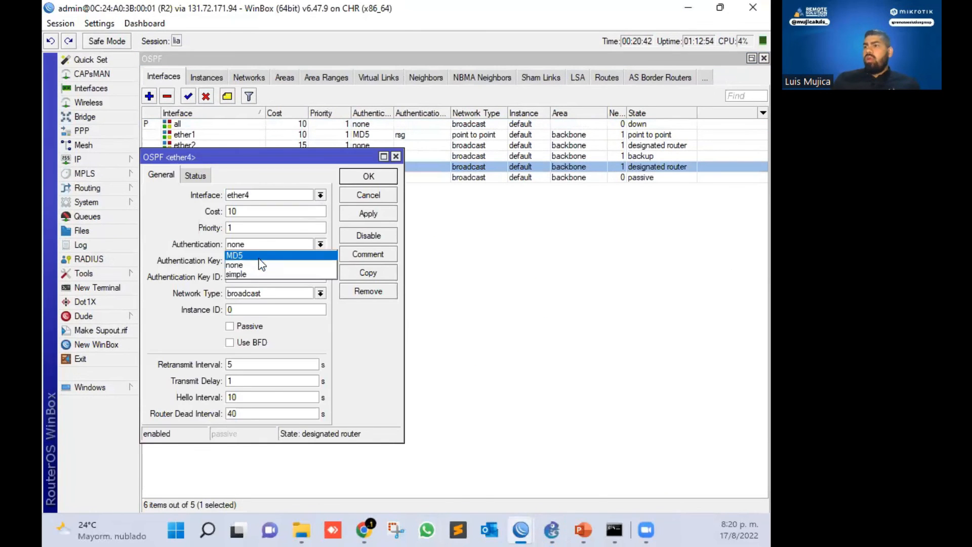
{"action": "left_click", "coordinate": [261, 264]}
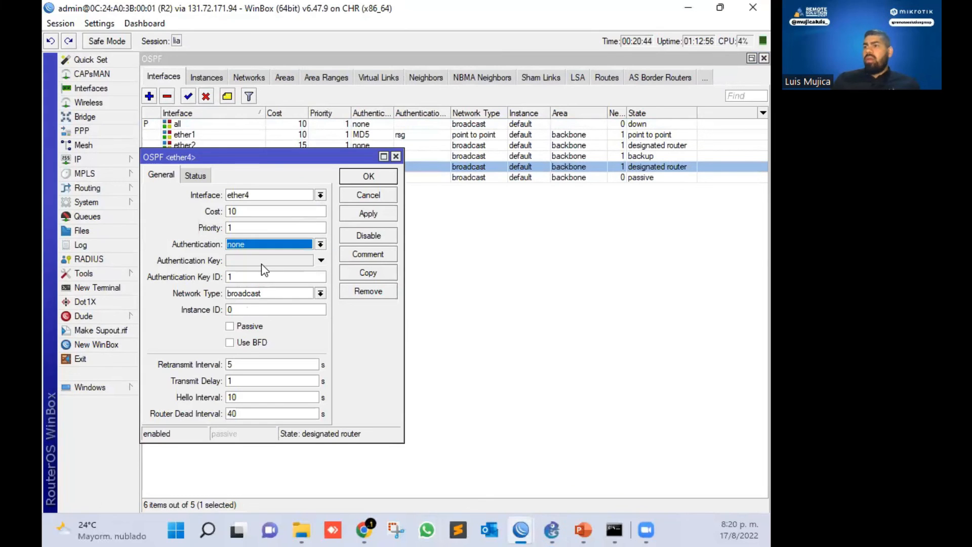
{"action": "left_click", "coordinate": [254, 295]}
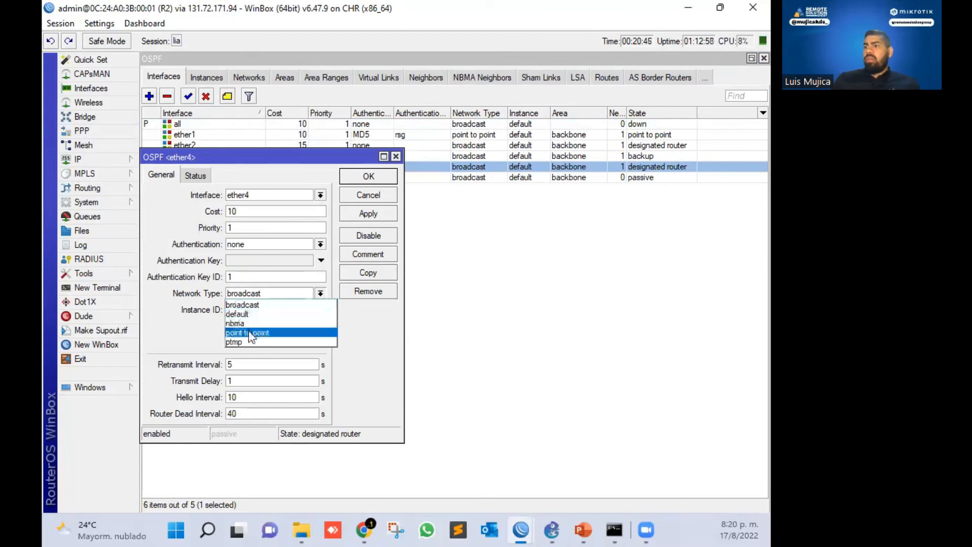
{"action": "left_click", "coordinate": [248, 329]}
{"action": "left_click", "coordinate": [360, 178]}
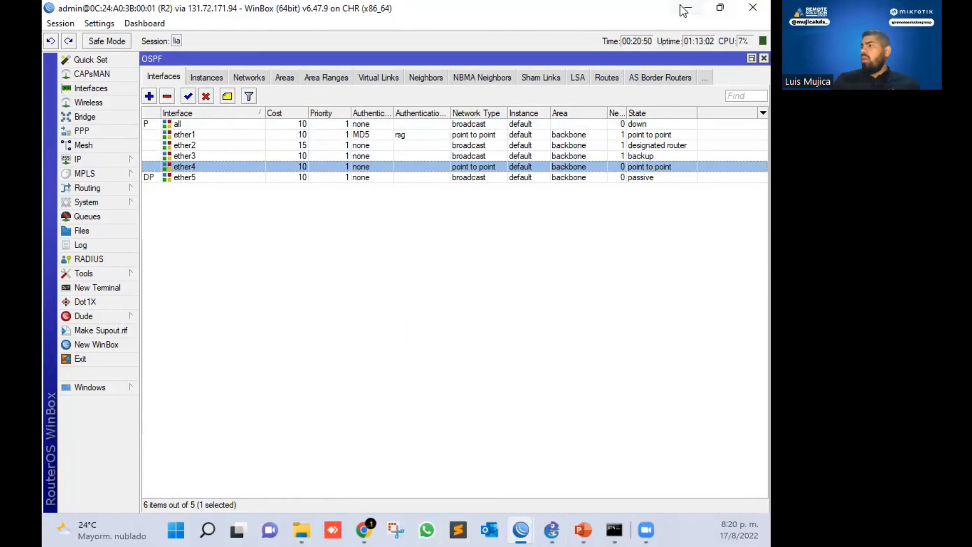
Bring up R4's session, then minimize both router WinBox windows
{"action": "mouse_move", "coordinate": [521, 530]}
{"action": "left_click", "coordinate": [699, 468]}
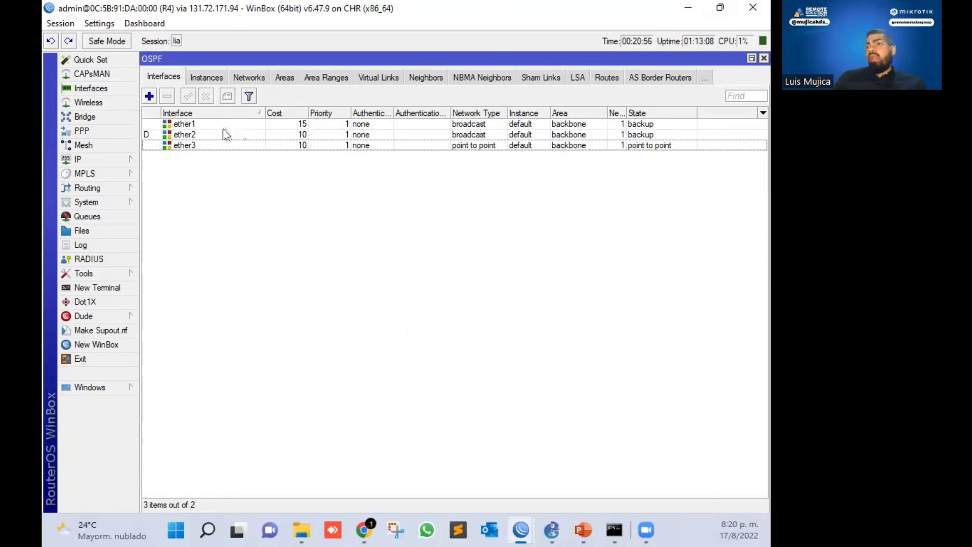
{"action": "left_click", "coordinate": [687, 9]}
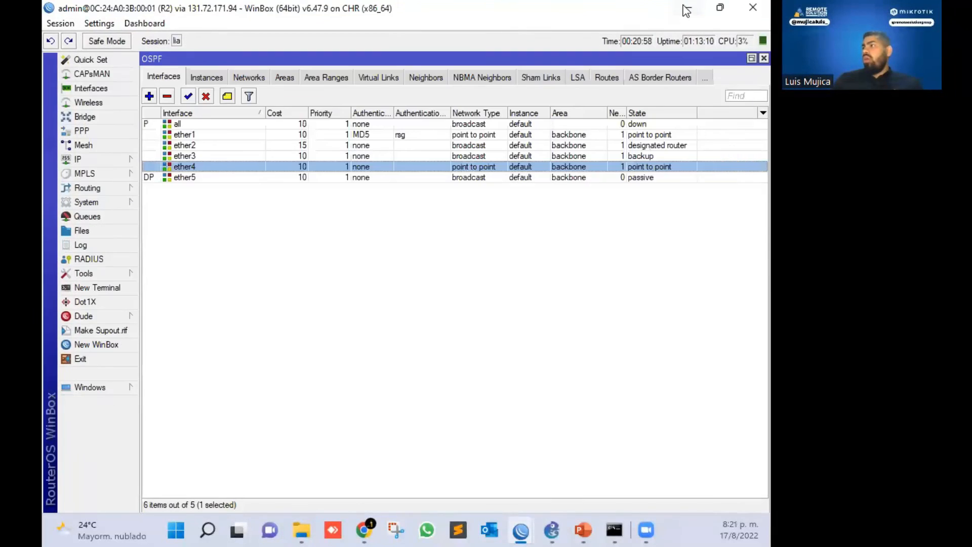
{"action": "left_click", "coordinate": [688, 8]}
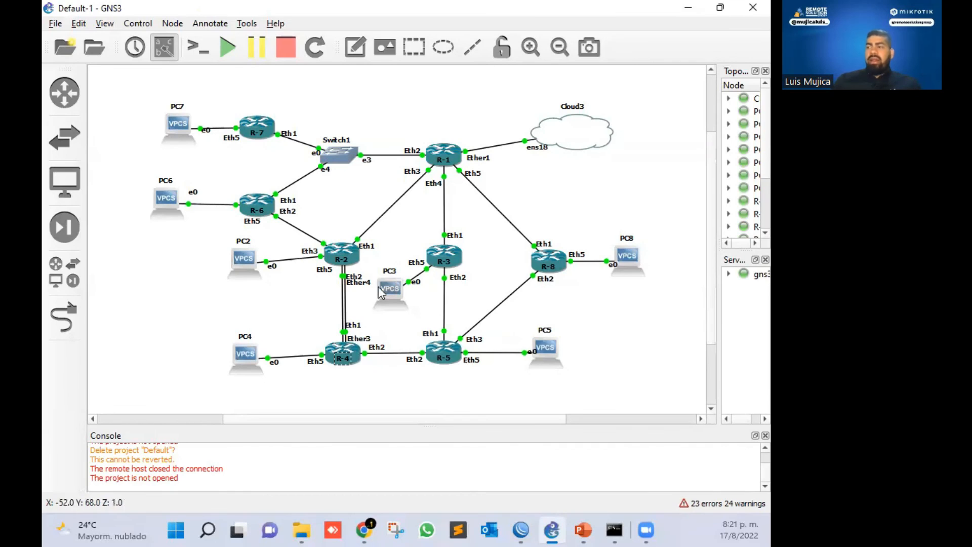
{"action": "left_click", "coordinate": [521, 529]}
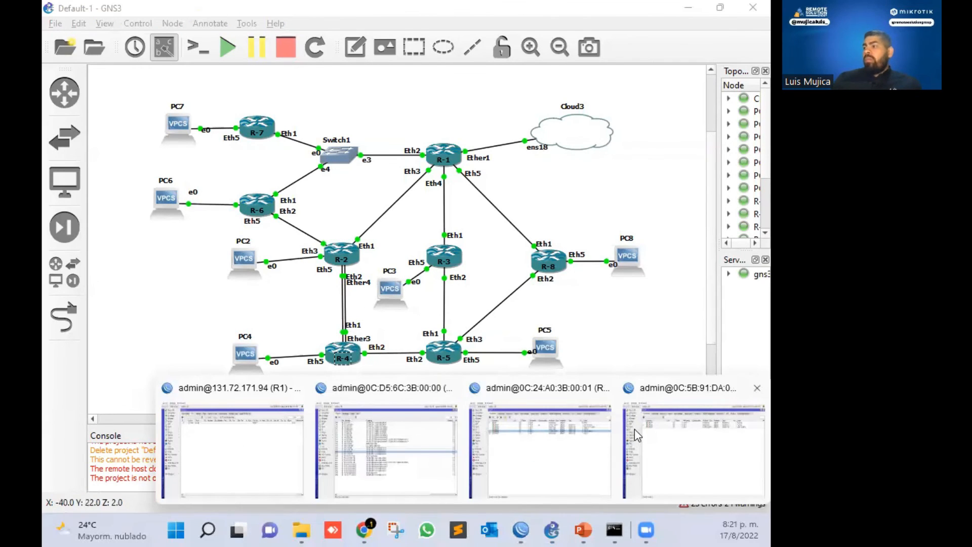
{"action": "left_click", "coordinate": [704, 435]}
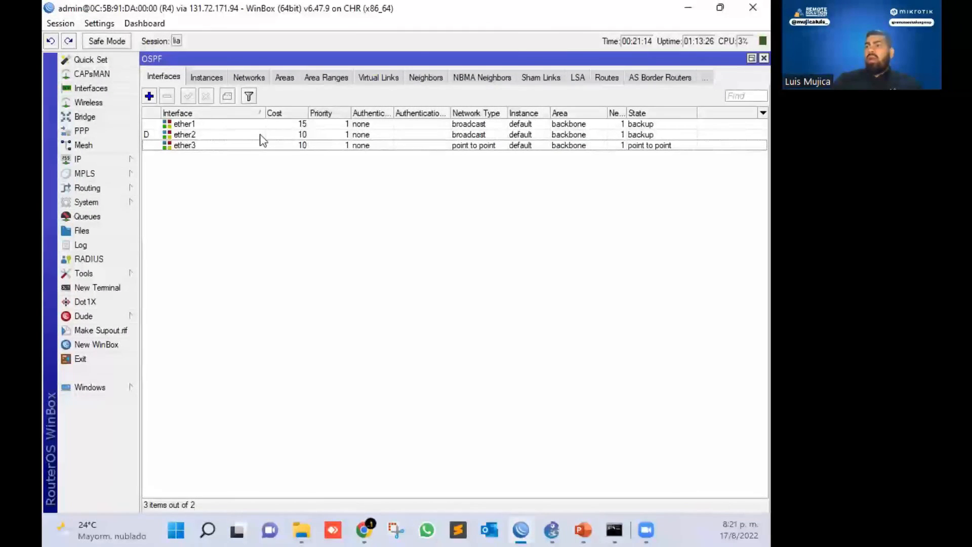
{"action": "left_click", "coordinate": [318, 125]}
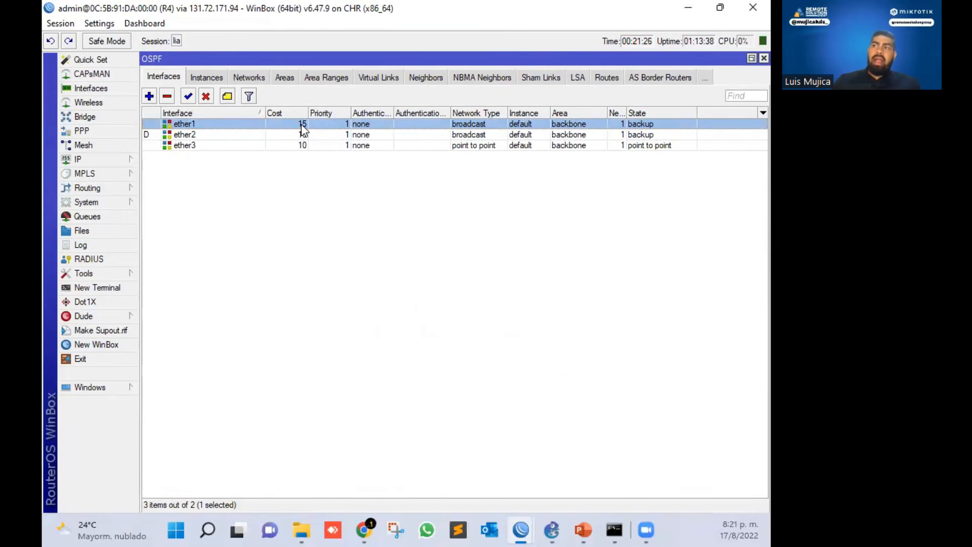
{"action": "key", "text": "alt+Tab"}
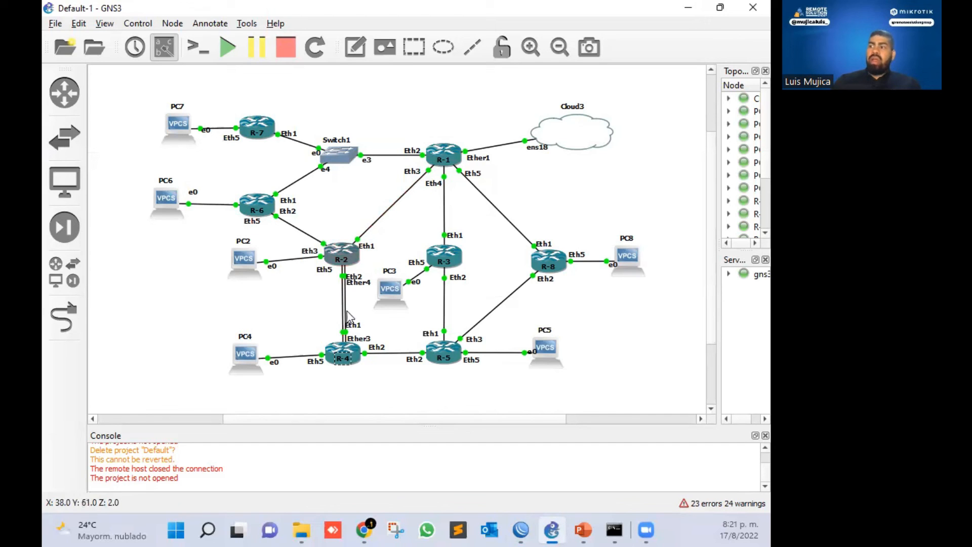
{"action": "mouse_move", "coordinate": [343, 349]}
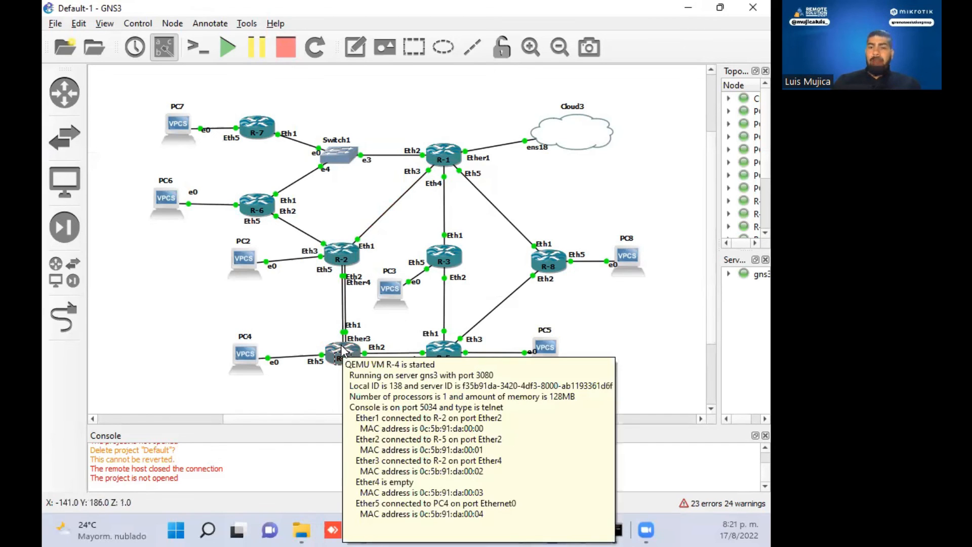
{"action": "left_click", "coordinate": [479, 213]}
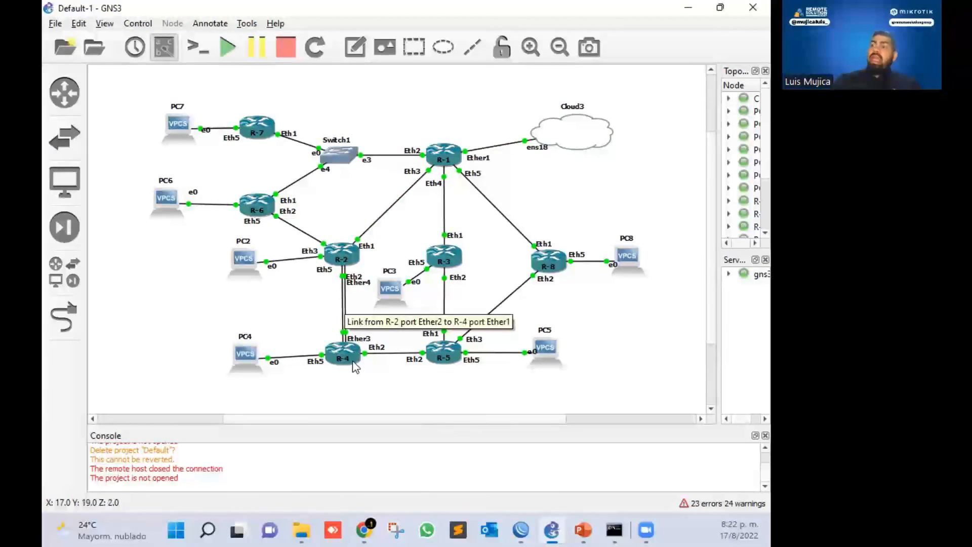
{"action": "mouse_move", "coordinate": [348, 346]}
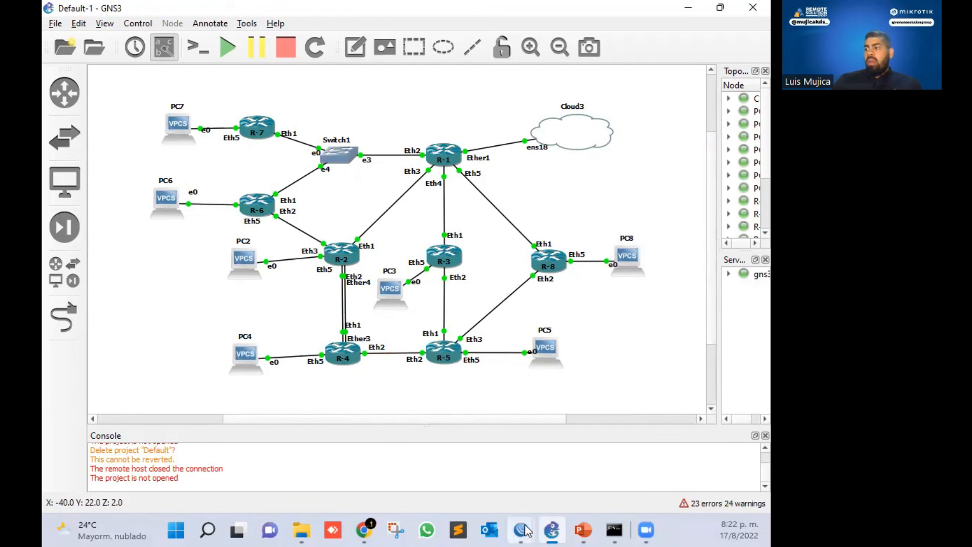
{"action": "mouse_move", "coordinate": [521, 530]}
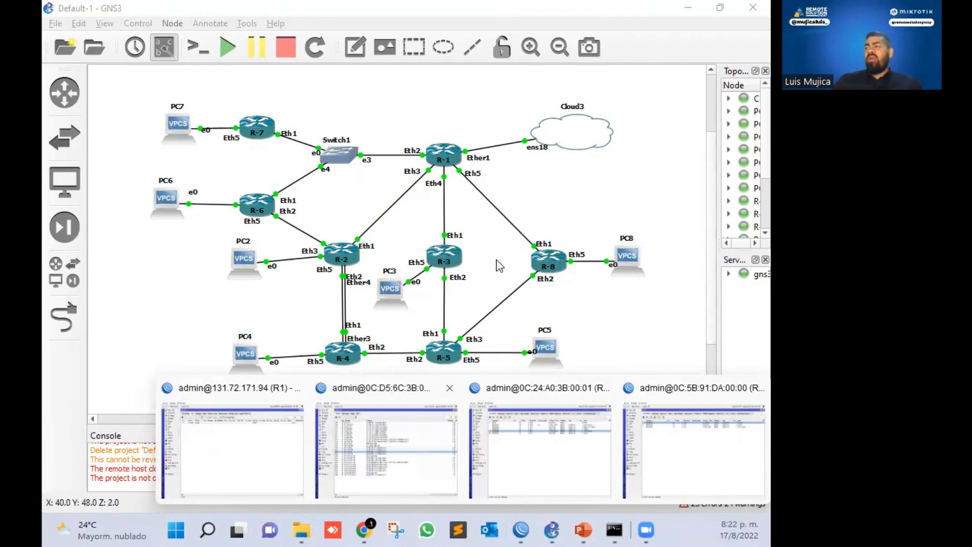
Review R2's OSPF interfaces, noting ether2's cost of 15, then switch to R4's session
{"action": "left_click", "coordinate": [540, 445]}
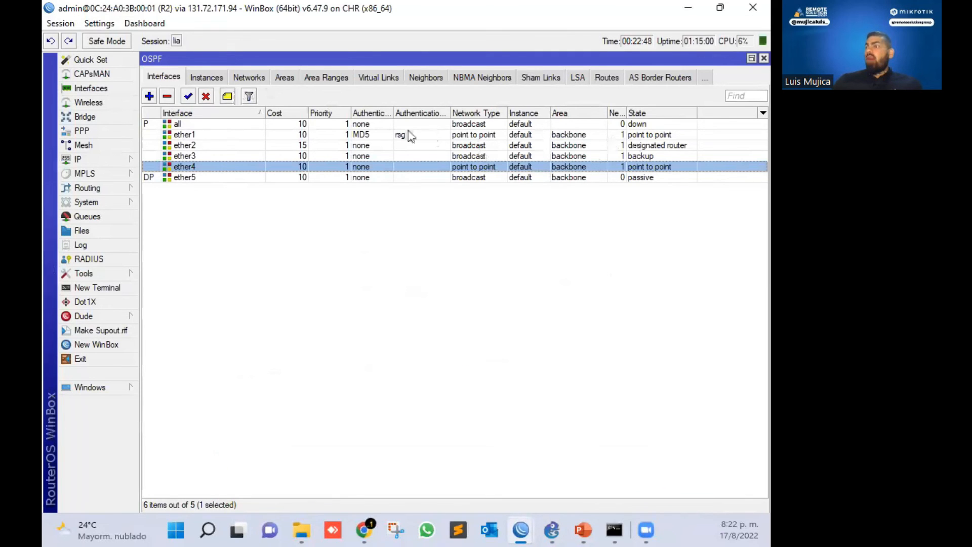
{"action": "left_click", "coordinate": [305, 146]}
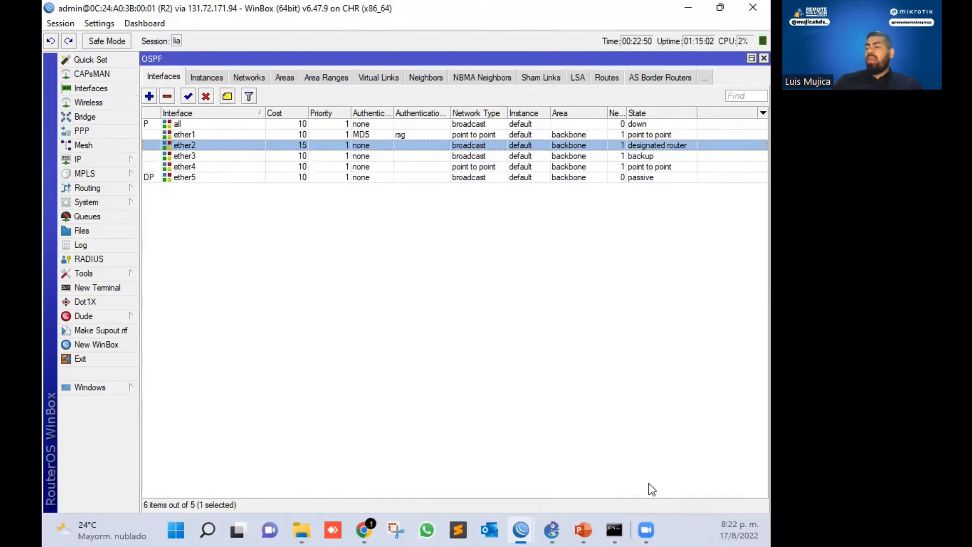
{"action": "mouse_move", "coordinate": [547, 530]}
{"action": "left_click", "coordinate": [685, 455]}
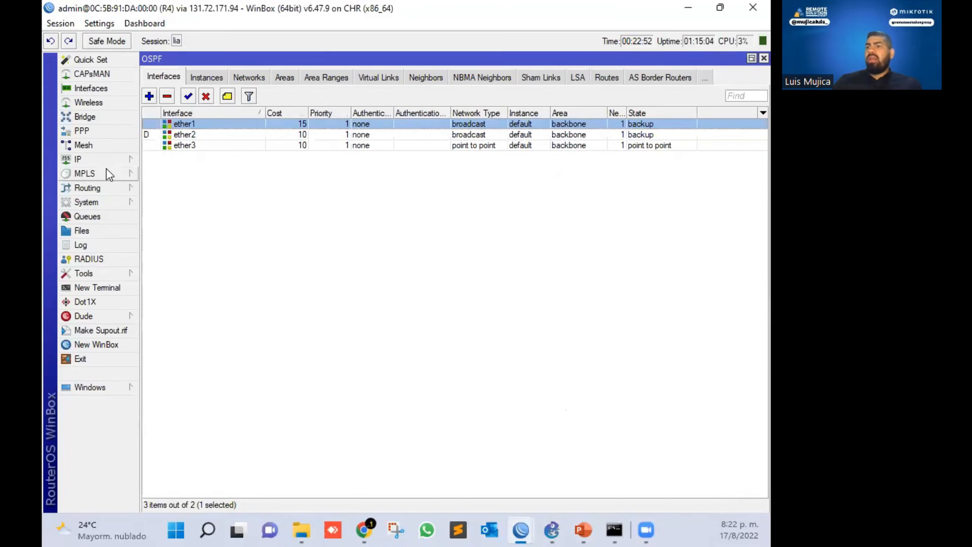
Check R4's route table and default route 0.0.0.0/0, then open its OSPF interface list
{"action": "left_click", "coordinate": [112, 160]}
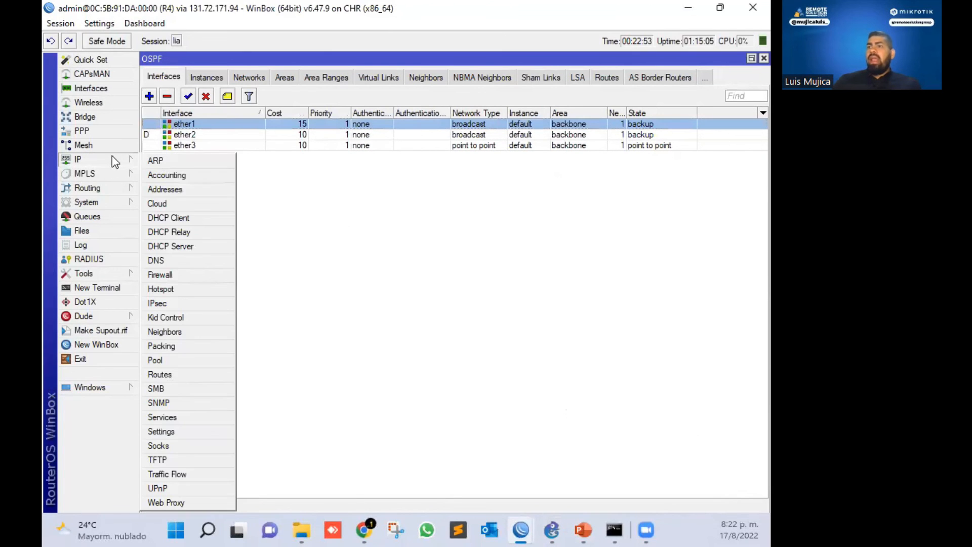
{"action": "left_click", "coordinate": [183, 375]}
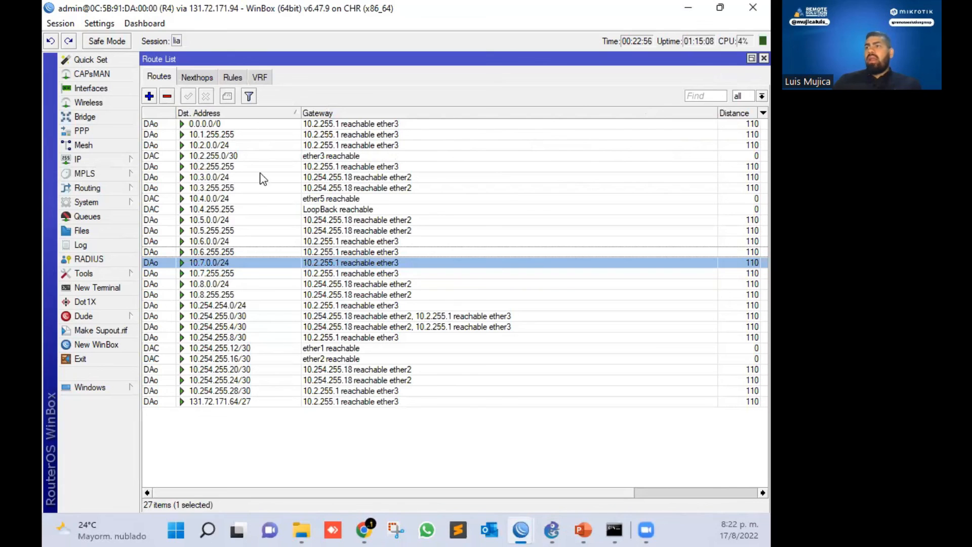
{"action": "left_click", "coordinate": [366, 123]}
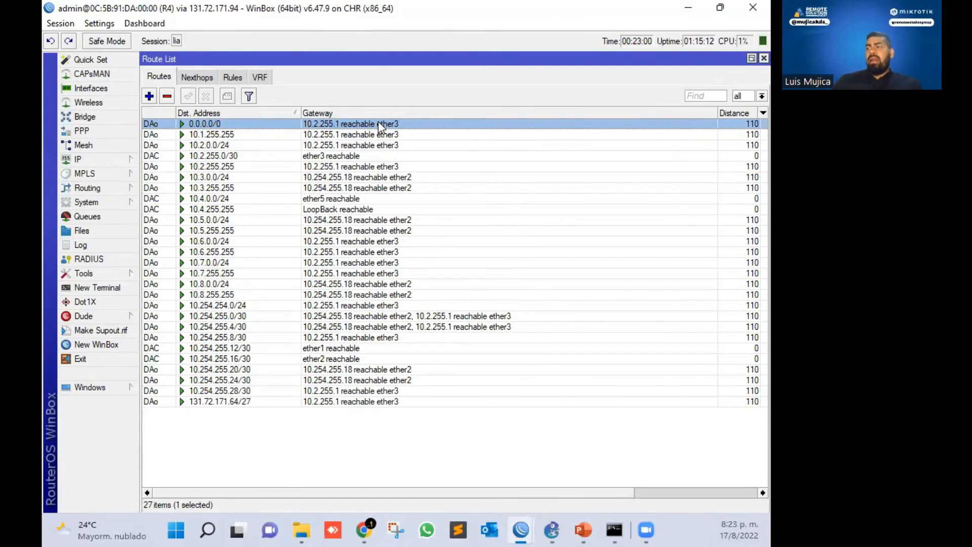
{"action": "left_click", "coordinate": [109, 193]}
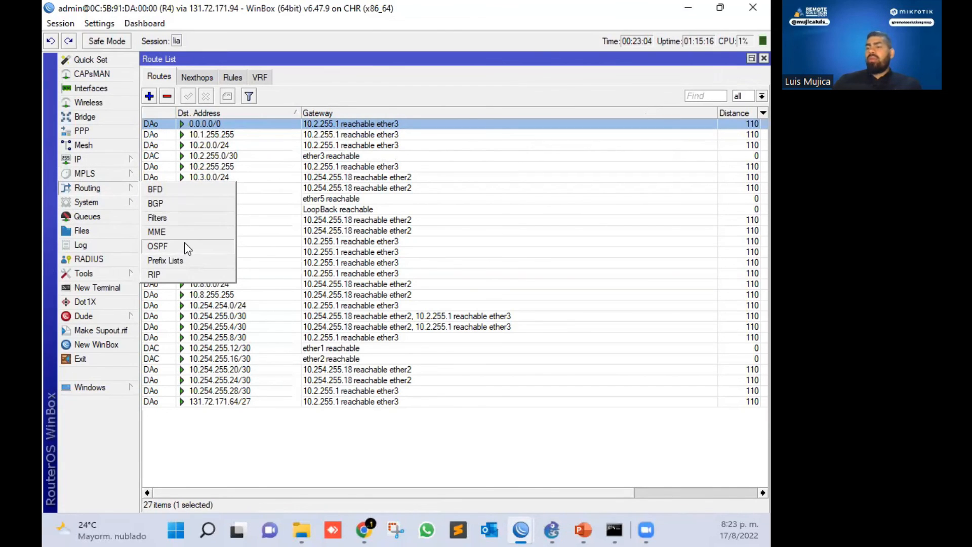
{"action": "left_click", "coordinate": [168, 244]}
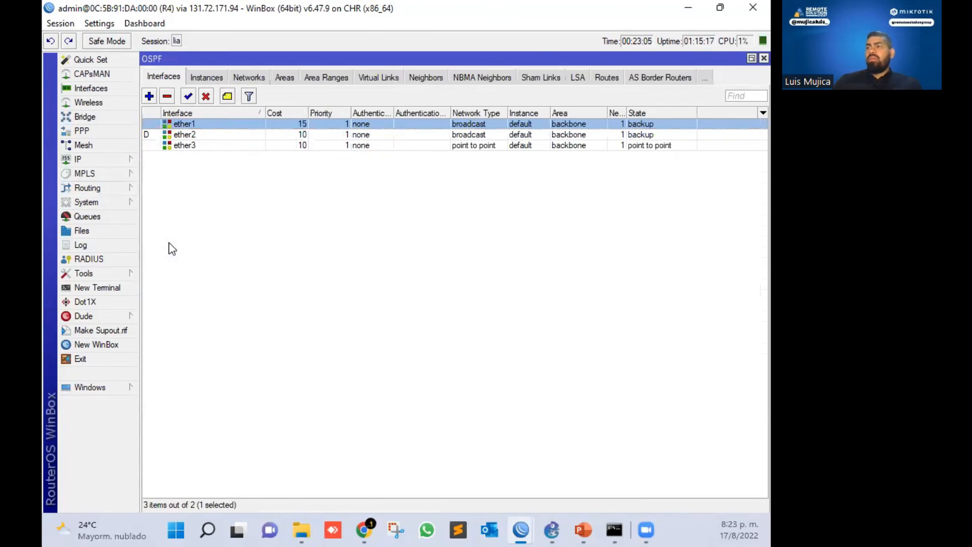
Set the OSPF cost of R4's ether3 to 25
{"action": "double_click", "coordinate": [186, 146]}
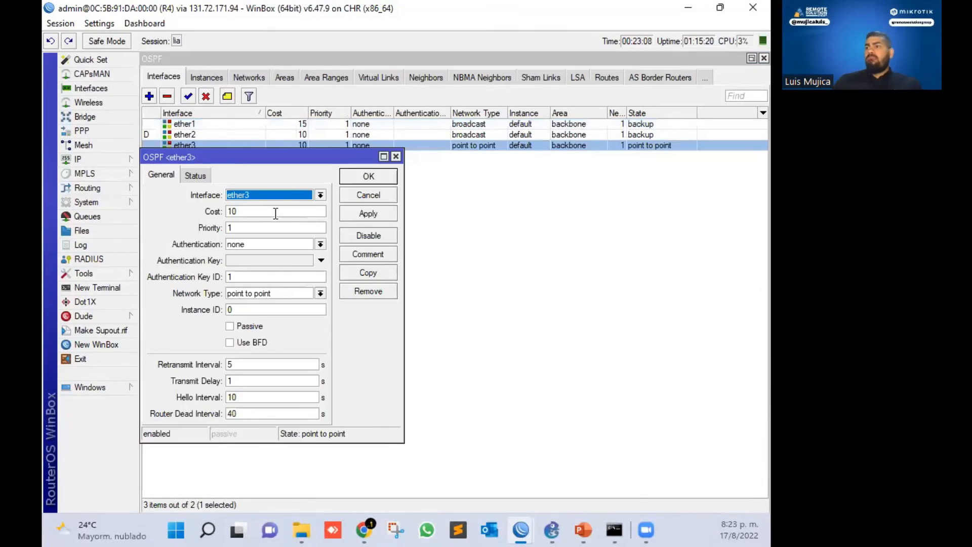
{"action": "double_click", "coordinate": [254, 209]}
{"action": "type", "text": "245"}
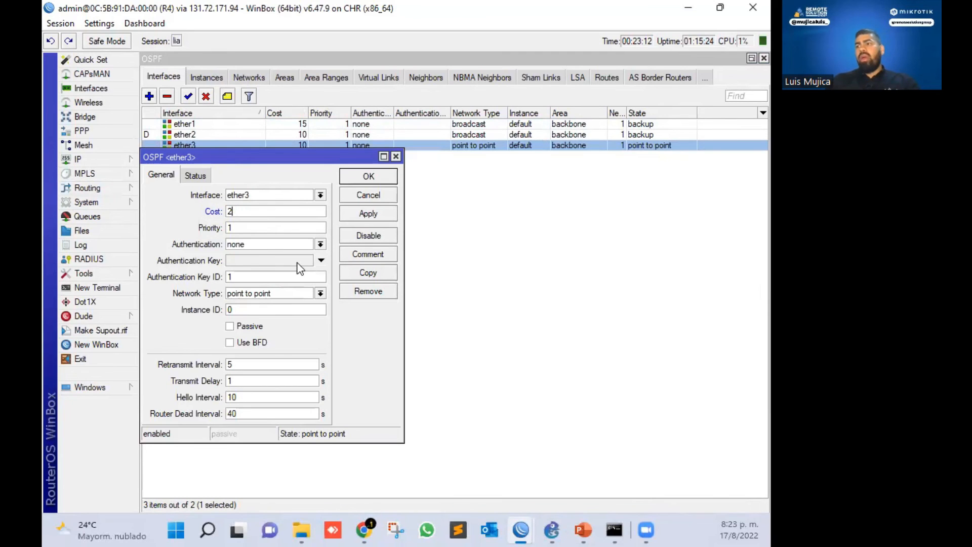
{"action": "left_click", "coordinate": [372, 215]}
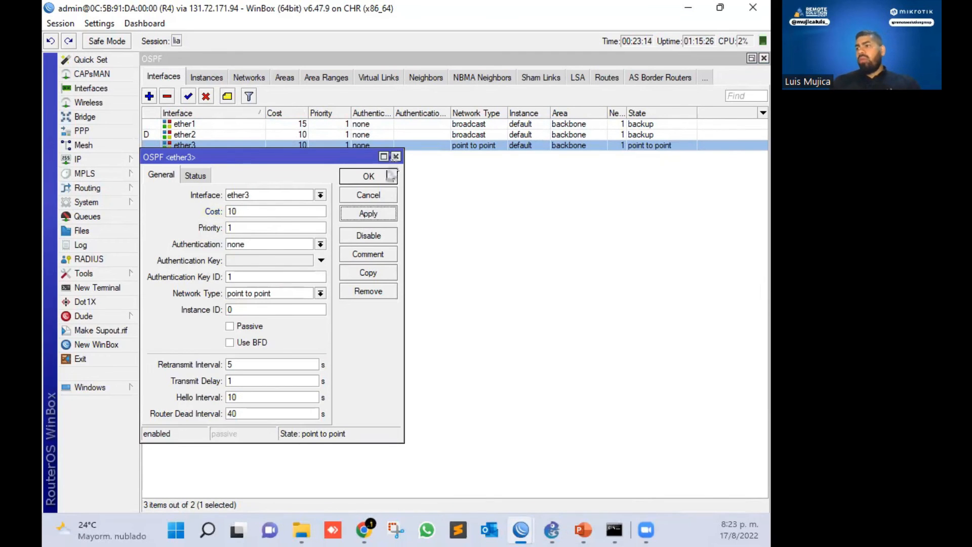
{"action": "left_click", "coordinate": [387, 177]}
Switch to R2 and edit ether3's OSPF cost, entering 25
{"action": "mouse_move", "coordinate": [524, 530]}
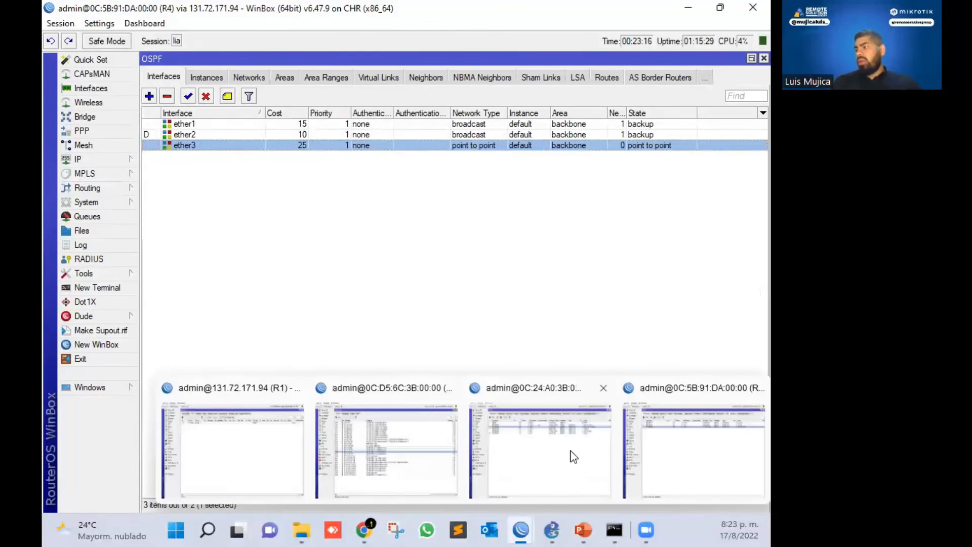
{"action": "left_click", "coordinate": [569, 458]}
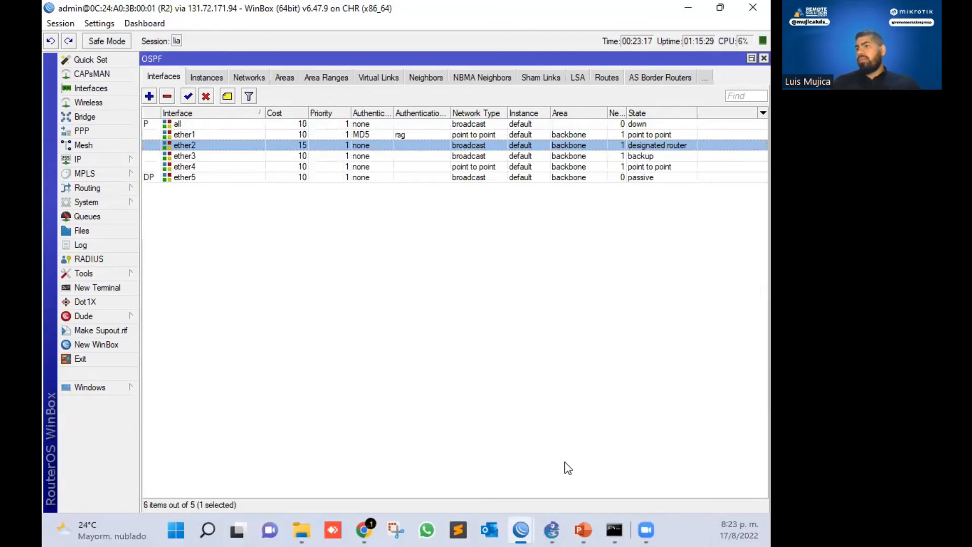
{"action": "left_click", "coordinate": [209, 160]}
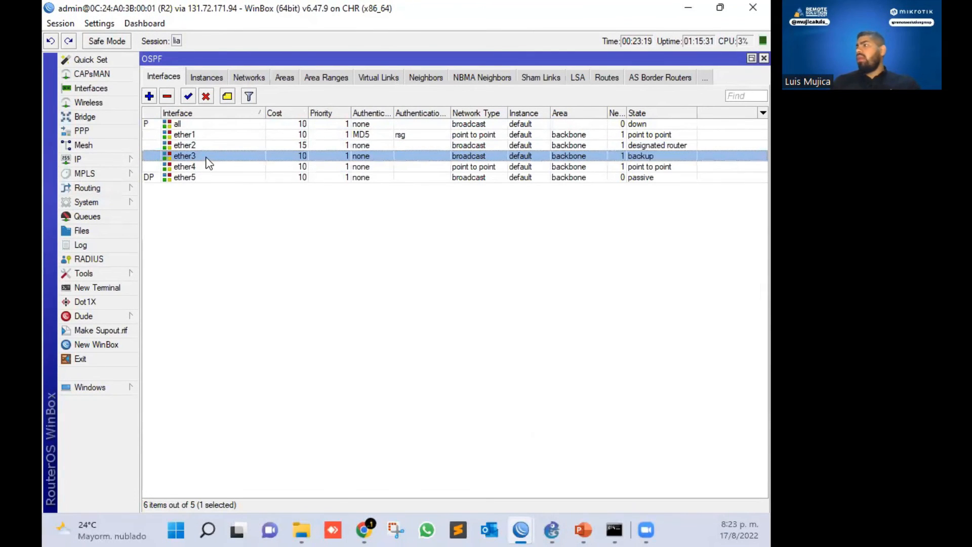
{"action": "double_click", "coordinate": [247, 160]}
{"action": "left_click", "coordinate": [256, 212]}
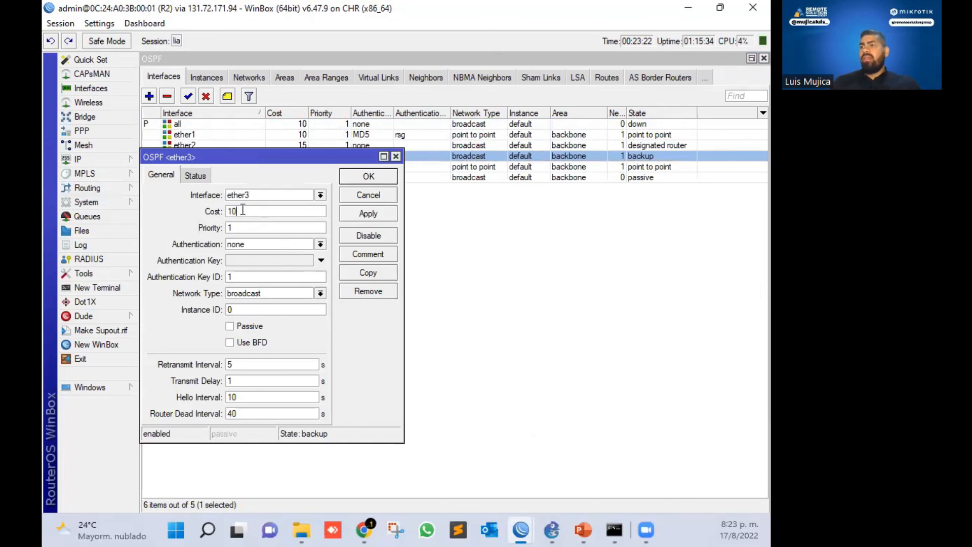
{"action": "key", "text": "BackSpace"}
{"action": "key", "text": "BackSpace"}
{"action": "type", "text": "25"}
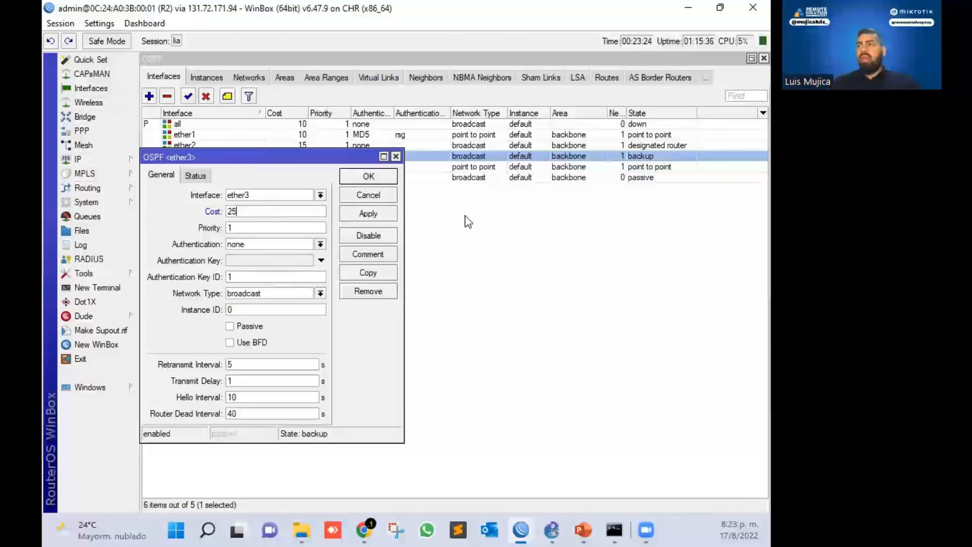
{"action": "left_click", "coordinate": [368, 176]}
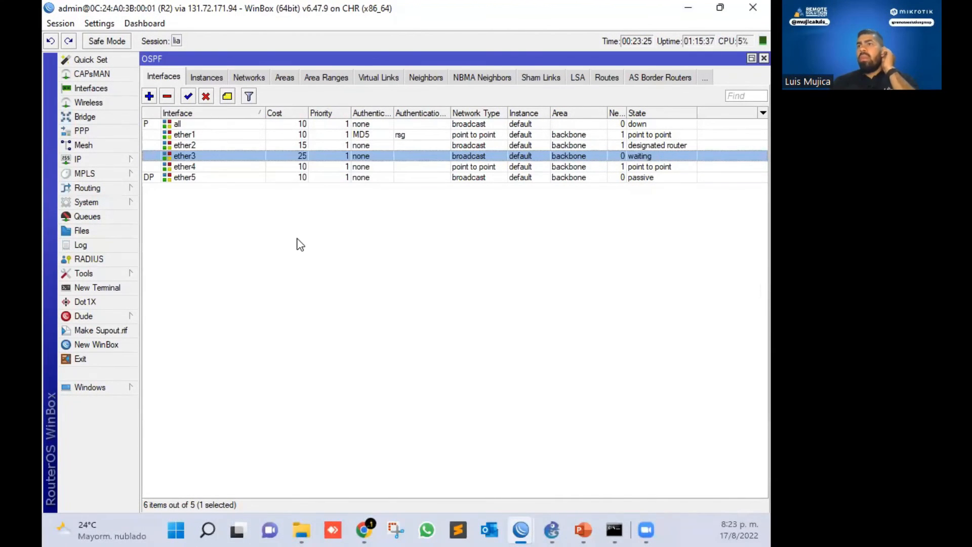
Change R2's ether4 OSPF cost from 10 to 25
{"action": "double_click", "coordinate": [216, 167]}
{"action": "double_click", "coordinate": [265, 212]}
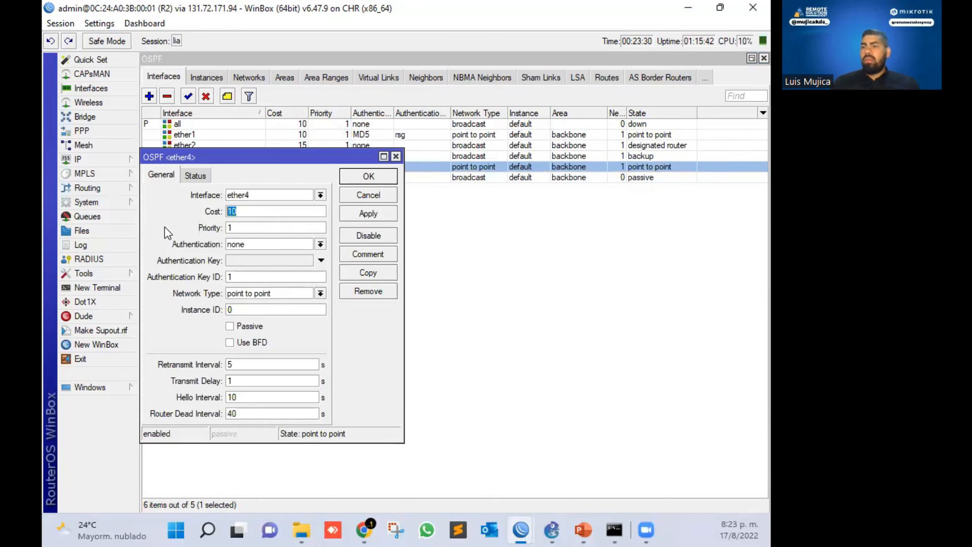
{"action": "type", "text": "25"}
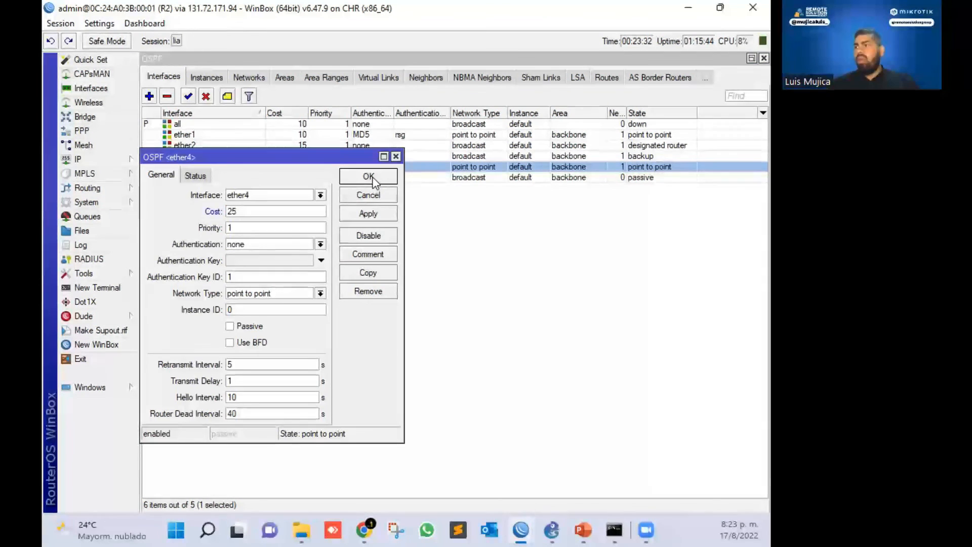
{"action": "left_click", "coordinate": [368, 176]}
{"action": "mouse_move", "coordinate": [517, 529]}
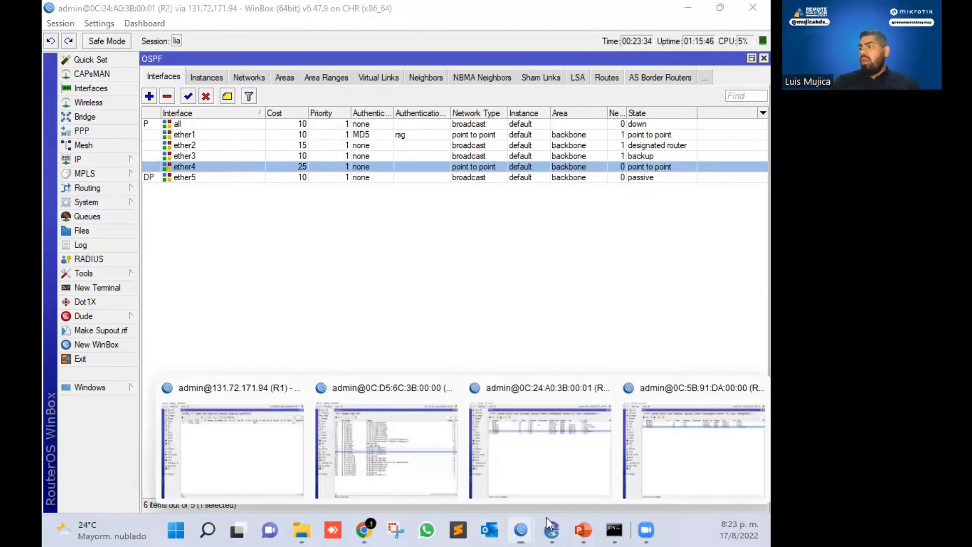
{"action": "left_click", "coordinate": [573, 451]}
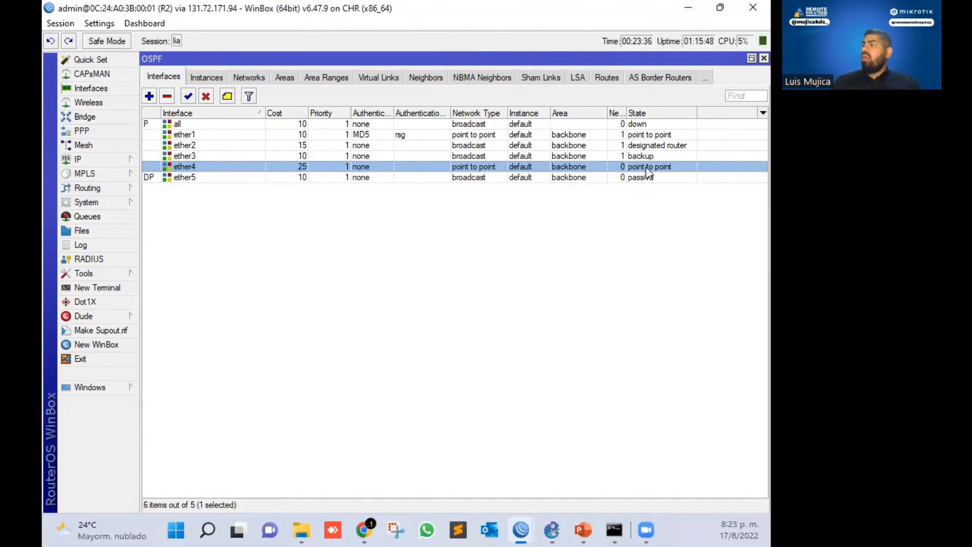
Review R2's ether3 and ether4 entries and R4's route list, then minimize both WinBox windows
{"action": "left_click", "coordinate": [196, 154]}
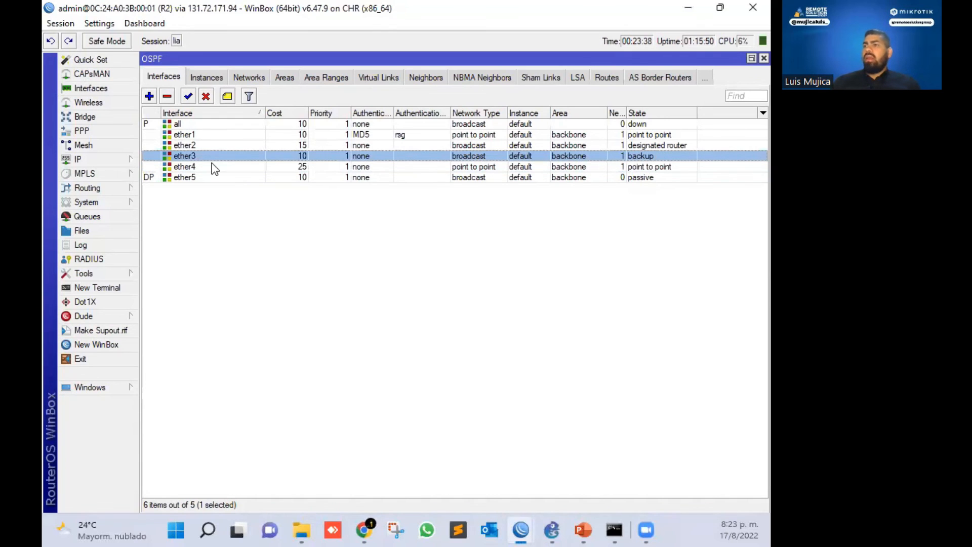
{"action": "left_click", "coordinate": [190, 166]}
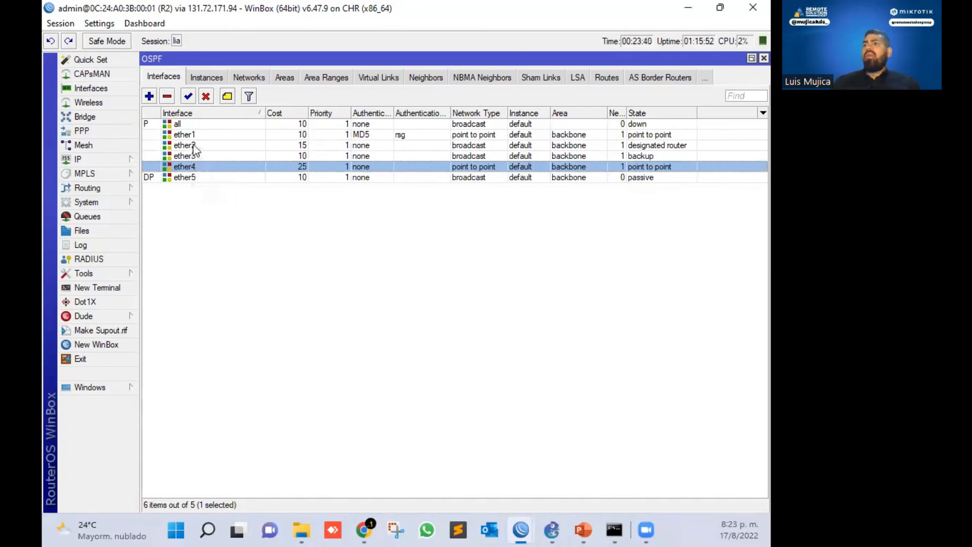
{"action": "mouse_move", "coordinate": [510, 522]}
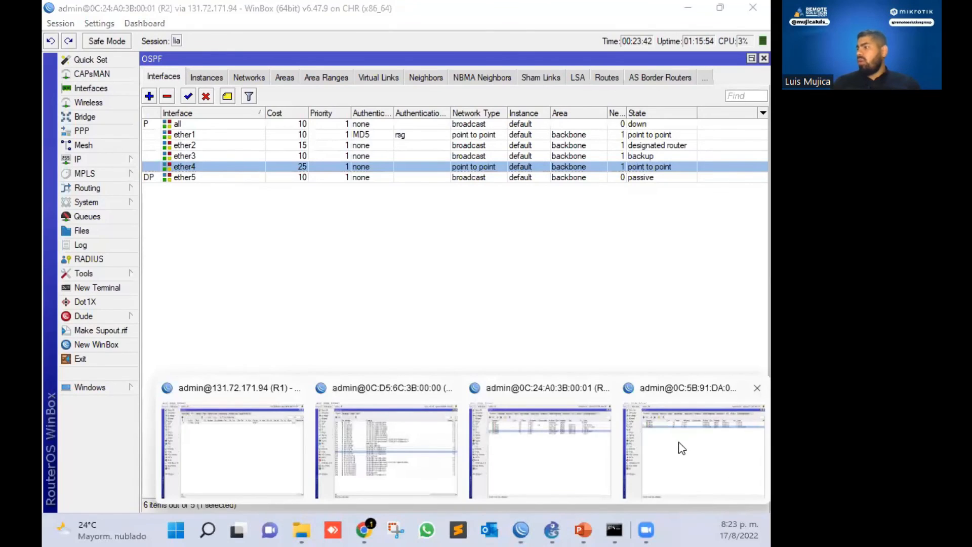
{"action": "left_click", "coordinate": [710, 438]}
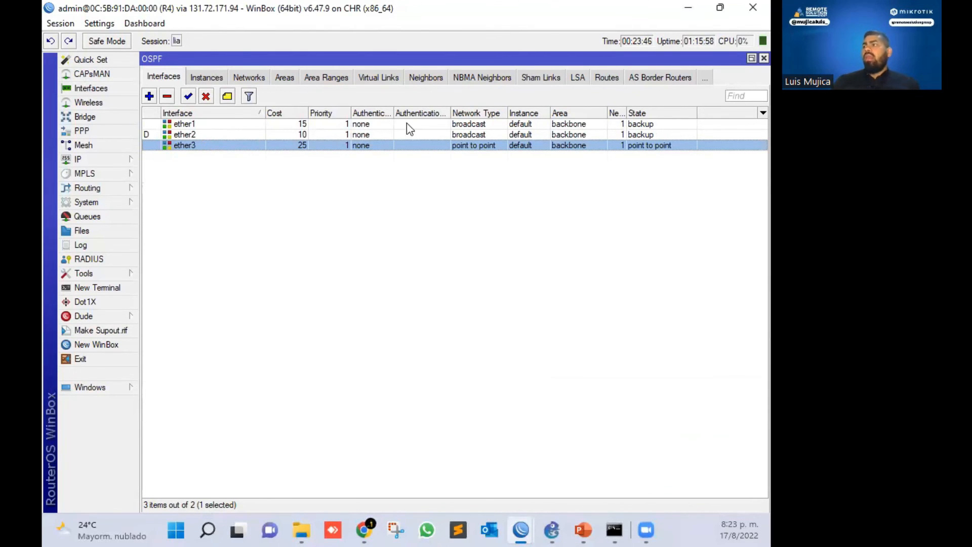
{"action": "left_click", "coordinate": [103, 160]}
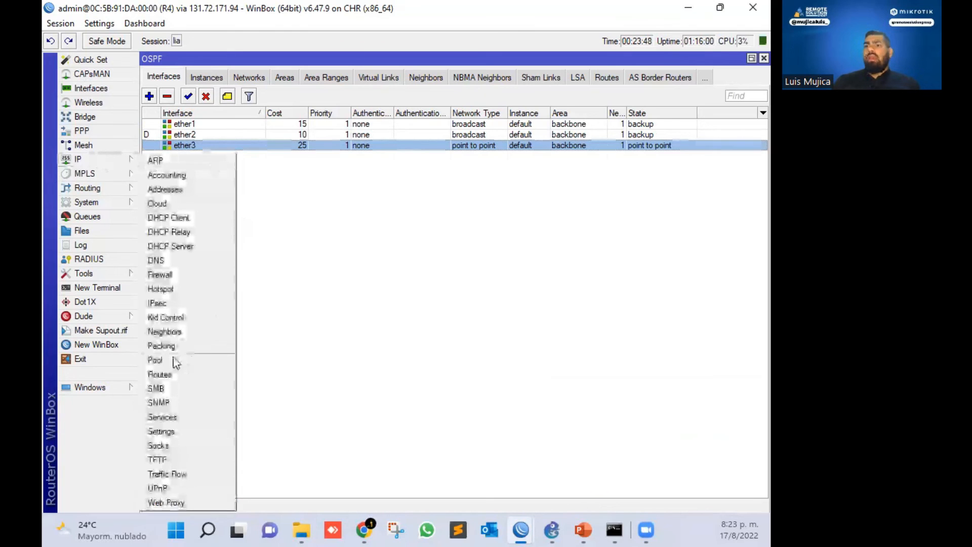
{"action": "left_click", "coordinate": [186, 376]}
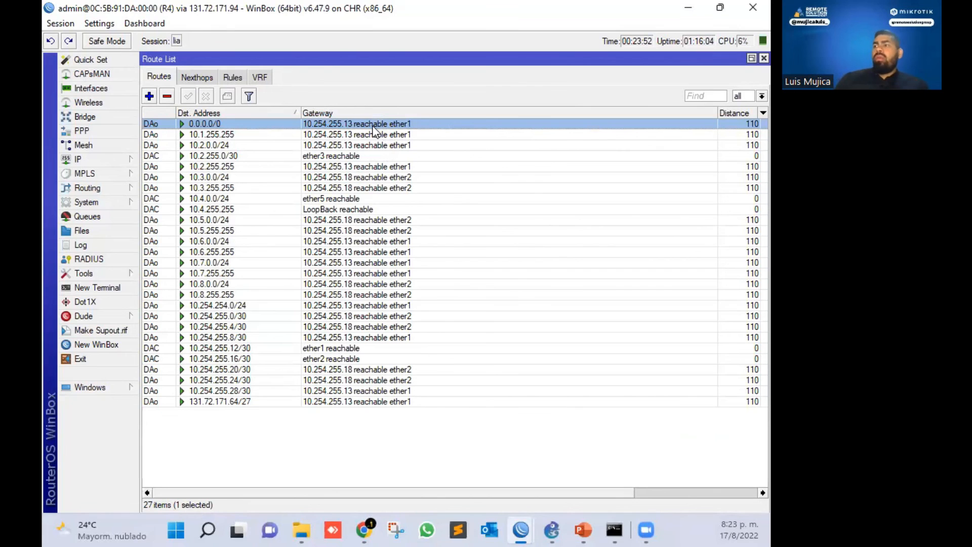
{"action": "left_click", "coordinate": [689, 10]}
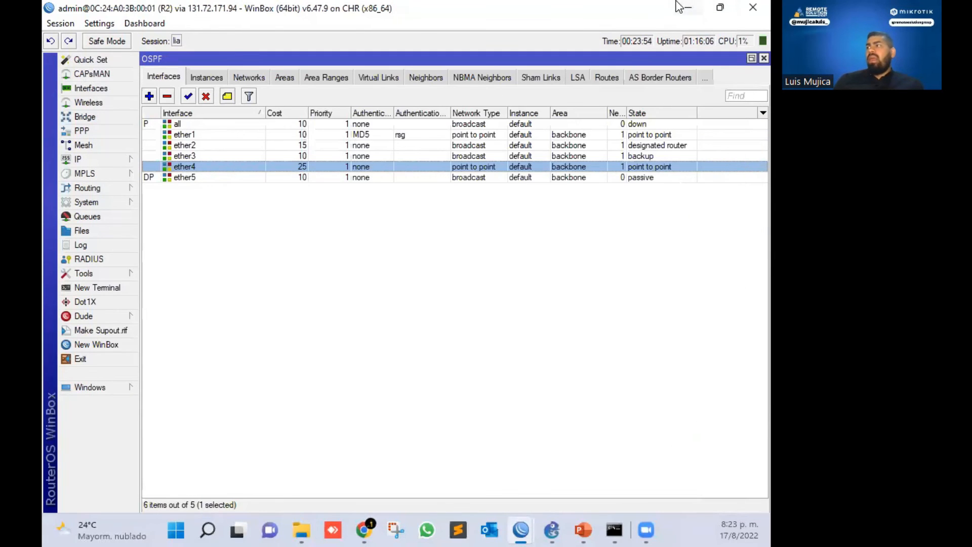
{"action": "left_click", "coordinate": [683, 8]}
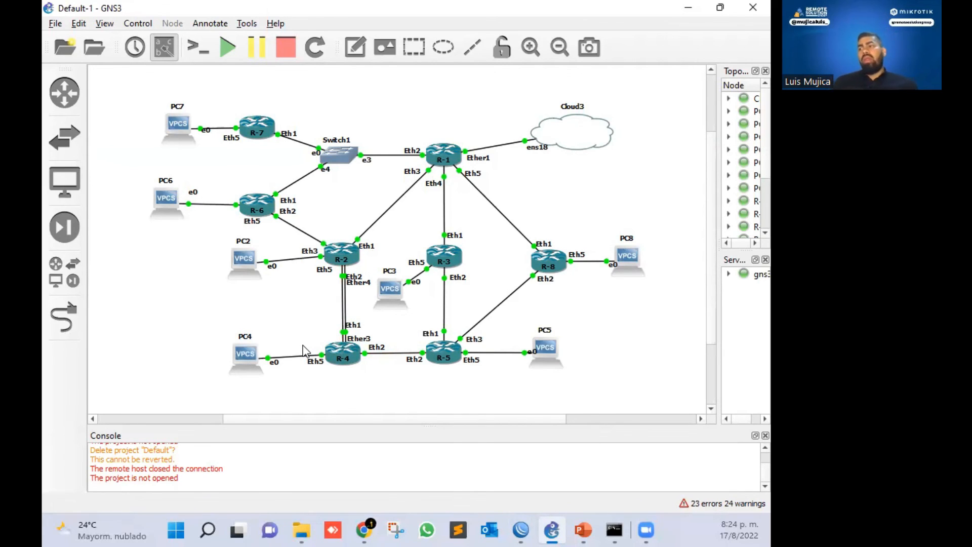
{"action": "mouse_move", "coordinate": [521, 530]}
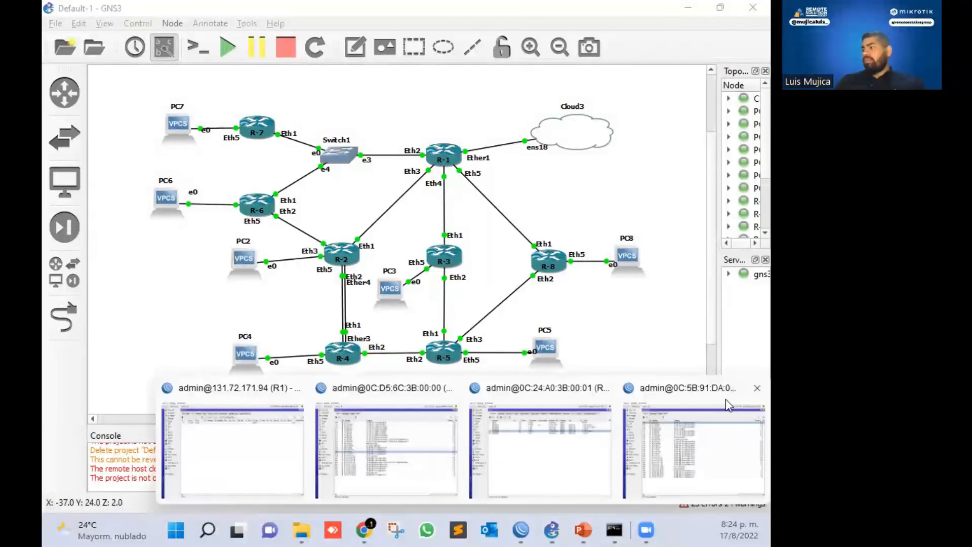
Set R4's OSPF interface cost to 10 on ether1 and ether3
{"action": "left_click", "coordinate": [666, 427]}
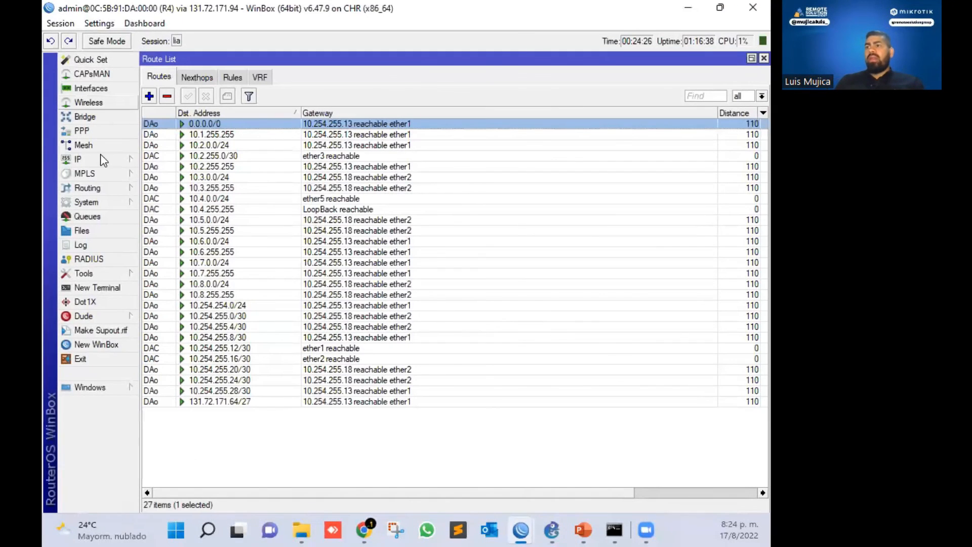
{"action": "left_click", "coordinate": [94, 188]}
{"action": "left_click", "coordinate": [190, 247]}
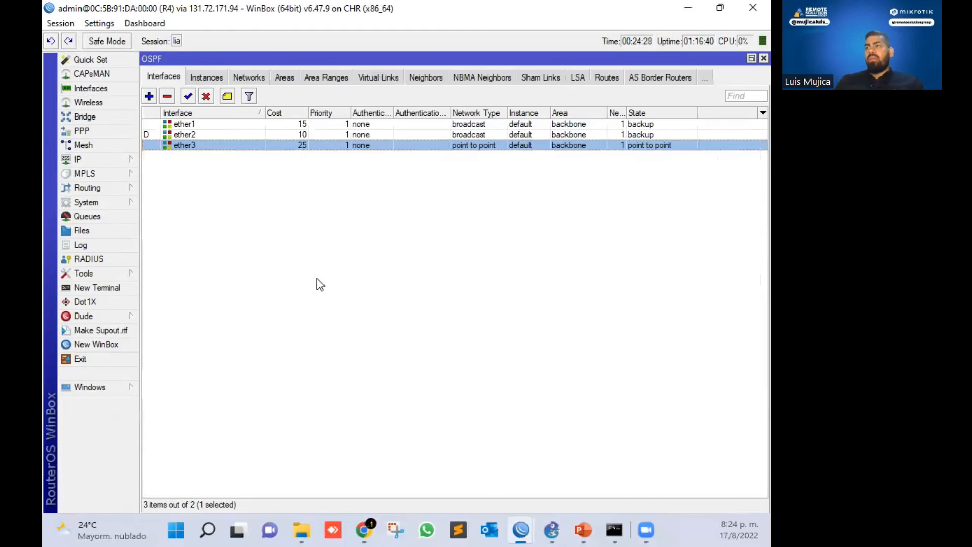
{"action": "double_click", "coordinate": [303, 125]}
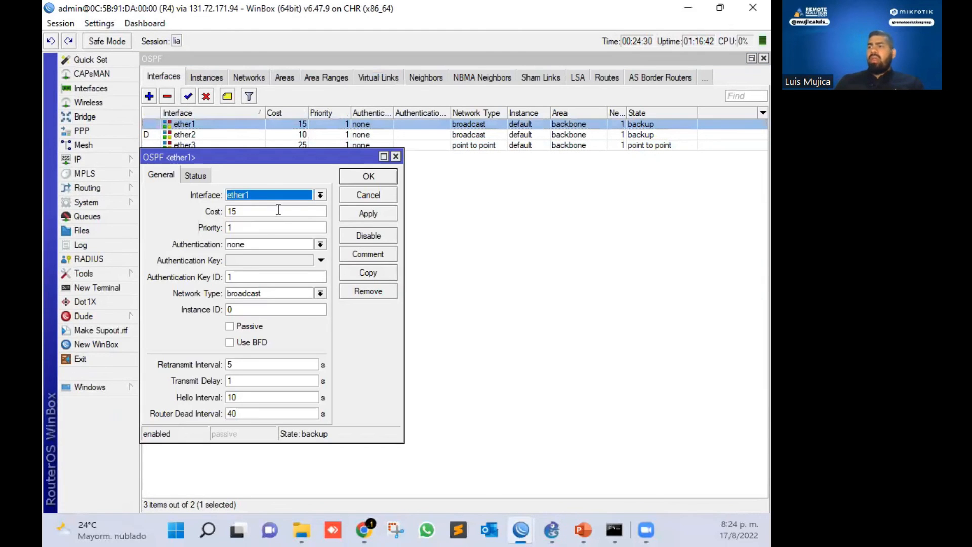
{"action": "key", "text": "Tab"}
{"action": "type", "text": "10"}
{"action": "left_click", "coordinate": [363, 177]}
{"action": "left_click", "coordinate": [255, 145]}
{"action": "double_click", "coordinate": [254, 145]}
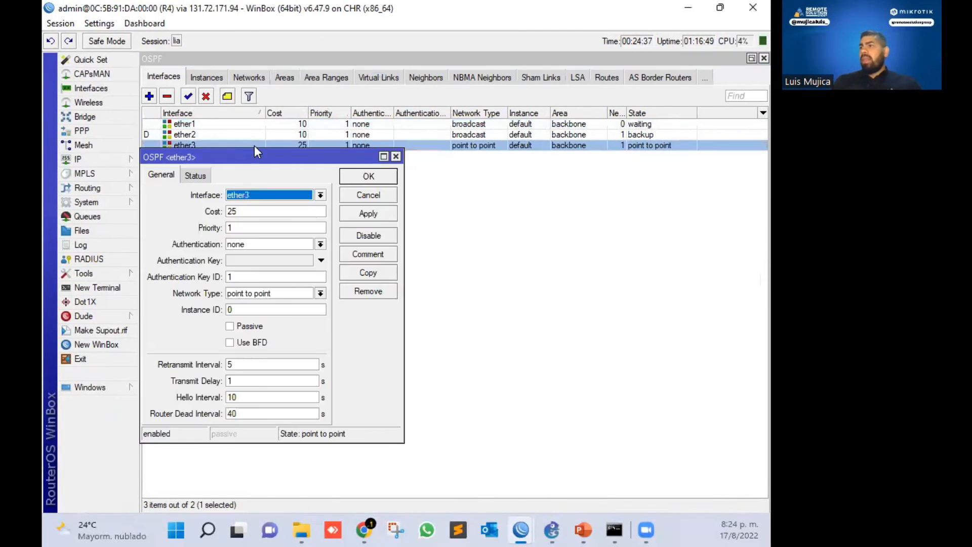
{"action": "key", "text": "Tab"}
{"action": "type", "text": "10"}
{"action": "key", "text": "Return"}
Set R2's ether4 and ether2 OSPF costs back to 10 and minimize R2's window
{"action": "mouse_move", "coordinate": [522, 530]}
{"action": "left_click", "coordinate": [568, 466]}
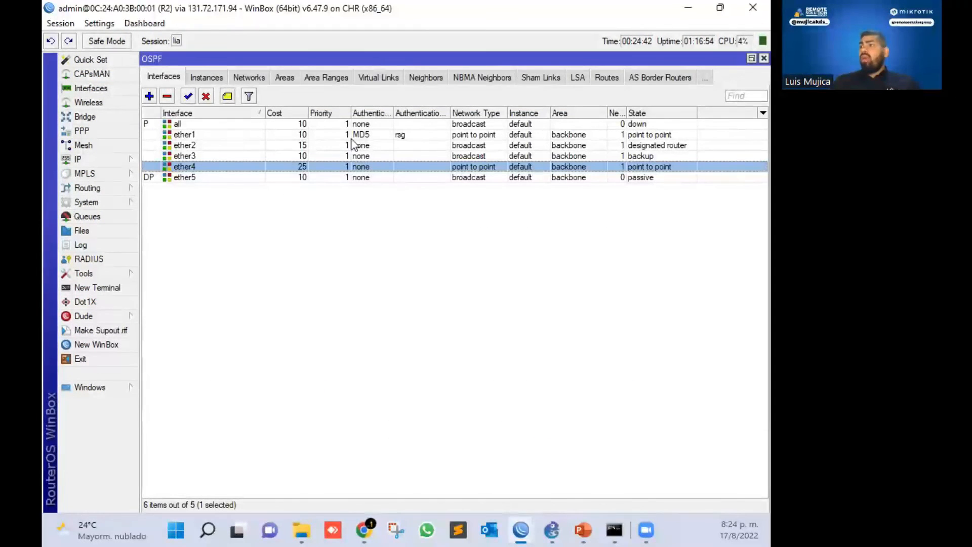
{"action": "double_click", "coordinate": [301, 168]}
{"action": "key", "text": "Tab"}
{"action": "key", "text": "Return"}
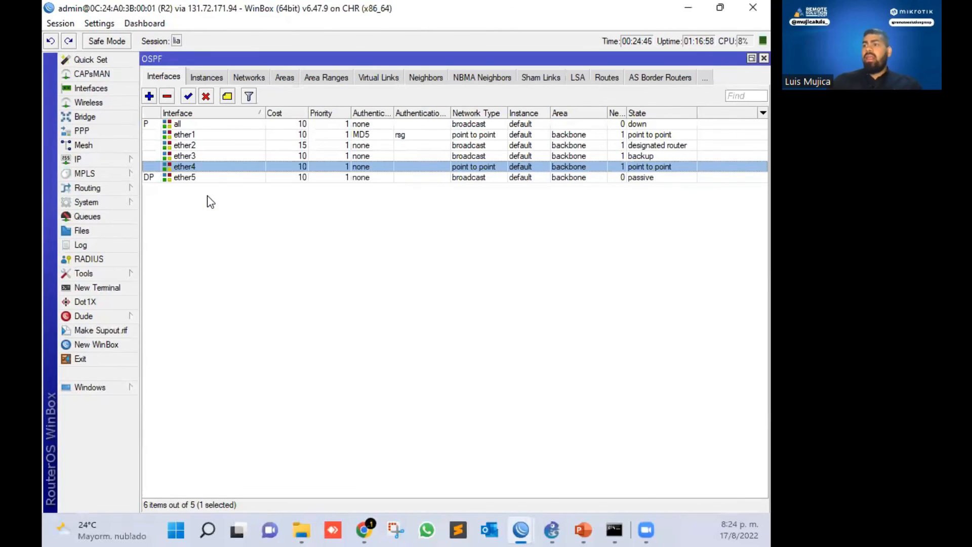
{"action": "double_click", "coordinate": [302, 145]}
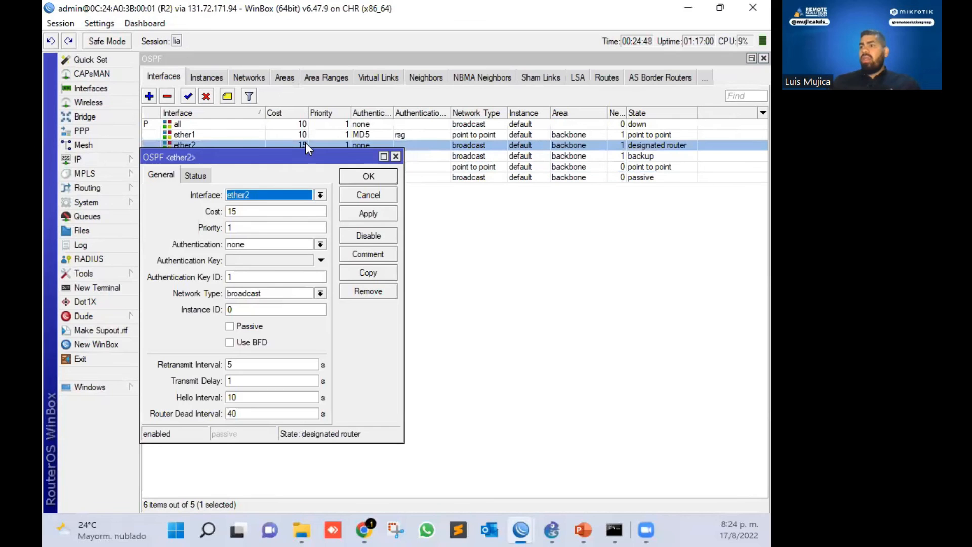
{"action": "key", "text": "Tab"}
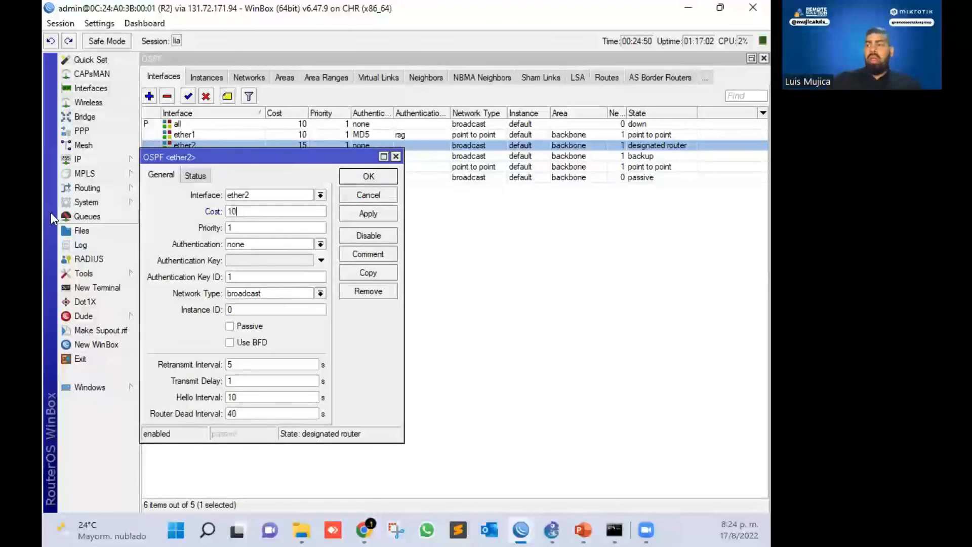
{"action": "key", "text": "Return"}
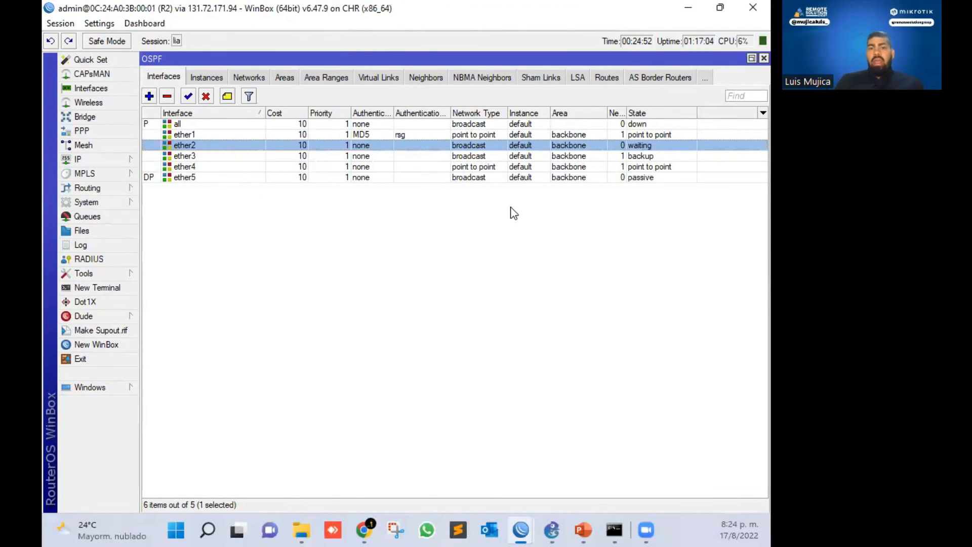
{"action": "left_click", "coordinate": [688, 7]}
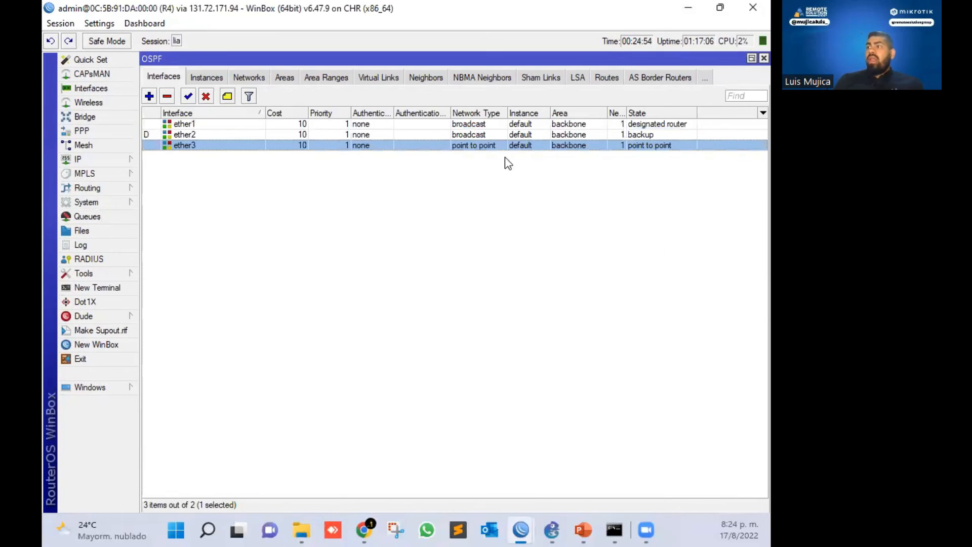
Minimize R4's WinBox window to bring back the Default-1 topology canvas
{"action": "left_click", "coordinate": [688, 7]}
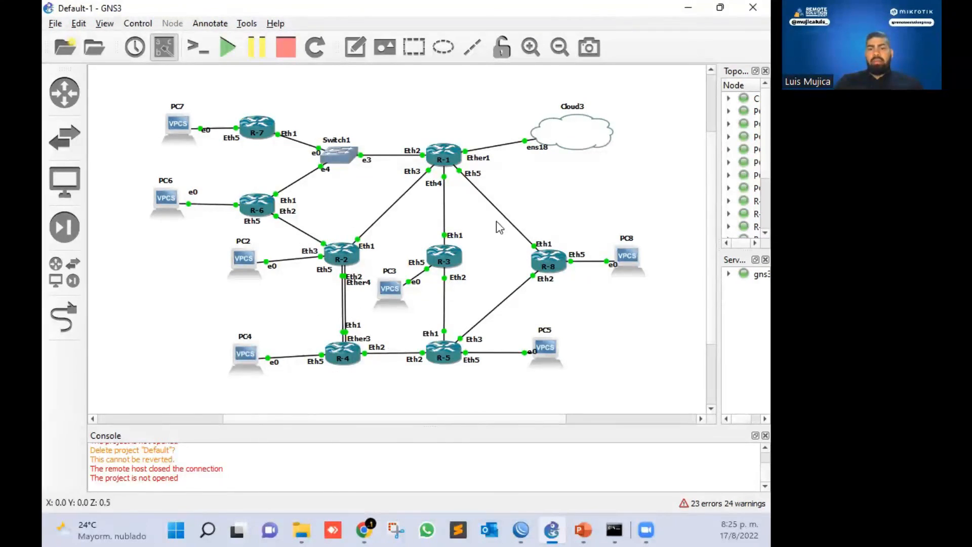
{"action": "scroll", "coordinate": [497, 296], "scroll_direction": "down", "scroll_amount": 2}
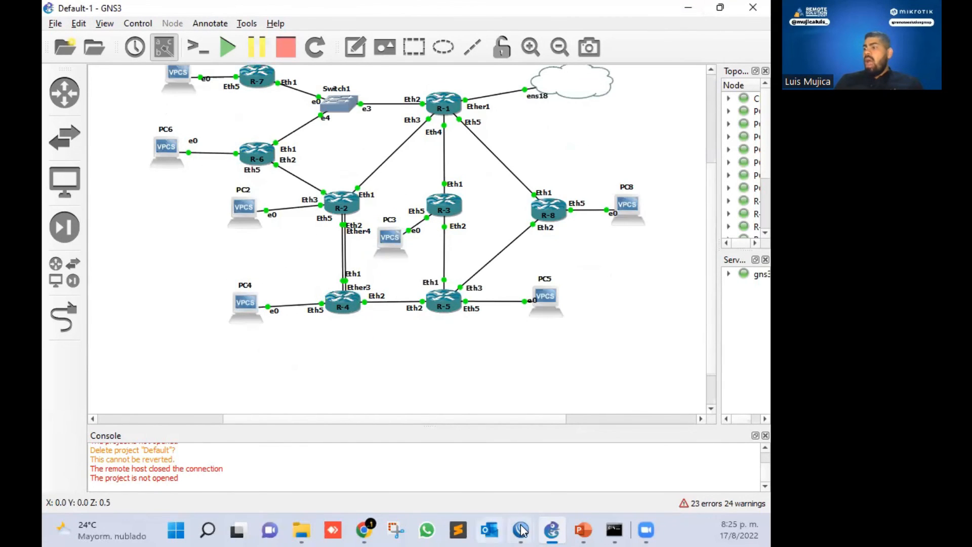
{"action": "mouse_move", "coordinate": [520, 529]}
{"action": "left_click", "coordinate": [536, 459]}
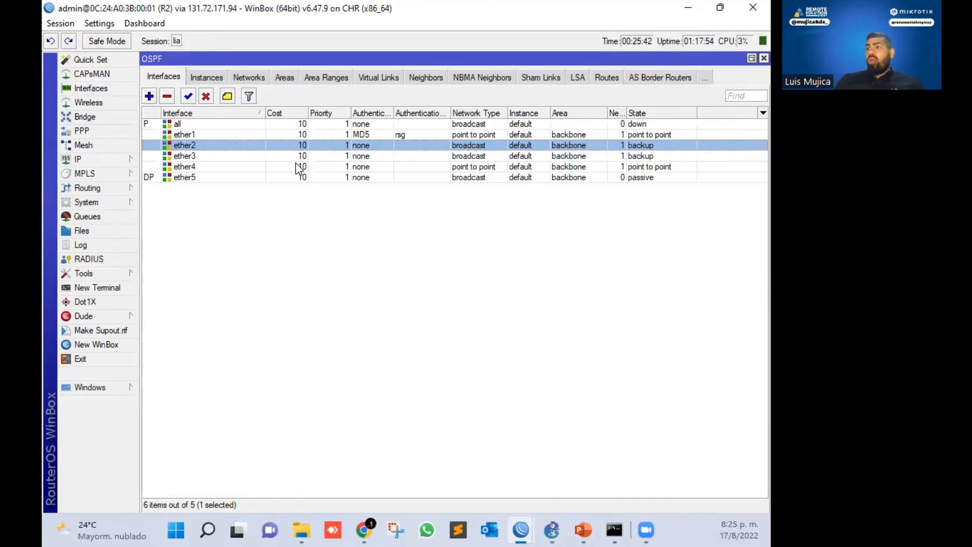
{"action": "left_click", "coordinate": [687, 8]}
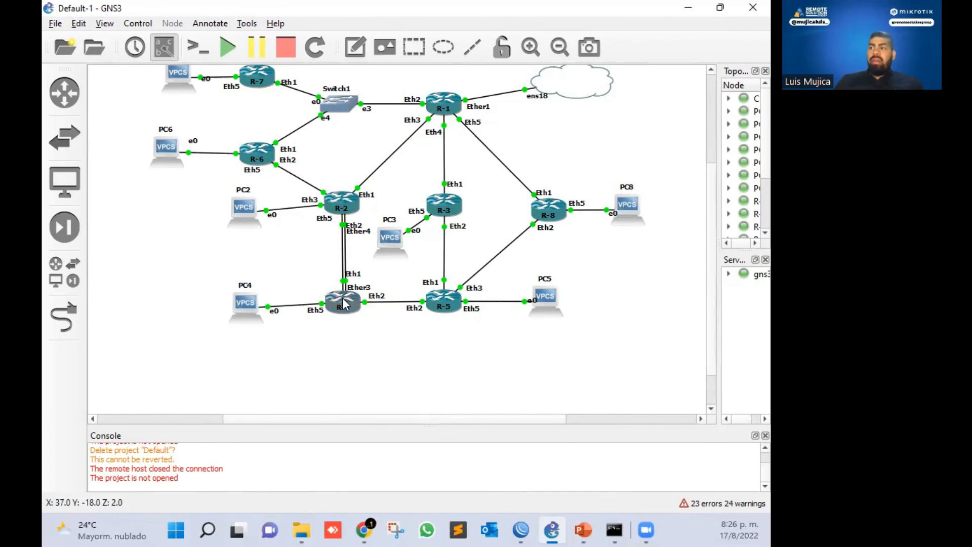
Show R4's route list sorted by gateway and inspect the 0.0.0.0/0 default route's details
{"action": "mouse_move", "coordinate": [528, 524]}
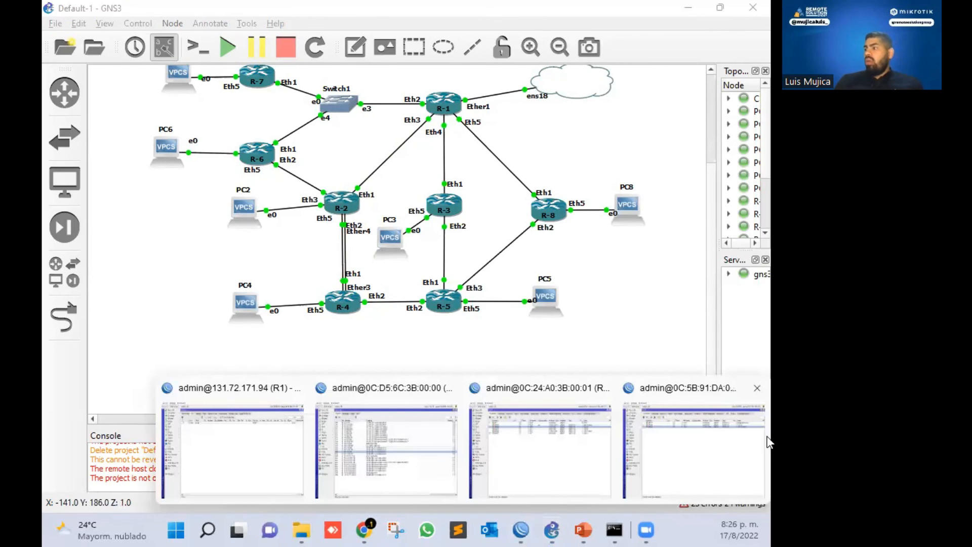
{"action": "left_click", "coordinate": [714, 425]}
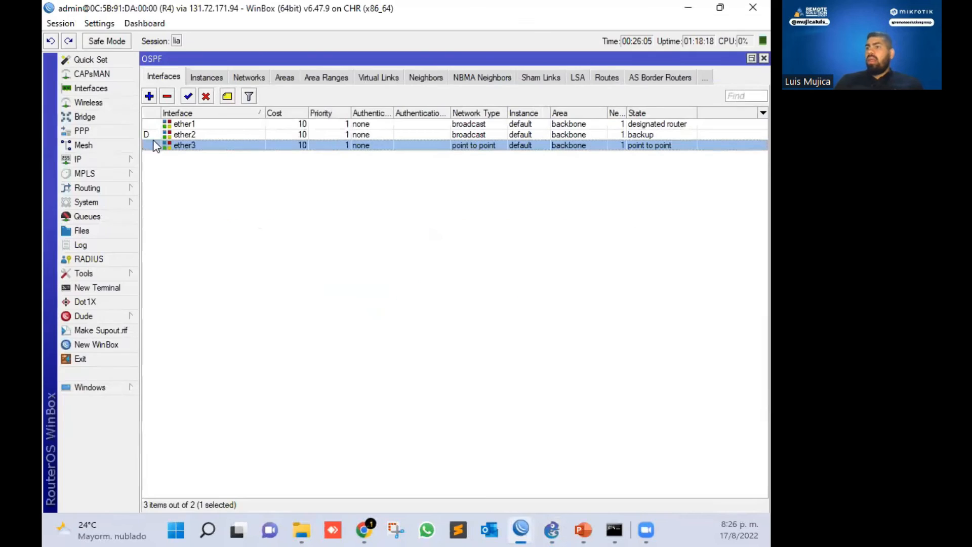
{"action": "left_click", "coordinate": [91, 159]}
{"action": "left_click", "coordinate": [174, 377]}
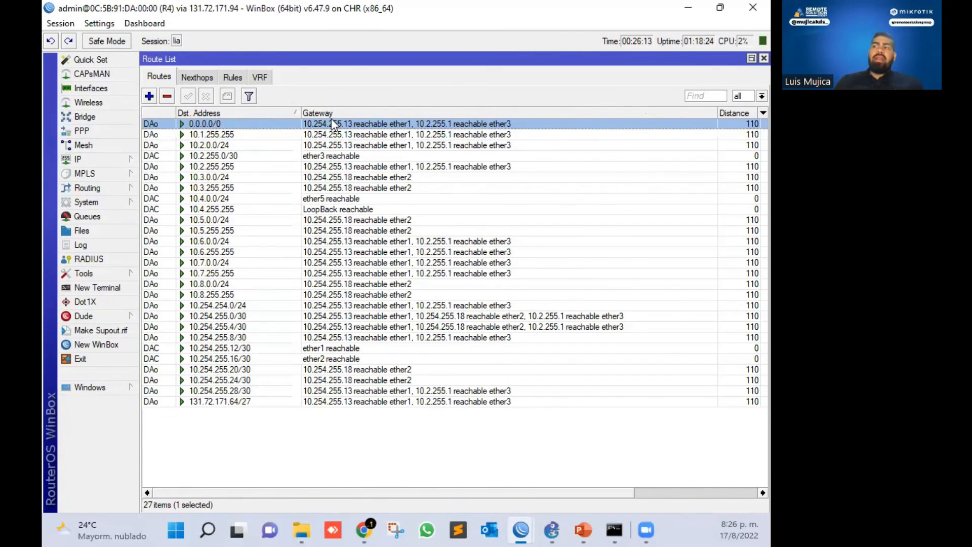
{"action": "left_click", "coordinate": [356, 114]}
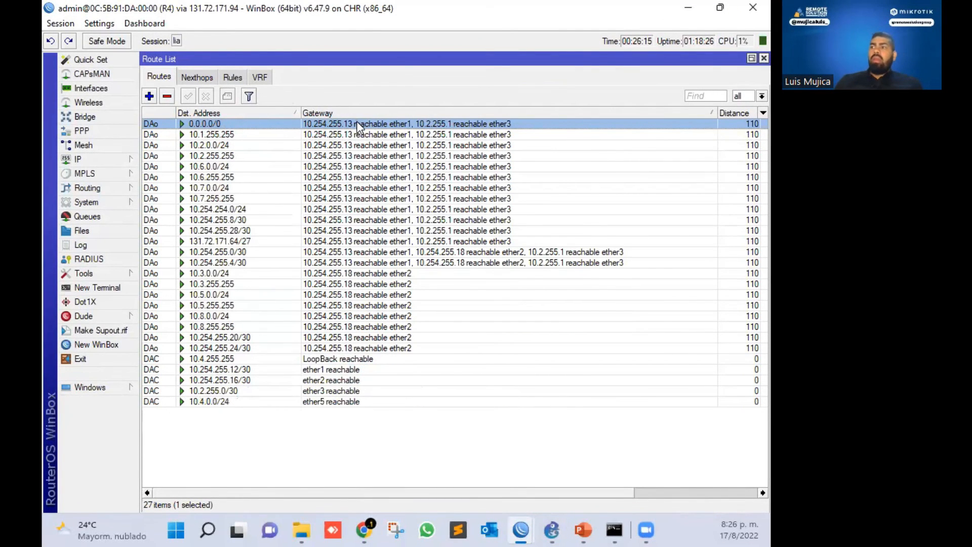
{"action": "double_click", "coordinate": [258, 126]}
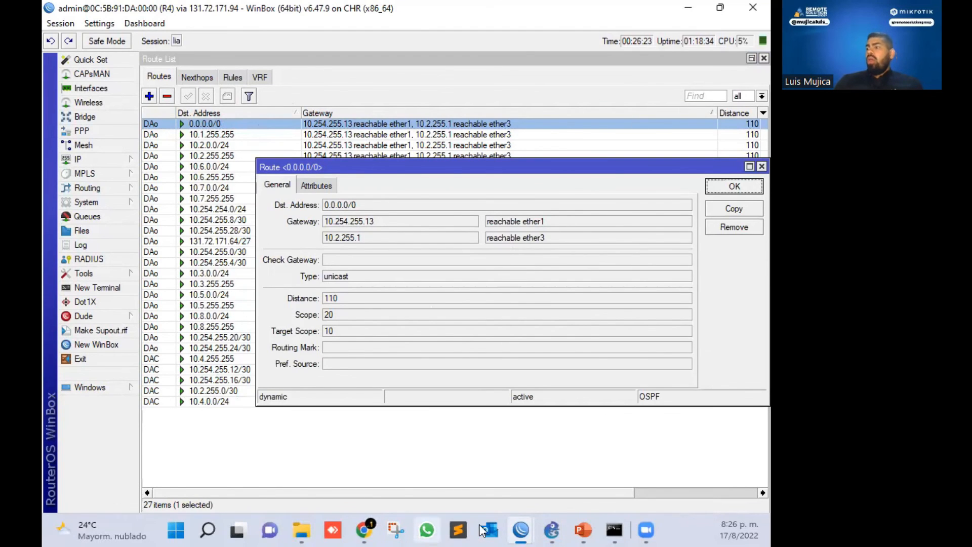
Bring R1's WinBox session to the front and open its IP menu
{"action": "left_click", "coordinate": [520, 530]}
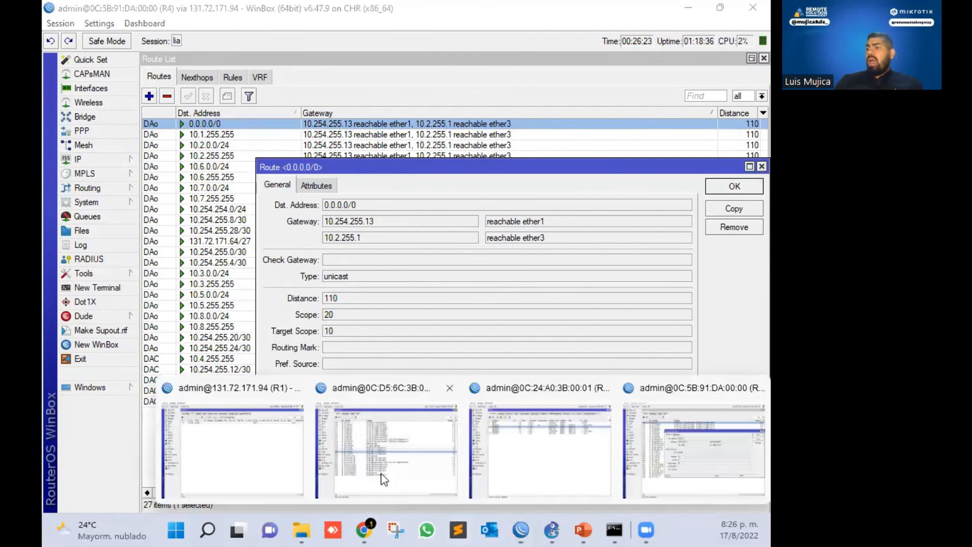
{"action": "left_click", "coordinate": [247, 454]}
{"action": "left_click", "coordinate": [95, 159]}
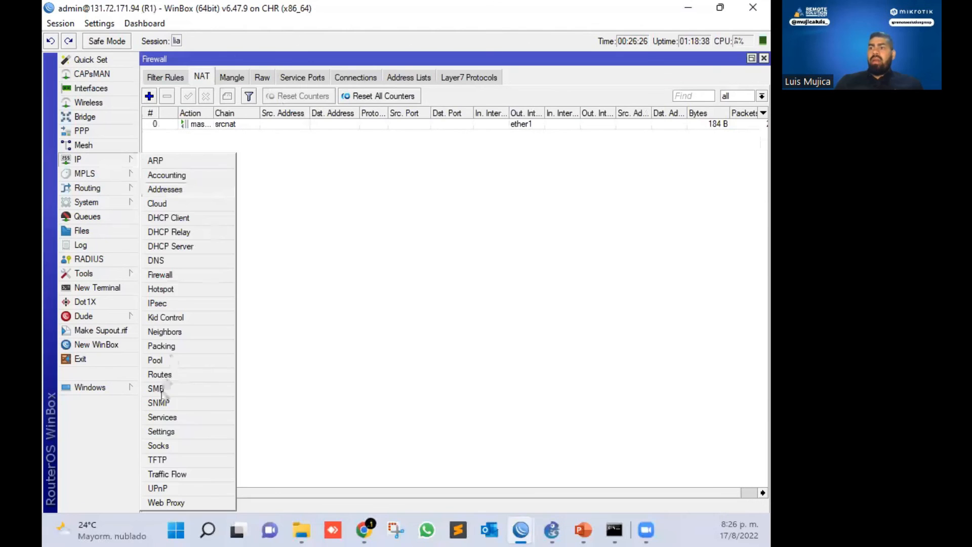
Compare R1's routes to 10.4.0.0/24 and 10.4.255.255, then minimize the R1 and R4 windows
{"action": "left_click", "coordinate": [160, 374]}
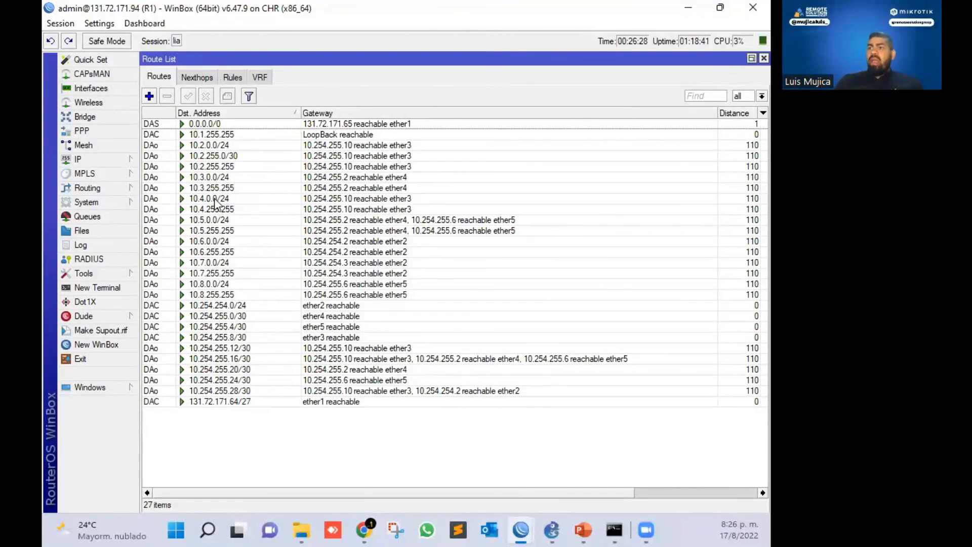
{"action": "left_click", "coordinate": [217, 199]}
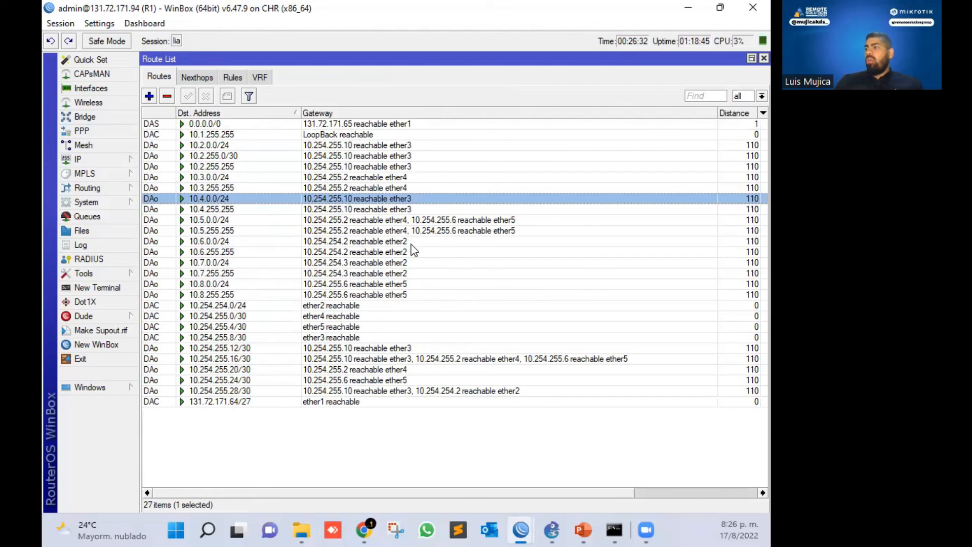
{"action": "left_click", "coordinate": [320, 232]}
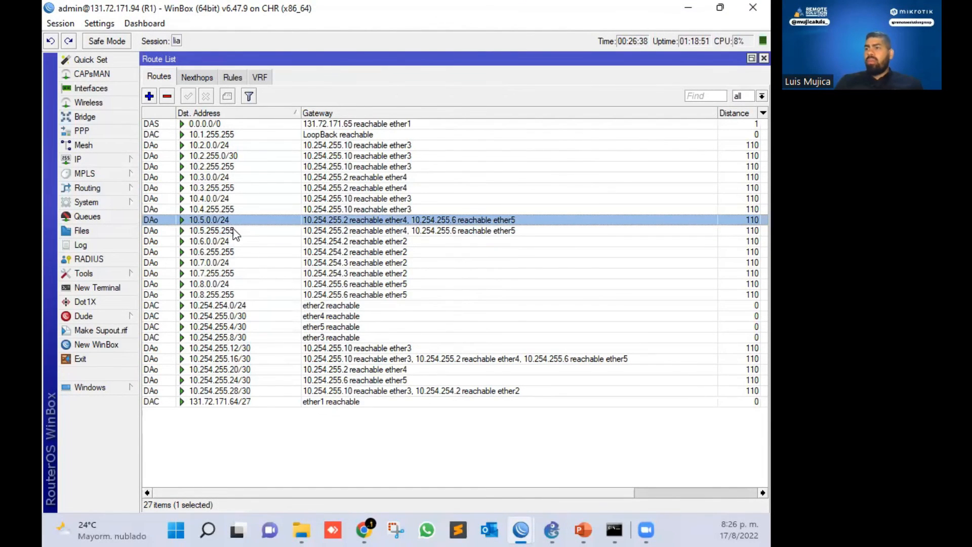
{"action": "left_click", "coordinate": [364, 209]}
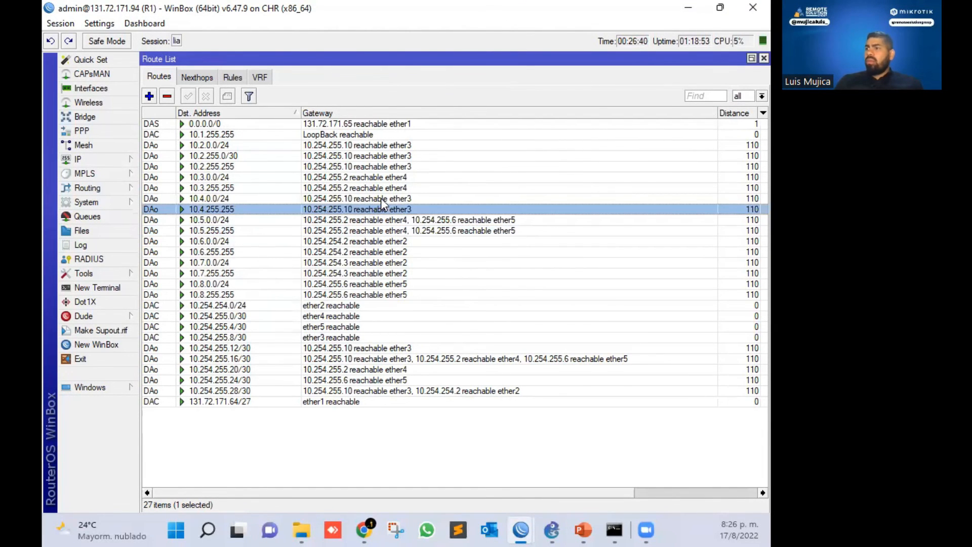
{"action": "left_click", "coordinate": [382, 200]}
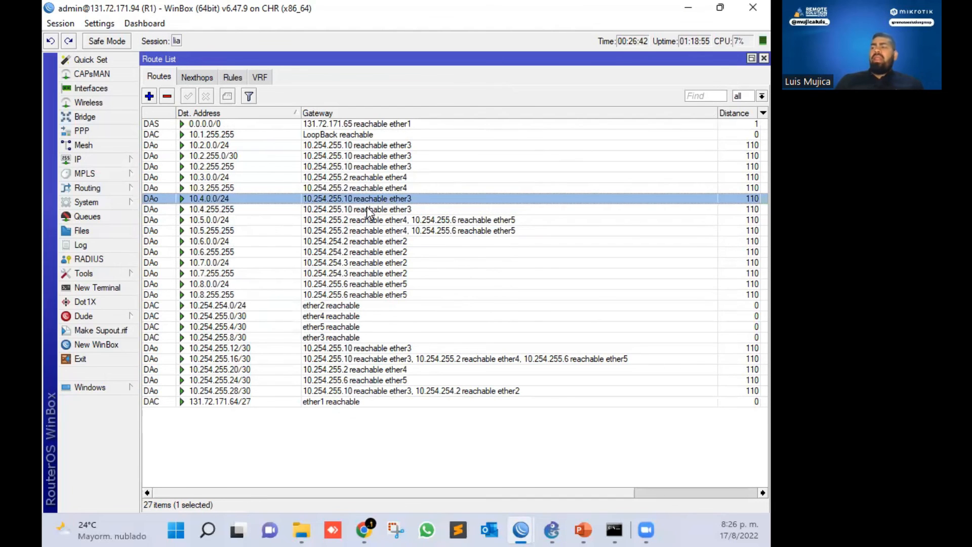
{"action": "left_click", "coordinate": [368, 211]}
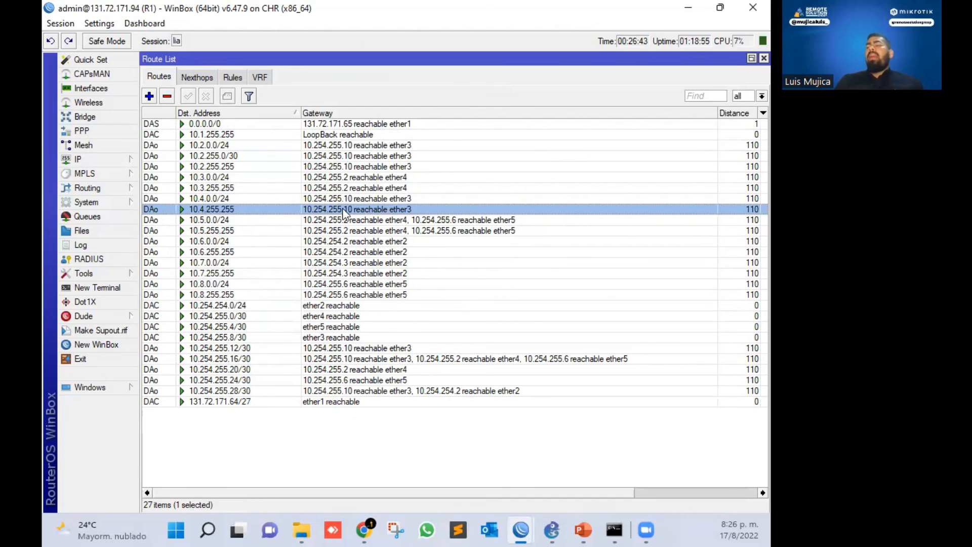
{"action": "left_click", "coordinate": [223, 199]}
{"action": "left_click", "coordinate": [219, 209]}
{"action": "left_click", "coordinate": [221, 200]}
{"action": "left_click", "coordinate": [221, 209]}
{"action": "left_click", "coordinate": [225, 199]}
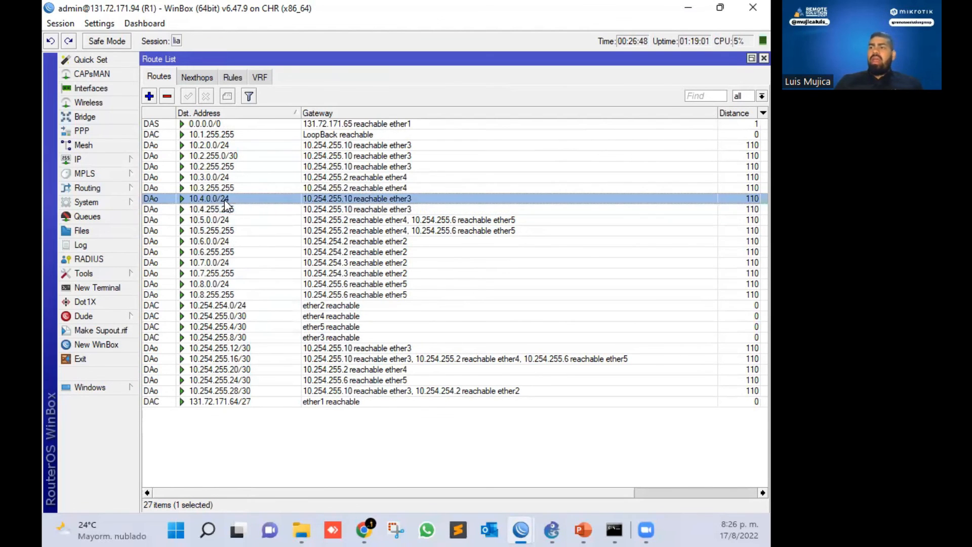
{"action": "left_click", "coordinate": [229, 209]}
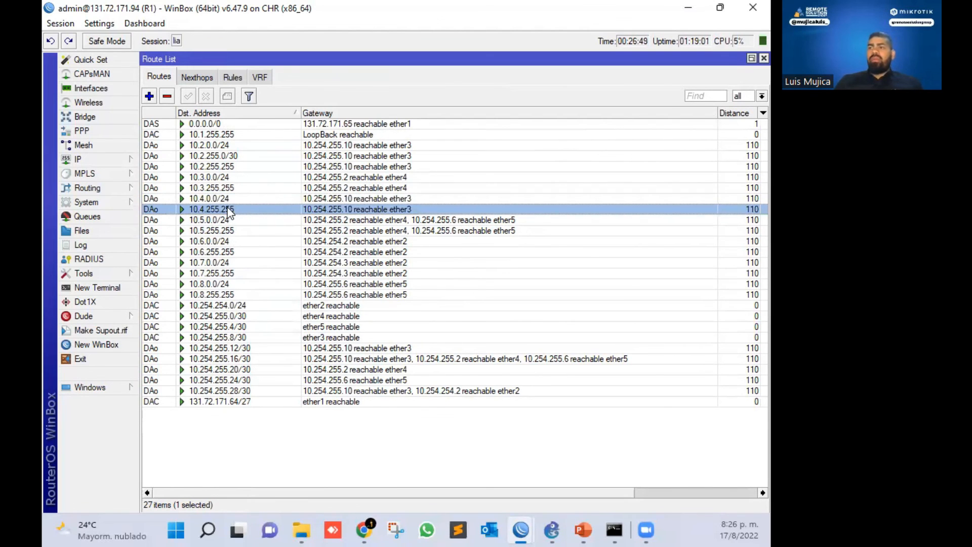
{"action": "left_click", "coordinate": [687, 10]}
{"action": "left_click", "coordinate": [693, 12]}
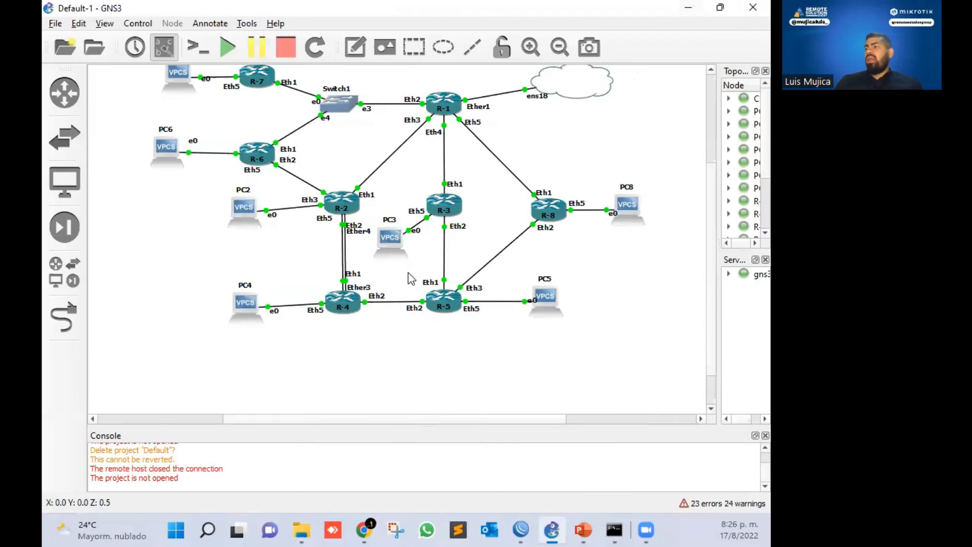
Open R2's route list and select its four 10.4 and 10.5 routes via ether4 and ether2
{"action": "left_click", "coordinate": [343, 248]}
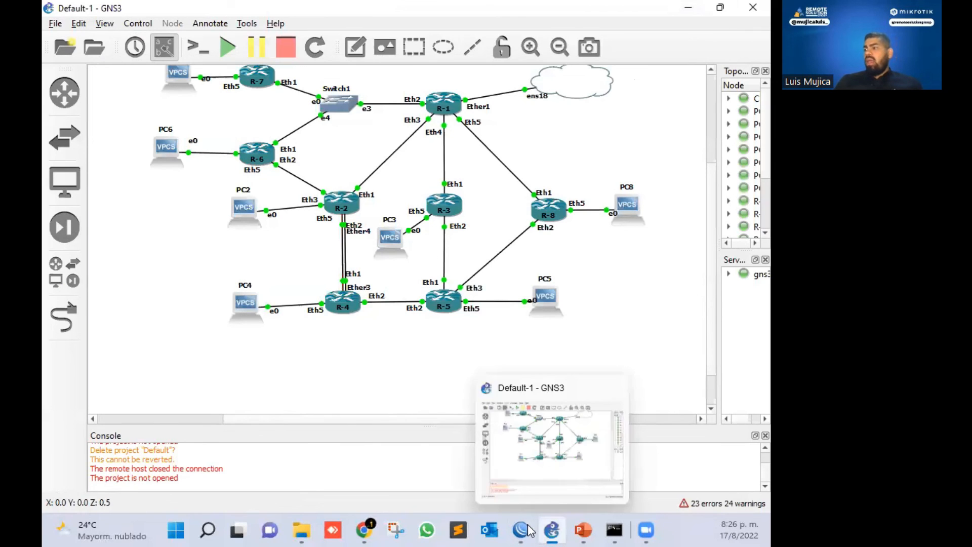
{"action": "left_click", "coordinate": [520, 530]}
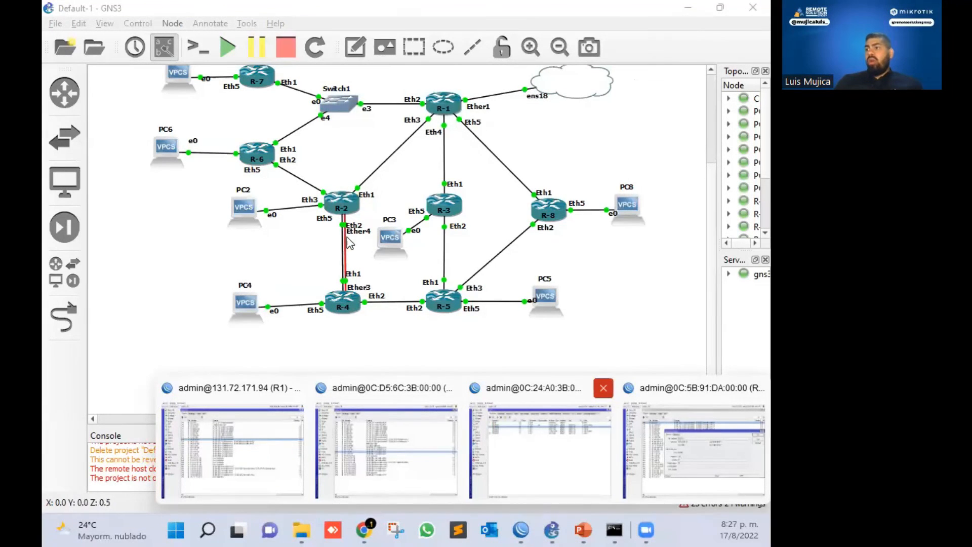
{"action": "left_click", "coordinate": [562, 445]}
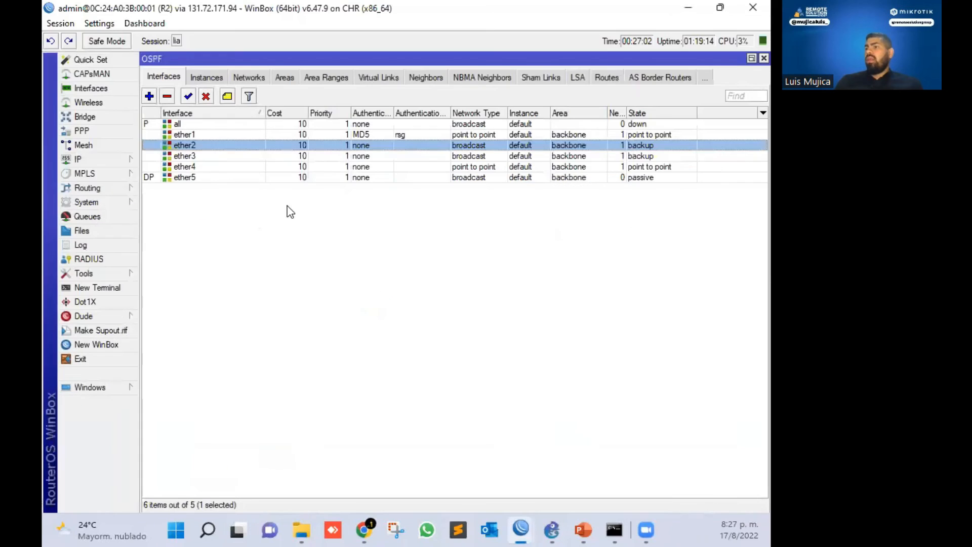
{"action": "left_click", "coordinate": [102, 159]}
{"action": "left_click", "coordinate": [183, 377]}
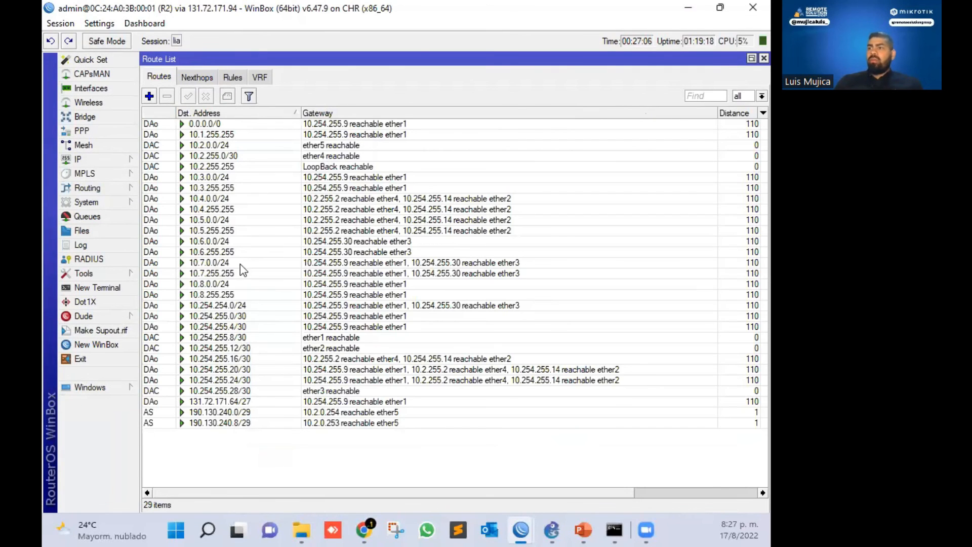
{"action": "left_click", "coordinate": [228, 201]}
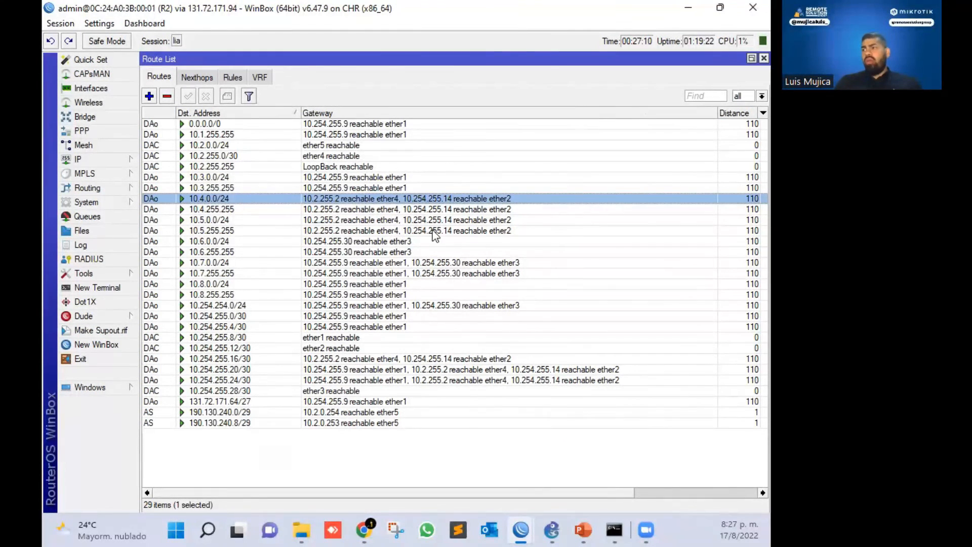
{"action": "left_click", "coordinate": [411, 231], "text": "shift"}
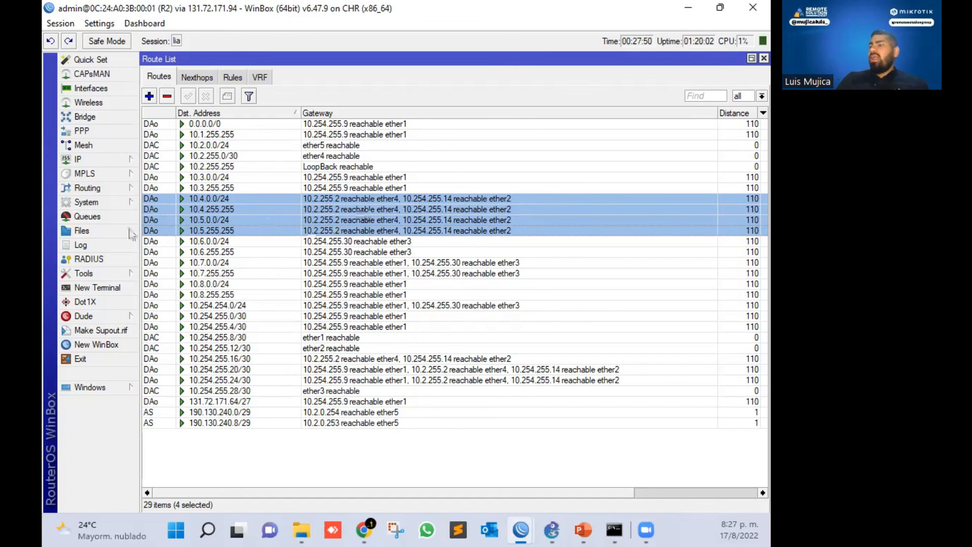
{"action": "left_click", "coordinate": [91, 189]}
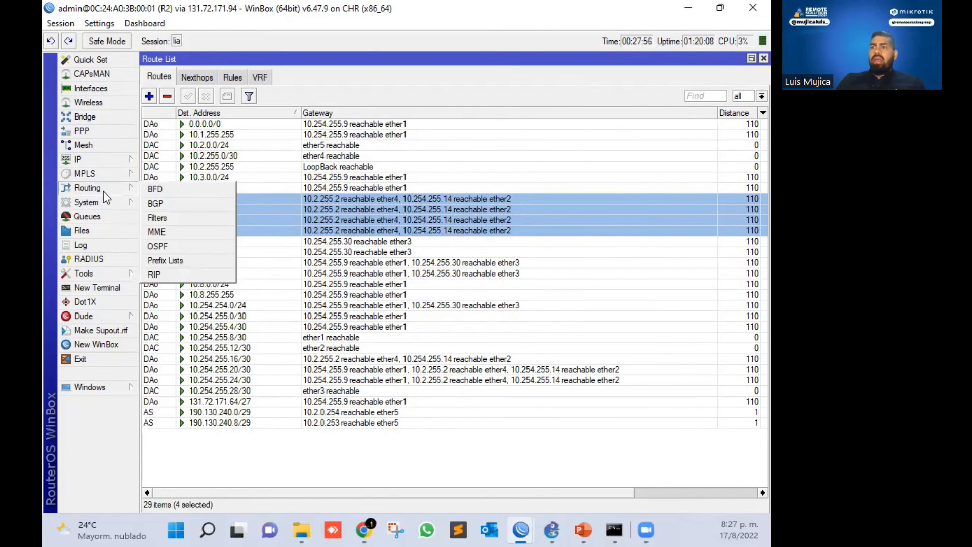
Raise R2's ether2 OSPF cost from 10 to 30
{"action": "left_click", "coordinate": [170, 246]}
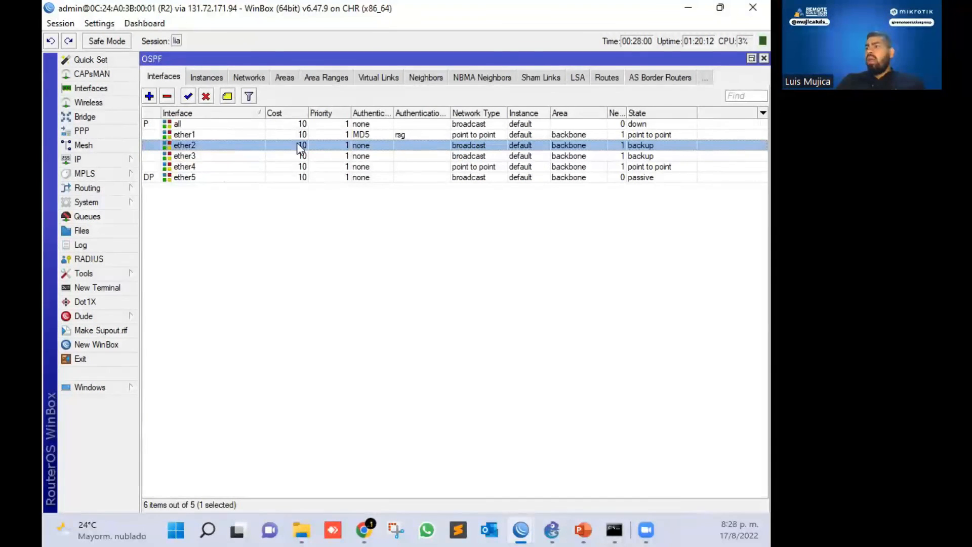
{"action": "double_click", "coordinate": [192, 145]}
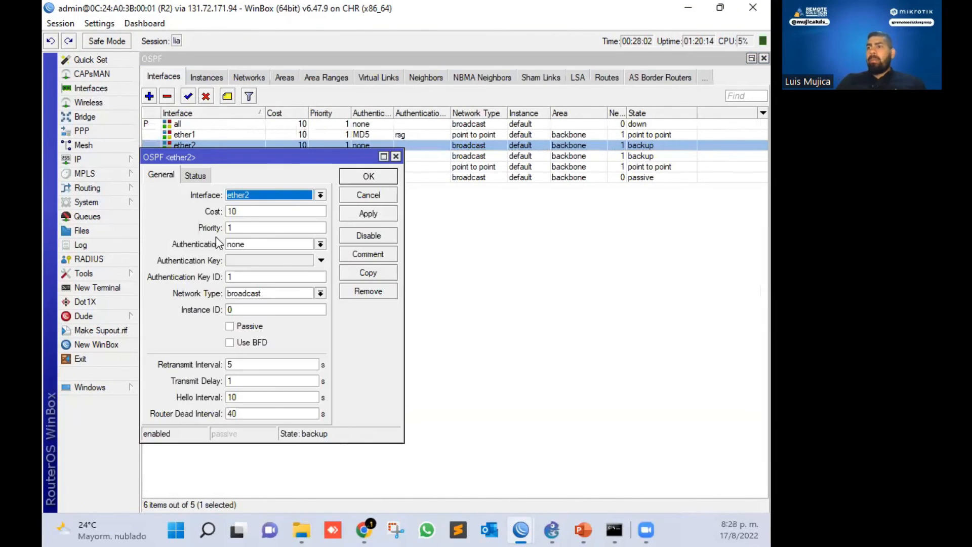
{"action": "left_click", "coordinate": [249, 211]}
{"action": "left_click_drag", "start_coordinate": [249, 212], "coordinate": [170, 210]}
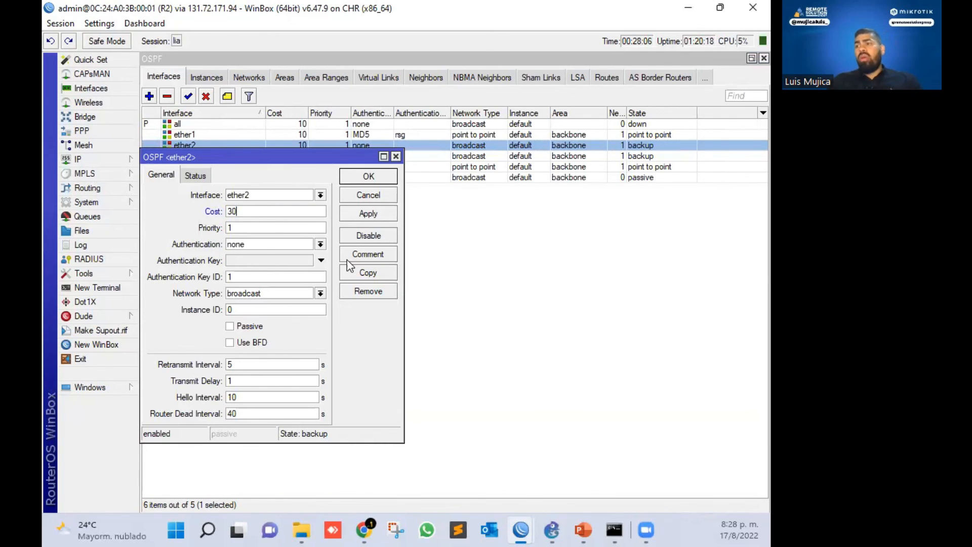
{"action": "key", "text": "Return"}
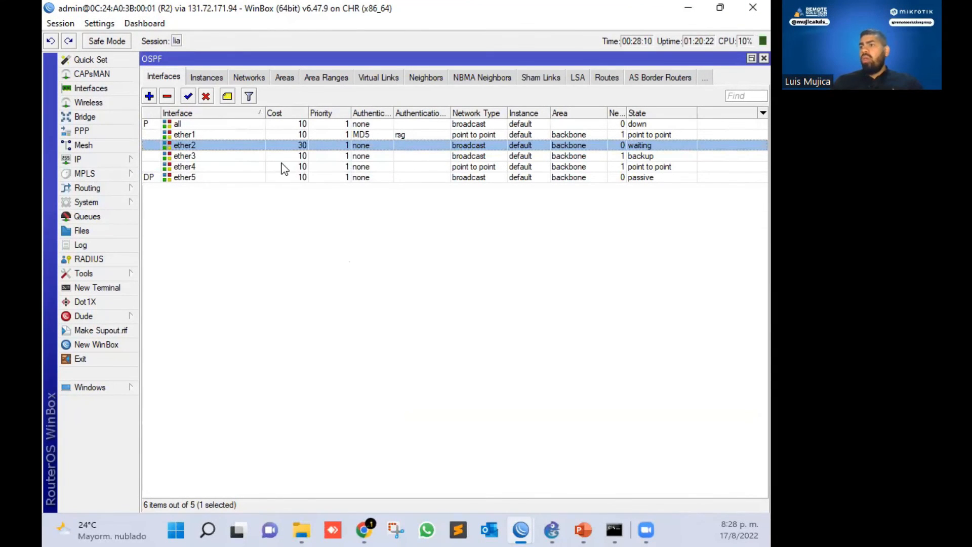
{"action": "left_click", "coordinate": [253, 167]}
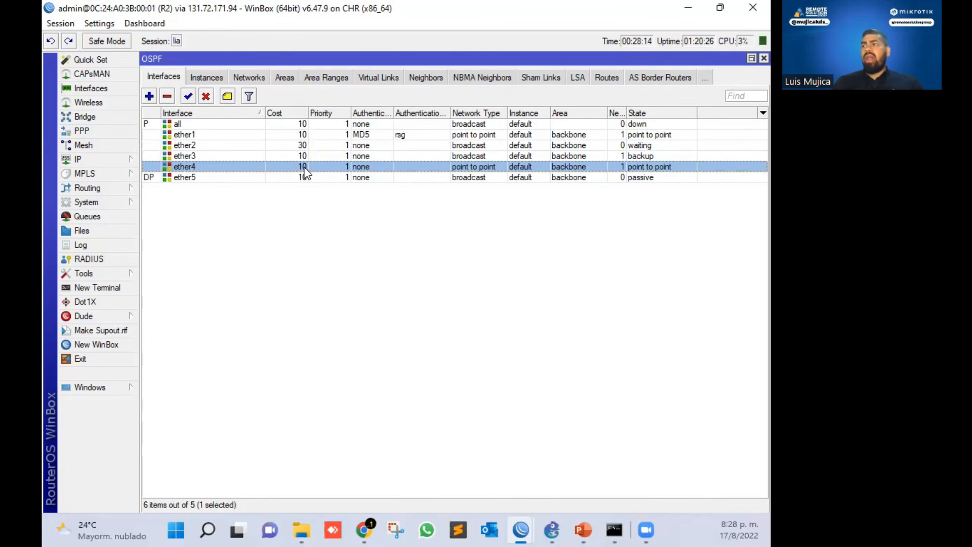
Check R2's route table for the ether4-only paths, then close it
{"action": "left_click", "coordinate": [101, 160]}
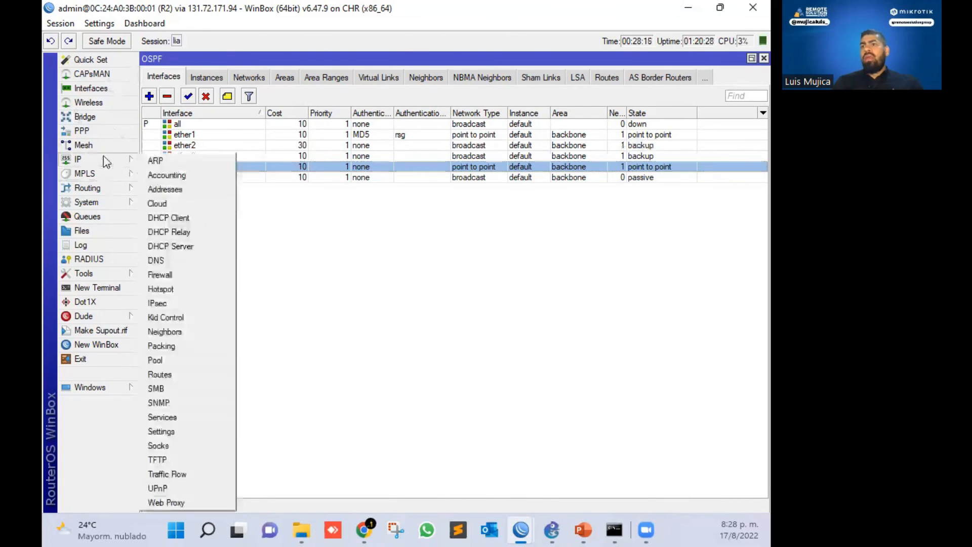
{"action": "left_click", "coordinate": [184, 380]}
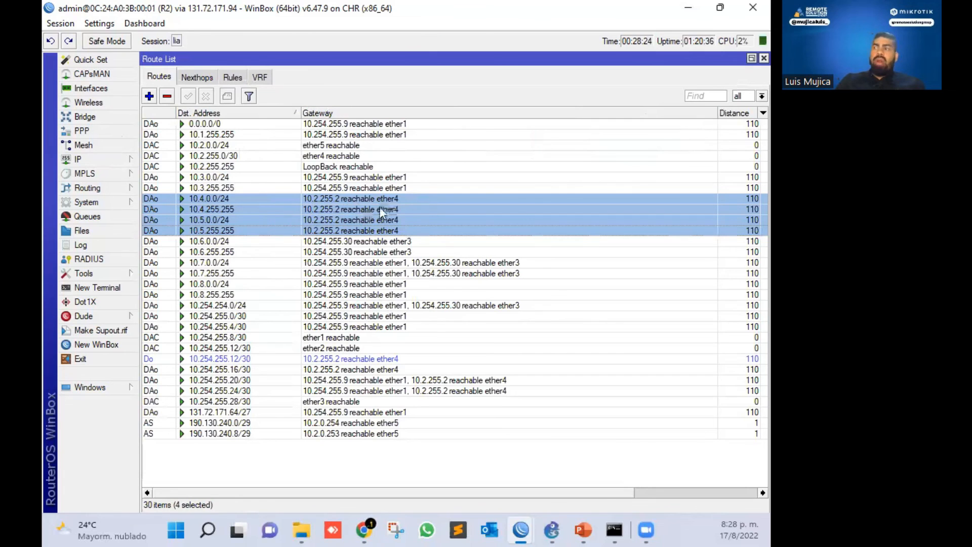
{"action": "left_click", "coordinate": [764, 58]}
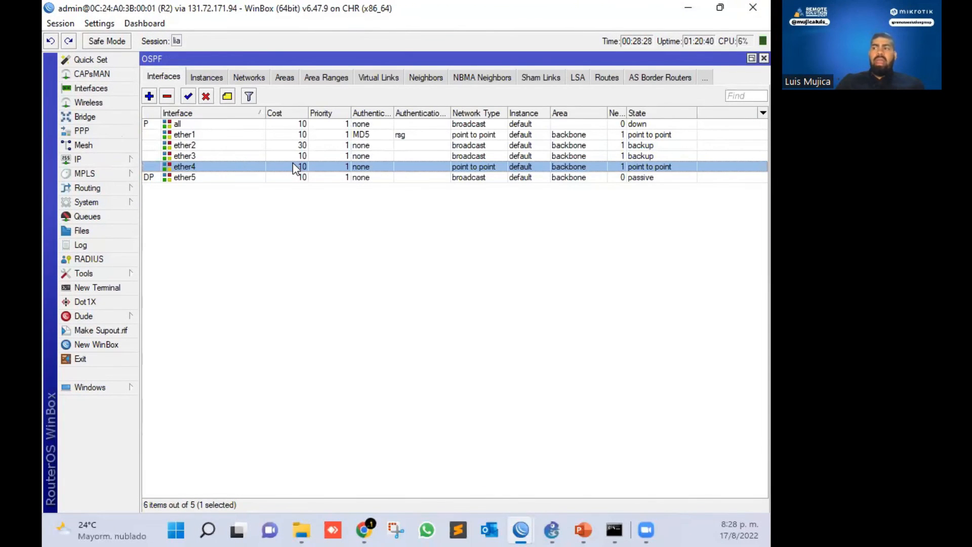
On R4, close the default route details and review the 10.7.255.255 and 10.2.255.255 routes
{"action": "mouse_move", "coordinate": [542, 523]}
{"action": "left_click", "coordinate": [738, 418]}
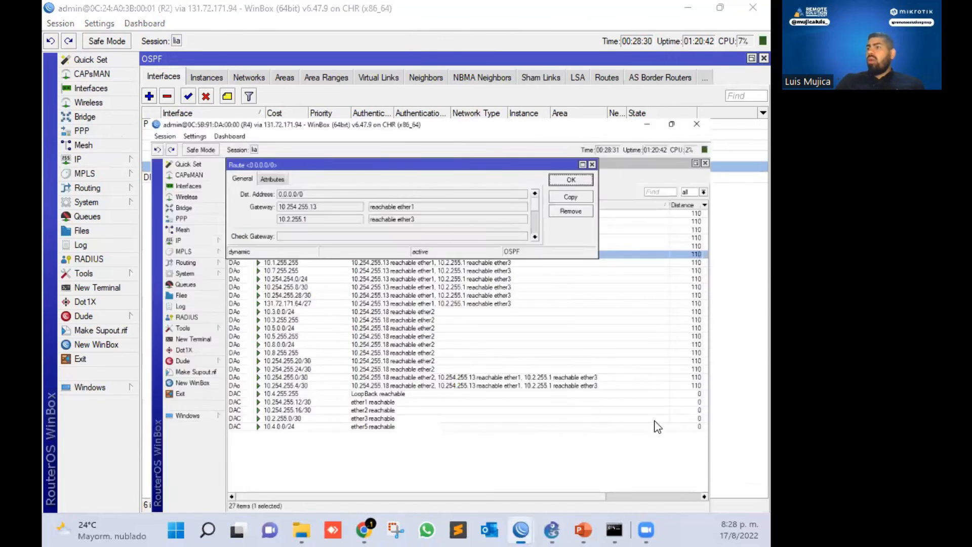
{"action": "left_click", "coordinate": [616, 60]}
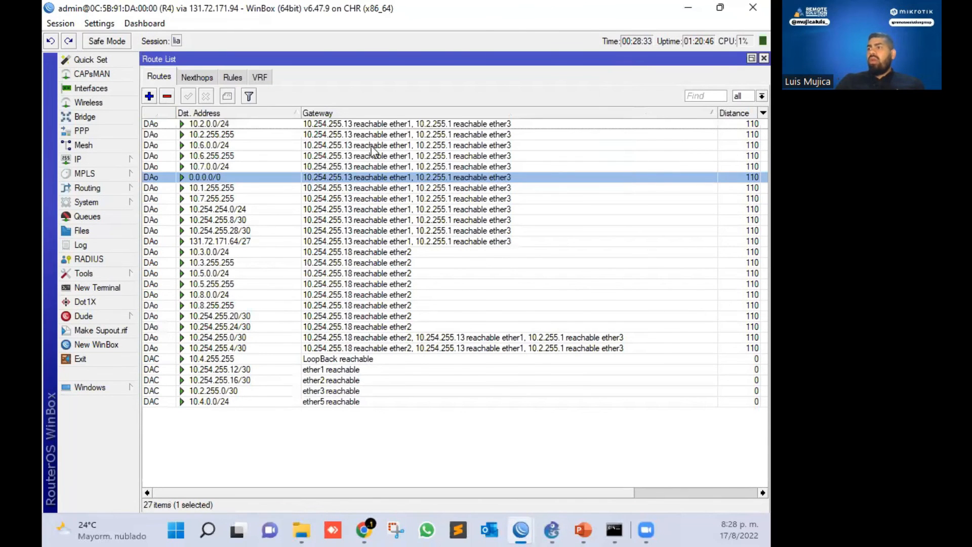
{"action": "left_click", "coordinate": [235, 199]}
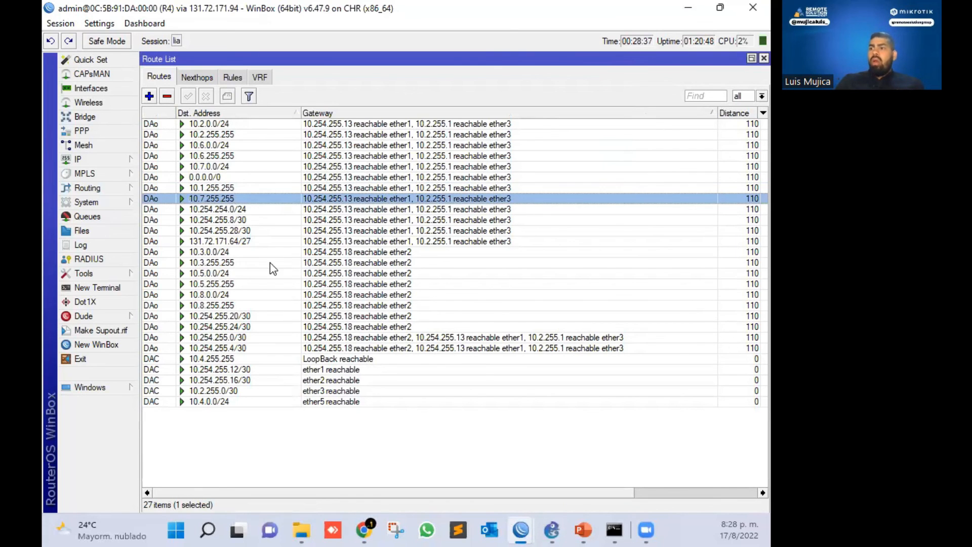
{"action": "left_click", "coordinate": [225, 136]}
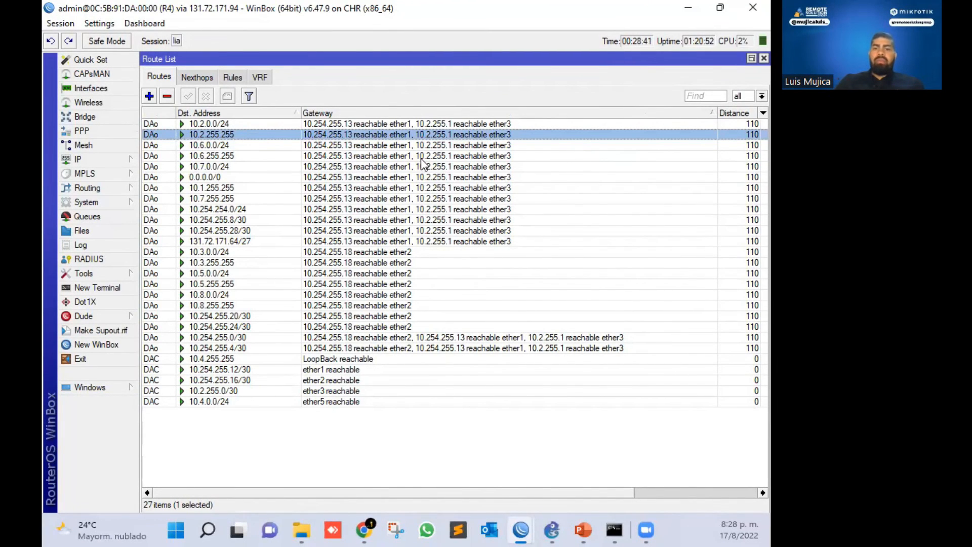
Browse R4's OSPF instances, networks, area ranges and link-state database
{"action": "left_click", "coordinate": [91, 187]}
{"action": "left_click", "coordinate": [178, 248]}
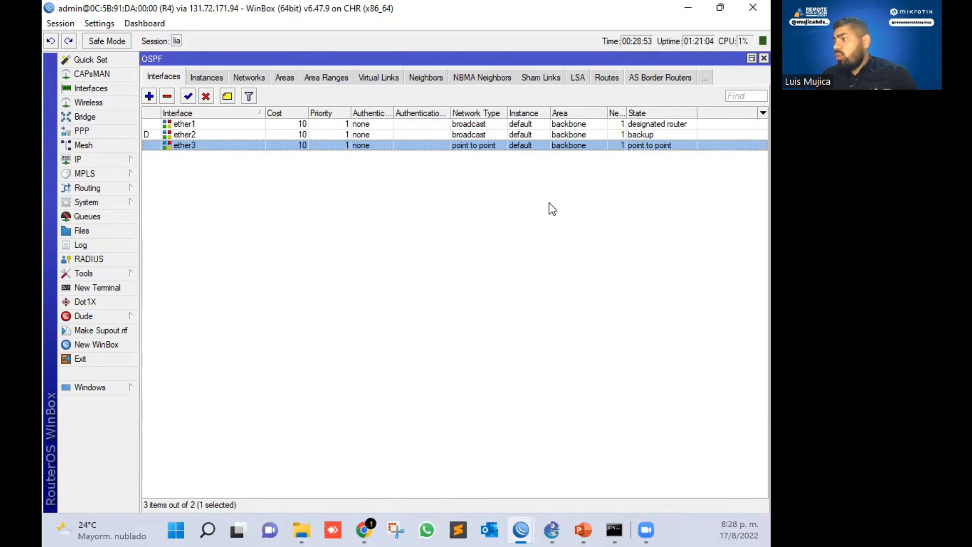
{"action": "left_click", "coordinate": [208, 77]}
{"action": "left_click", "coordinate": [246, 77]}
{"action": "left_click", "coordinate": [283, 77]}
{"action": "left_click", "coordinate": [205, 78]}
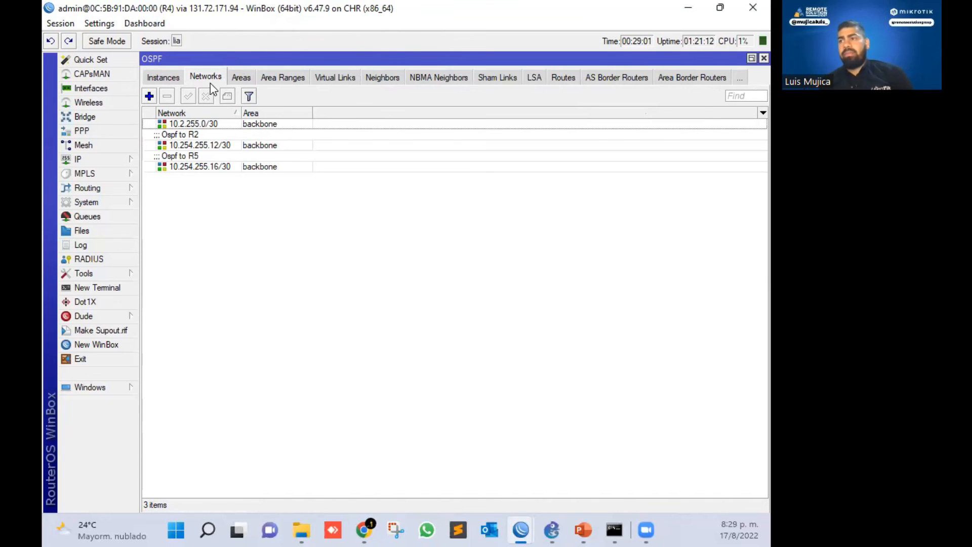
{"action": "left_click", "coordinate": [535, 77]}
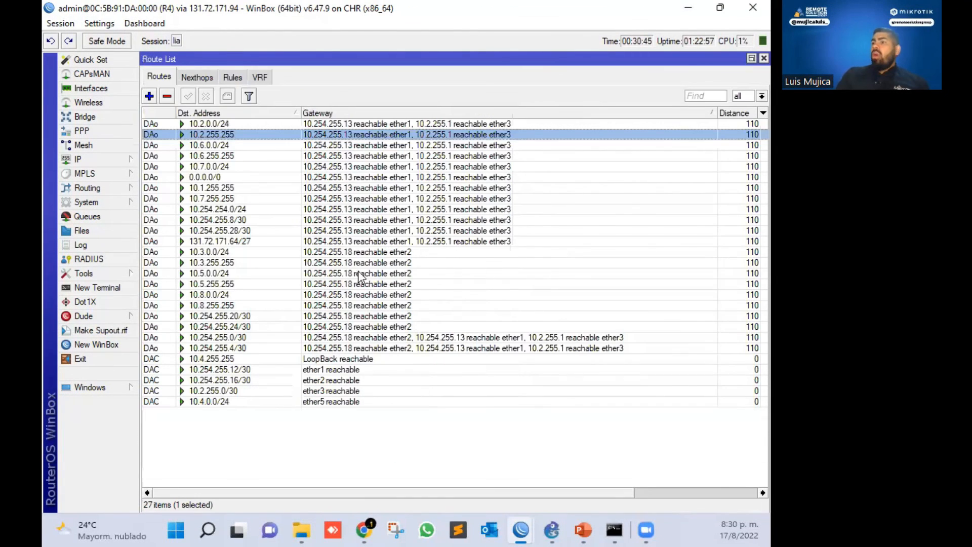
Check R4's 10.5.0.0/24 route, then close the route and address lists
{"action": "left_click", "coordinate": [359, 275]}
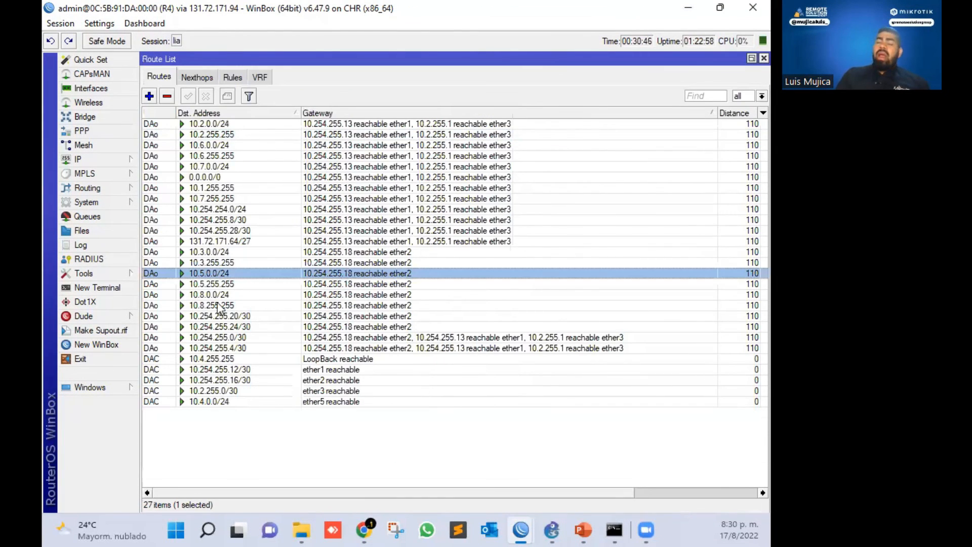
{"action": "left_click", "coordinate": [763, 58]}
{"action": "left_click", "coordinate": [763, 58]}
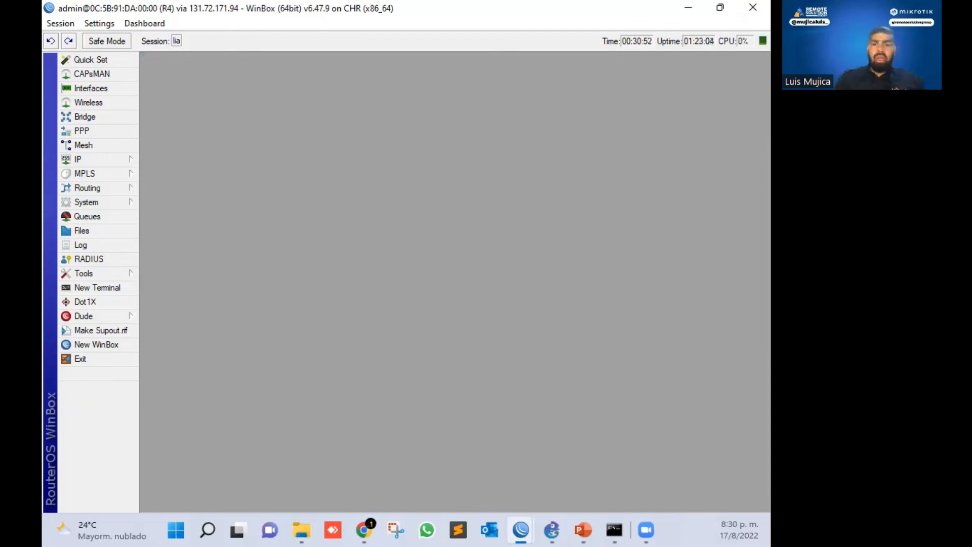
Close R4's WinBox, then drag Cloud3 slightly up toward R-1 on the Default-1 canvas
{"action": "left_click", "coordinate": [759, 8]}
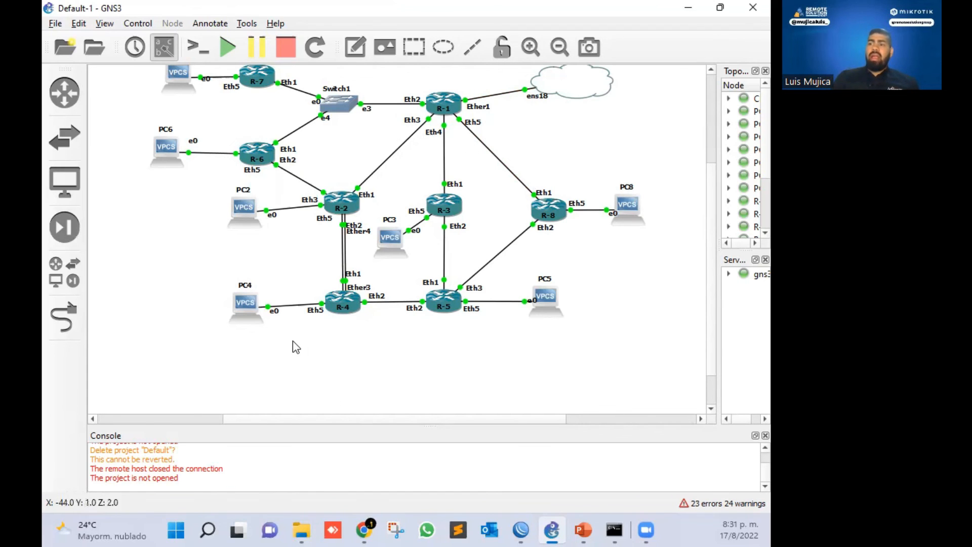
{"action": "scroll", "coordinate": [711, 243], "scroll_direction": "up", "scroll_amount": 2}
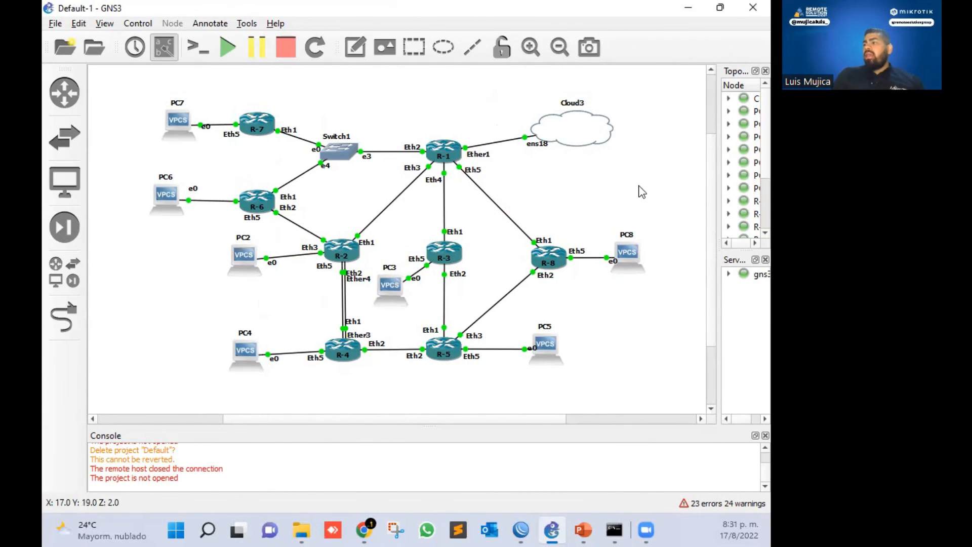
{"action": "mouse_move", "coordinate": [539, 130]}
{"action": "left_mouse_down"}
{"action": "mouse_move", "coordinate": [549, 181]}
{"action": "mouse_move", "coordinate": [580, 127]}
{"action": "mouse_move", "coordinate": [527, 116]}
{"action": "left_mouse_up"}
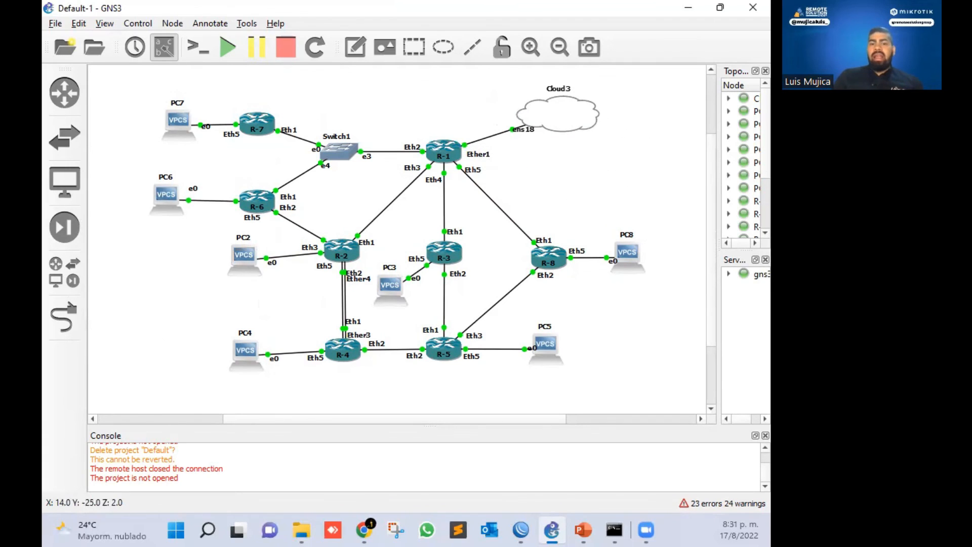